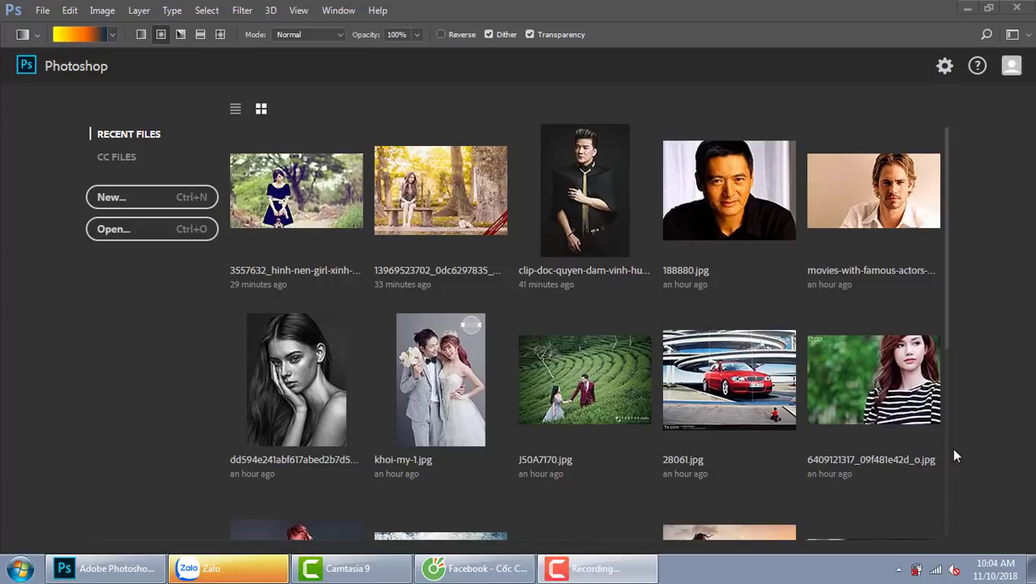
Open the image 4fff83df74268a13694ec5ae88dcb7a5 from the Girl folder
left_click(150, 233)
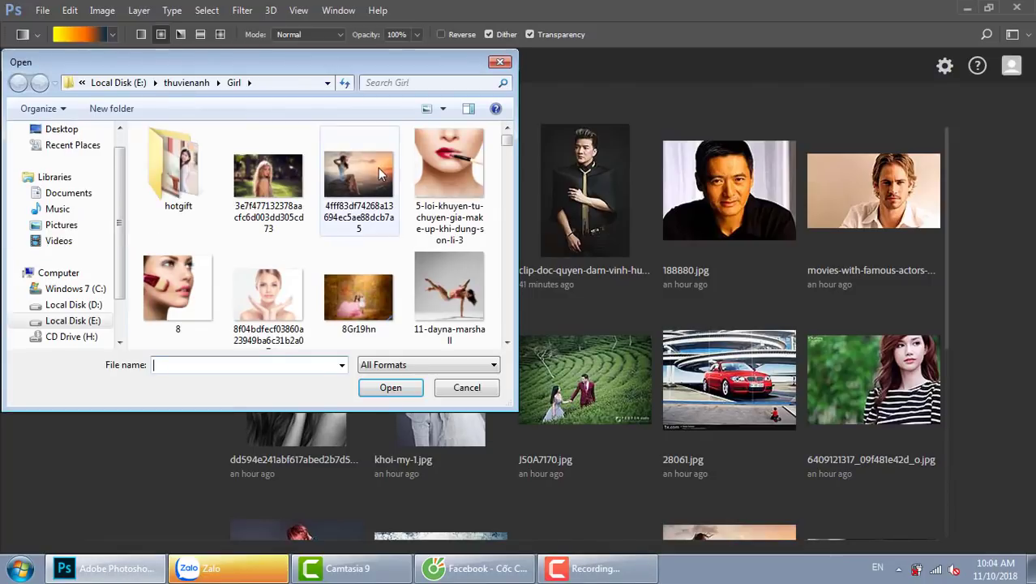
left_click(373, 165)
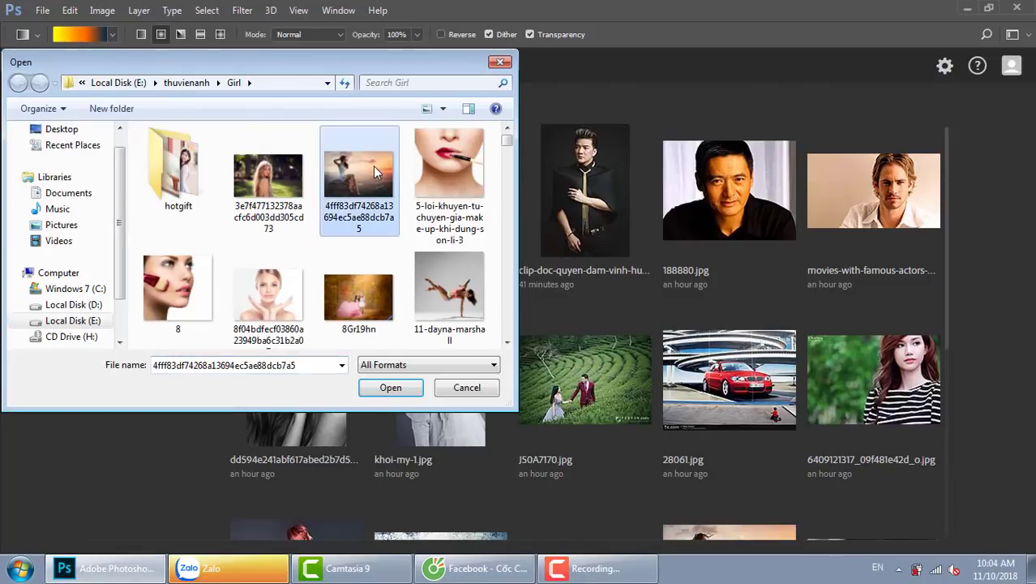
left_click(389, 389)
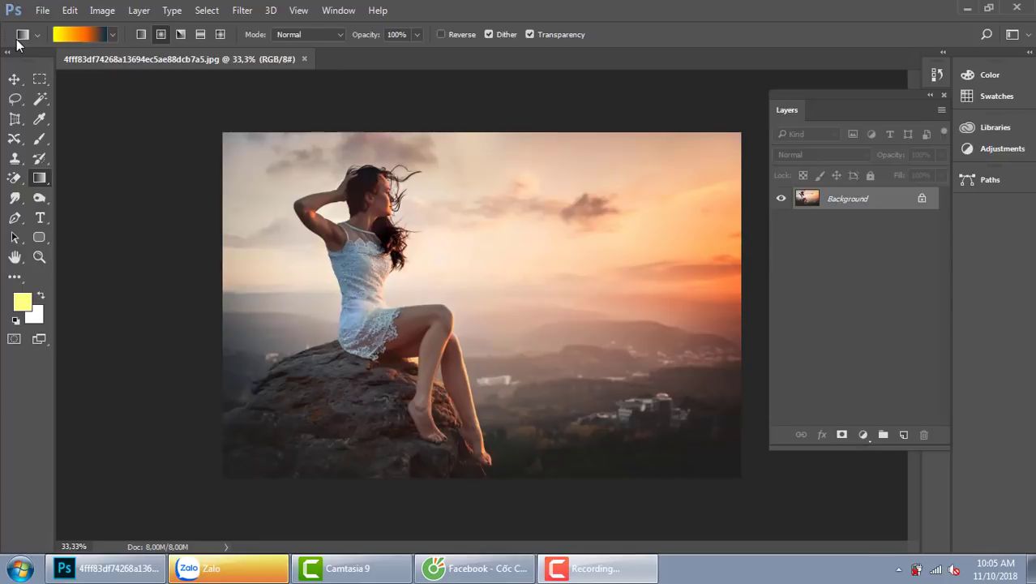
left_click(102, 10)
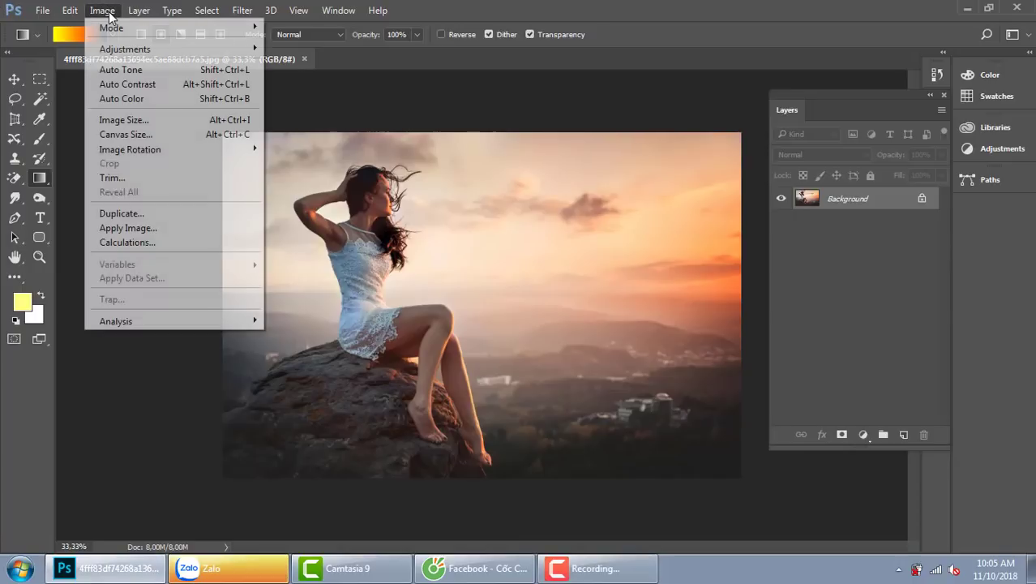
mouse_move(134, 53)
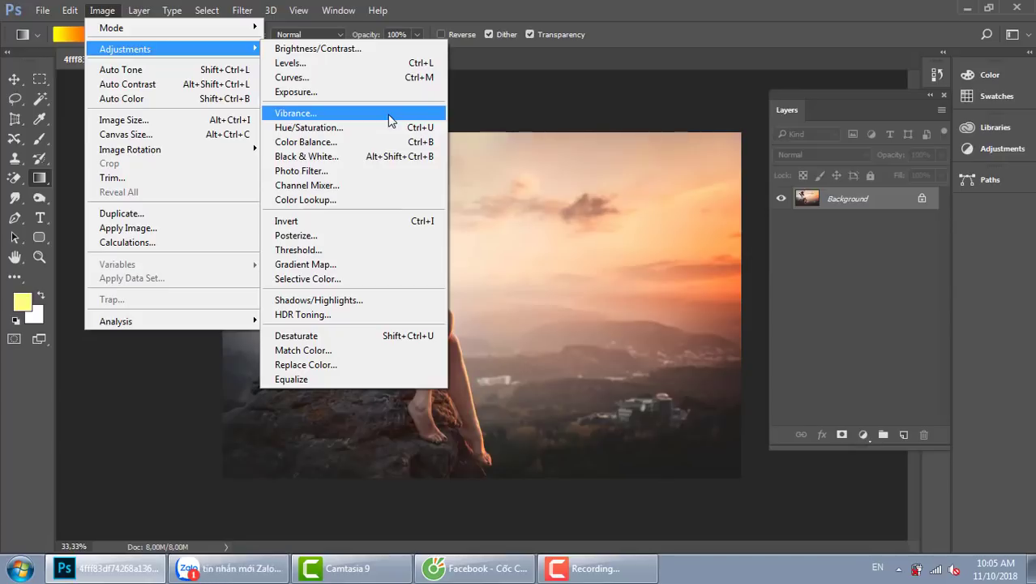
left_click(680, 99)
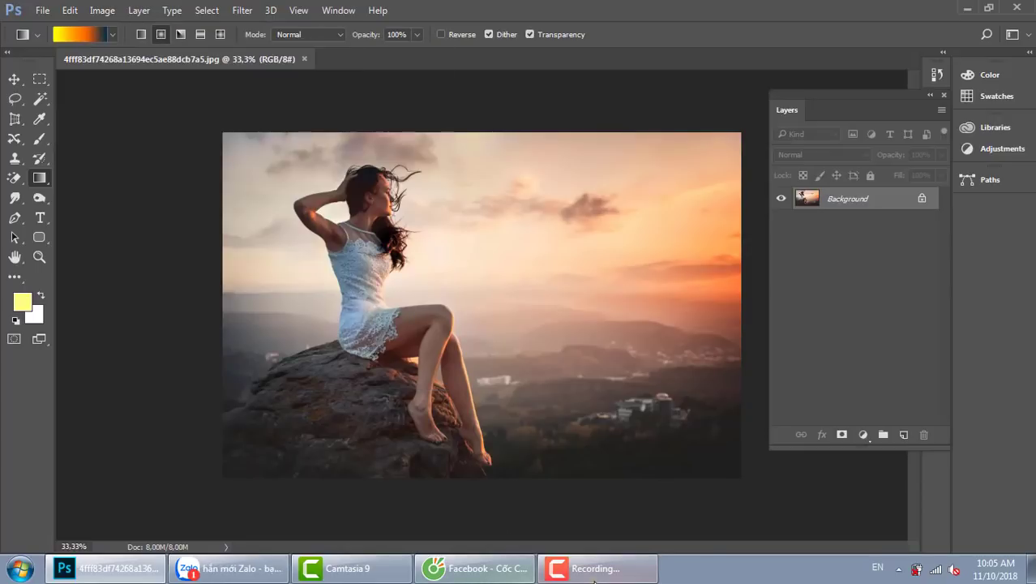
left_click(596, 568)
left_click(829, 442)
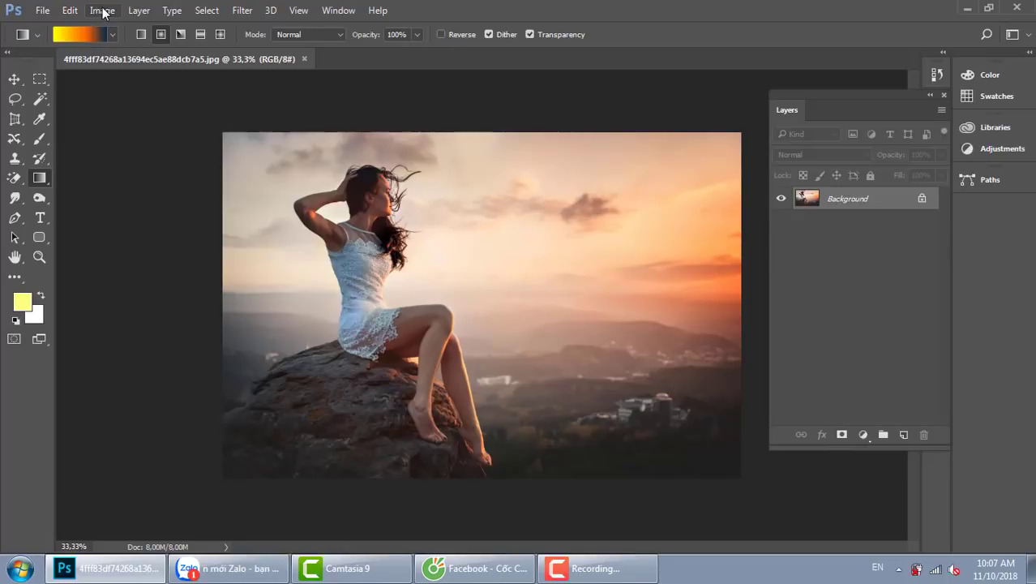
left_click(103, 10)
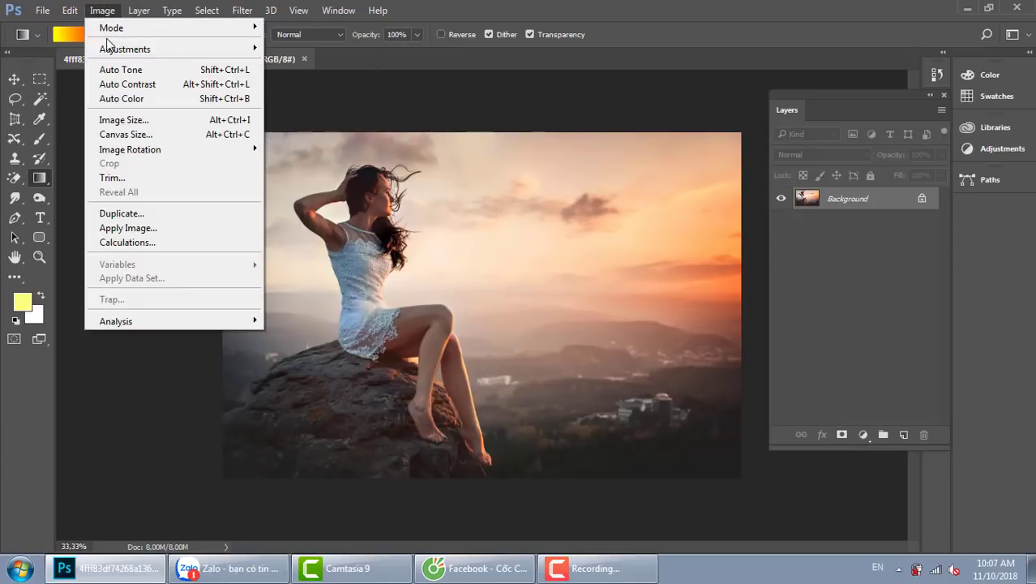
mouse_move(162, 49)
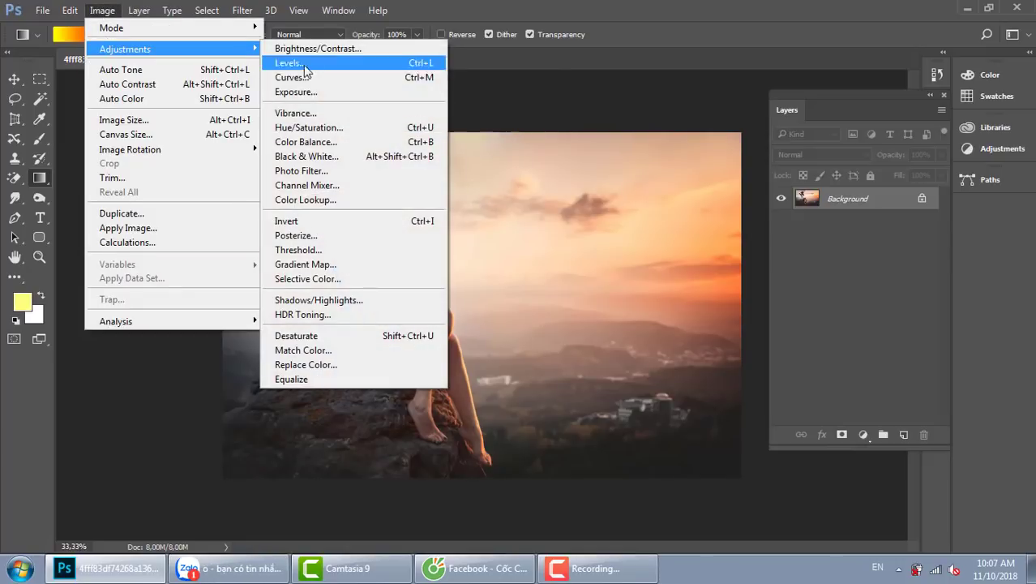
left_click(319, 114)
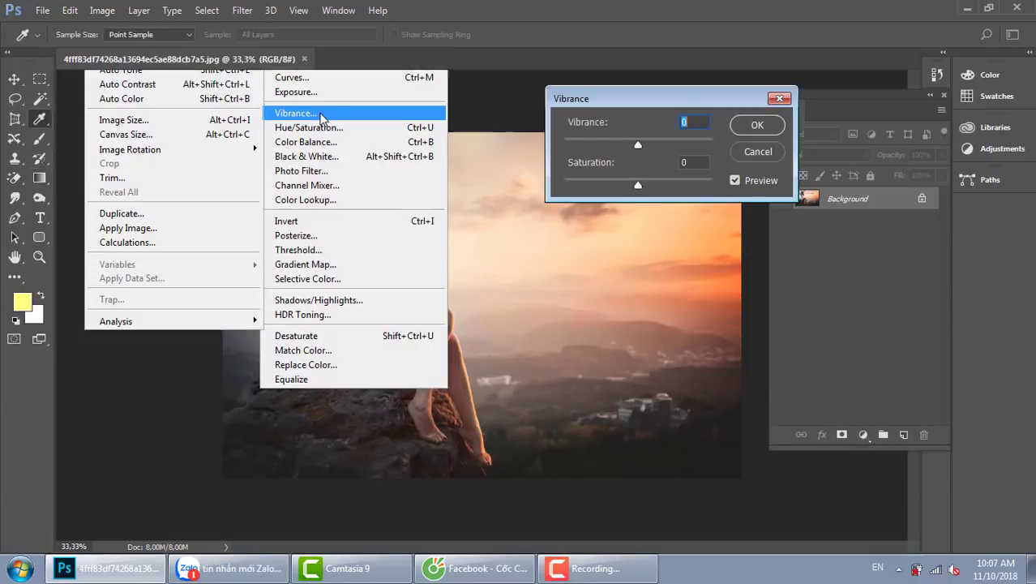
left_click_drag(633, 98, 379, 72)
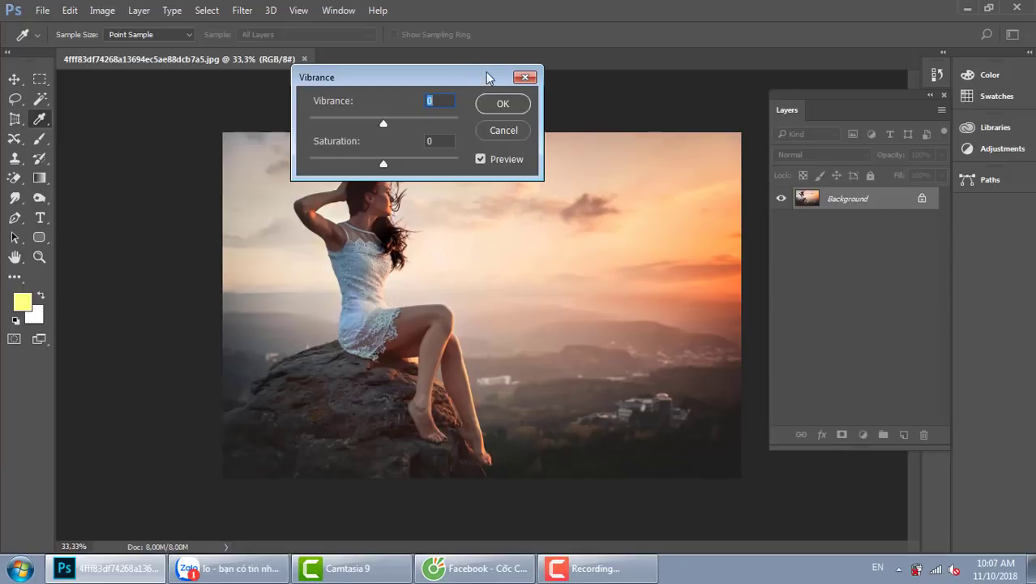
left_click(524, 77)
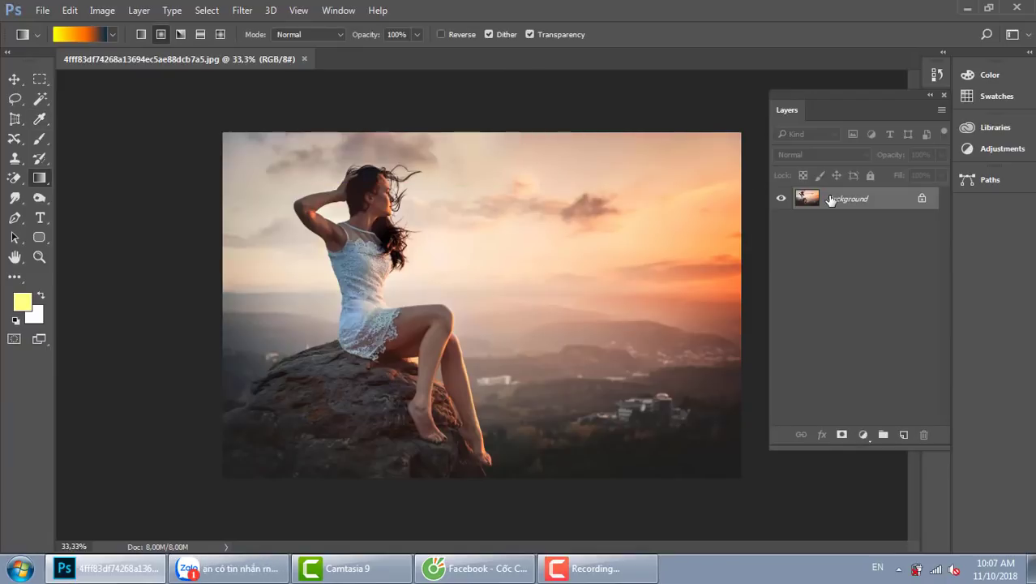
Duplicate the Background layer and open the Vibrance adjustment for the copy, keeping the photo in view
key("ctrl+j")
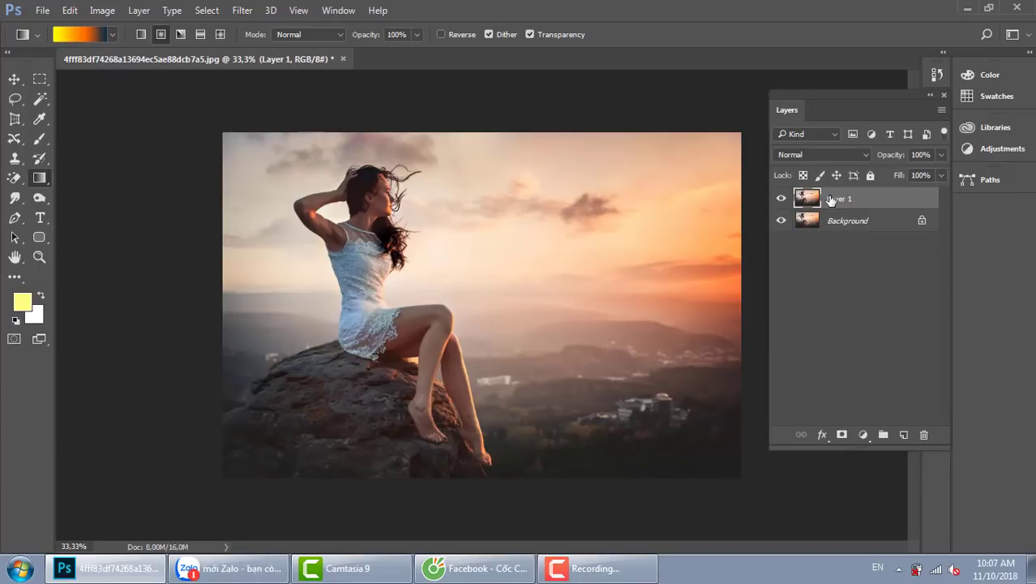
left_click(104, 11)
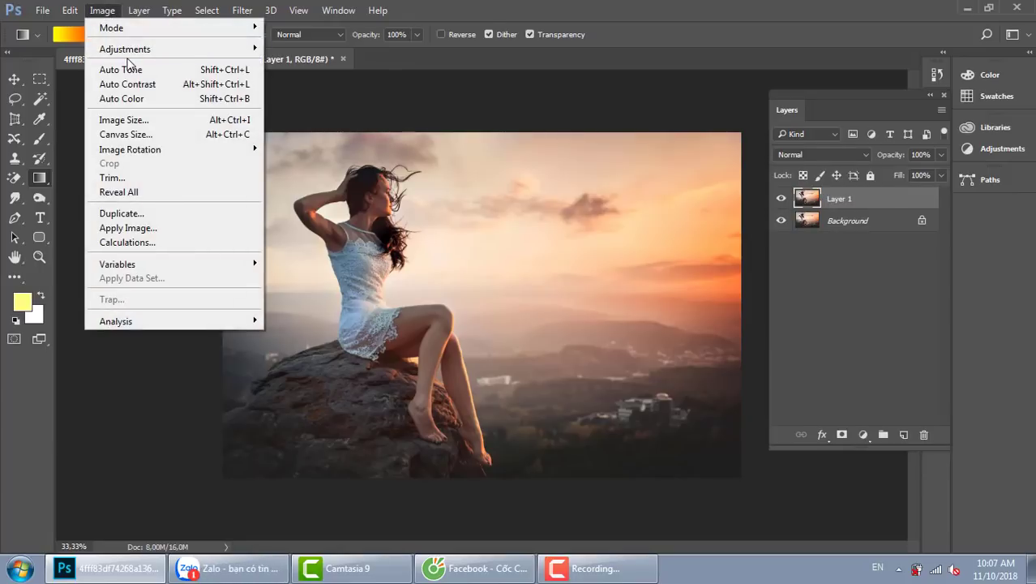
mouse_move(129, 50)
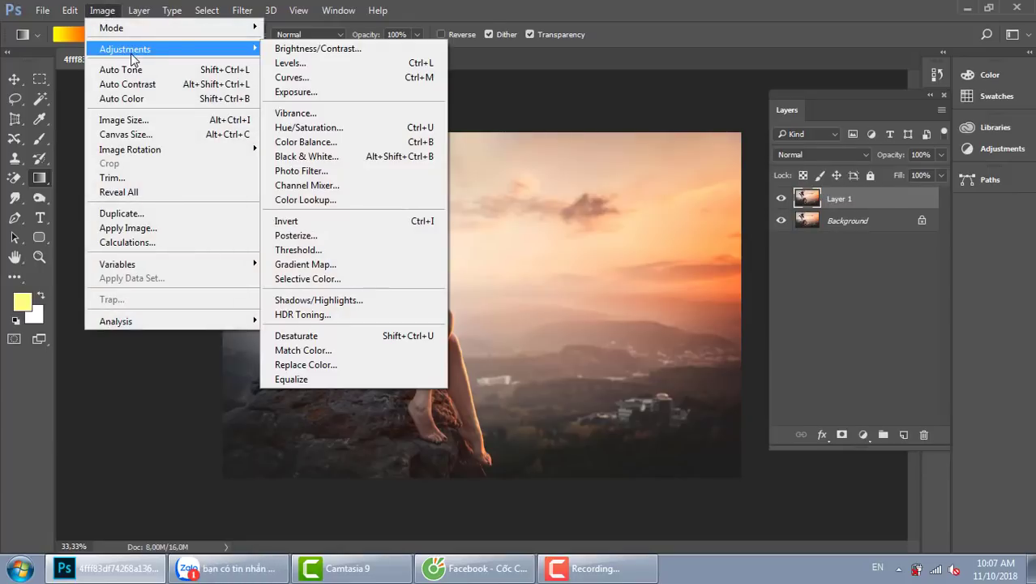
left_click(331, 115)
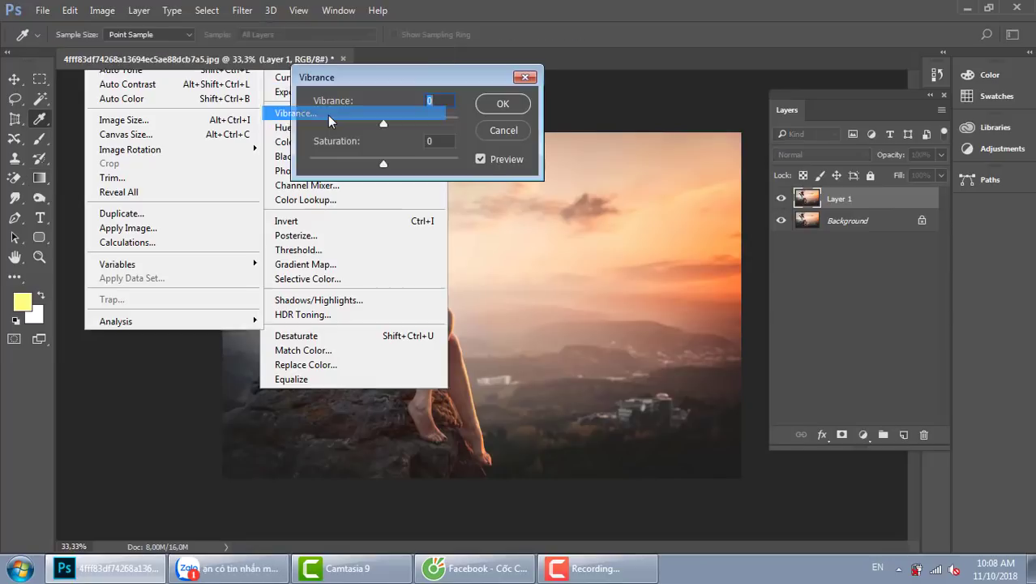
left_click_drag(450, 78, 637, 91)
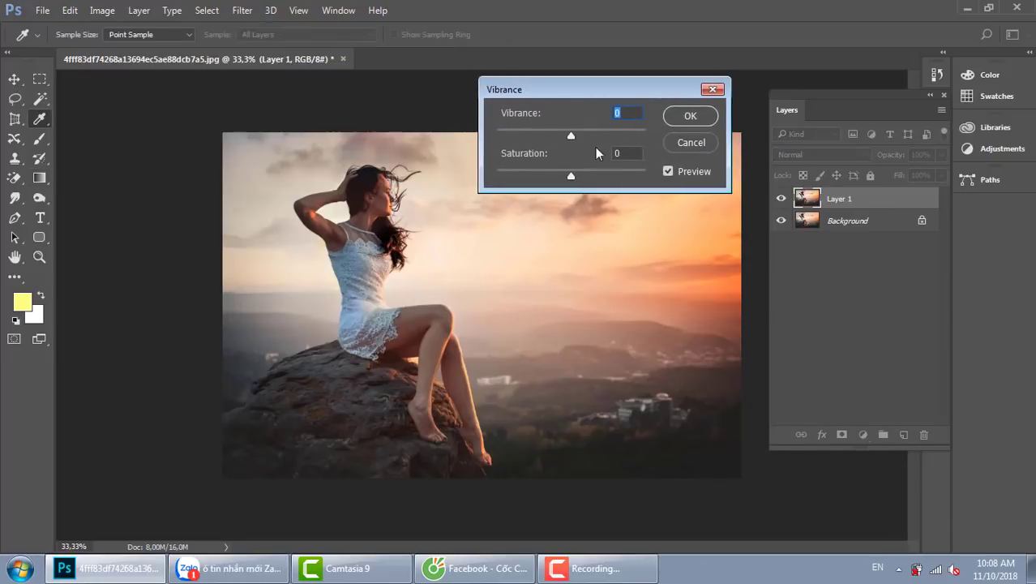
Try Vibrance at +100, compare the photo with the preview off and on, and reset the adjustment
left_click_drag(570, 134, 649, 135)
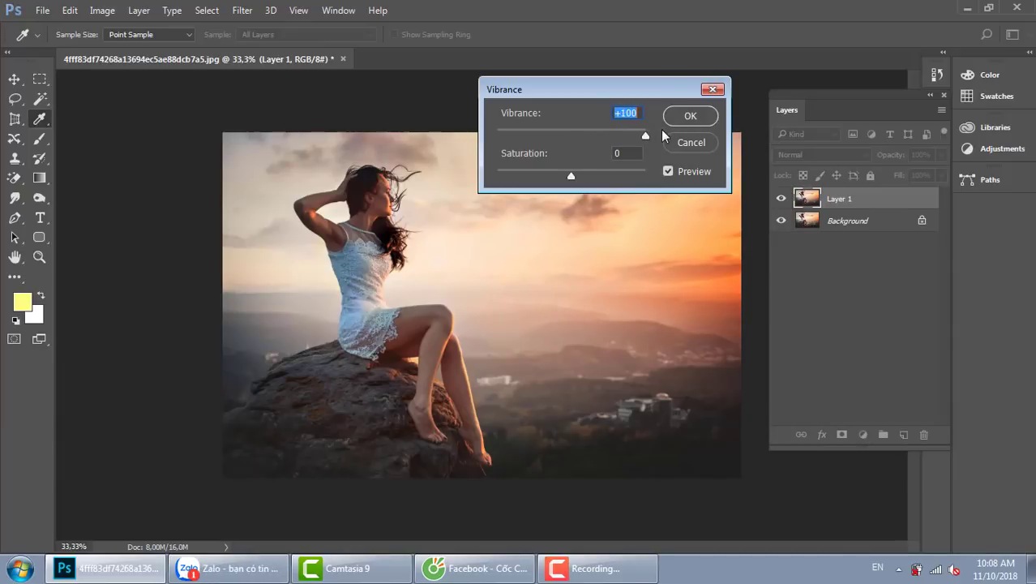
left_click(668, 171)
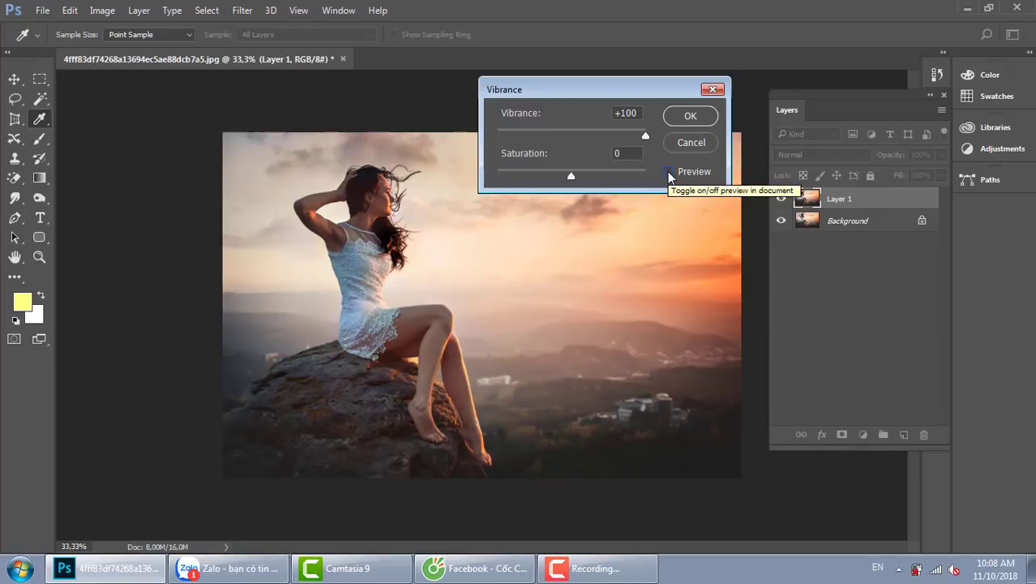
left_click(667, 171)
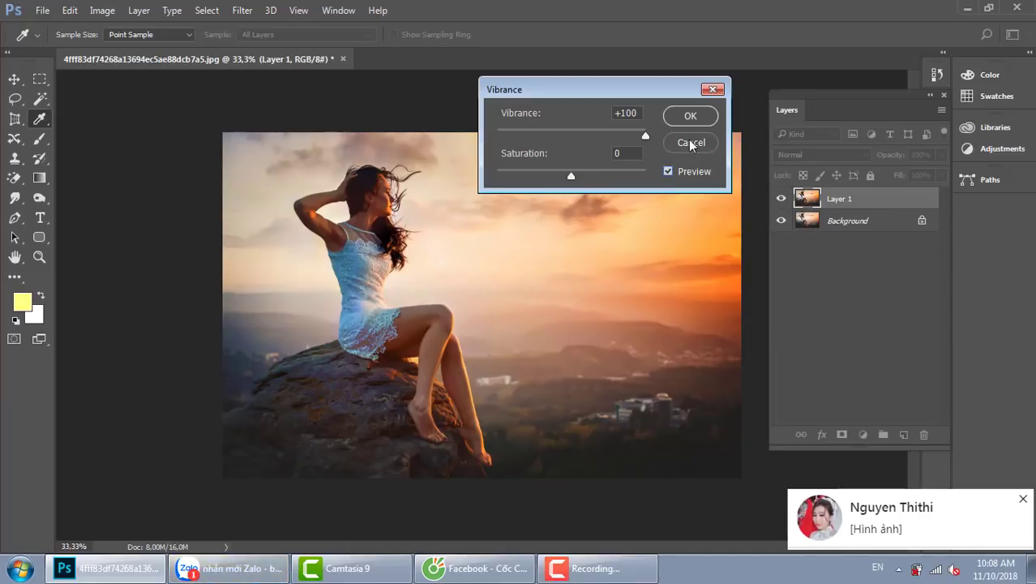
left_click(688, 142, "alt")
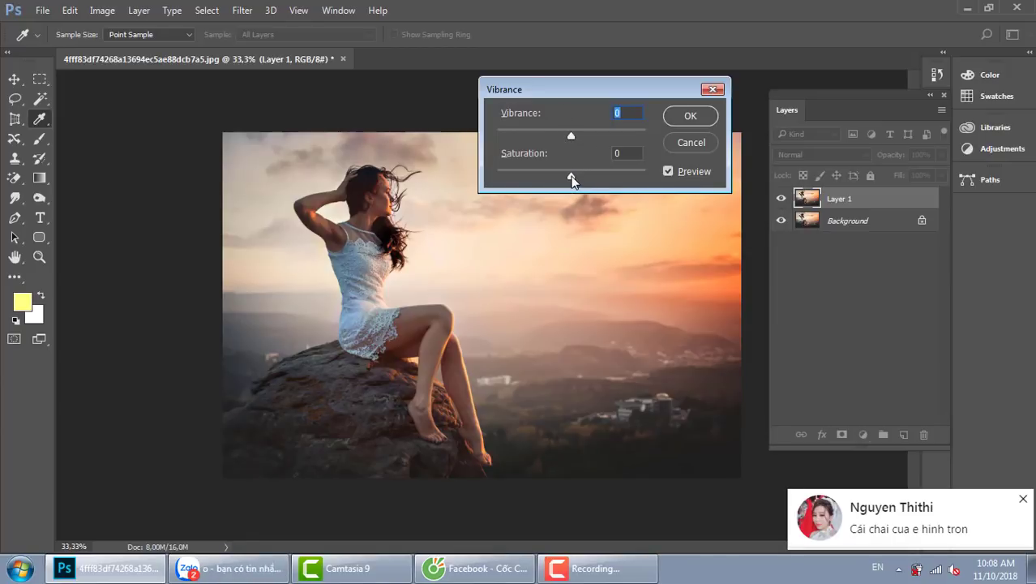
Try Saturation at +100, -50 and -100, varying Vibrance while the photo is fully desaturated
left_click_drag(571, 180, 661, 172)
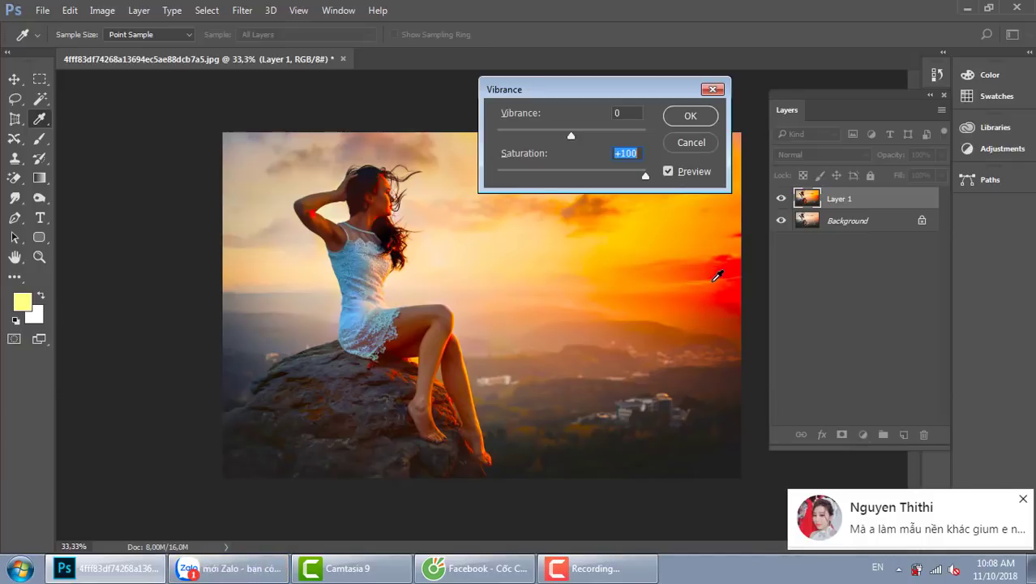
left_click_drag(646, 175, 535, 179)
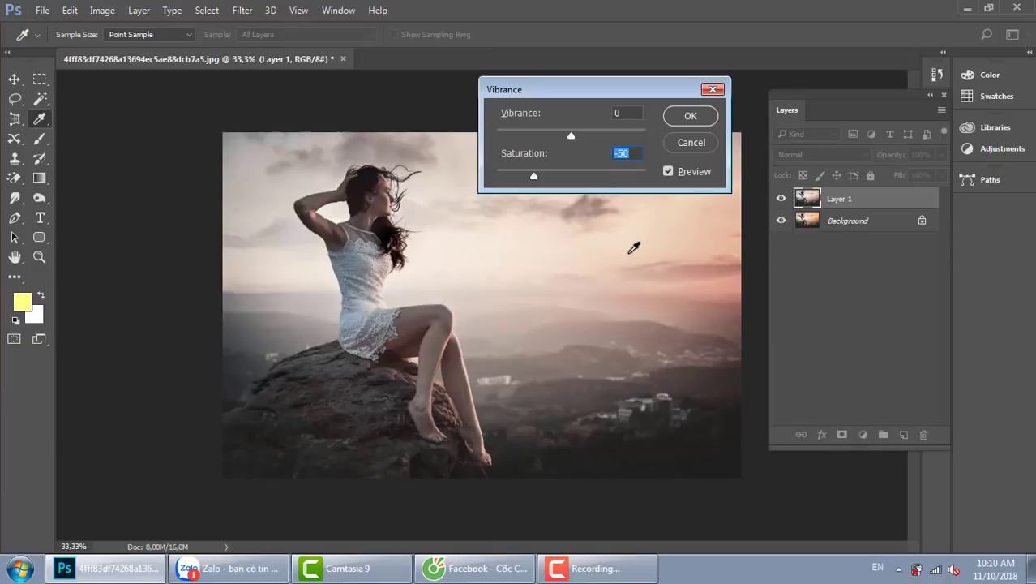
left_click_drag(638, 89, 504, 73)
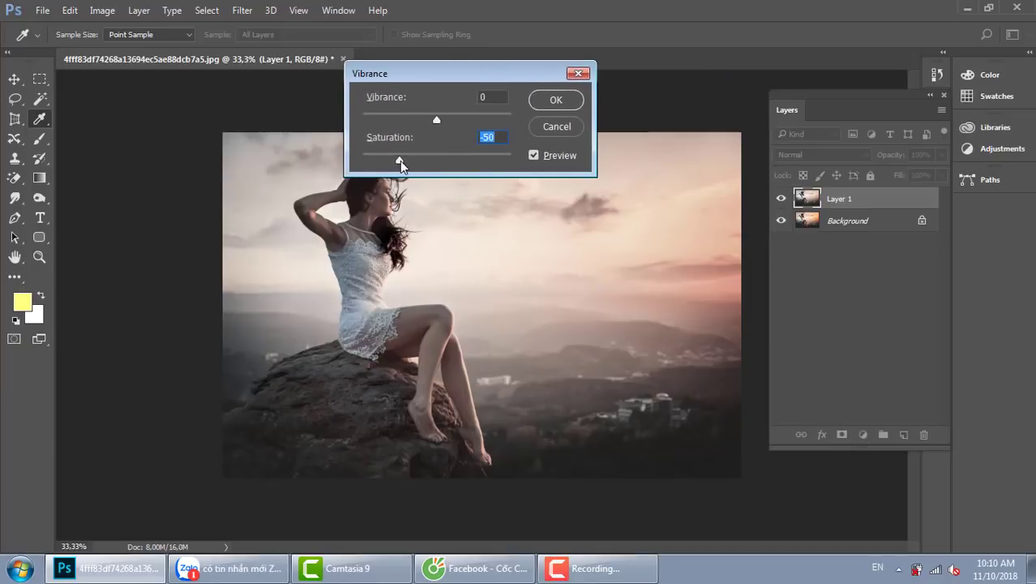
left_click_drag(400, 160, 361, 159)
left_click_drag(434, 120, 521, 113)
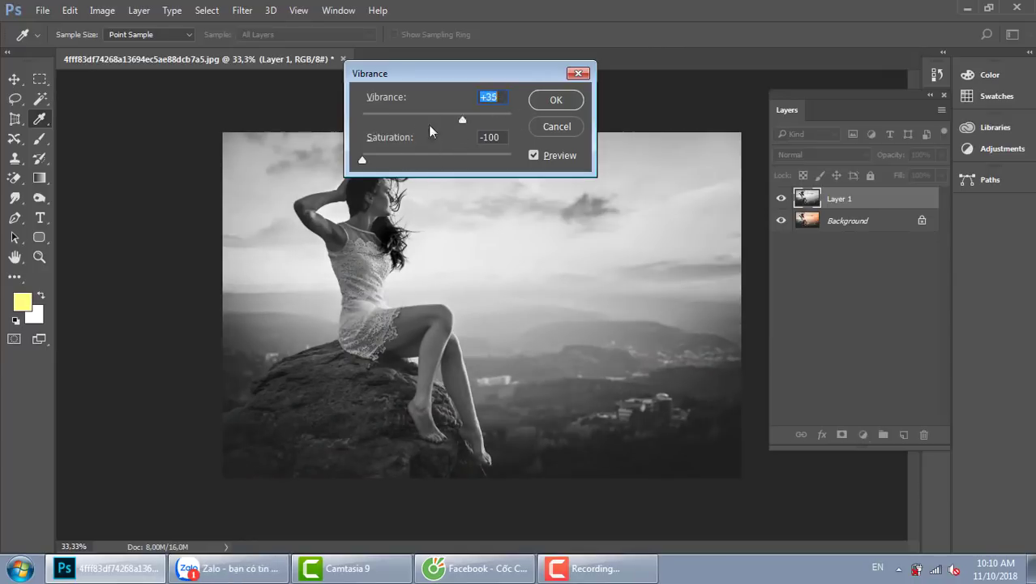
Set Saturation to +100, preview it with Vibrance at -100, and apply the adjustment with Vibrance raised to +100
left_click_drag(428, 124, 566, 167)
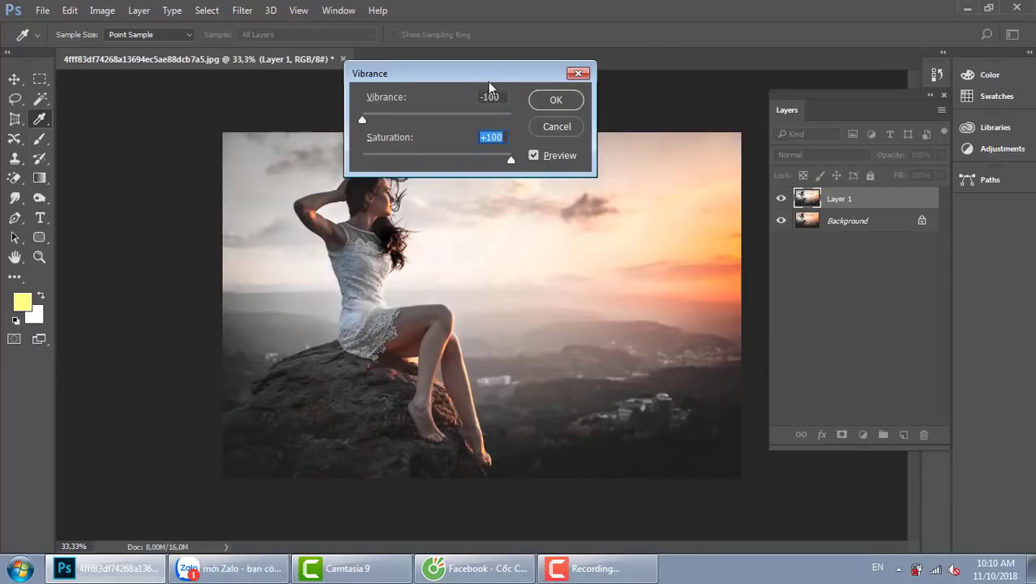
left_click_drag(490, 73, 628, 63)
left_click(670, 144)
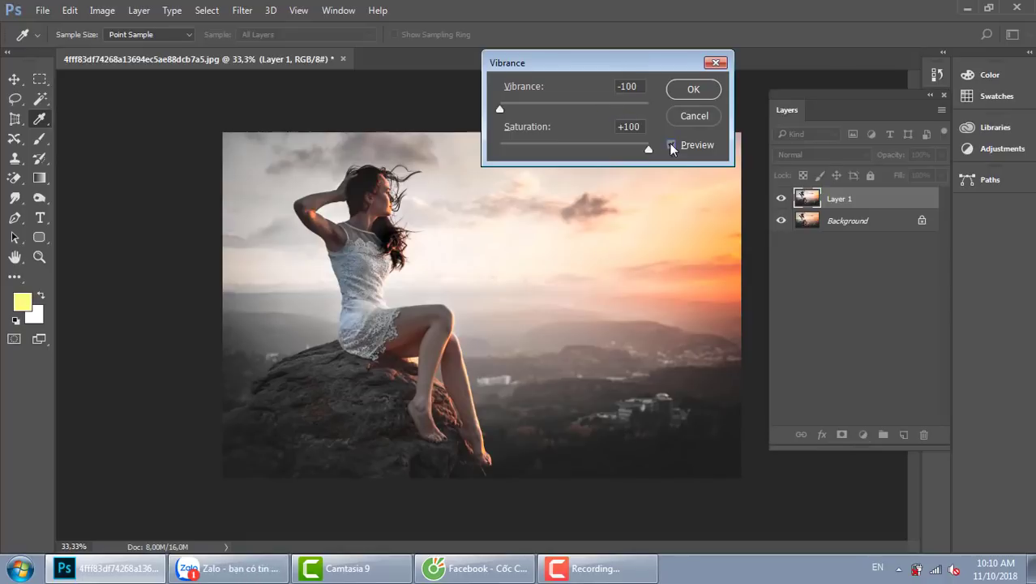
left_click(669, 144)
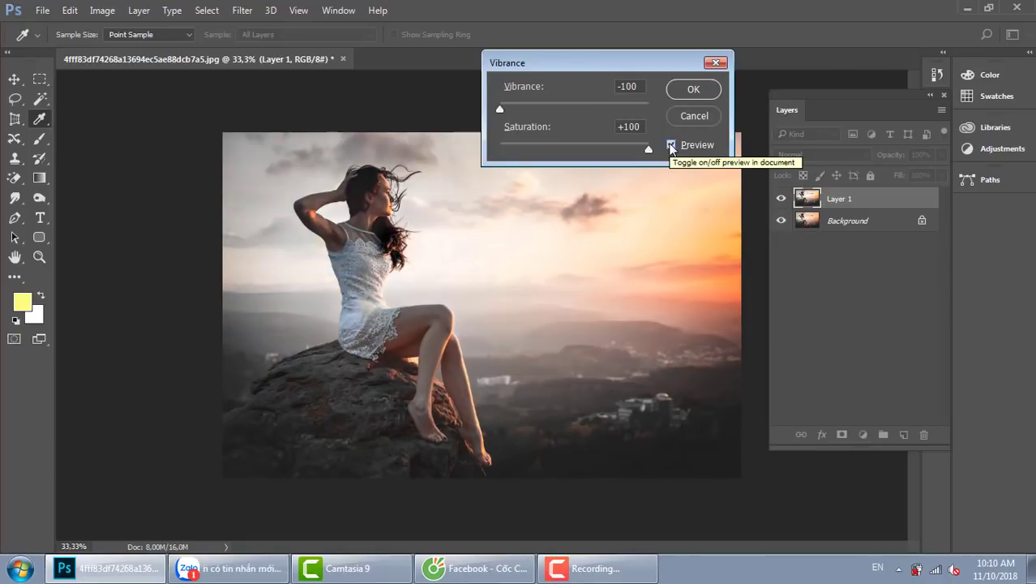
left_click_drag(502, 109, 679, 115)
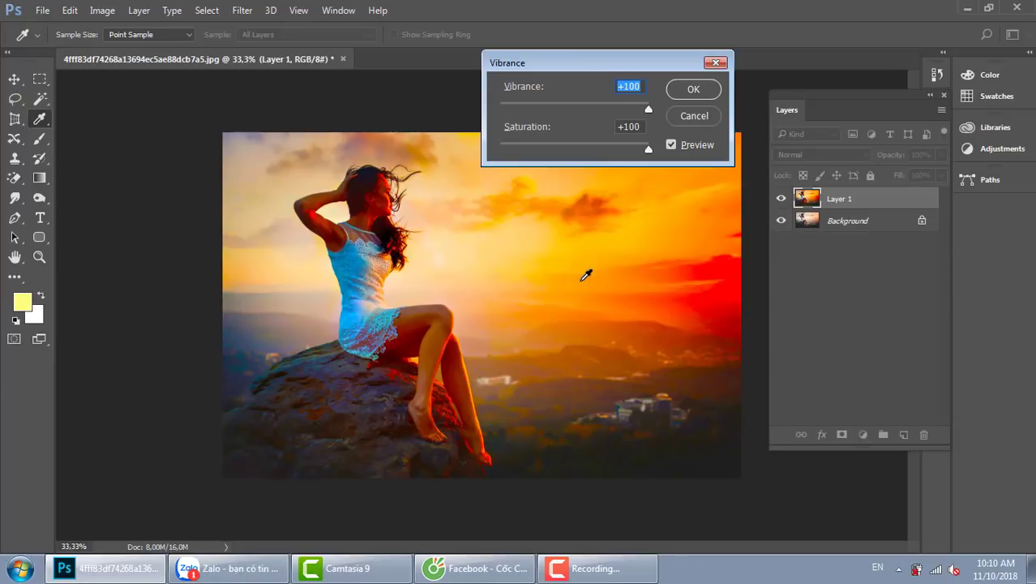
left_click(693, 89)
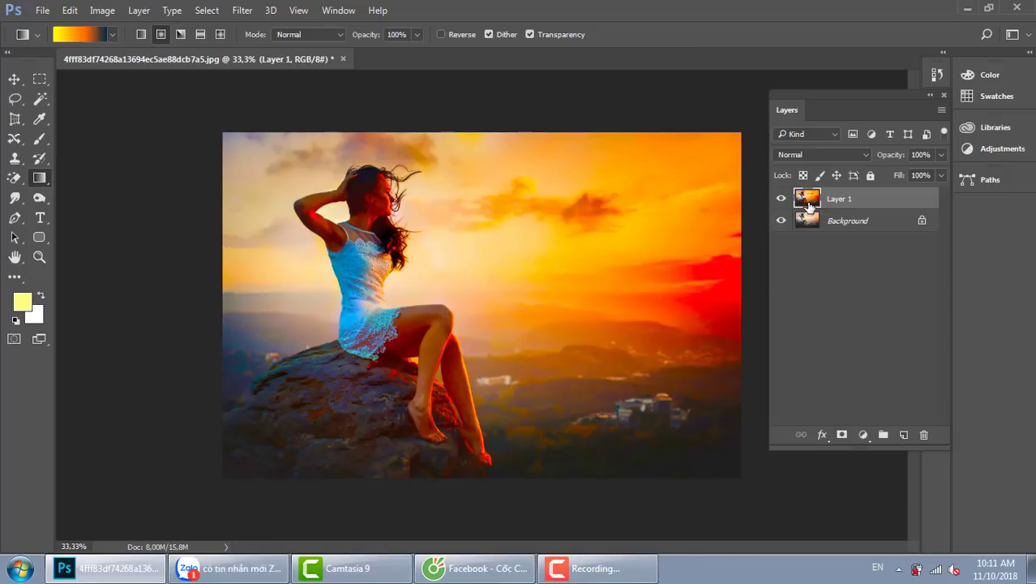
Add a layer mask to Layer 1 and paint black over the woman with a soft 243 px brush at 48% opacity
left_click(842, 435)
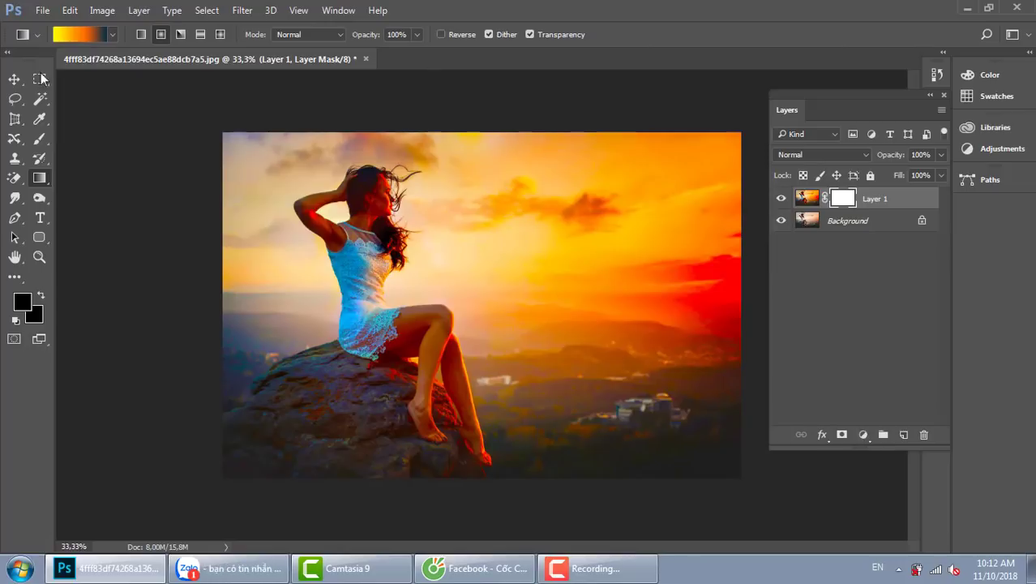
left_click(14, 79)
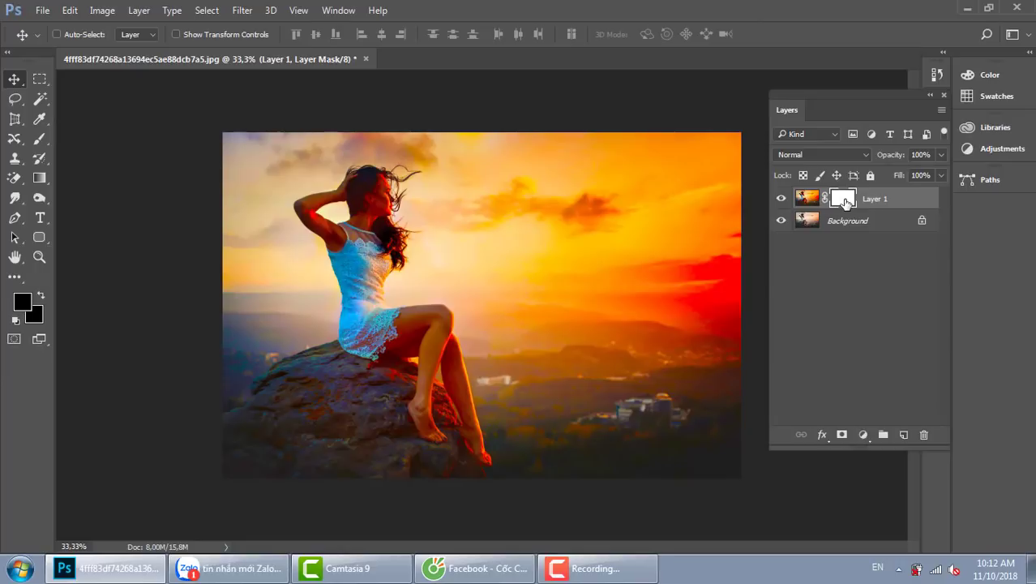
key("b")
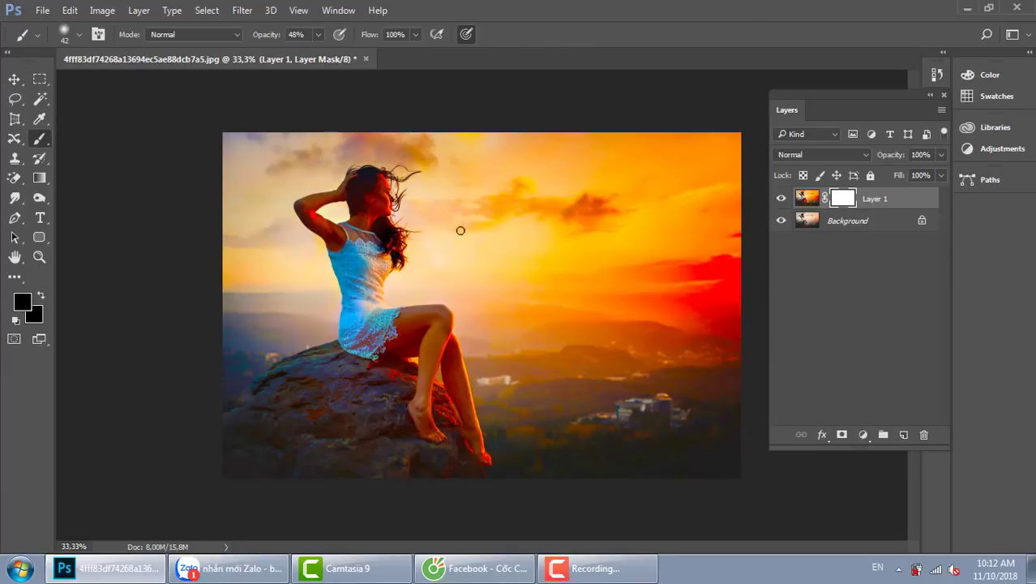
left_click(79, 35)
left_click_drag(112, 81, 159, 84)
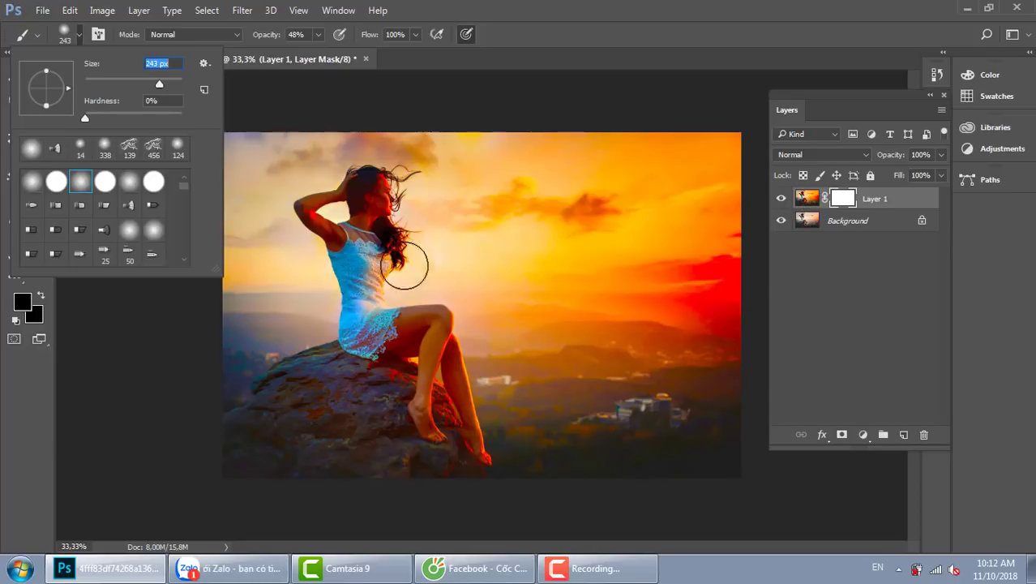
left_click(373, 214)
mouse_move(399, 349)
left_mouse_down()
mouse_move(431, 358)
mouse_move(434, 370)
mouse_move(434, 337)
mouse_move(439, 438)
mouse_move(476, 448)
mouse_move(430, 373)
mouse_move(417, 379)
mouse_move(362, 349)
mouse_move(434, 326)
mouse_move(433, 374)
mouse_move(461, 454)
left_mouse_up()
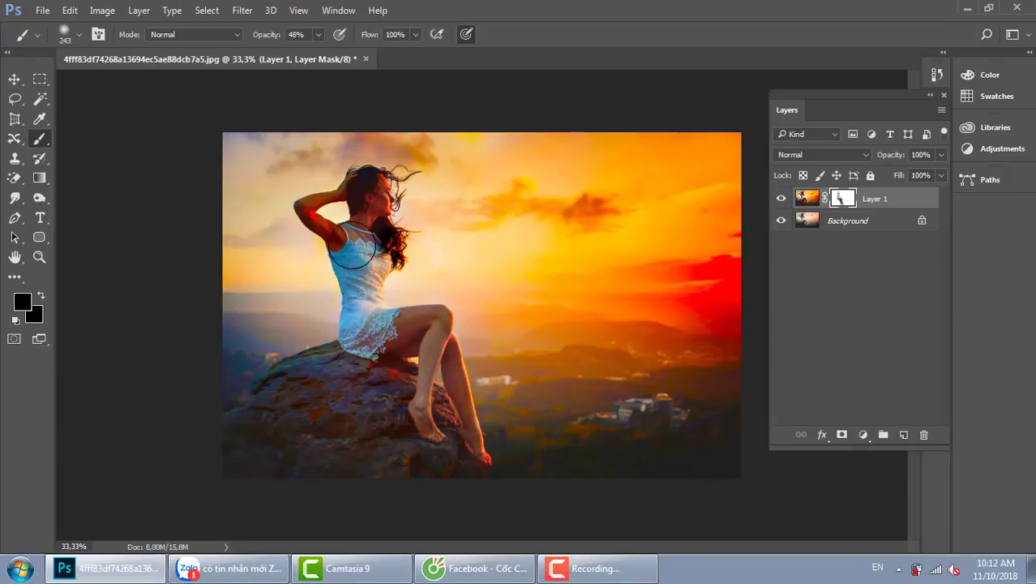
mouse_move(314, 214)
left_mouse_down()
mouse_move(326, 219)
mouse_move(324, 207)
mouse_move(332, 228)
mouse_move(387, 203)
mouse_move(365, 237)
mouse_move(368, 263)
mouse_move(335, 296)
mouse_move(314, 371)
mouse_move(365, 406)
mouse_move(378, 443)
left_mouse_up()
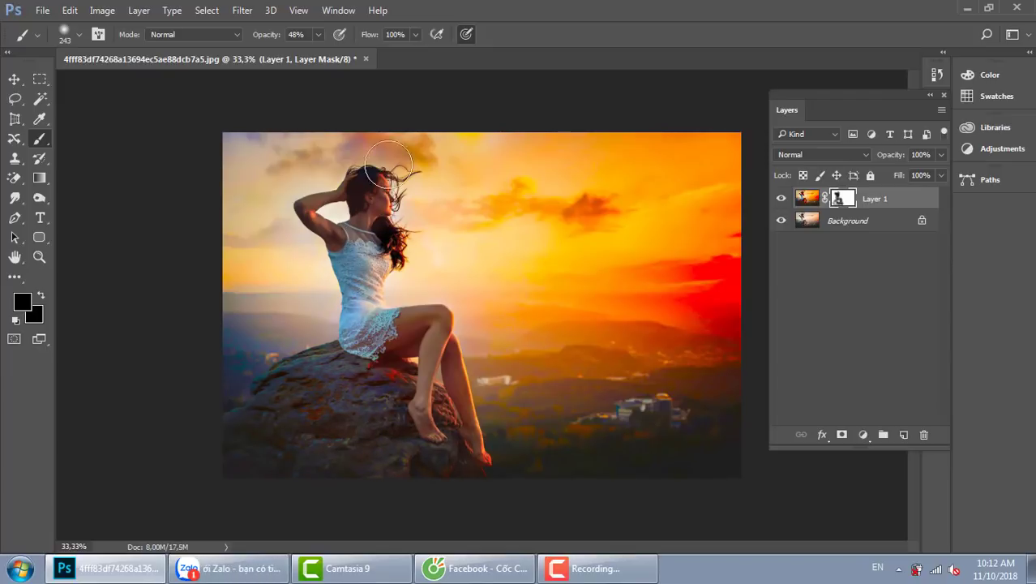
Raise the brush opacity to 100% and paint over the woman and the rock again on the mask
left_click(318, 34)
left_click_drag(318, 55, 360, 54)
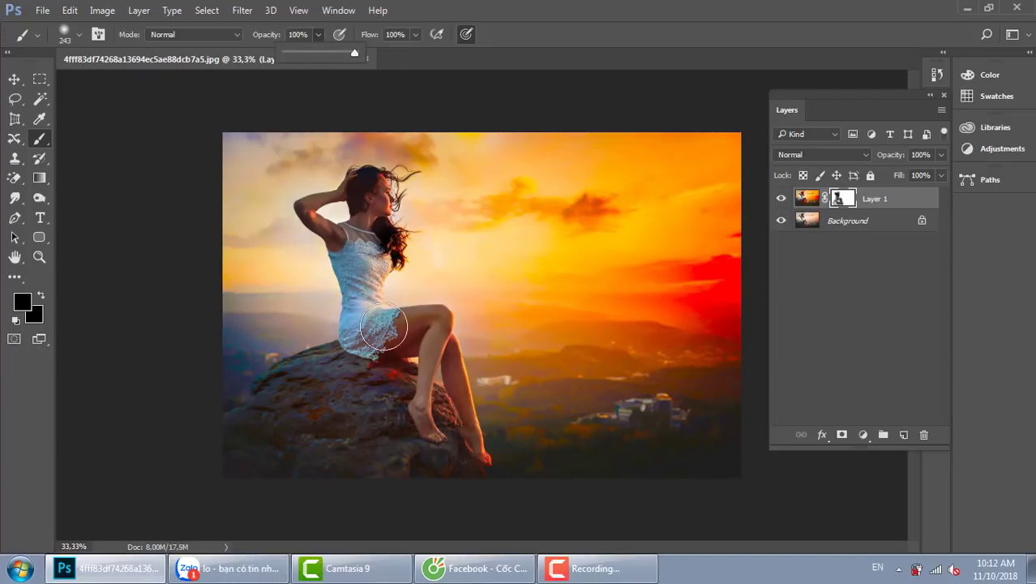
left_click(393, 438)
mouse_move(378, 419)
left_mouse_down()
mouse_move(336, 406)
mouse_move(357, 401)
mouse_move(382, 450)
mouse_move(300, 430)
mouse_move(263, 450)
mouse_move(382, 405)
mouse_move(424, 440)
mouse_move(442, 428)
mouse_move(462, 473)
mouse_move(407, 388)
mouse_move(428, 336)
mouse_move(405, 341)
mouse_move(444, 339)
mouse_move(468, 452)
mouse_move(345, 312)
mouse_move(356, 255)
mouse_move(370, 296)
mouse_move(369, 197)
mouse_move(391, 307)
left_mouse_up()
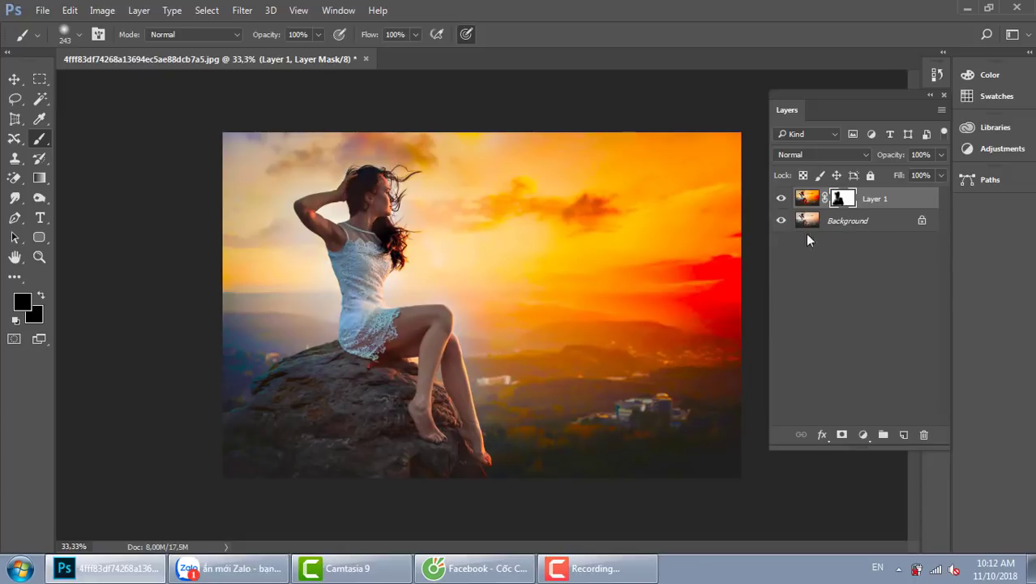
Compare the photo with Layer 1 hidden and shown, and close the document without saving
left_click(780, 198)
left_click(780, 199)
left_click(366, 60)
left_click(522, 228)
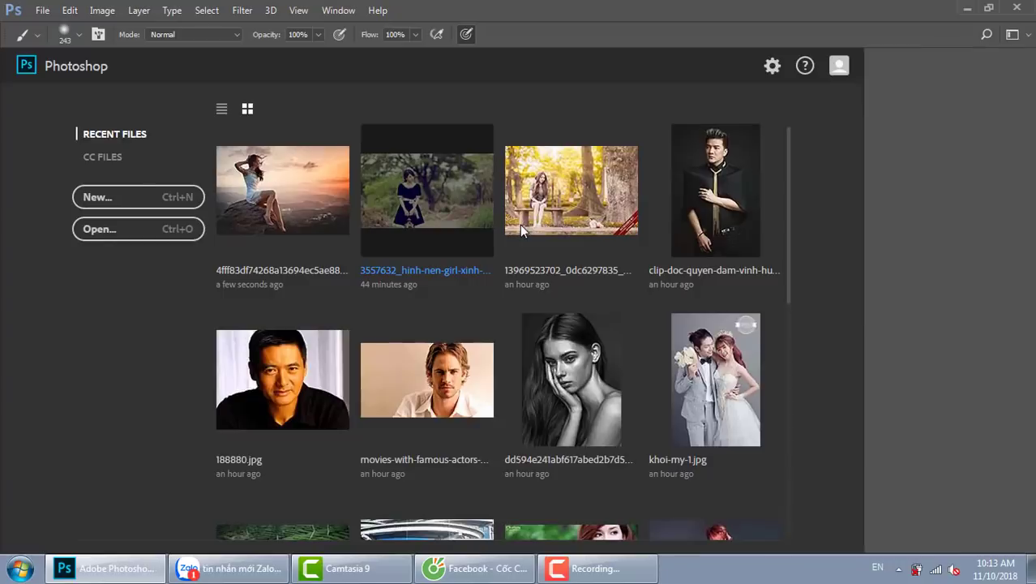
Open the photo 1.jpg.1440.640.jpg from the anhcuoi folder under thuvienanh\DHDN0418A on drive E
key("ctrl+o")
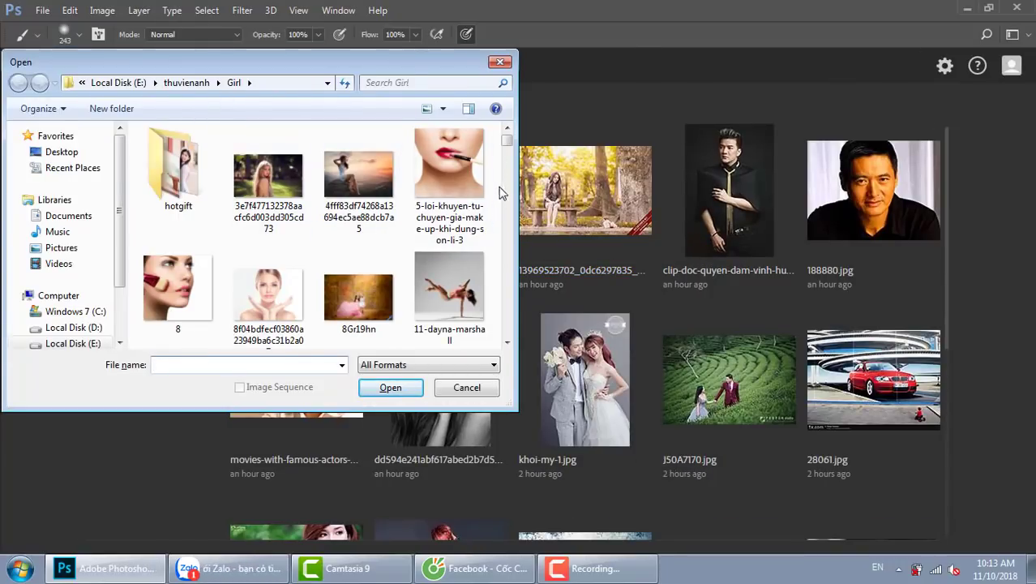
scroll(507, 347, "down", 6)
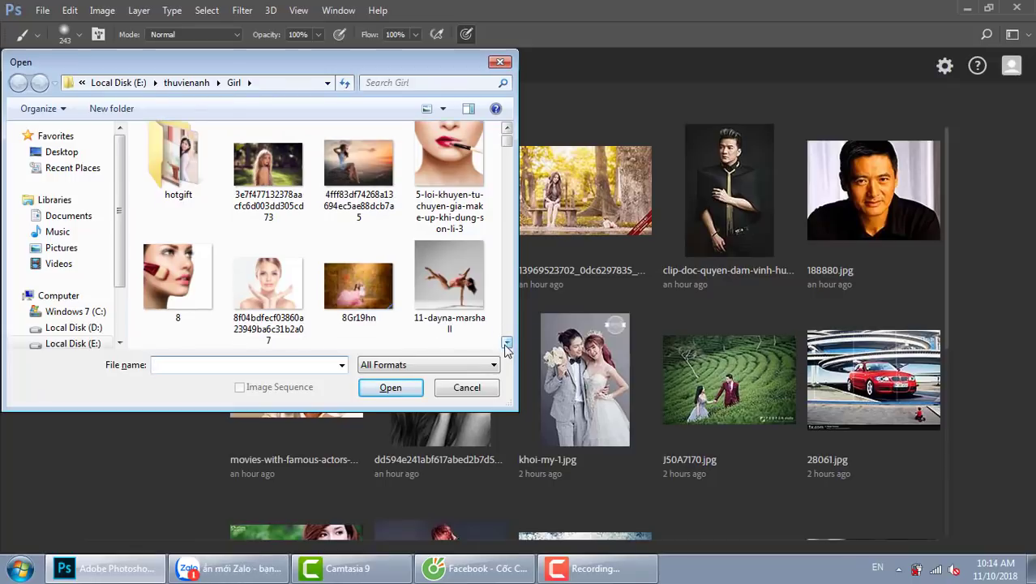
scroll(507, 347, "down", 8)
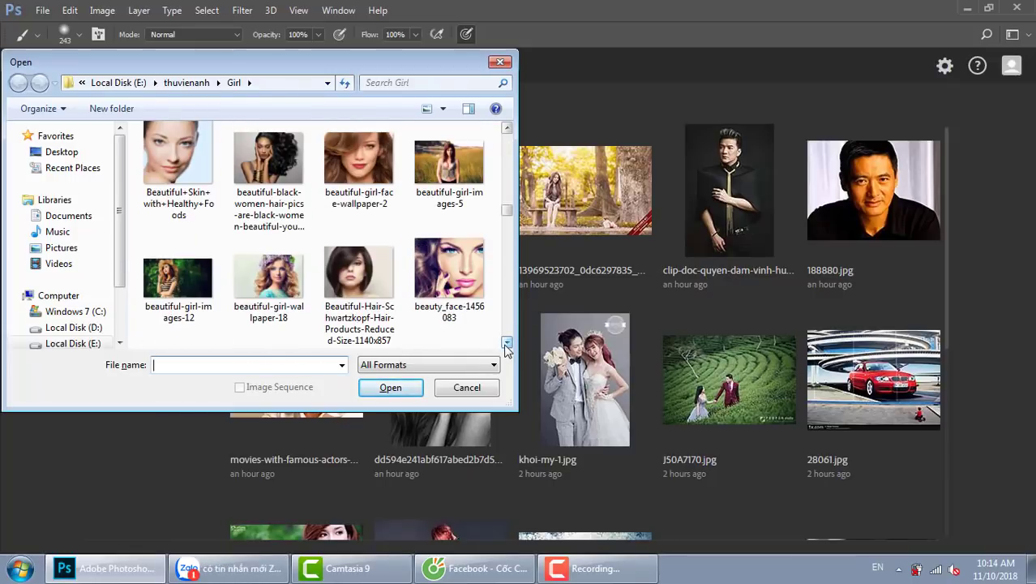
scroll(507, 347, "down", 3)
scroll(507, 347, "down", 2)
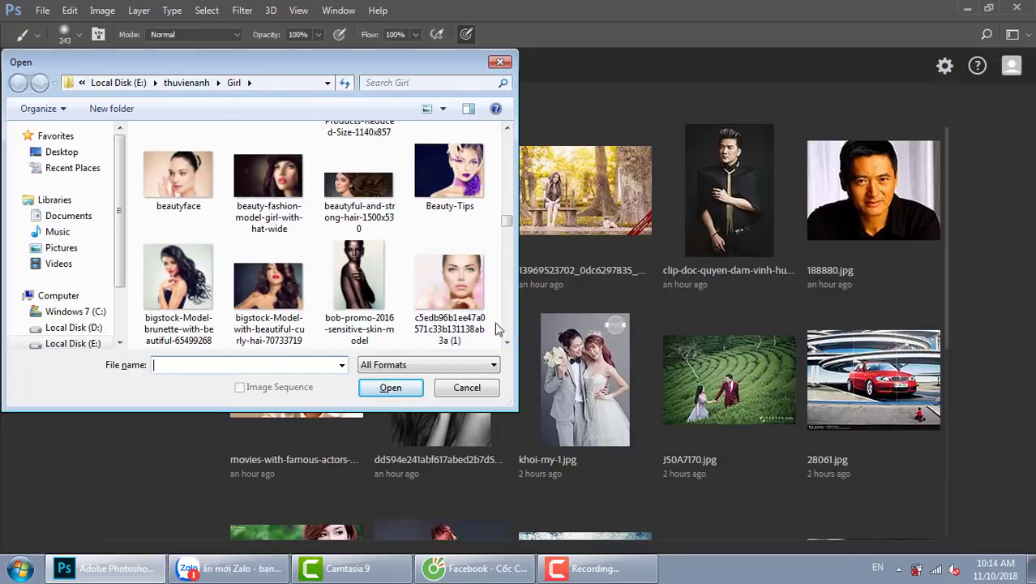
scroll(507, 345, "down", 3)
scroll(507, 345, "down", 10)
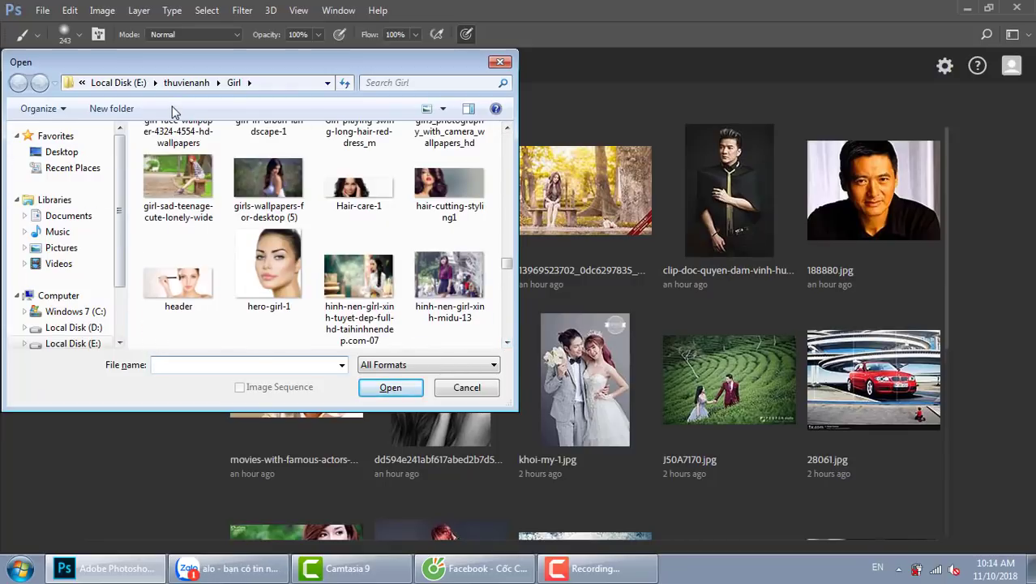
left_click(130, 83)
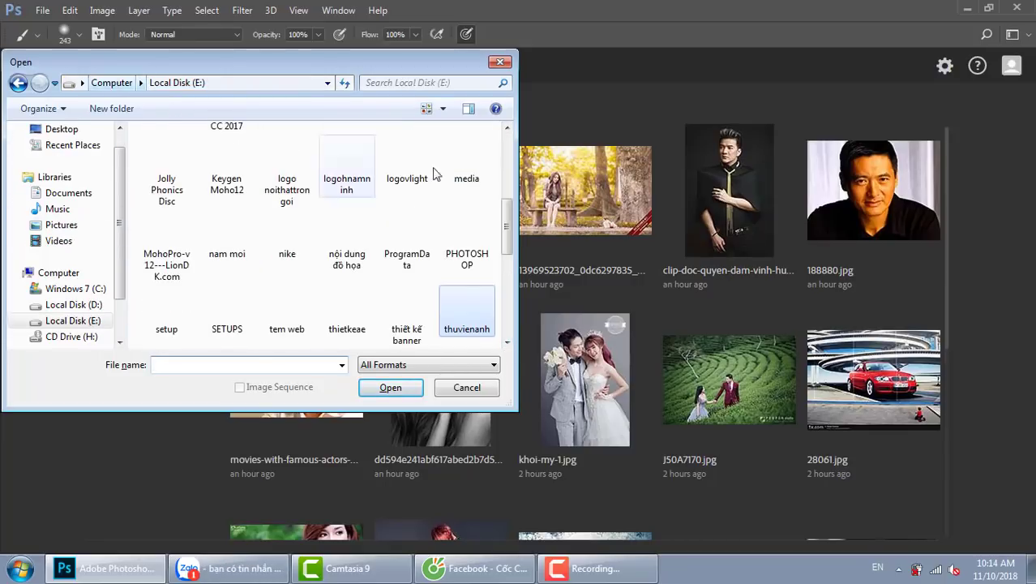
double_click(466, 311)
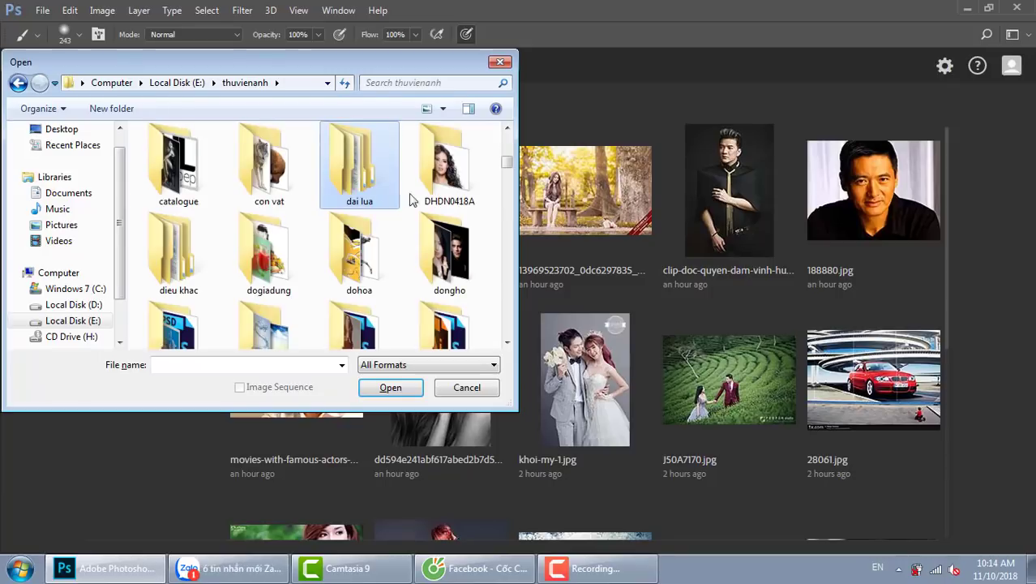
double_click(449, 169)
double_click(197, 154)
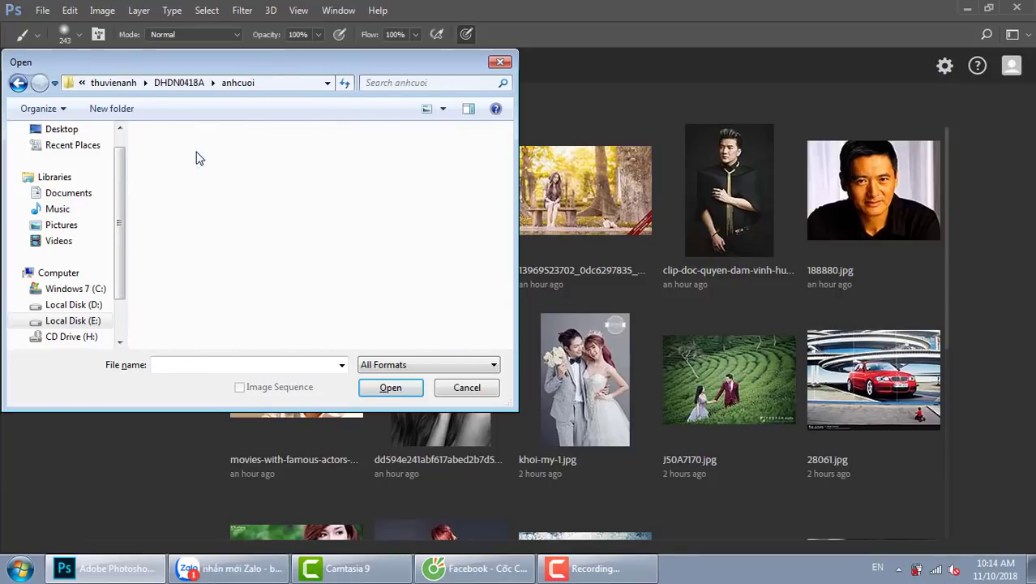
left_click(194, 183)
left_click(401, 385)
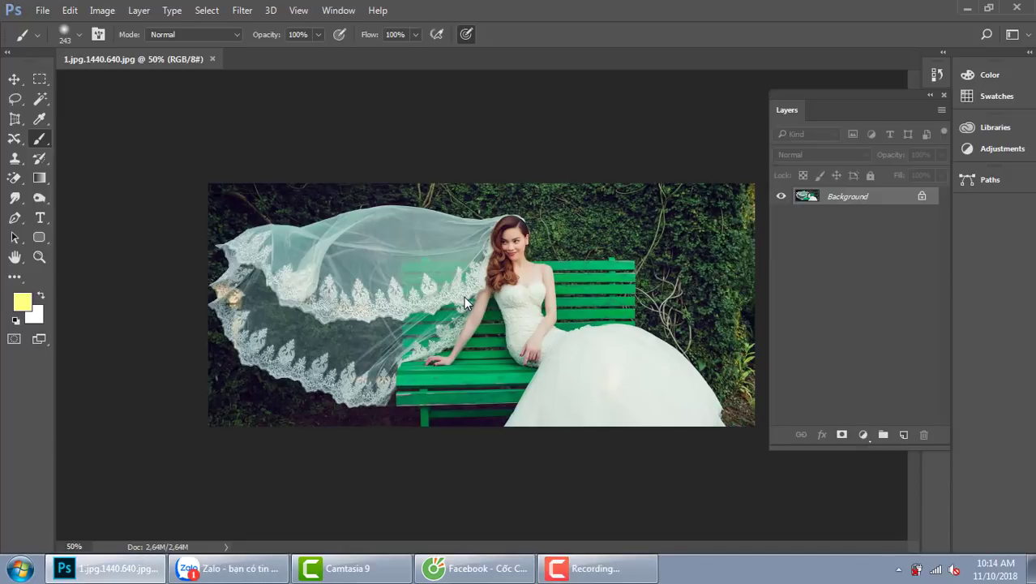
Duplicate the Background layer and switch to full-screen mode with the Move tool active
key("ctrl+j")
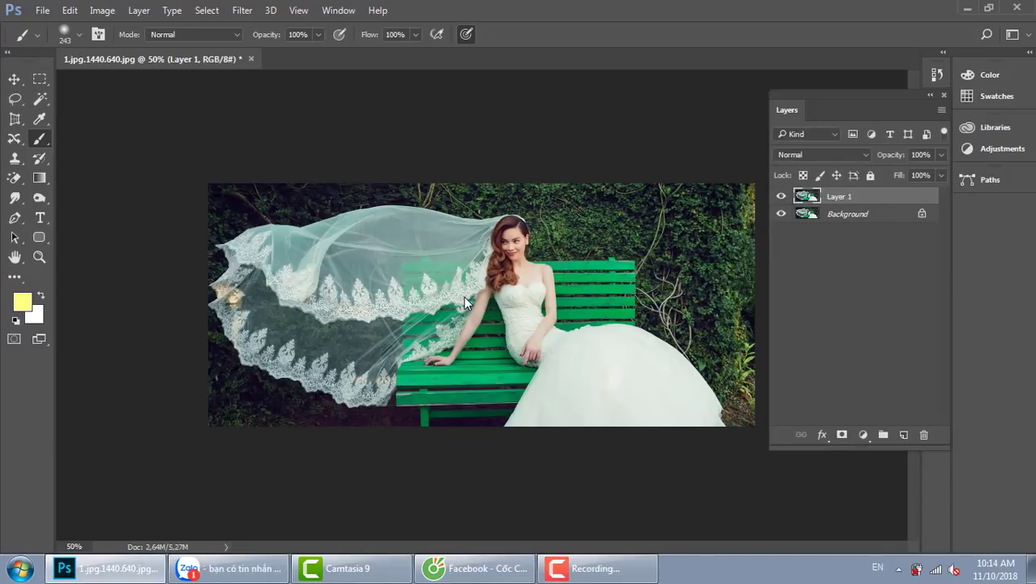
key("ctrl+plus")
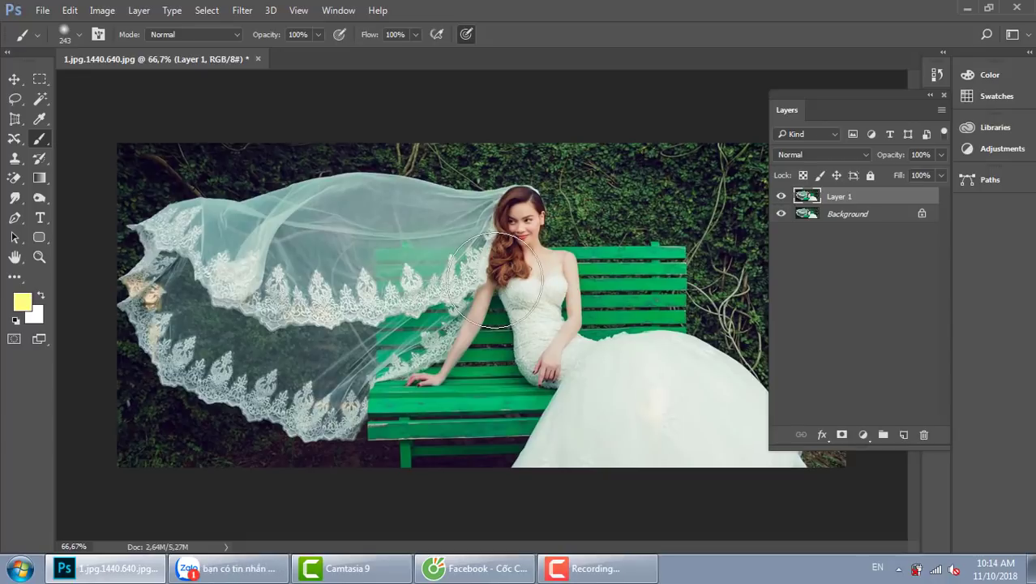
key("f")
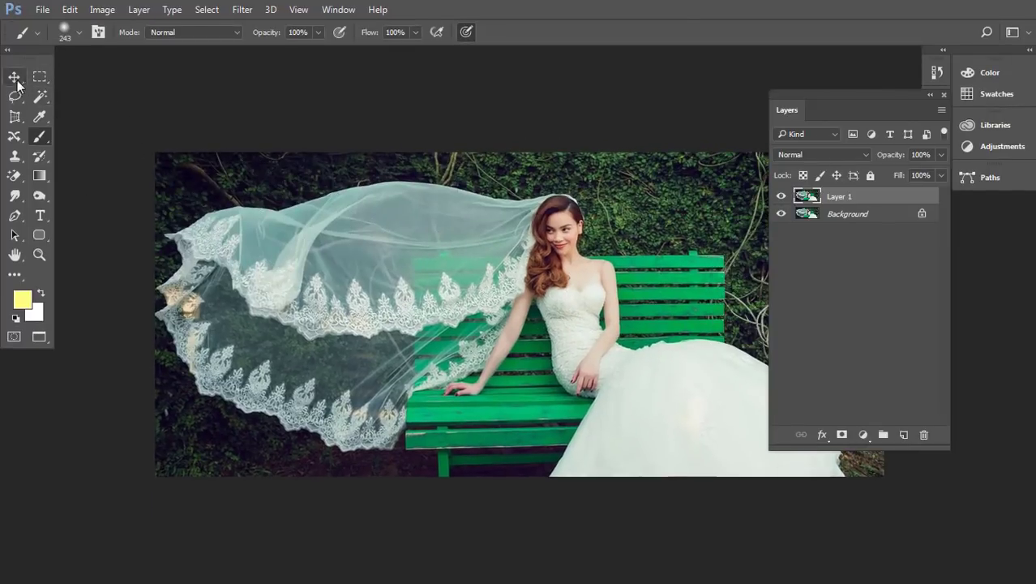
left_click(17, 80)
key("space")
left_click_drag(597, 260, 497, 266)
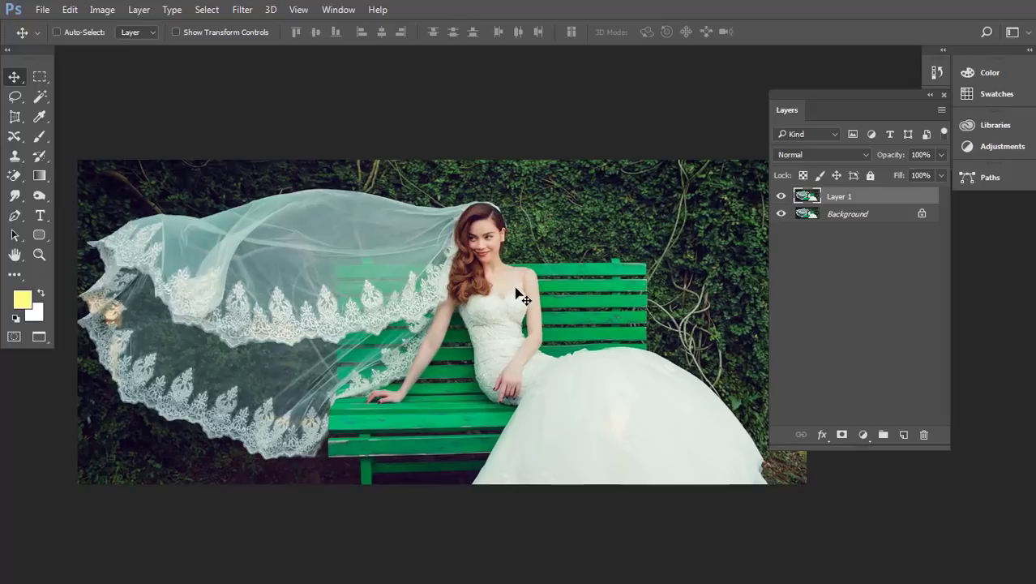
Apply a Vibrance adjustment to Layer 1 with Vibrance at -64, comparing the photo with the preview off and on
left_click(102, 9)
mouse_move(120, 51)
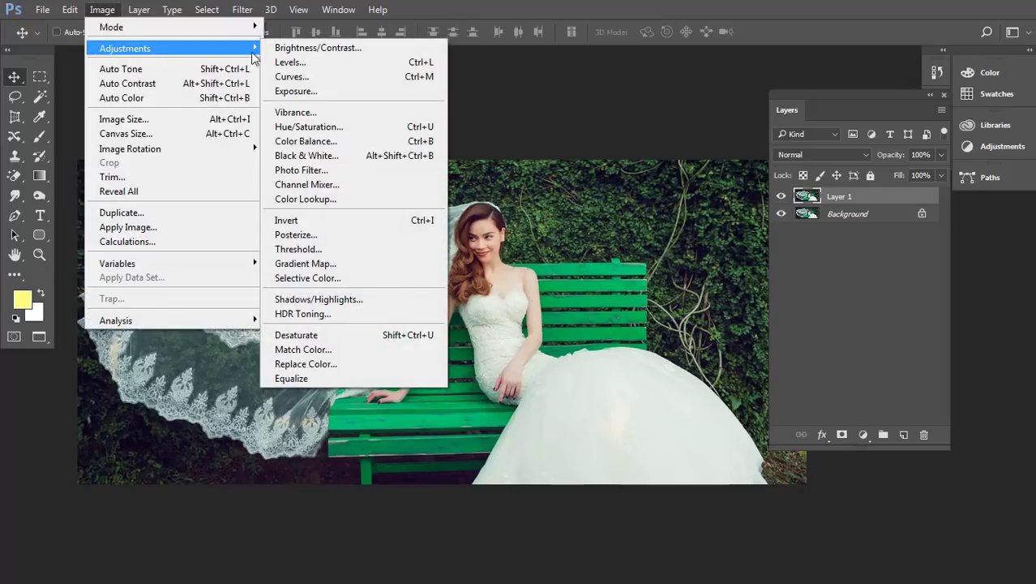
left_click(375, 114)
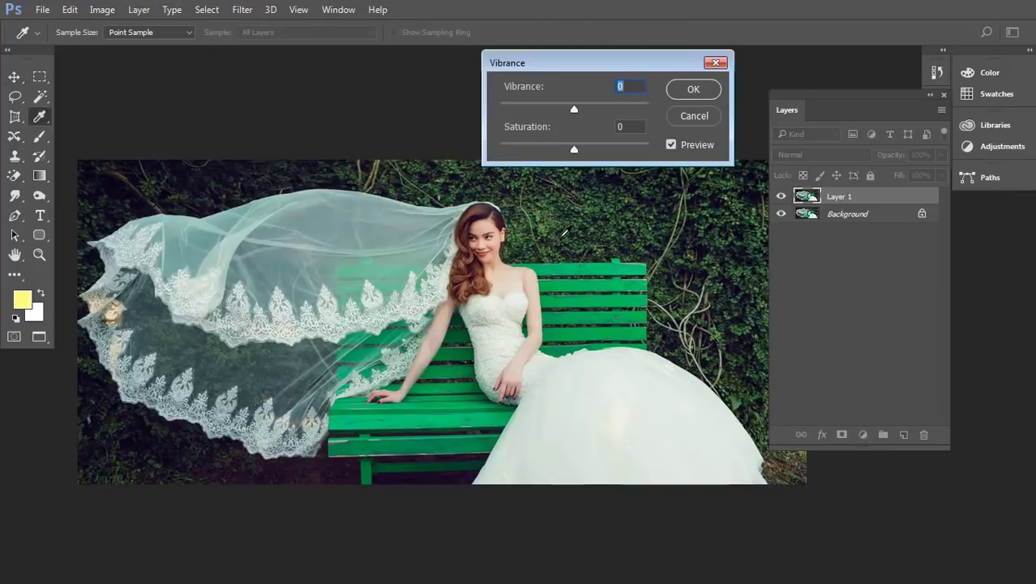
left_click_drag(574, 109, 539, 117)
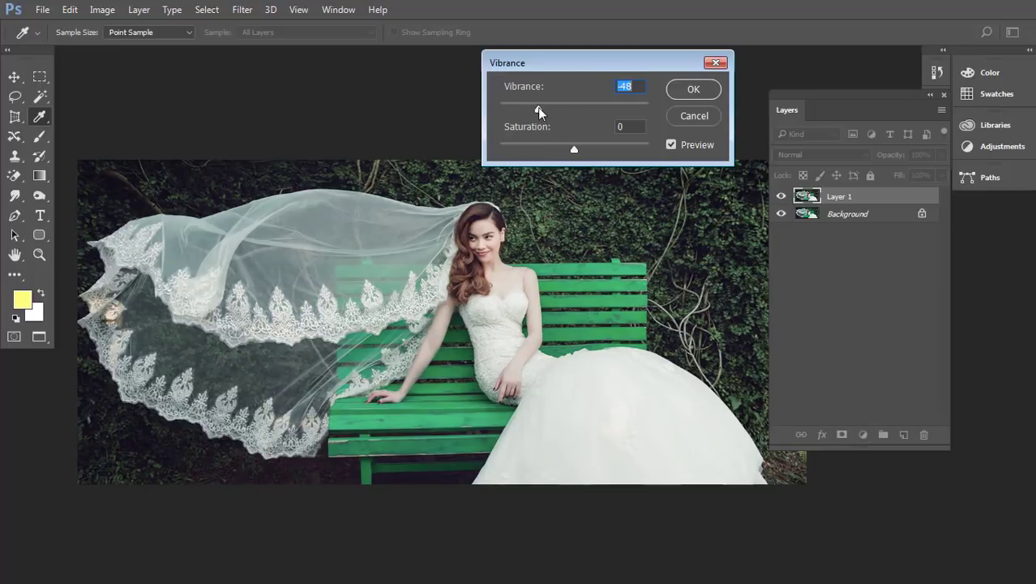
mouse_move(537, 107)
left_mouse_down()
mouse_move(571, 108)
mouse_move(516, 110)
mouse_move(525, 111)
left_mouse_up()
left_click(672, 146)
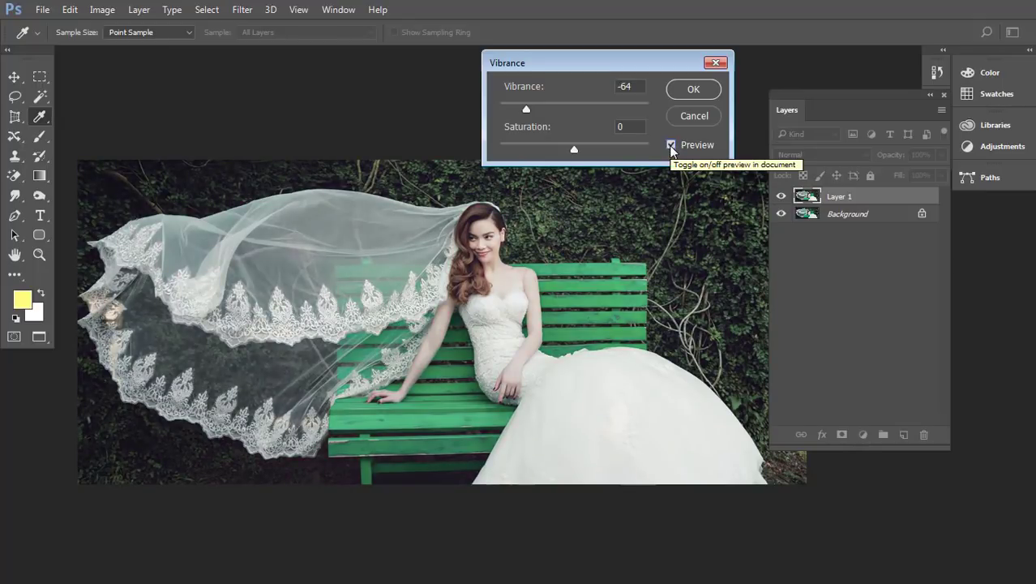
left_click(670, 146)
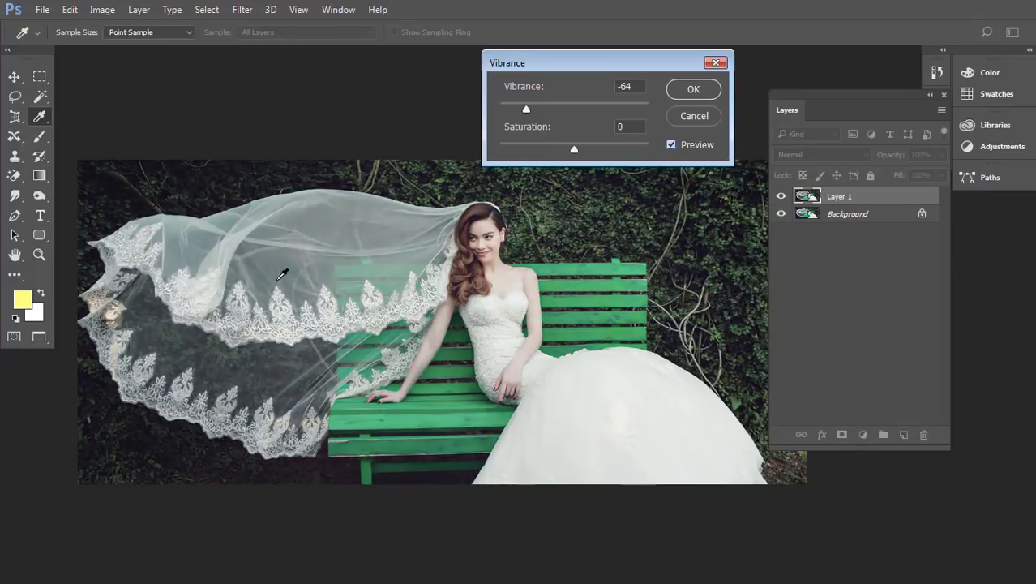
left_click(694, 90)
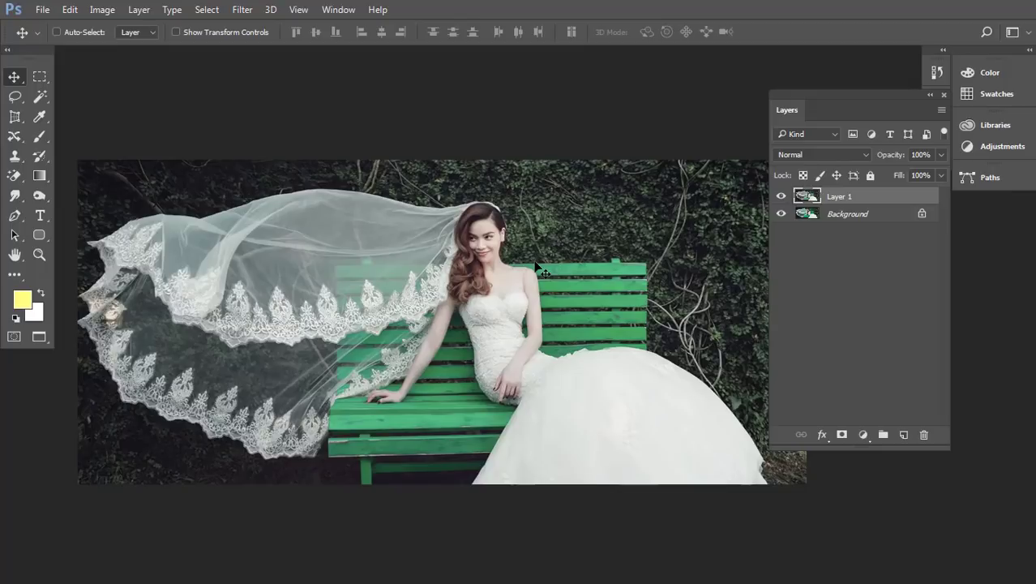
Redraw Layer 1's Blue channel curve as a nearly horizontal line at about output 130, and lower the layer's fill to 26%
left_click(102, 10)
mouse_move(128, 54)
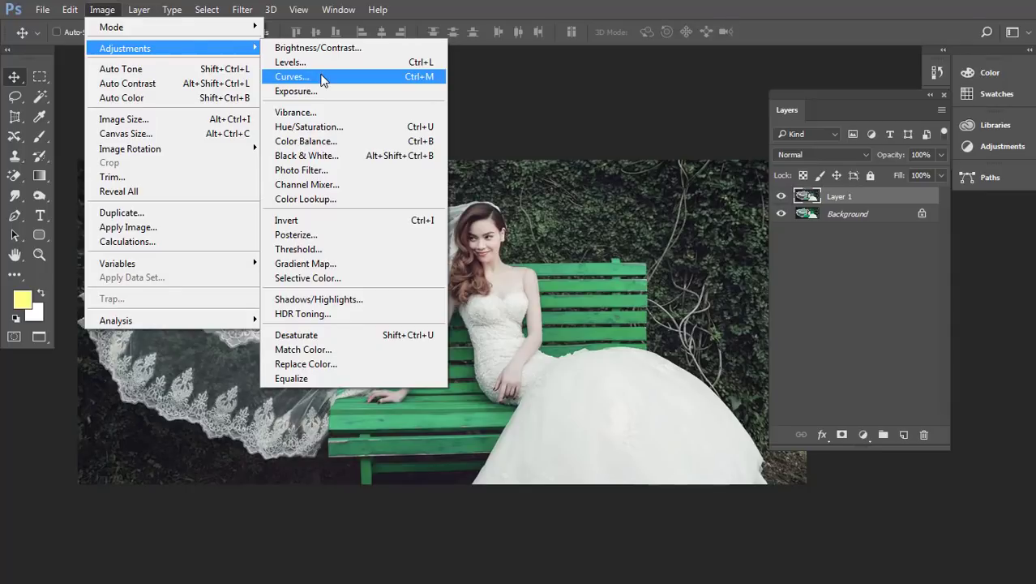
left_click(323, 77)
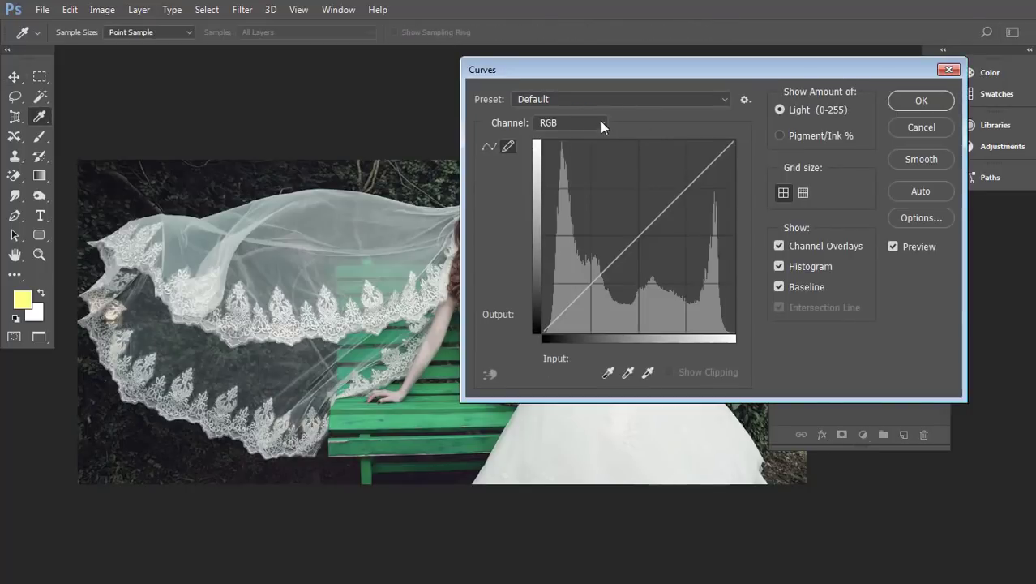
left_click(600, 123)
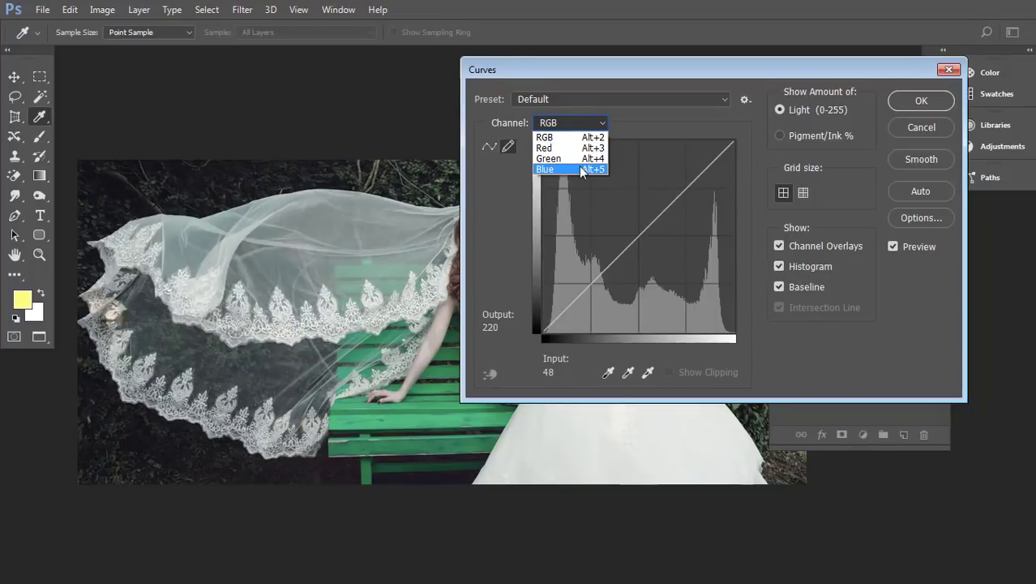
left_click(582, 169)
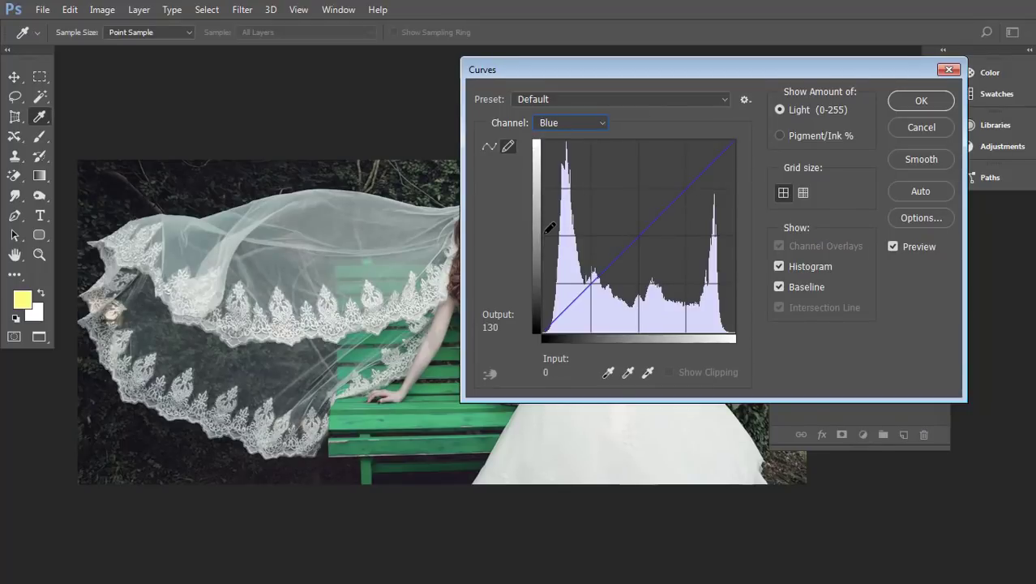
left_click_drag(544, 232, 744, 235)
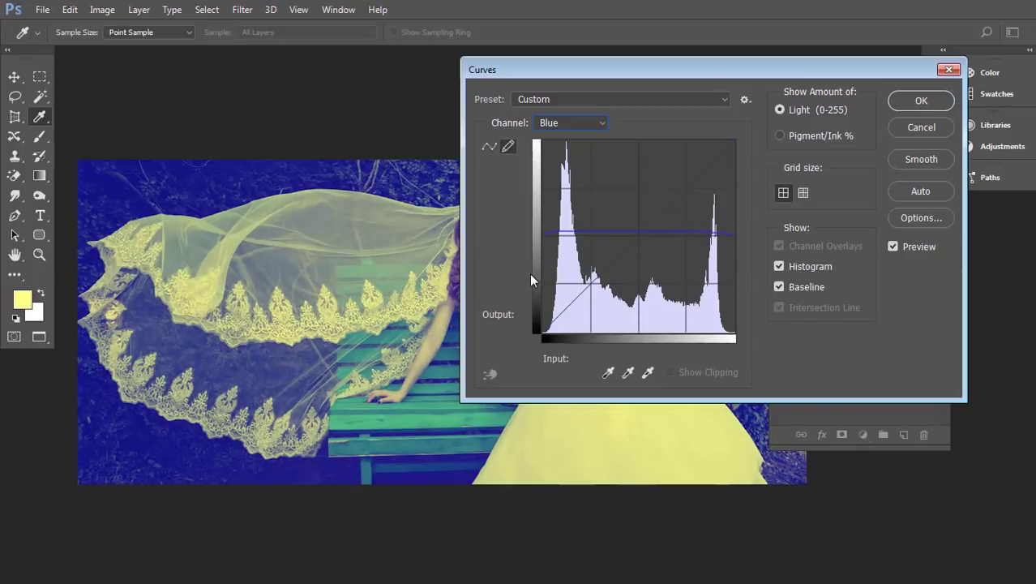
left_click(921, 100)
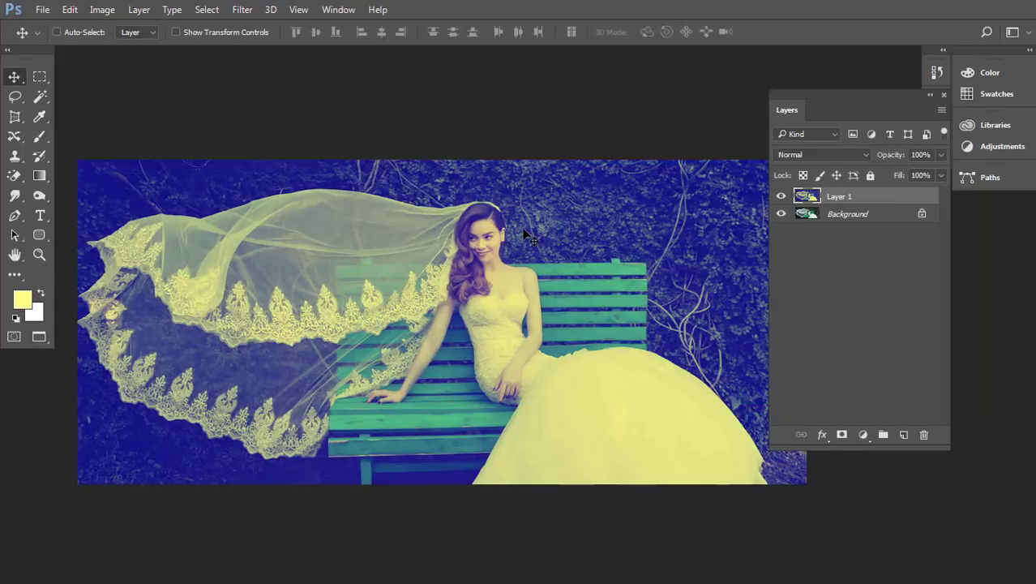
left_click_drag(942, 175, 887, 192)
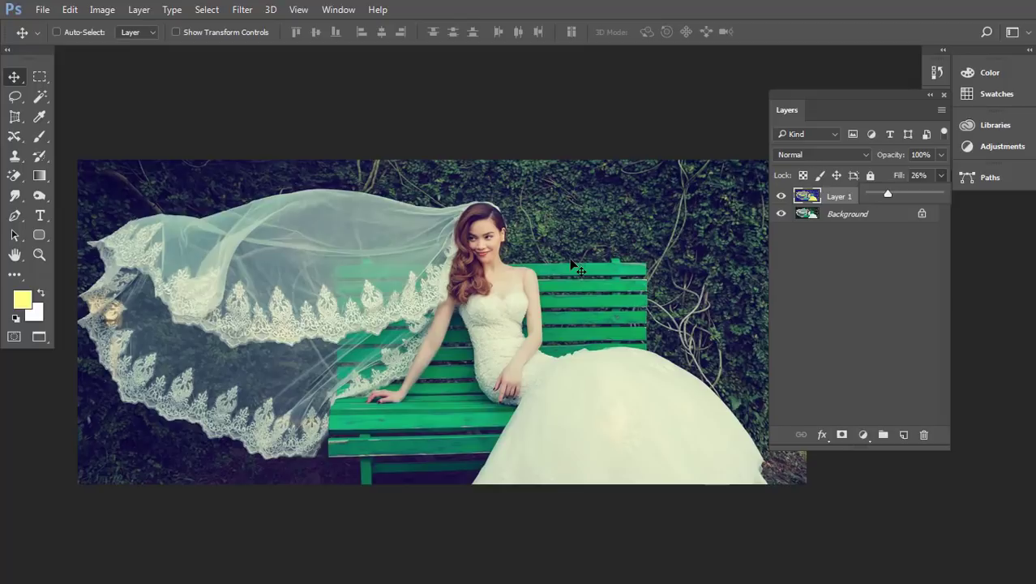
Add a new empty layer above Layer 1 and browse the thuvienanh folder on drive E for an image to open
left_click(903, 434)
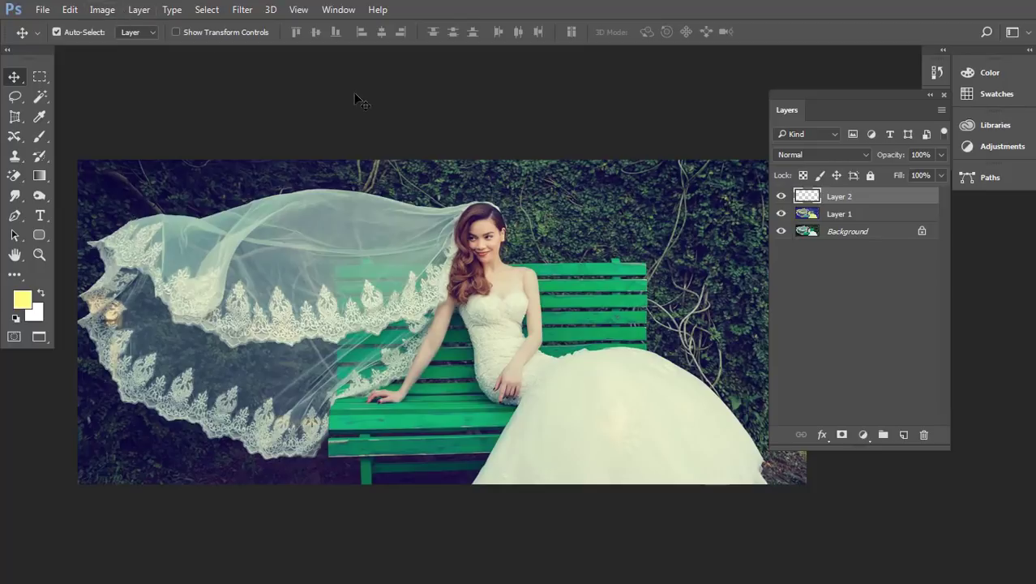
key("ctrl+o")
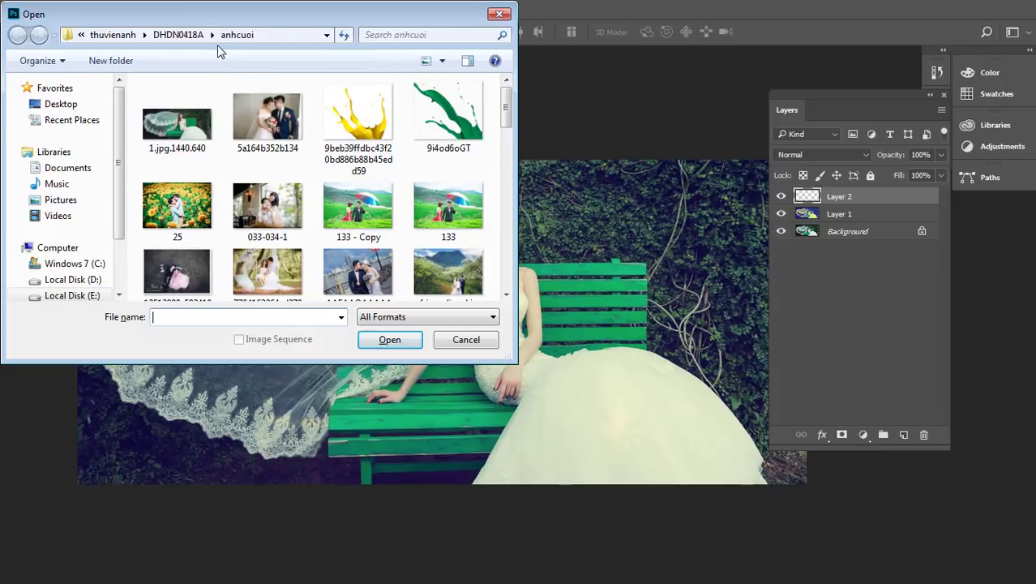
left_click(113, 35)
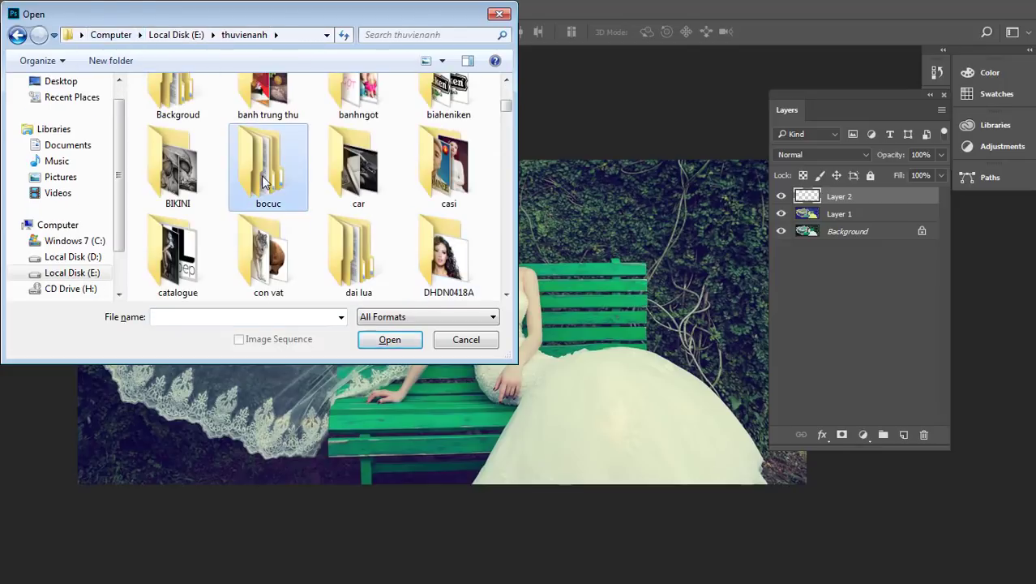
type("b5")
key("Right")
key("Right")
key("Right")
key("Right")
key("Right")
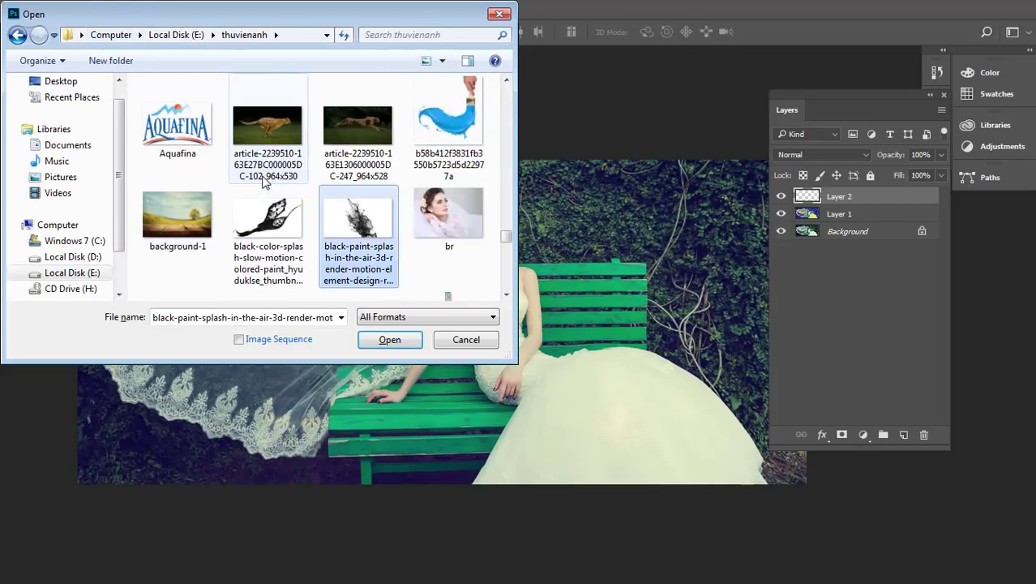
key("Home")
key("Right")
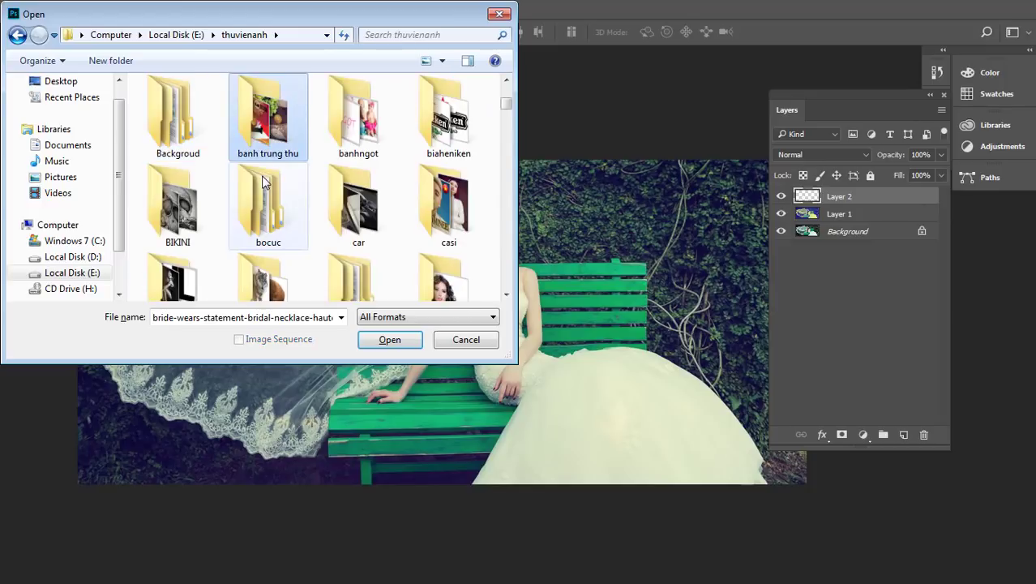
Open the scratched texture image 9913c80459e428ad4f9fa1aa6734a0d7 from the texture folder inside Backgroud
double_click(190, 138)
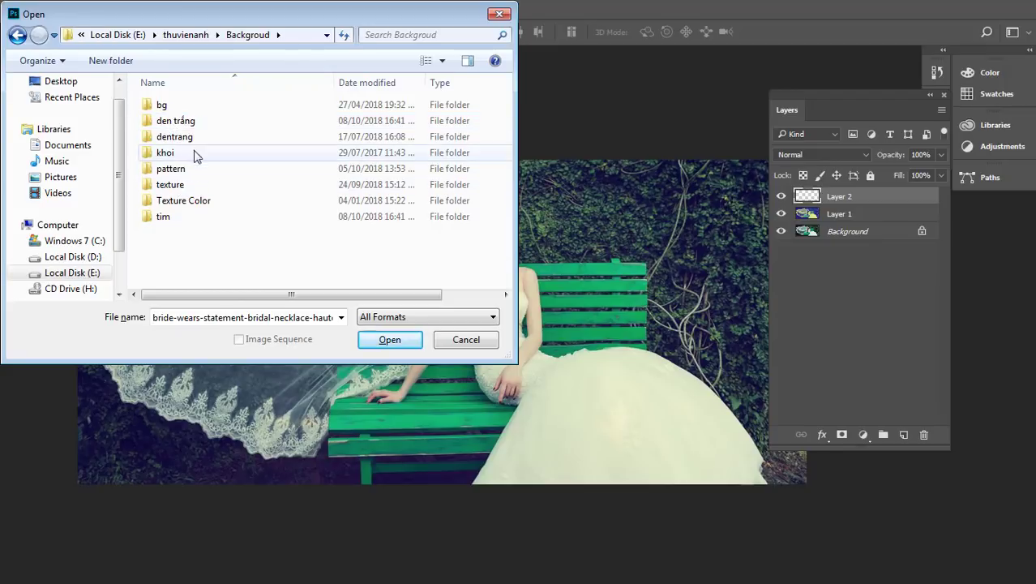
double_click(188, 185)
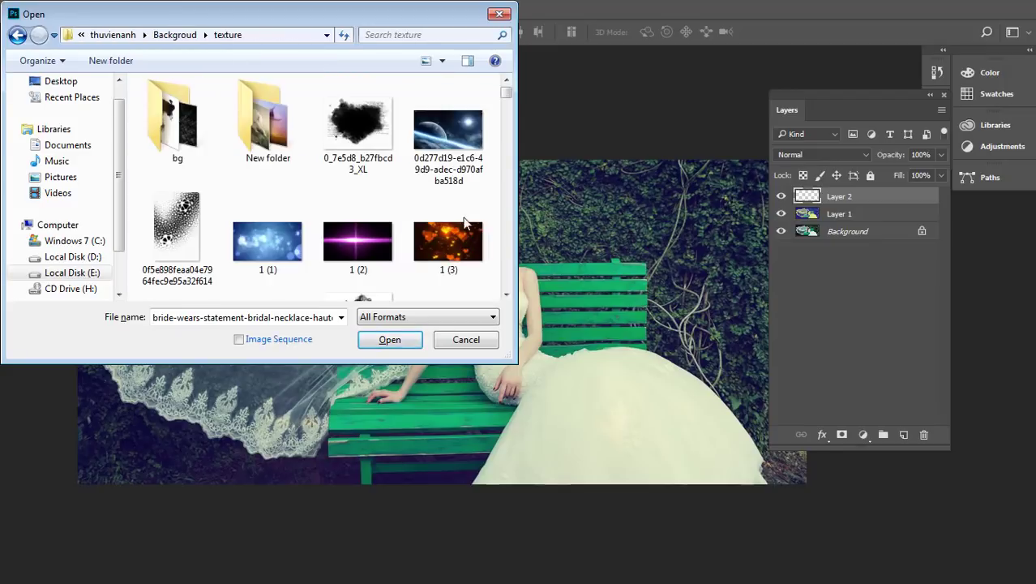
left_click_drag(506, 91, 509, 126)
left_click(177, 187)
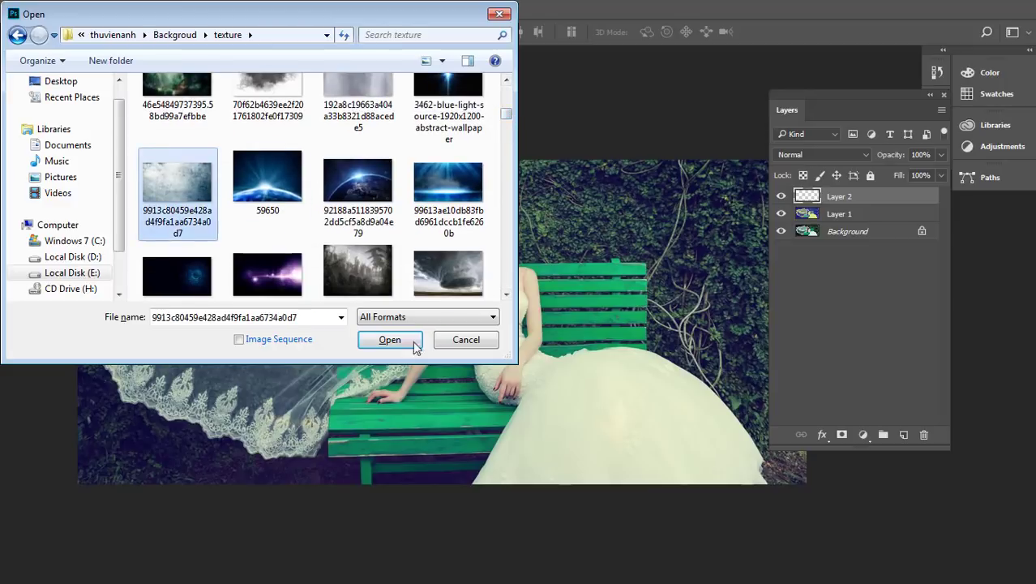
left_click(407, 348)
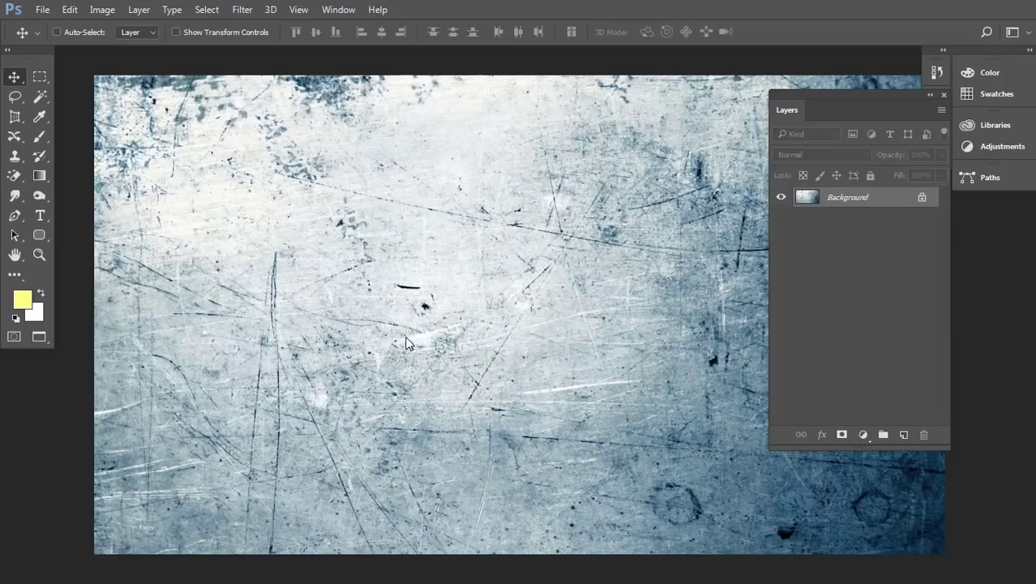
Copy the whole scratched texture image and paste it into Layer 2 of the bridal photo
key("ctrl")
key("ctrl+a")
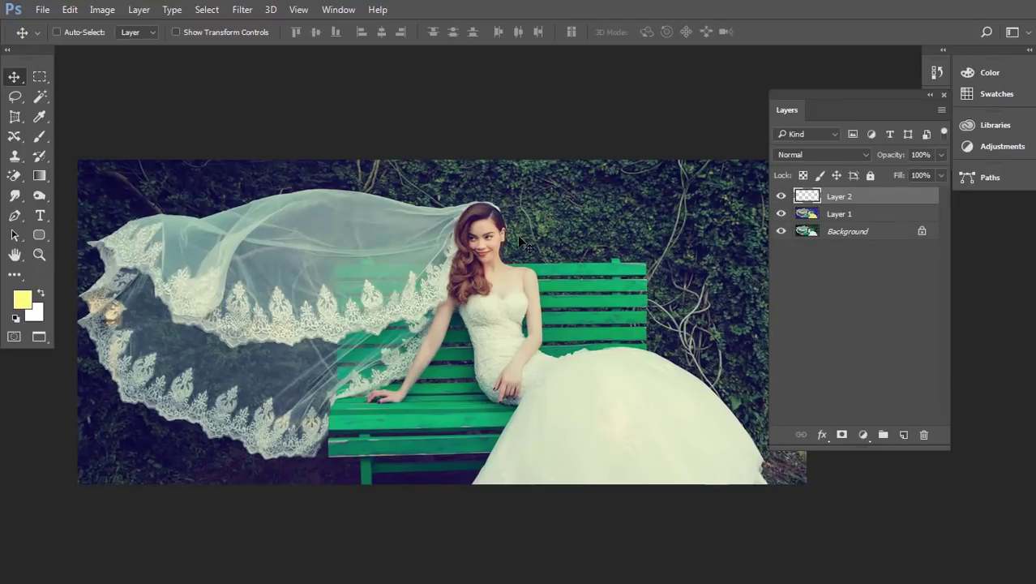
key("ctrl+v")
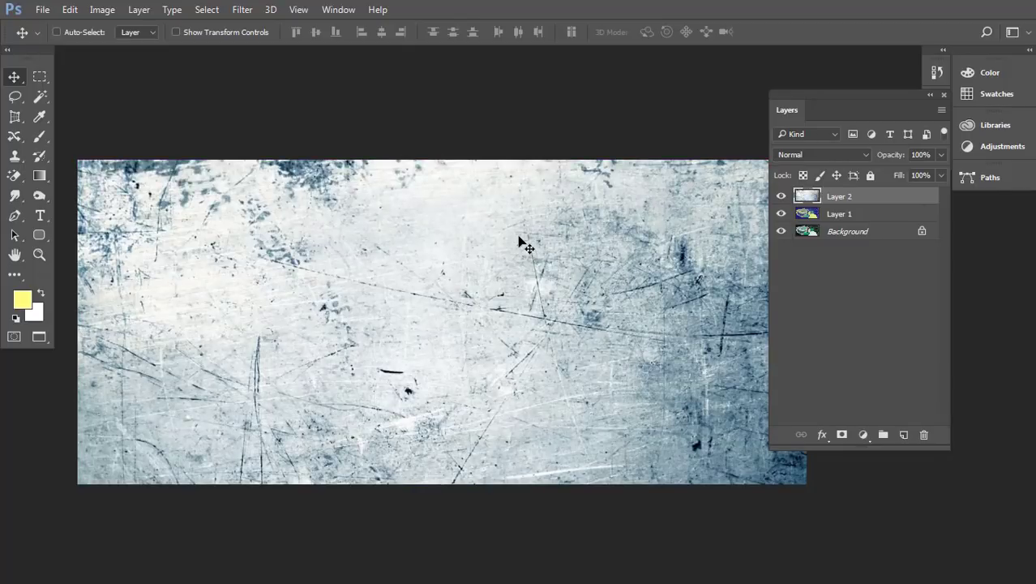
Scale down the pasted texture on Layer 2 and reposition it so that it covers the whole bridal photo
key("ctrl+minus")
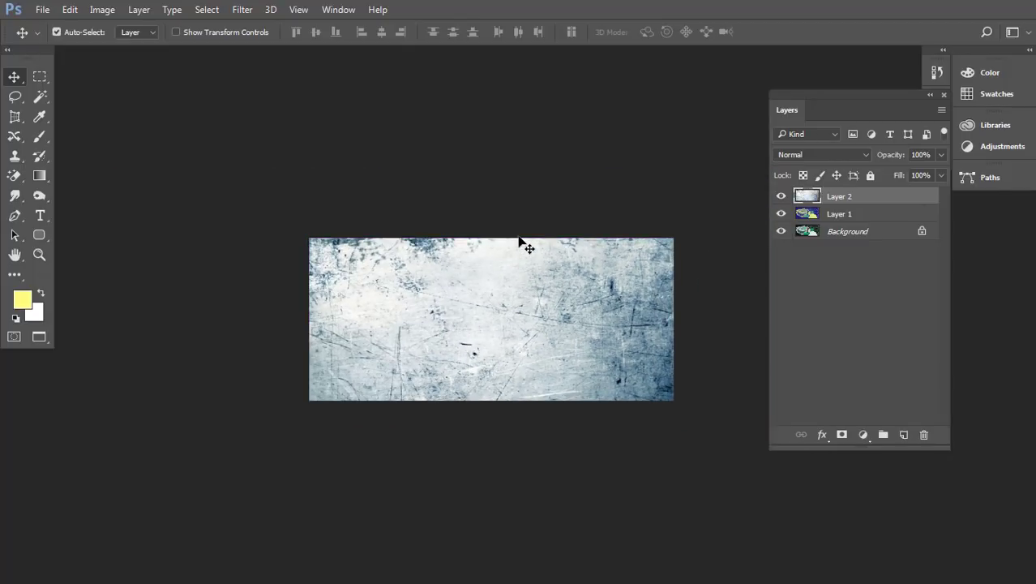
key("ctrl+t")
left_click_drag(735, 480, 698, 412)
left_click_drag(562, 359, 548, 316)
key("Return")
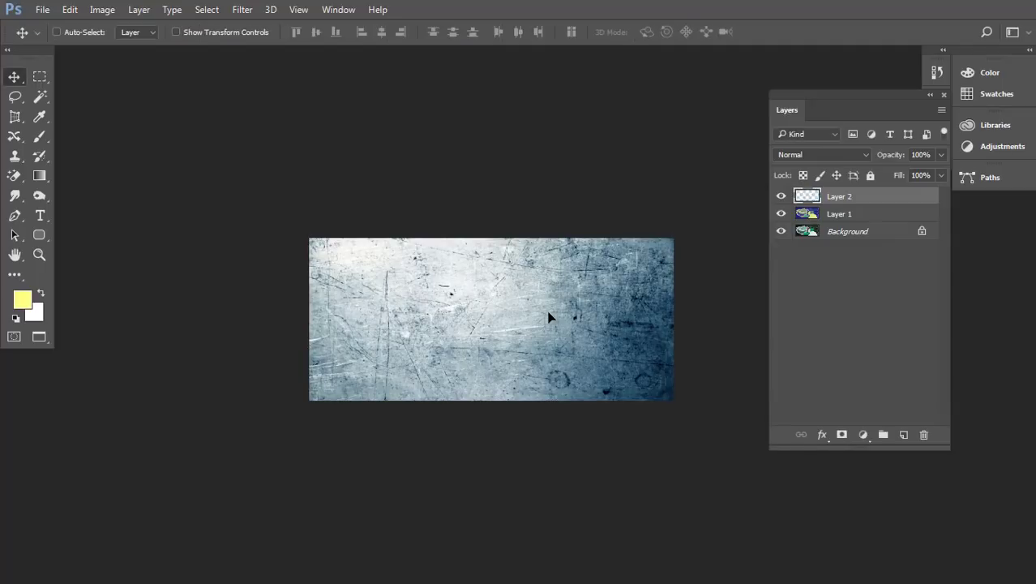
key("ctrl+plus")
key("ctrl+z")
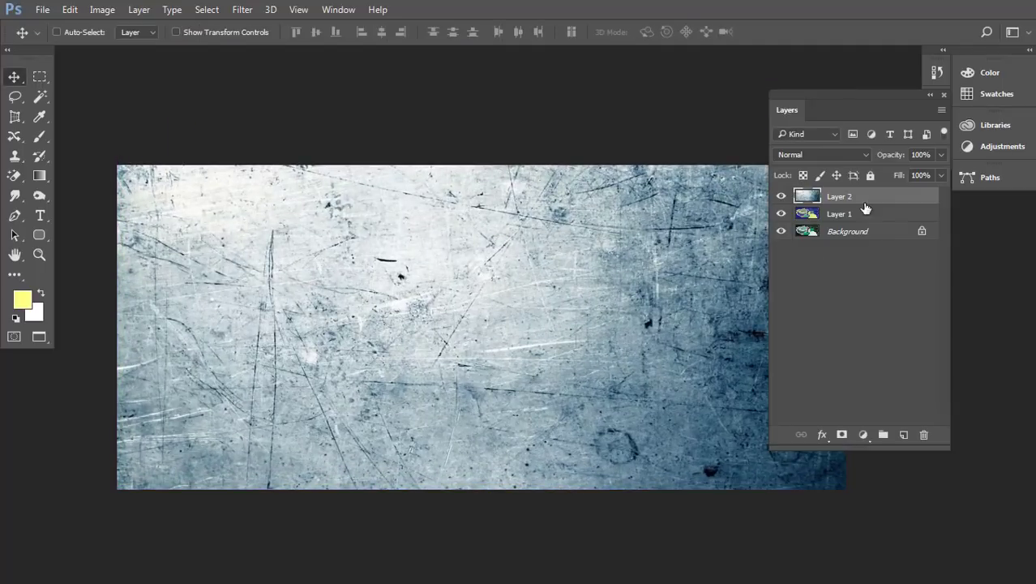
Set Layer 2's blend mode to Vivid Light and apply a High Pass filter with a radius of 1.0 pixel
left_click(841, 157)
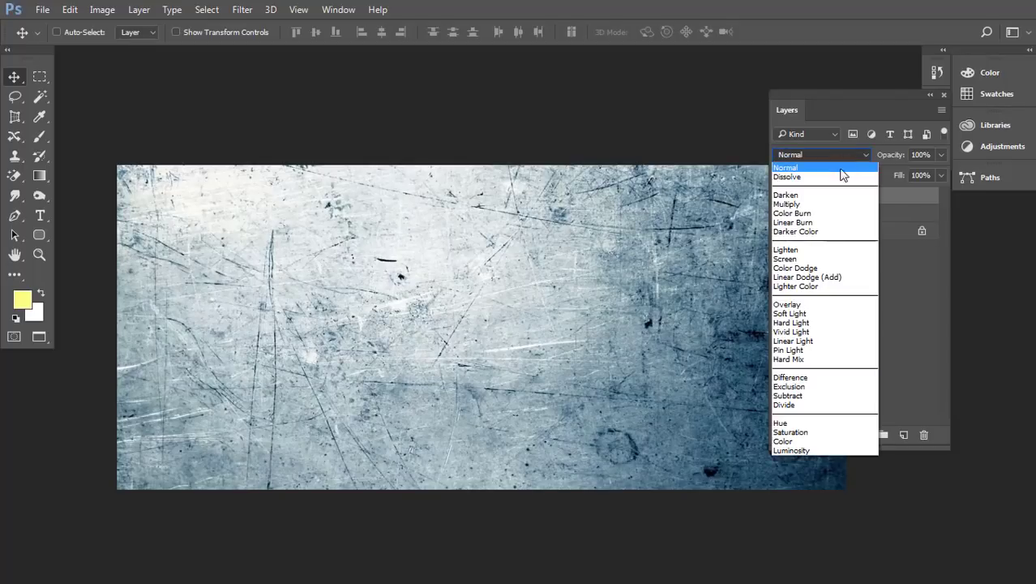
left_click(821, 333)
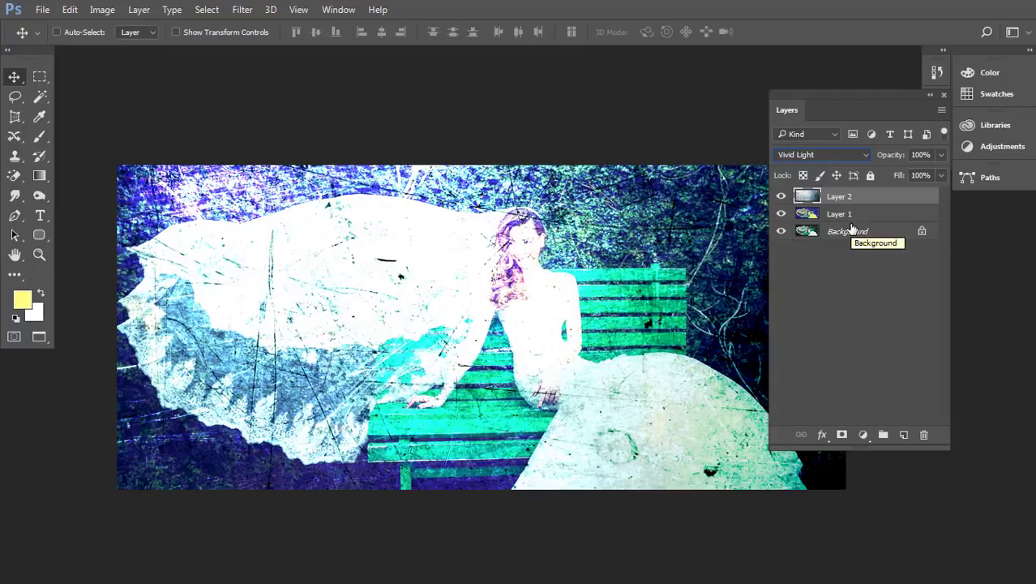
left_click(242, 9)
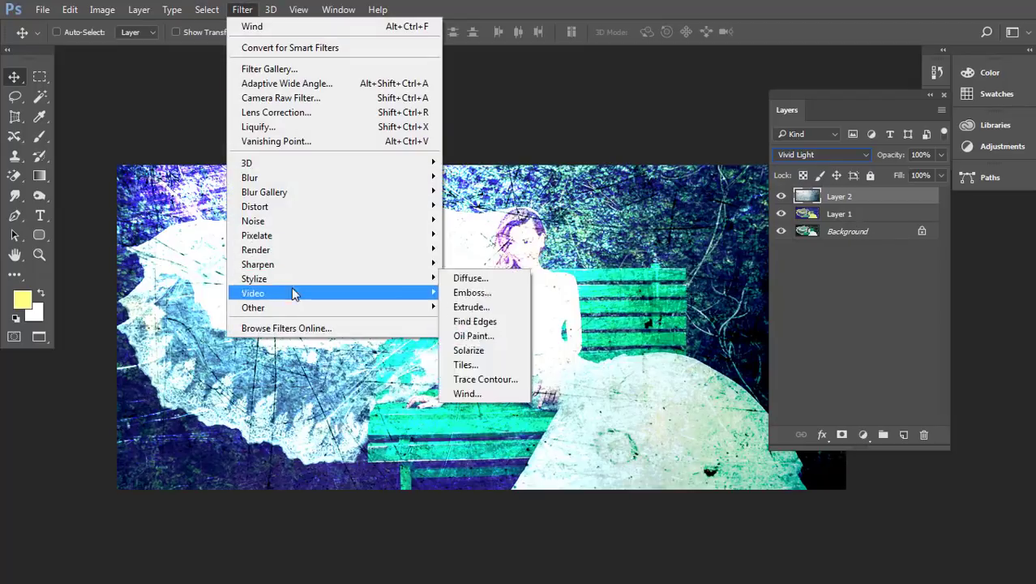
mouse_move(296, 309)
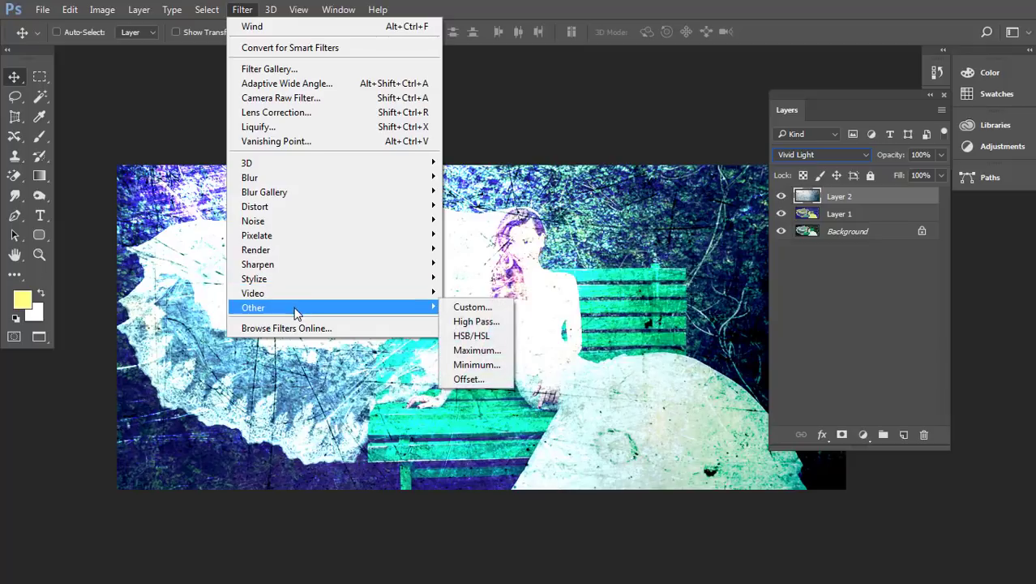
left_click(498, 322)
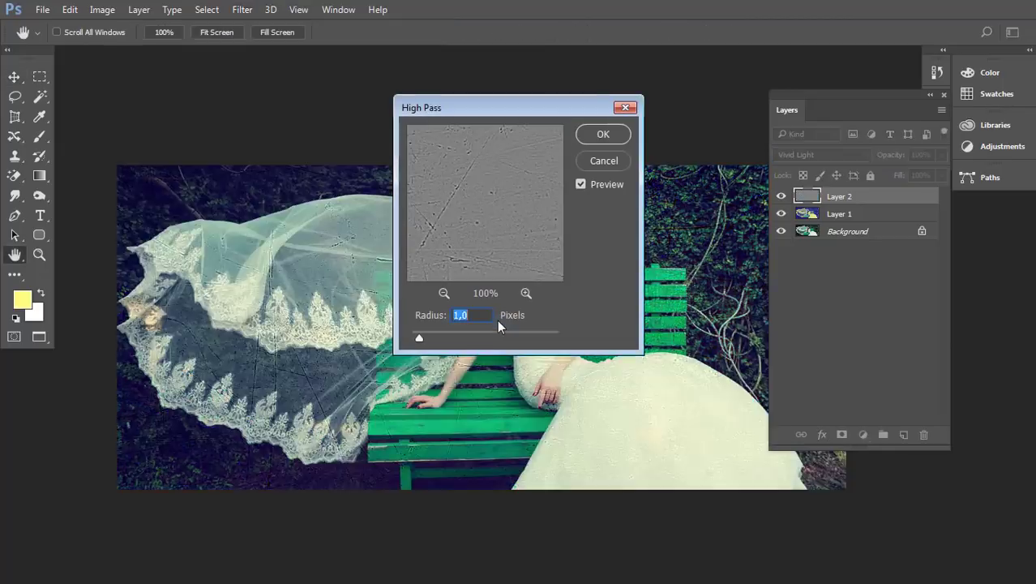
left_click(608, 136)
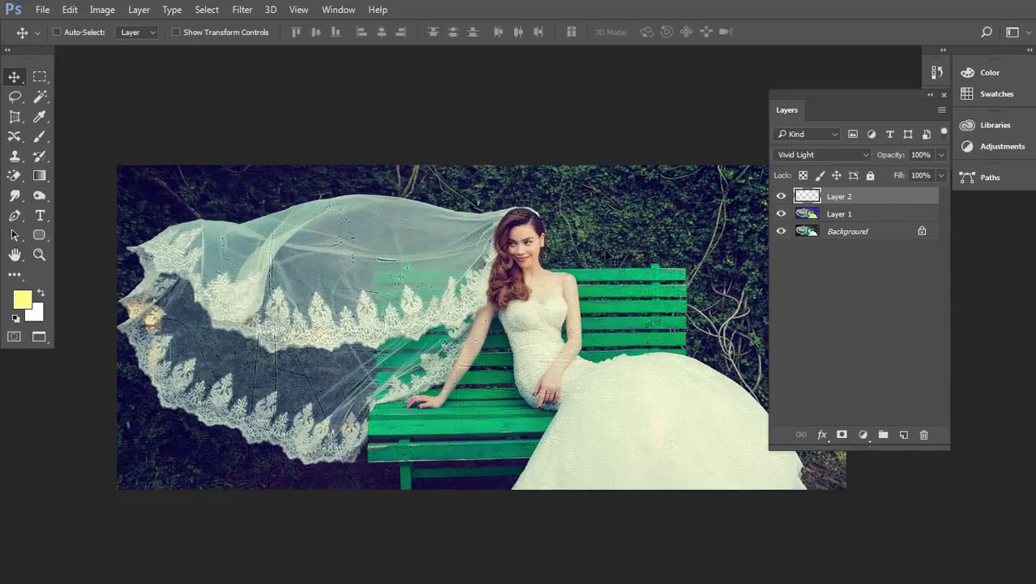
key("ctrl+plus")
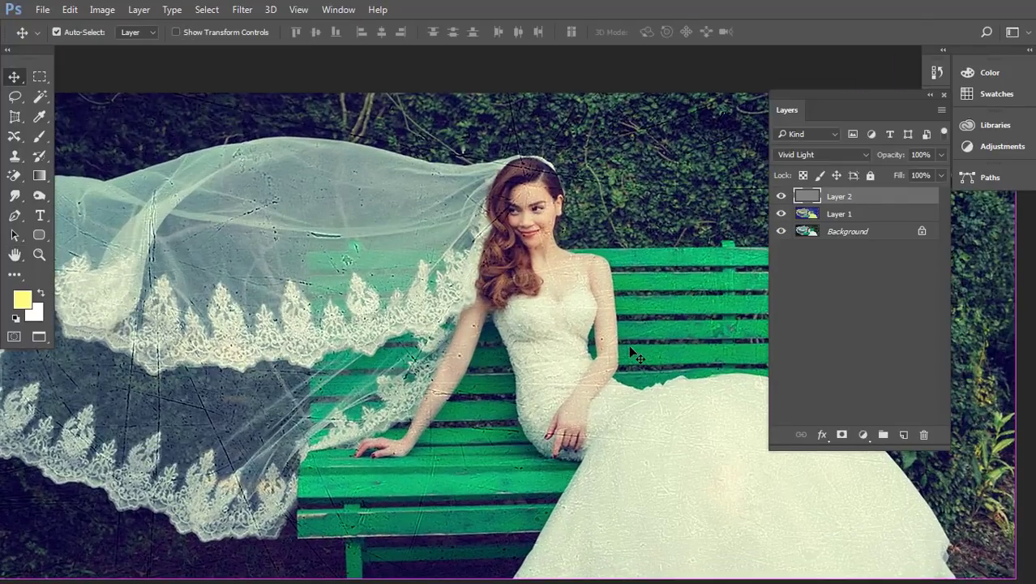
scroll(637, 357, "down", 3)
scroll(637, 356, "right", 2)
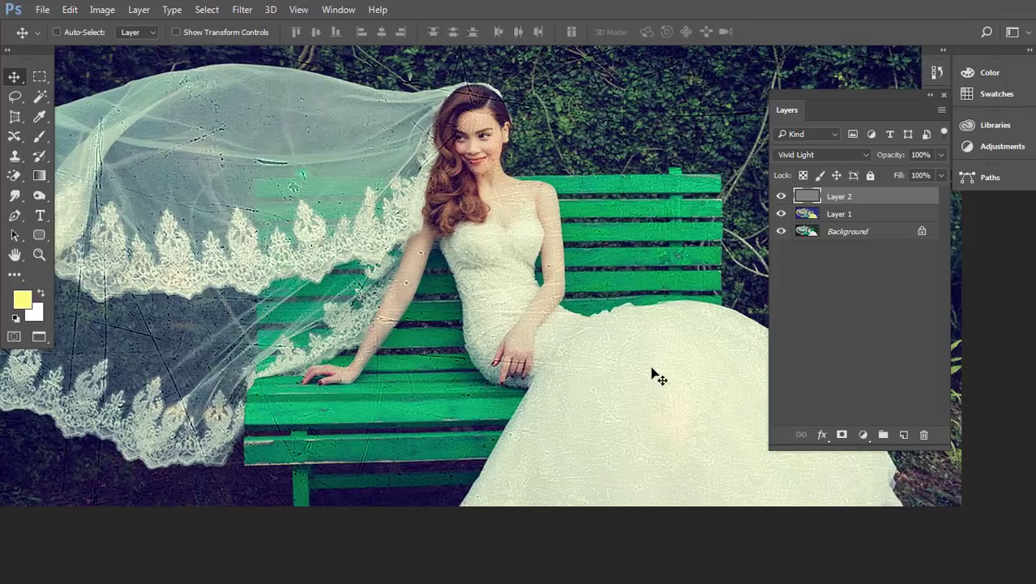
key("ctrl+minus")
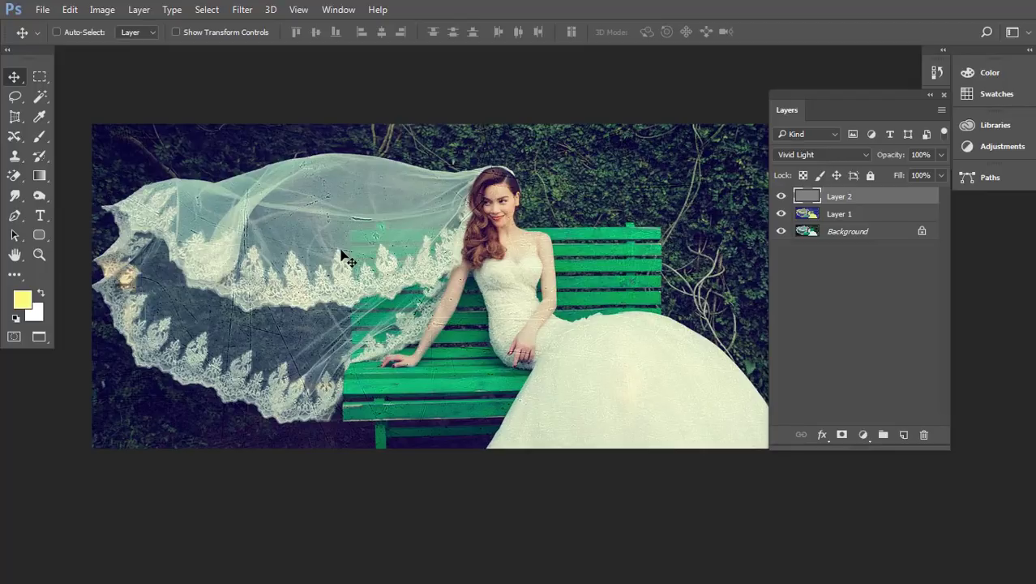
Return to the standard screen mode and close the bridal photo 1.jpg.1440.640.jpg without saving it
key("f")
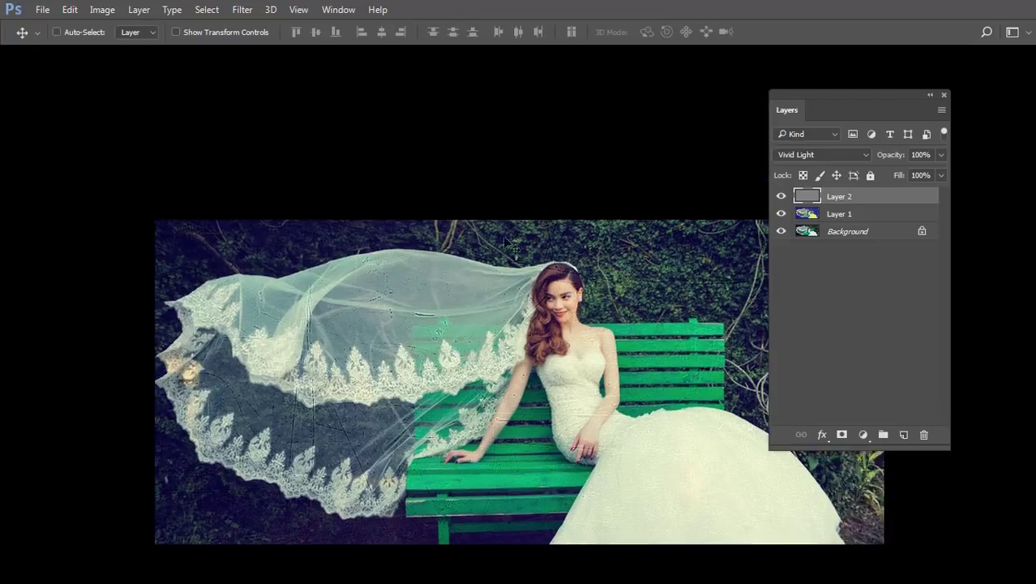
key("f")
key("f")
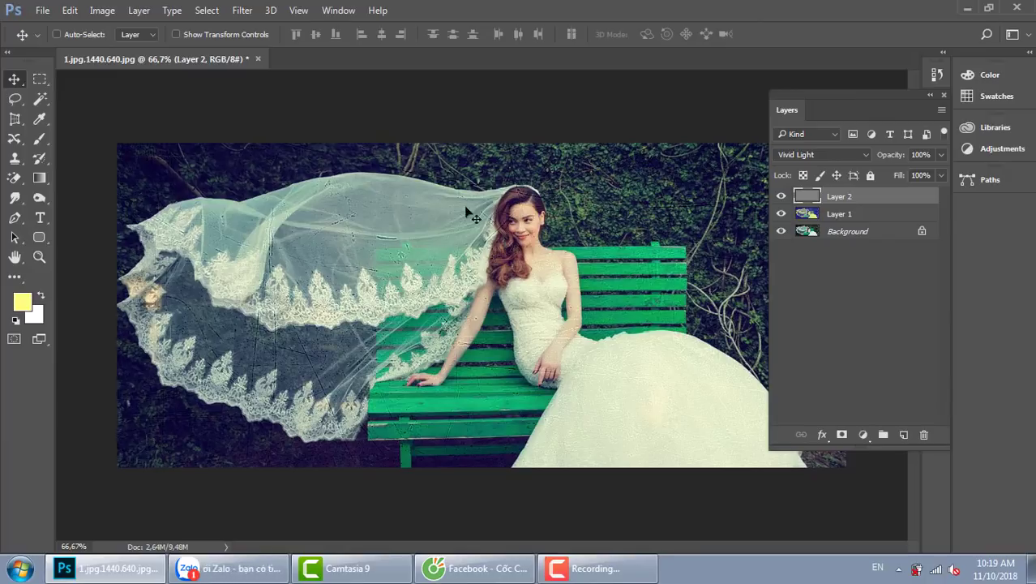
left_click(258, 59)
left_click(522, 226)
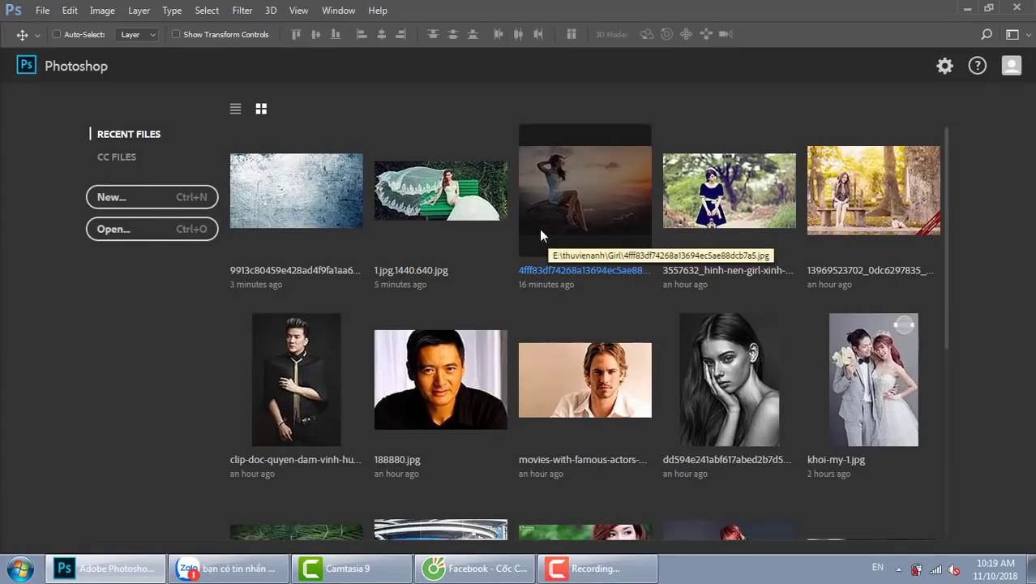
key("ctrl+o")
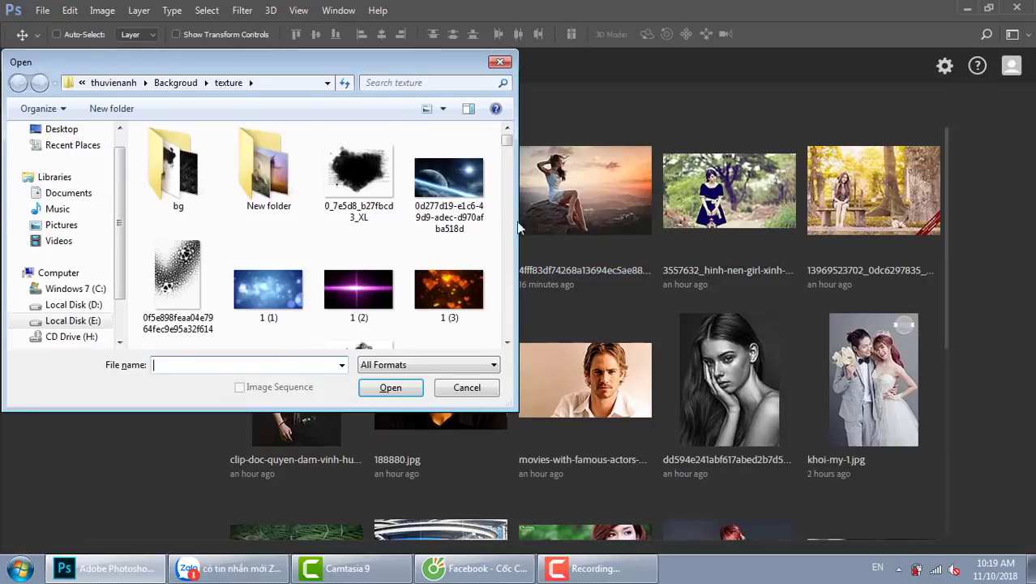
left_click(112, 83)
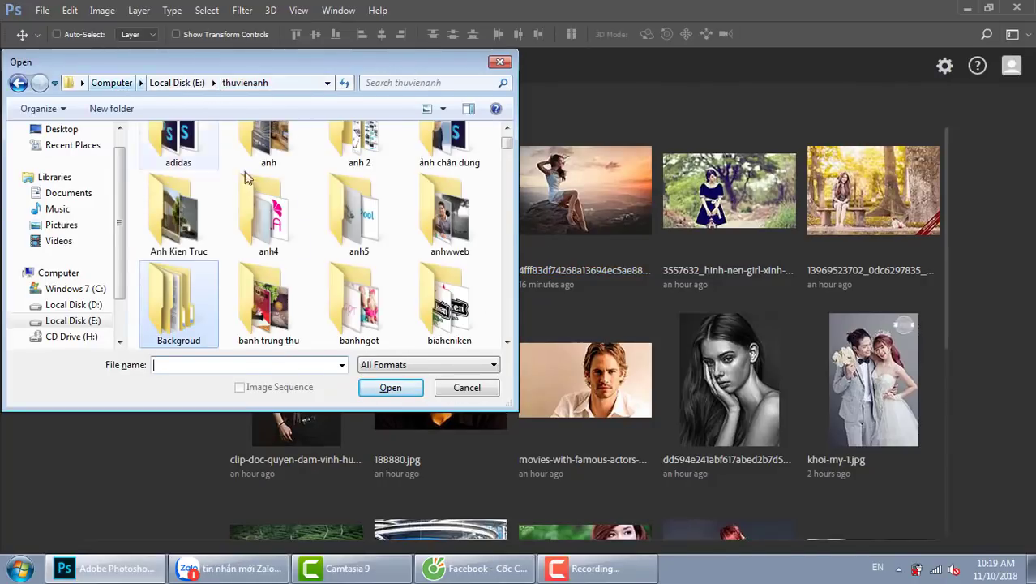
scroll(367, 233, "down", 3)
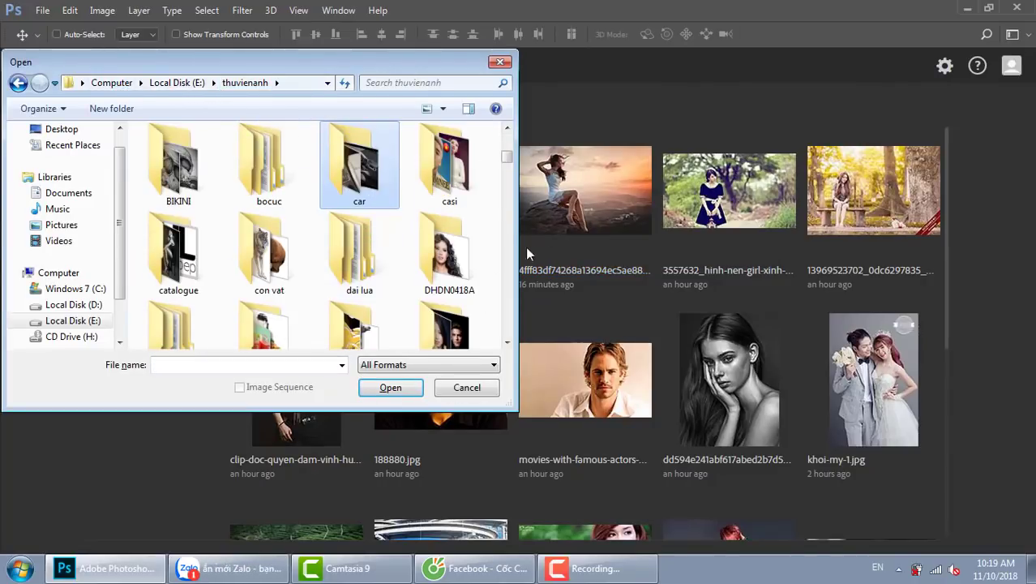
double_click(477, 188)
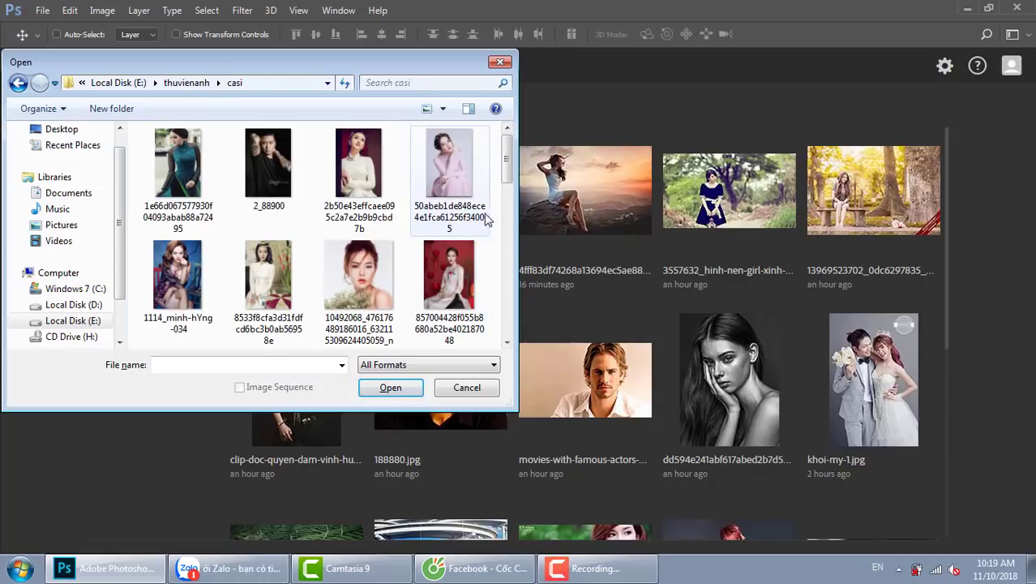
scroll(506, 198, "down", 2)
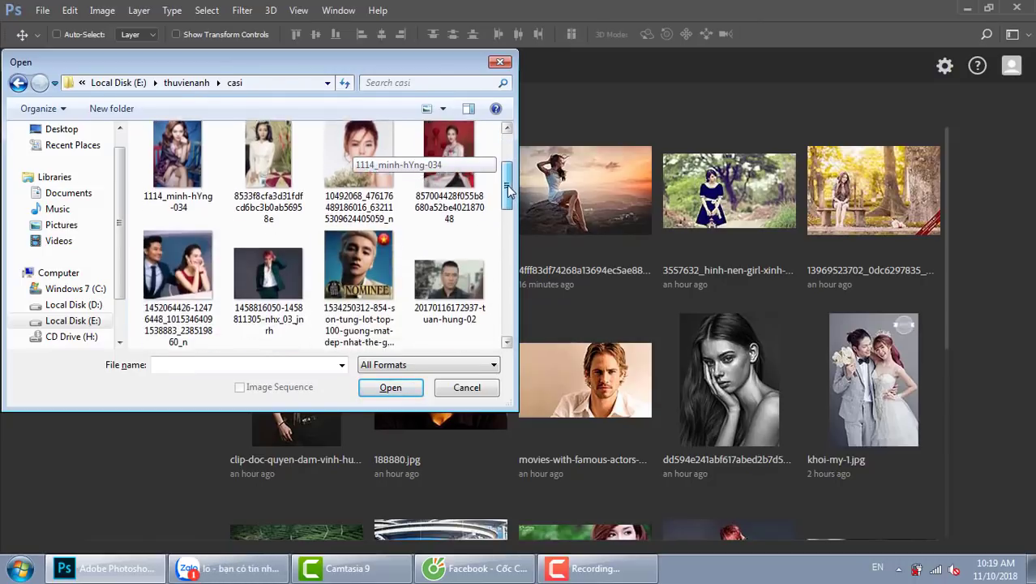
left_click(267, 231)
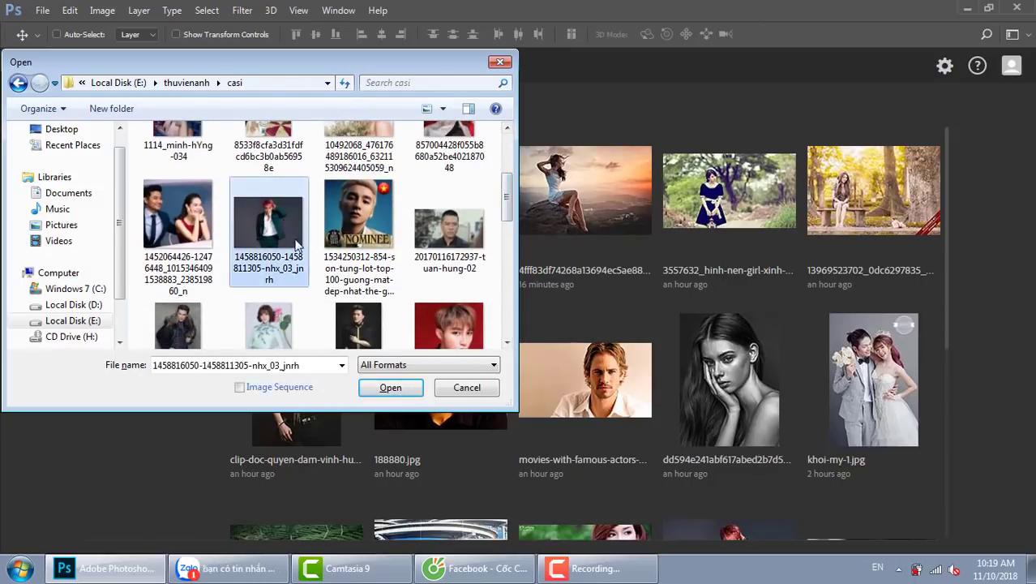
scroll(506, 198, "down", 2)
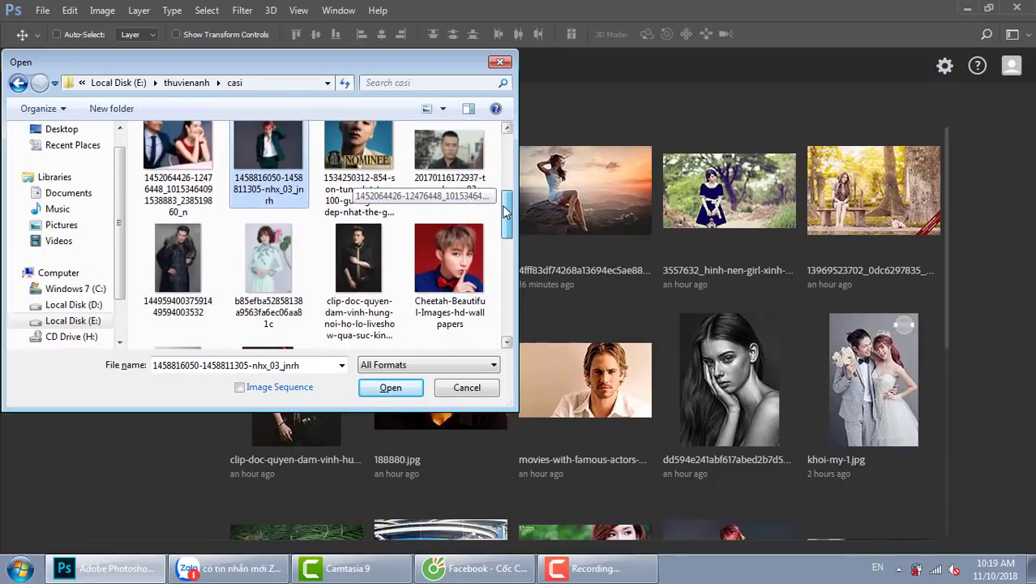
left_click(391, 387)
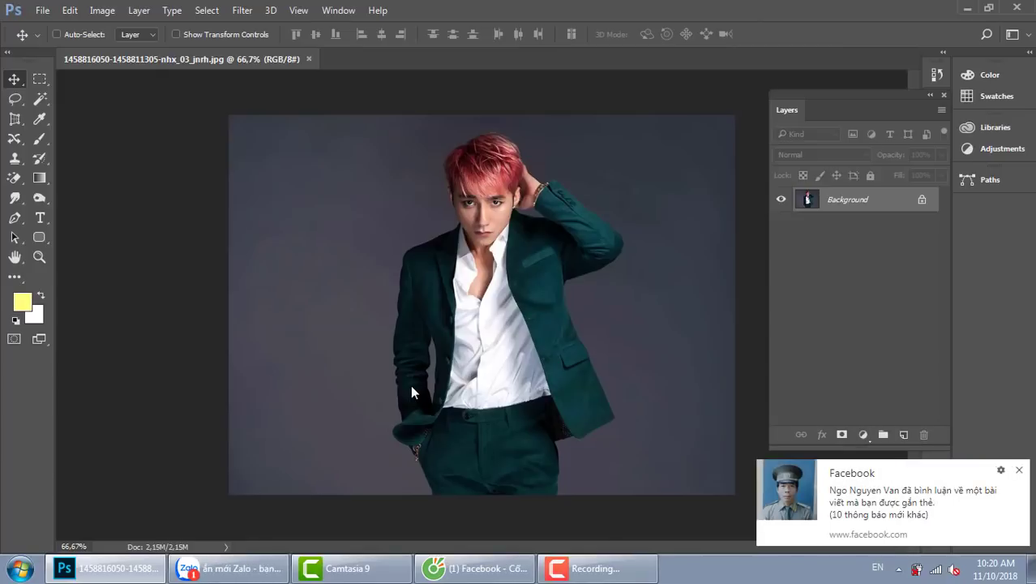
left_click(1019, 470)
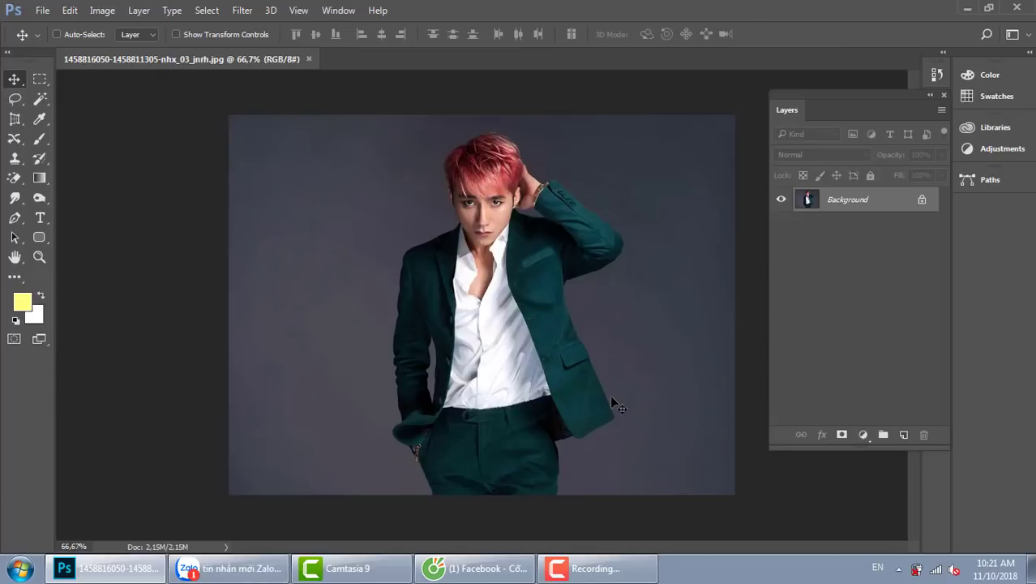
left_click(103, 11)
mouse_move(121, 49)
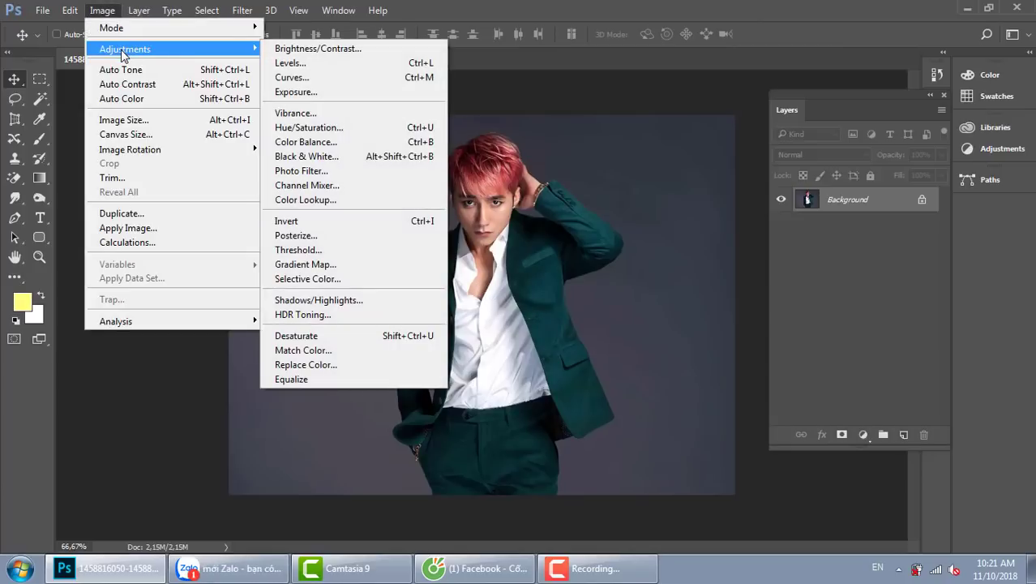
left_click(375, 129)
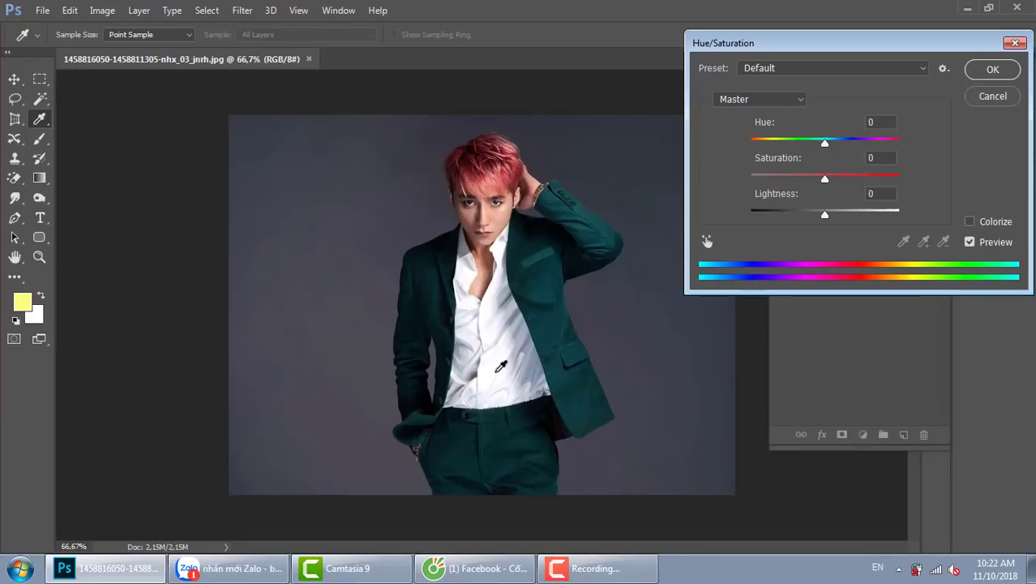
left_click(1015, 43)
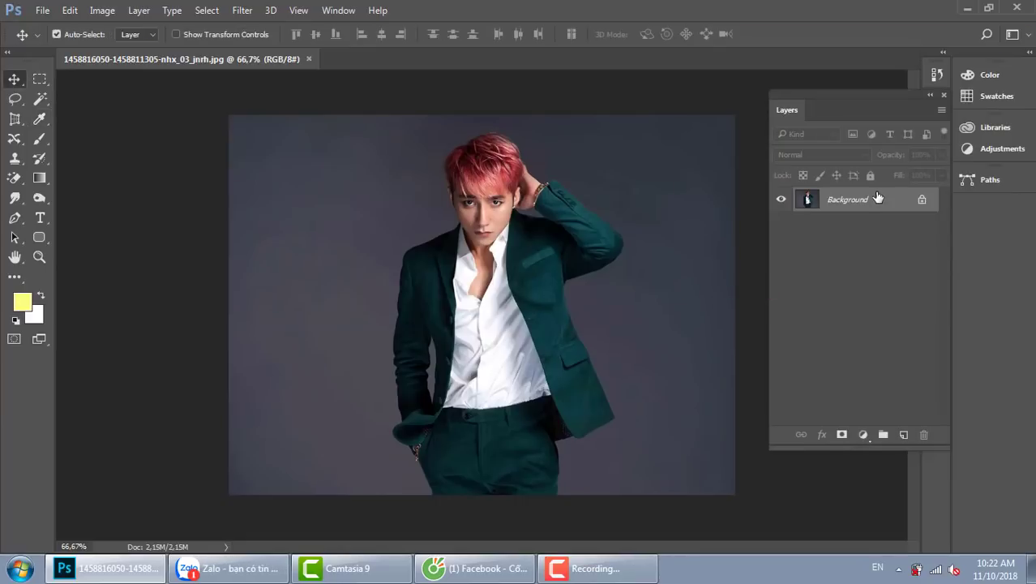
Duplicate the Background layer and apply a Hue/Saturation adjustment with Hue +162 to the copy
key("ctrl+j")
left_click(102, 11)
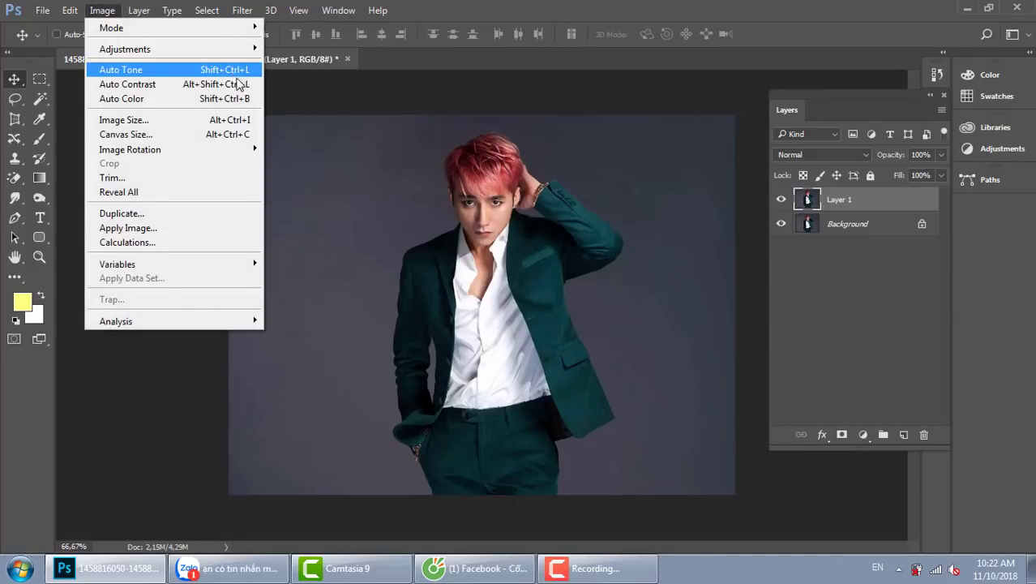
mouse_move(233, 50)
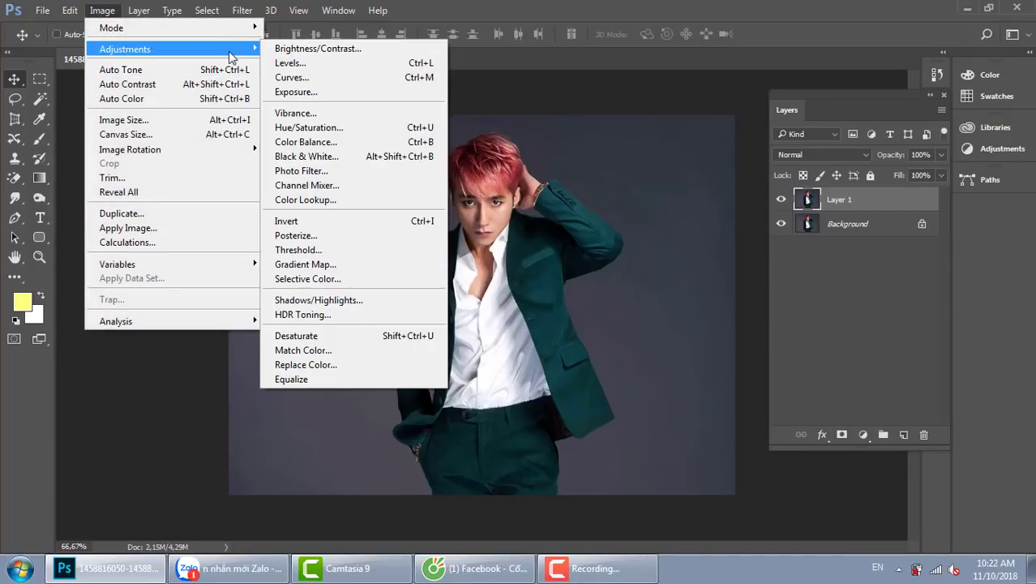
left_click(328, 128)
left_click_drag(825, 145, 729, 146)
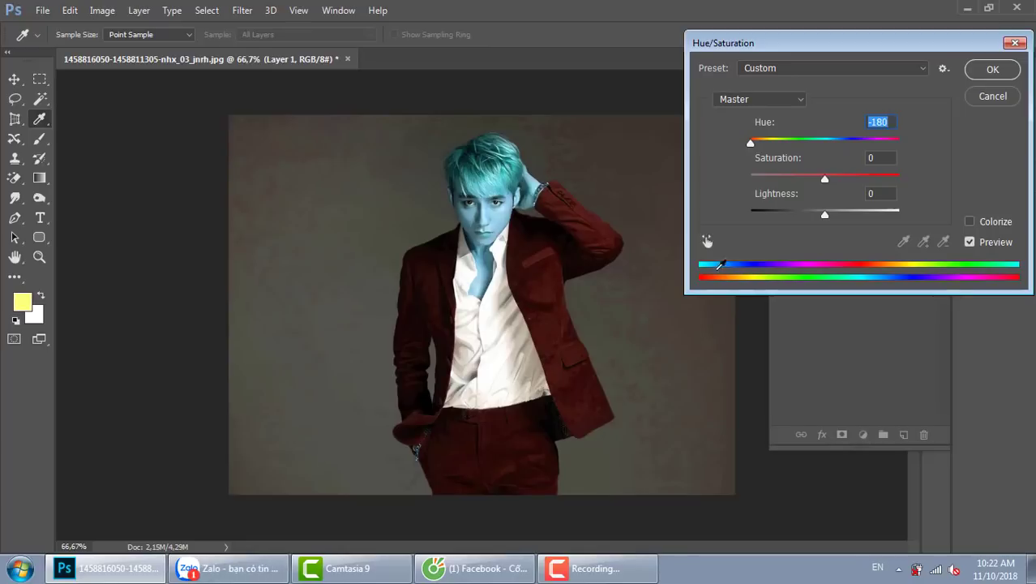
left_click_drag(751, 143, 894, 143)
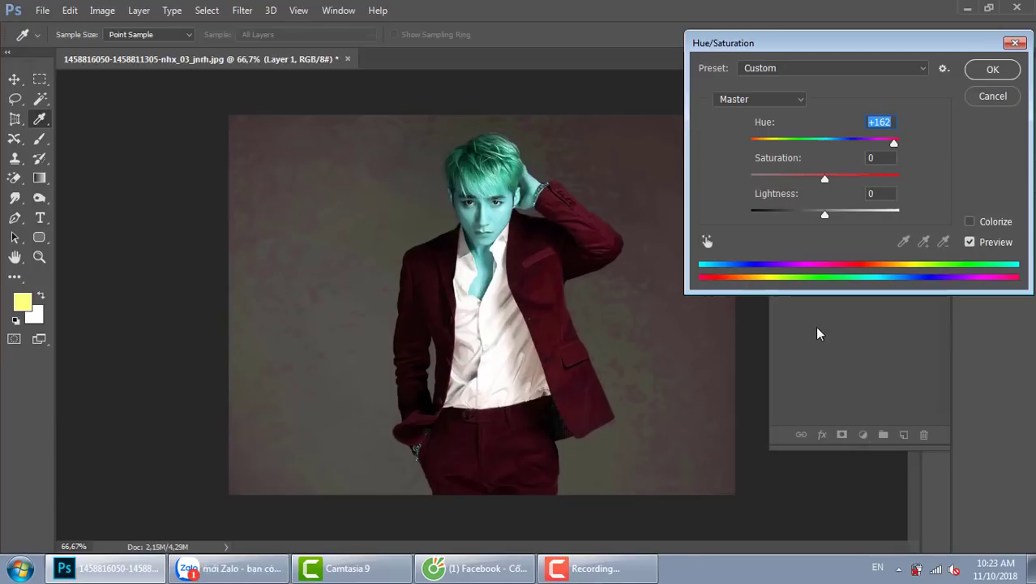
left_click(981, 73)
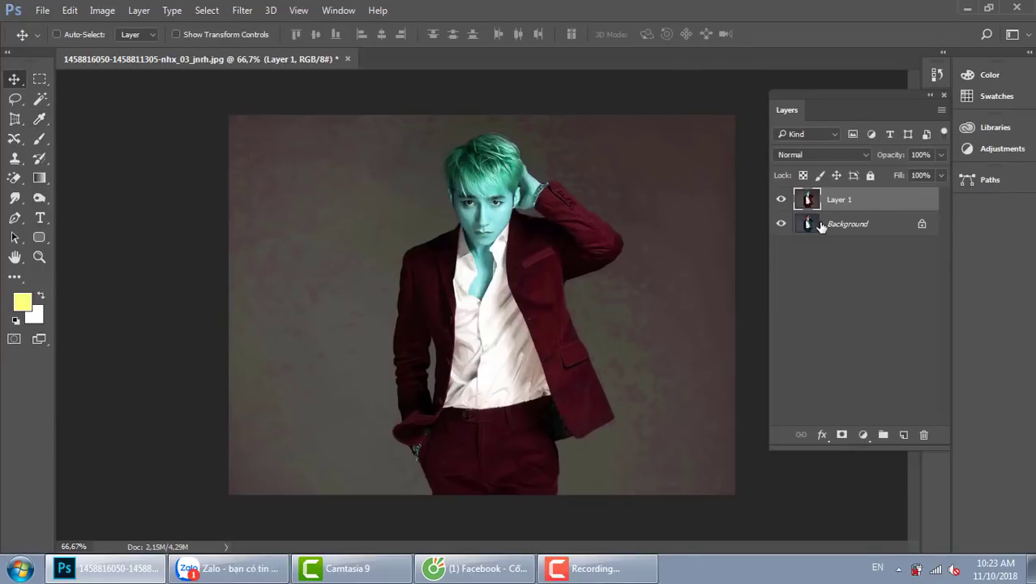
Add a layer mask to the hue-shifted Layer 1
double_click(839, 200)
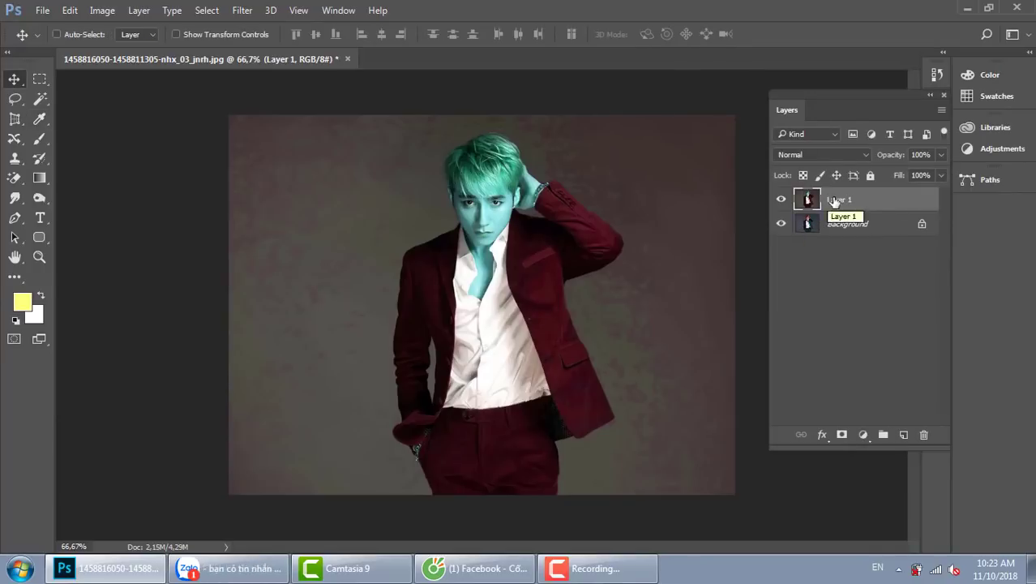
left_click(812, 203)
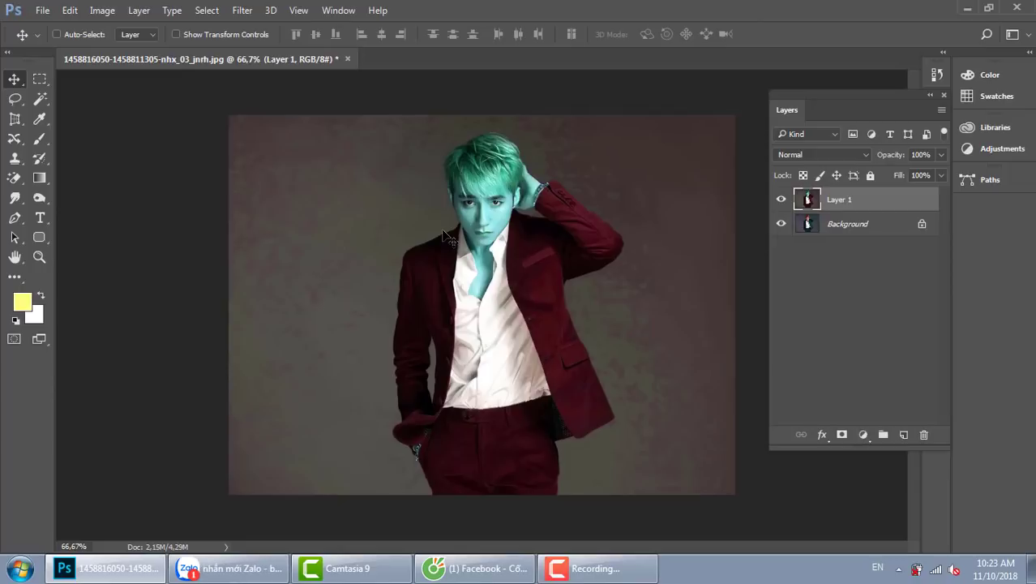
left_click(841, 434)
Set up a soft Brush of 70 px with 48% opacity for masking the man's face
key("ctrl+plus")
key("ctrl+plus")
key("ctrl+plus")
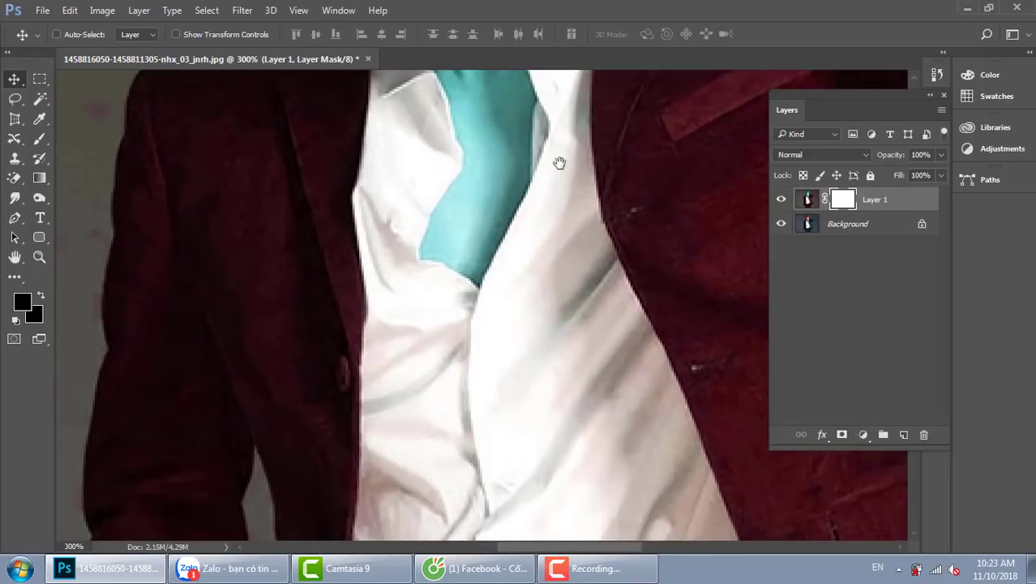
left_click_drag(559, 163, 487, 268)
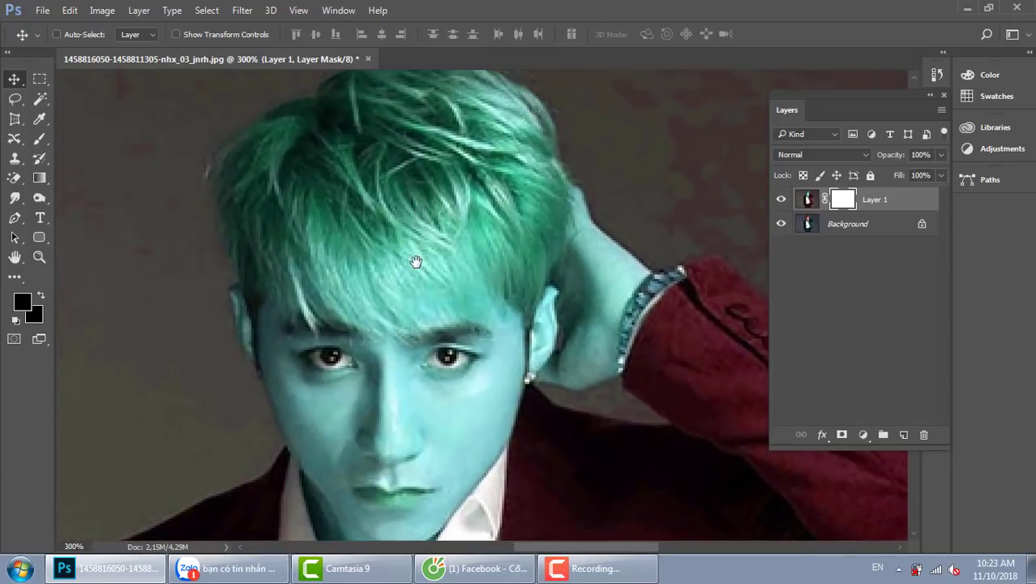
left_click_drag(415, 261, 418, 176)
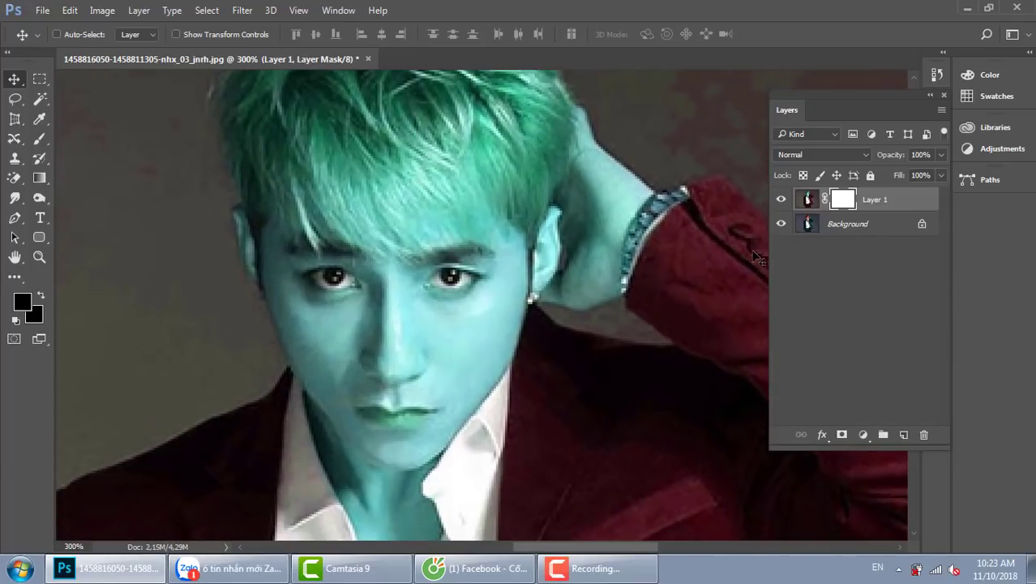
key("b")
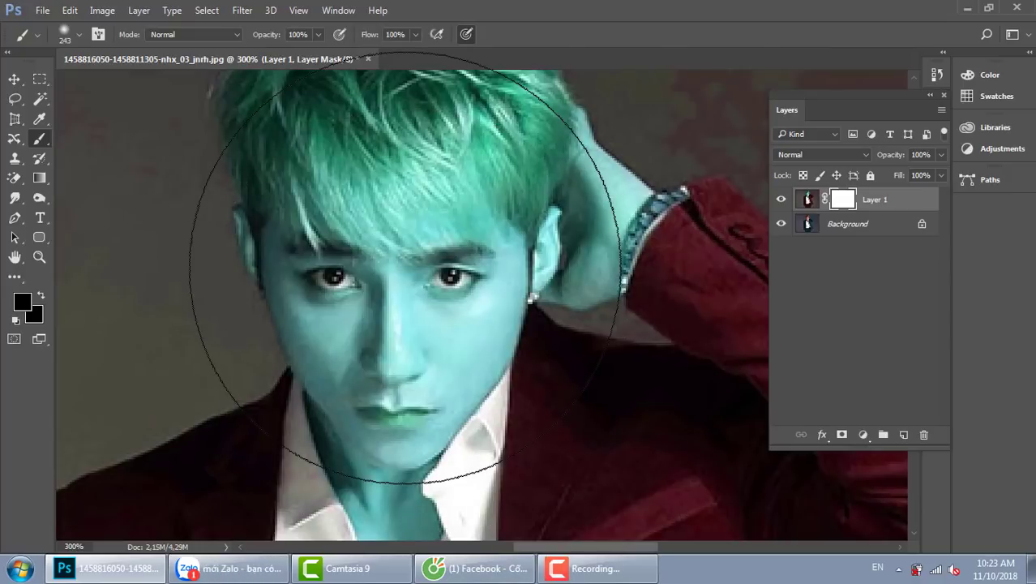
left_click(78, 35)
mouse_move(98, 84)
left_mouse_down()
mouse_move(134, 82)
mouse_move(118, 82)
left_mouse_up()
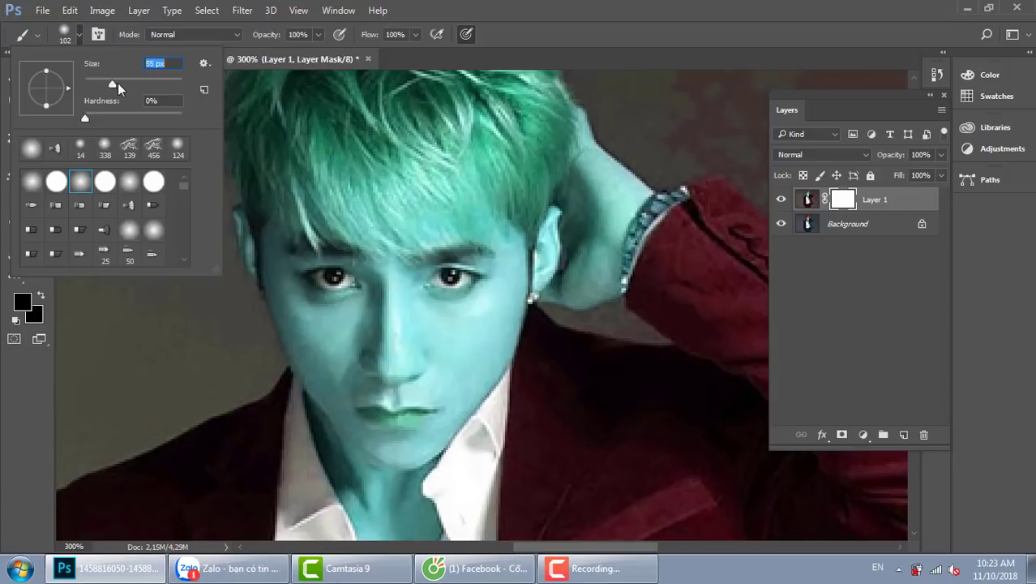
key("Return")
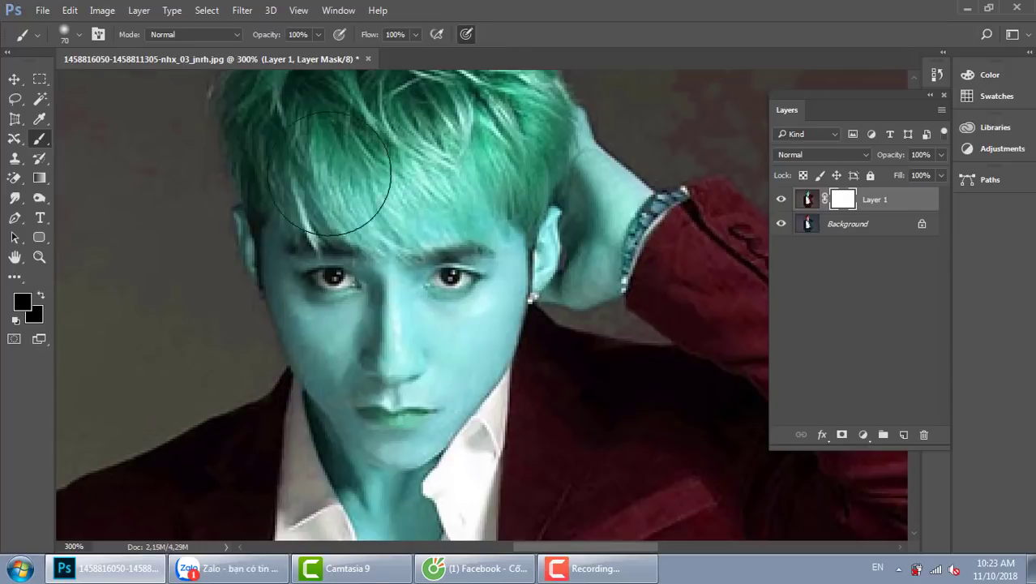
left_click(316, 35)
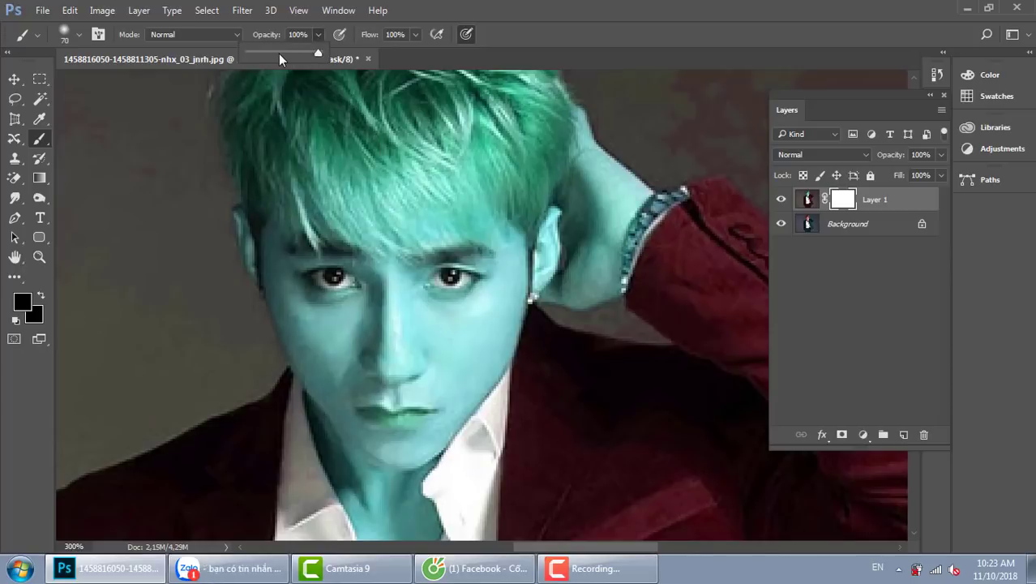
left_click(282, 54)
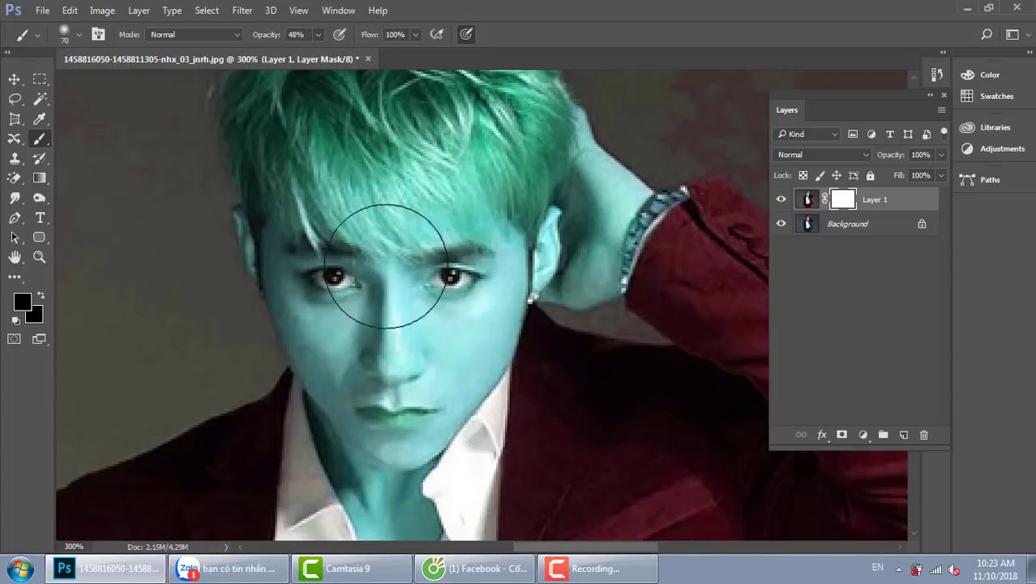
Paint black on Layer 1's mask over the face, neck and chest to restore the skin colour, reducing the brush to 29 px for the edges
mouse_move(386, 265)
left_mouse_down()
mouse_move(391, 404)
mouse_move(437, 508)
left_mouse_up()
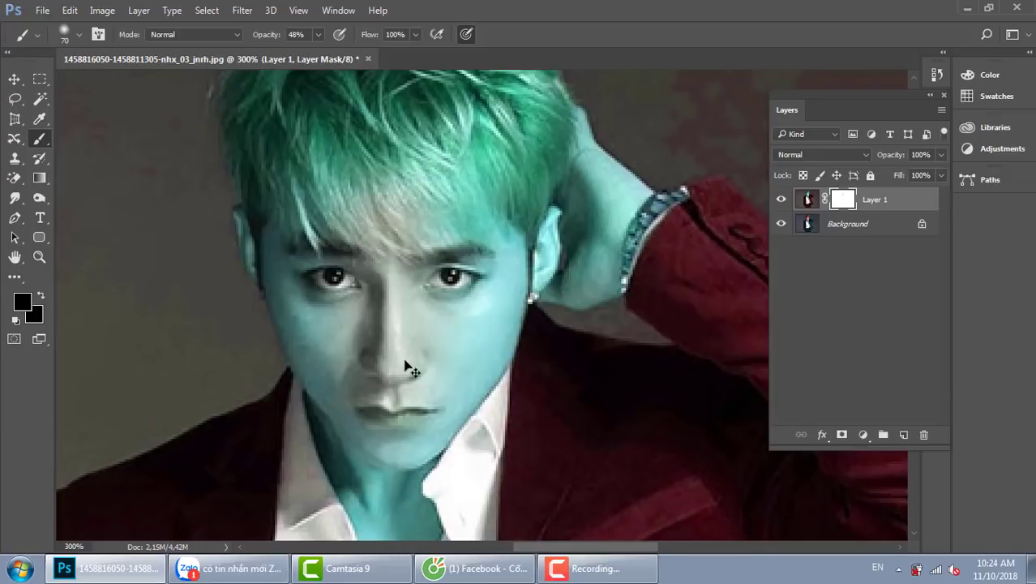
mouse_move(381, 272)
left_mouse_down()
mouse_move(385, 500)
mouse_move(369, 325)
mouse_move(365, 312)
mouse_move(374, 359)
mouse_move(322, 282)
mouse_move(440, 312)
mouse_move(425, 356)
left_mouse_up()
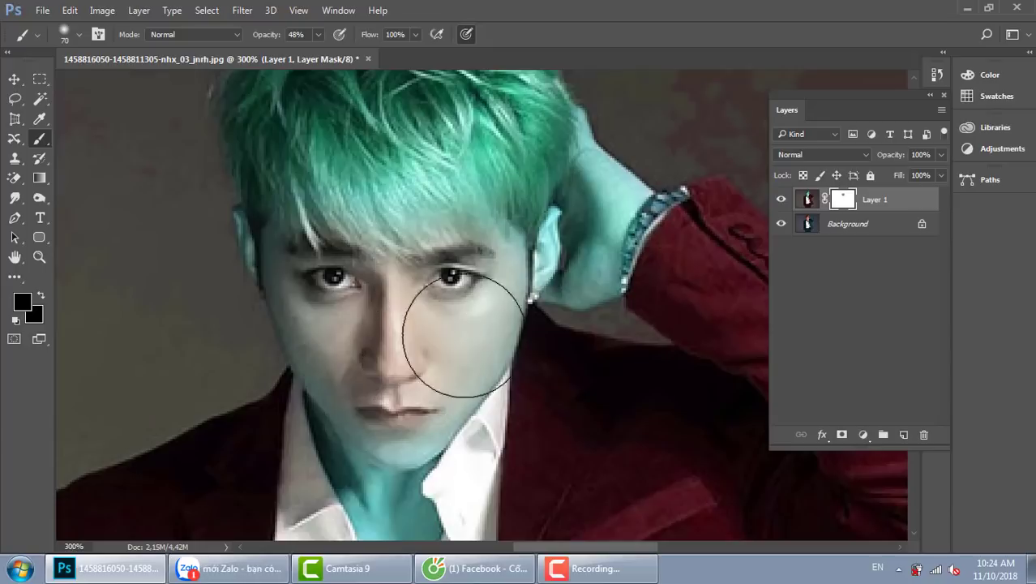
right_click(454, 275)
left_click_drag(564, 314, 541, 315)
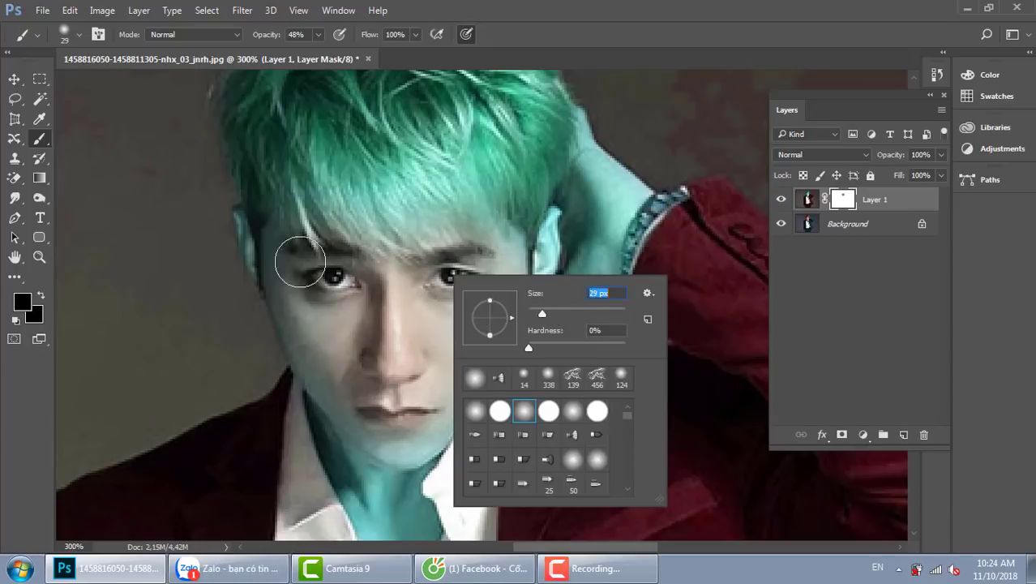
left_click(296, 318)
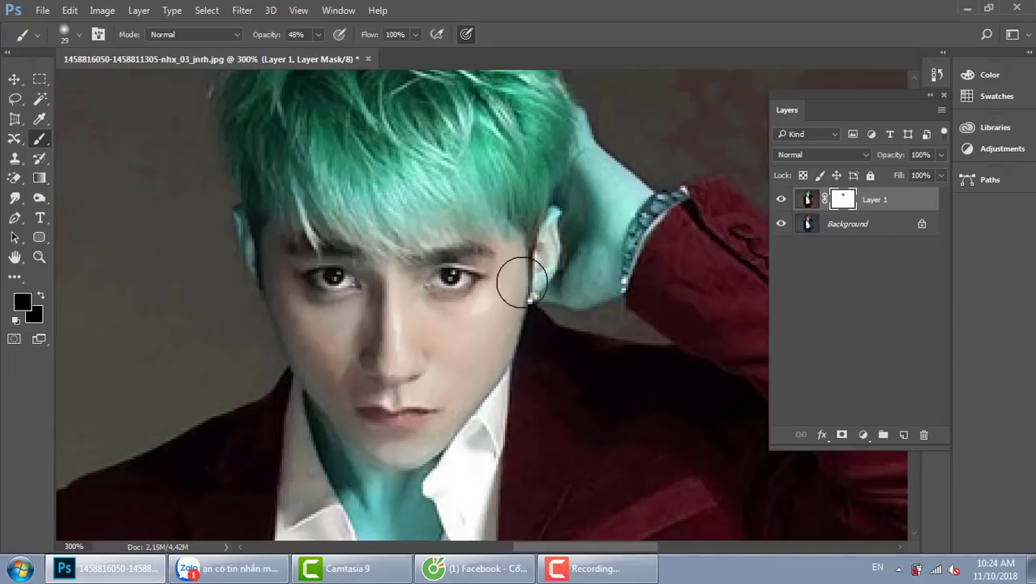
left_click_drag(379, 328, 376, 236)
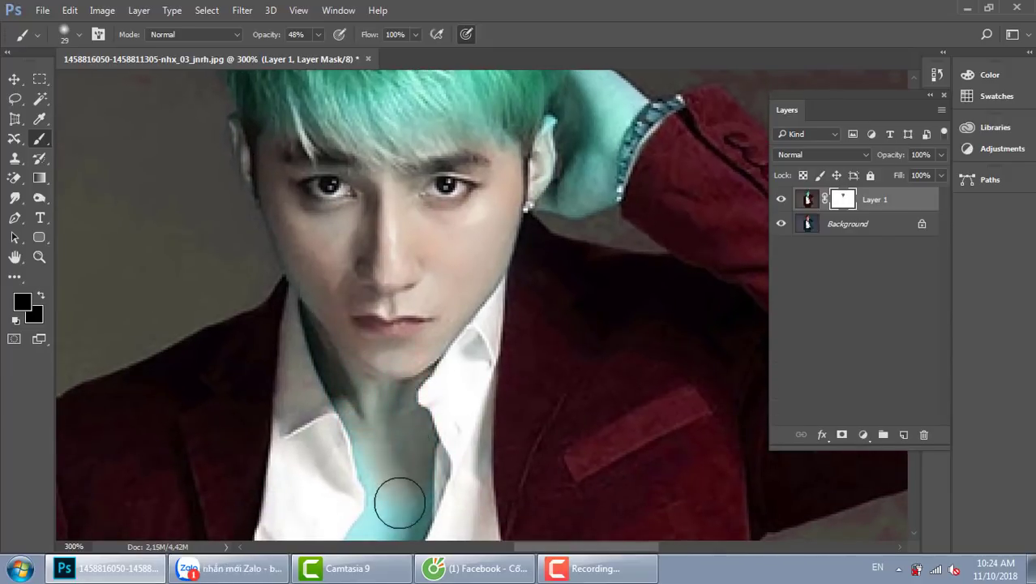
mouse_move(374, 458)
left_mouse_down()
mouse_move(370, 309)
mouse_move(352, 463)
mouse_move(410, 315)
mouse_move(354, 282)
mouse_move(324, 199)
left_mouse_up()
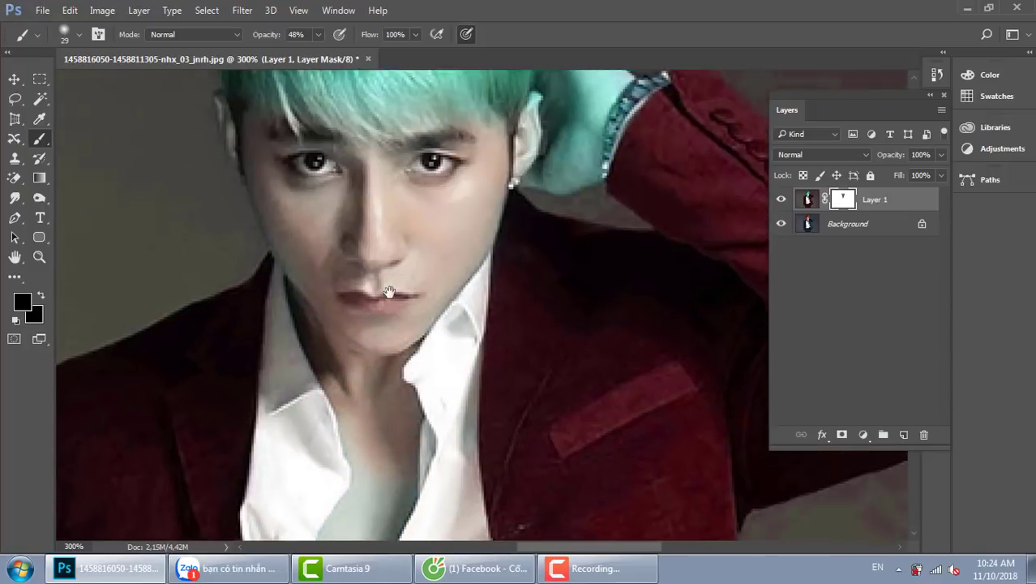
left_click_drag(401, 116, 385, 315)
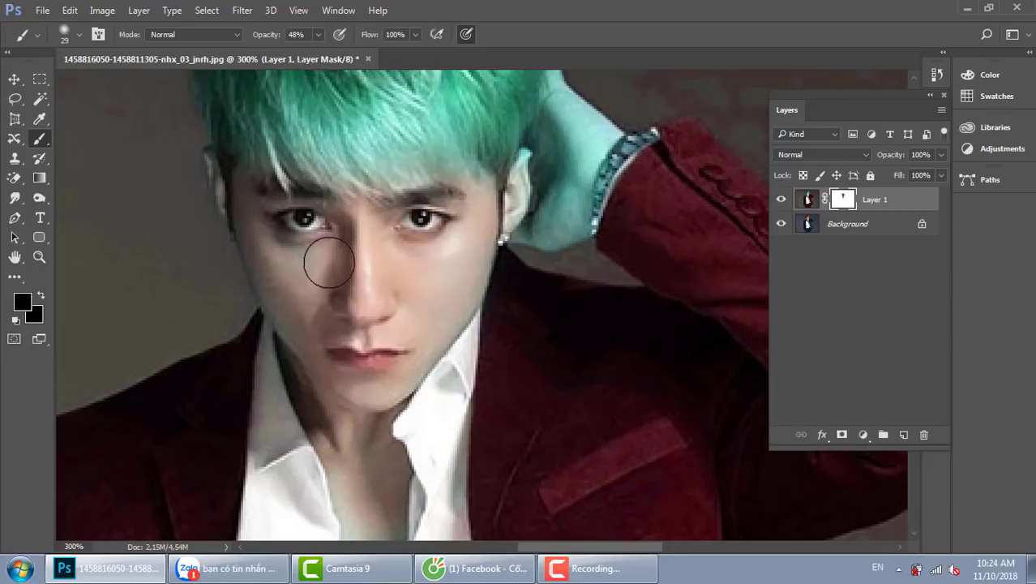
Check the masked result on the whole photo by hiding and showing the Background and Layer 1 in turn
key("ctrl+minus")
key("ctrl+minus")
key("ctrl+minus")
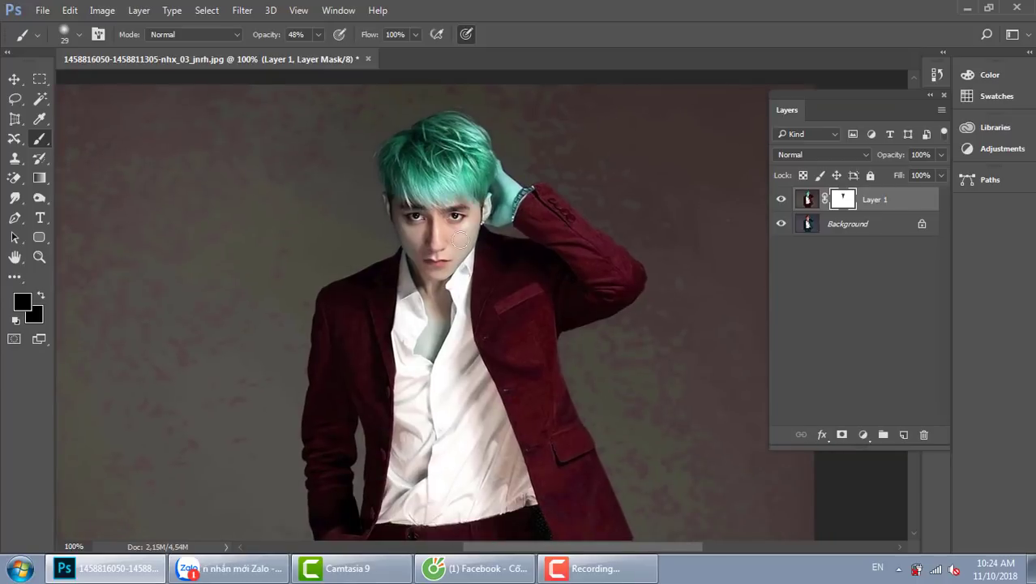
left_click_drag(554, 259, 456, 196)
key("ctrl+minus")
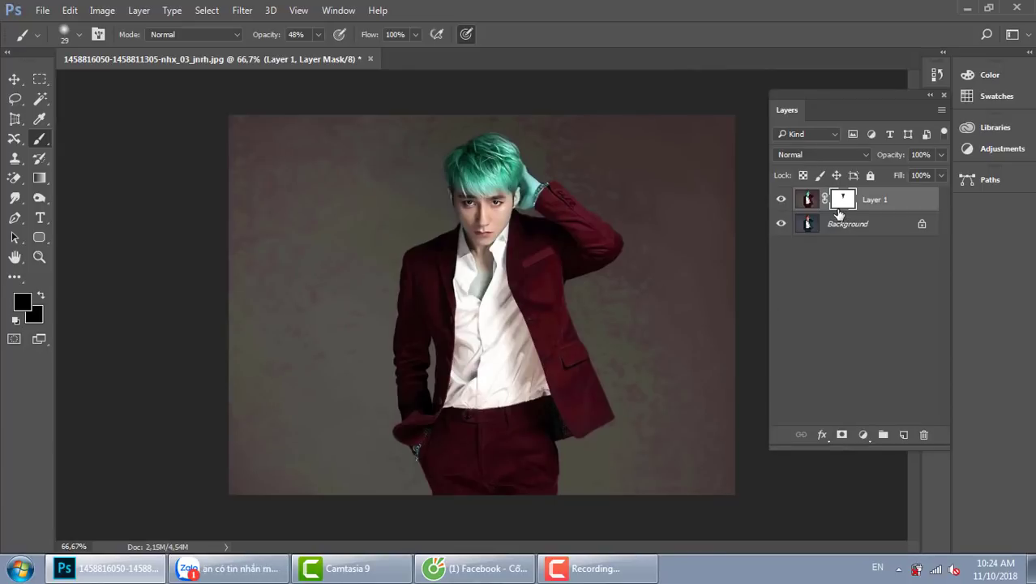
left_click(782, 223)
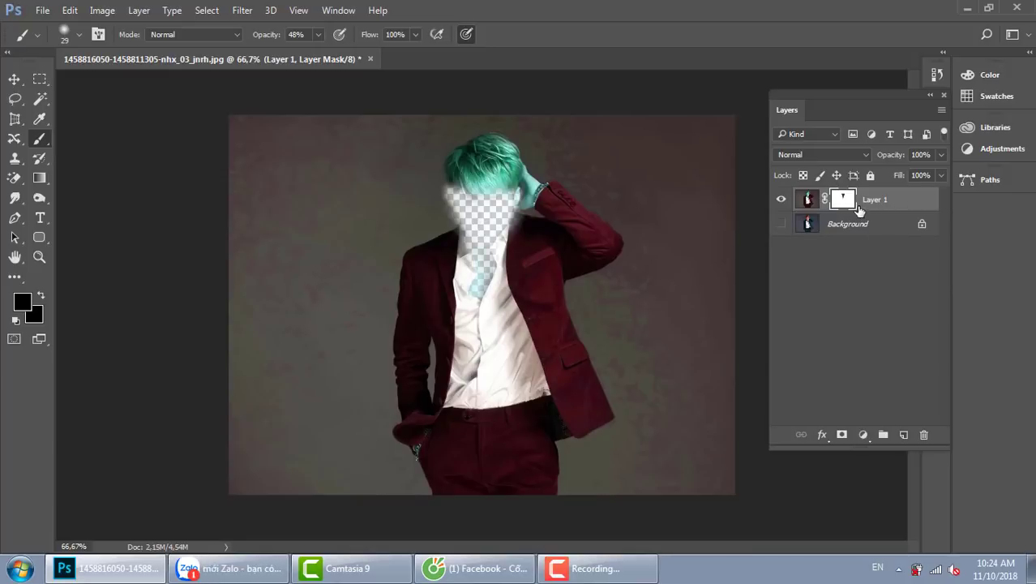
left_click(782, 224)
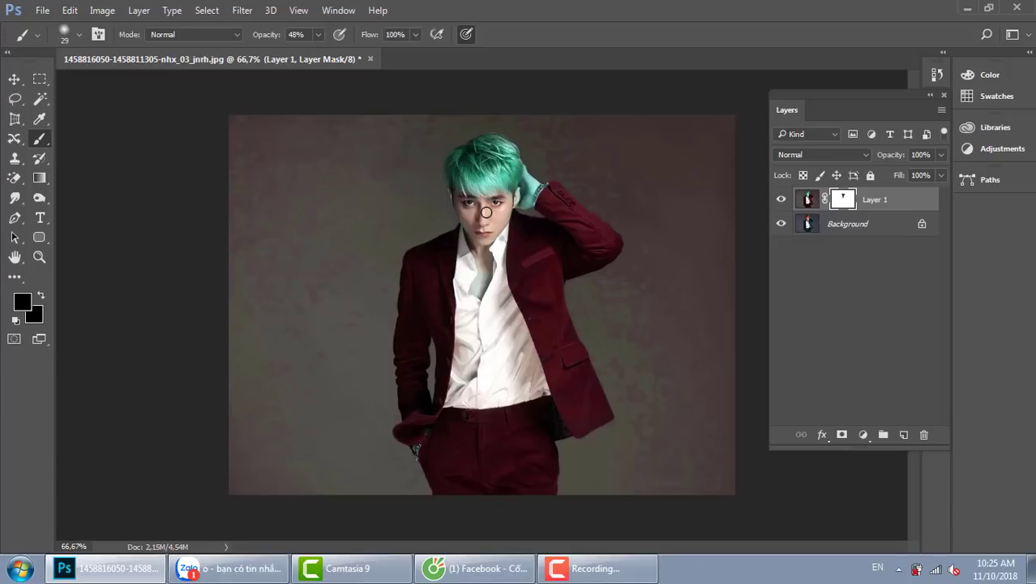
left_click(782, 202)
left_click(782, 202)
left_click(782, 202)
Close the recoloured suit portrait without saving it
left_click(371, 59)
left_click(532, 237)
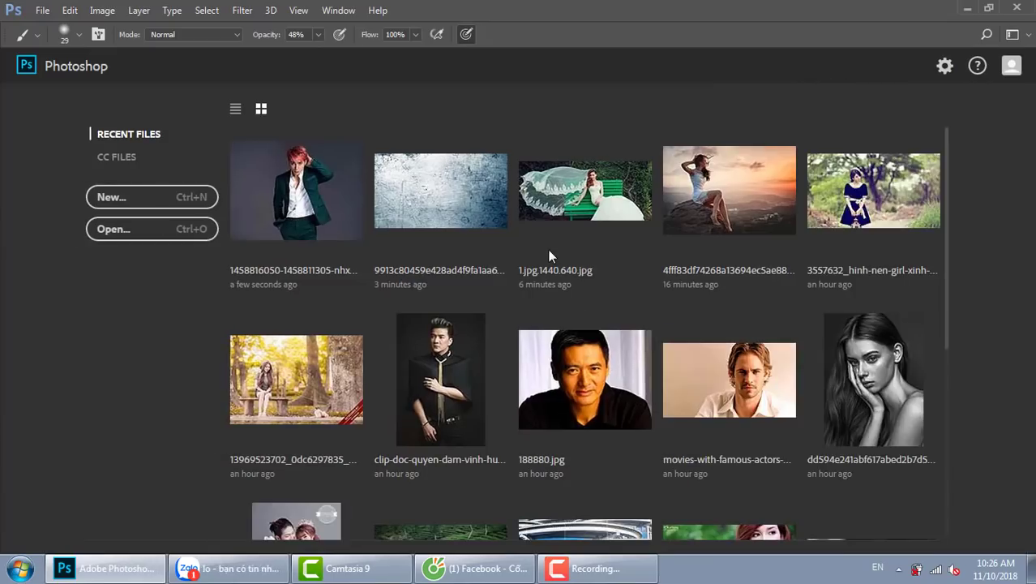
Open the photo 5344605 of the girl in a red hat from the thuvienanh > Girl folder
key("ctrl+o")
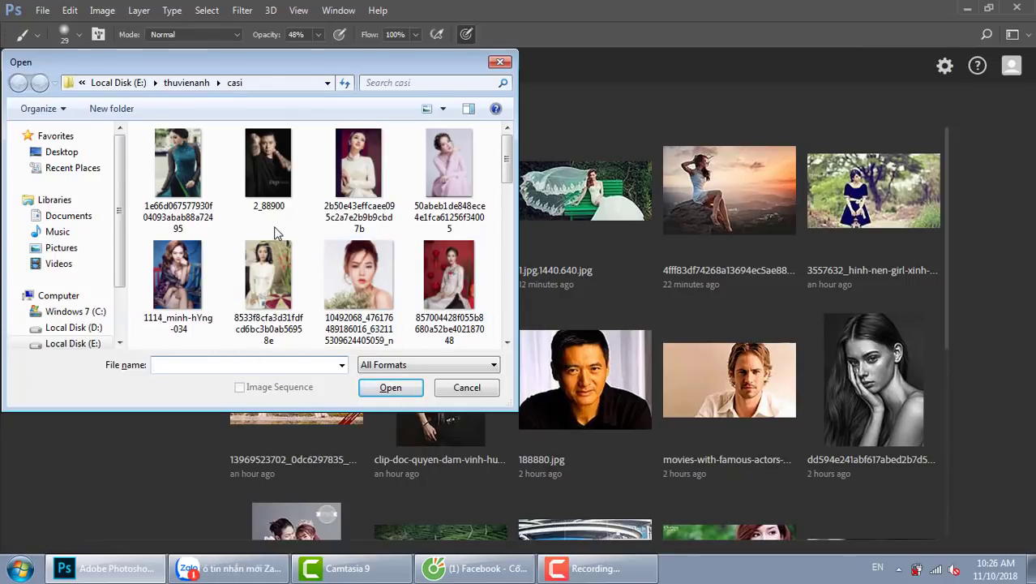
left_click_drag(362, 59, 438, 58)
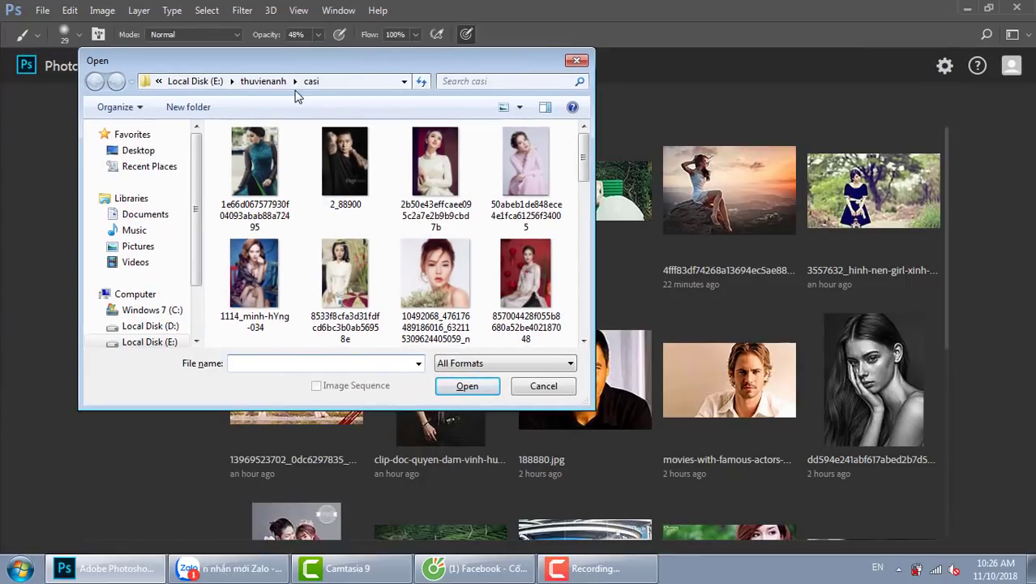
left_click(264, 81)
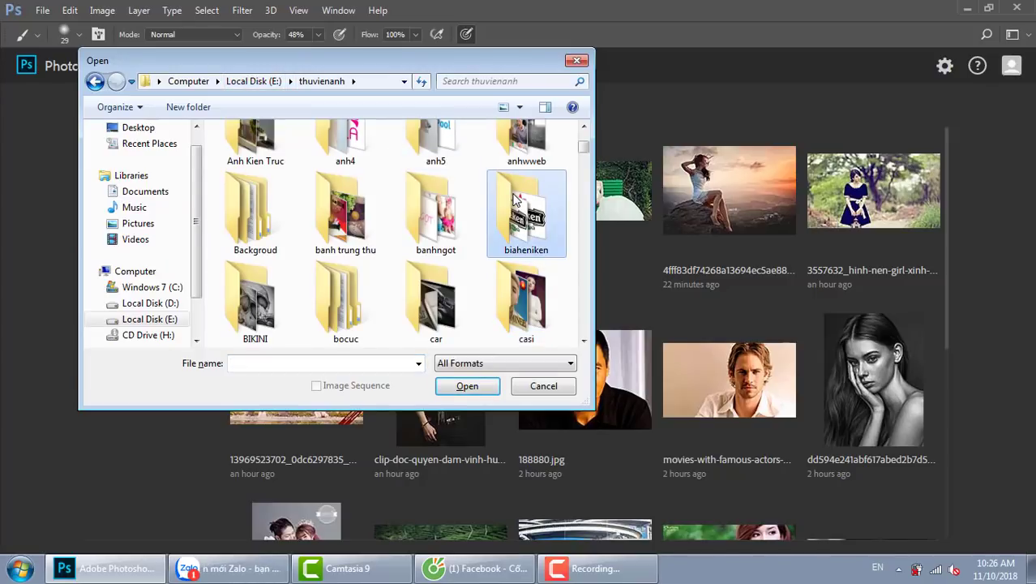
scroll(586, 154, "down", 1)
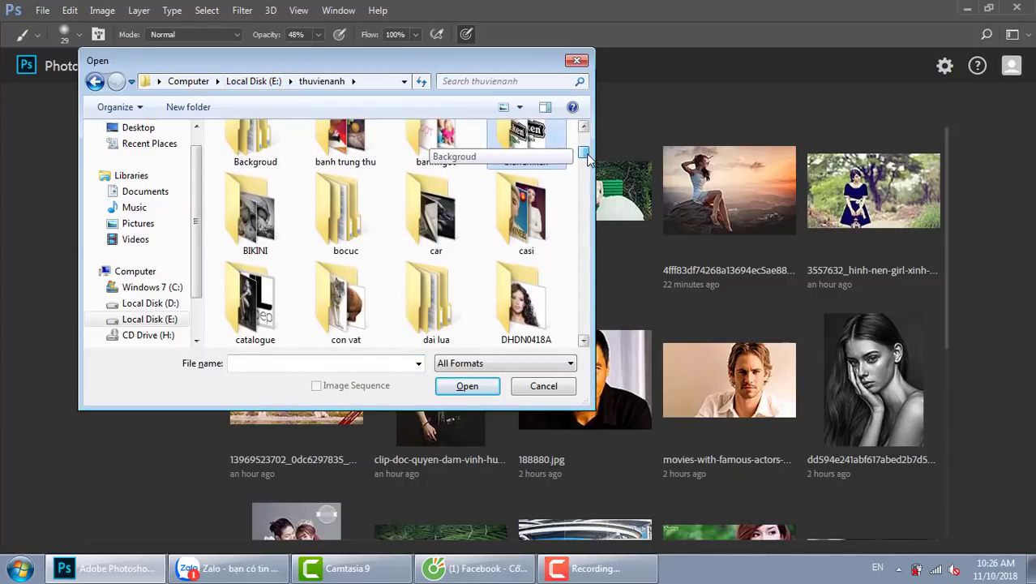
key("c")
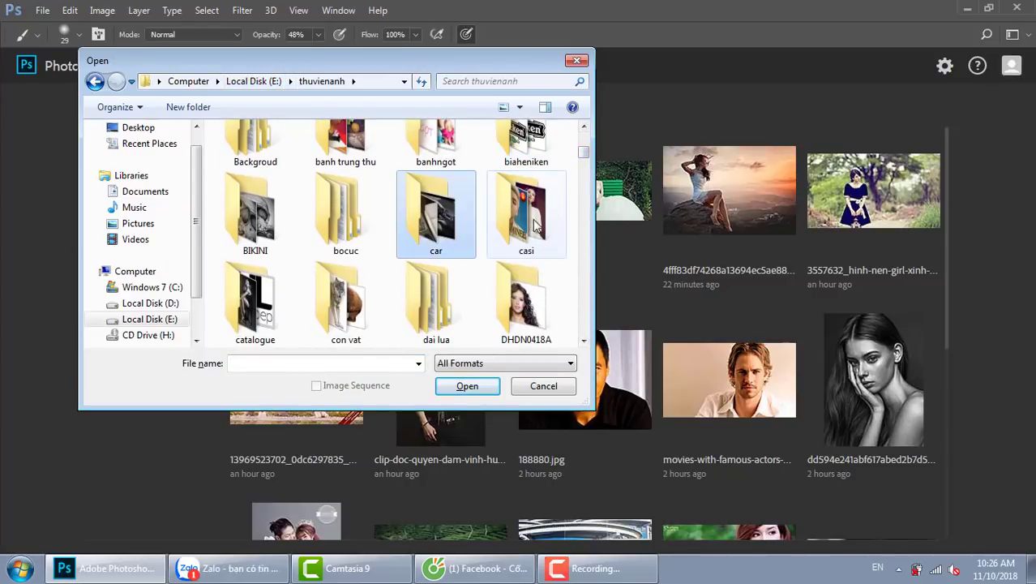
type("gir")
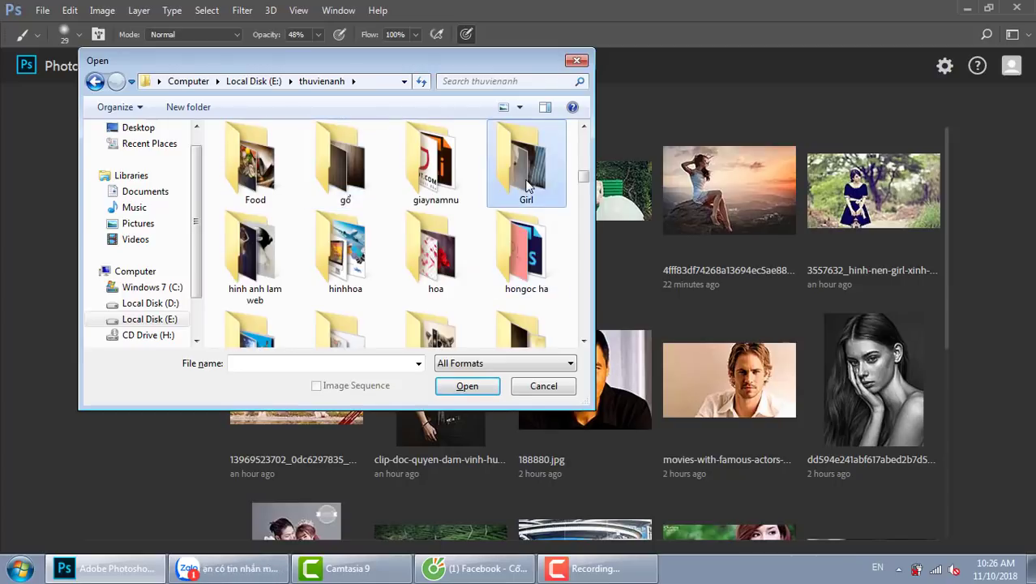
key("Return")
scroll(586, 160, "down", 2)
scroll(438, 195, "down", 3)
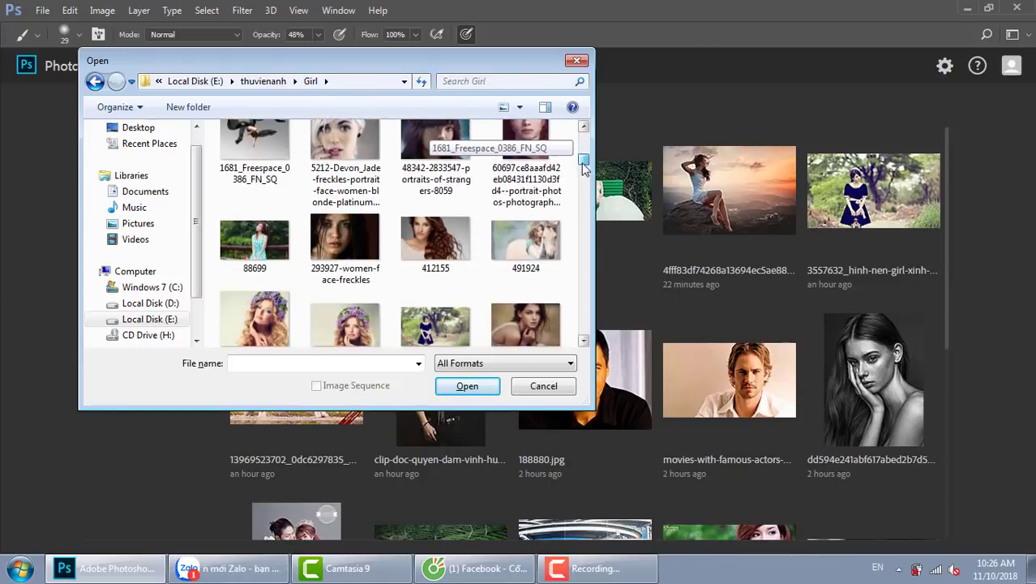
left_click(255, 178)
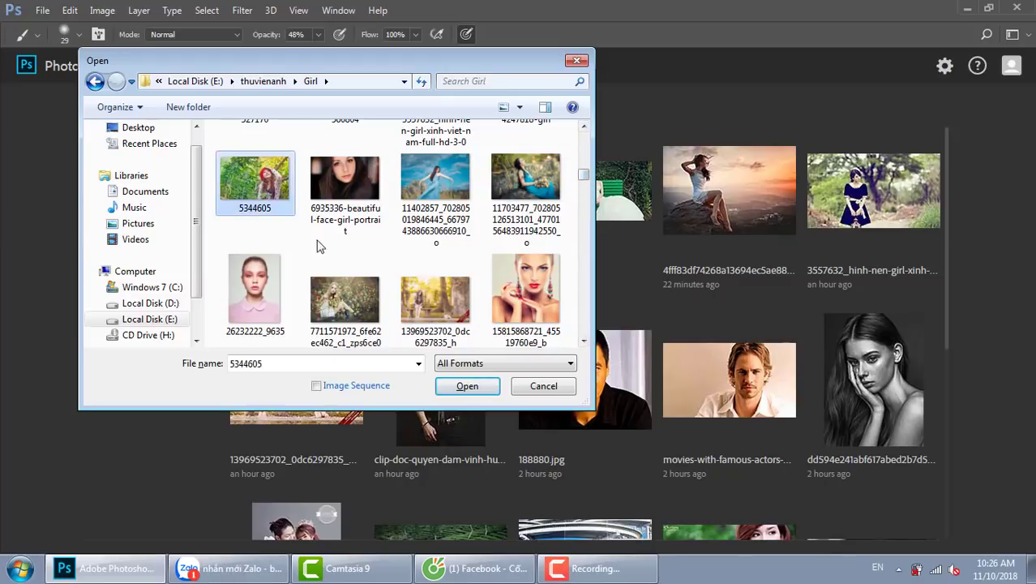
left_click(467, 386)
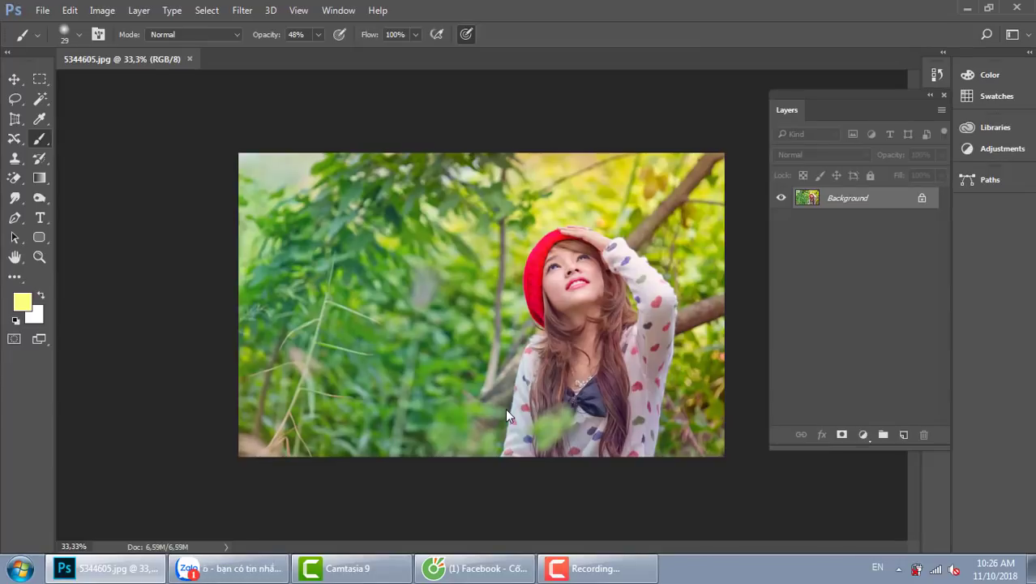
Try Hue +41 with Saturation -65 and separately Lightness +7 on the Master range in Hue/Saturation, resetting the values each time
key("ctrl+plus")
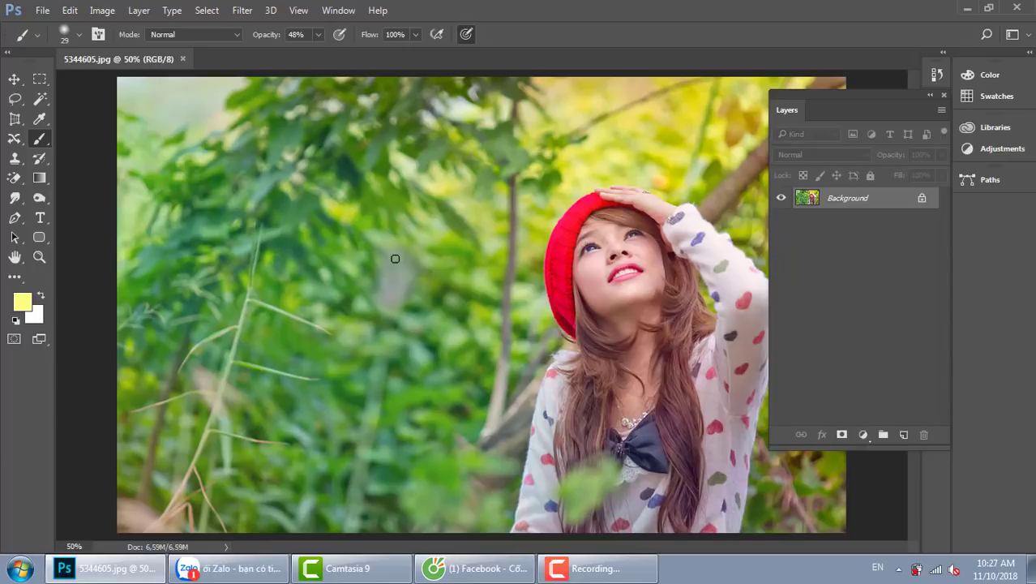
key("ctrl+u")
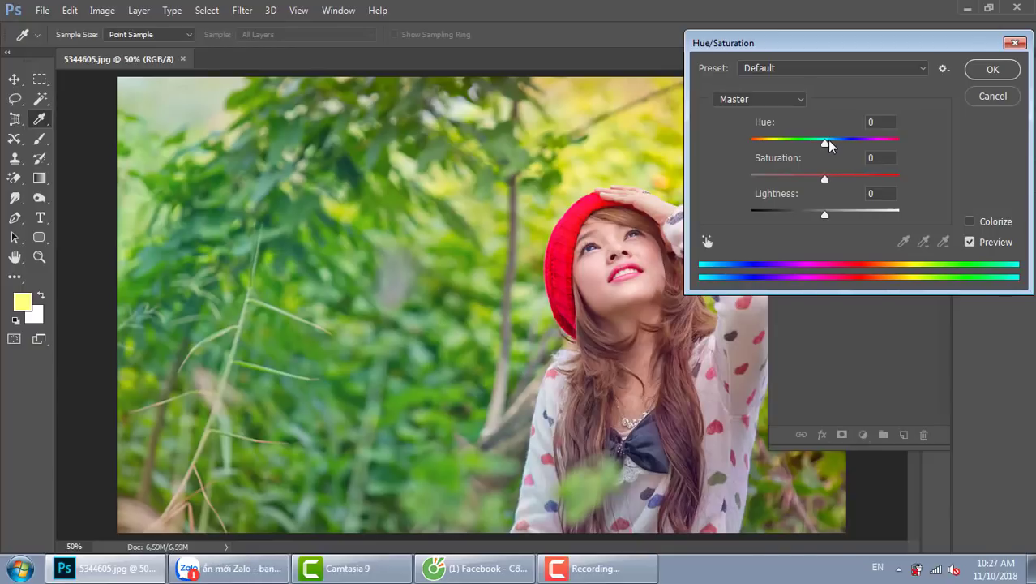
left_click_drag(825, 142, 856, 146)
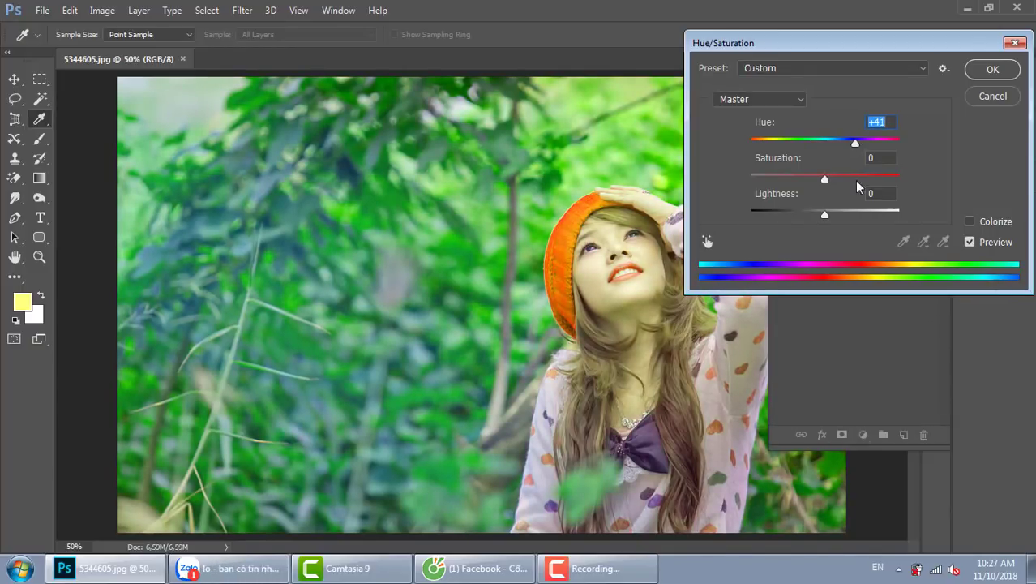
left_click_drag(825, 180, 748, 185)
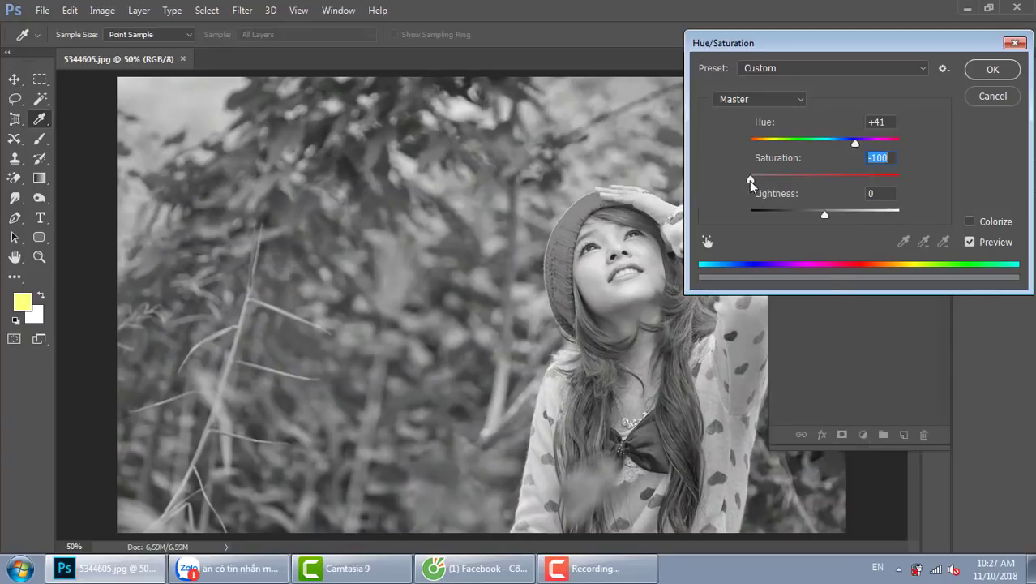
left_click_drag(750, 180, 778, 184)
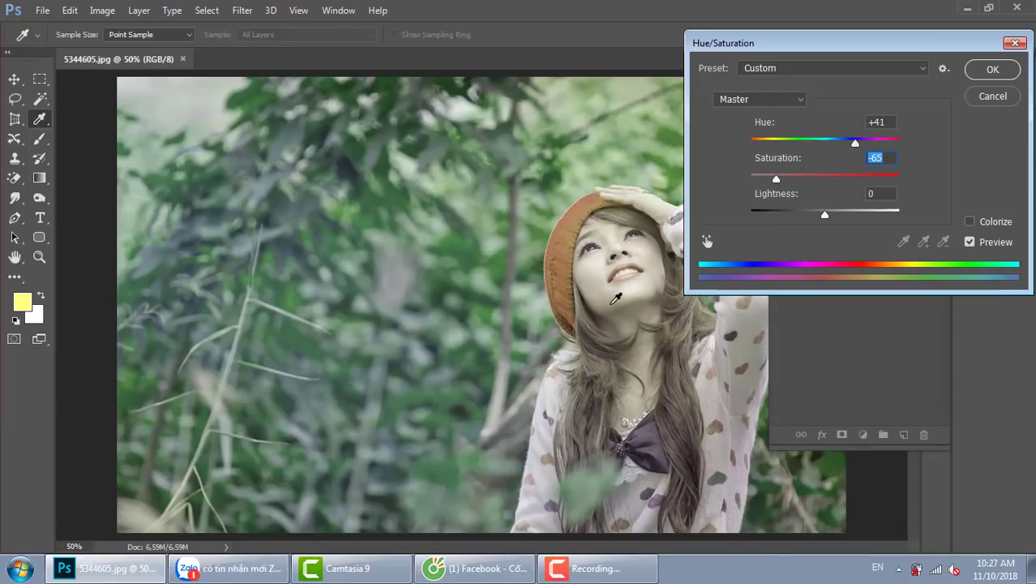
left_click(991, 96, "alt")
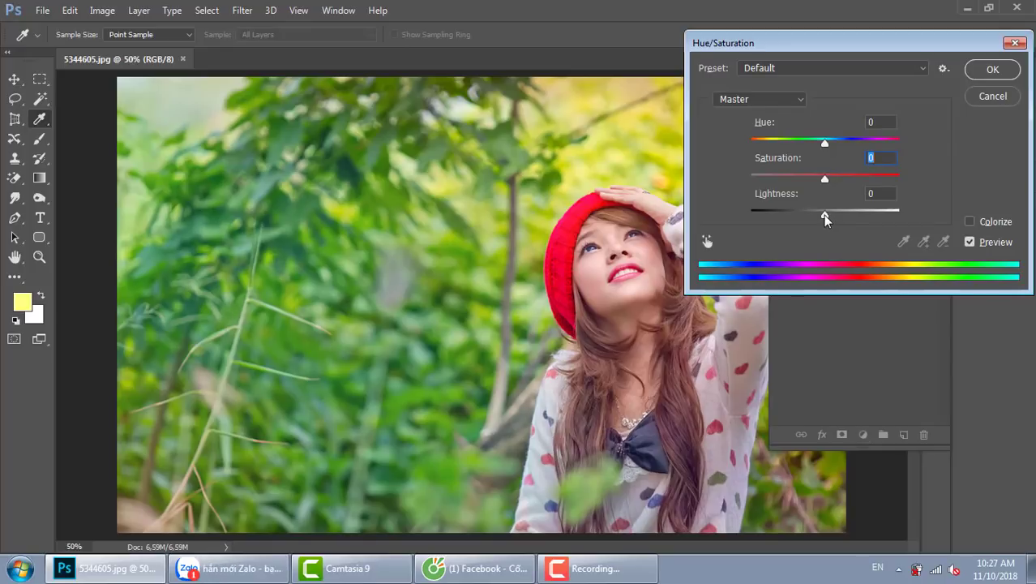
mouse_move(825, 219)
left_mouse_down()
mouse_move(859, 220)
mouse_move(832, 223)
left_mouse_up()
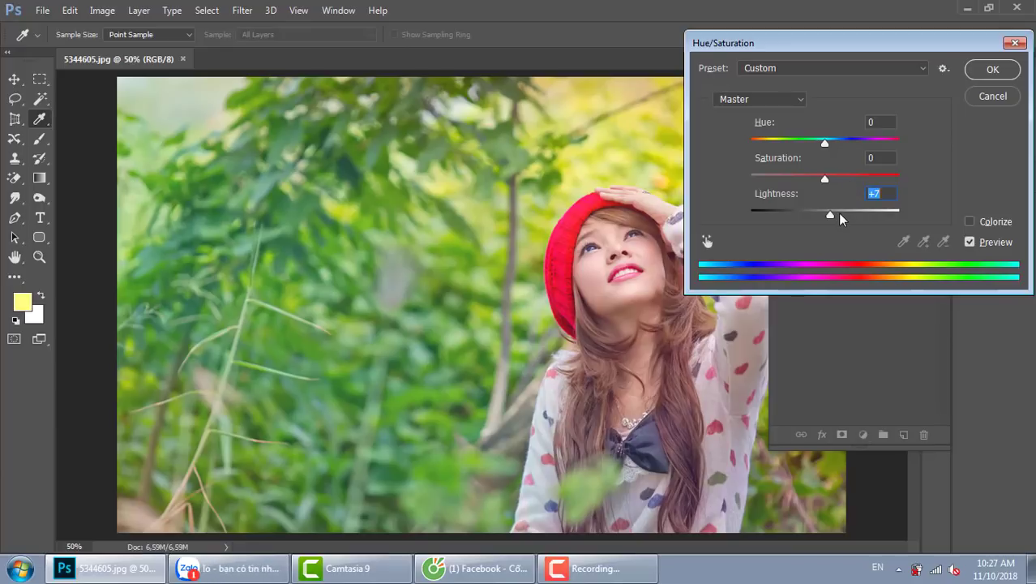
left_click(991, 96, "alt")
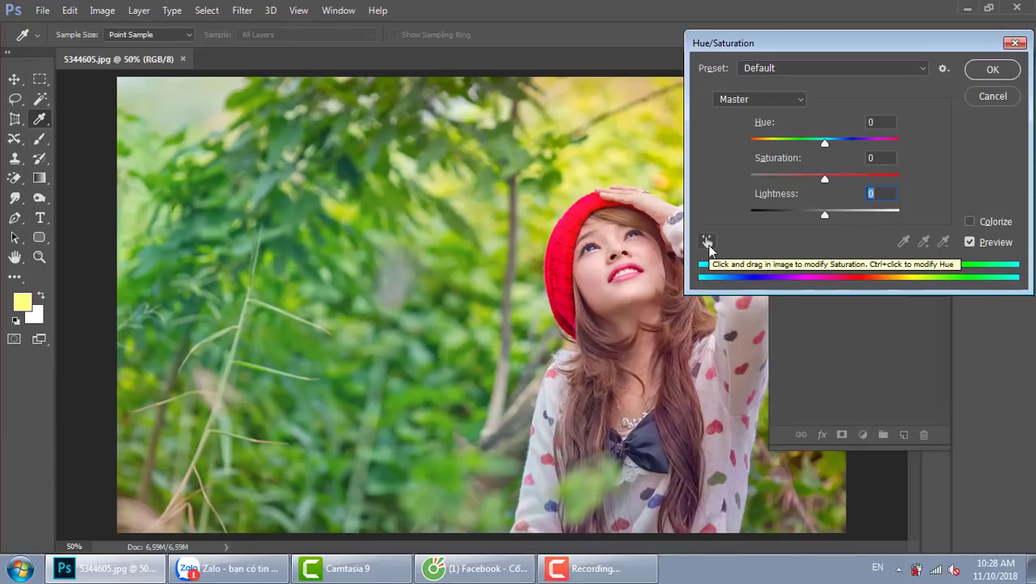
Target the Yellows range by sampling the foliage in the photo with the on-image adjustment tool, and set its Saturation to -100
left_click(707, 242)
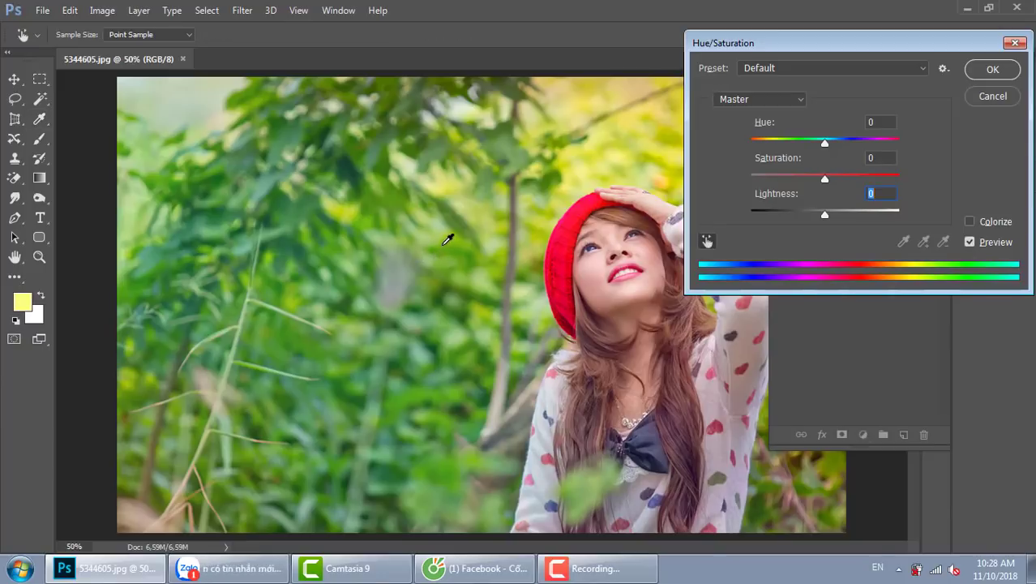
left_click(445, 242)
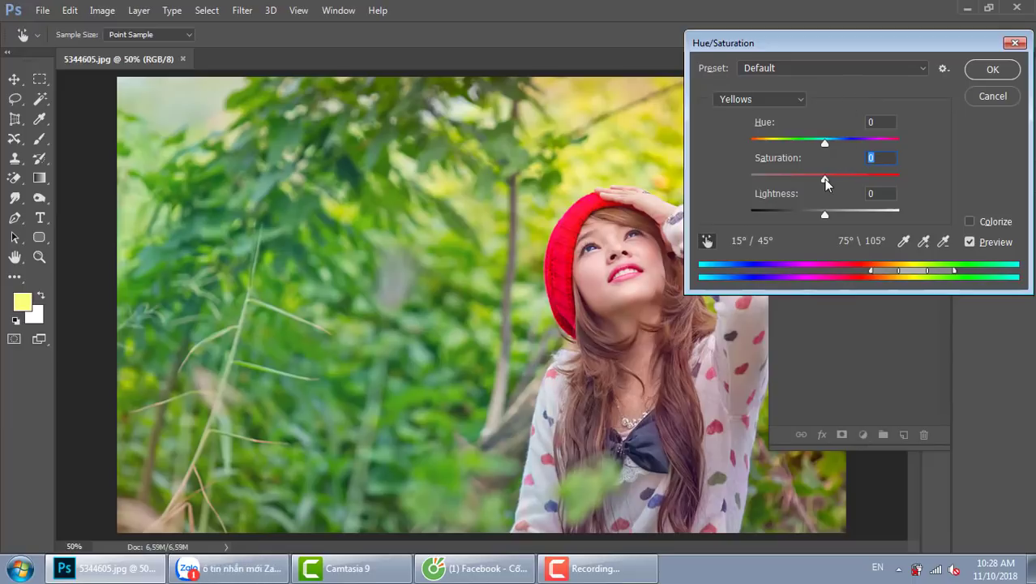
left_click_drag(824, 179, 738, 177)
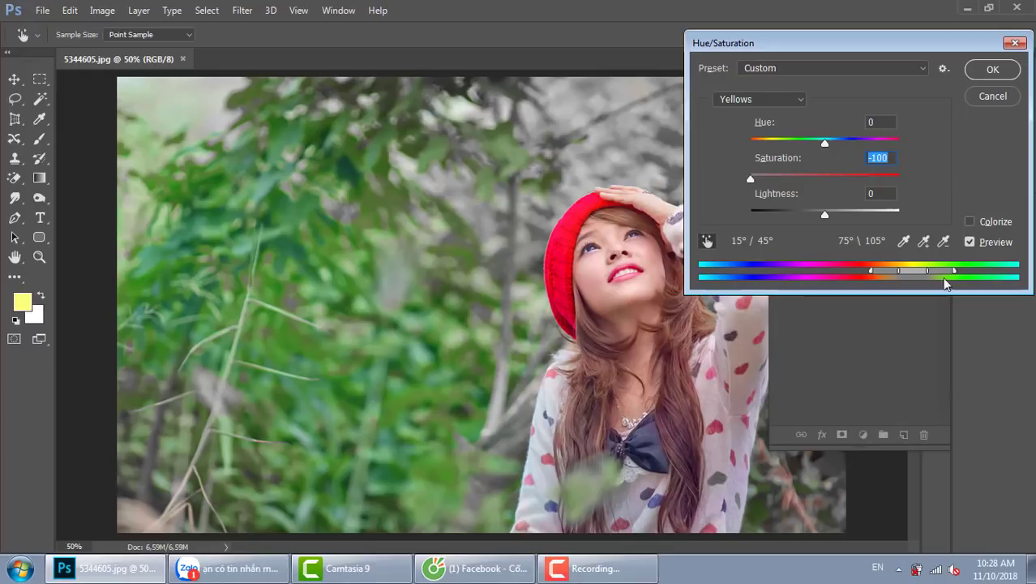
Add three more foliage tones to the desaturated range with the Add to Sample eyedropper, and apply the Hue/Saturation adjustment
left_click(923, 242)
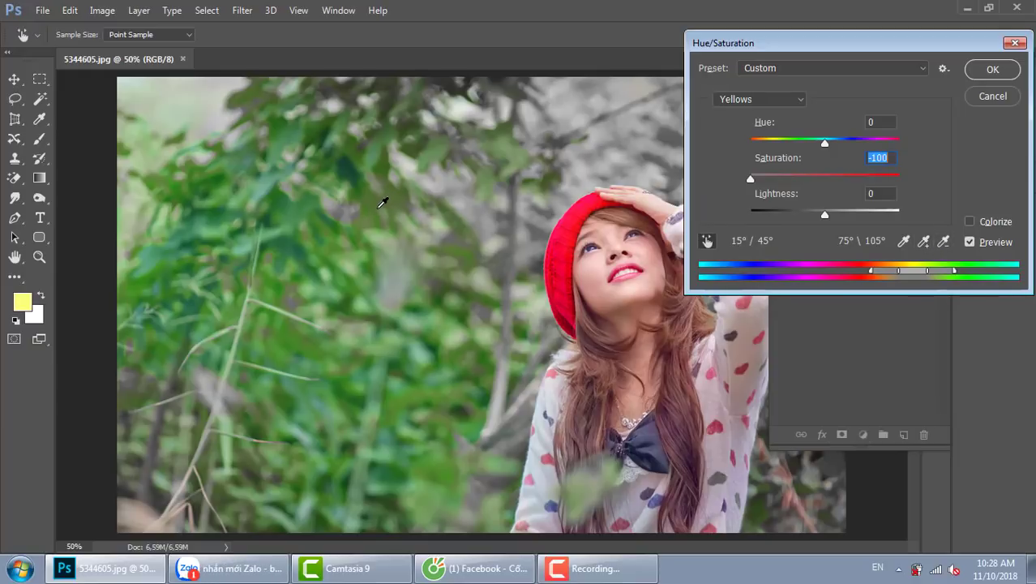
left_click(924, 242)
left_click(450, 245)
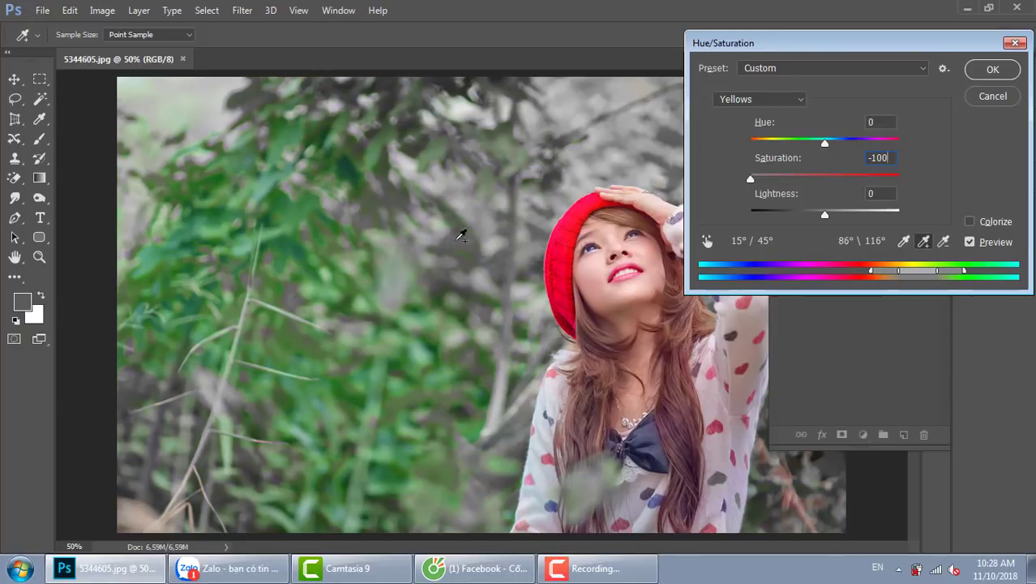
left_click(434, 153)
left_click(425, 344)
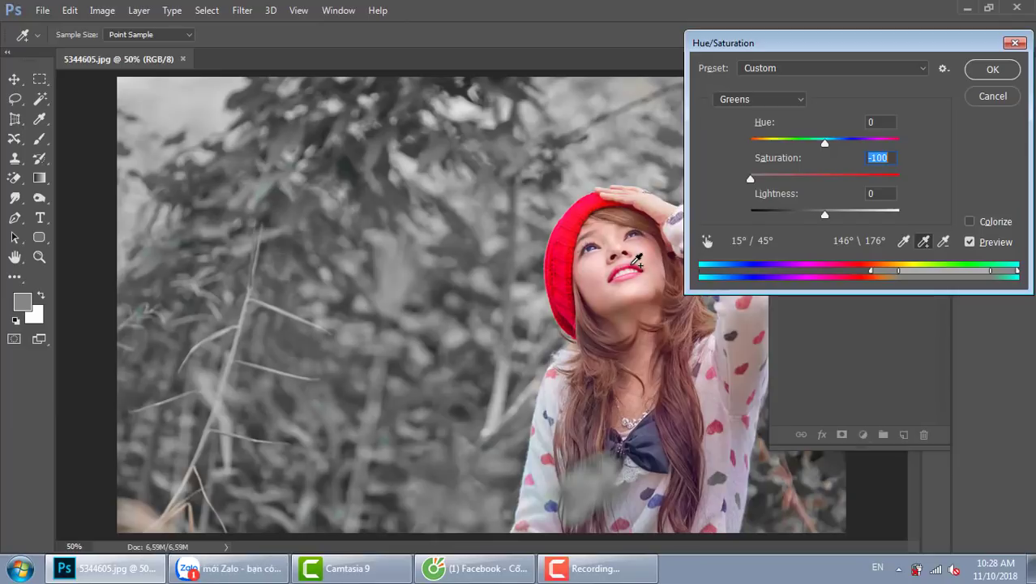
left_click(1004, 73)
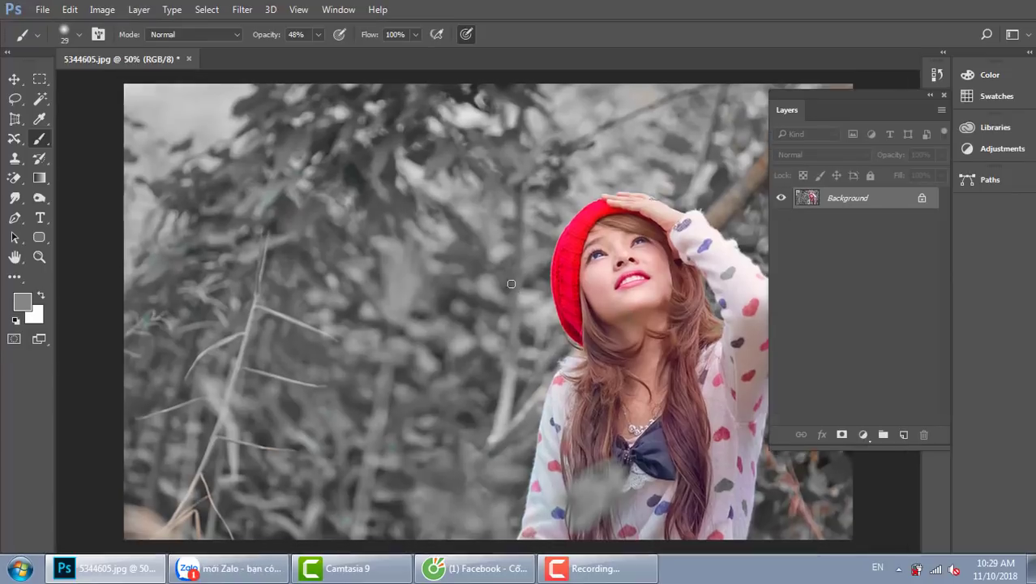
key("f")
left_click_drag(629, 301, 485, 270)
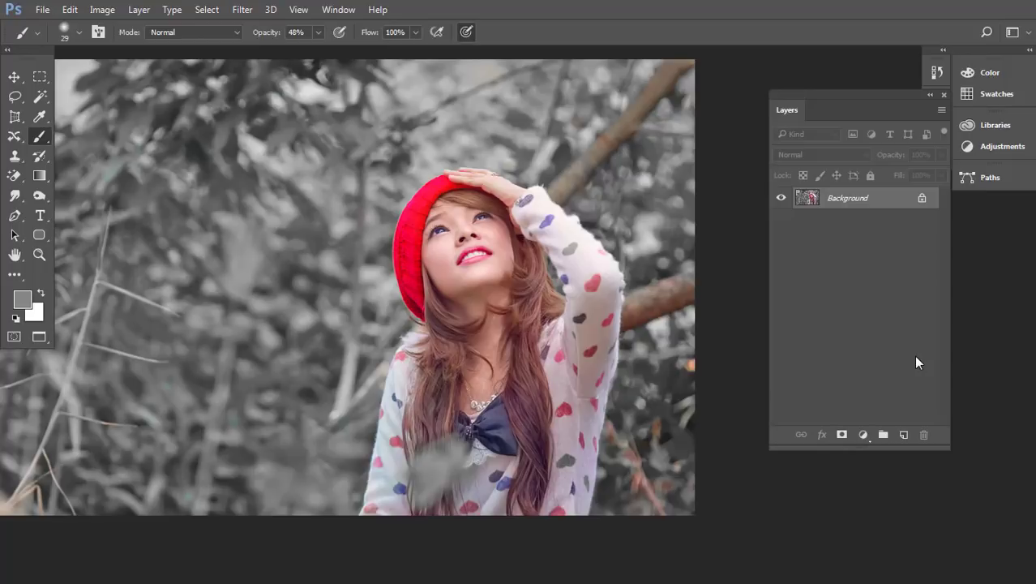
Open the photo of the couple holding hands in the green tea field from the thuvienanh > DHDN0418A > anhcuoi folder
key("ctrl+o")
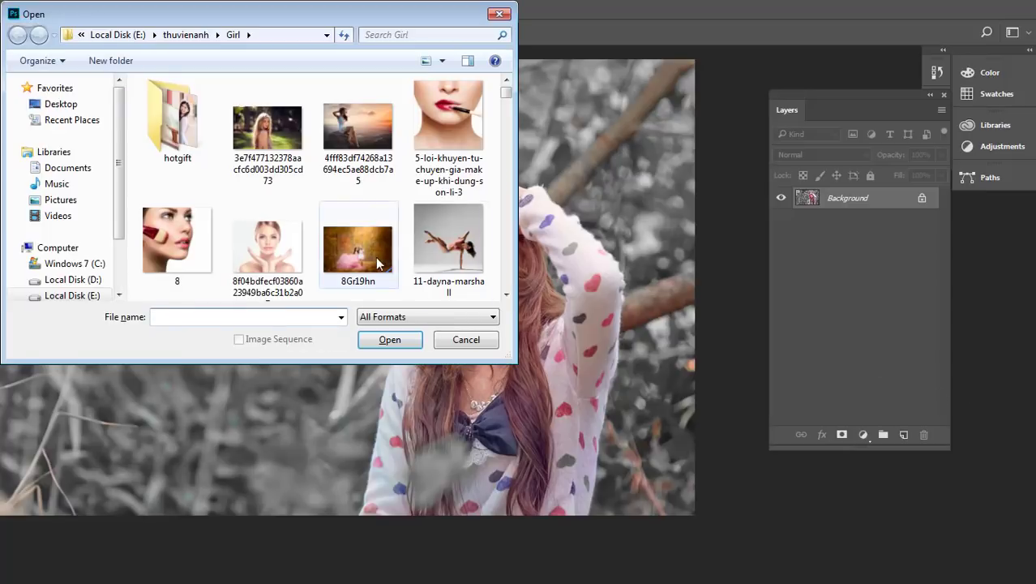
left_click(185, 34)
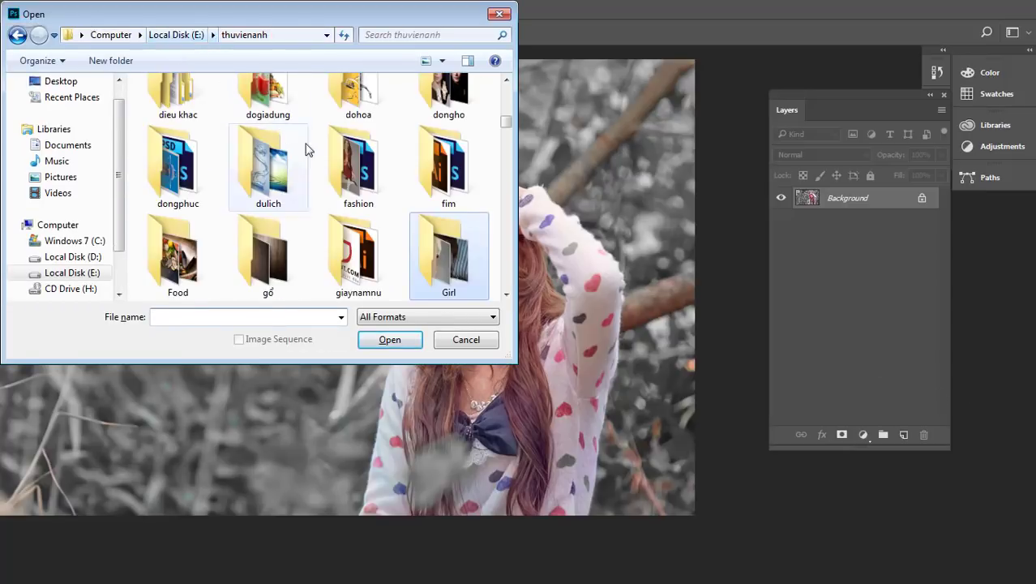
left_click(350, 155)
double_click(351, 155)
key("BackSpace")
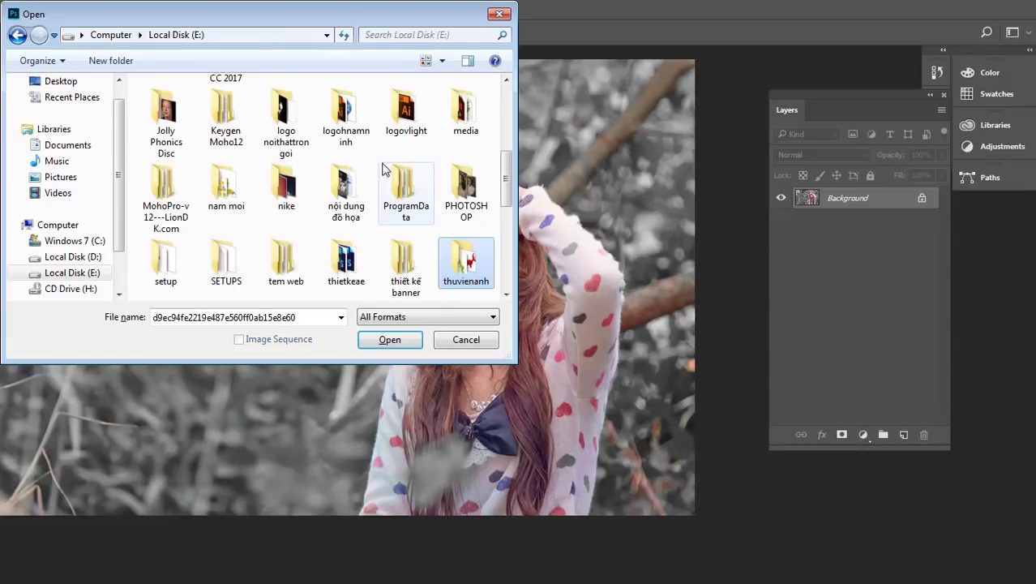
double_click(468, 258)
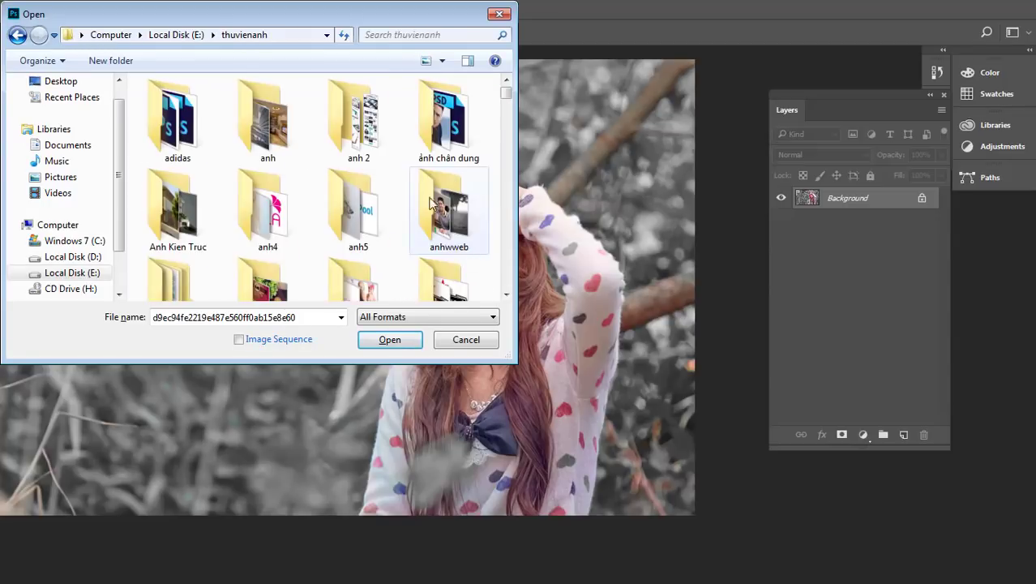
scroll(454, 146, "down", 3)
double_click(454, 118)
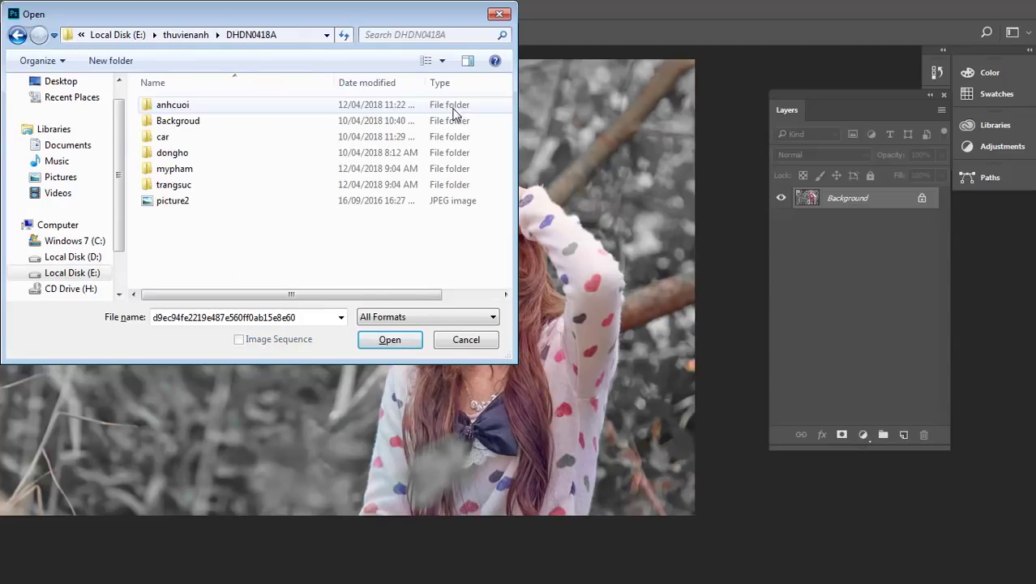
double_click(213, 106)
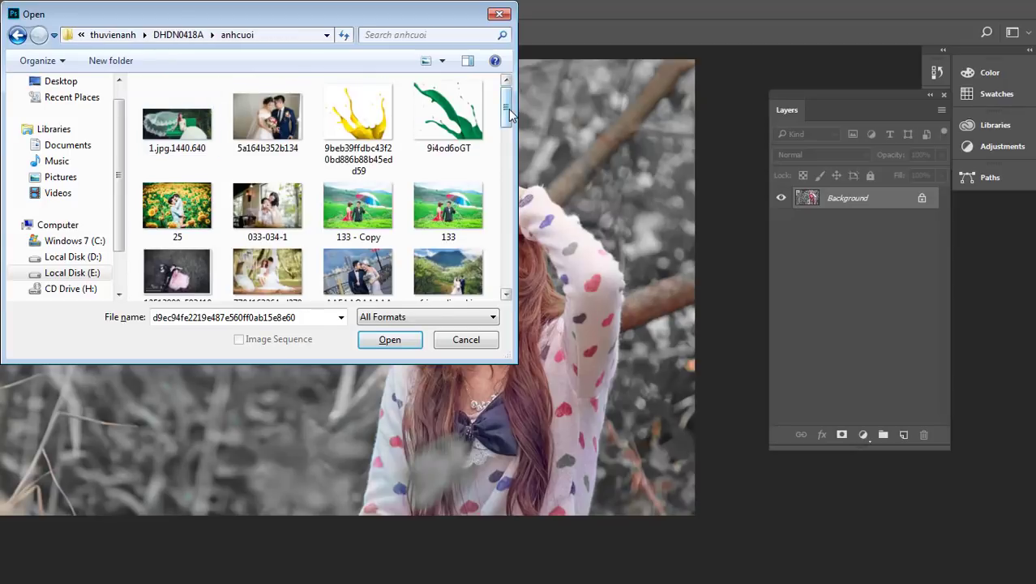
left_click_drag(506, 112, 504, 215)
left_click(292, 233)
left_click(394, 339)
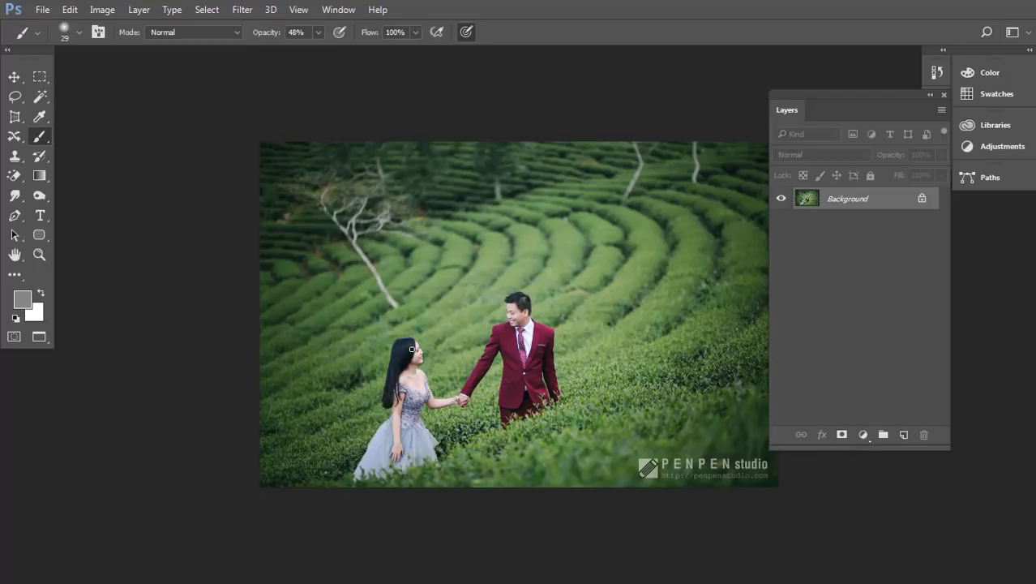
Try Hue +180 on the Master range of the couple photo in Hue/Saturation and cancel the adjustment
left_click(14, 77)
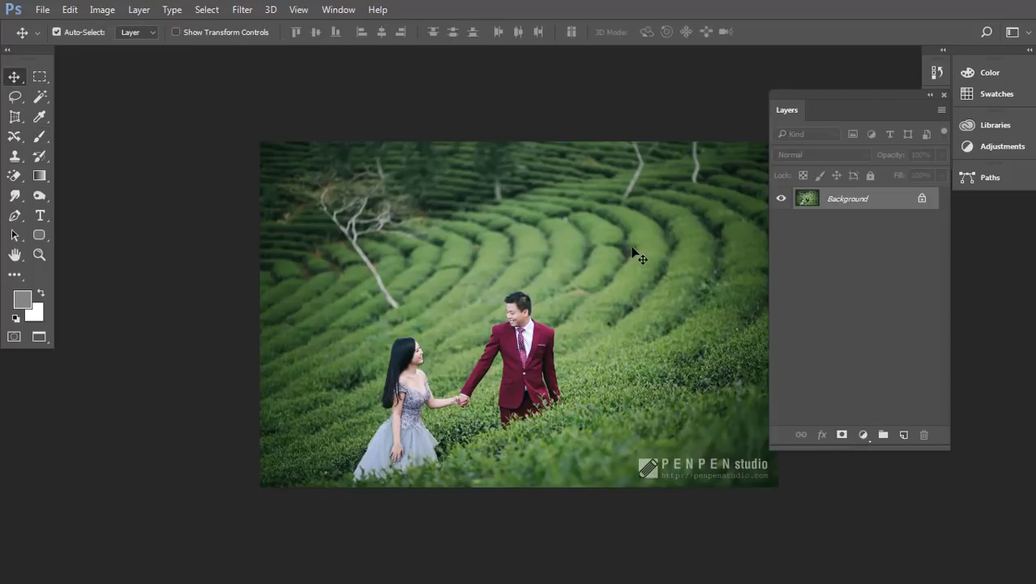
key("ctrl+u")
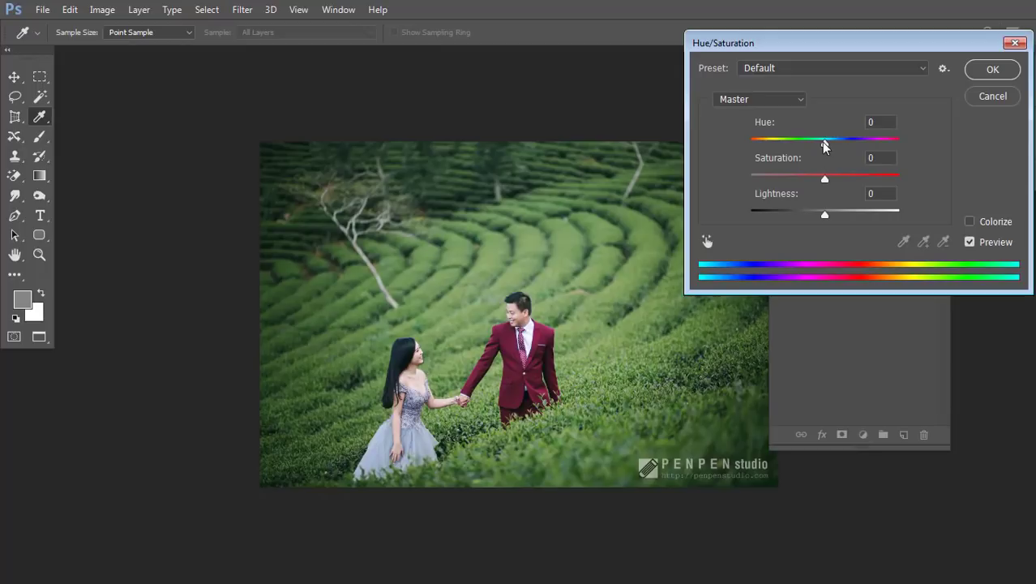
left_click_drag(824, 144, 922, 136)
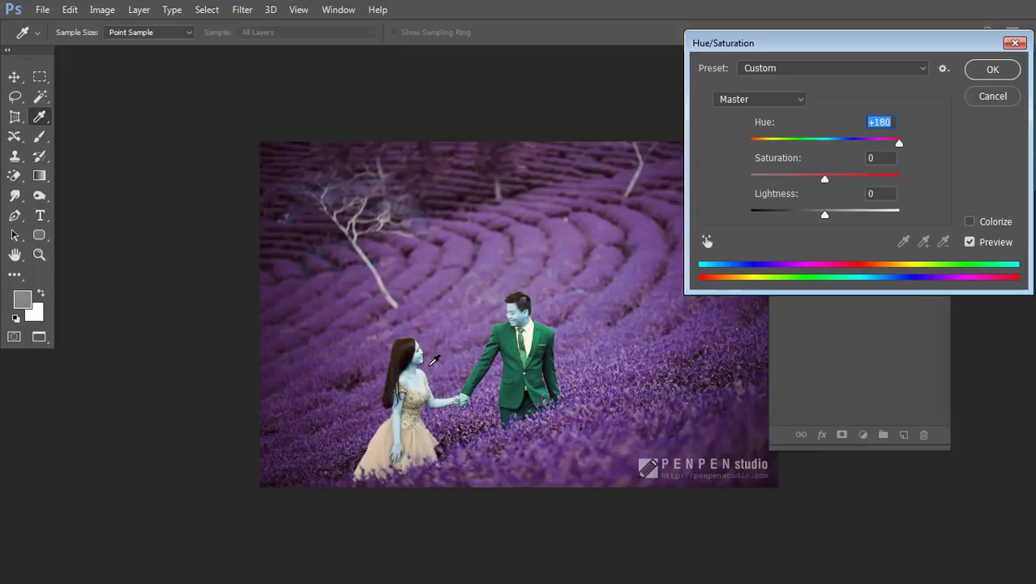
left_click(995, 97)
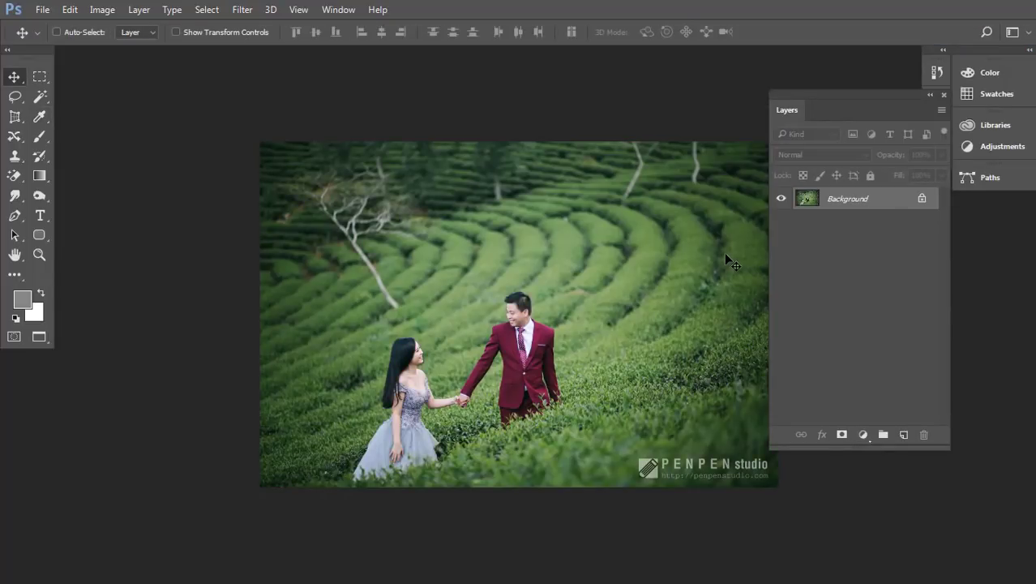
Duplicate the Background layer and set Hue to +180 in Hue/Saturation for the Greens range, targeted by sampling the tea field
key("ctrl+j")
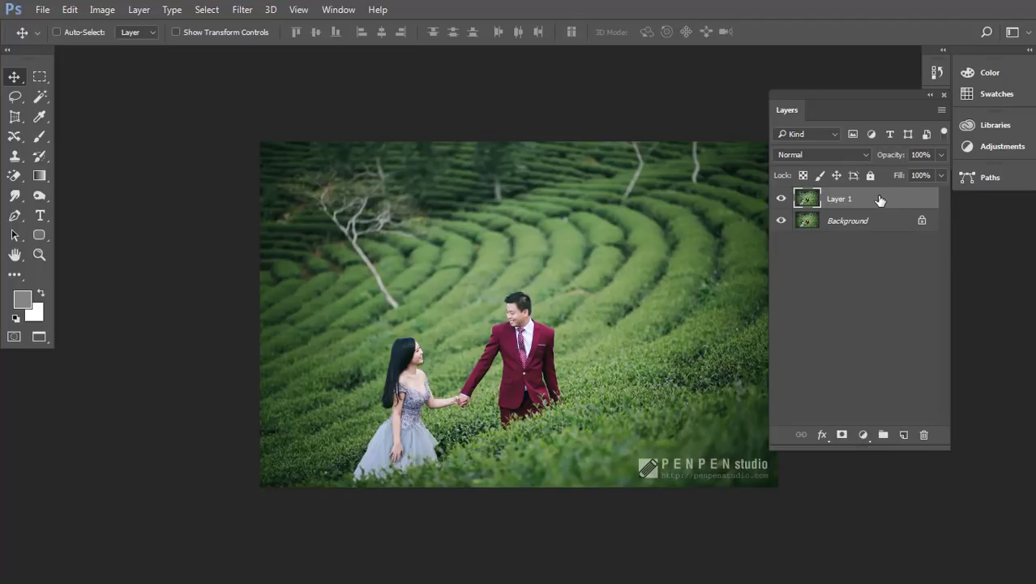
left_click(102, 11)
mouse_move(122, 49)
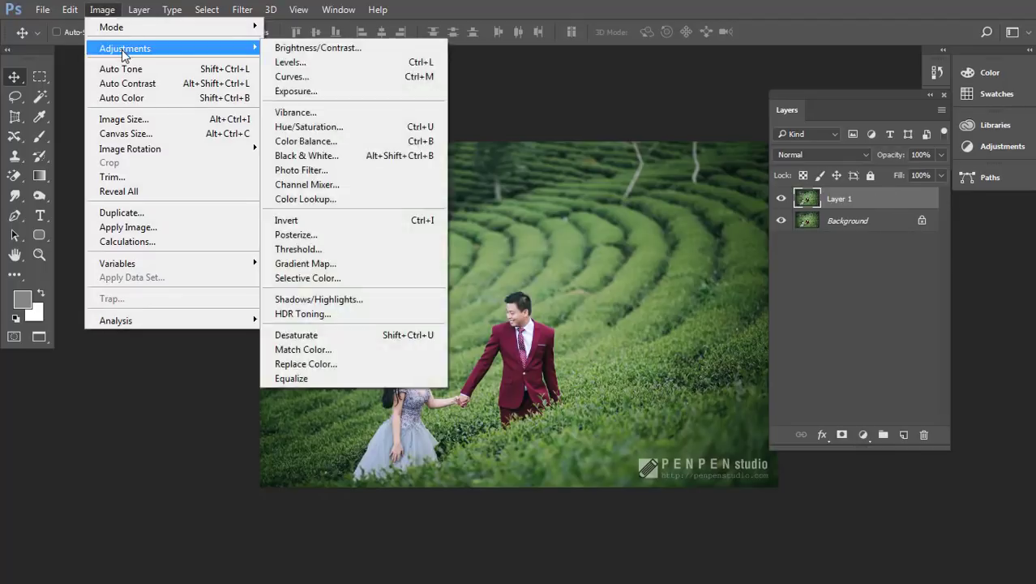
left_click(337, 127)
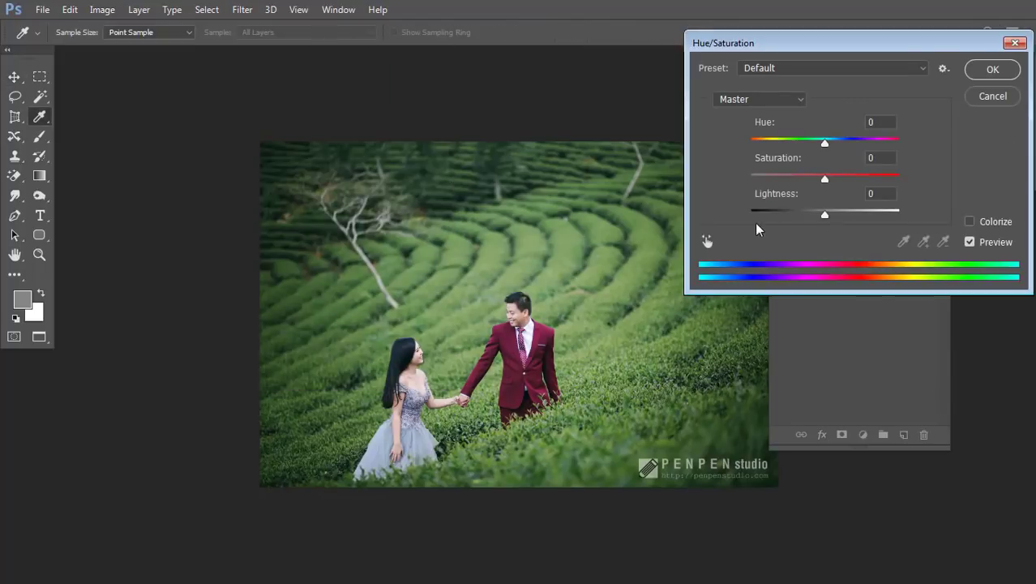
left_click(708, 241)
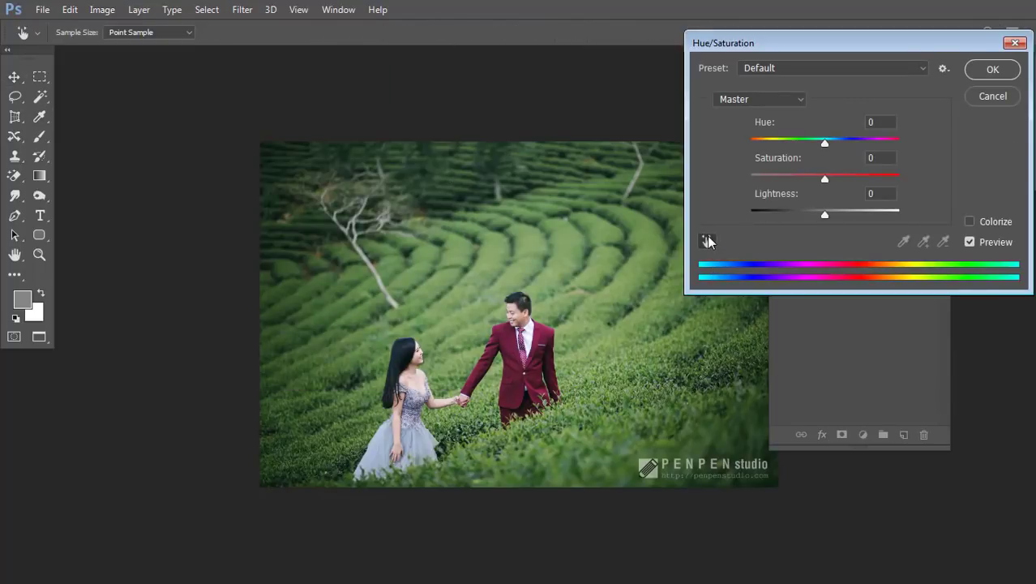
left_click(637, 321)
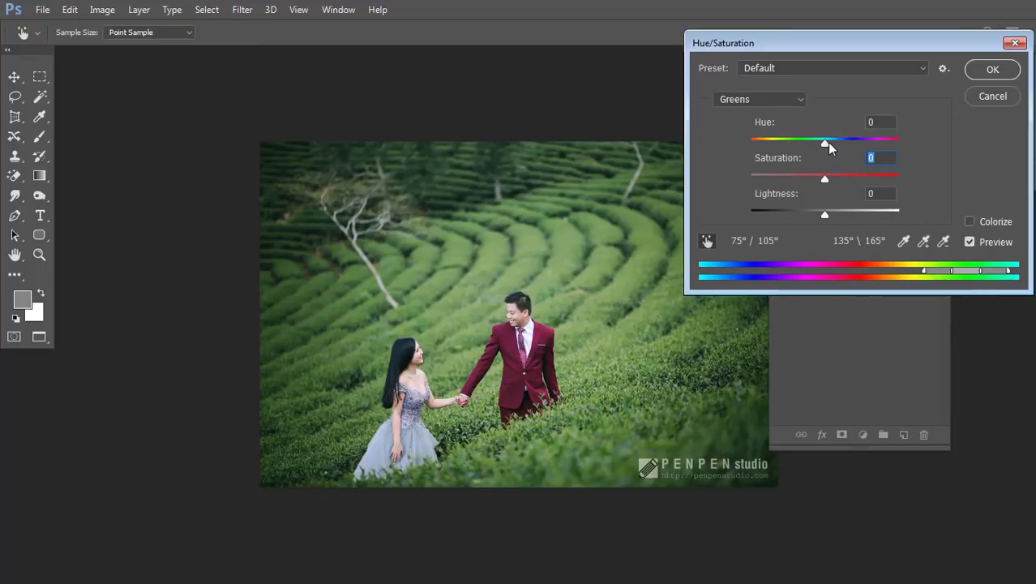
left_click_drag(826, 142, 920, 139)
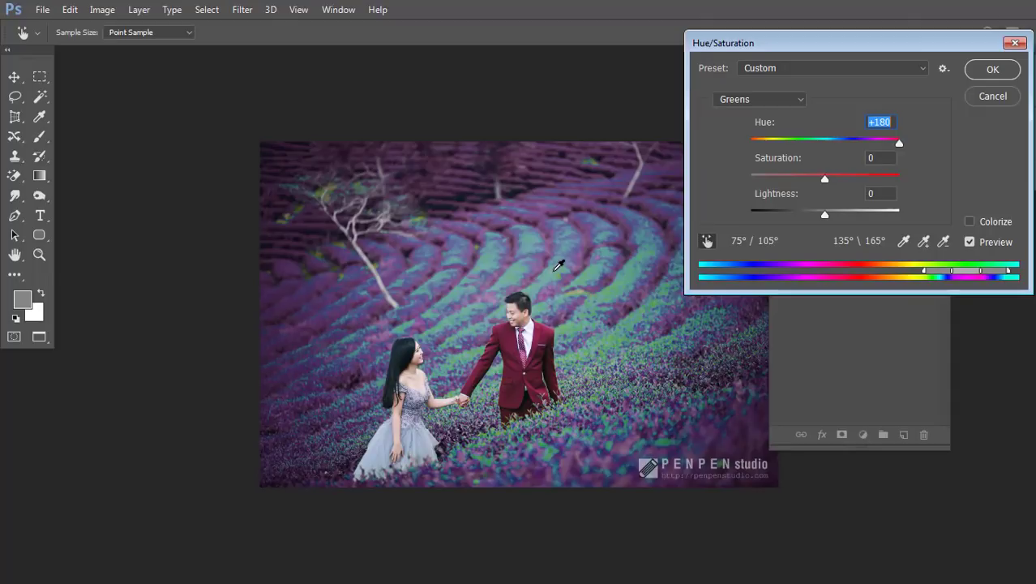
Extend the Greens range with three more samples of unchanged field tones using Add to Sample, and apply the Hue/Saturation adjustment
left_click(924, 241)
left_click(625, 284)
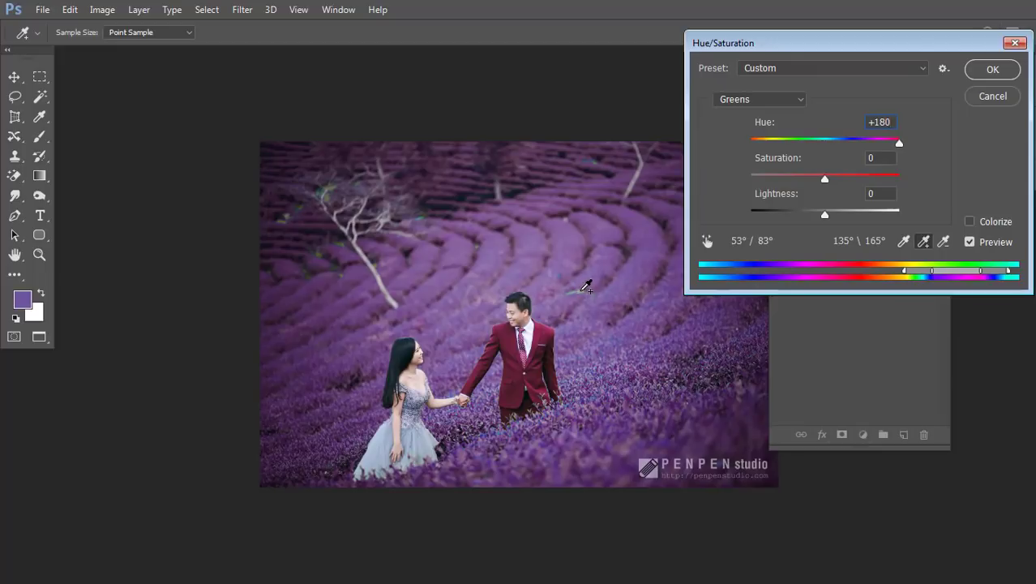
left_click(582, 287)
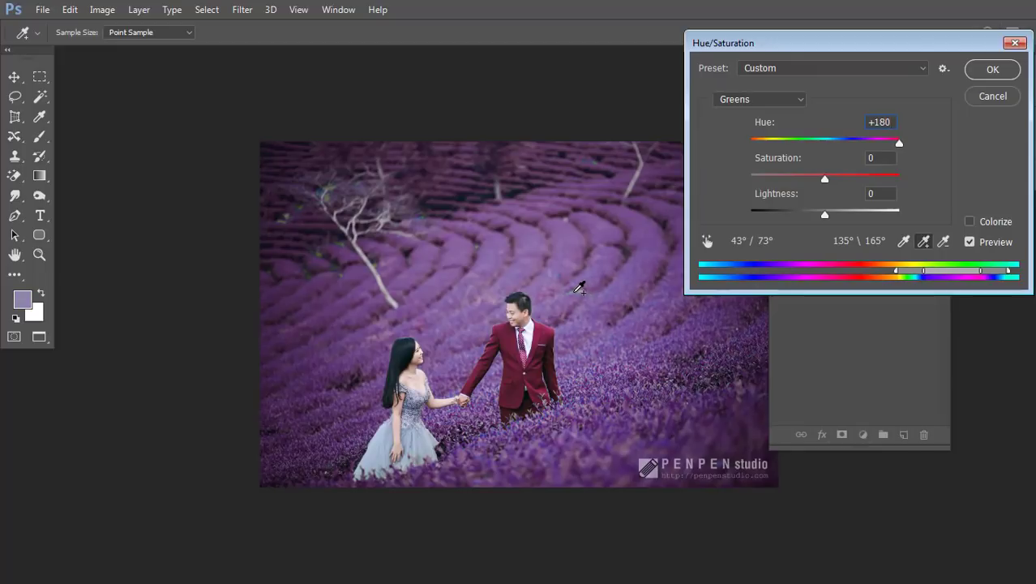
left_click(581, 285)
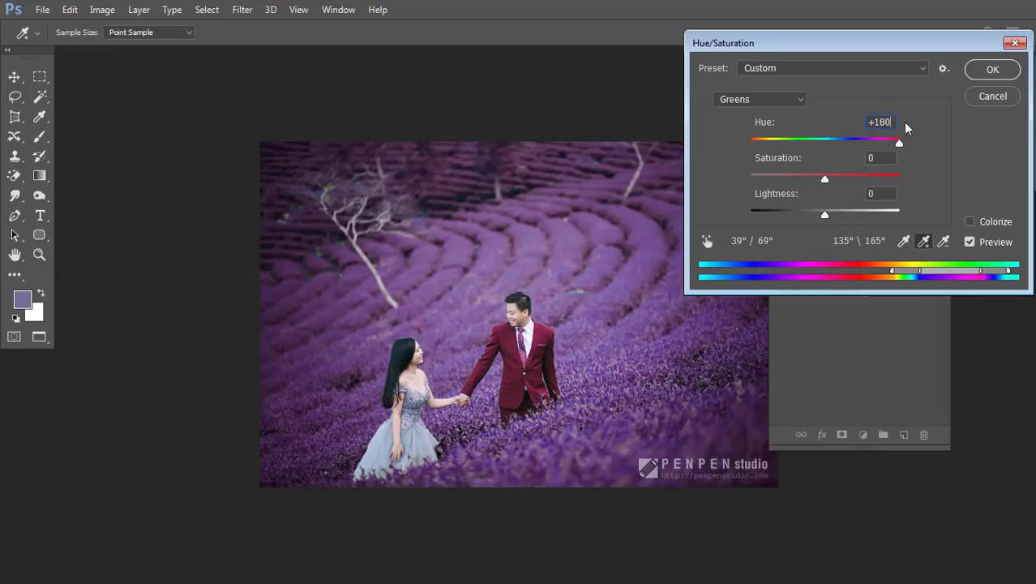
left_click(993, 70)
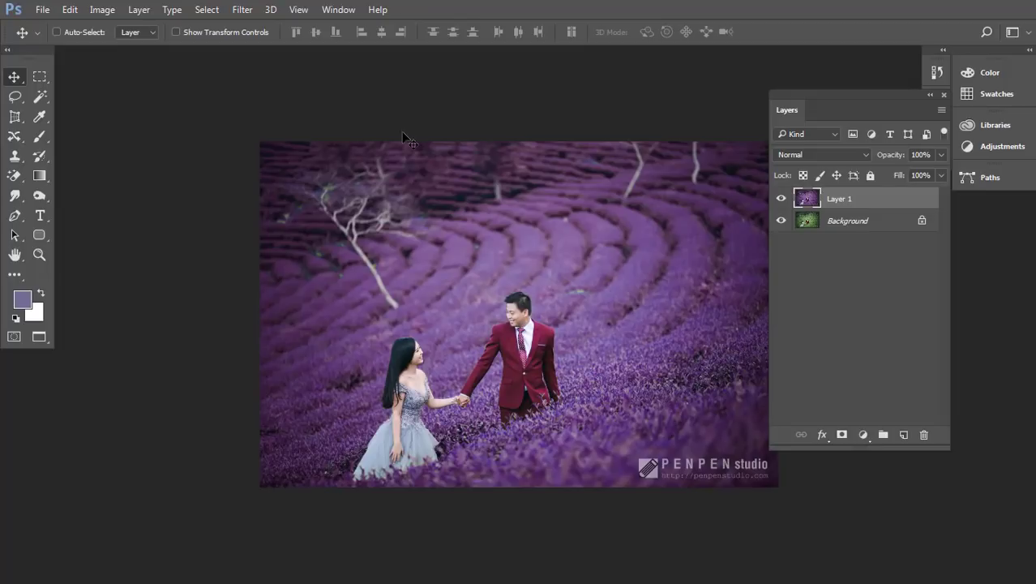
Close the recoloured couple photo and open the red car image 28061 from Local Disk (E:) > PHOTOSHOP > Sửa ảnh
key("ctrl+w")
left_click(522, 225)
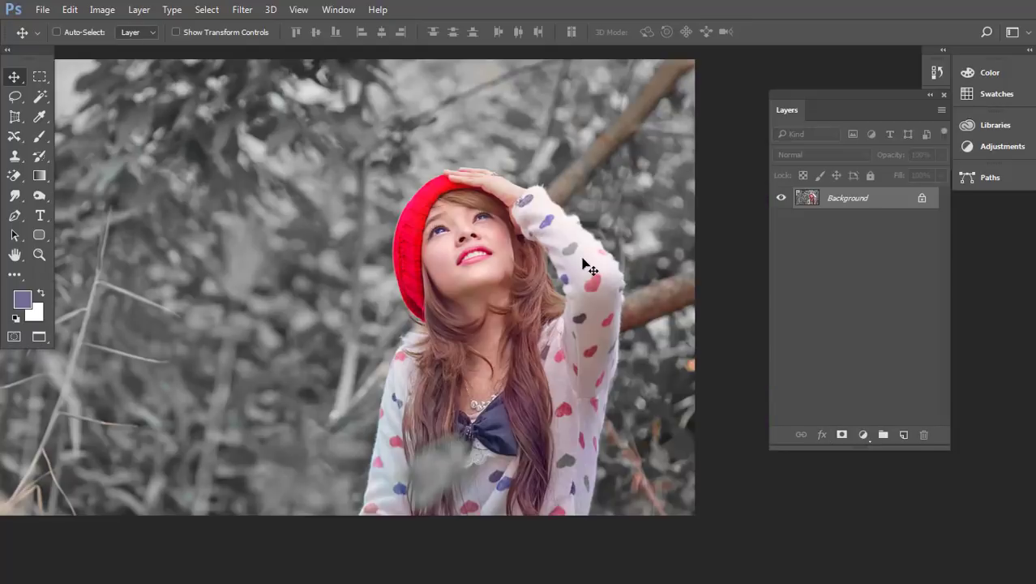
key("ctrl+o")
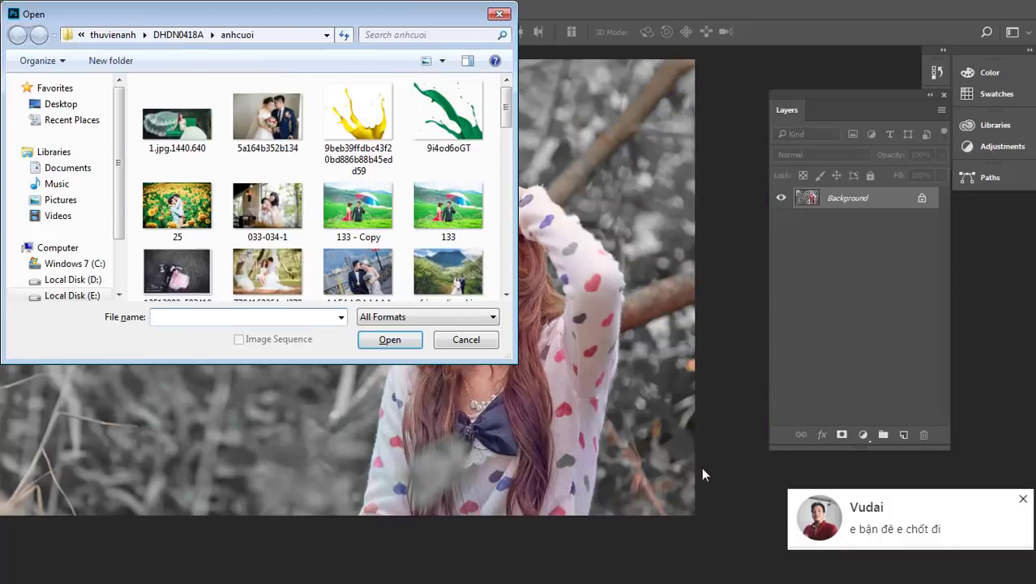
left_click(1025, 501)
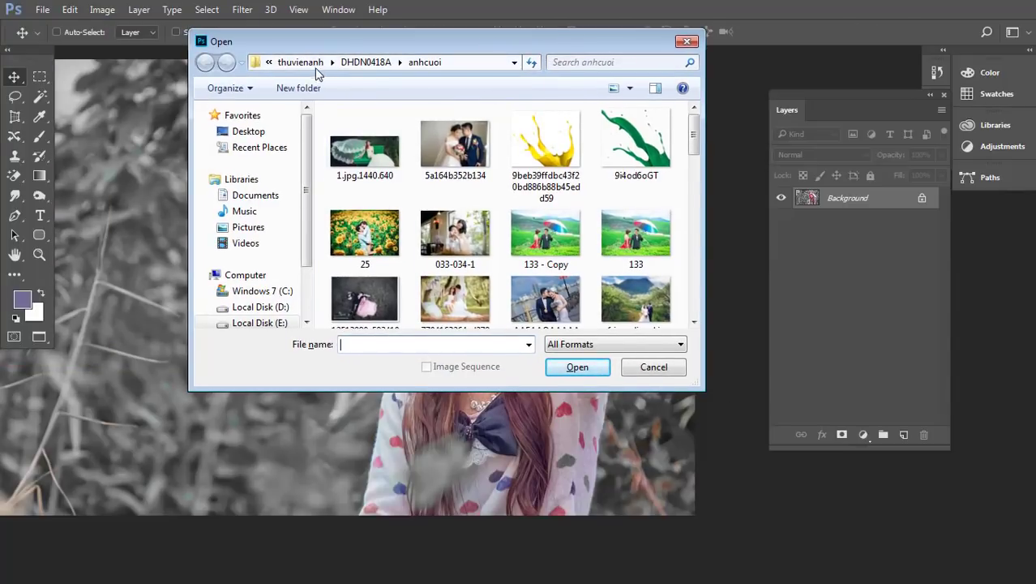
left_click(286, 322)
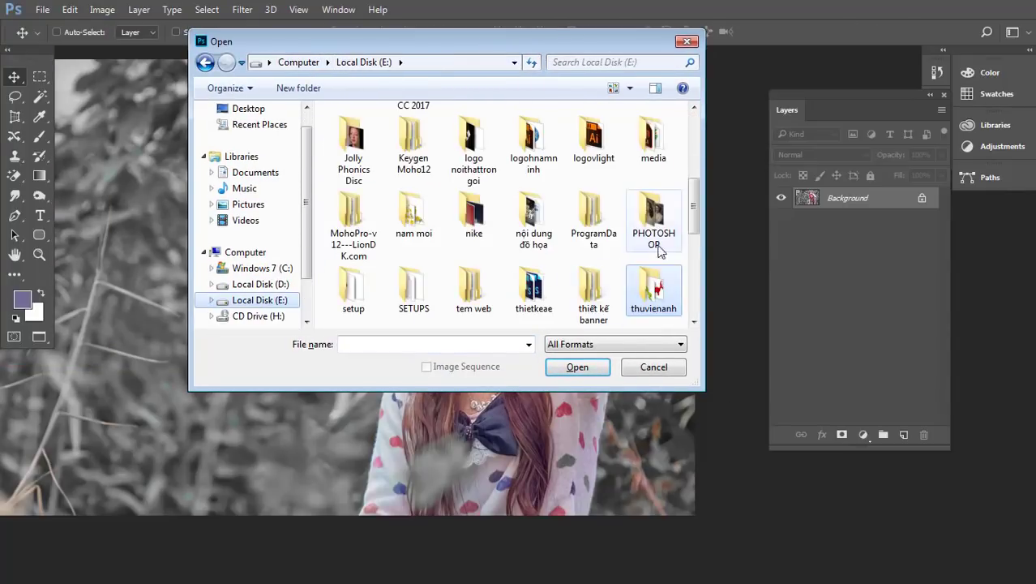
double_click(659, 228)
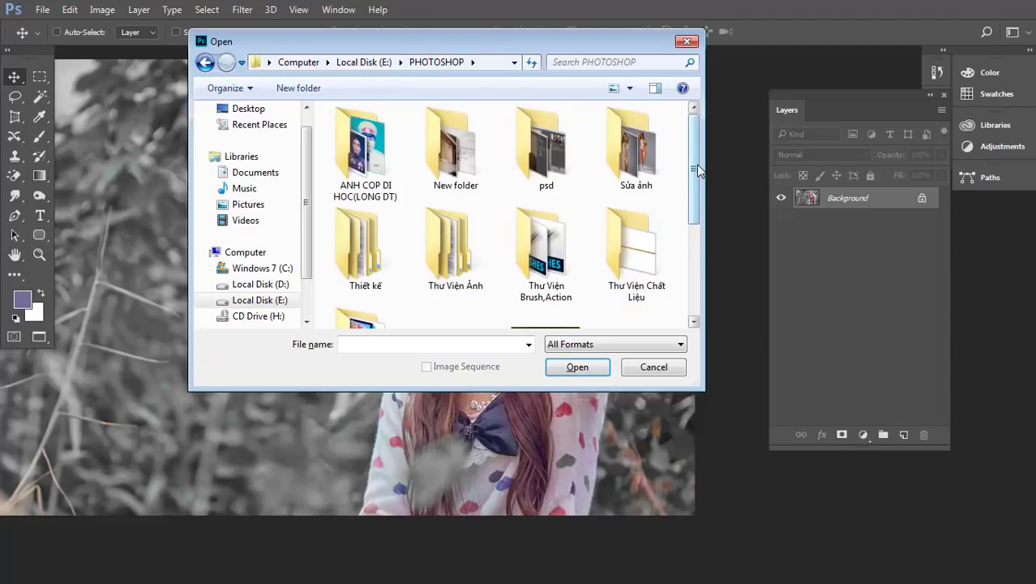
mouse_move(696, 166)
left_mouse_down()
mouse_move(696, 268)
mouse_move(696, 151)
left_mouse_up()
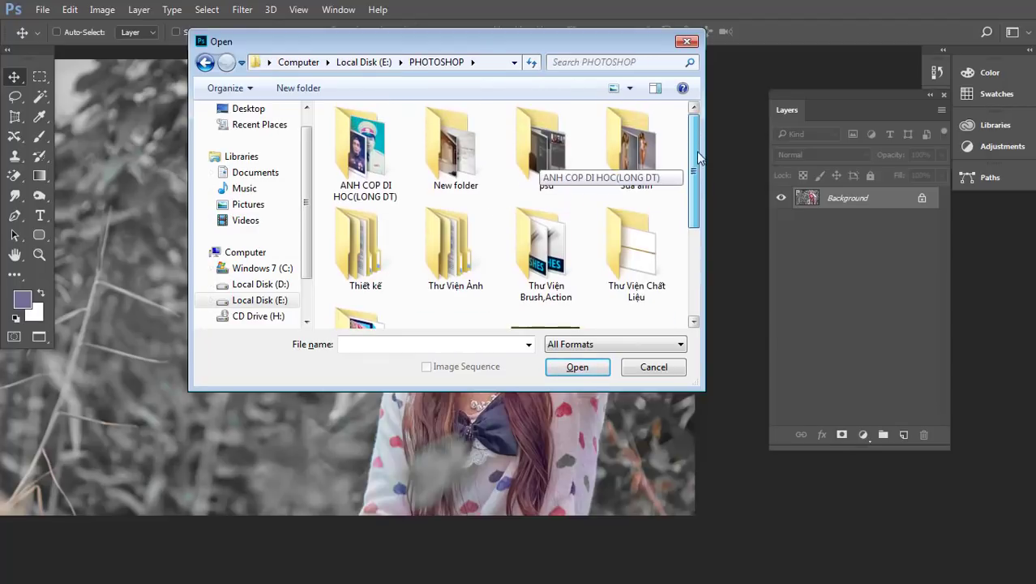
double_click(645, 157)
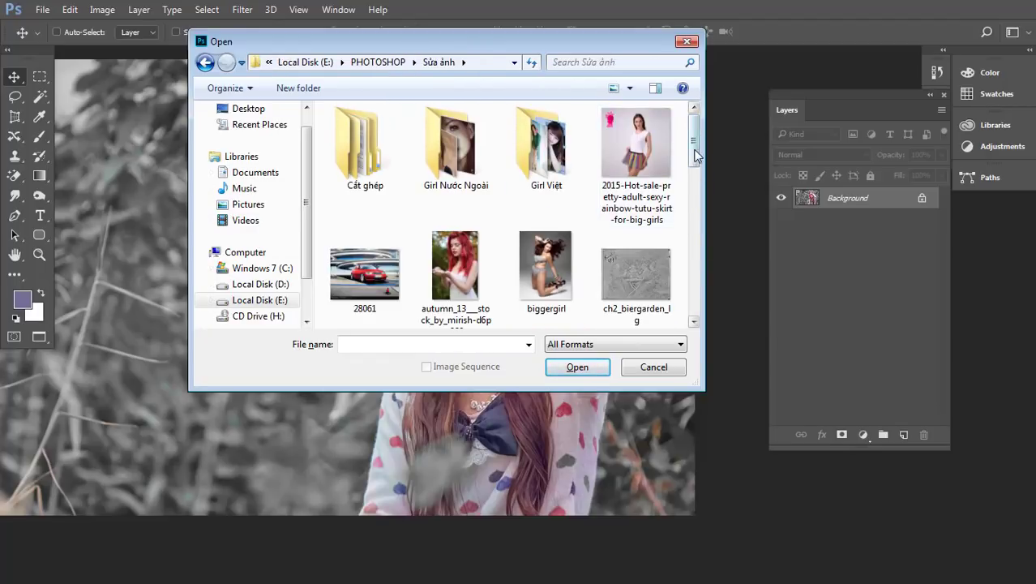
scroll(696, 154, "down", 3)
left_click(365, 121)
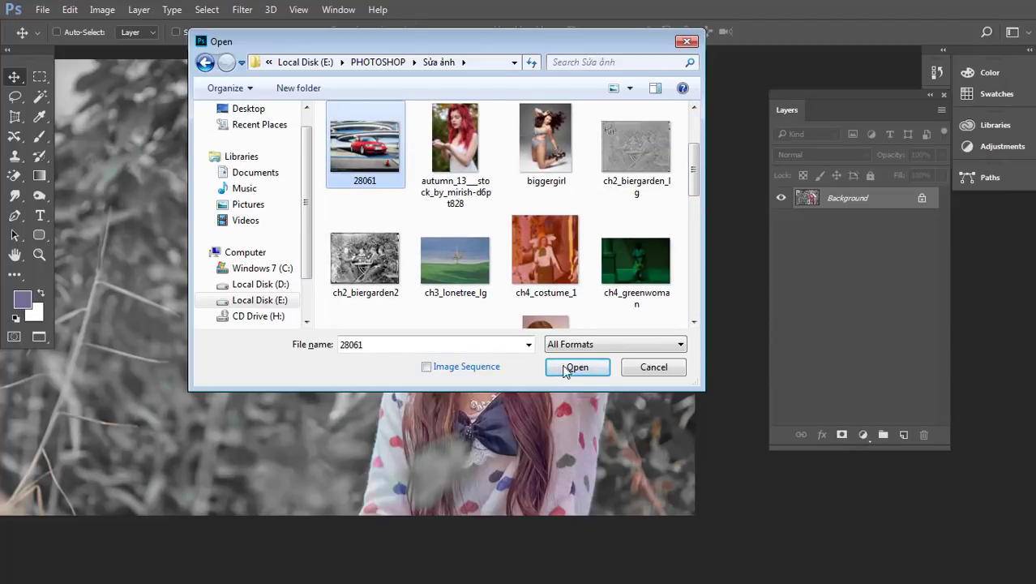
left_click(571, 364)
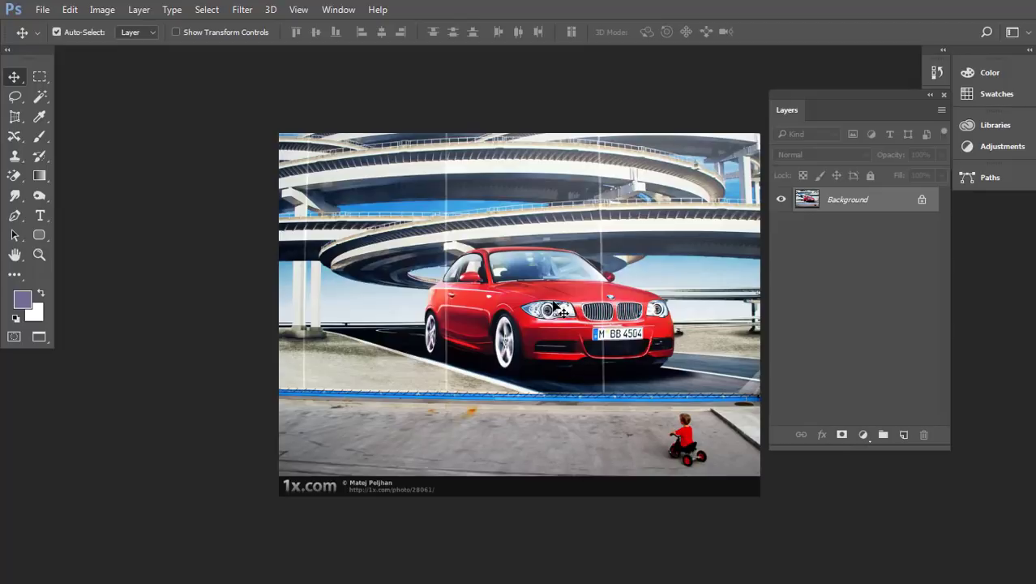
Try Hue +180 on the Master range of the car photo in Hue/Saturation and cancel the adjustment
key("ctrl+u")
left_click_drag(823, 144, 933, 148)
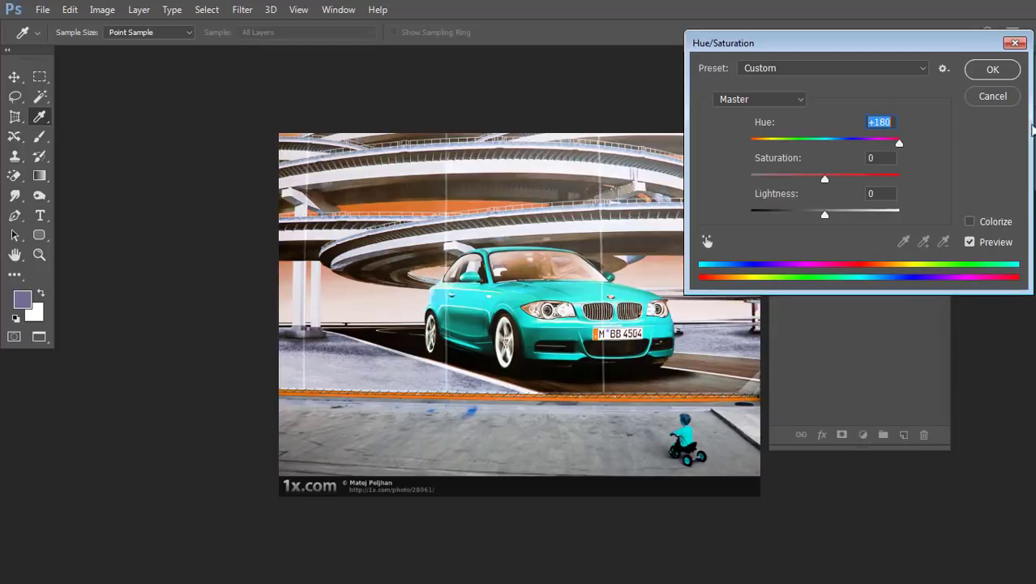
left_click(993, 95)
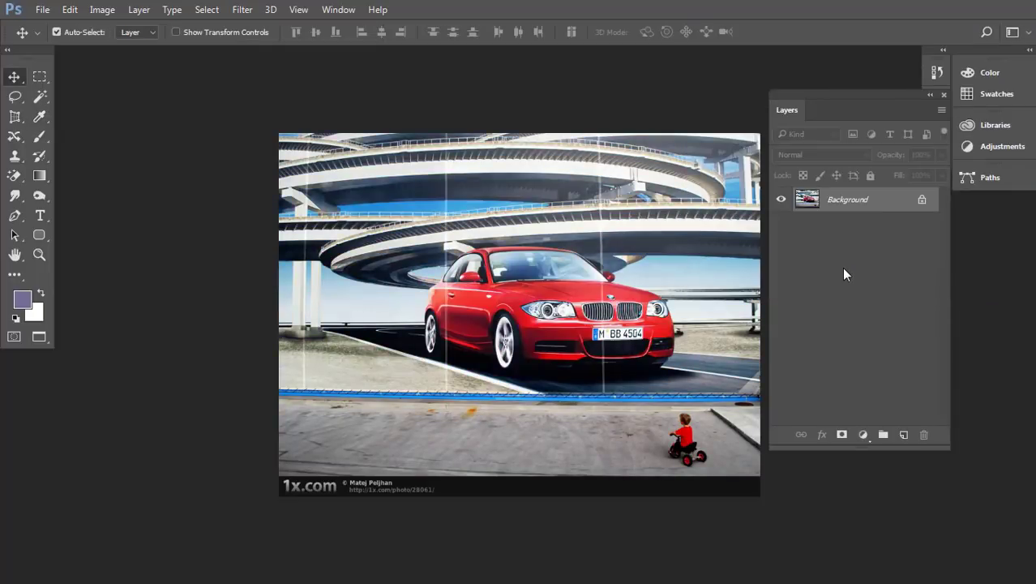
Duplicate the car photo's Background layer and try Hue +180 on the Reds range sampled from the car body, cancelling the adjustment
key("ctrl+j")
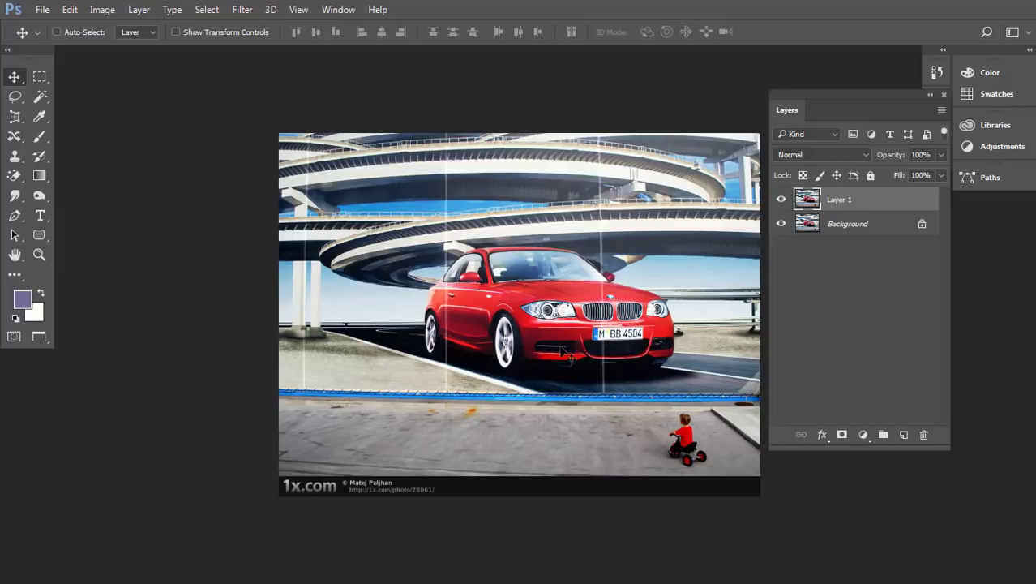
key("ctrl+u")
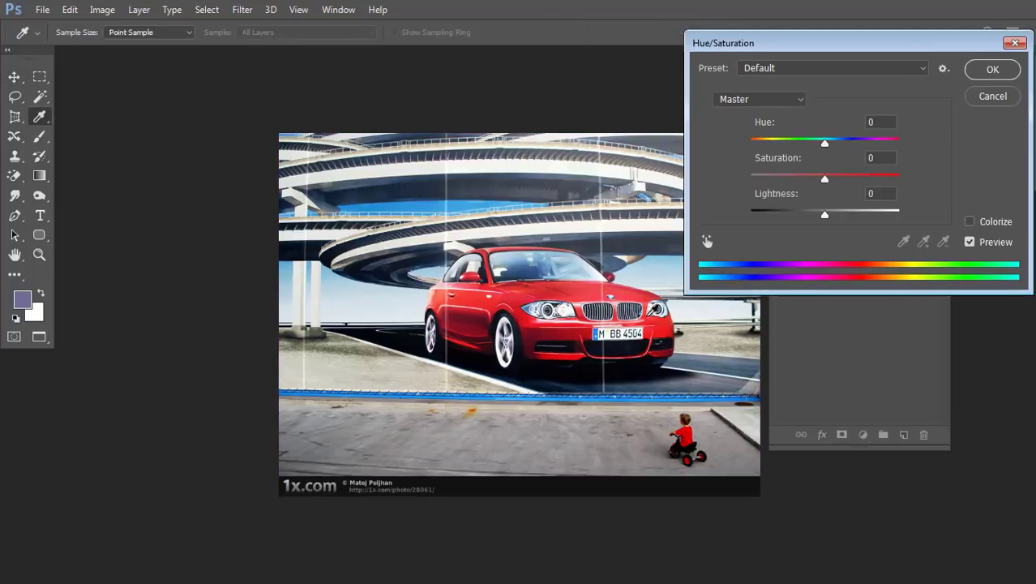
left_click(708, 240)
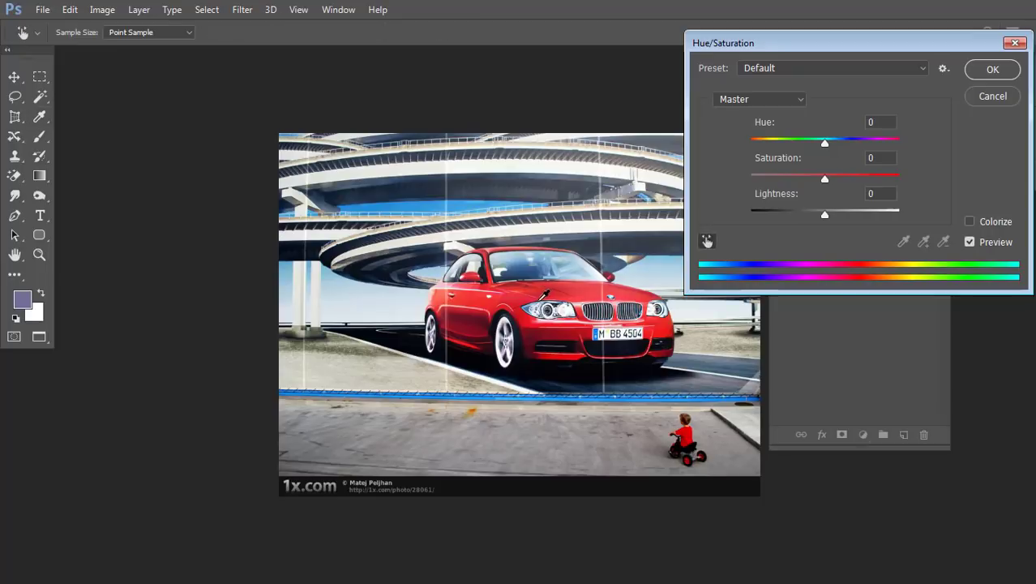
left_click(533, 290)
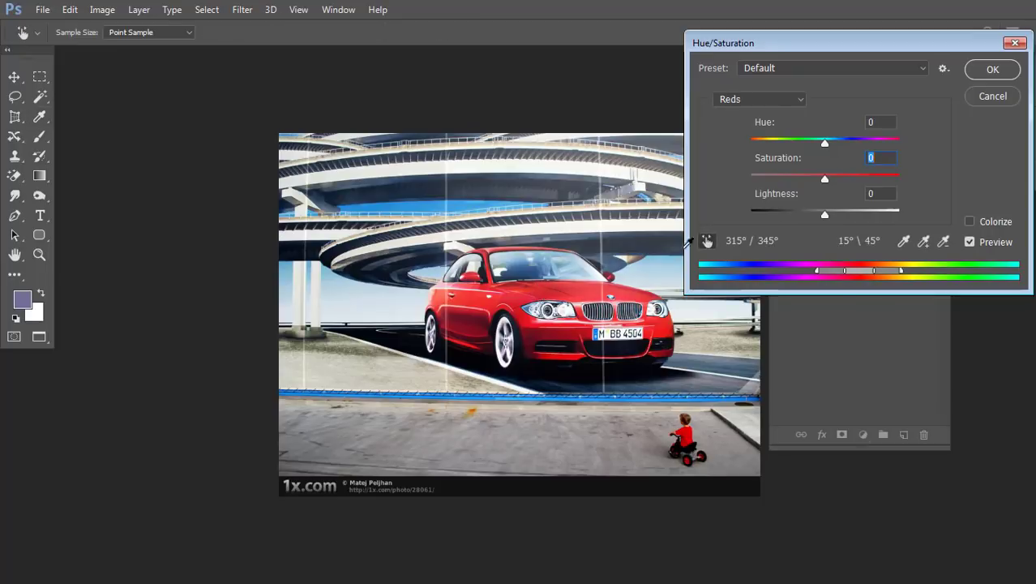
left_click_drag(824, 146, 968, 137)
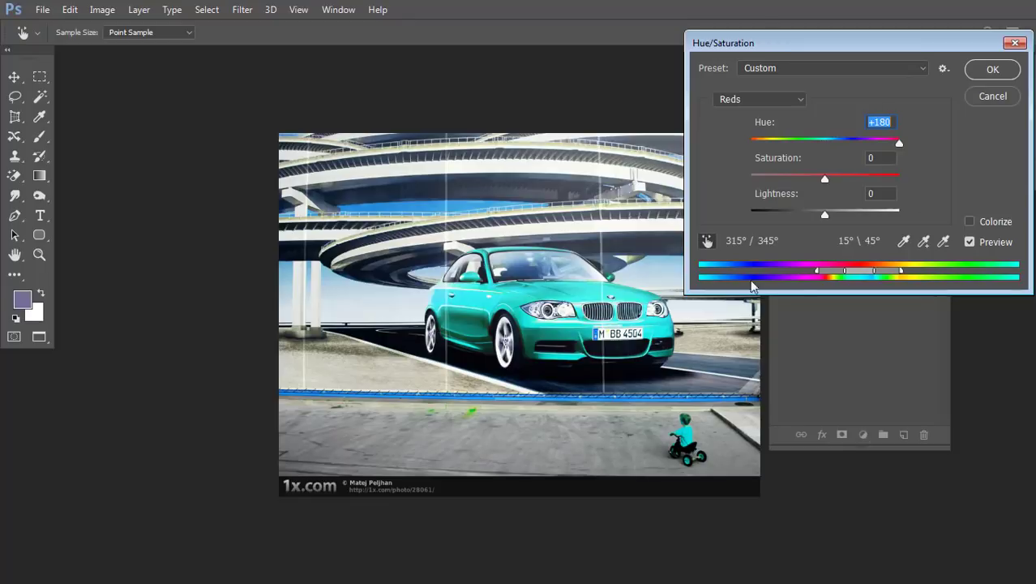
left_click(991, 96)
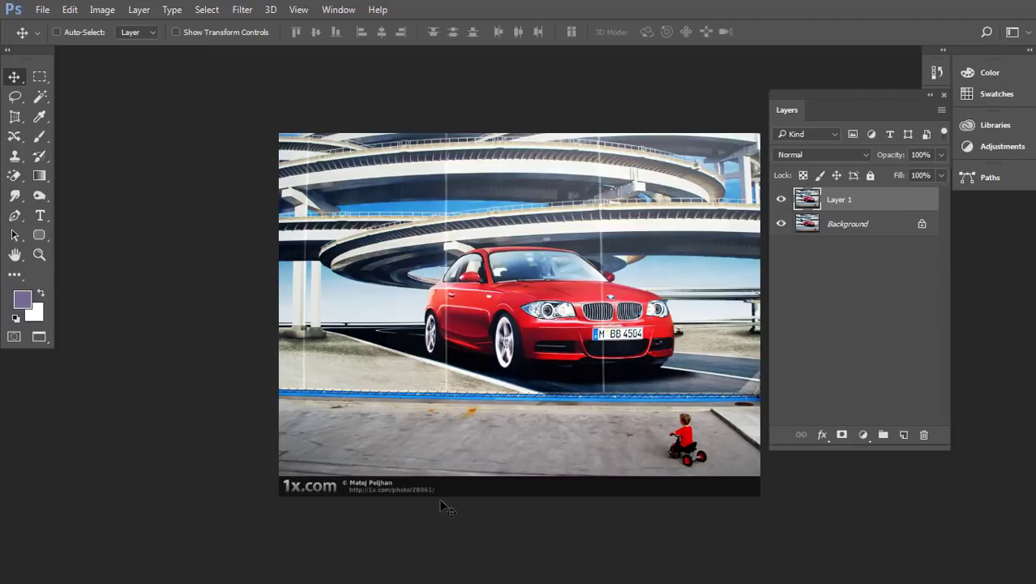
Lasso loosely around the child on the tricycle and invert the selection so that everything else is selected
key("l")
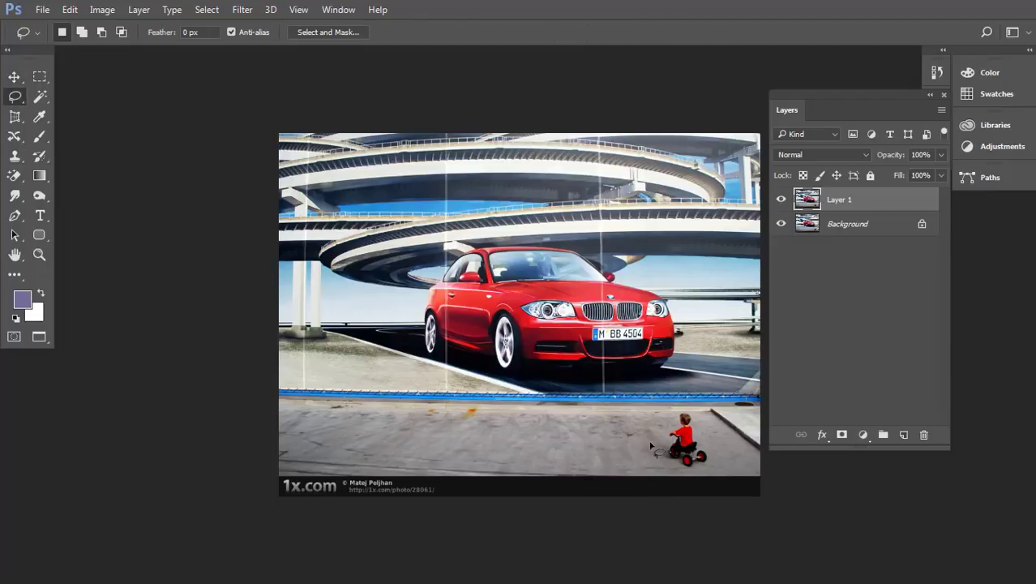
mouse_move(638, 459)
left_mouse_down()
mouse_move(677, 411)
mouse_move(711, 411)
mouse_move(737, 436)
mouse_move(739, 460)
mouse_move(717, 468)
mouse_move(639, 460)
left_mouse_up()
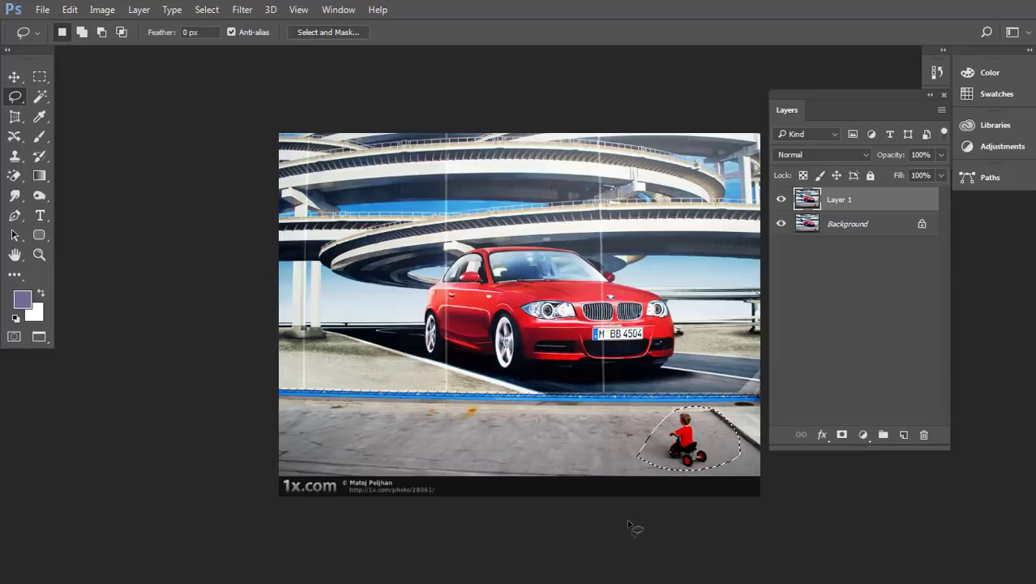
key("ctrl+shift+i")
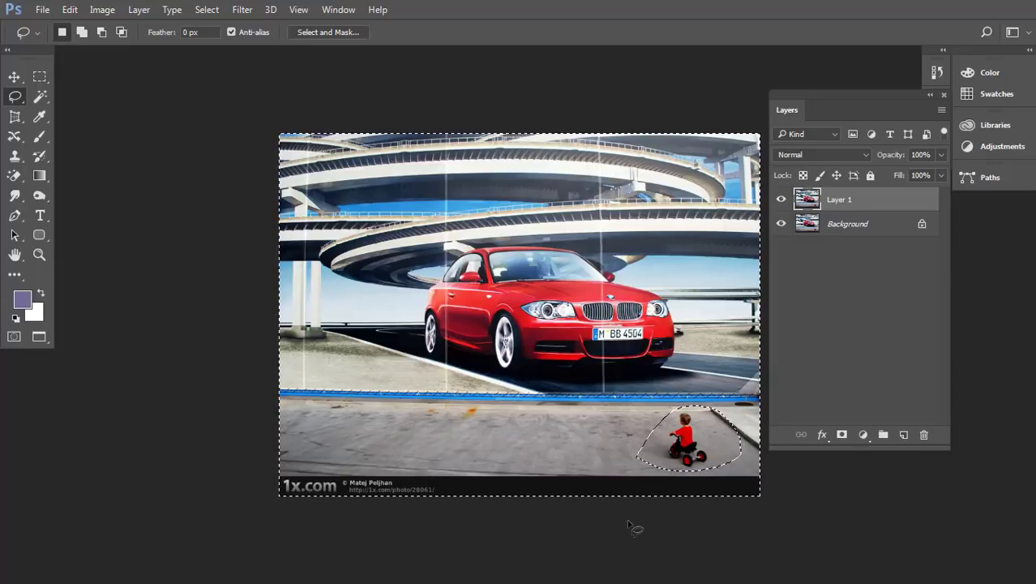
Apply Hue +180 to the Reds range sampled from the car body in Hue/Saturation, and clear the selection
key("ctrl+u")
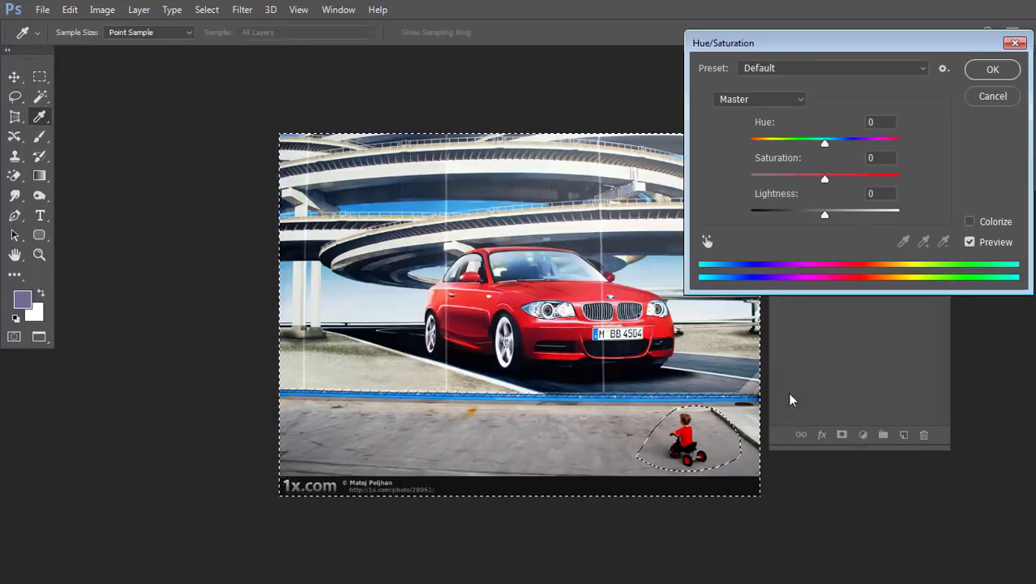
left_click(707, 241)
left_click(588, 292)
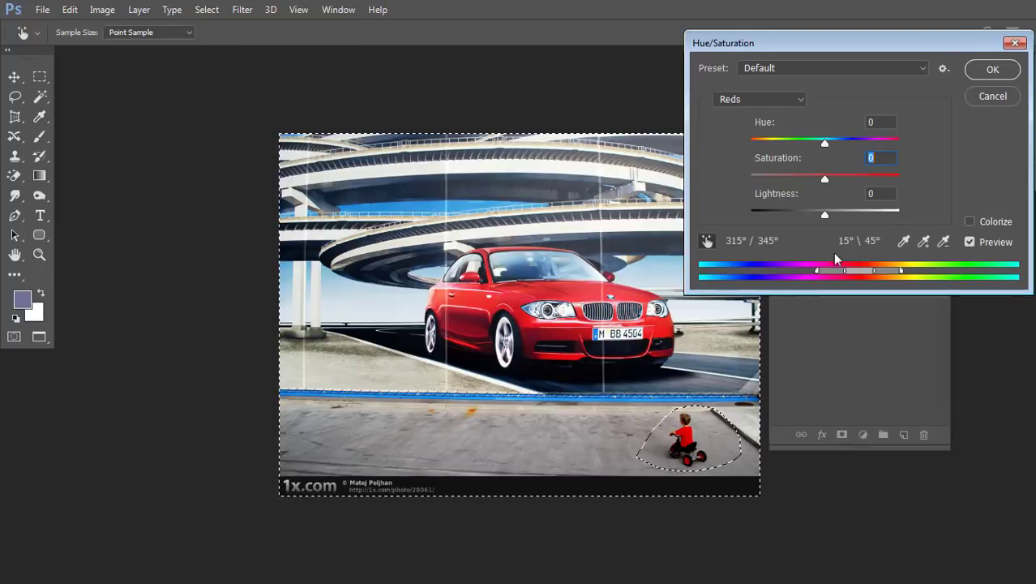
left_click(826, 143)
left_click(898, 142)
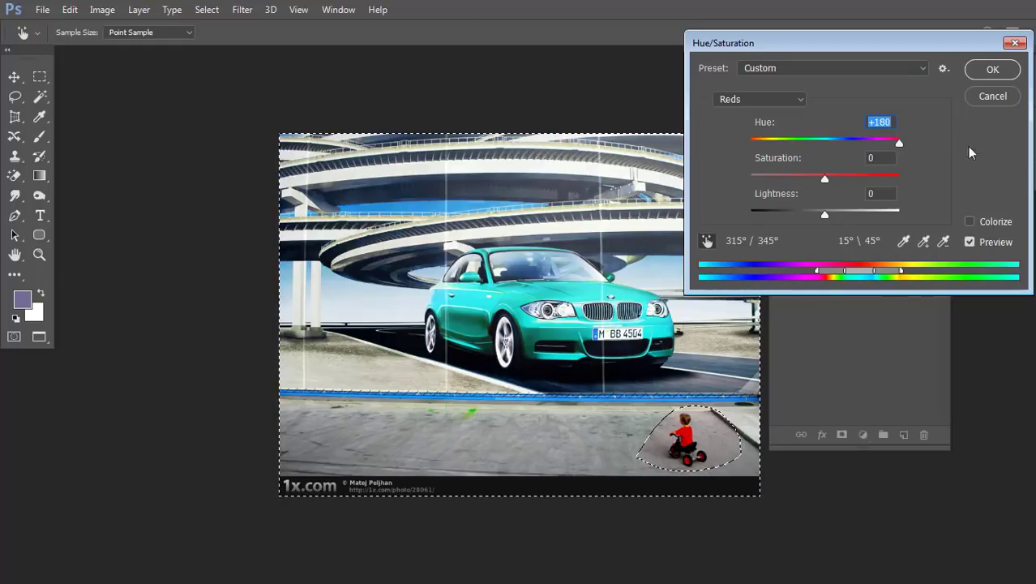
left_click(992, 69)
key("ctrl+d")
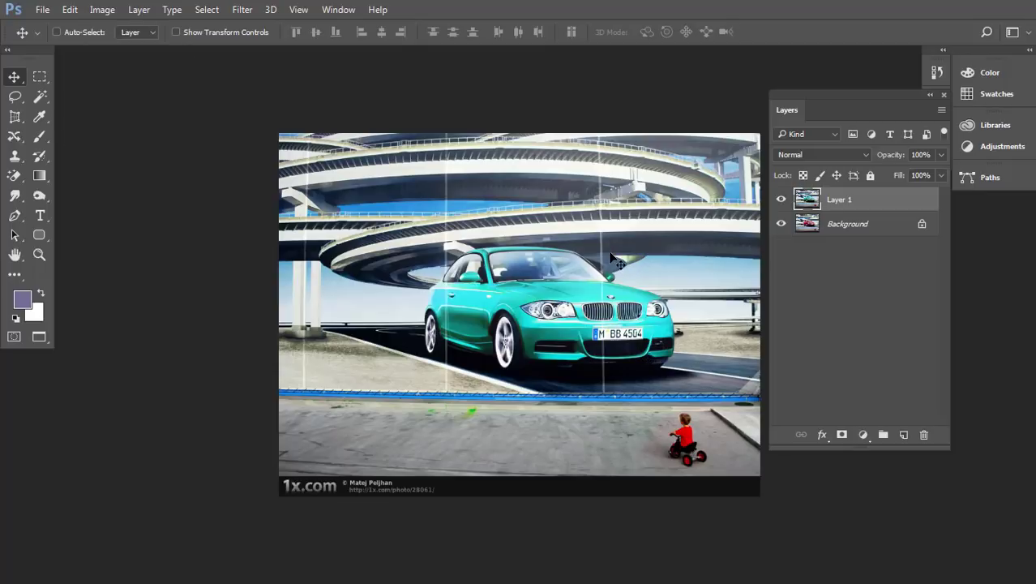
Return to the standard screen mode and close the recoloured car image 28061.jpg without saving
key("f")
key("f")
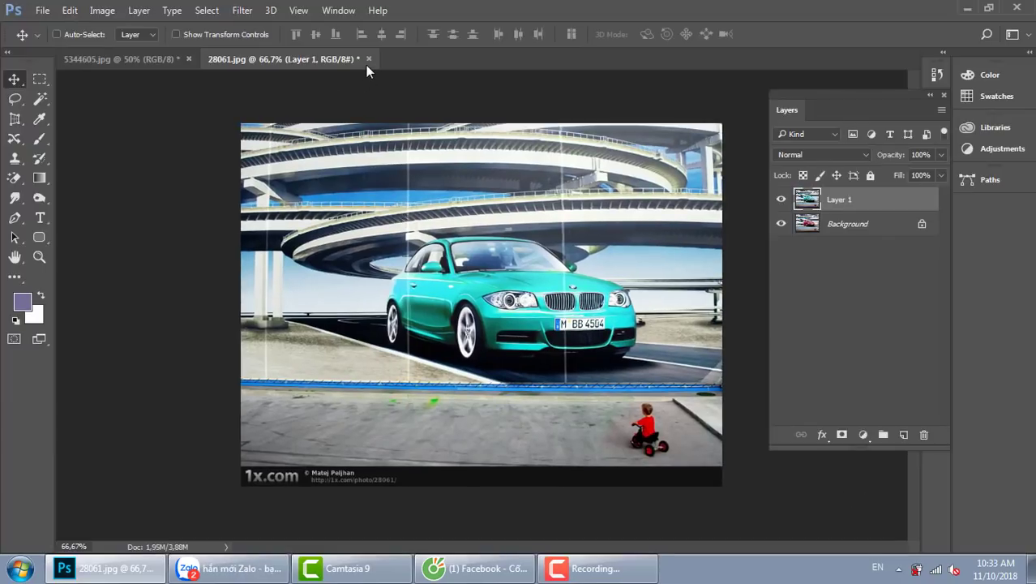
left_click(367, 59)
left_click(531, 227)
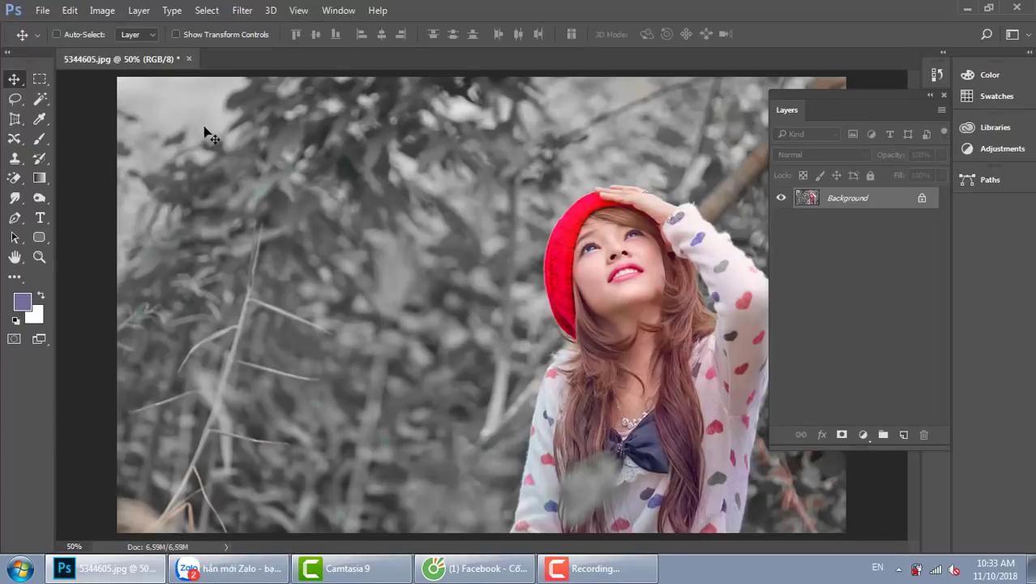
Undo the last colour adjustment on the 5344605.jpg portrait
left_click(102, 10)
mouse_move(109, 49)
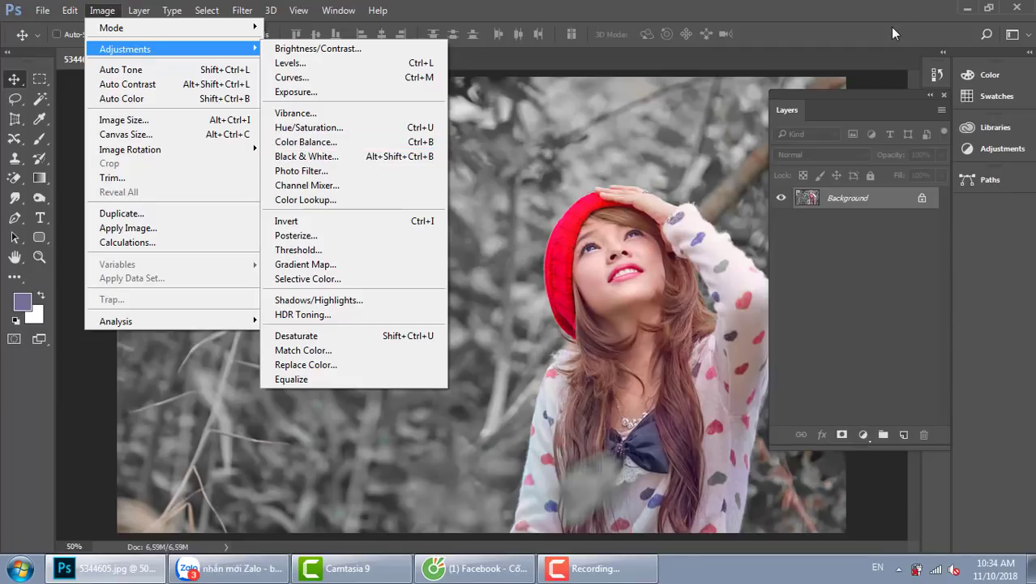
left_click(885, 30)
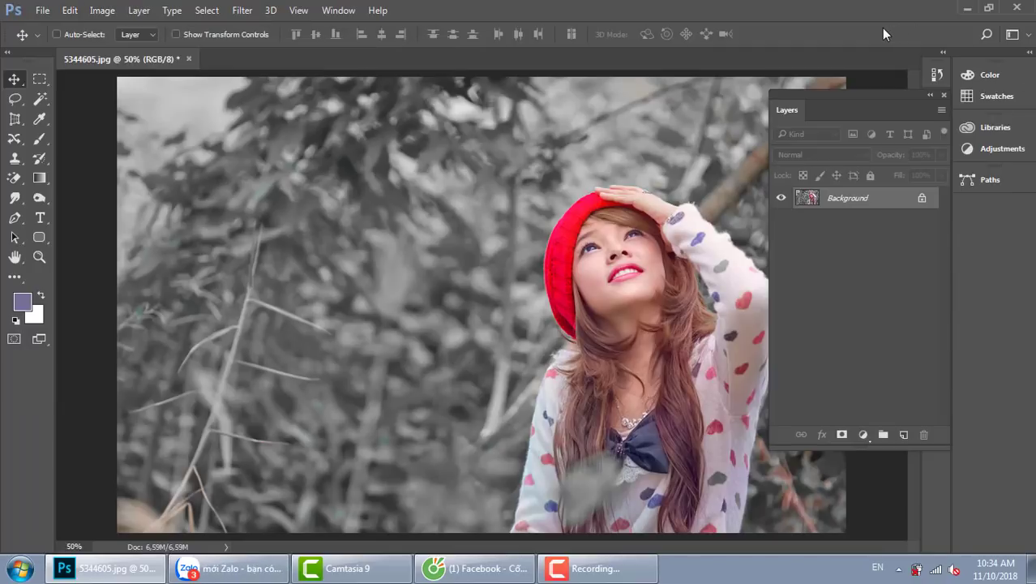
key("ctrl+z")
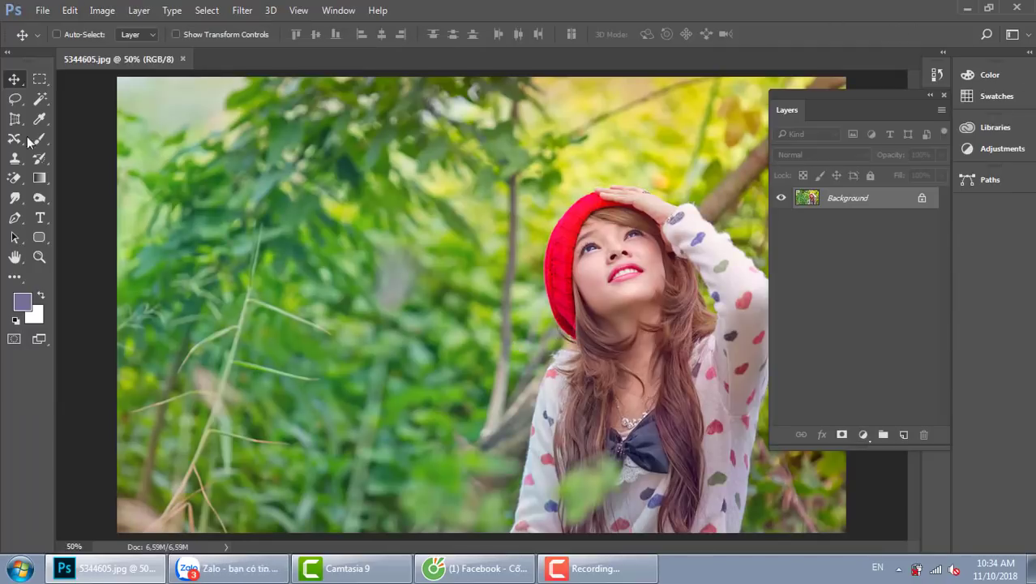
Try +33 on the Cyan–Red midtones of the portrait in Color Balance, compare the preview, and reset the values
left_click(102, 10)
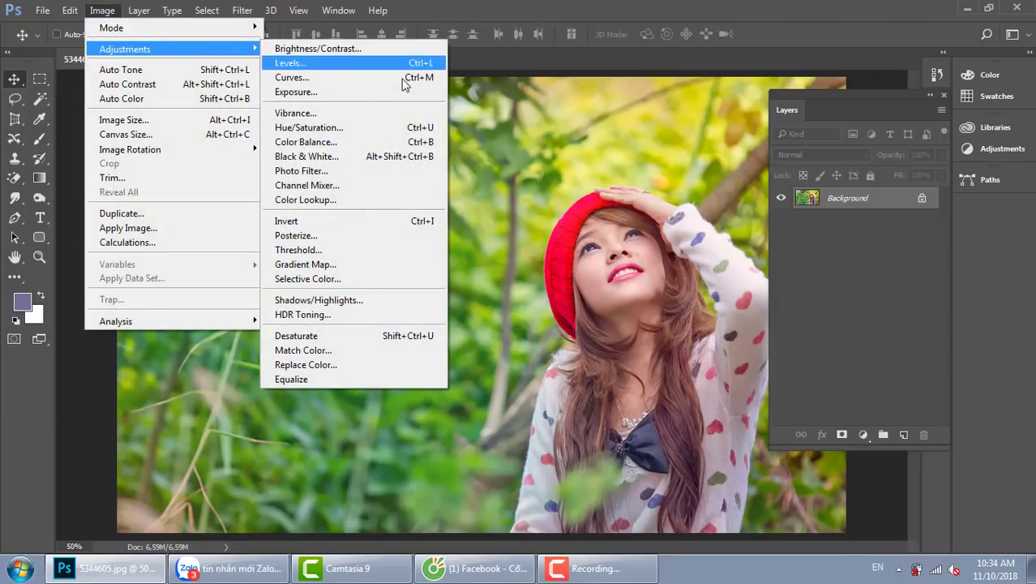
left_click(421, 144)
left_click_drag(311, 168, 451, 127)
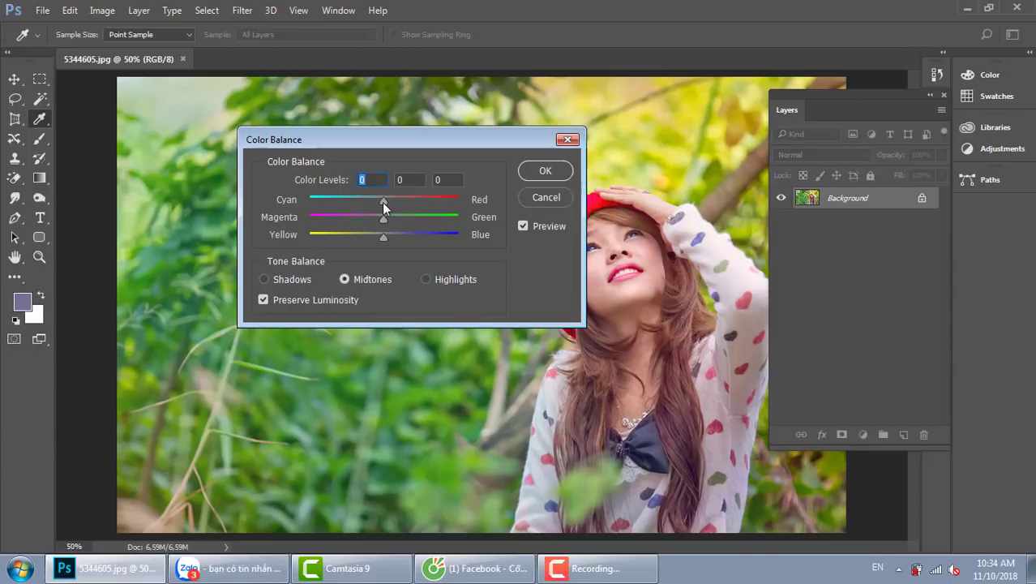
left_click_drag(404, 198, 408, 198)
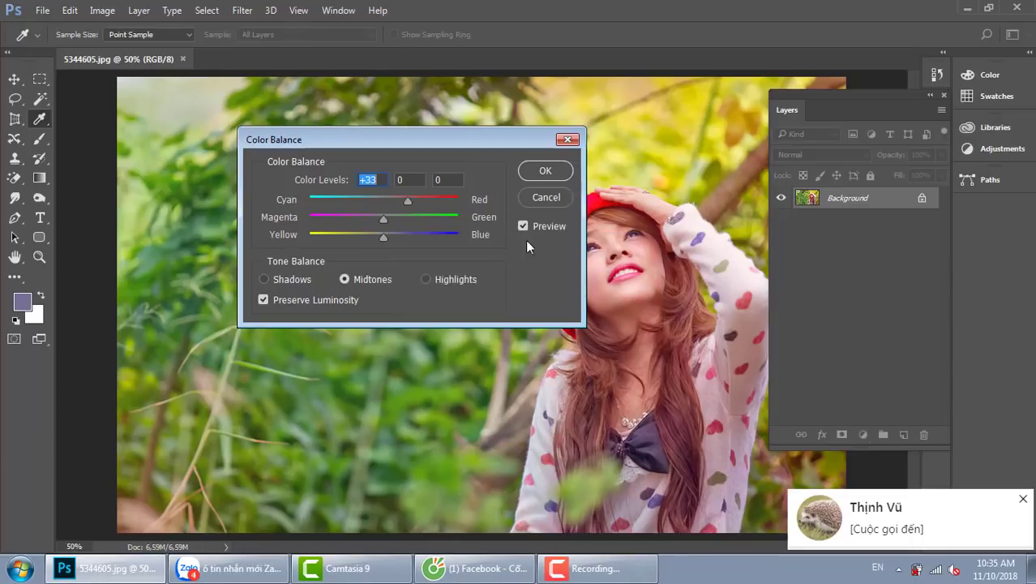
left_click(523, 225)
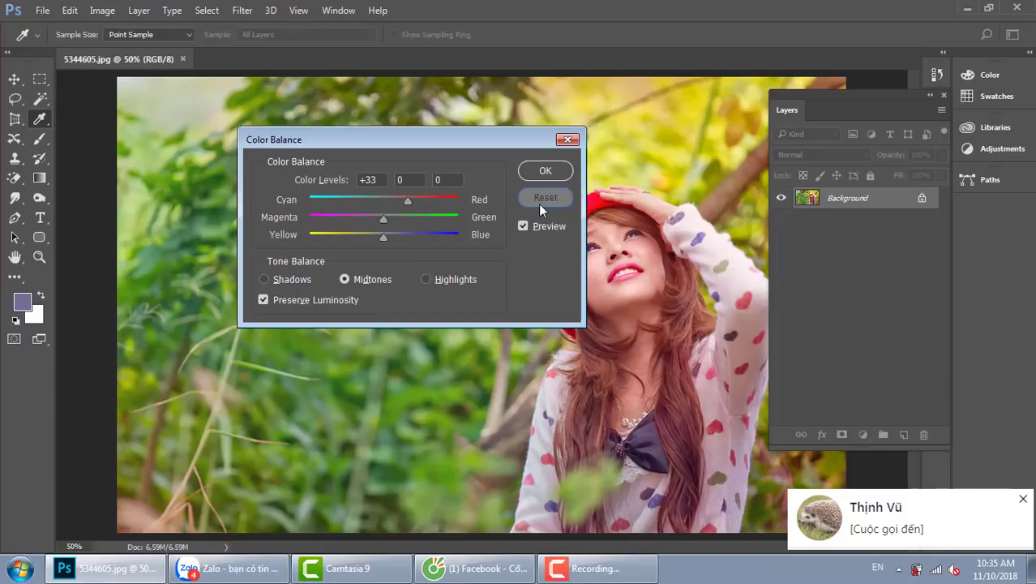
left_click(538, 204, "alt")
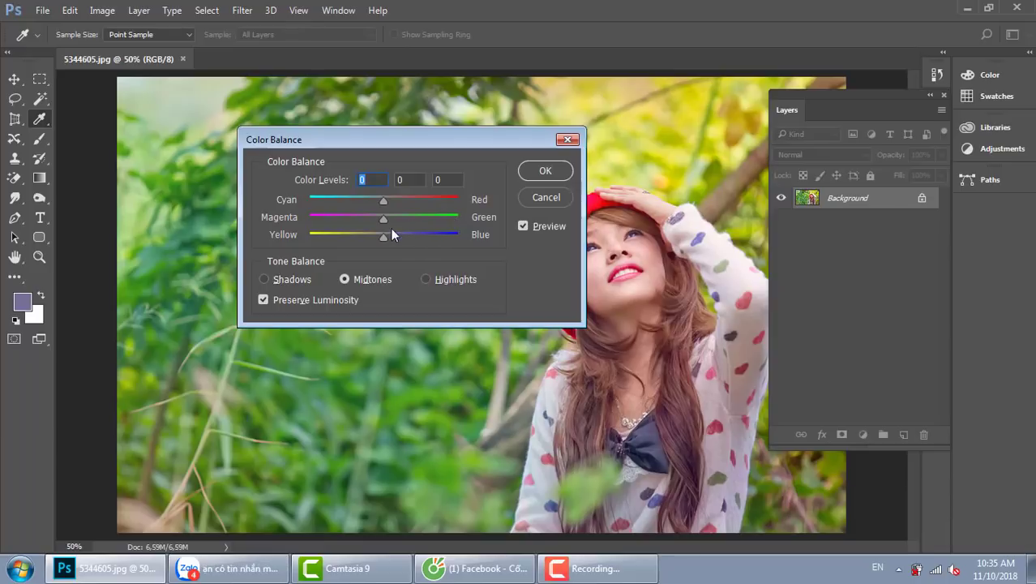
Try +58 on the Magenta–Green midtones in Color Balance, compare with the original, and reset the values
left_click_drag(386, 217, 426, 213)
left_click(523, 227)
left_click(523, 227)
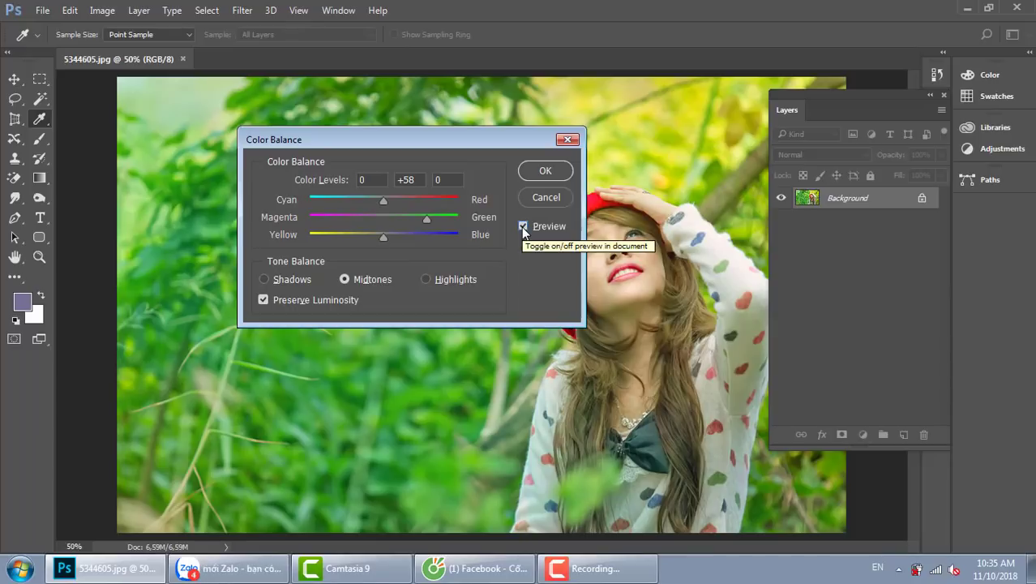
left_click(546, 197, "alt")
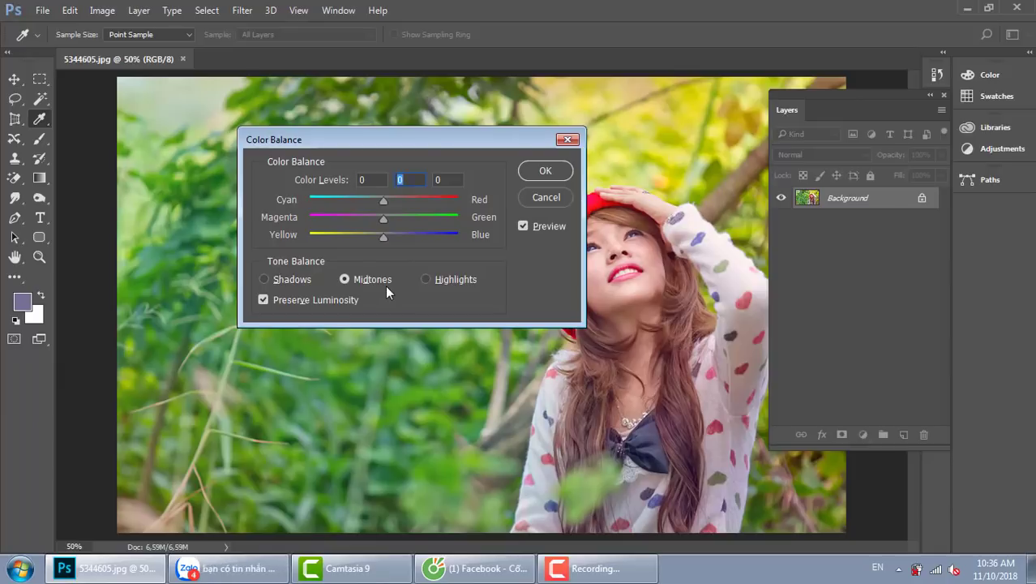
Try -46 on the Magenta–Green highlights in Color Balance, compare with the original, and reset the values
left_click(425, 278)
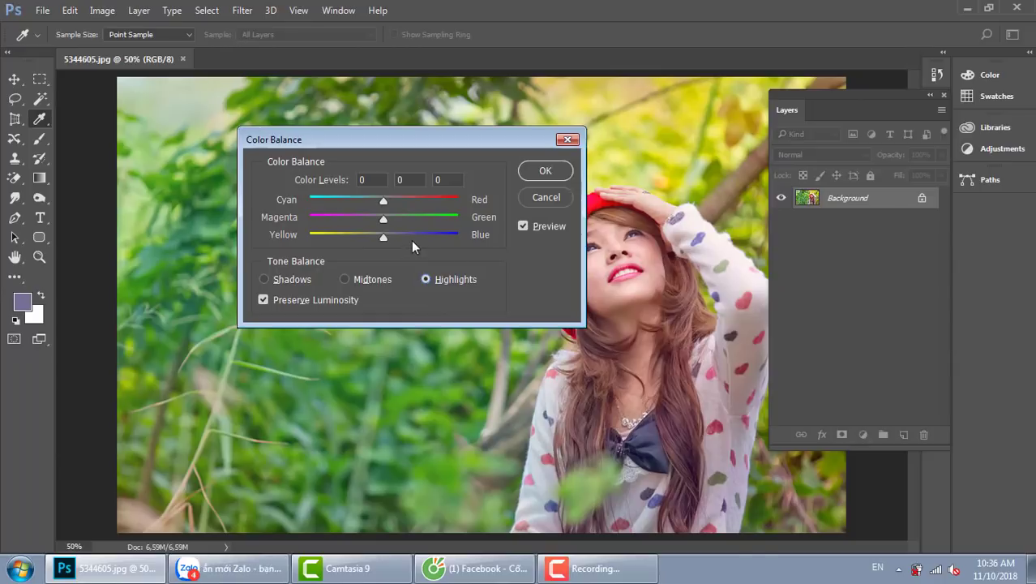
left_click_drag(385, 216, 350, 217)
left_click(524, 225)
left_click(524, 226)
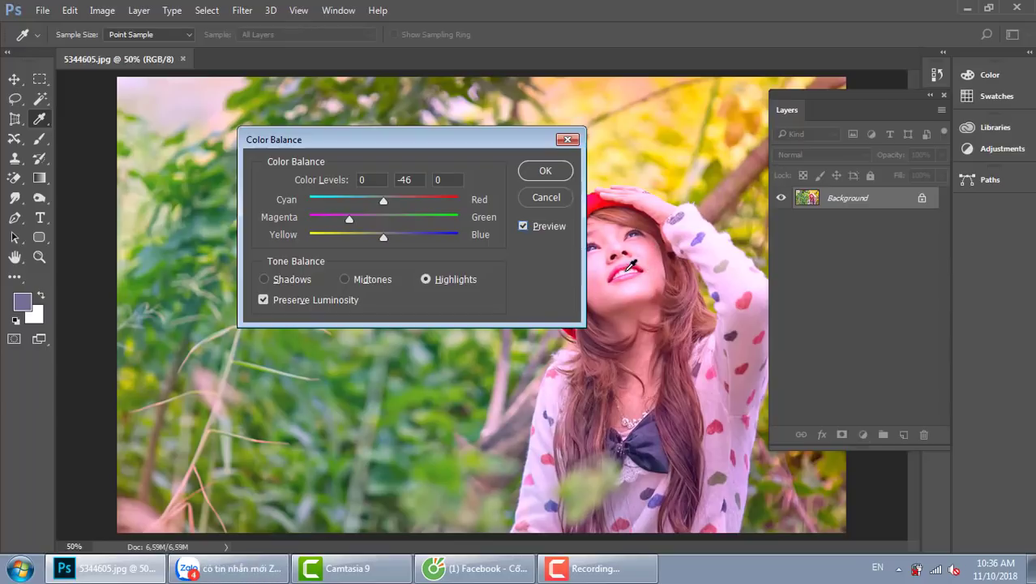
left_click(555, 198, "alt")
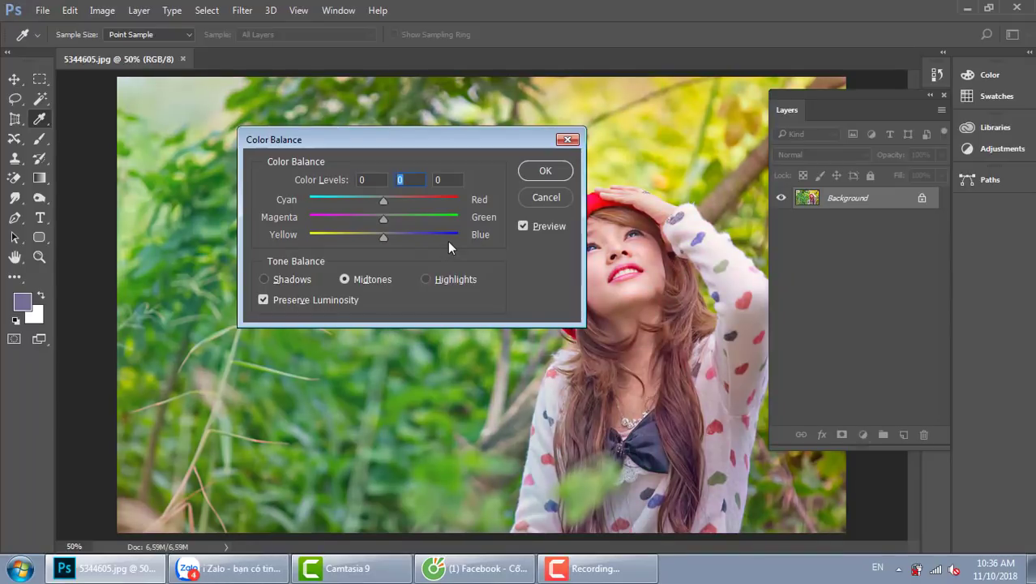
Try +38 on the Yellow–Blue shadows in Color Balance and cancel the adjustment
left_click(265, 280)
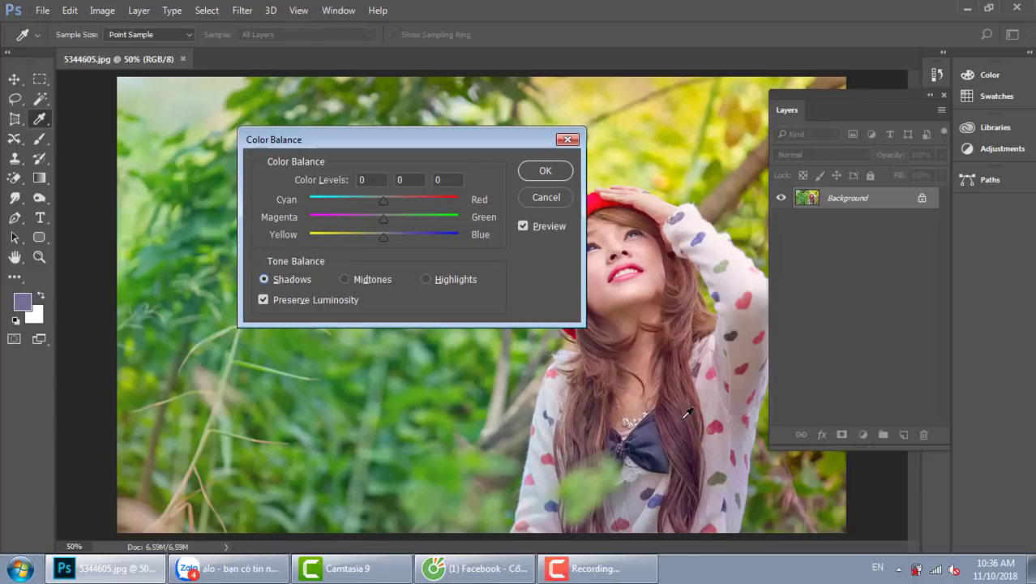
left_click_drag(386, 237, 413, 240)
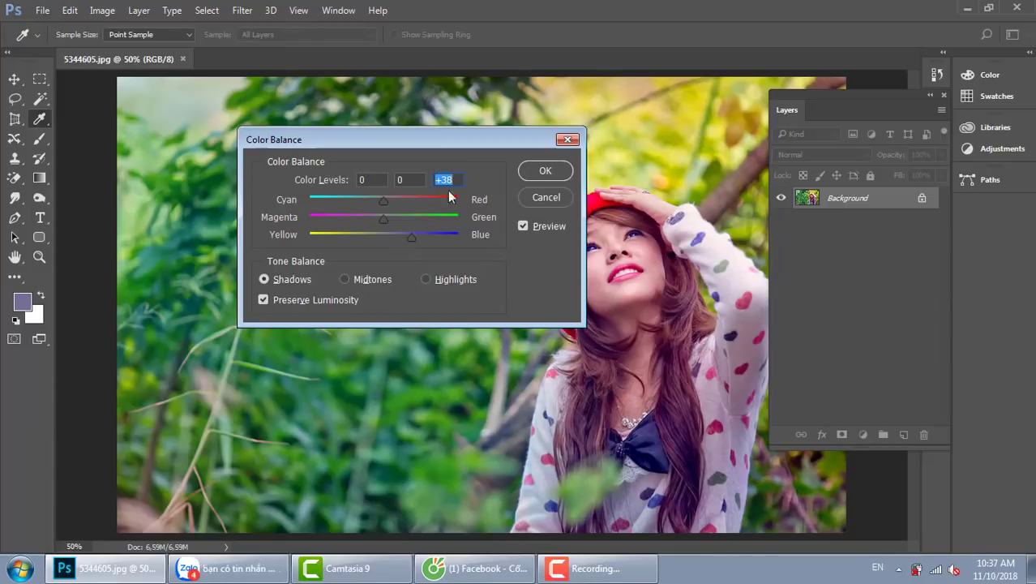
left_click(546, 197)
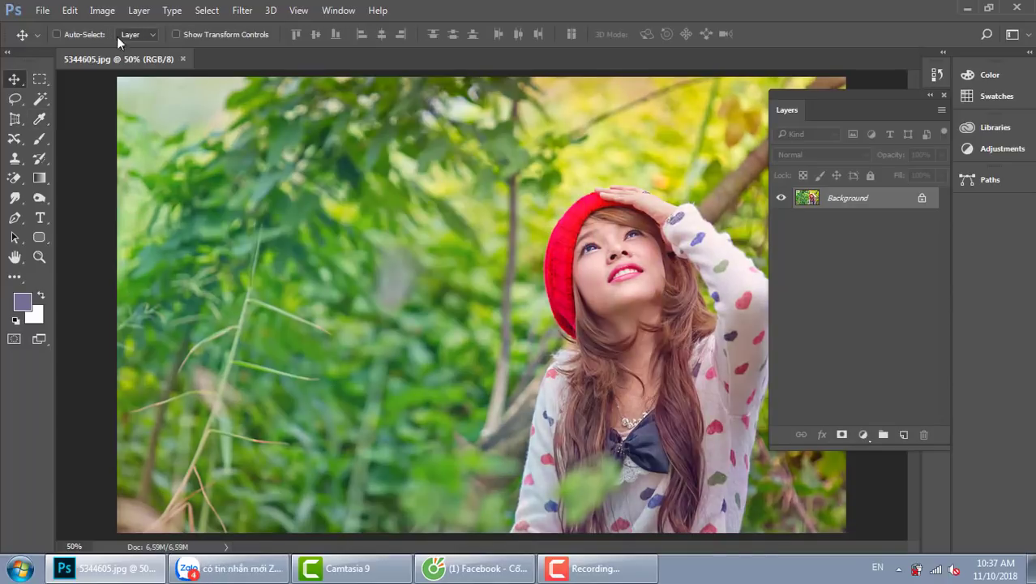
Try colorizing the portrait in Hue/Saturation with Hue 68 and 360, and cancel the adjustment
left_click(97, 11)
mouse_move(130, 57)
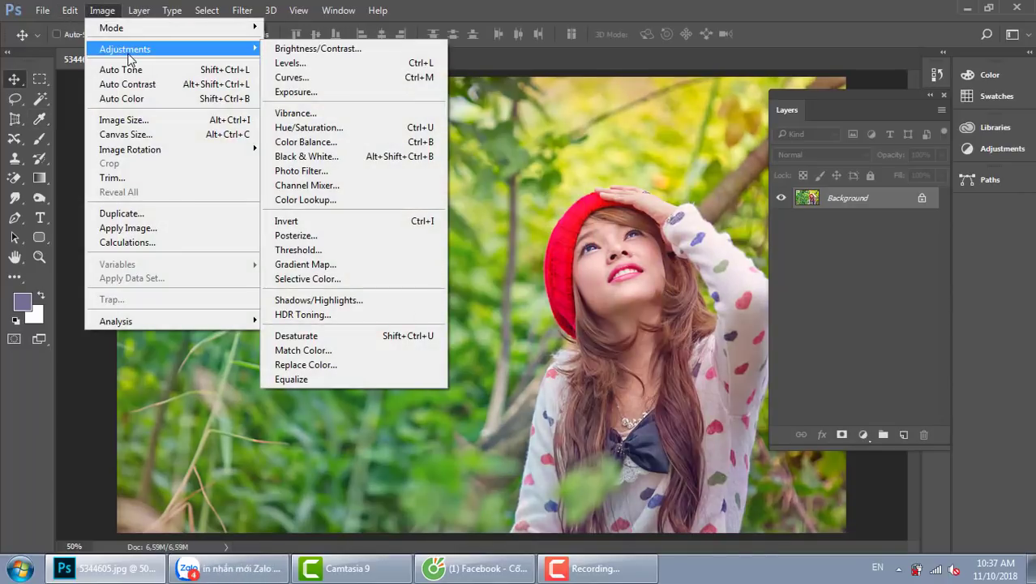
left_click(365, 127)
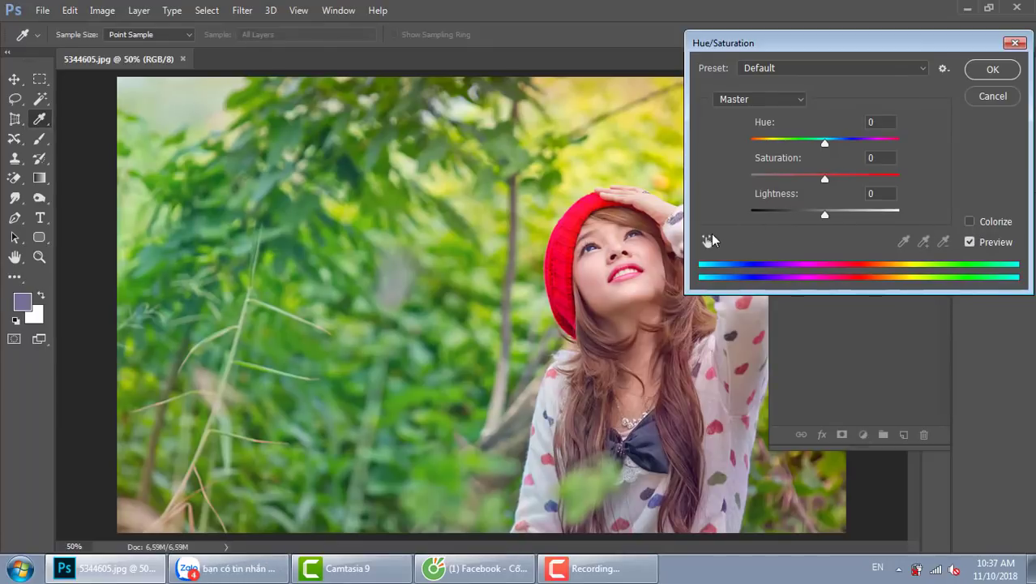
left_click(969, 221)
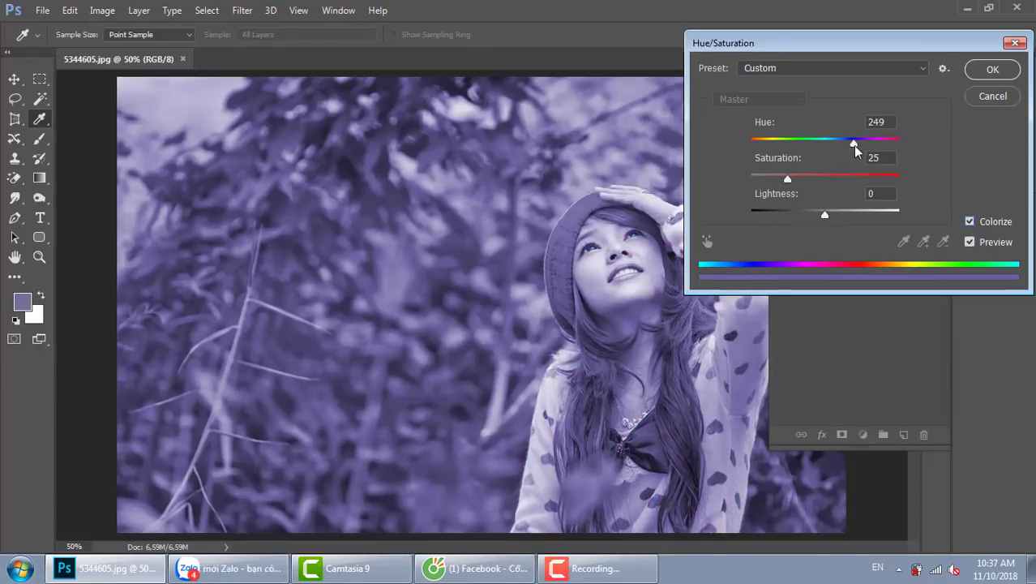
left_click_drag(853, 143, 780, 144)
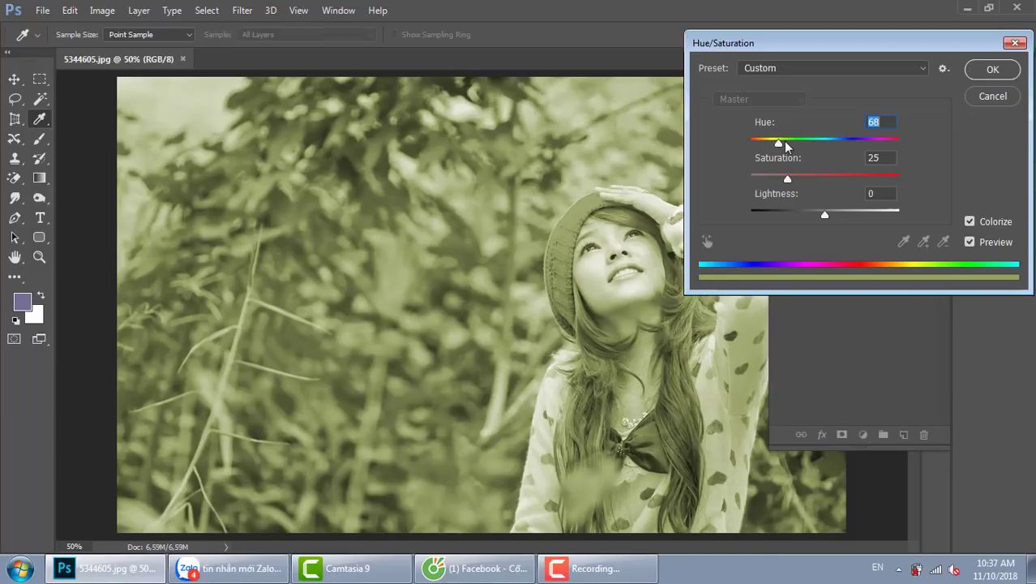
left_click_drag(783, 142, 893, 145)
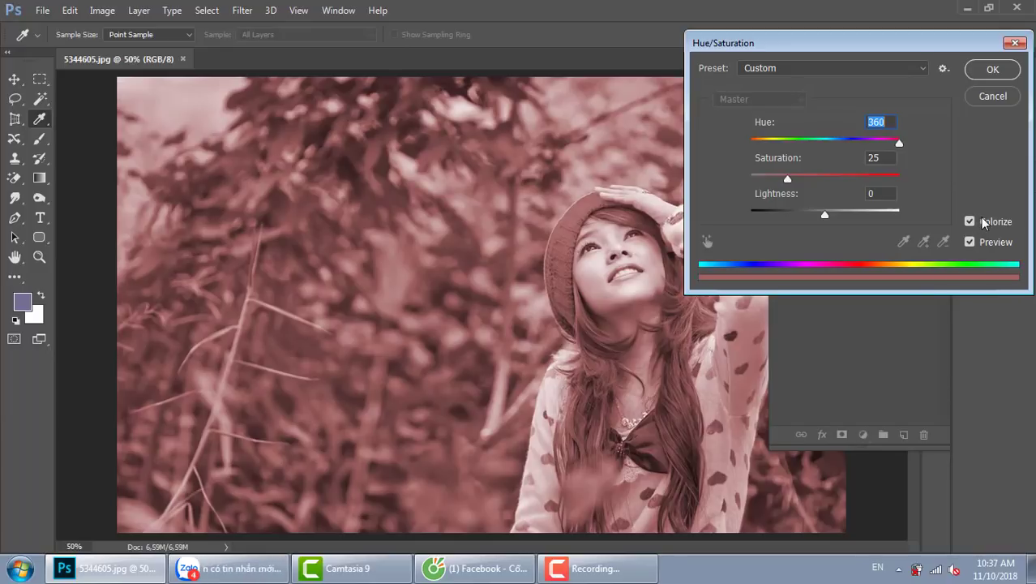
left_click(1015, 43)
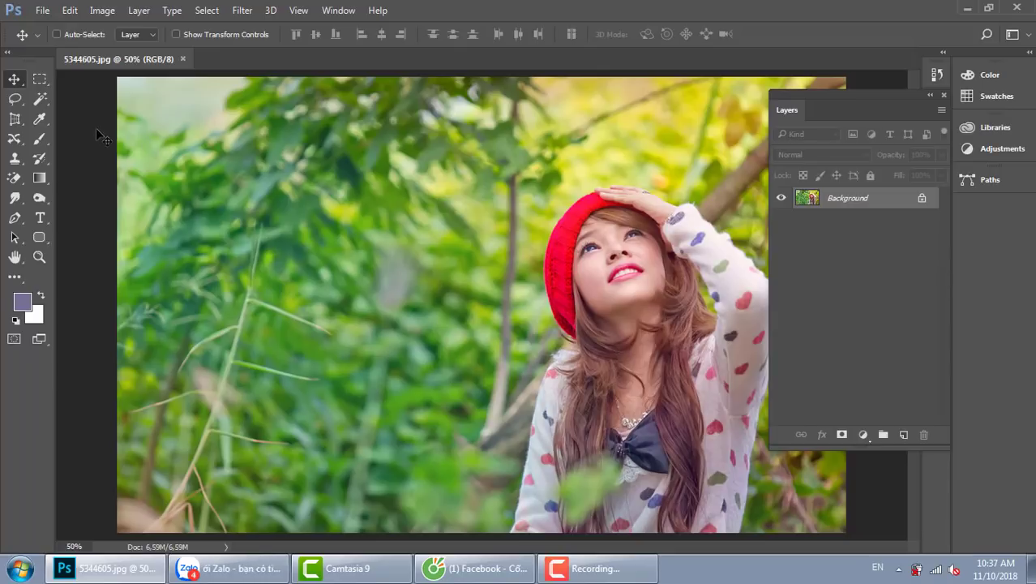
Desaturate the whole portrait to black and white
left_click(103, 10)
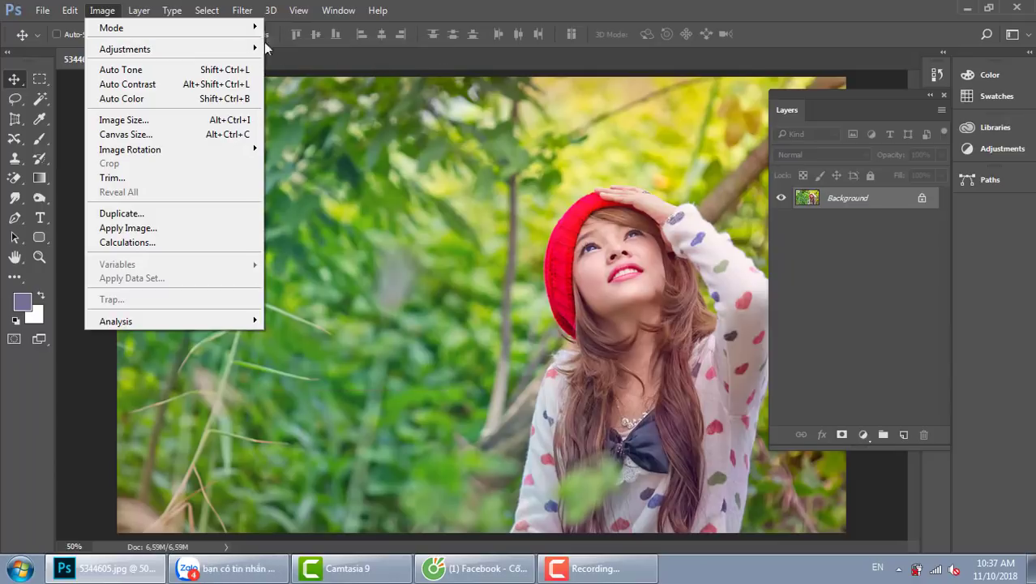
mouse_move(235, 48)
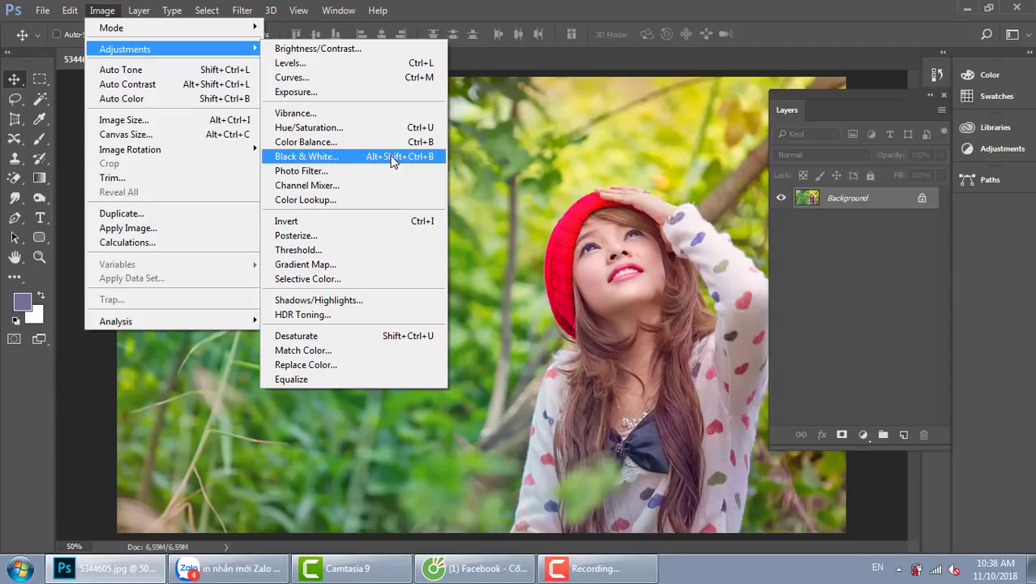
left_click(542, 156)
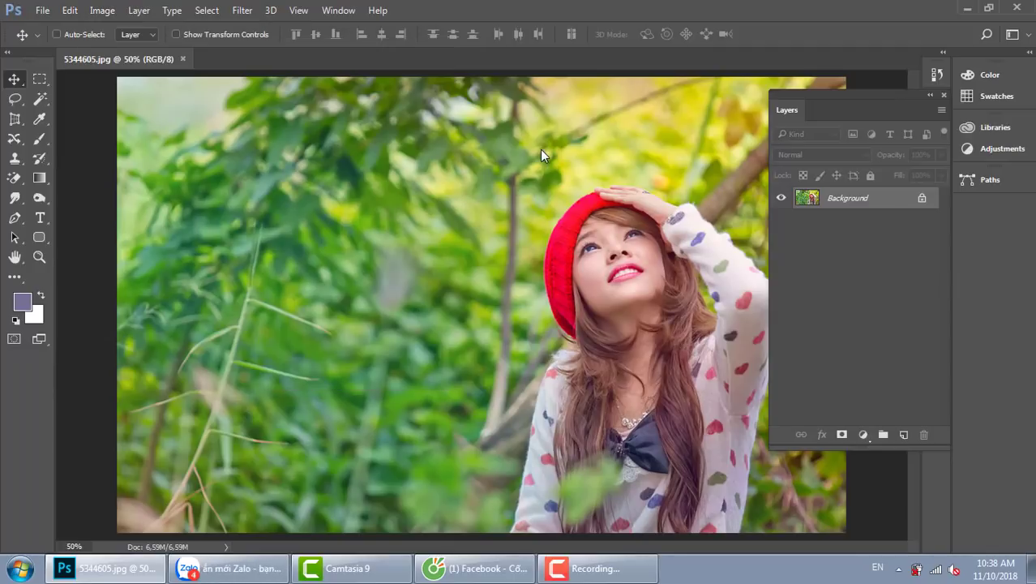
key("ctrl+shift+u")
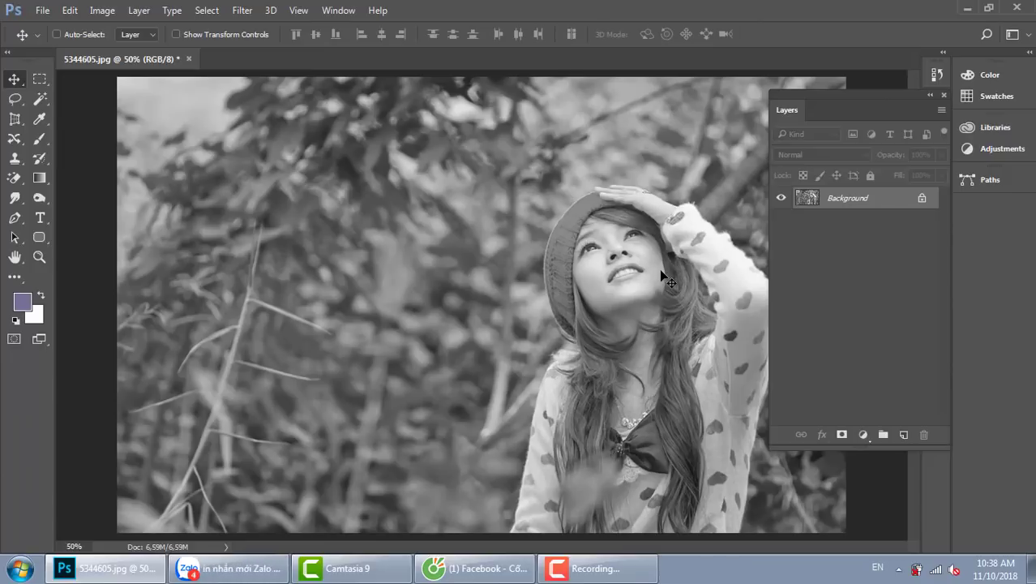
Close the desaturated portrait 5344605.jpg without saving the changes
left_click(188, 58)
key("Tab")
key("Return")
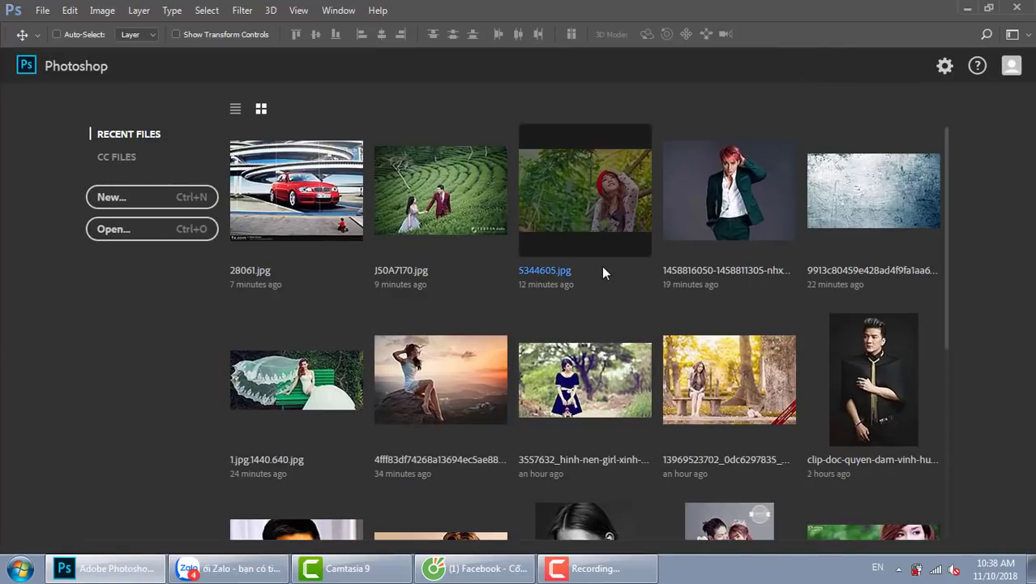
key("ctrl+o")
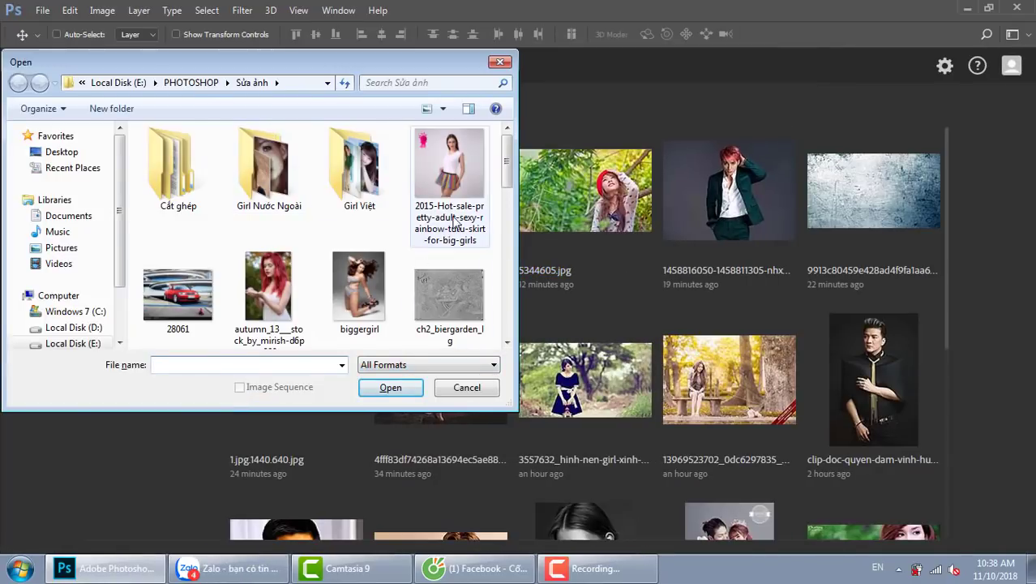
scroll(358, 166, "down", 2)
scroll(358, 166, "up", 2)
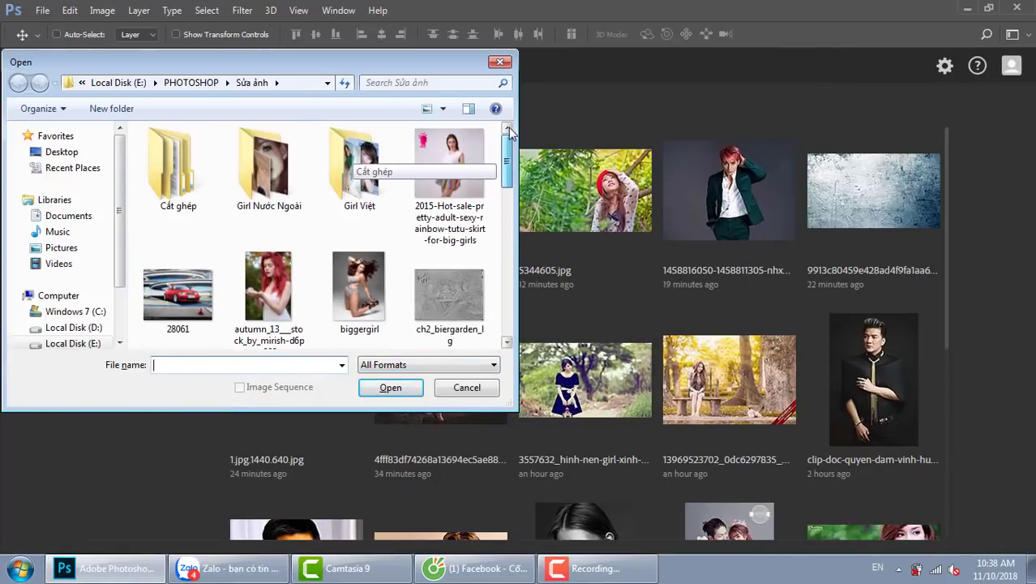
double_click(346, 182)
left_click(178, 279)
left_click(390, 387)
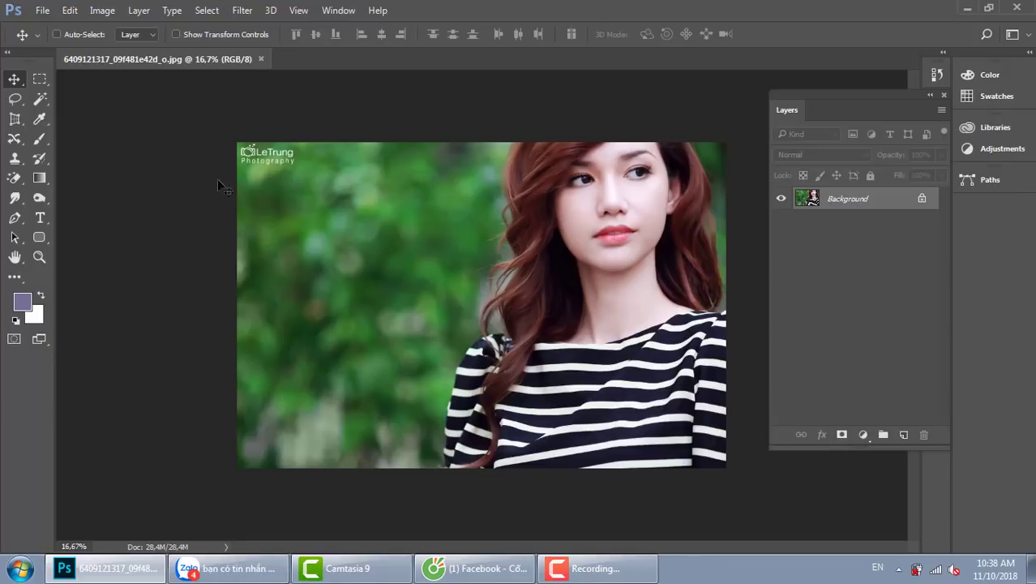
Try a Black & White conversion with Greens at -13, comparing it with the original colours, and undo it
left_click(103, 11)
mouse_move(119, 51)
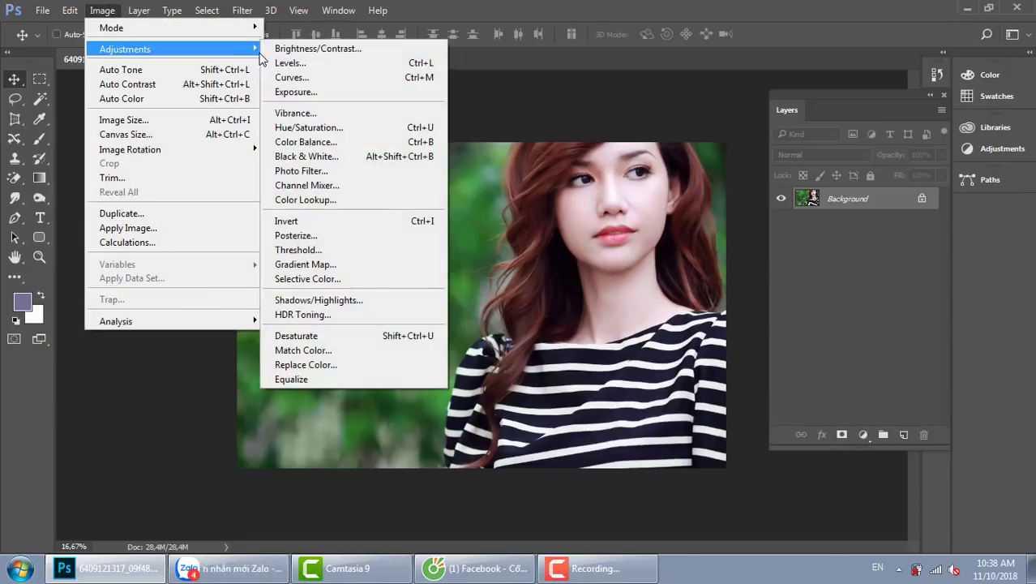
left_click(346, 155)
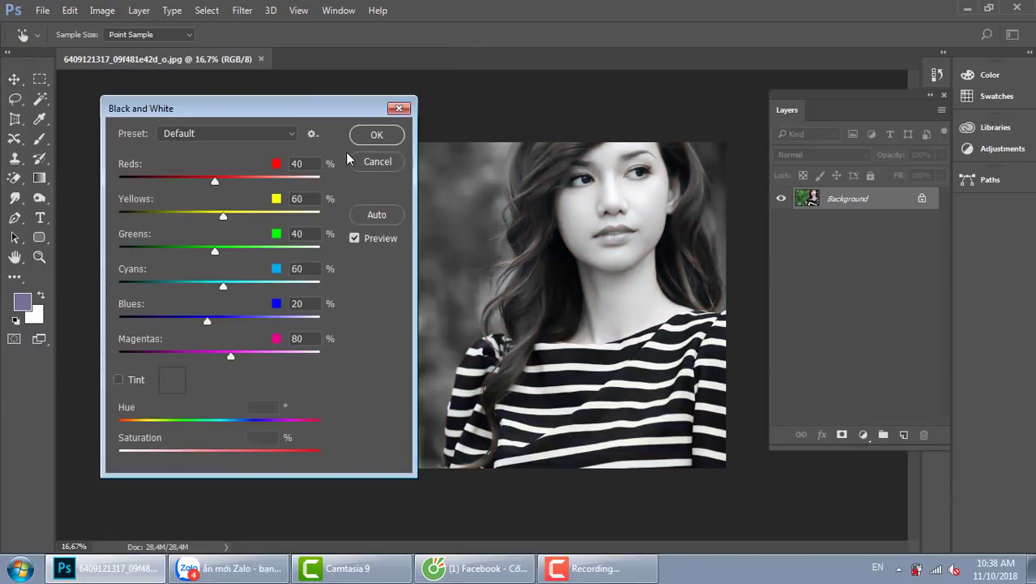
left_click_drag(310, 108, 203, 96)
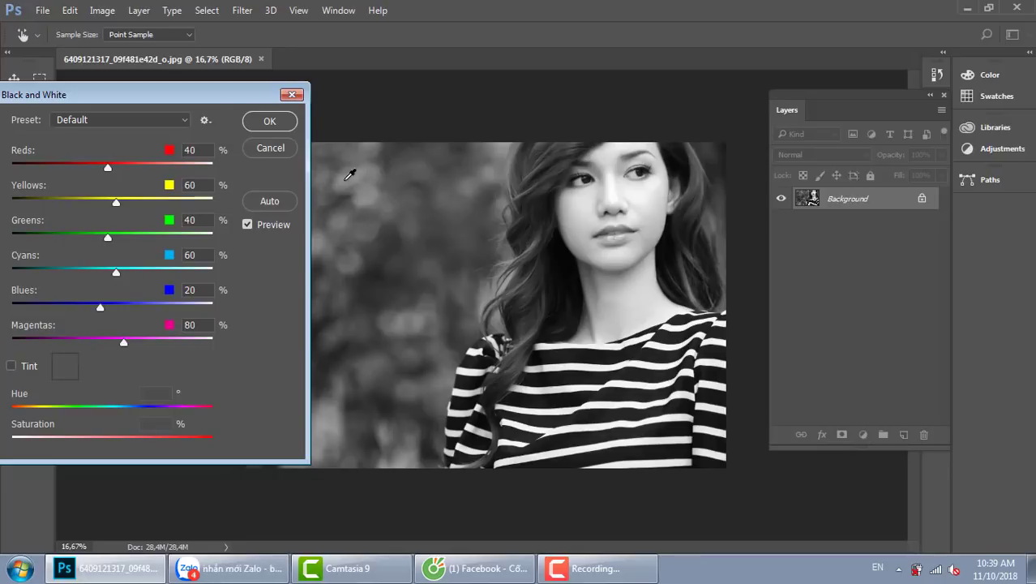
left_click(248, 224)
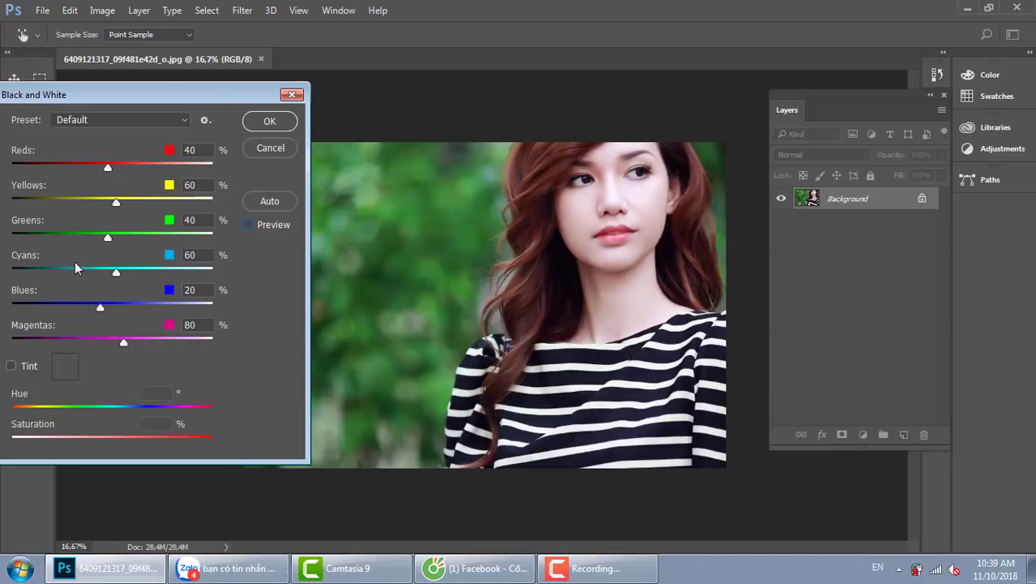
left_click(246, 225)
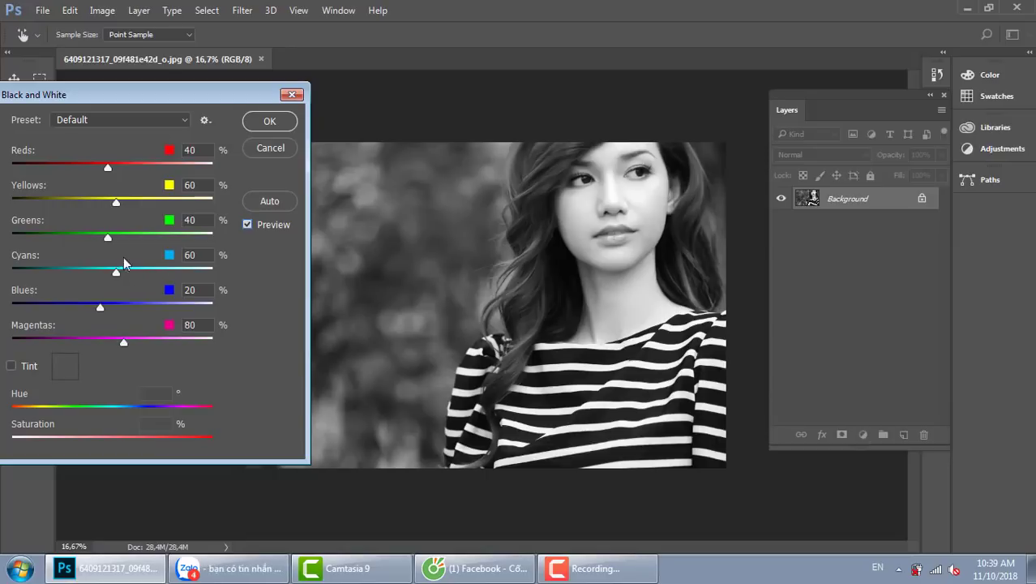
left_click_drag(107, 237, 87, 237)
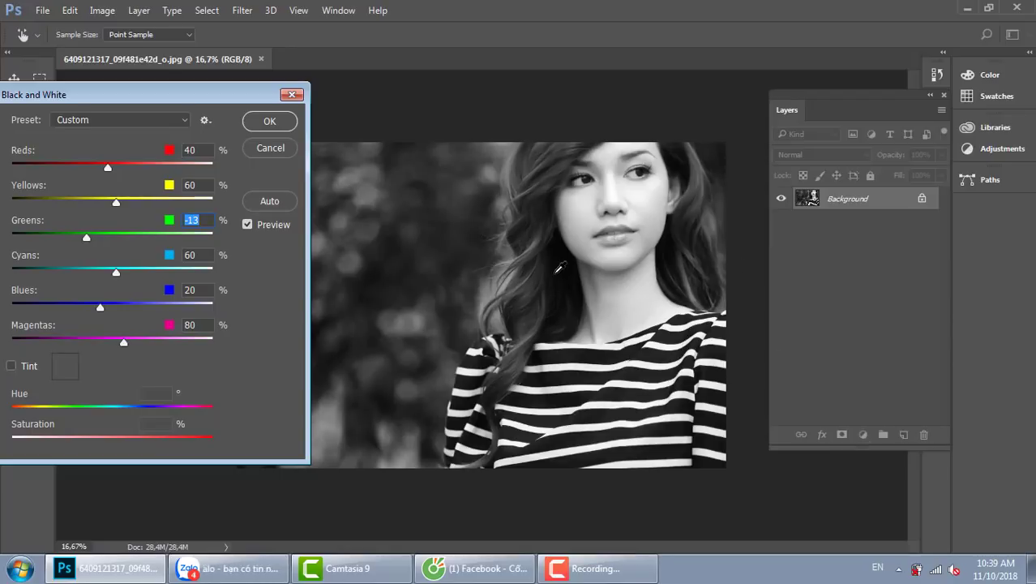
left_click(270, 121)
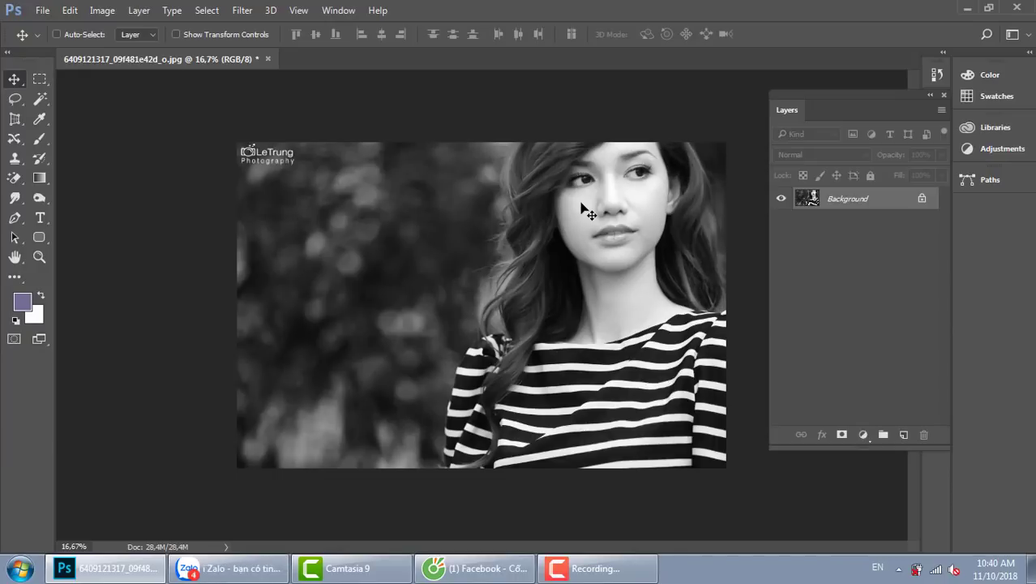
key("ctrl+z")
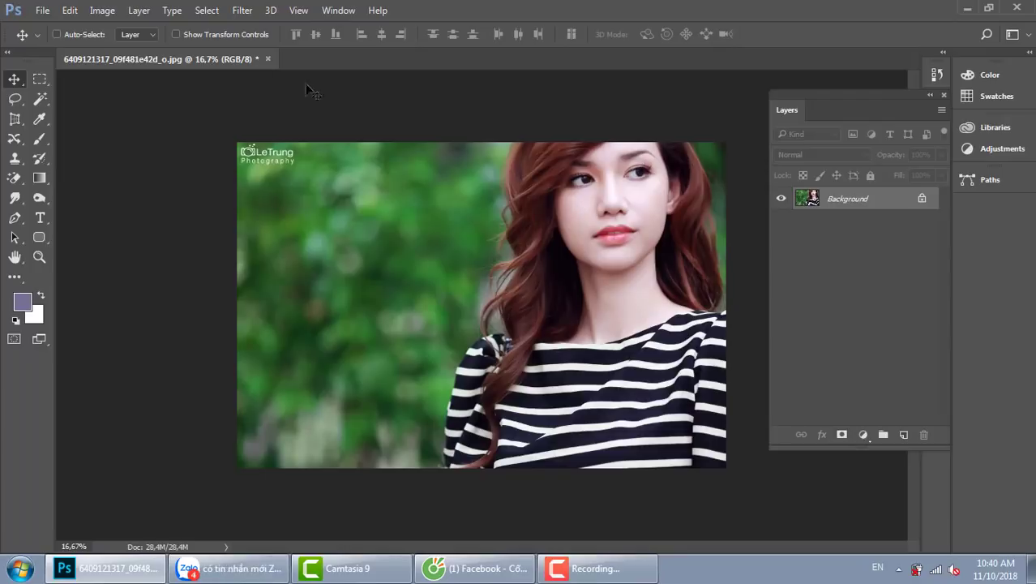
Start a new Black & White adjustment on the photo with default values and enable Tint
left_click(94, 12)
mouse_move(123, 46)
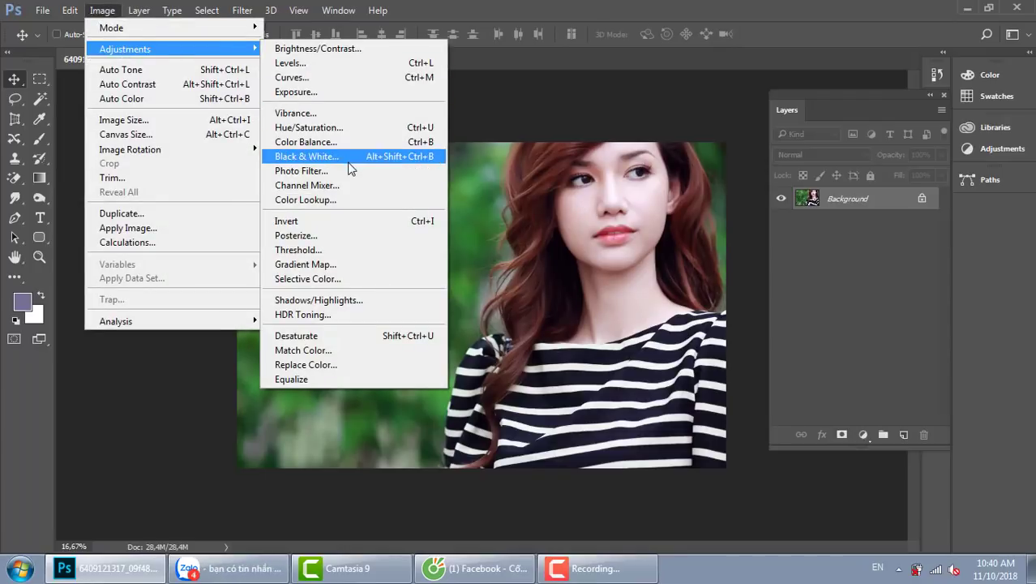
left_click(347, 162)
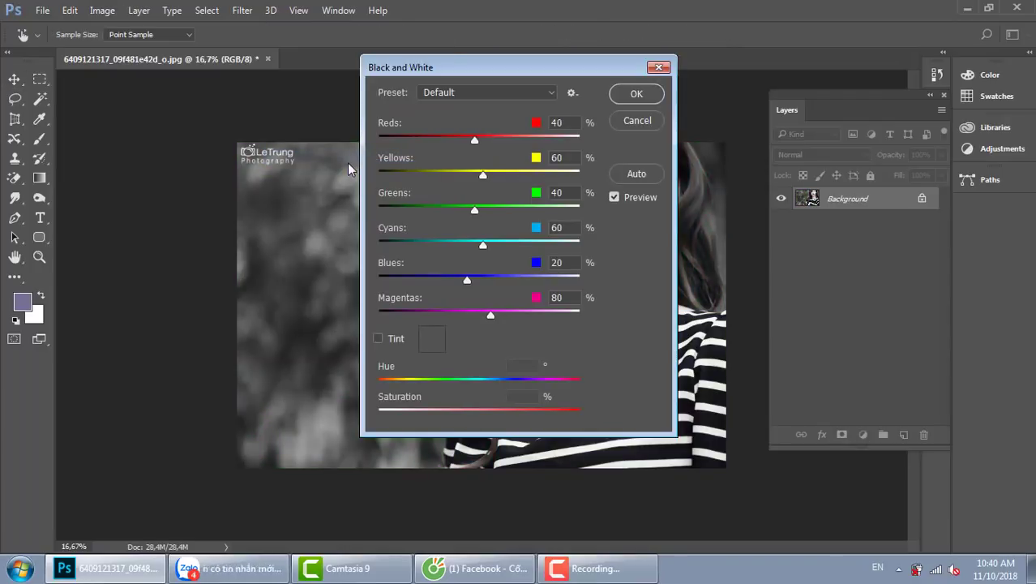
left_click_drag(504, 60, 823, 46)
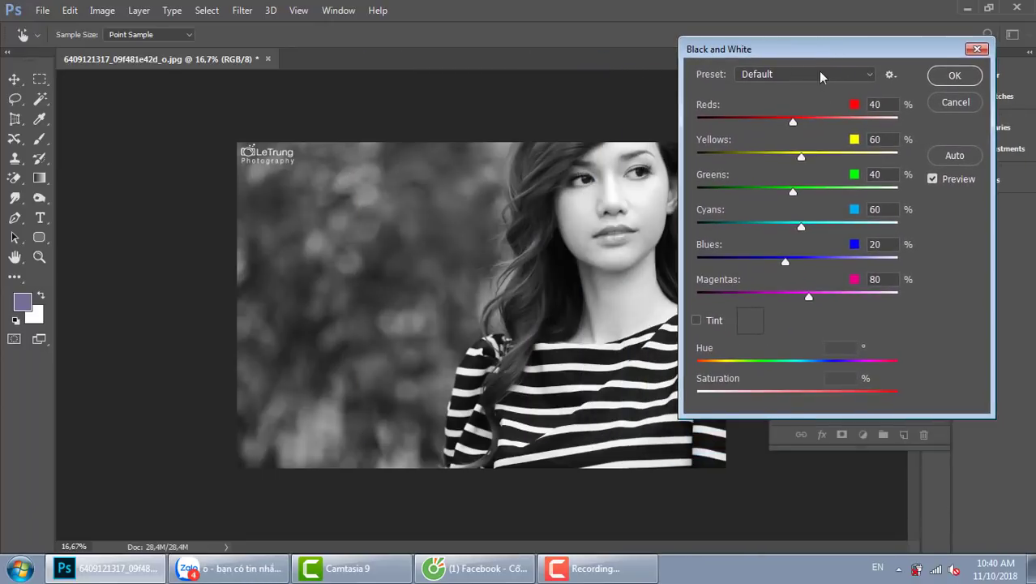
left_click(696, 321)
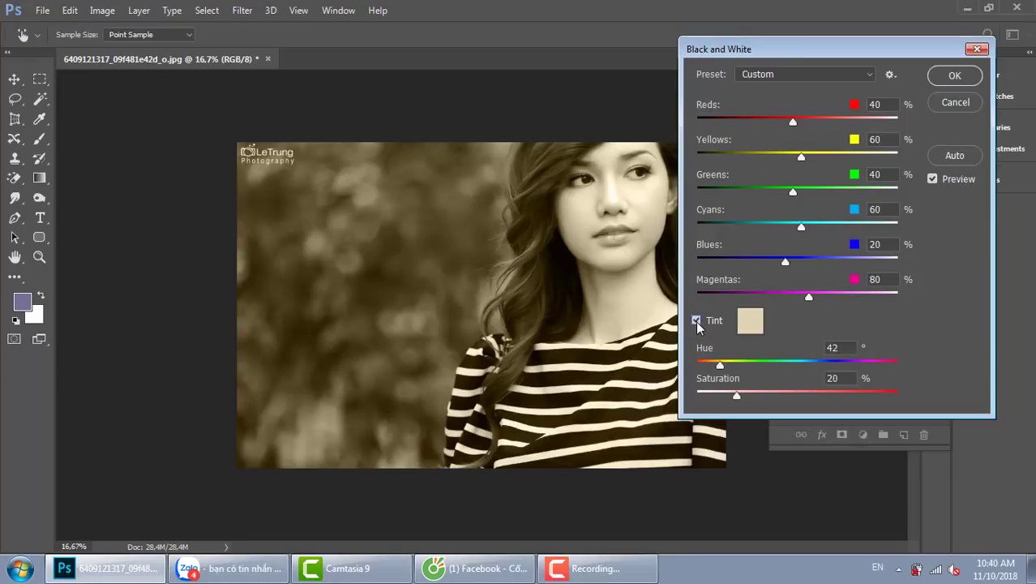
Try pink (e1b3c9), orange-beige (e1cab3) and strong red (d82442) as the Black & White tint colour
left_click(752, 324)
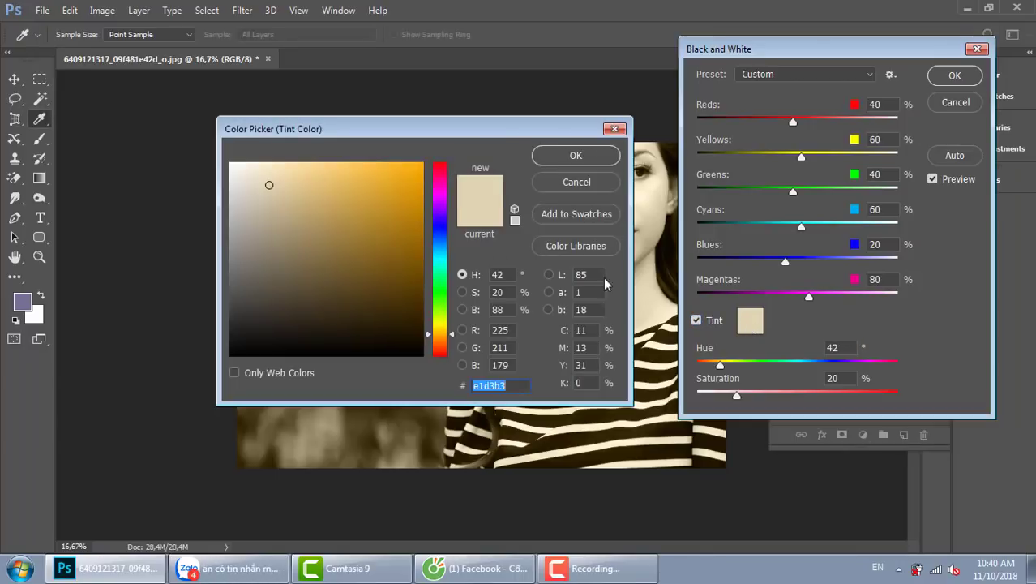
left_click(439, 222)
left_click_drag(531, 134, 370, 154)
left_click(279, 197)
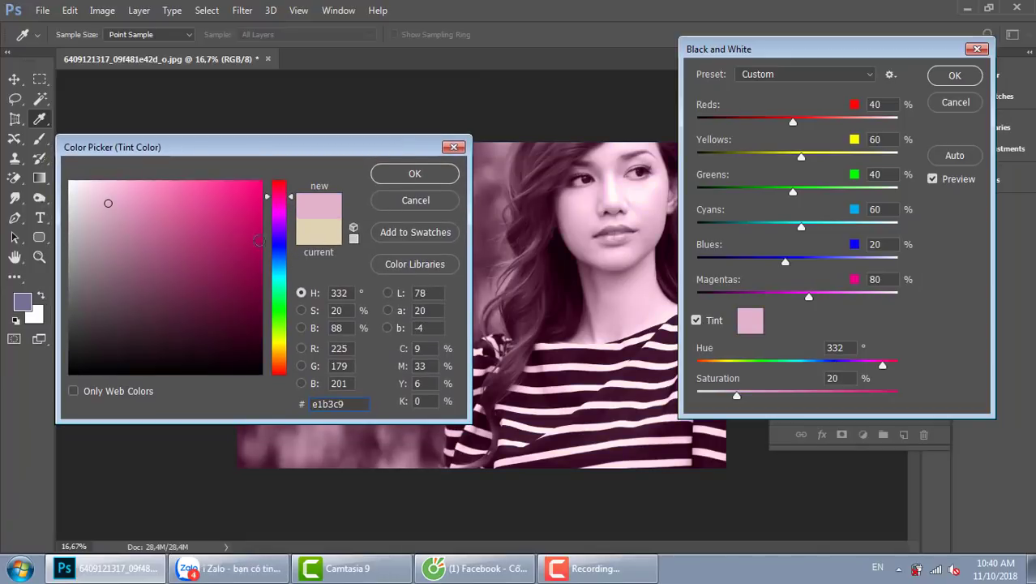
left_click(275, 320)
left_click(277, 358)
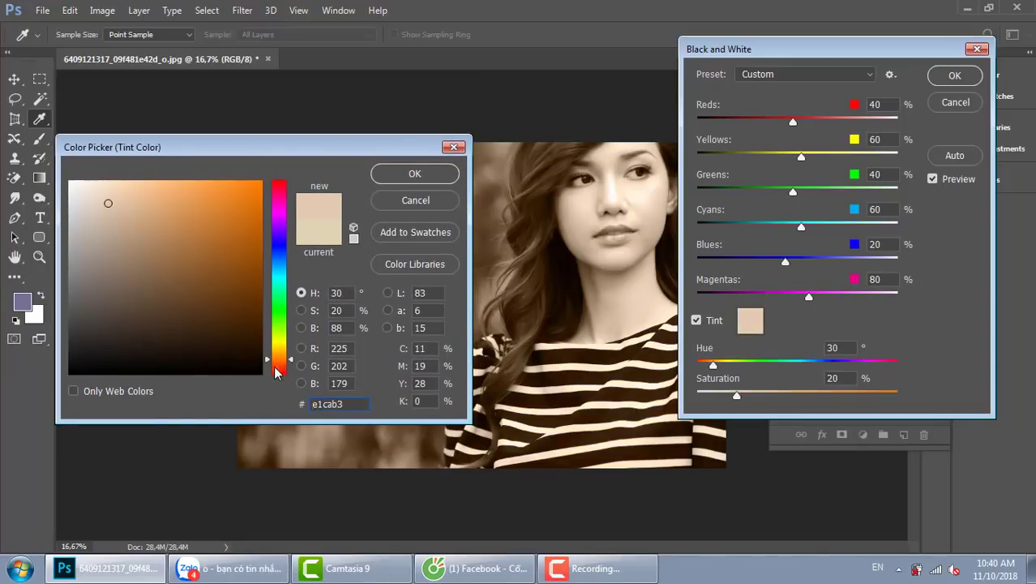
left_click_drag(283, 260, 279, 186)
left_click(229, 211)
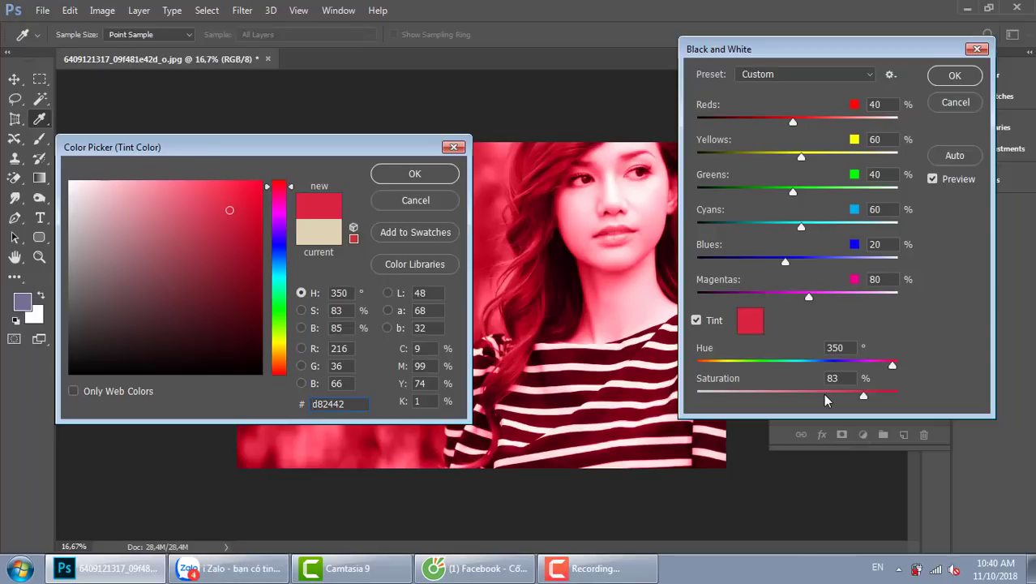
Set the tint to pale pink ffd3da, apply the Black & White adjustment, and undo it
left_click(99, 187)
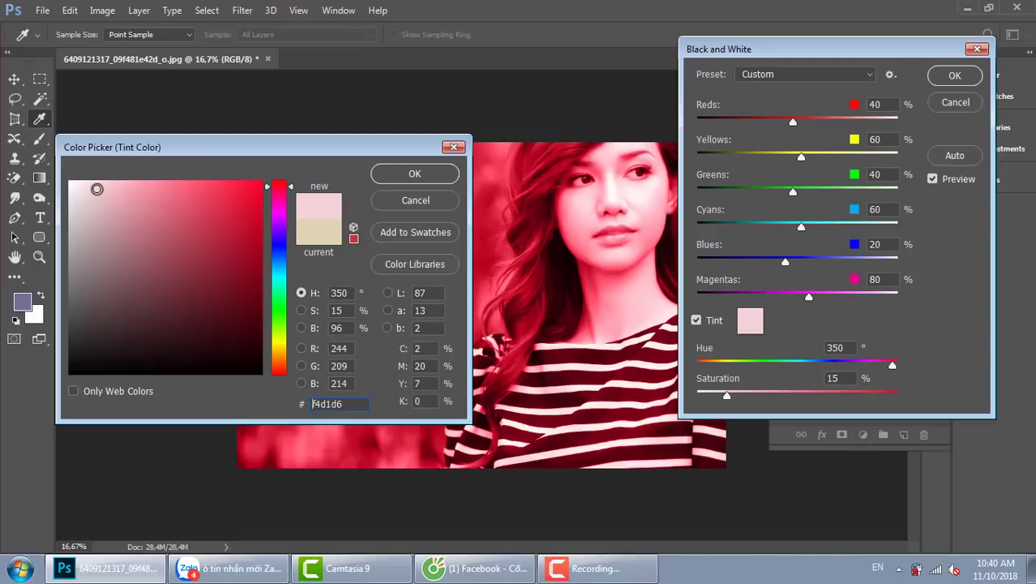
left_click_drag(99, 187, 101, 179)
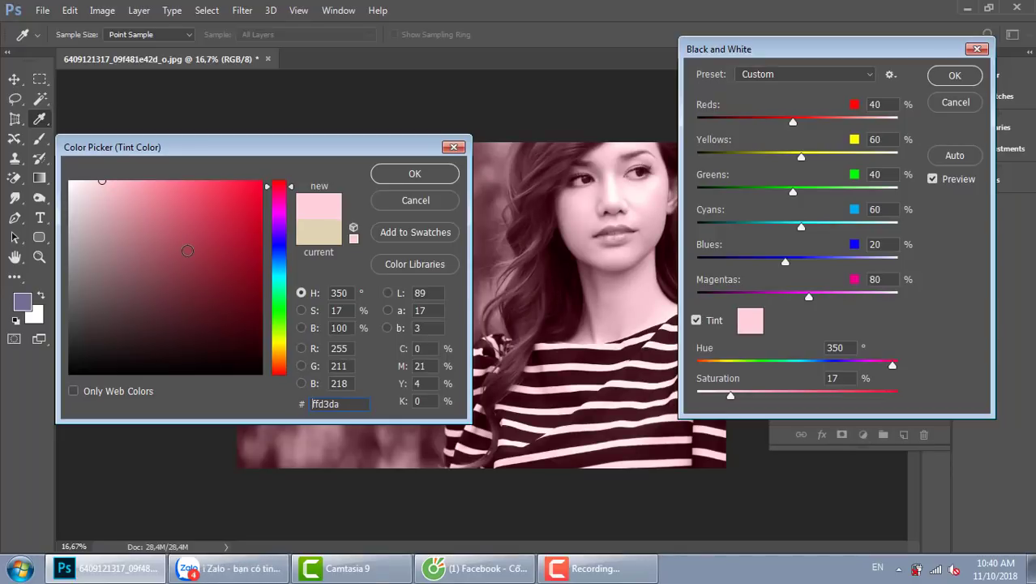
left_click(395, 174)
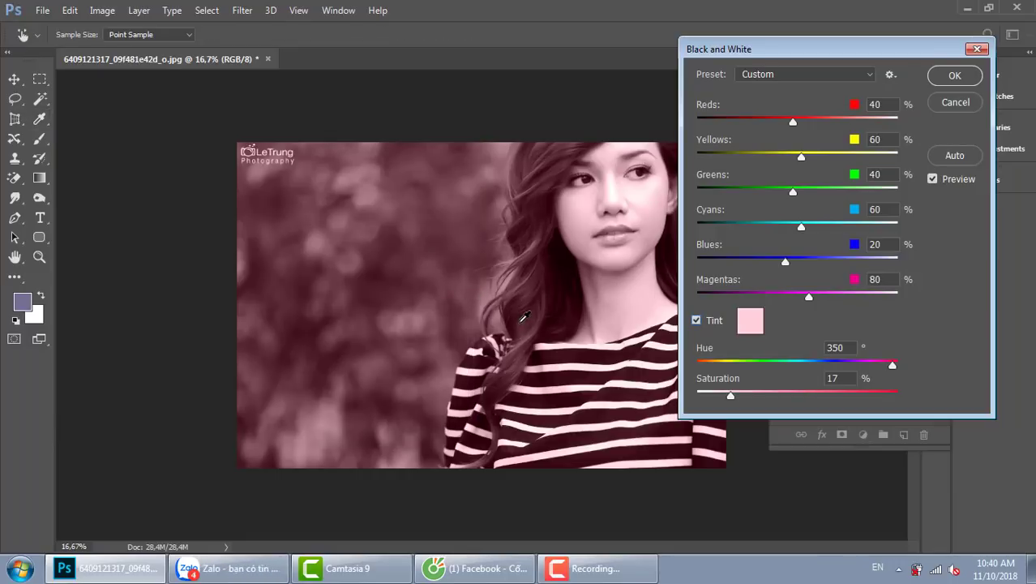
left_click(954, 76)
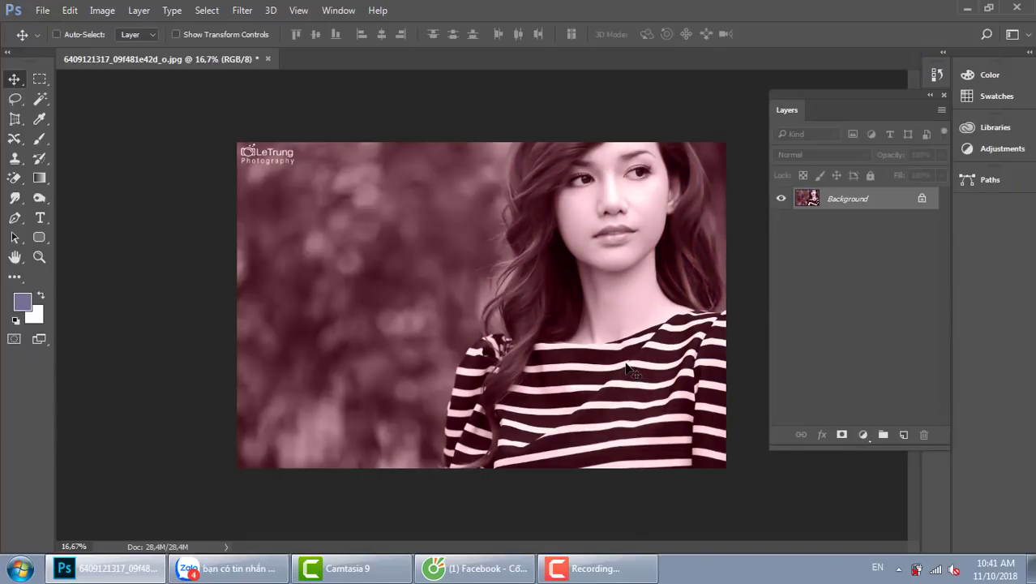
key("ctrl+z")
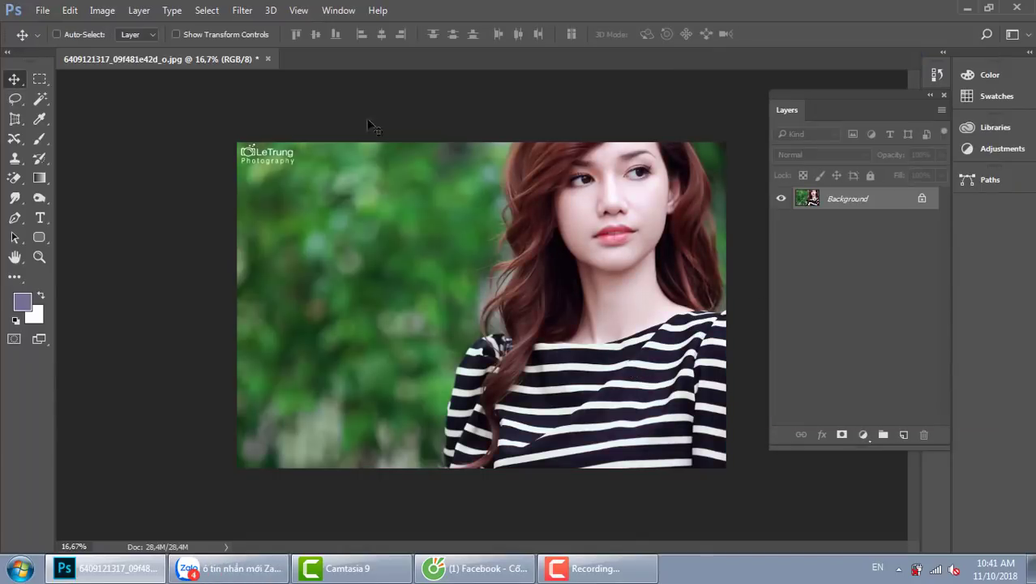
Try a Photo Filter with Warming Filter (85) at 100% density on the photo
left_click(102, 10)
mouse_move(170, 51)
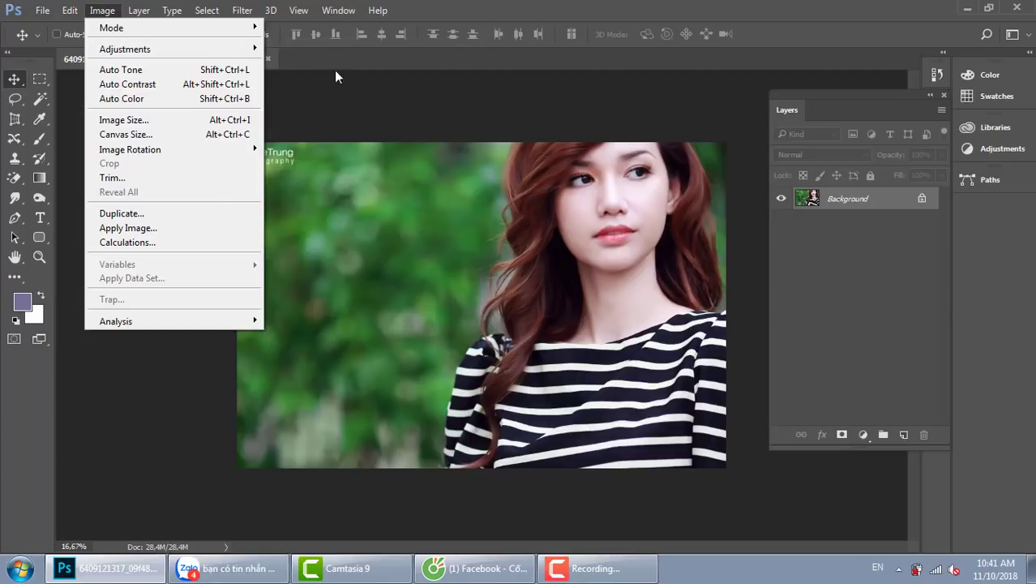
mouse_move(255, 52)
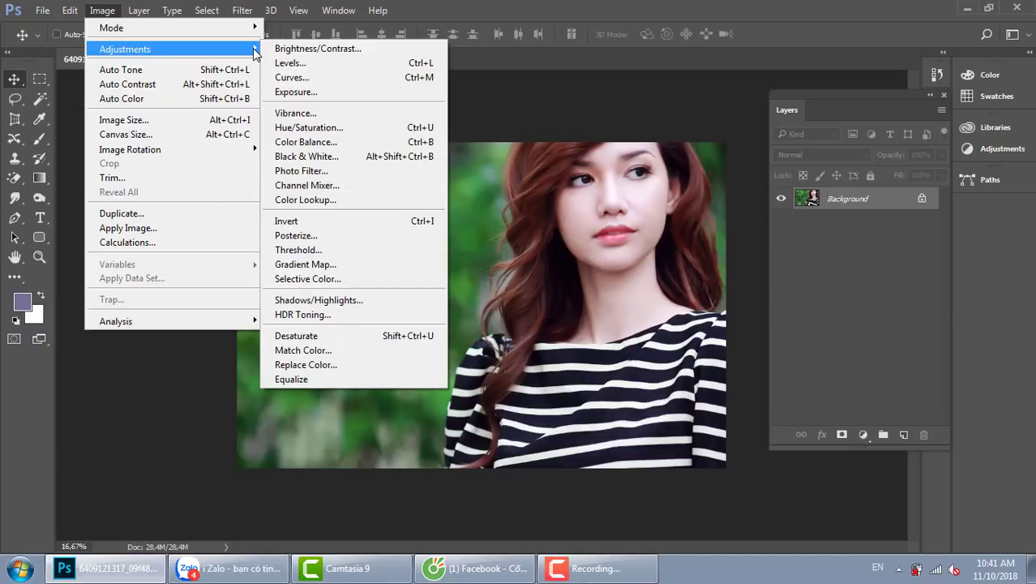
left_click(327, 172)
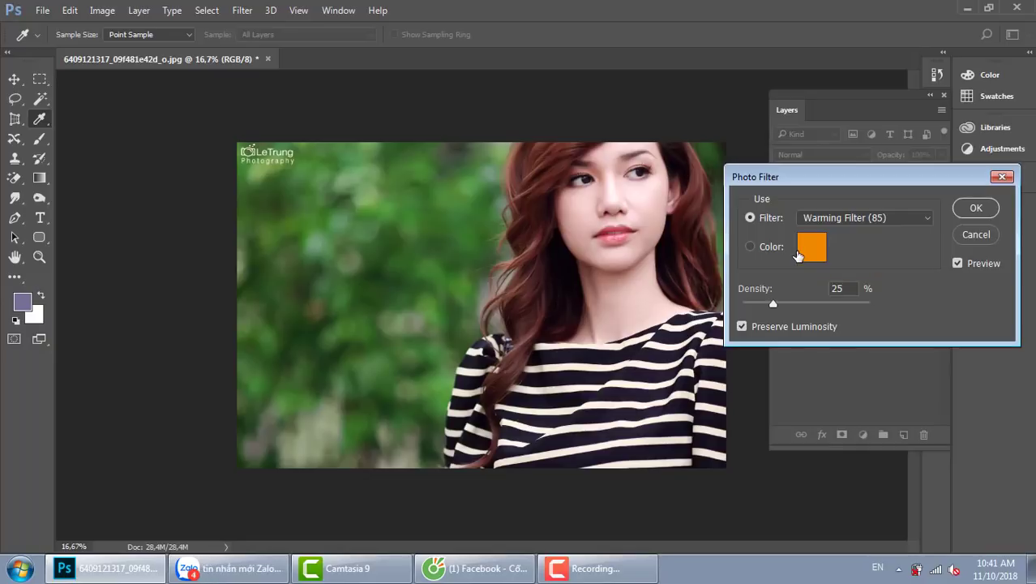
left_click_drag(776, 306, 883, 306)
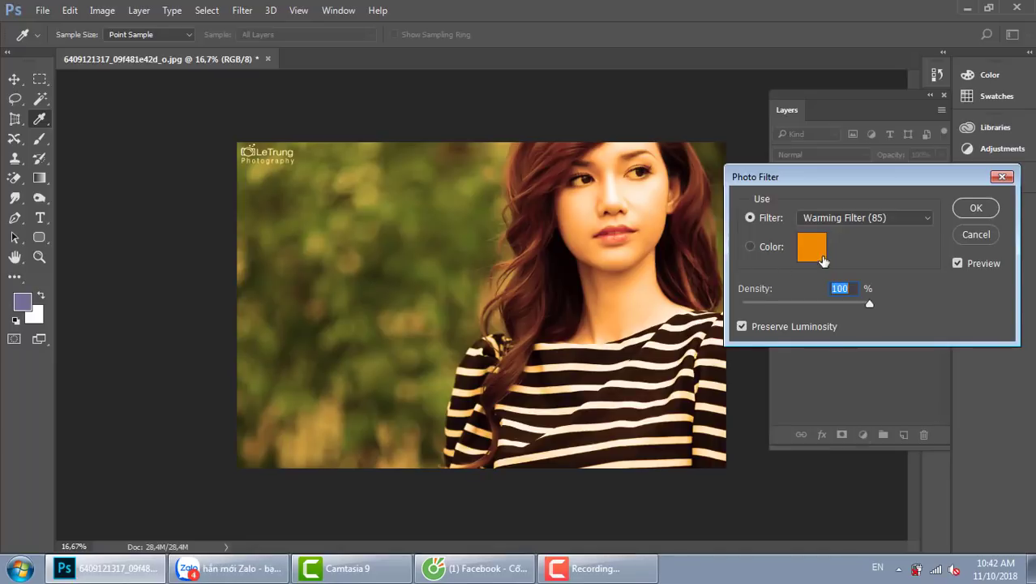
Try a bright sky blue as the Photo Filter colour at 100% density and cancel the adjustment
left_click(815, 255)
left_click(279, 270)
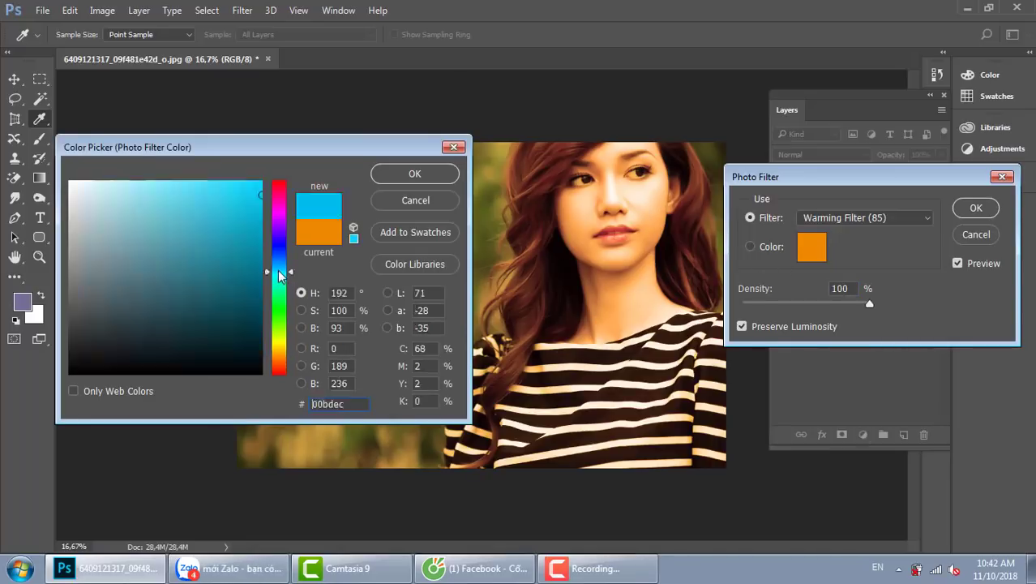
left_click_drag(228, 222, 270, 166)
left_click(405, 180)
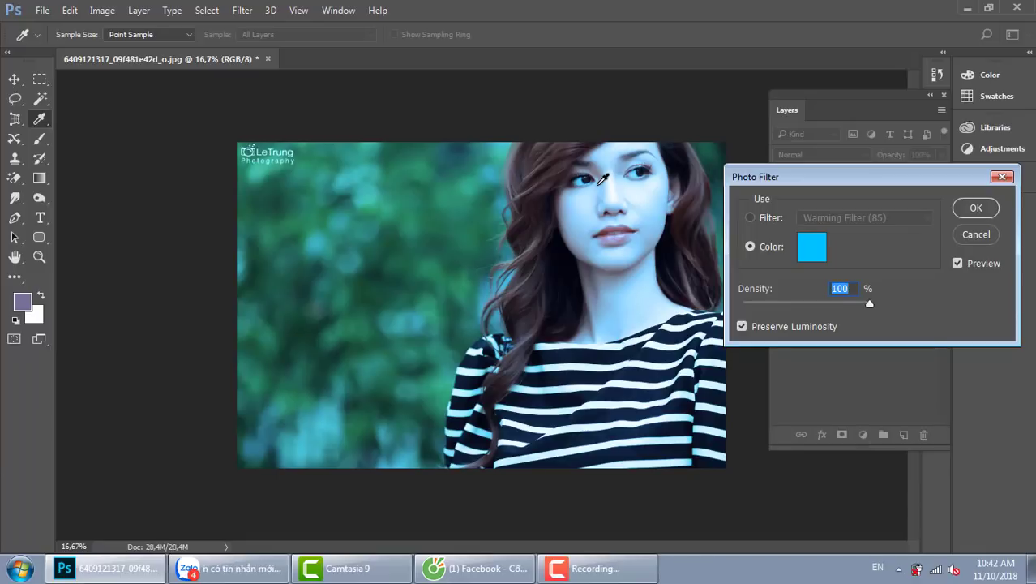
left_click(978, 234)
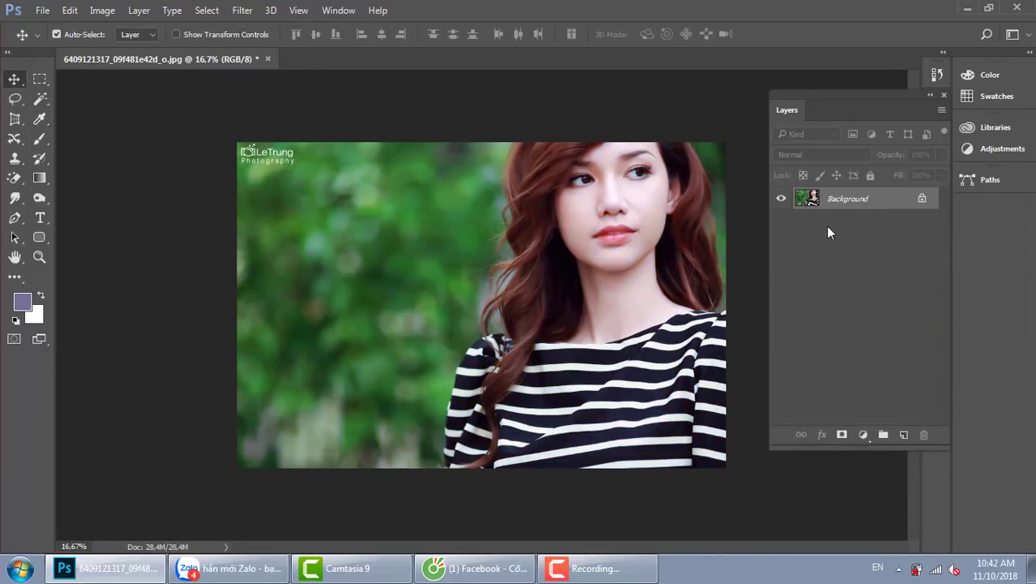
Duplicate the background layer and apply a Photo Filter with Warming Filter (85) at 100% density to the copy
key("ctrl+j")
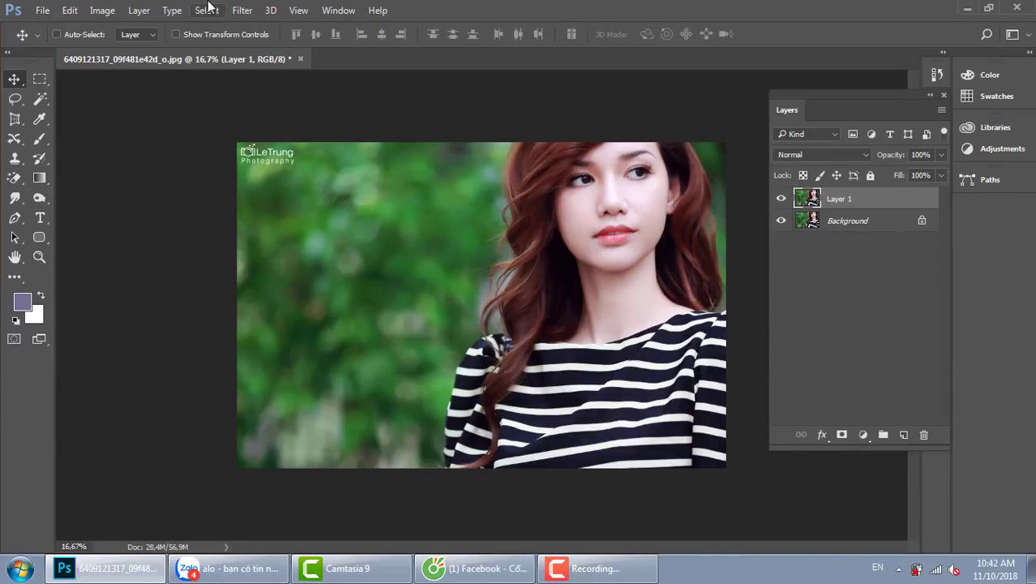
left_click(105, 12)
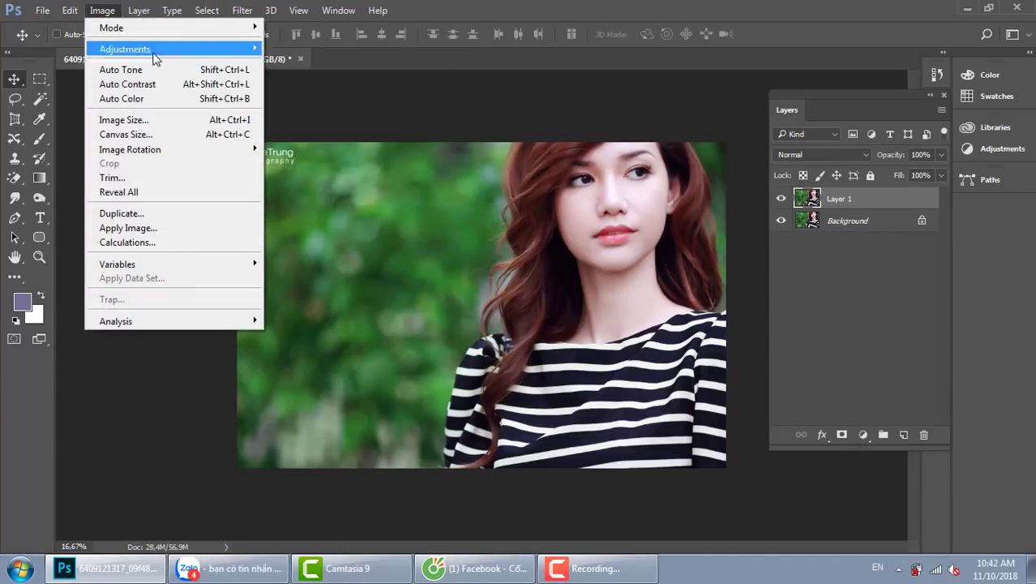
mouse_move(157, 54)
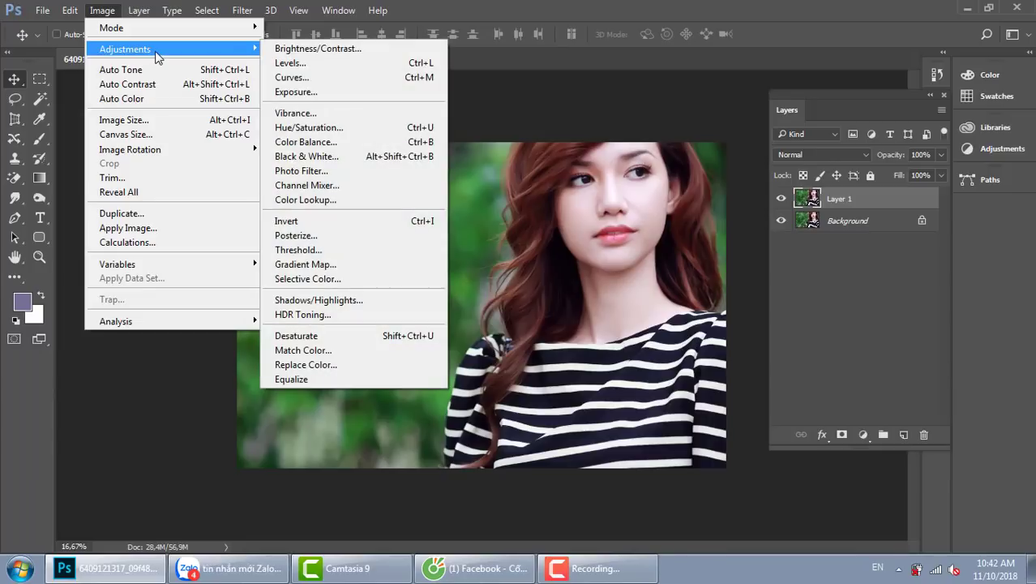
left_click(381, 170)
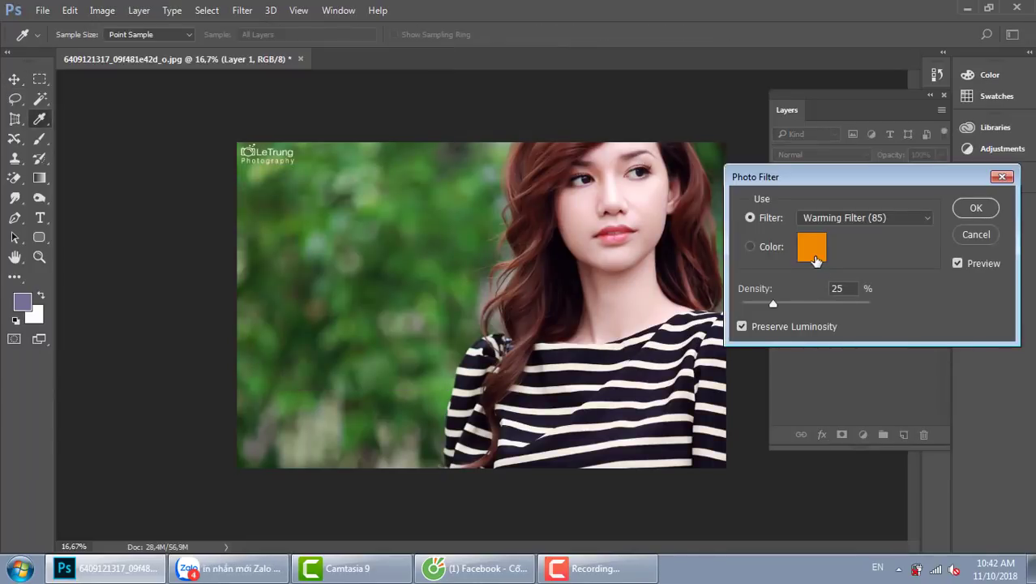
left_click_drag(774, 305, 887, 306)
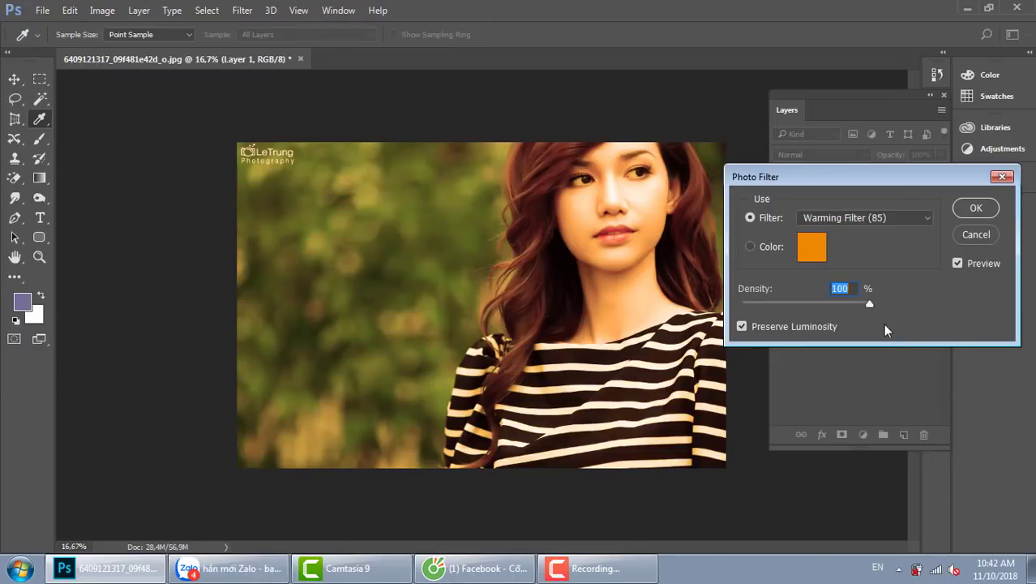
left_click_drag(919, 182, 286, 281)
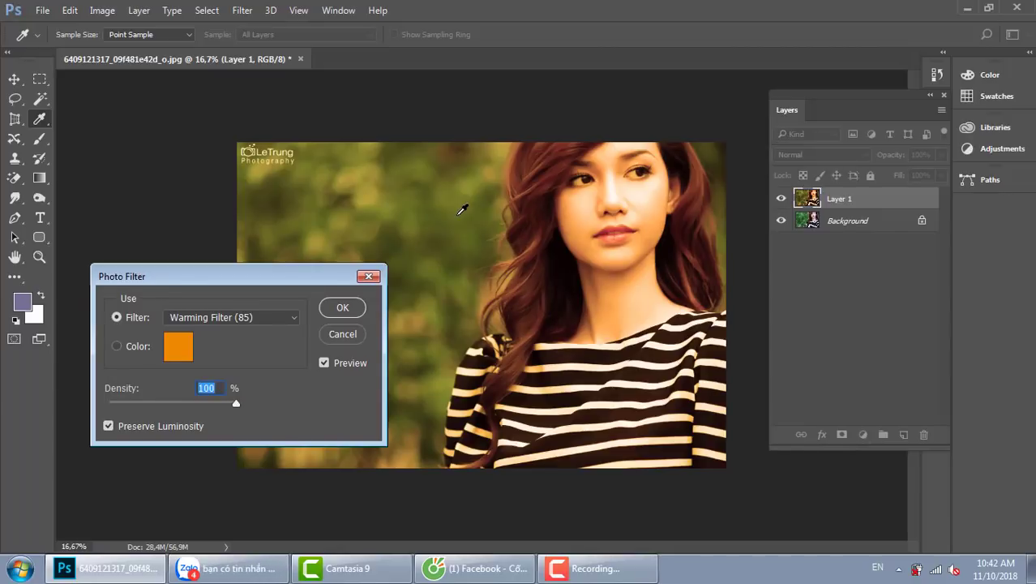
left_click(343, 308)
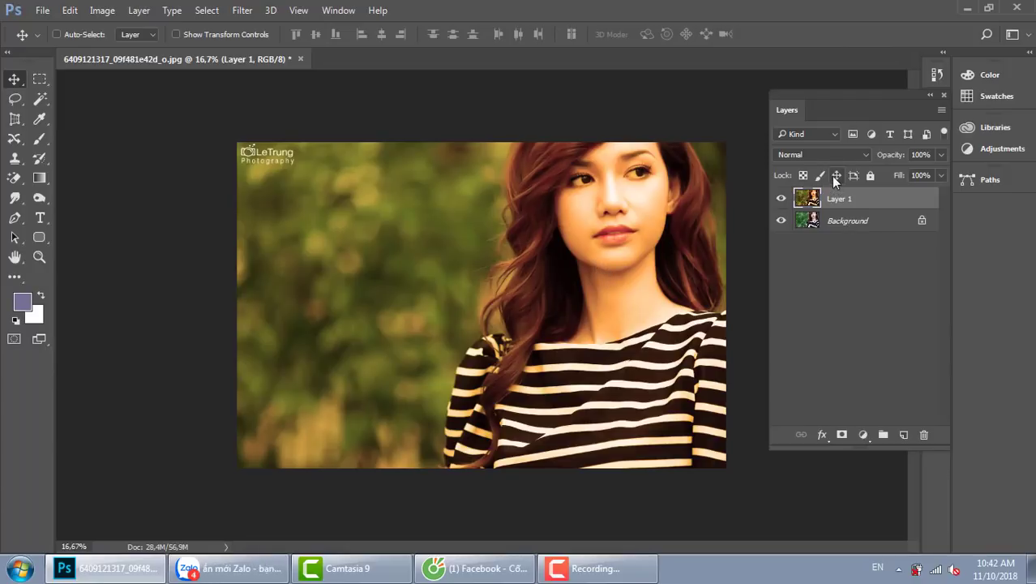
Add a mask to Layer 1 and paint black over the woman's face with a soft 511 px brush at 48% opacity
left_click(841, 435)
key("b")
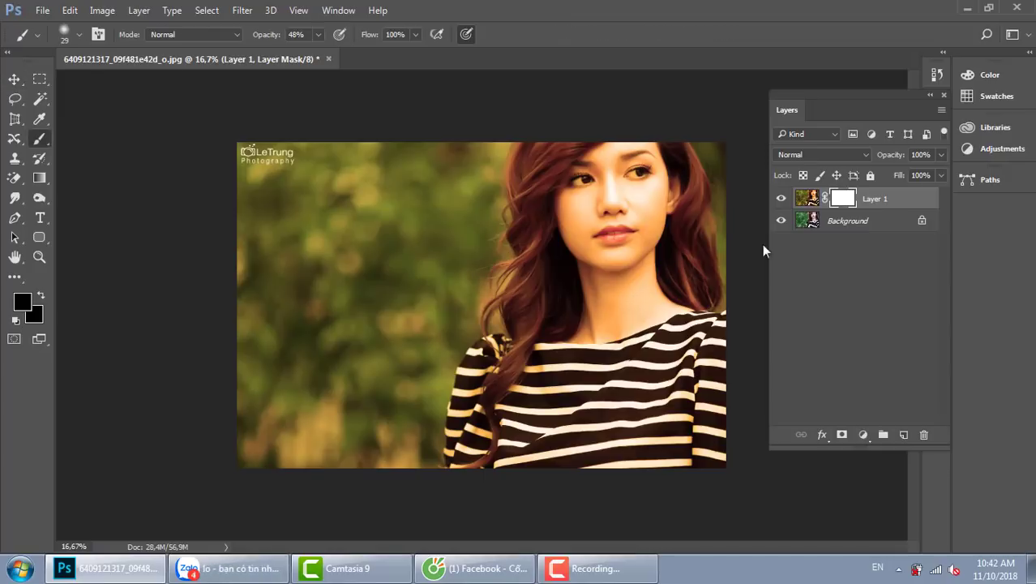
right_click(591, 238)
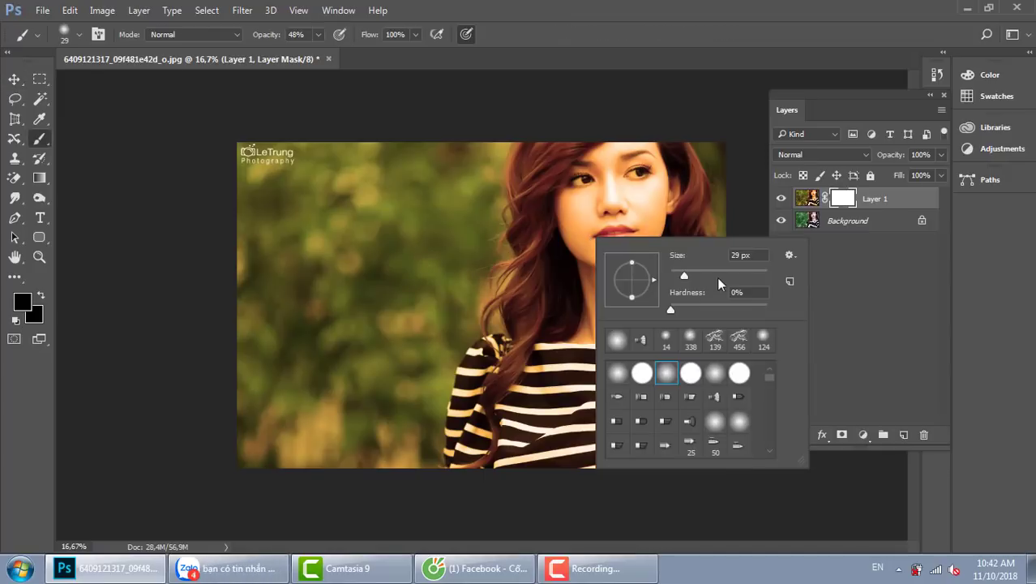
left_click_drag(716, 277, 763, 273)
left_click(615, 234)
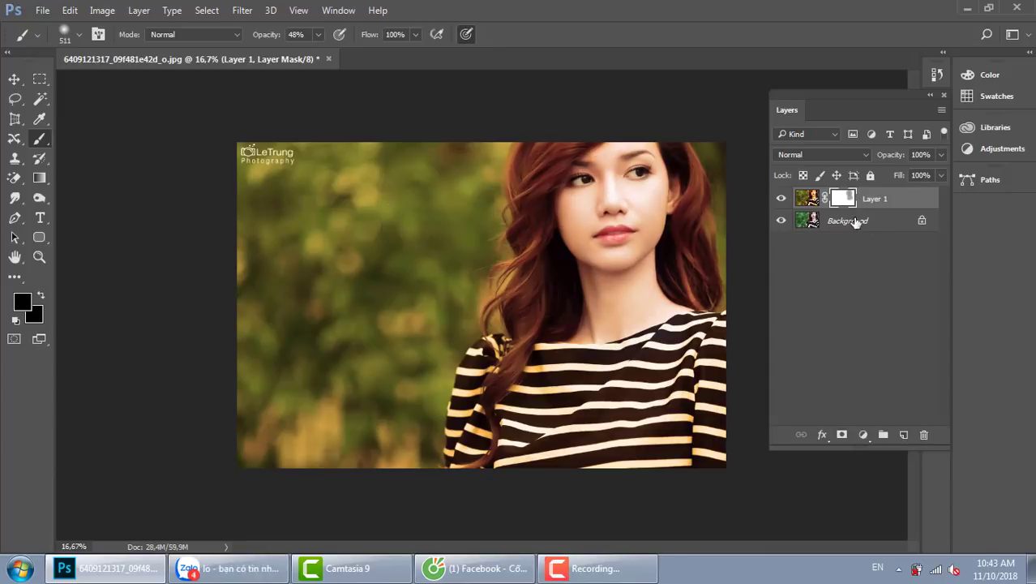
left_click(780, 198)
Delete the mask of Layer 1 without applying it, and delete Layer 1
left_click(925, 437)
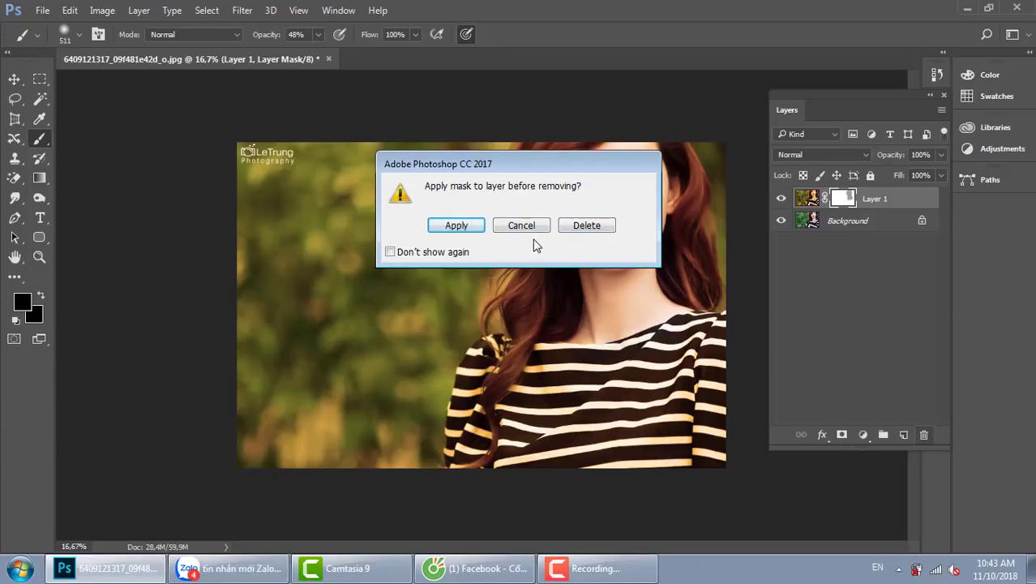
left_click(582, 230)
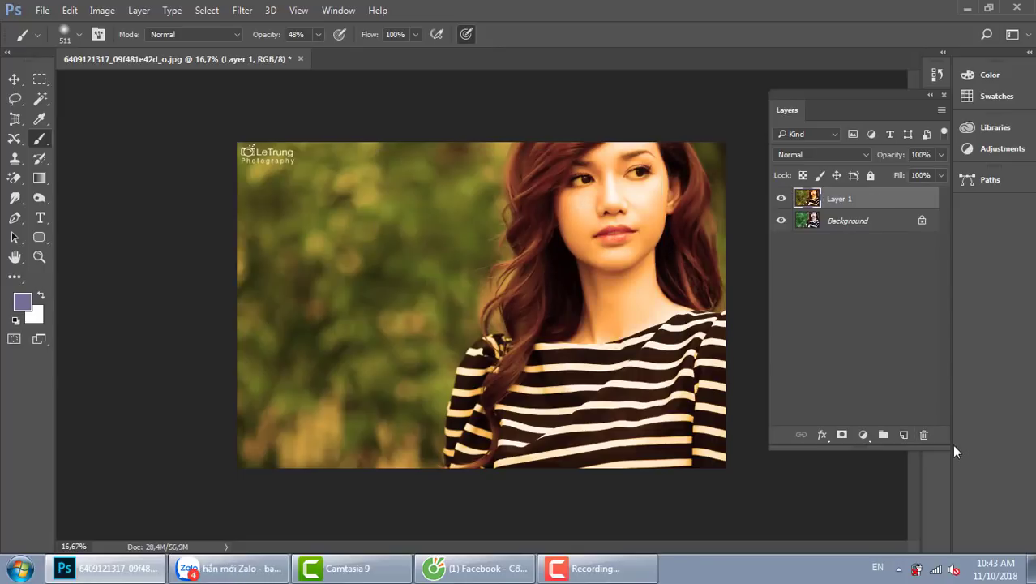
left_click(925, 436)
left_click(459, 231)
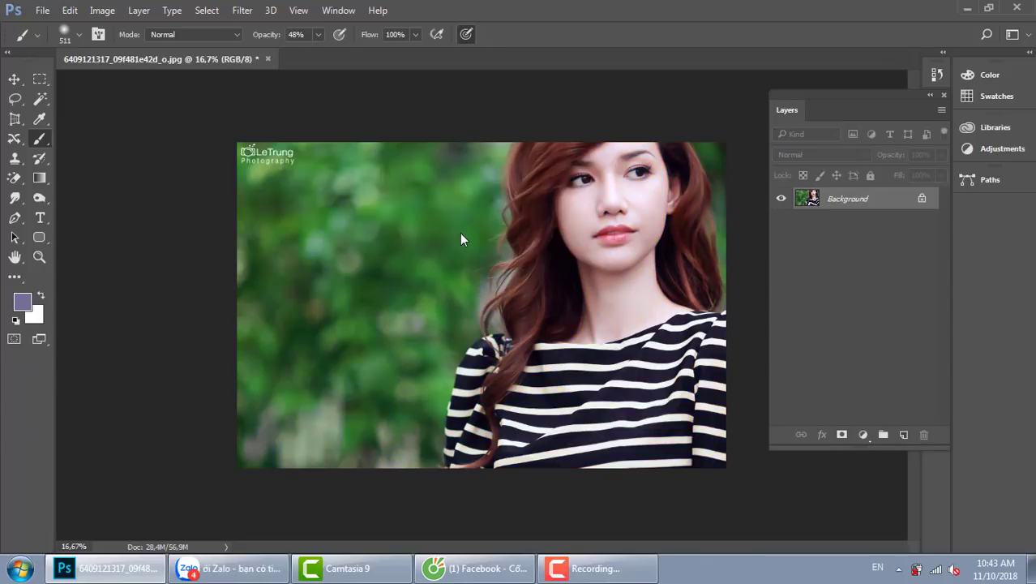
Start a Color Lookup adjustment on the background photo with the 3DLUT file 2Strip.look
left_click(103, 11)
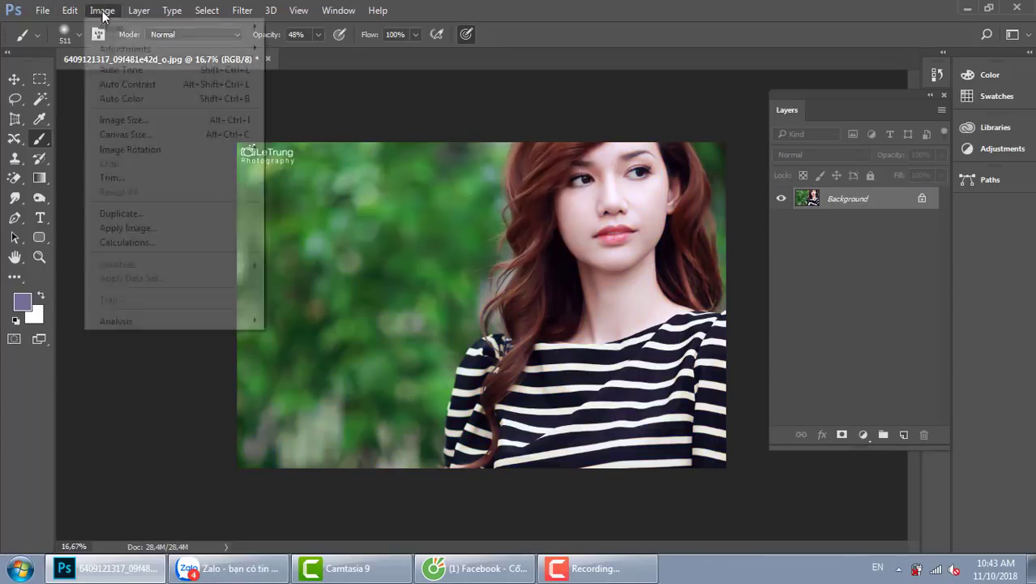
mouse_move(121, 49)
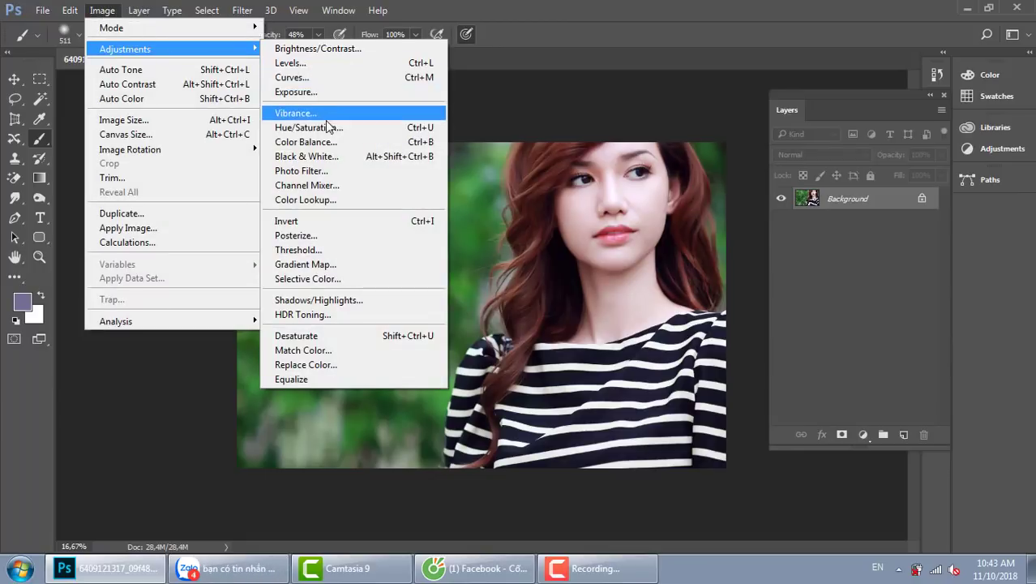
left_click(330, 204)
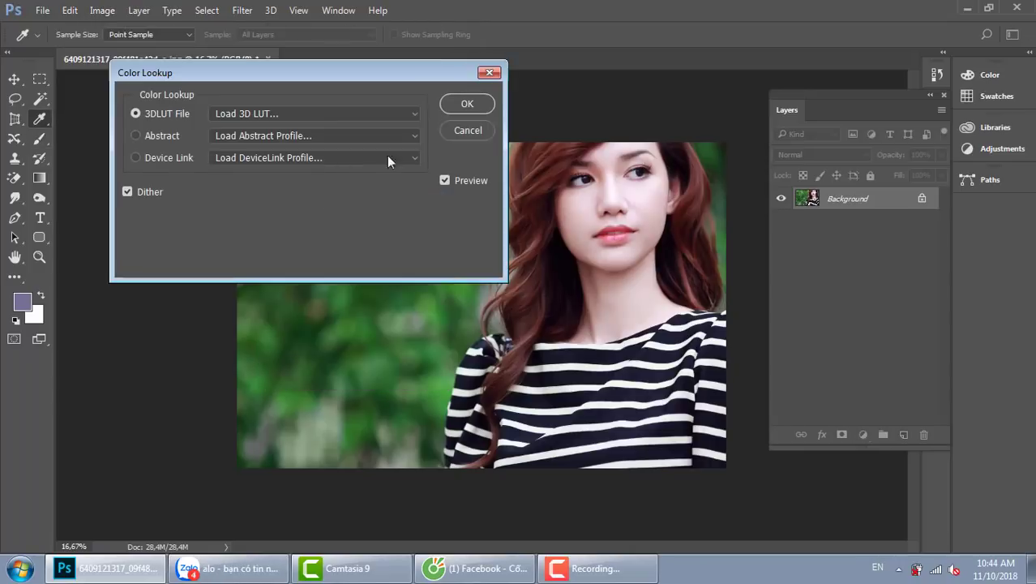
left_click_drag(370, 75, 375, 297)
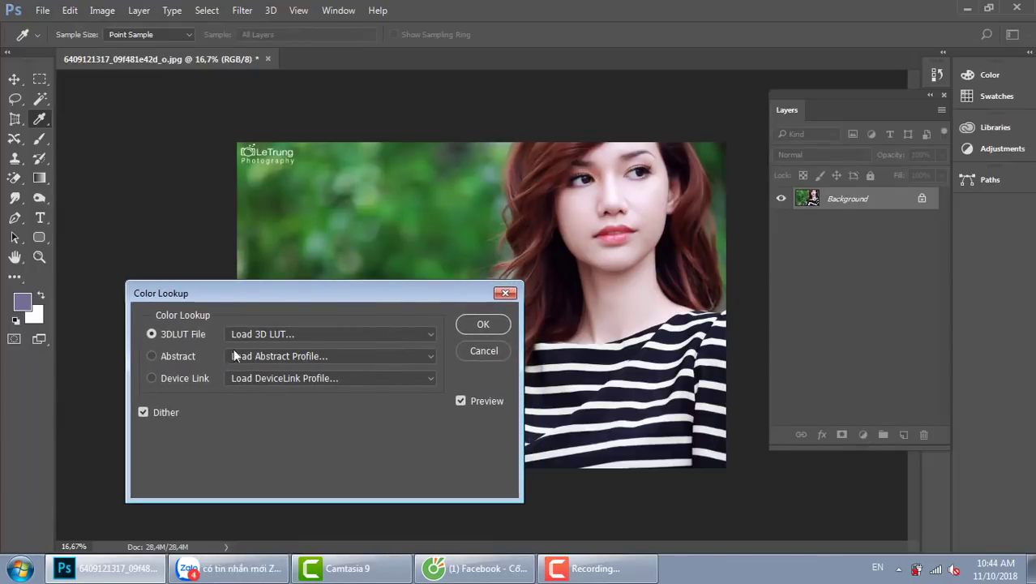
left_click(335, 336)
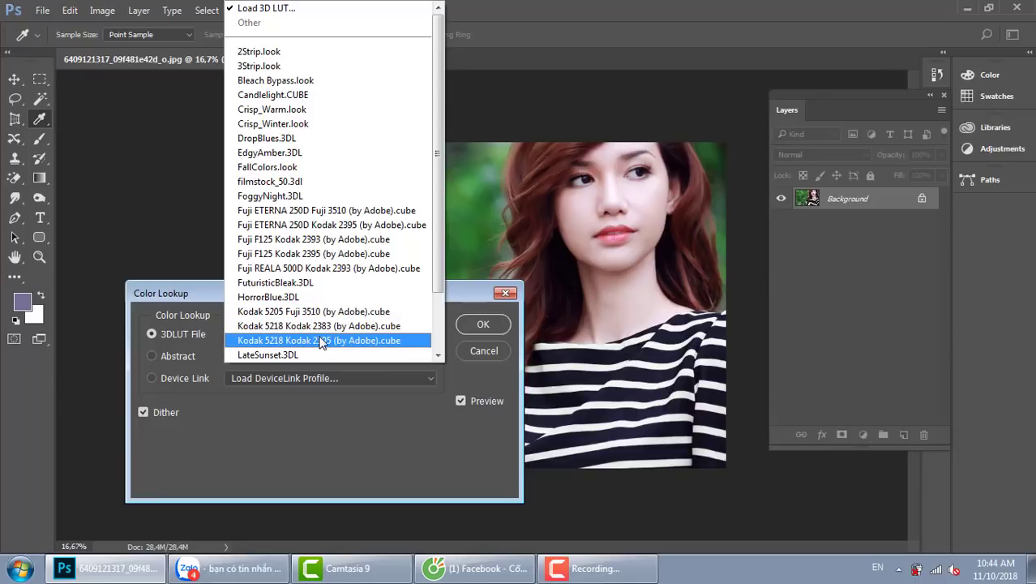
left_click(308, 57)
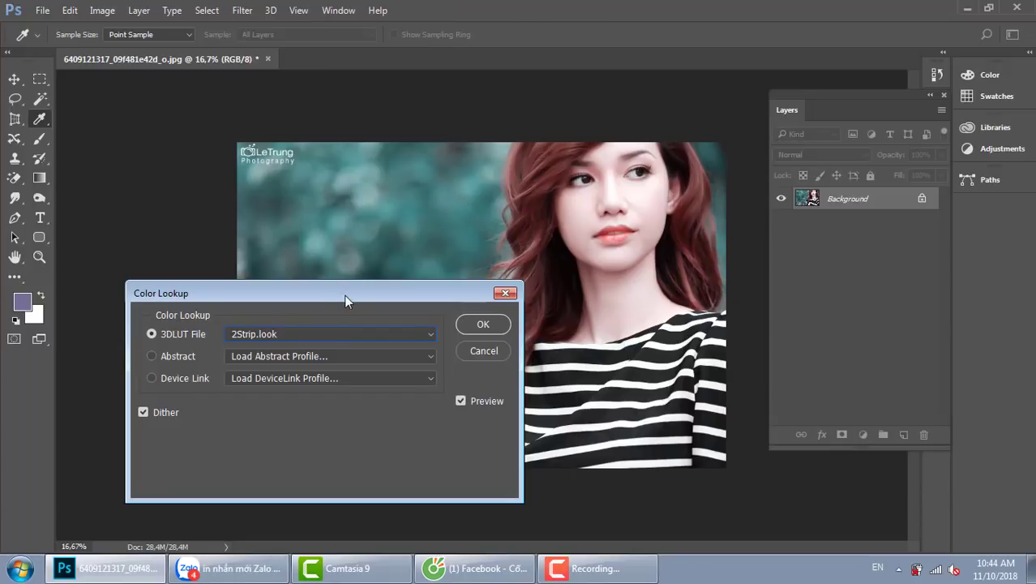
left_click_drag(348, 292, 279, 274)
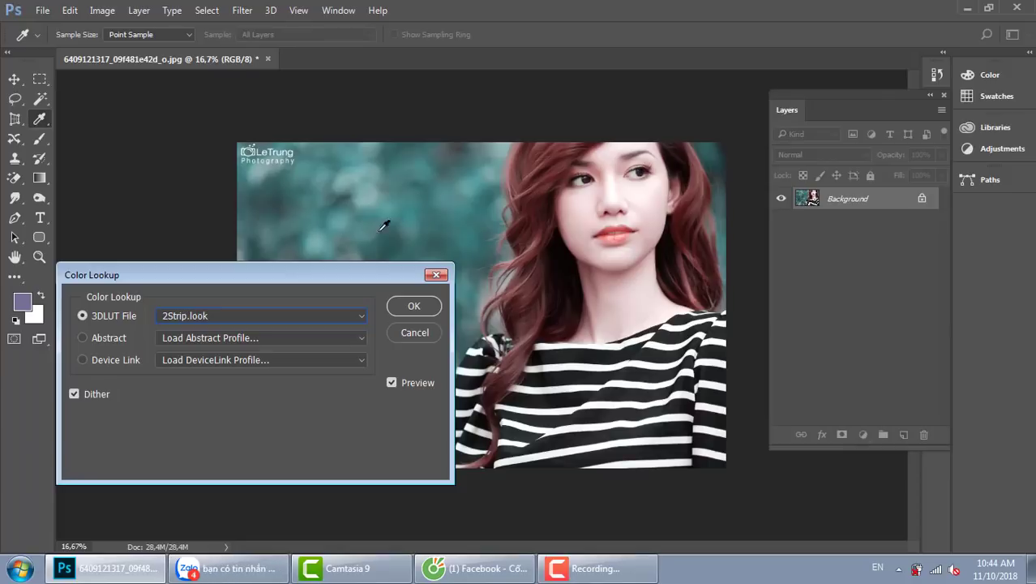
left_click_drag(324, 278, 369, 259)
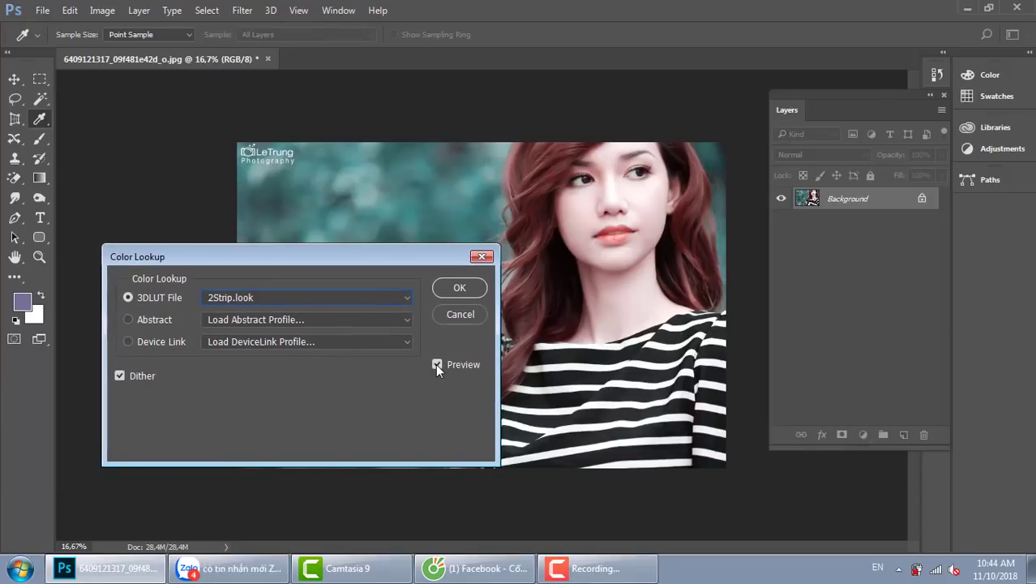
Compare the photo with and without the 2Strip.look colour lookup by switching the preview off and on
left_click(437, 365)
left_click(437, 365)
left_click(437, 365)
left_click(437, 364)
left_click(437, 365)
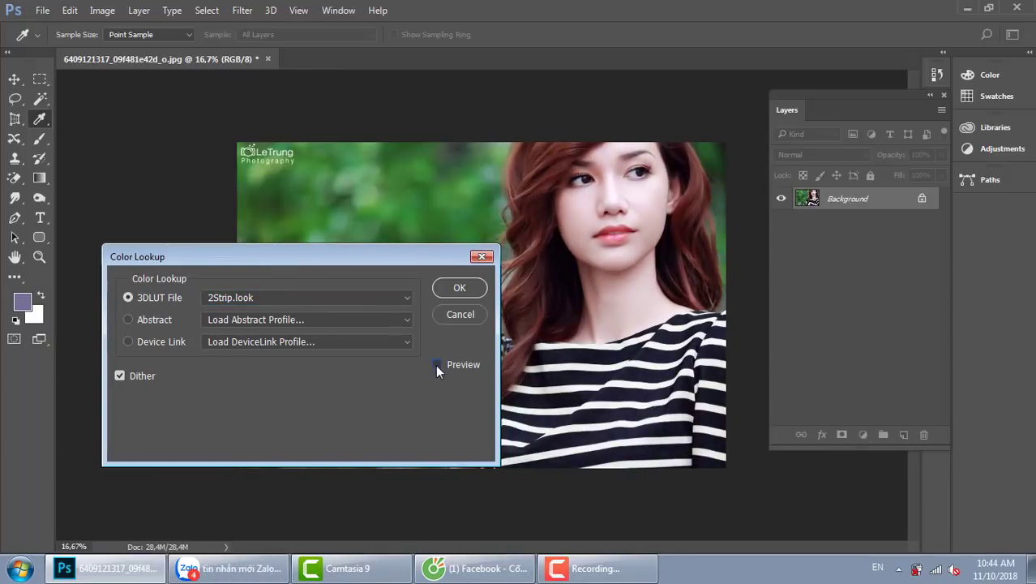
left_click(437, 365)
left_click(437, 365)
left_click_drag(361, 248, 584, 186)
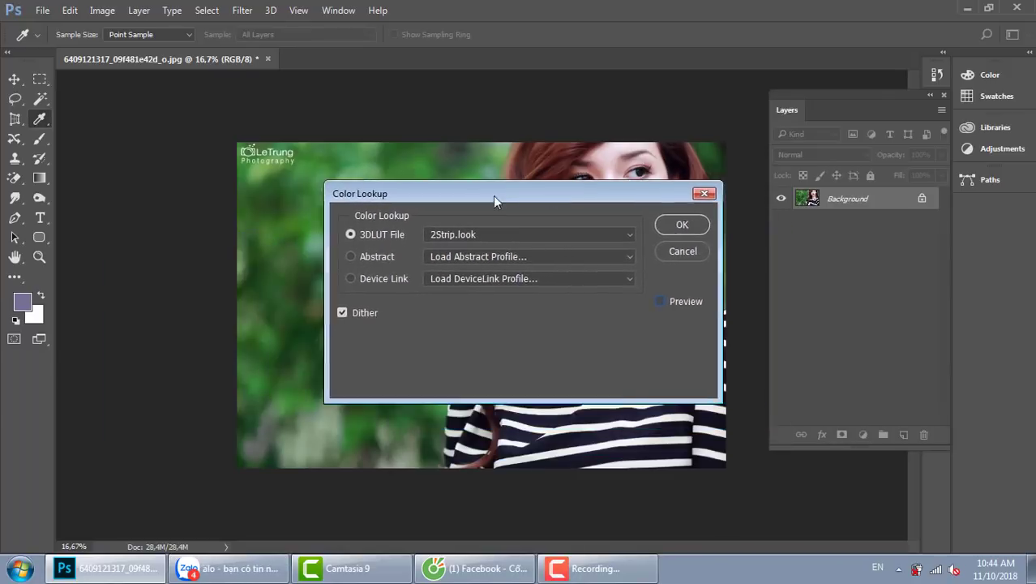
left_click_drag(493, 195, 300, 225)
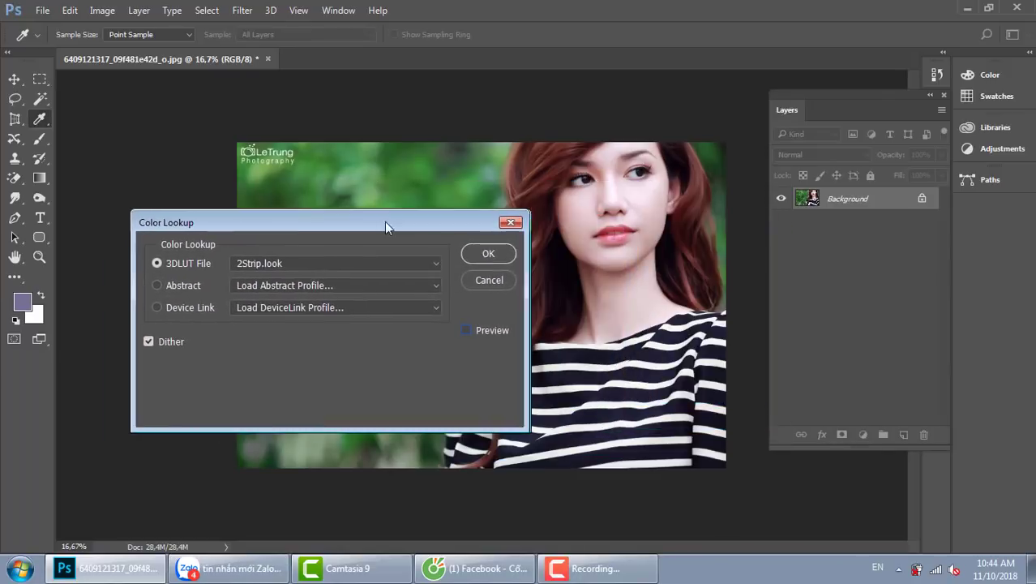
left_click(466, 331)
Try the 3DLUT files 3Strip.look, Bleach Bypass.look and Candlelight.CUBE on the photo
left_click(373, 263)
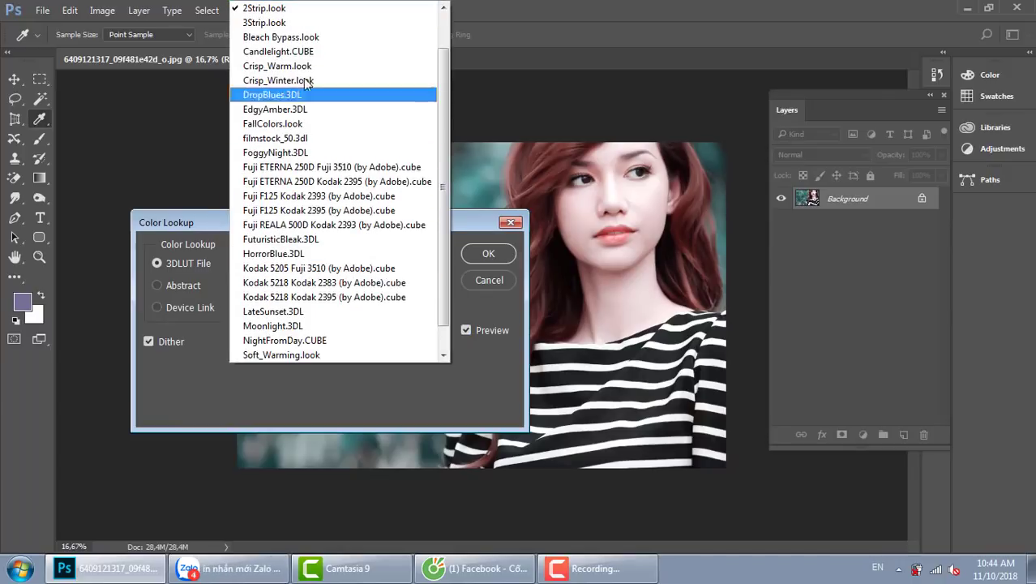
left_click(300, 23)
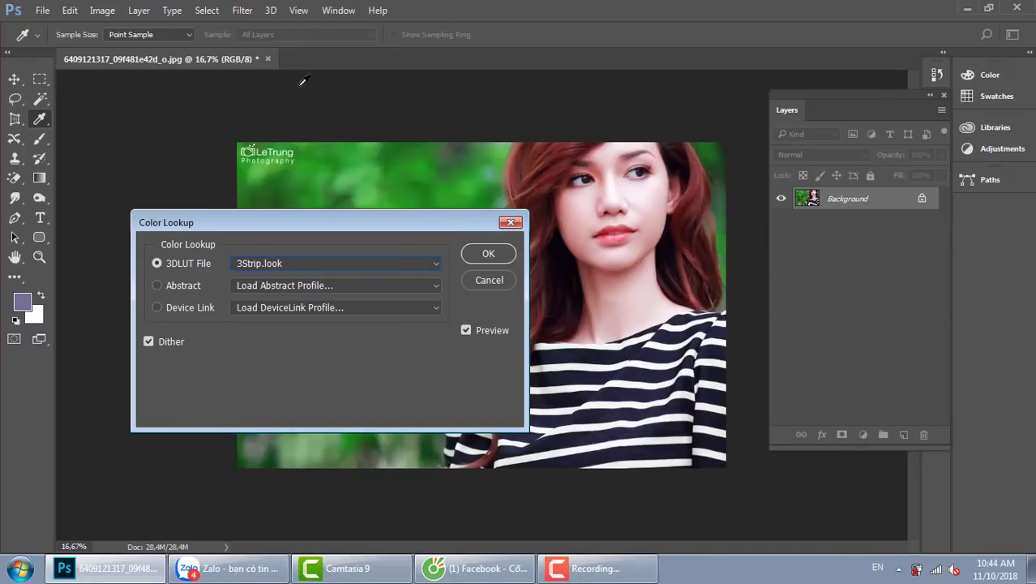
left_click(377, 269)
left_click(322, 24)
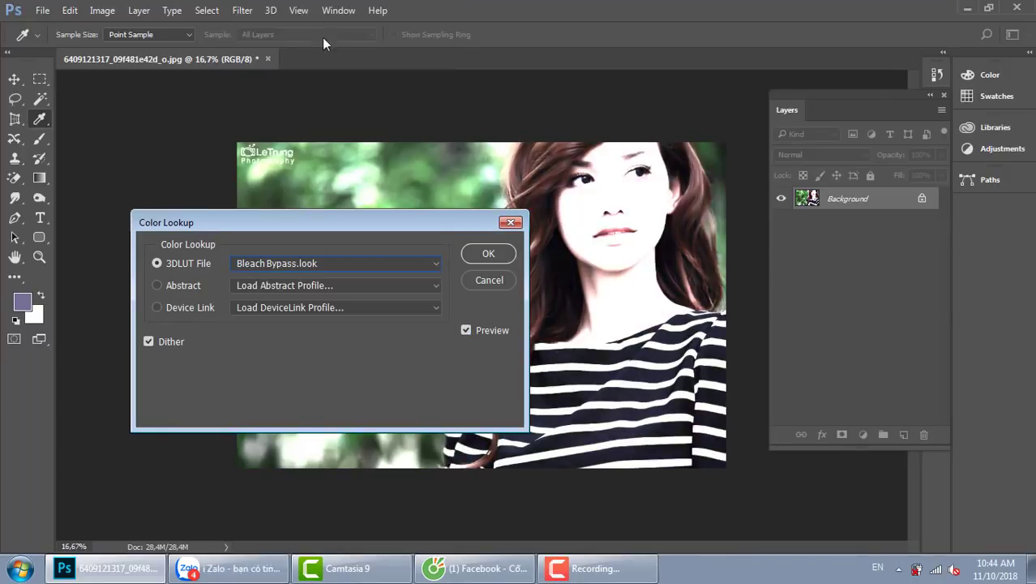
left_click(402, 263)
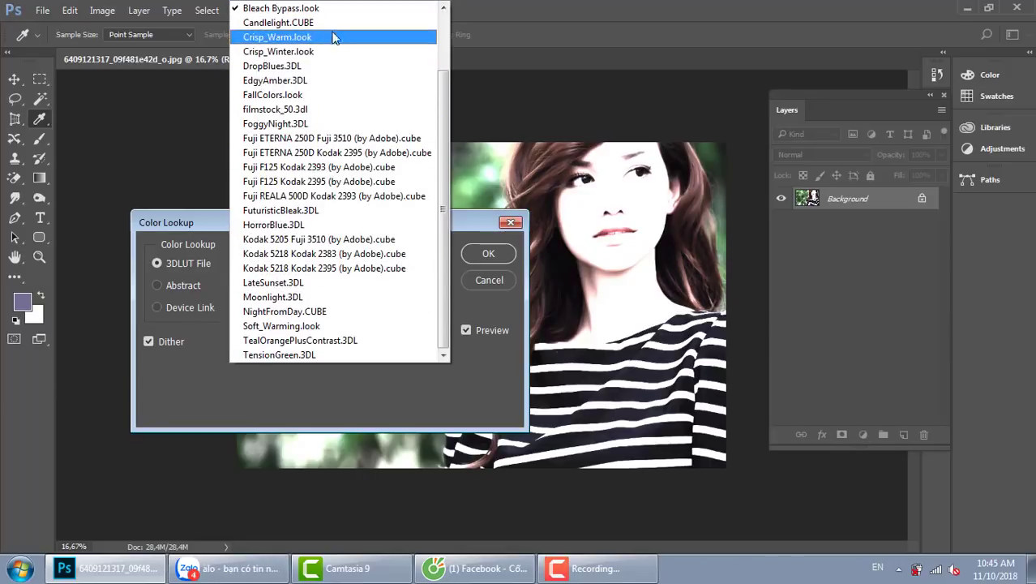
left_click(308, 23)
left_click_drag(407, 222, 565, 438)
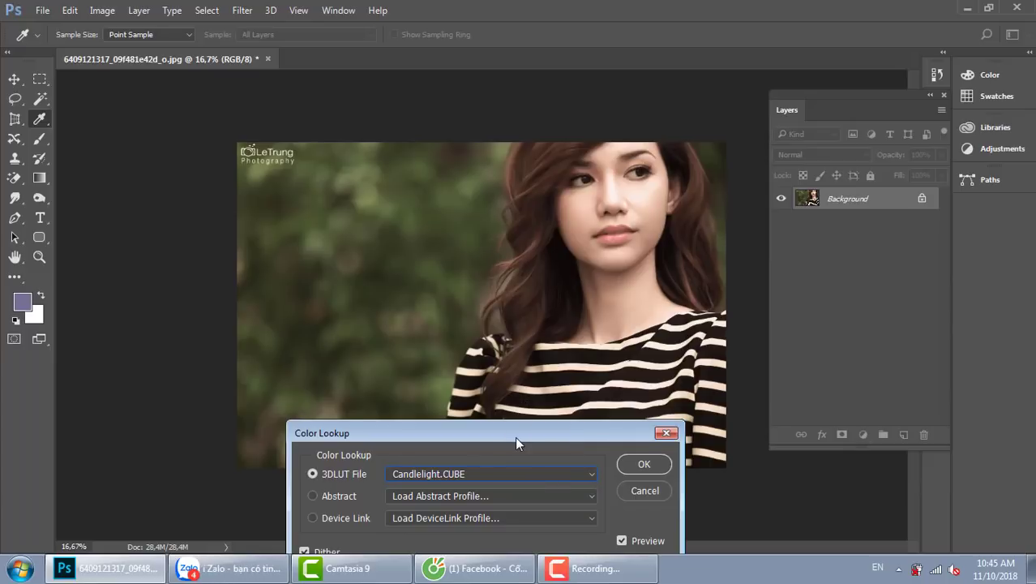
Try the 3DLUT files Crisp_Warm.look, Crisp_Winter.look and DropBlues.3DL on the photo
left_click_drag(515, 436, 501, 197)
left_click(521, 233)
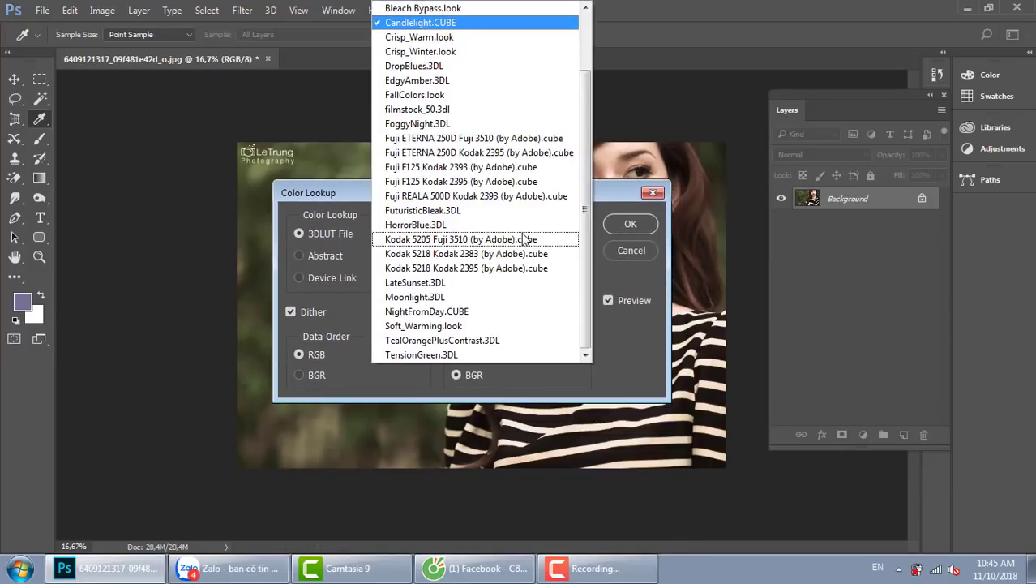
left_click(474, 38)
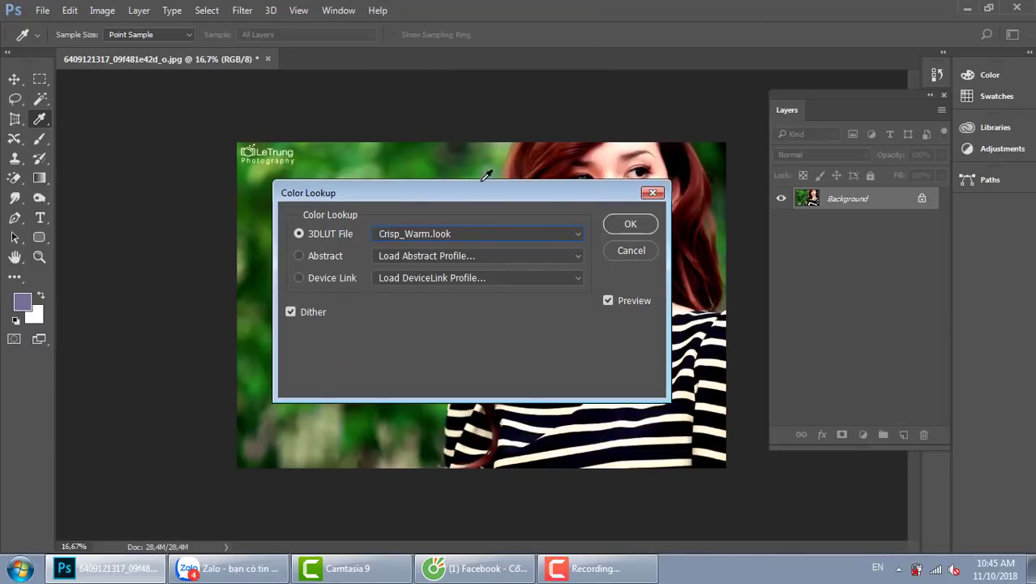
left_click_drag(519, 195, 504, 274)
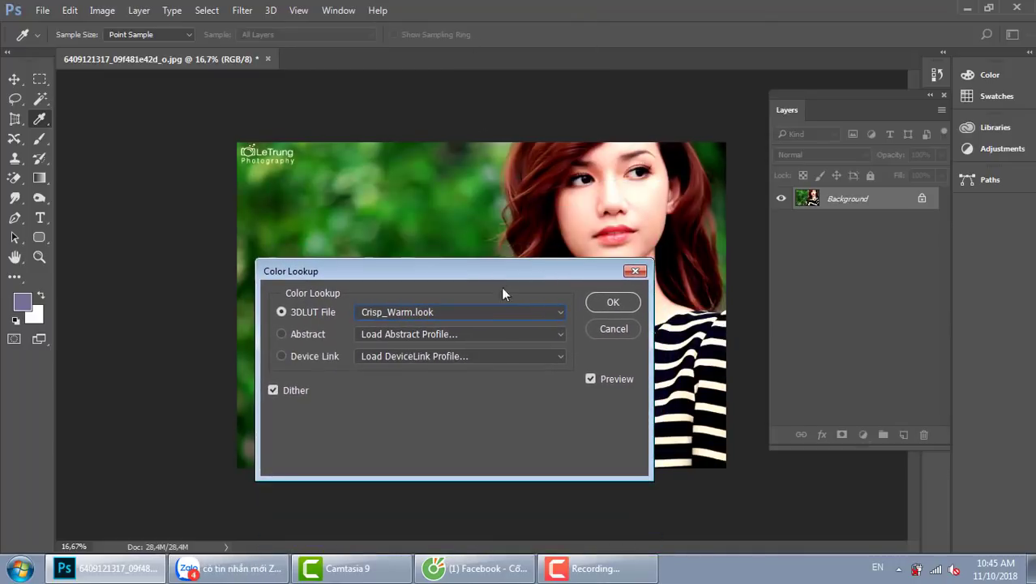
left_click(523, 315)
left_click(450, 54)
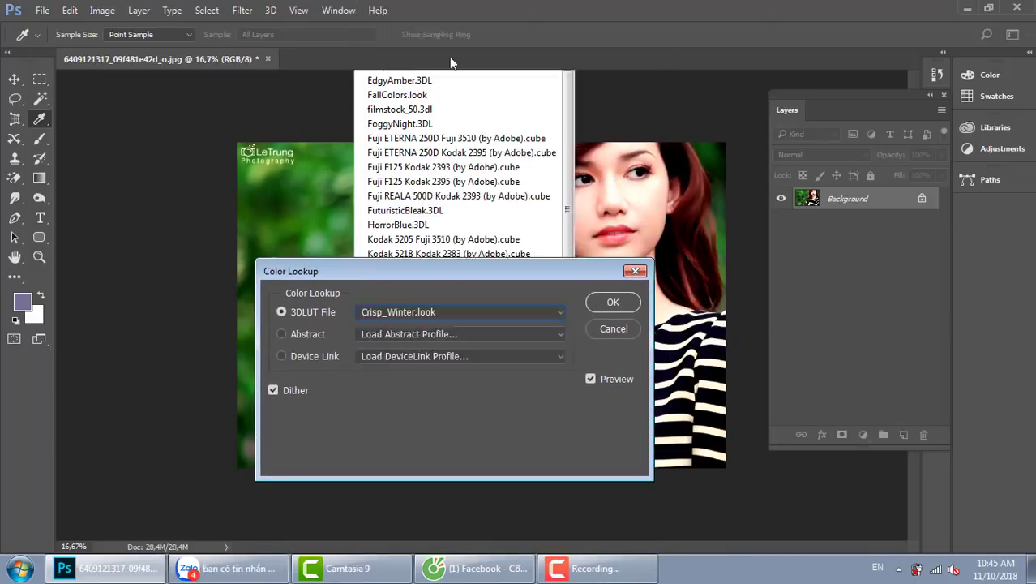
left_click(478, 308)
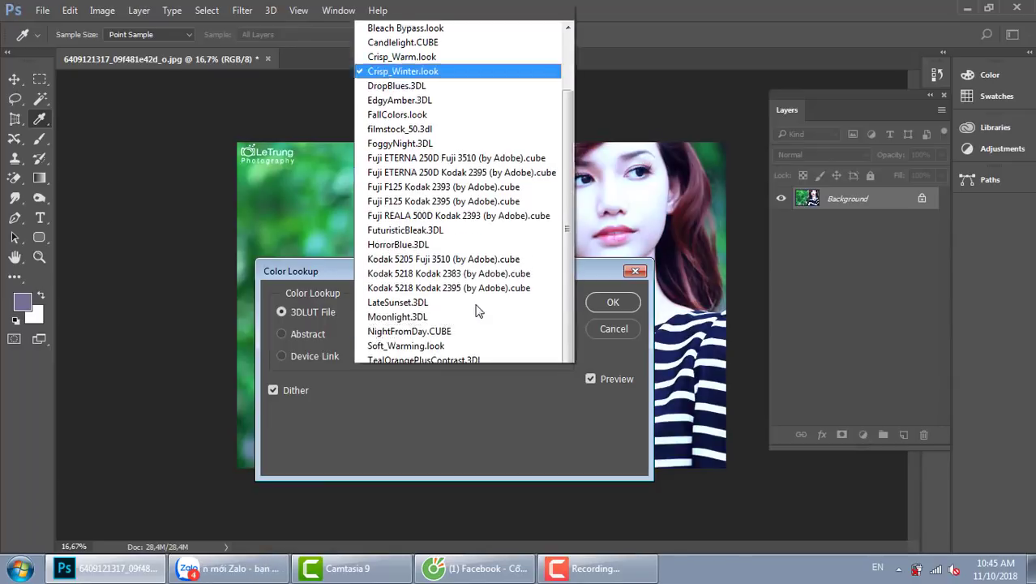
left_click(466, 70)
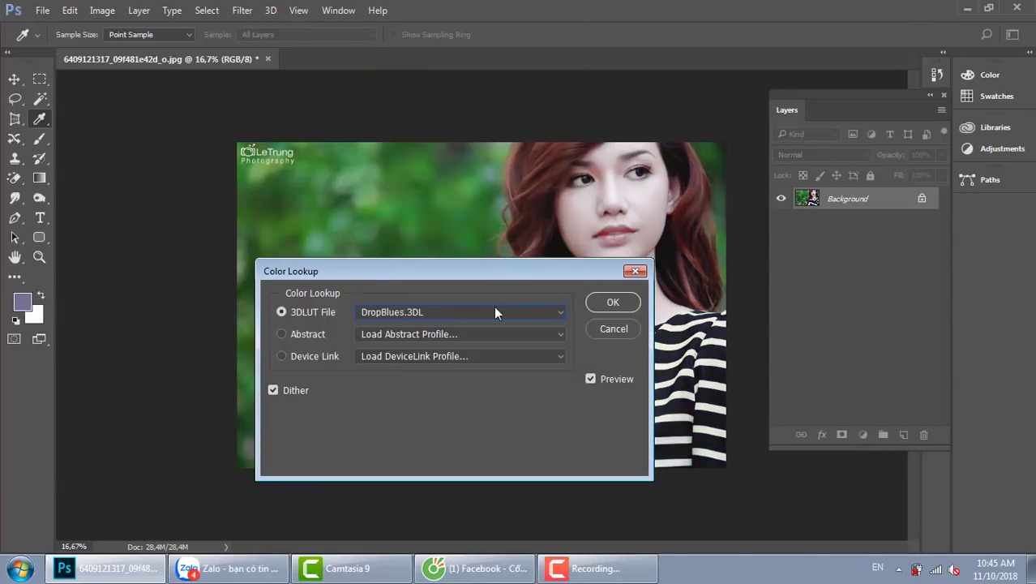
Try the 3DLUT files EdgyAmber.3DL and filmstock_50.3dl on the photo and leave Color Lookup without applying it
left_click(494, 308)
left_click(462, 80)
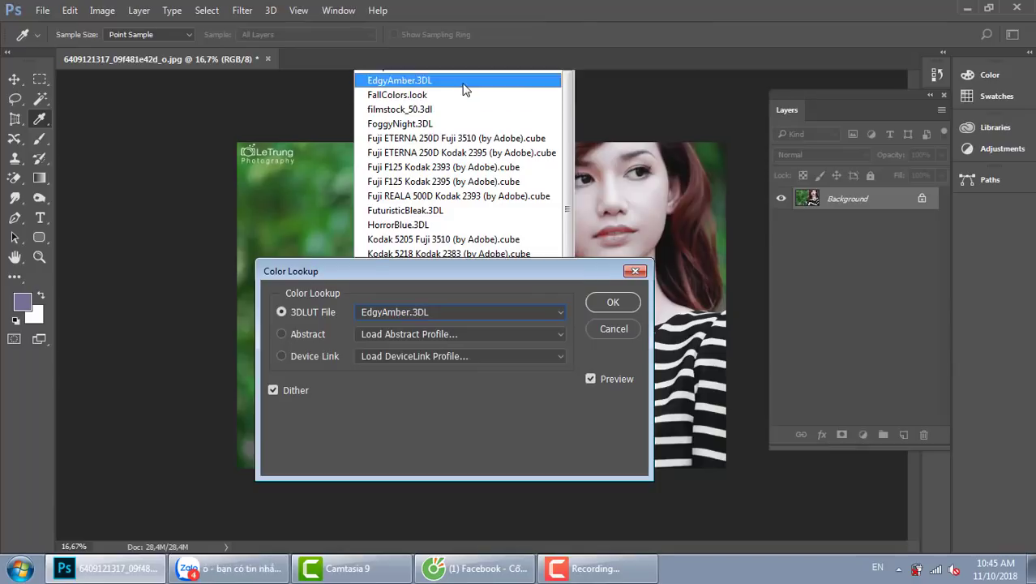
left_click(509, 315)
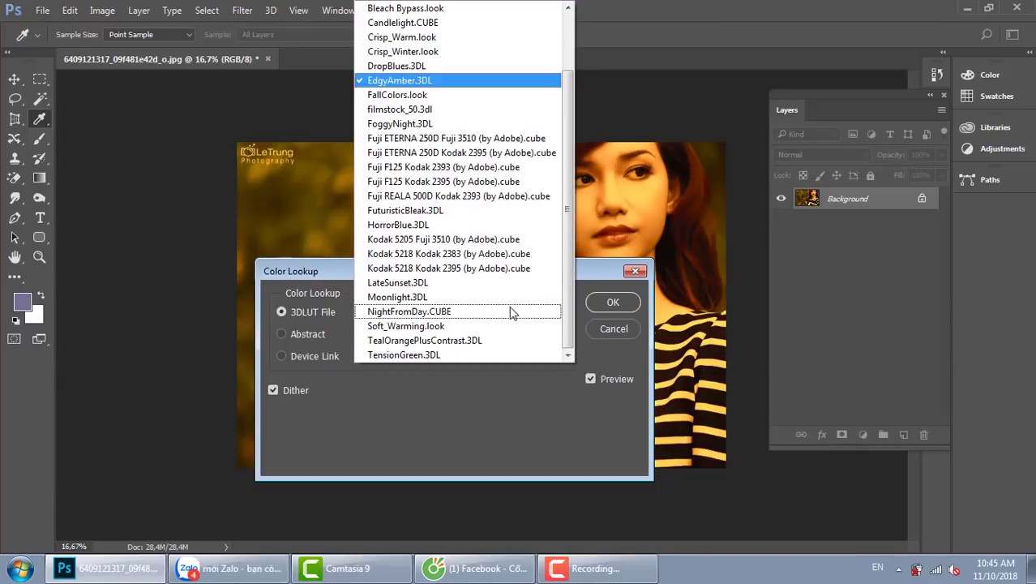
left_click(487, 110)
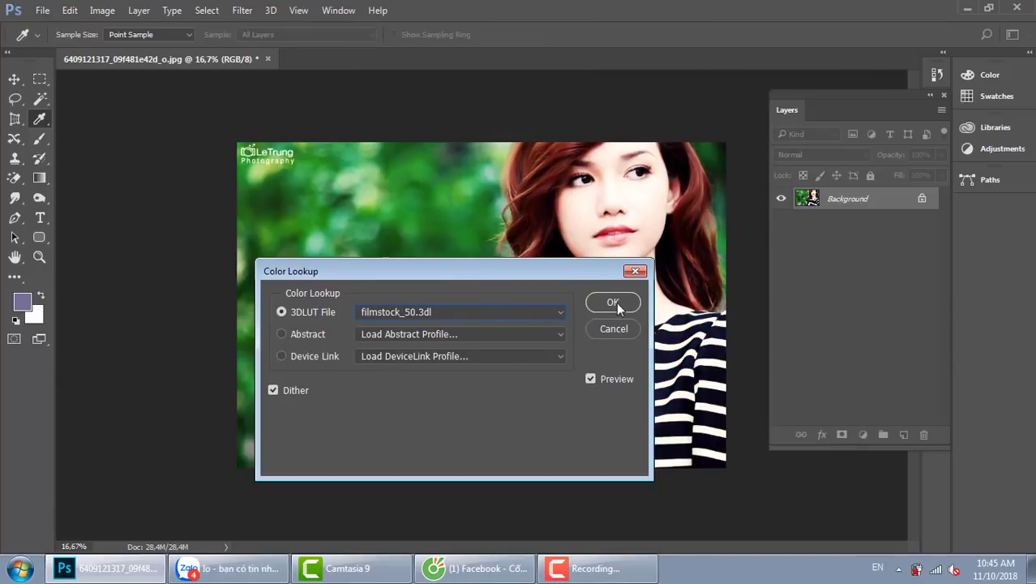
left_click(636, 272)
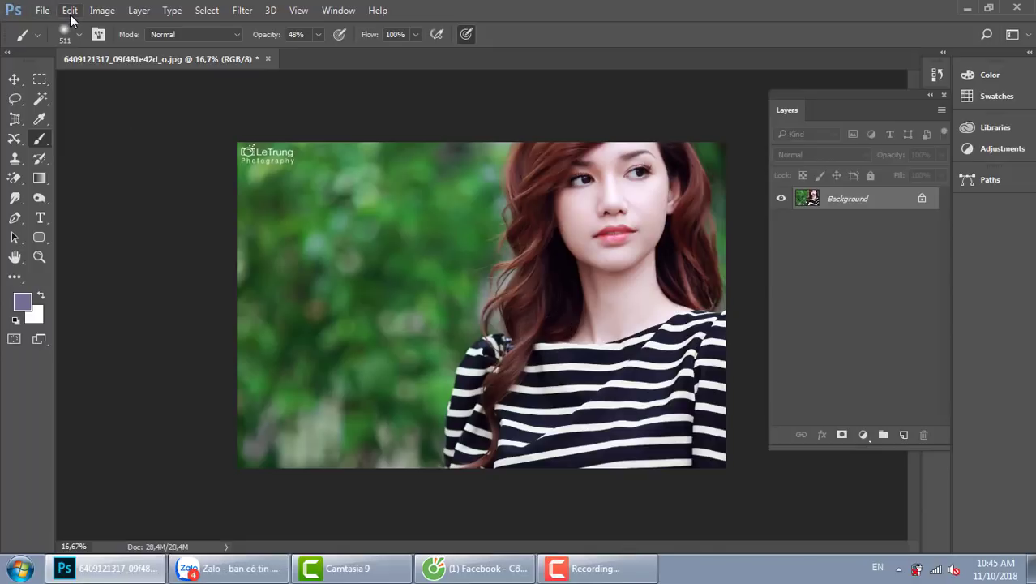
Invert the colours of the portrait photo and close the document without saving the changes
left_click(102, 11)
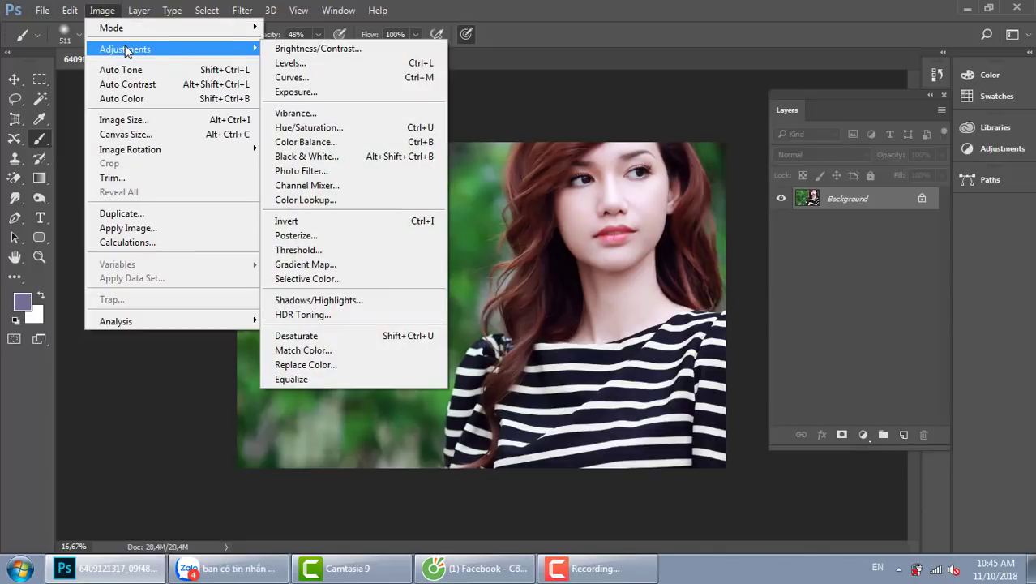
mouse_move(234, 51)
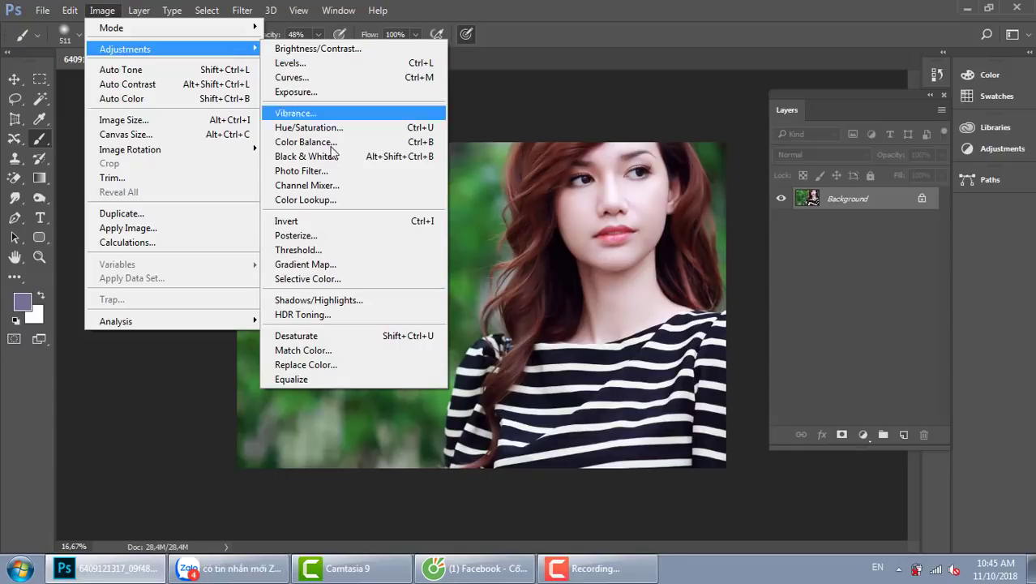
left_click(338, 220)
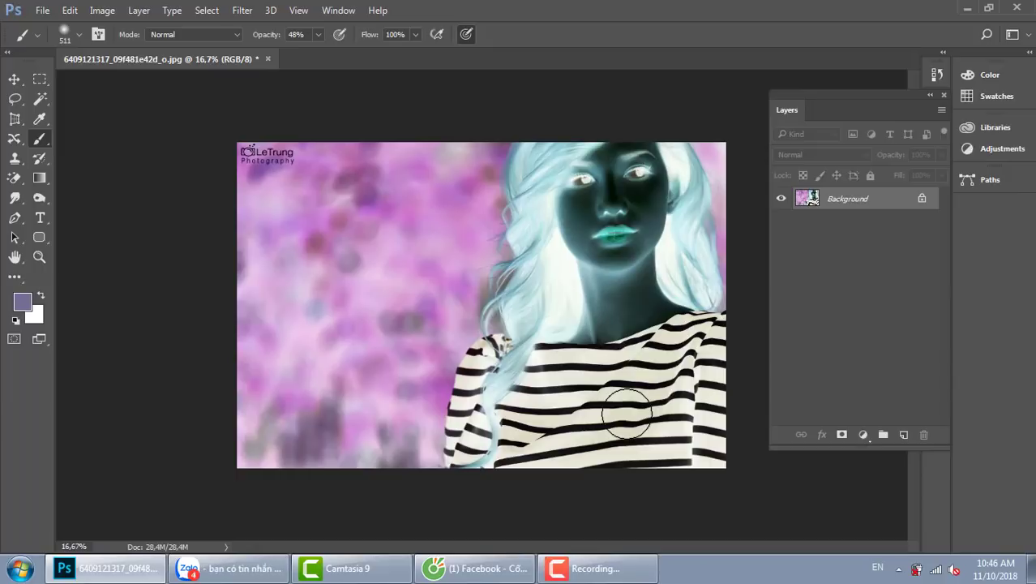
left_click(269, 58)
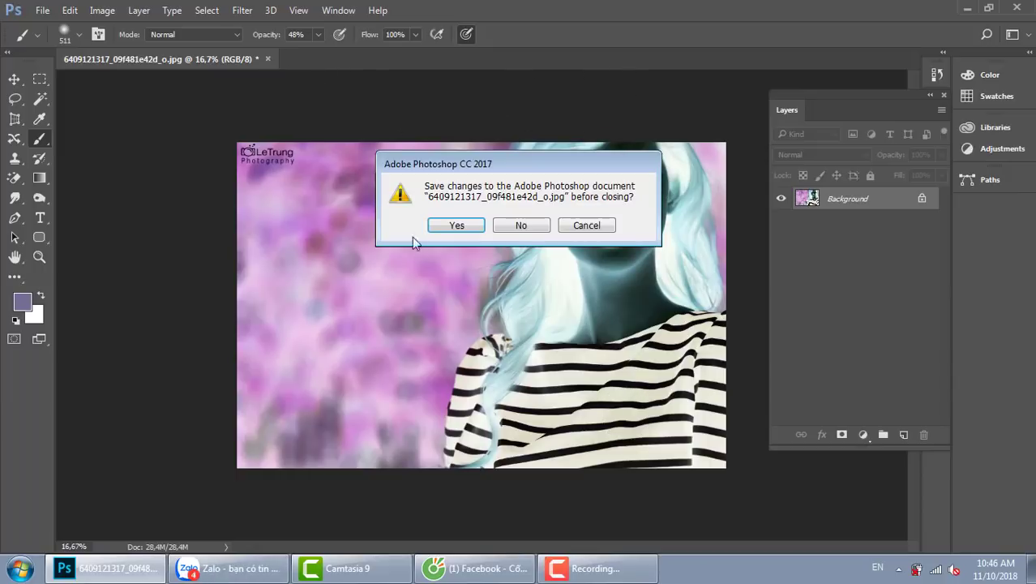
left_click(523, 226)
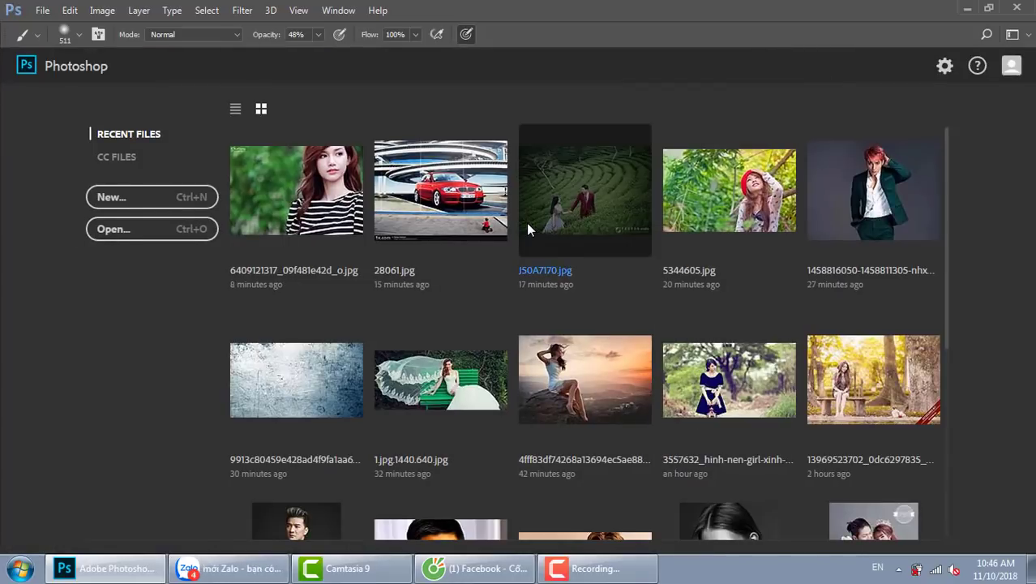
Open wallpaper-celebrity-movie-actor-actress-model-singer-awesome-282.jpg from the thuvienanh > ảnh chân dung folder on Local Disk (E:)
key("ctrl+o")
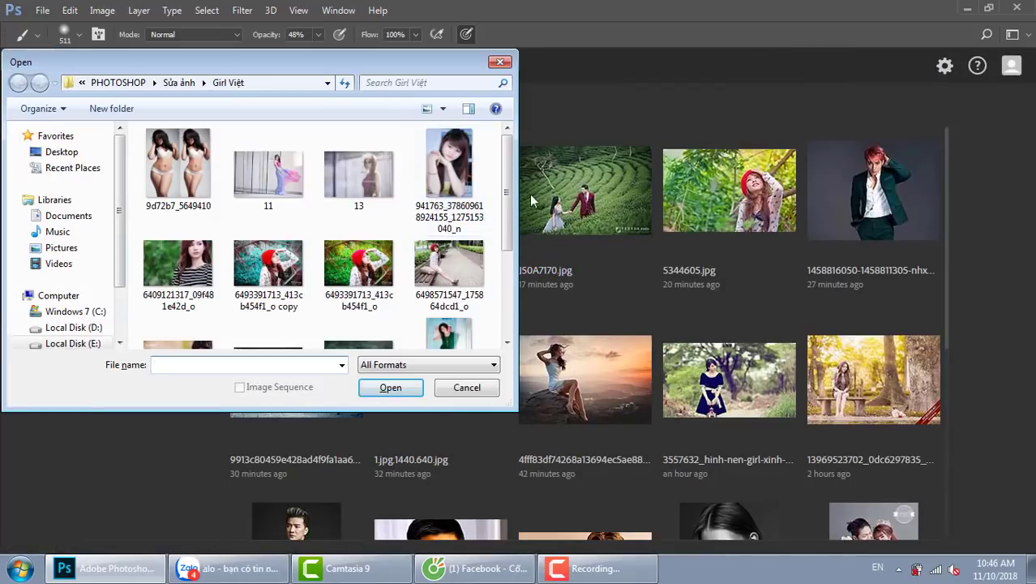
left_click_drag(509, 175, 508, 217)
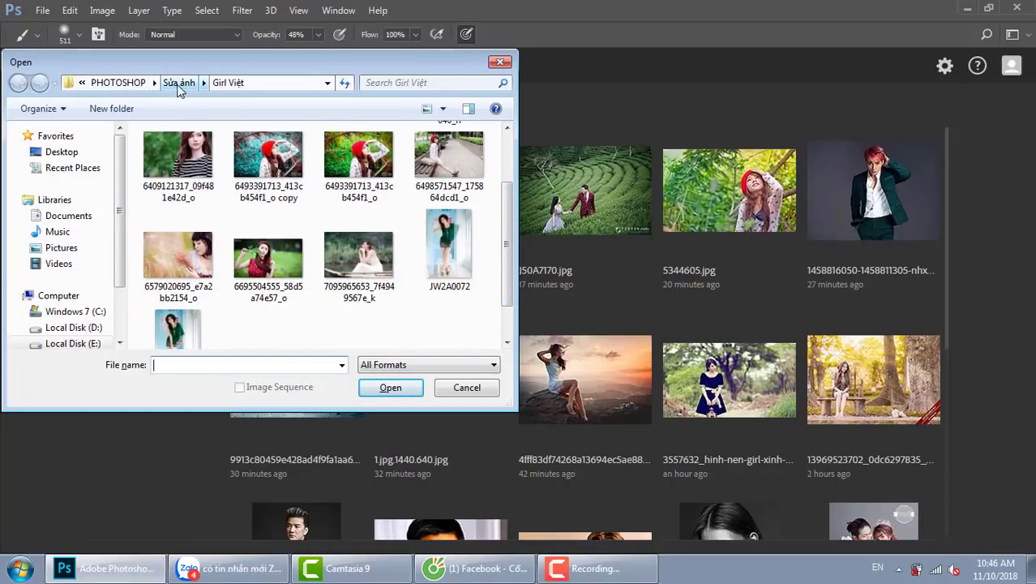
left_click(132, 82)
left_click(191, 88)
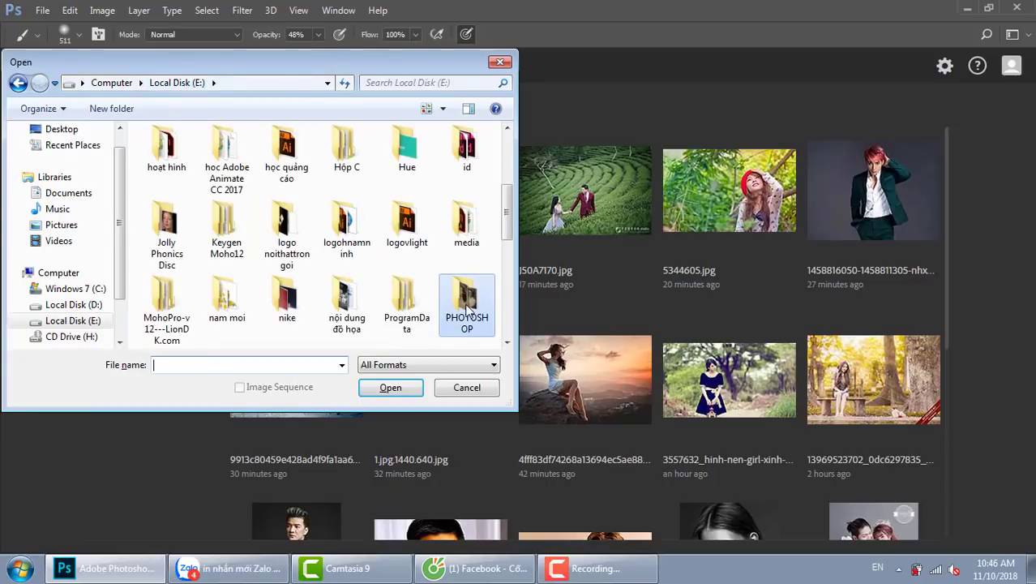
mouse_move(507, 220)
left_mouse_down()
mouse_move(507, 278)
mouse_move(506, 235)
left_mouse_up()
double_click(472, 188)
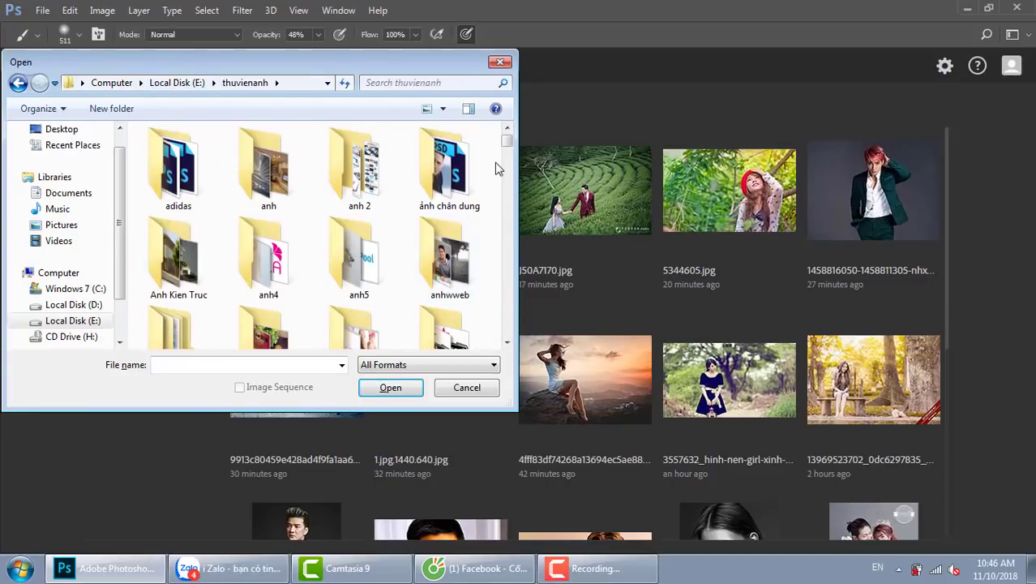
double_click(463, 183)
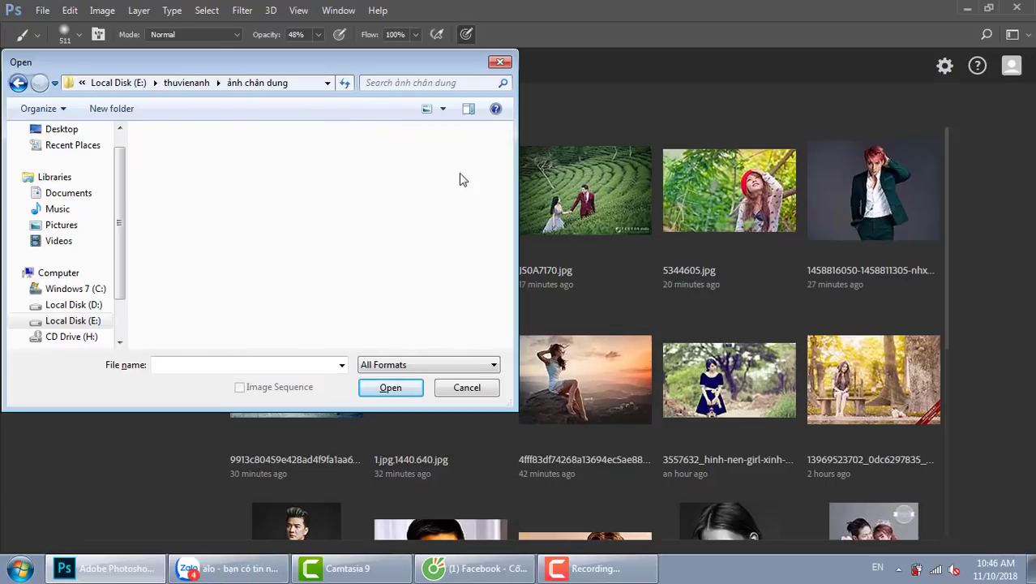
left_click_drag(507, 172, 464, 328)
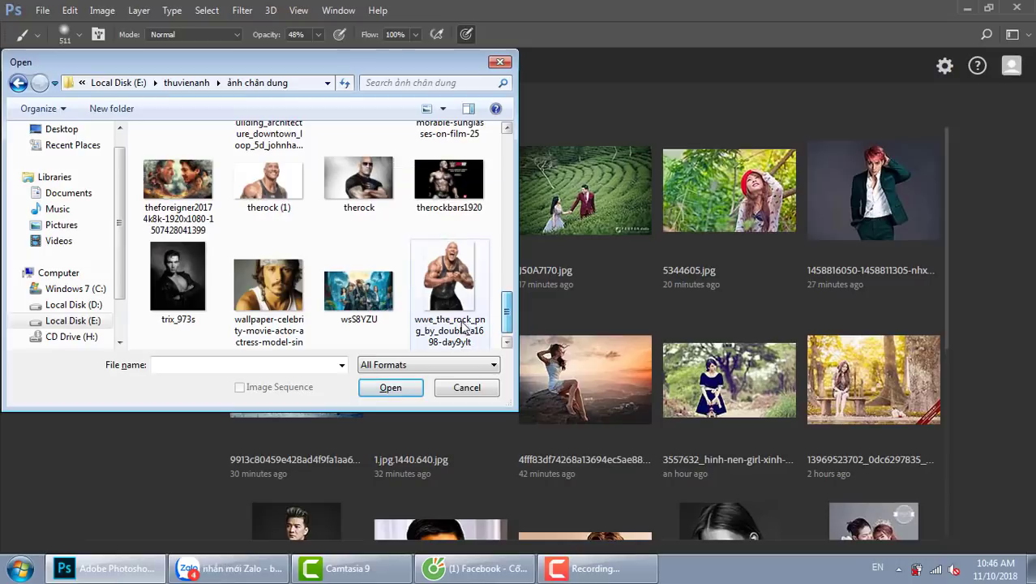
left_click(269, 290)
left_click(391, 388)
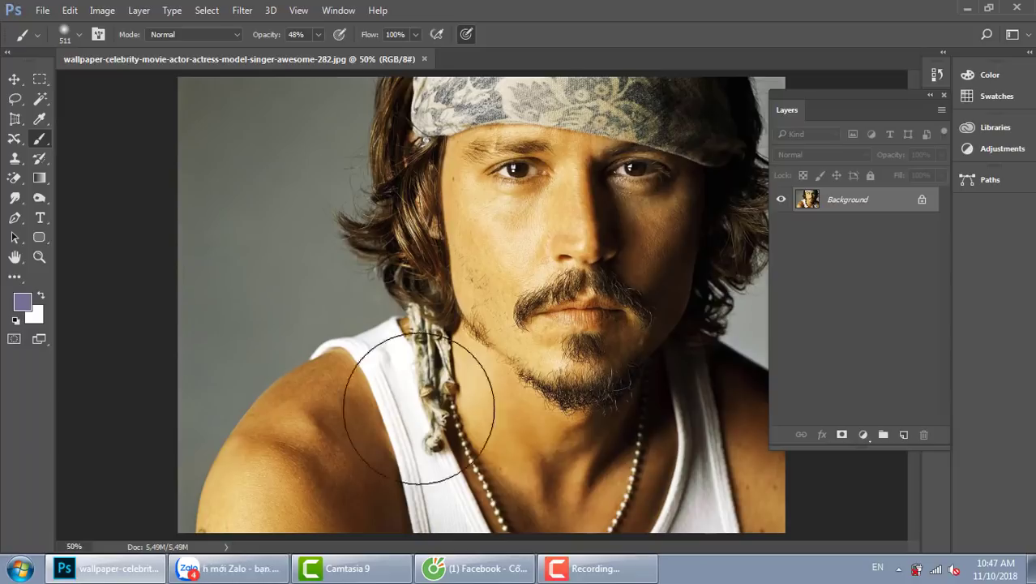
Select the Brush tool and set its size to 1 px for drawing fine hairs on the cheek
scroll(509, 412, "up", 5)
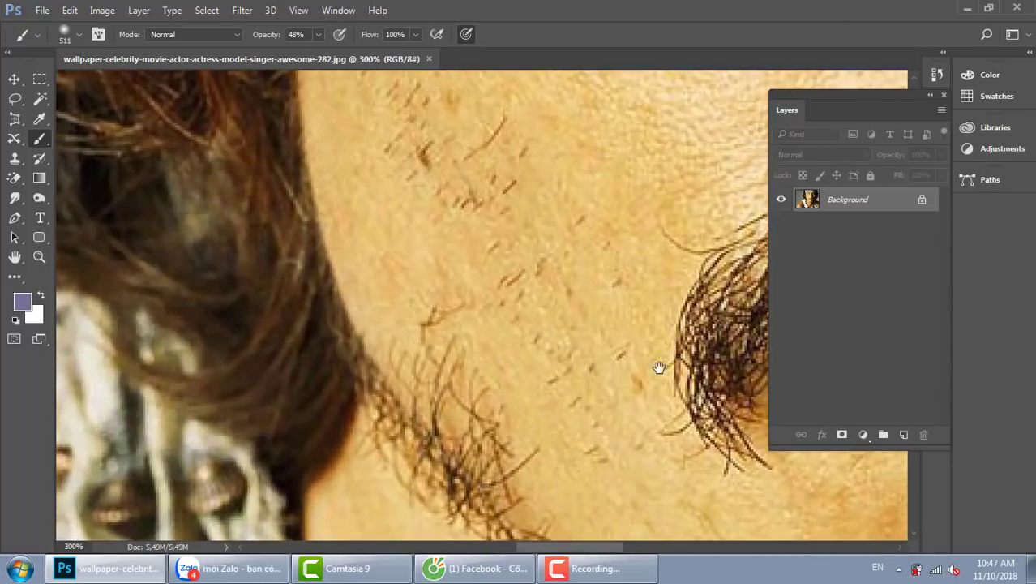
left_click_drag(659, 366, 433, 314)
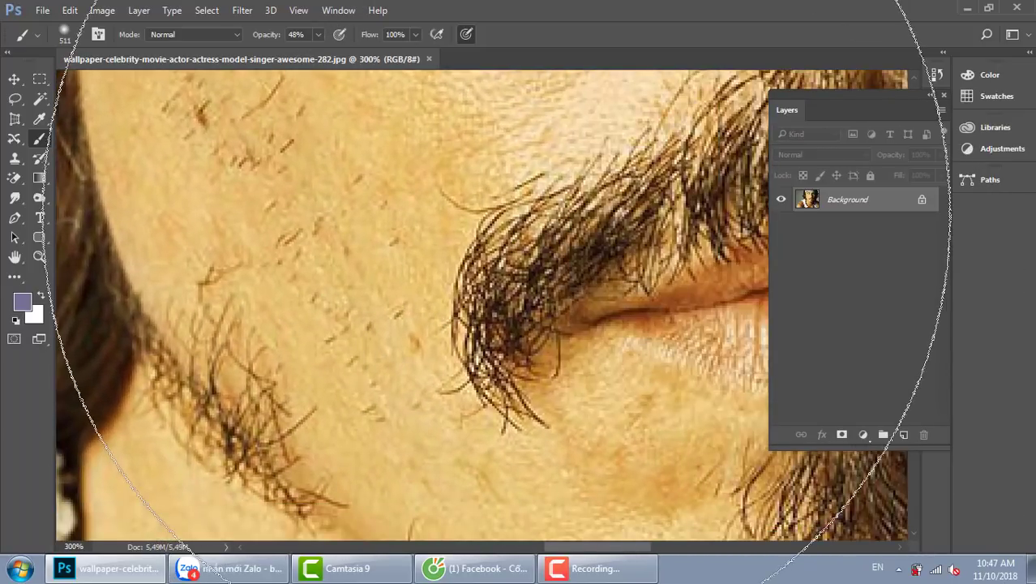
left_click(14, 79)
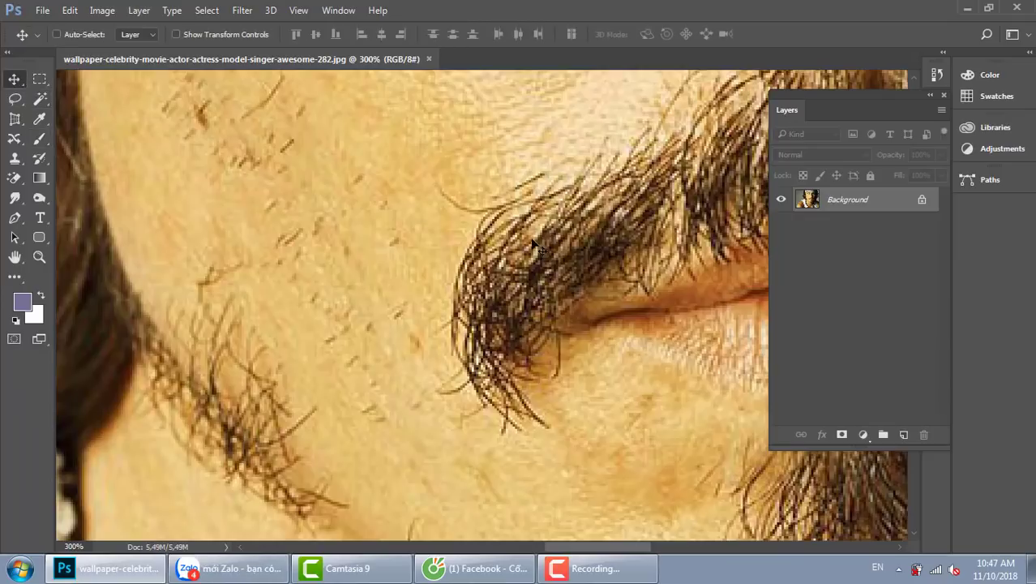
left_click_drag(527, 365, 502, 261)
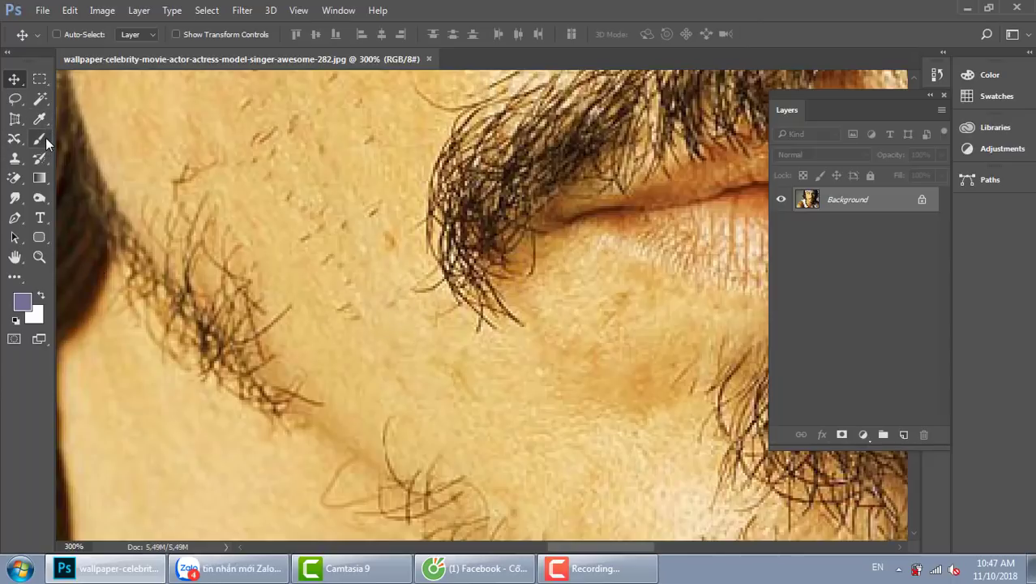
left_click_drag(41, 138, 130, 138)
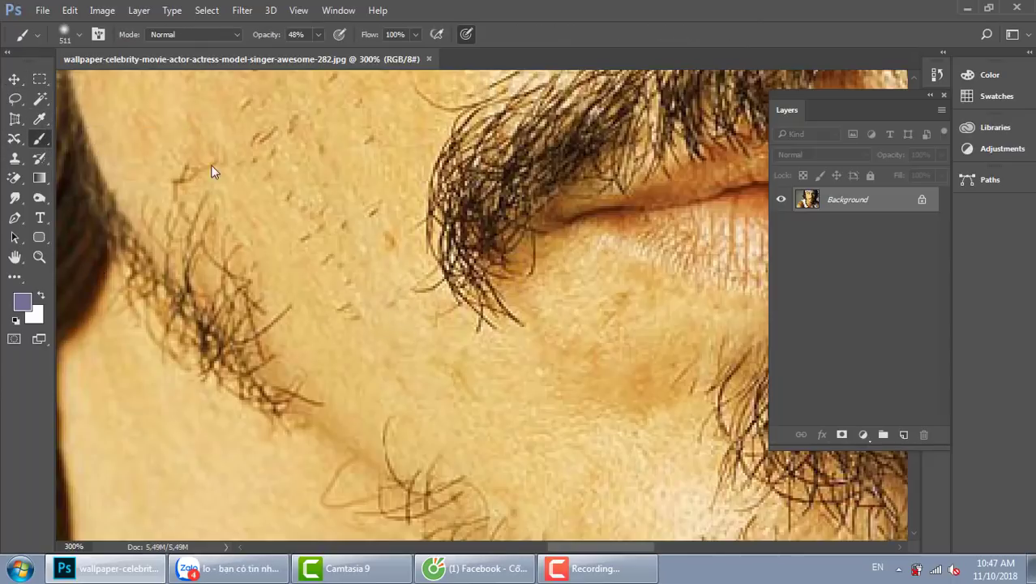
left_click(79, 34)
left_click(166, 63)
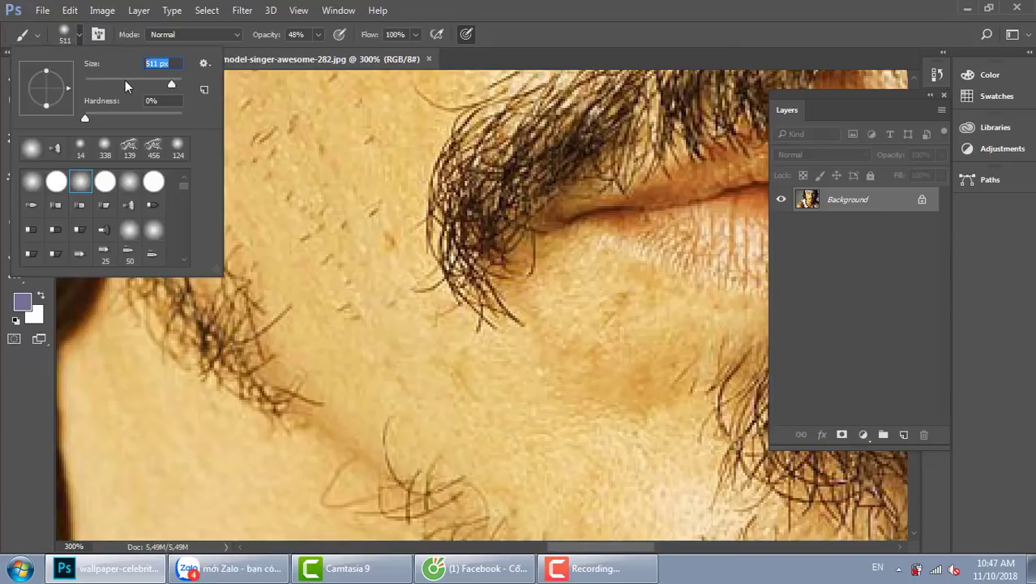
type("1")
key("Return")
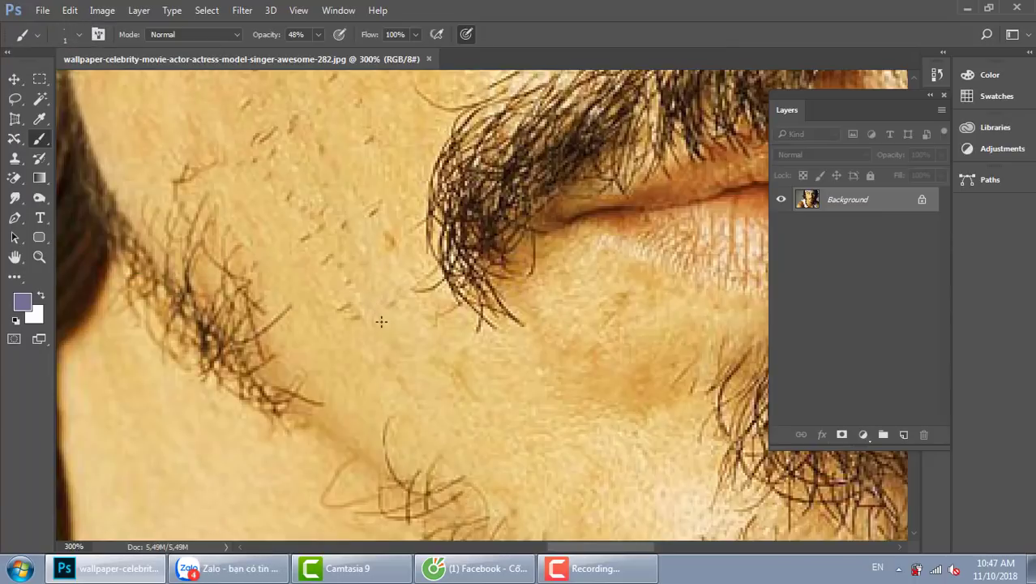
Sample a dark brown from the moustache as the foreground colour and return to the Brush tool
key("i")
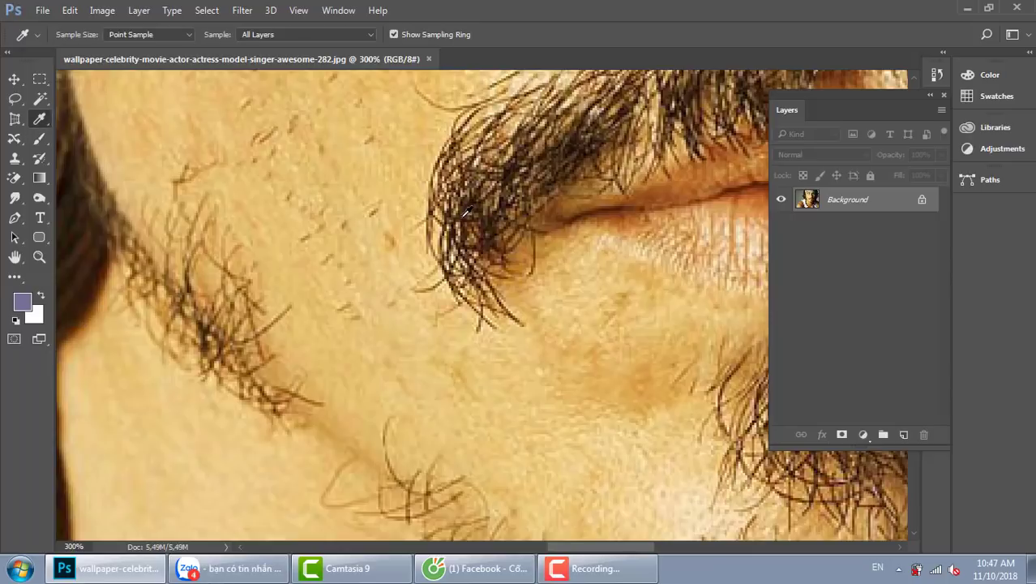
left_click(469, 215)
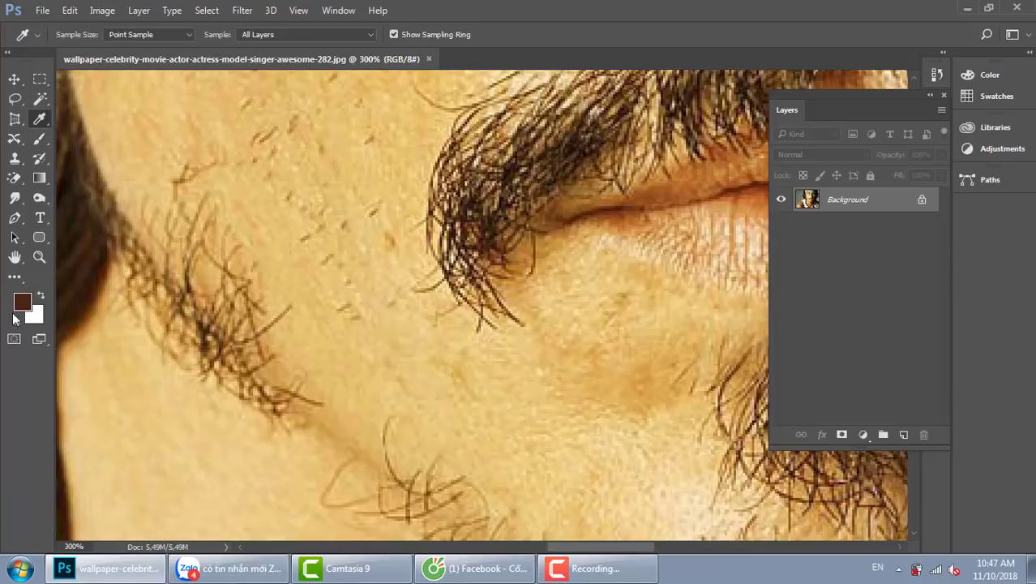
key("b")
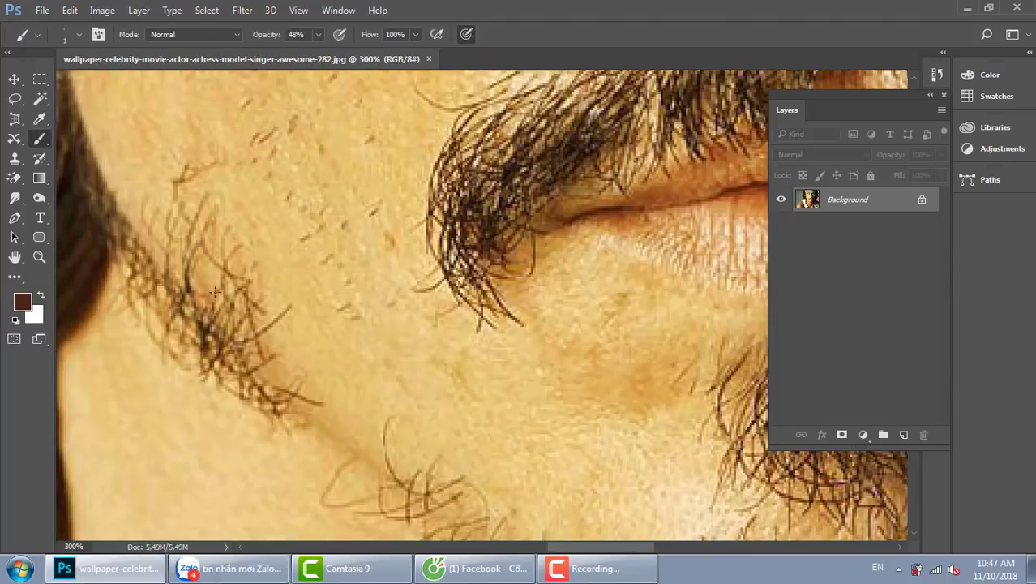
Undo a trial hair stroke painted on the cheek and set the brush opacity to 100%
left_click_drag(384, 297, 383, 344)
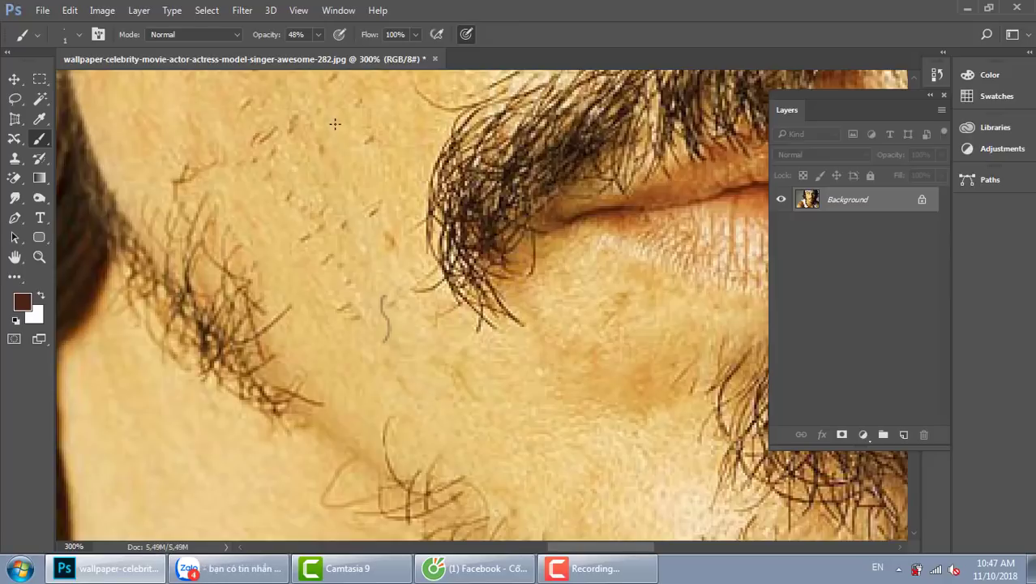
key("ctrl+z")
left_click(318, 33)
left_click_drag(320, 54, 365, 53)
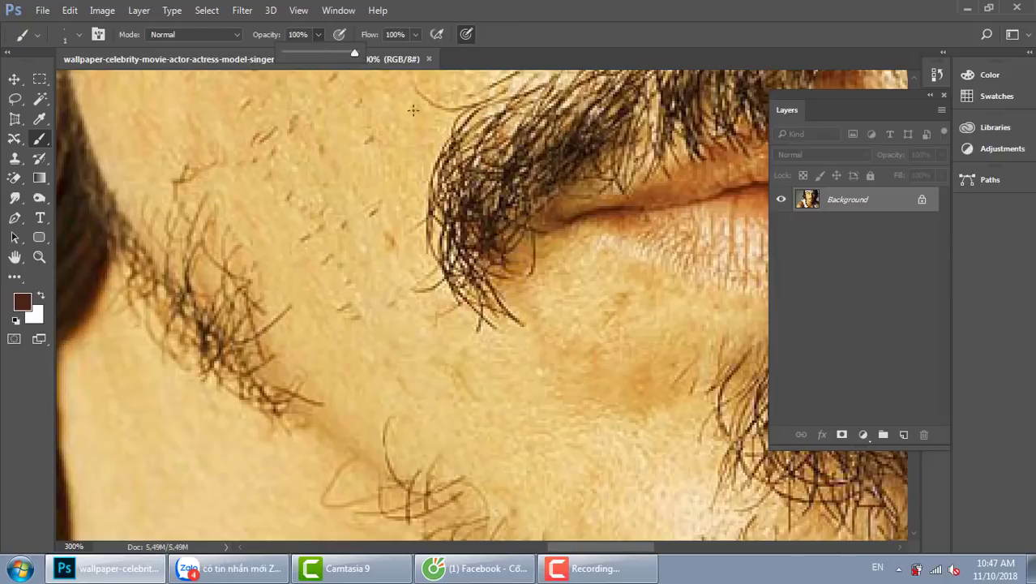
Undo a second trial stroke on the background and paint a curved hair stroke on a new layer
left_click_drag(378, 313, 385, 360)
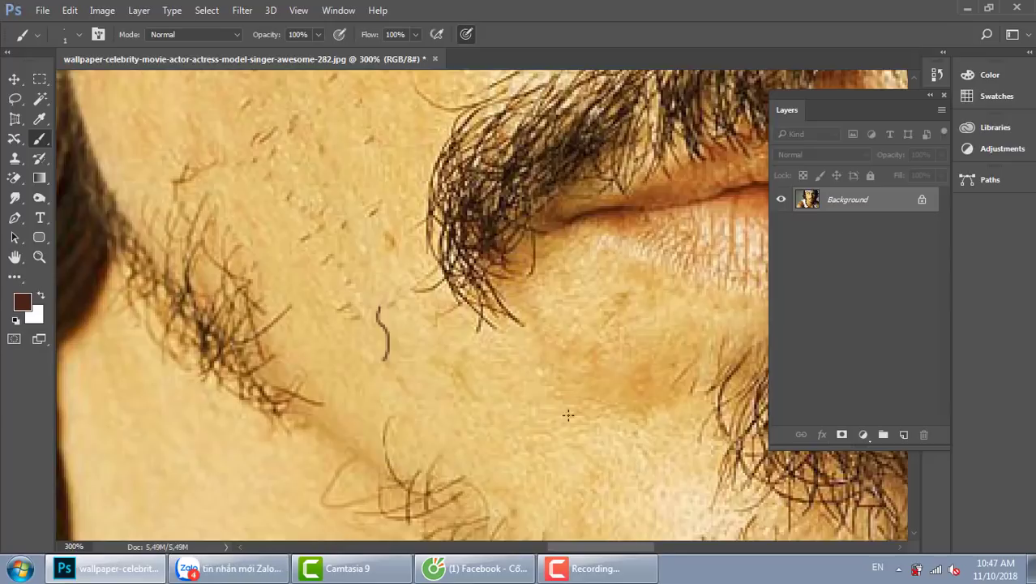
key("ctrl+z")
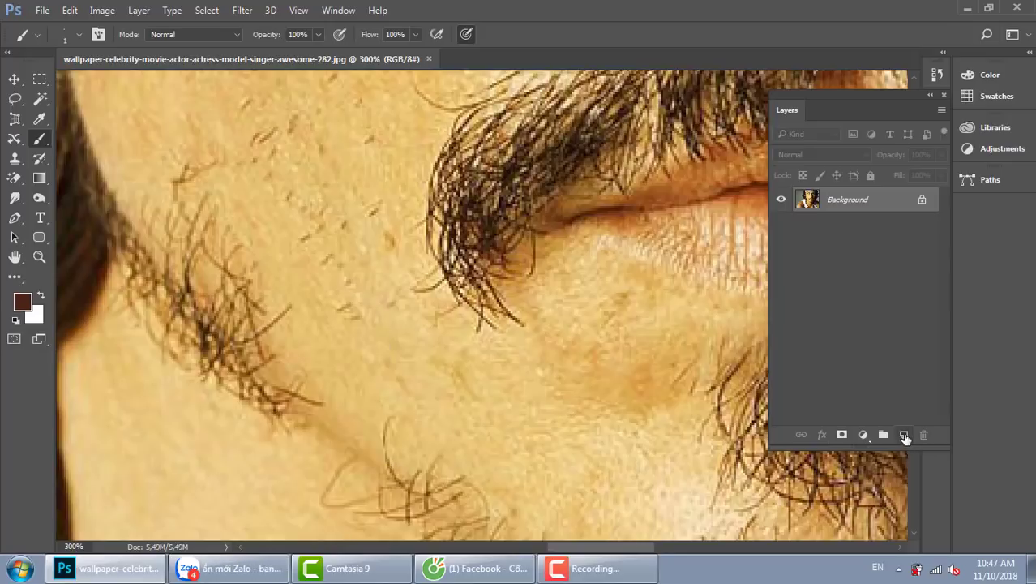
left_click(904, 434)
left_click_drag(388, 313, 398, 375)
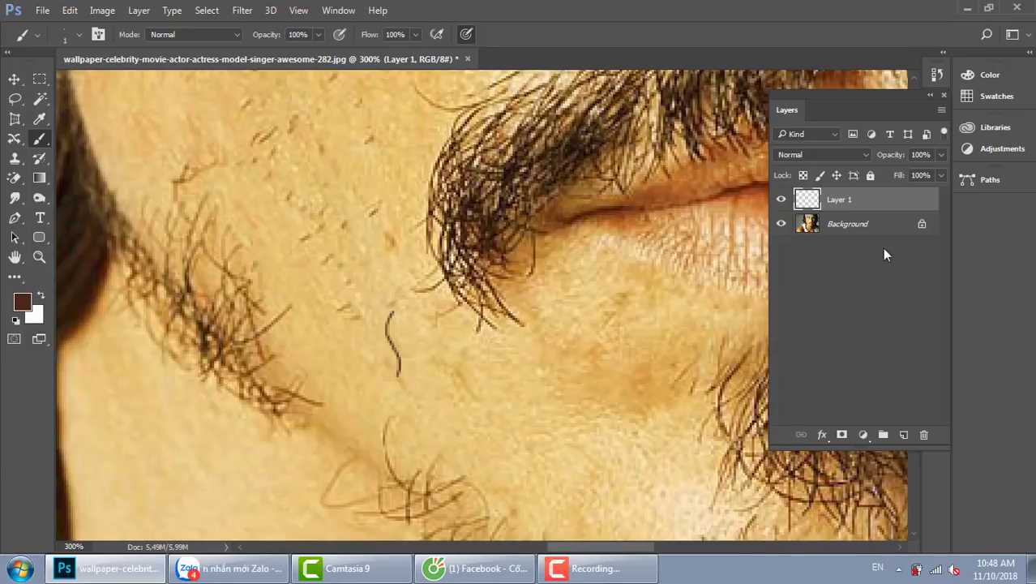
Hide the Background layer, marquee-select the painted hair stroke and define it as a brush preset under the default name
left_click(781, 223)
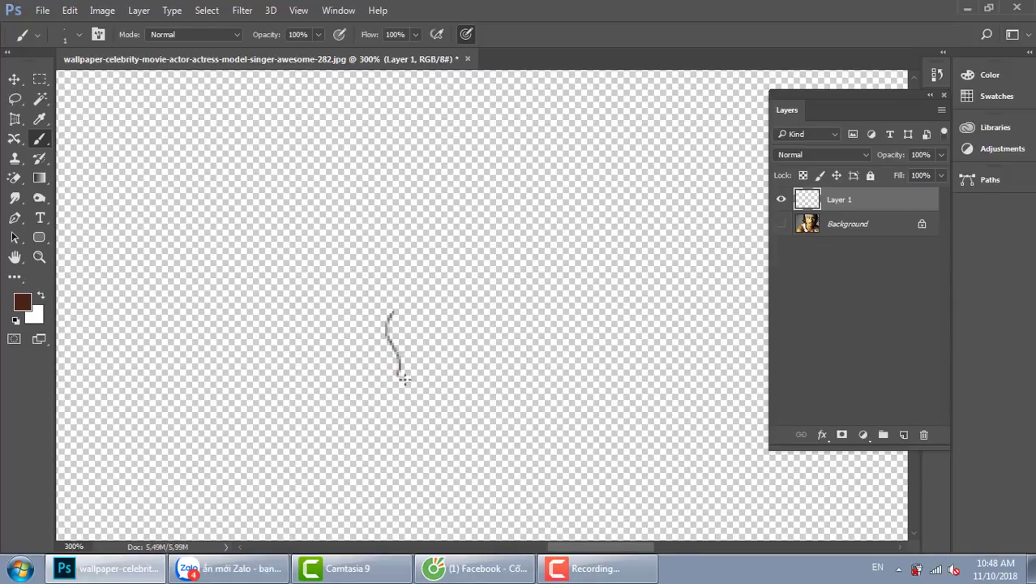
left_click(39, 78)
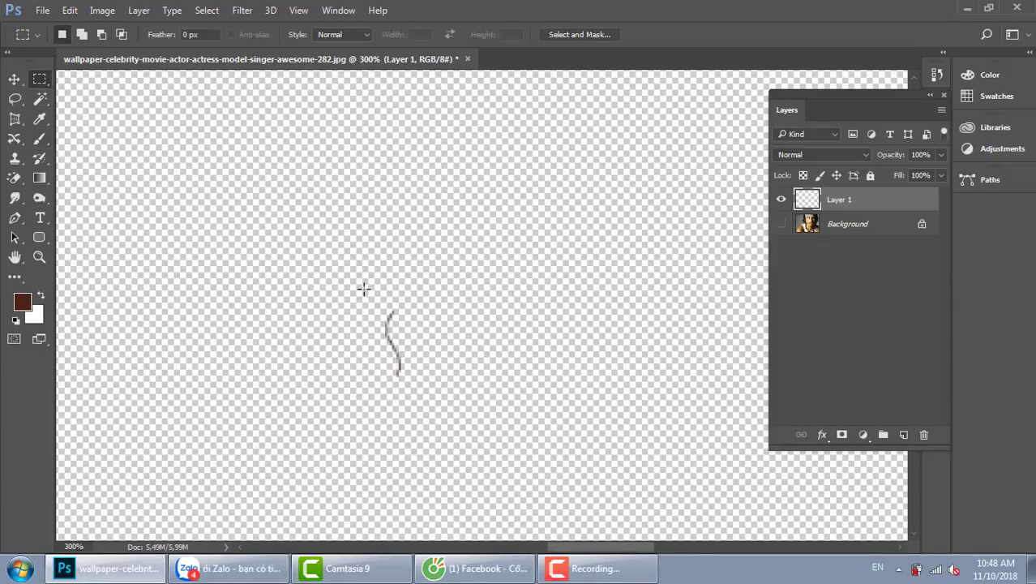
left_click_drag(361, 288, 426, 414)
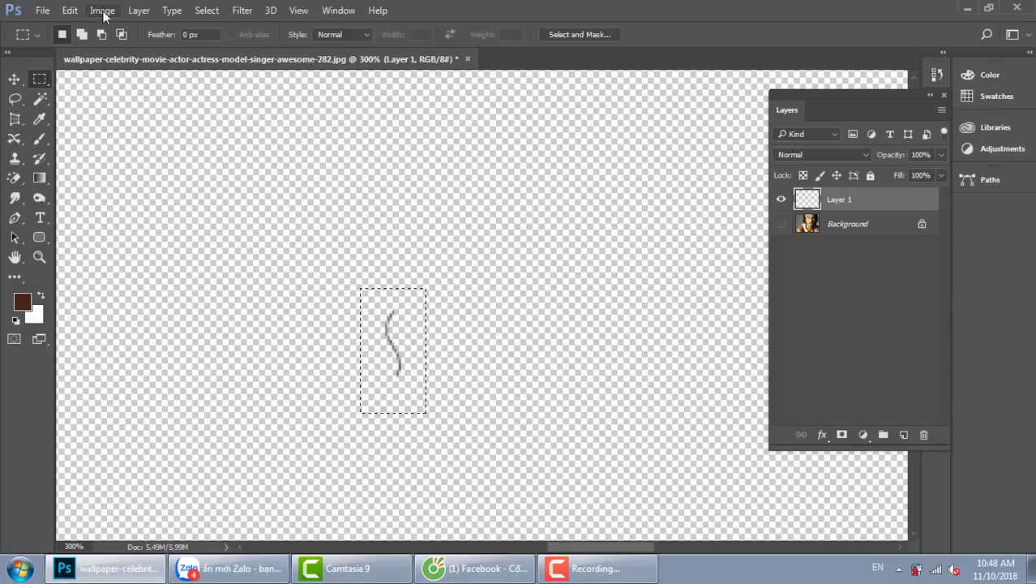
left_click(71, 11)
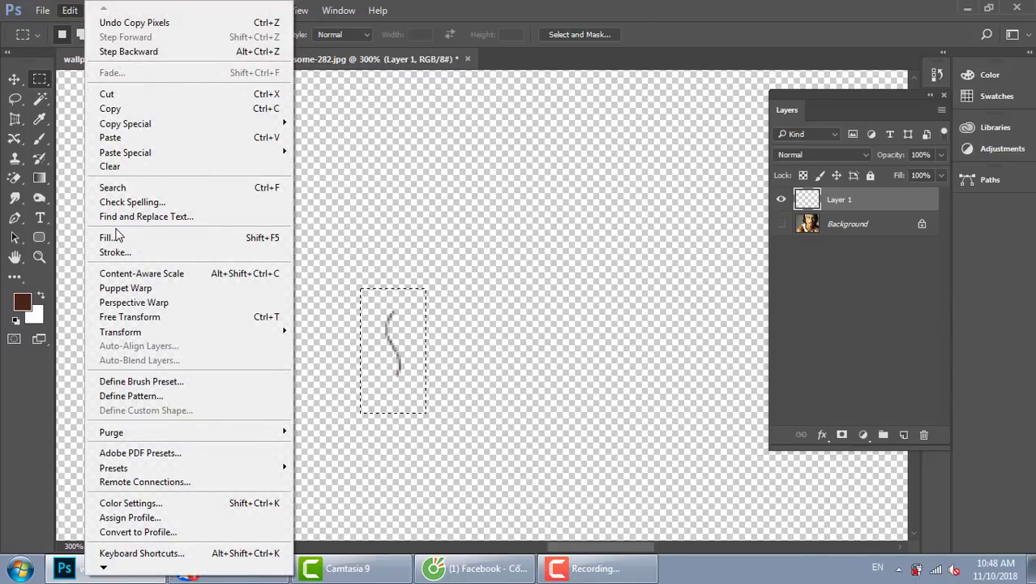
left_click(170, 381)
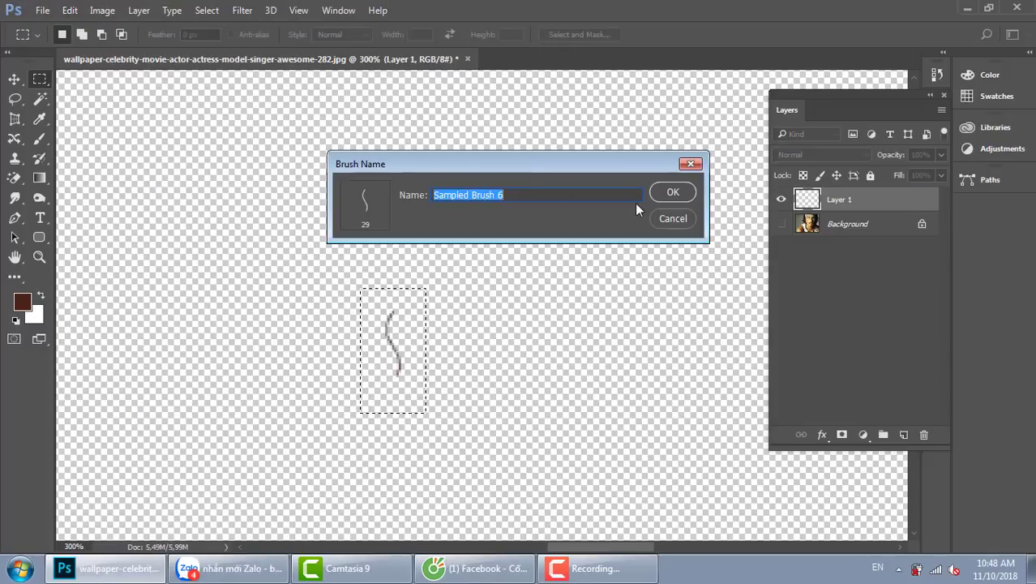
left_click(660, 194)
Deselect, show the Background layer again, and replace the stroke's layer with a new empty layer
key("v")
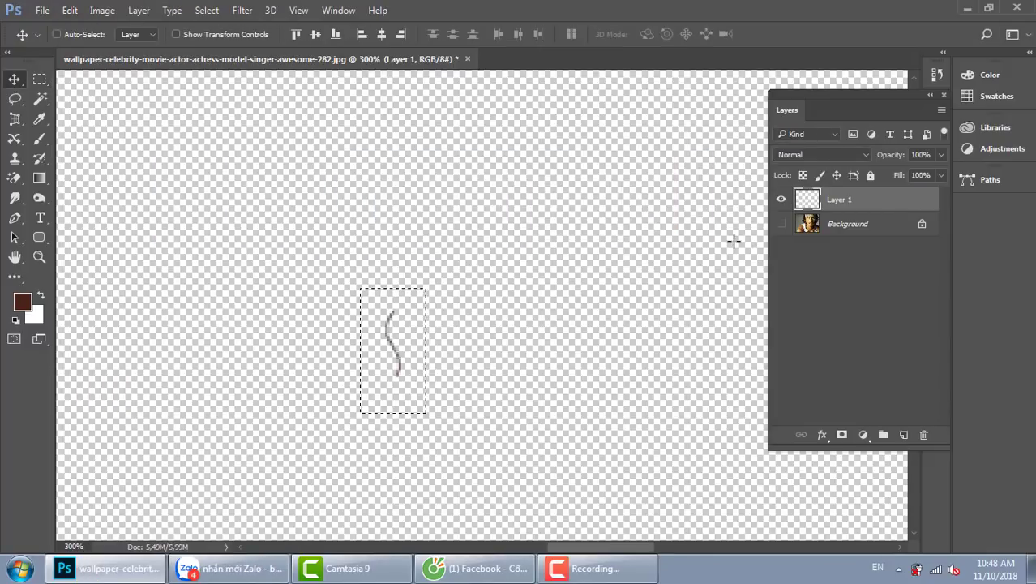
key("ctrl+d")
left_click(782, 224)
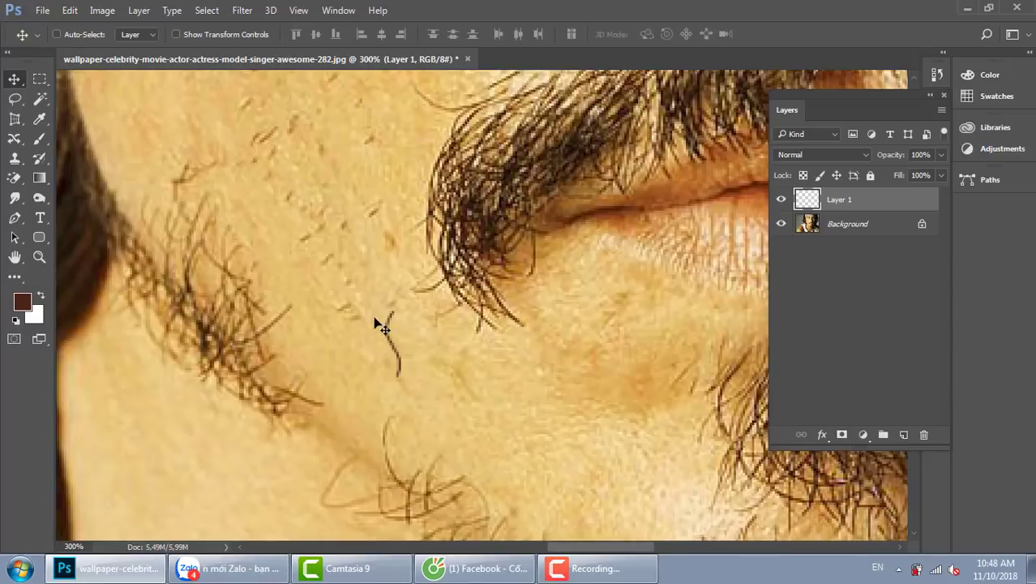
mouse_move(399, 342)
left_mouse_down()
mouse_move(412, 300)
mouse_move(422, 308)
left_mouse_up()
key("Delete")
left_click(904, 435)
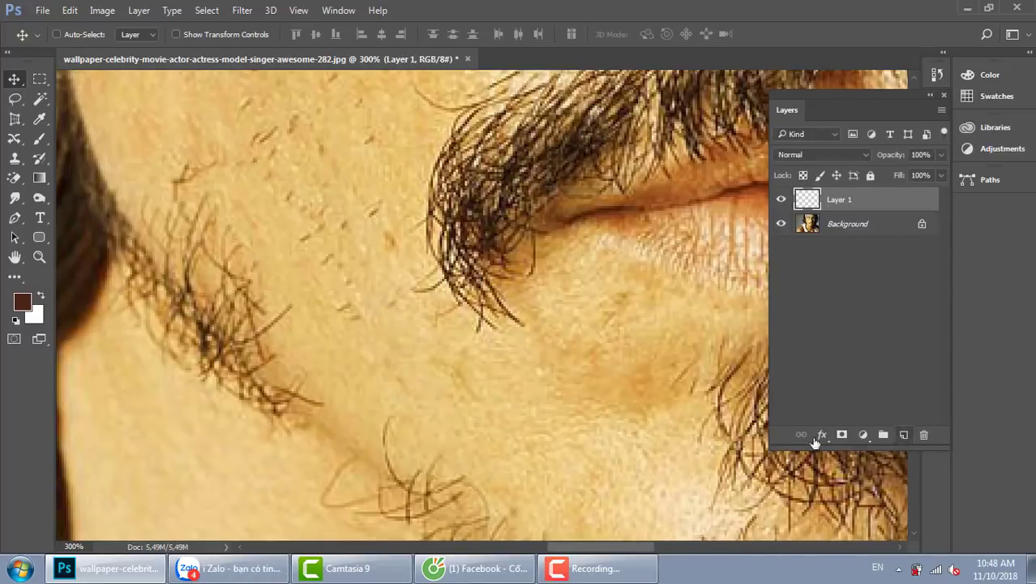
Set the new hair-shaped brush to 10 px and undo a trial stroke painted on the cheek
key("b")
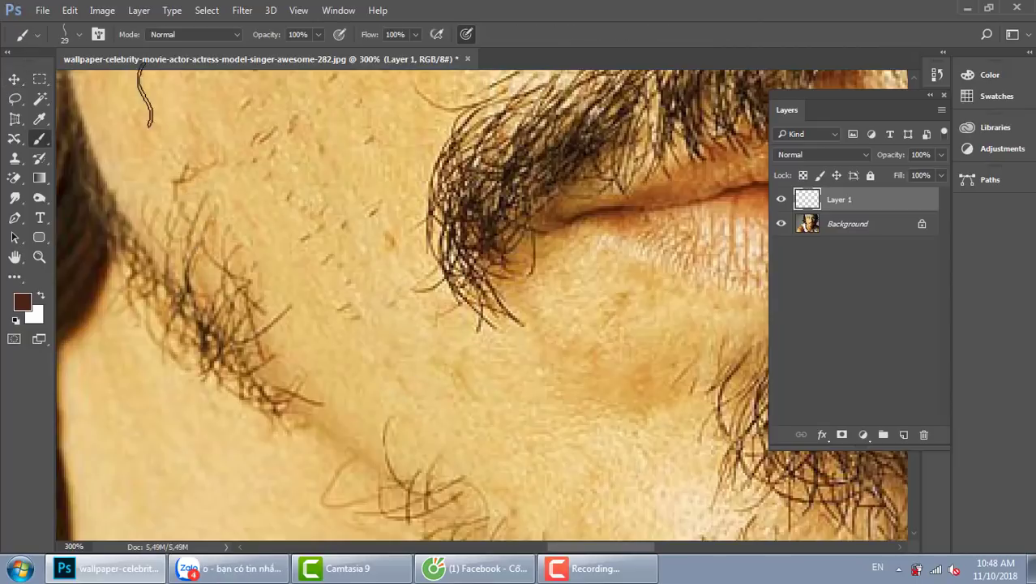
left_click(78, 34)
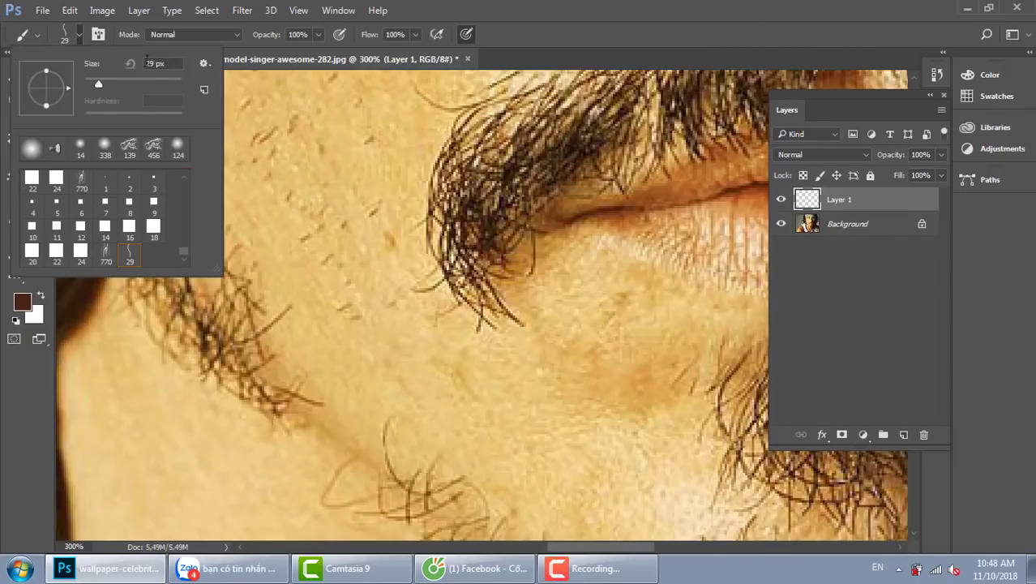
type("10")
key("Return")
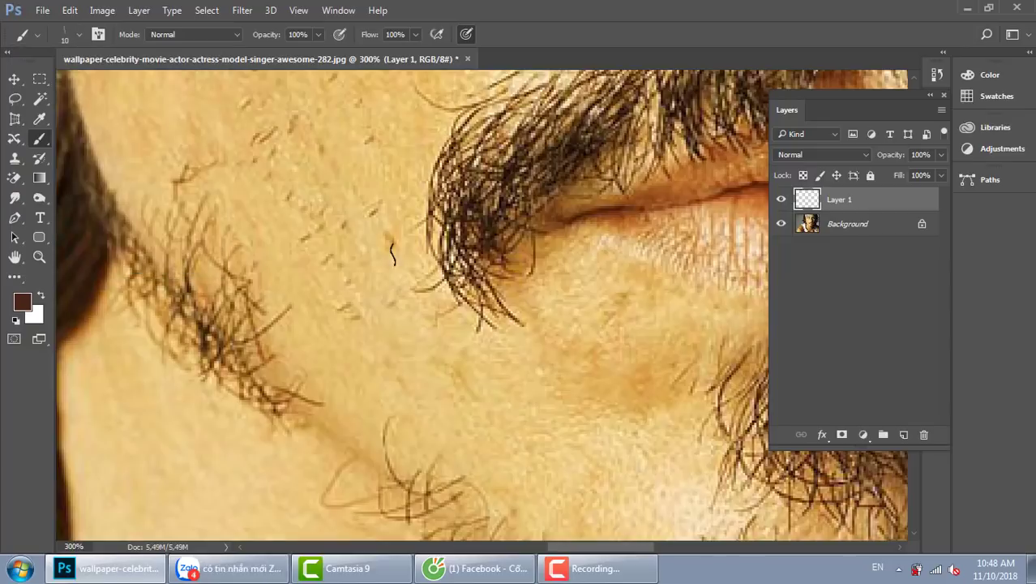
mouse_move(398, 282)
left_mouse_down()
mouse_move(373, 321)
mouse_move(405, 370)
mouse_move(403, 396)
left_mouse_up()
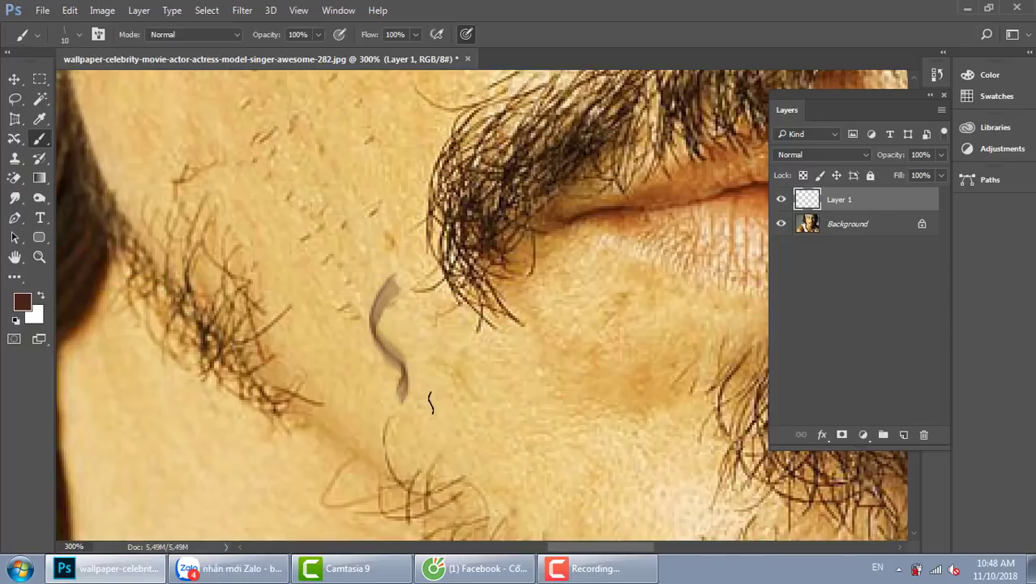
key("ctrl+z")
Pick a darker brown as the foreground colour
left_click(22, 302)
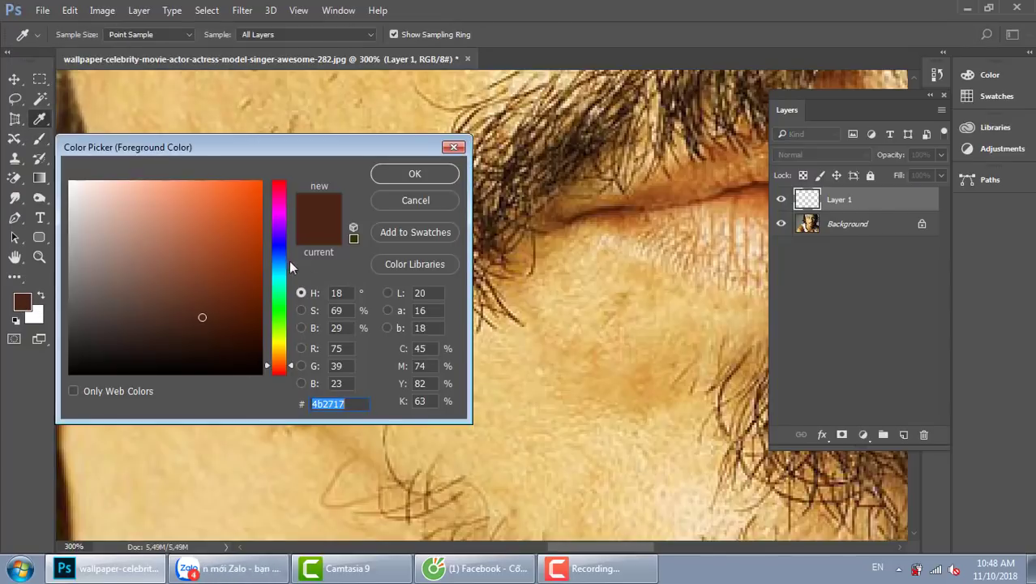
left_click(216, 327)
left_click(415, 173)
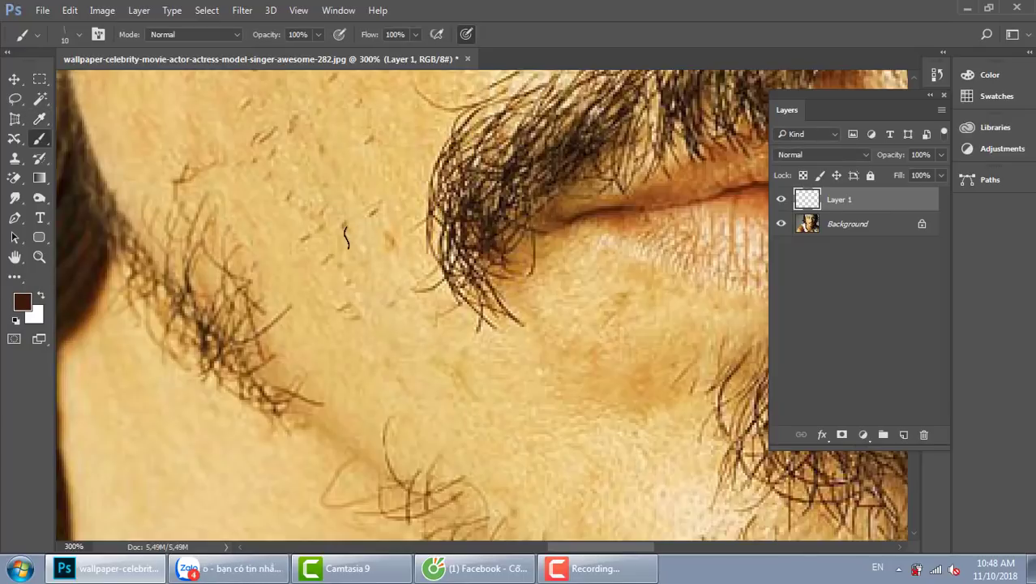
Set the hair brush's spacing to 173% and size jitter to 100%, and raise its angle jitter
key("F5")
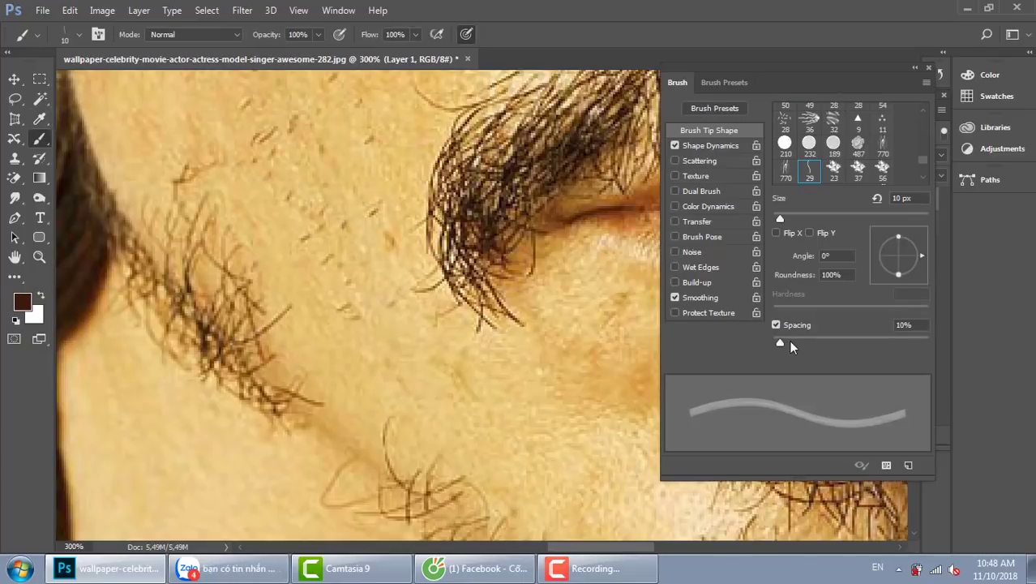
left_click_drag(788, 340, 881, 340)
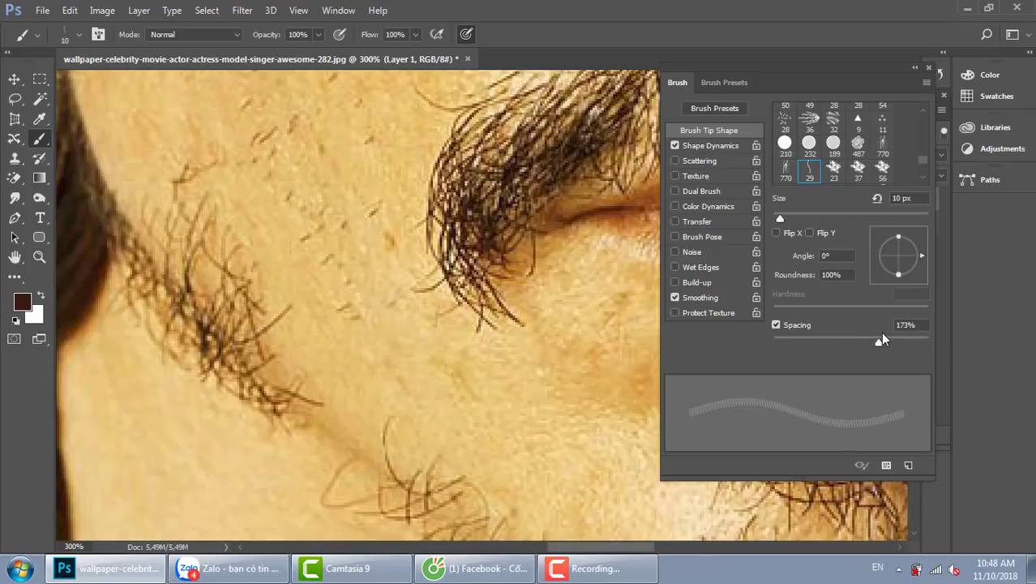
left_click(720, 148)
left_click_drag(787, 127, 943, 129)
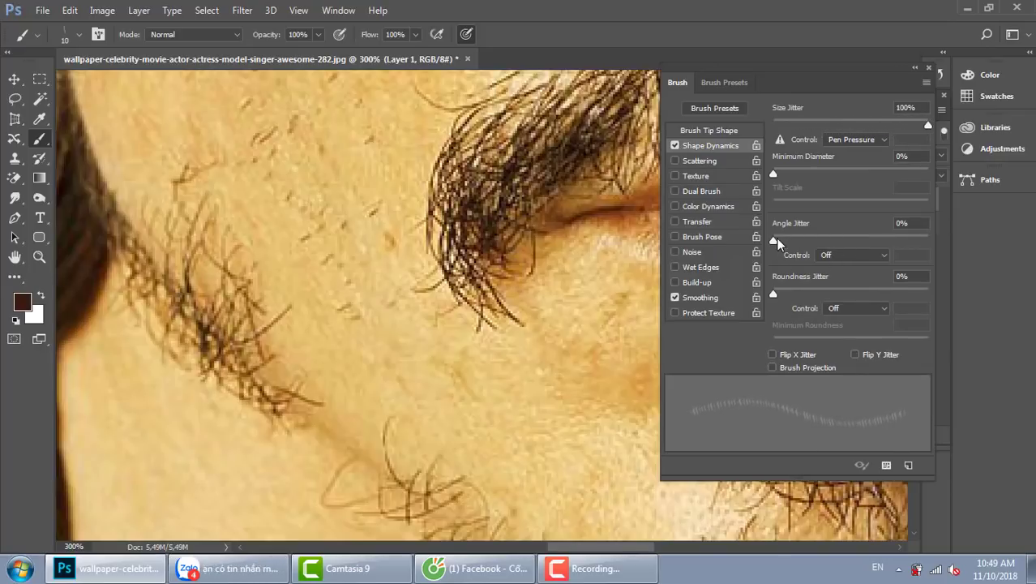
left_click_drag(775, 240, 897, 239)
left_click_drag(826, 236, 786, 235)
left_click(930, 69)
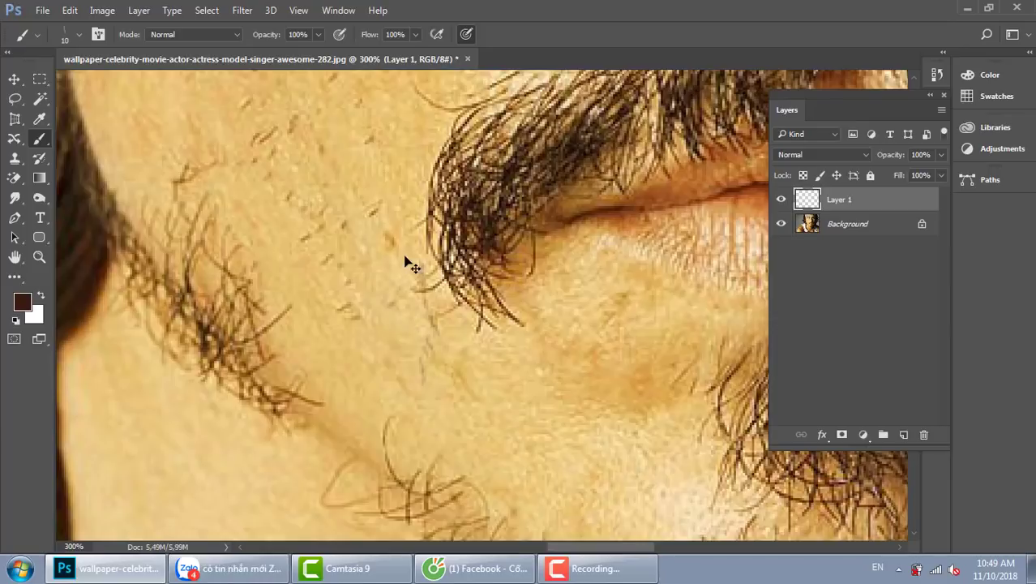
Enlarge the hair brush to 40 px and paint hairs on the cheek beside the moustache's end
right_click(397, 195)
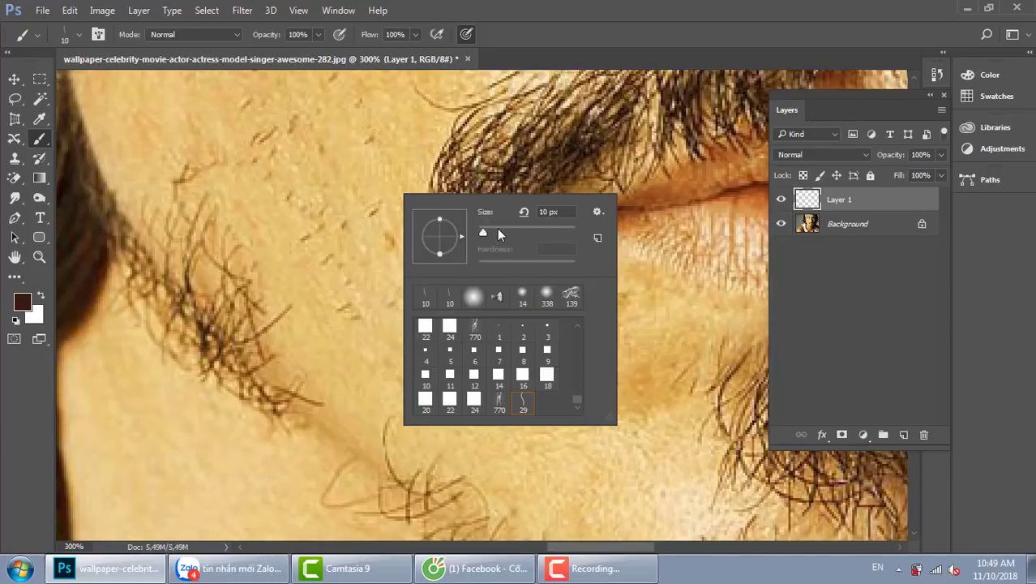
left_click(497, 234)
key("Return")
left_click(441, 312)
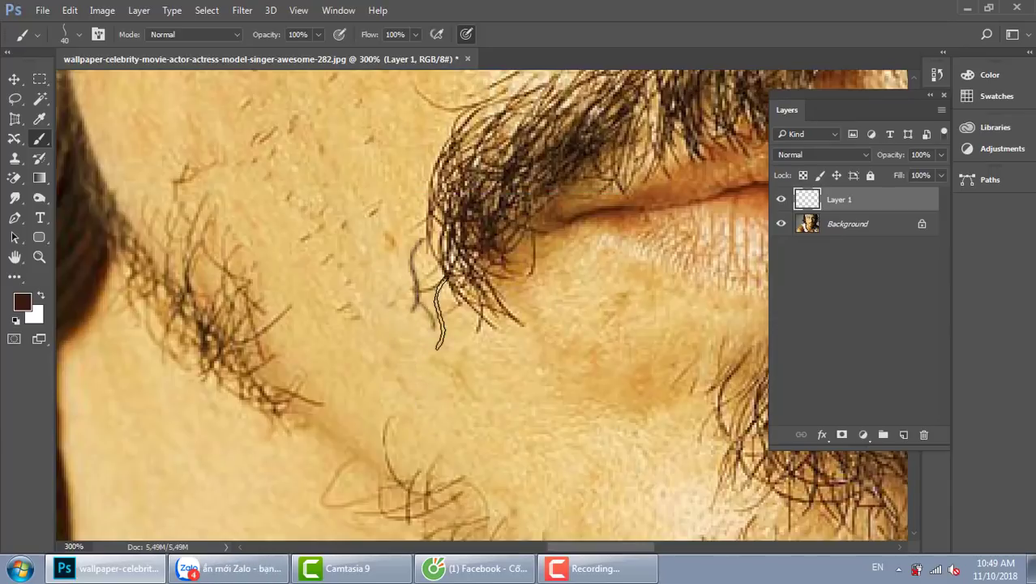
Paint dark-brown hair strands on Layer 1 with the 40 px hair brush, connecting the moustache corner down to the jawline beard
left_click(419, 355)
left_click(414, 409)
left_click(391, 295)
left_click(422, 246)
left_click(409, 276)
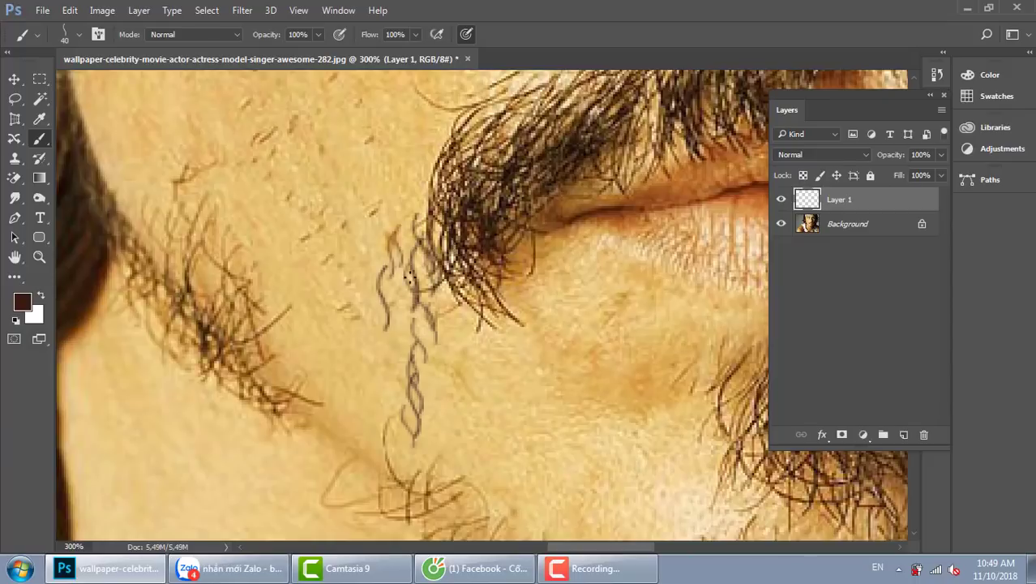
left_click(410, 292)
left_click(398, 320)
left_click(395, 357)
left_click(373, 369)
left_click(410, 401)
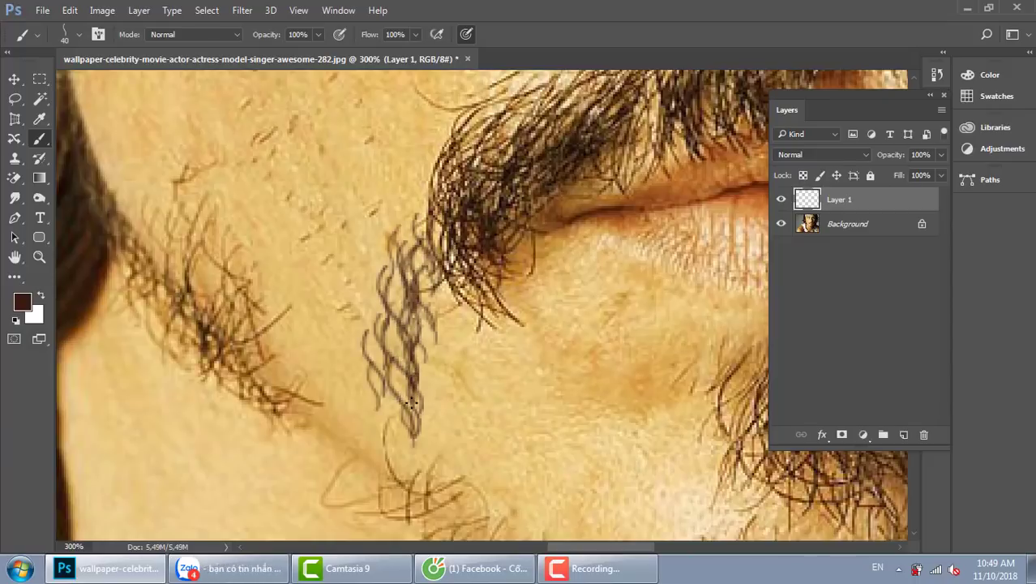
left_click(392, 404)
left_click(412, 437)
left_click(421, 377)
left_click(443, 442)
left_click(472, 454)
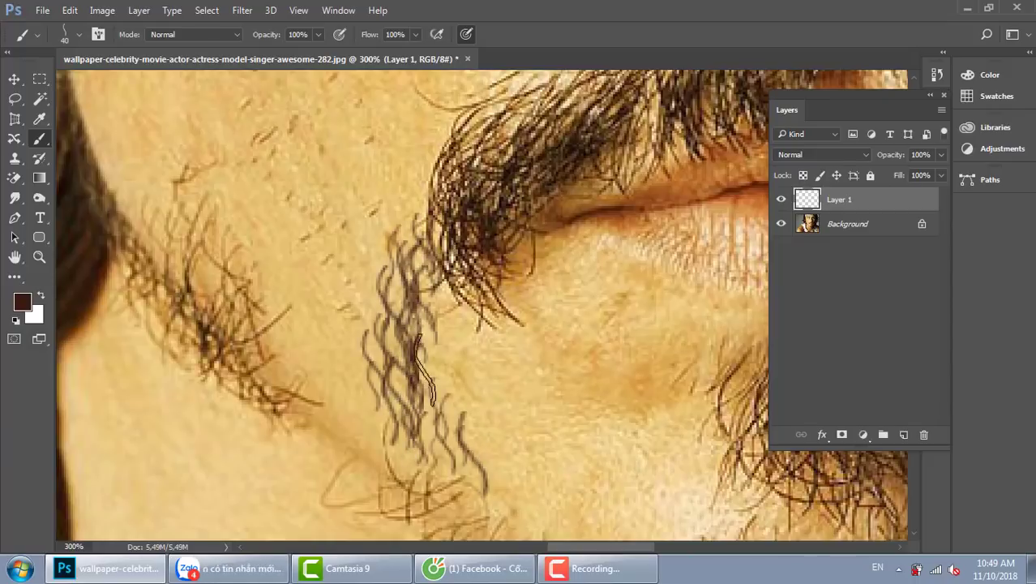
left_click(421, 311)
left_click(431, 310)
Change the foreground colour to a darker, nearly black brown
left_click(22, 302)
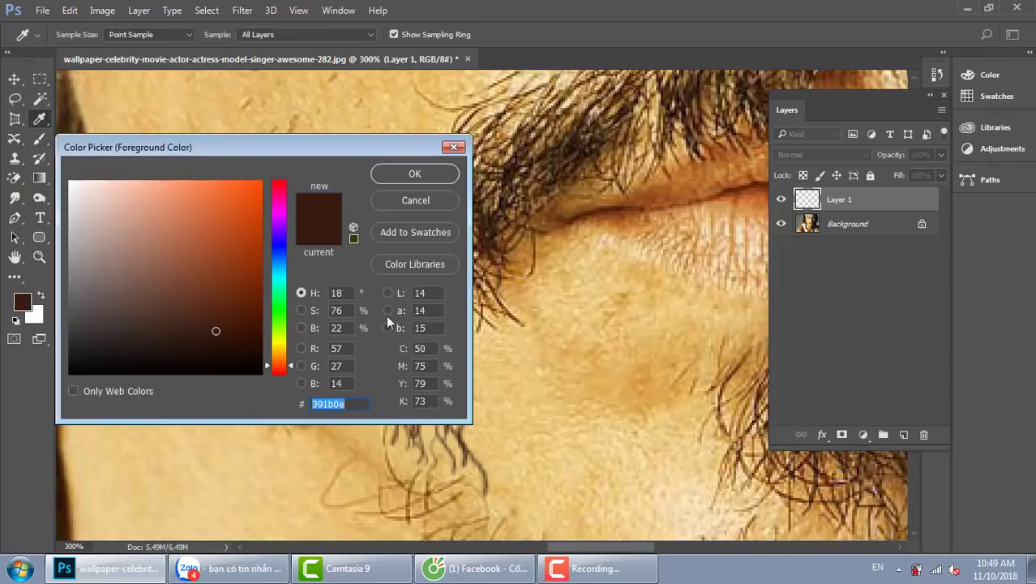
left_click(236, 354)
left_click(414, 173)
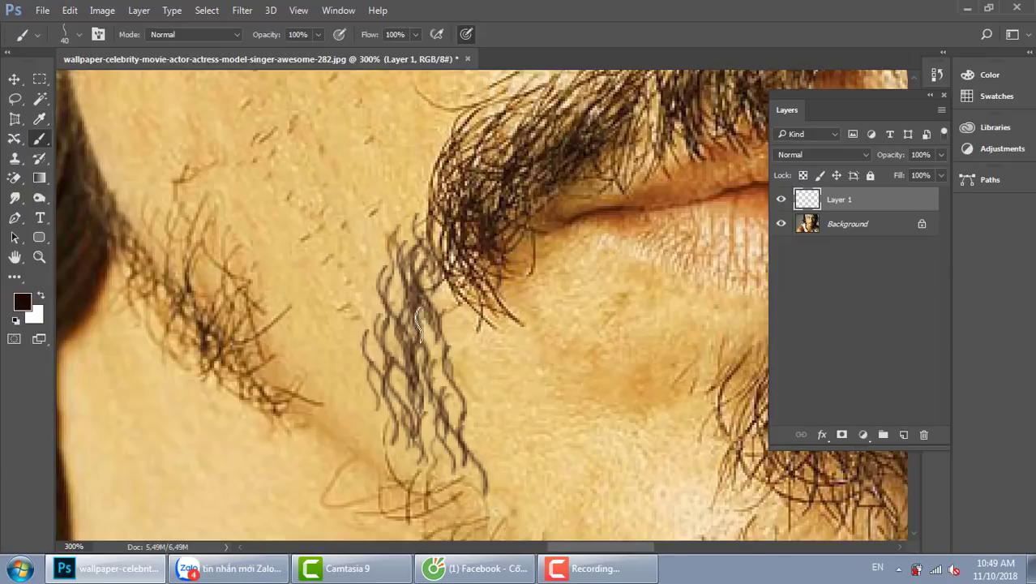
Reduce the hair brush to 23 px and paint finer dark strands below the moustache corner and along the jawline
right_click(484, 258)
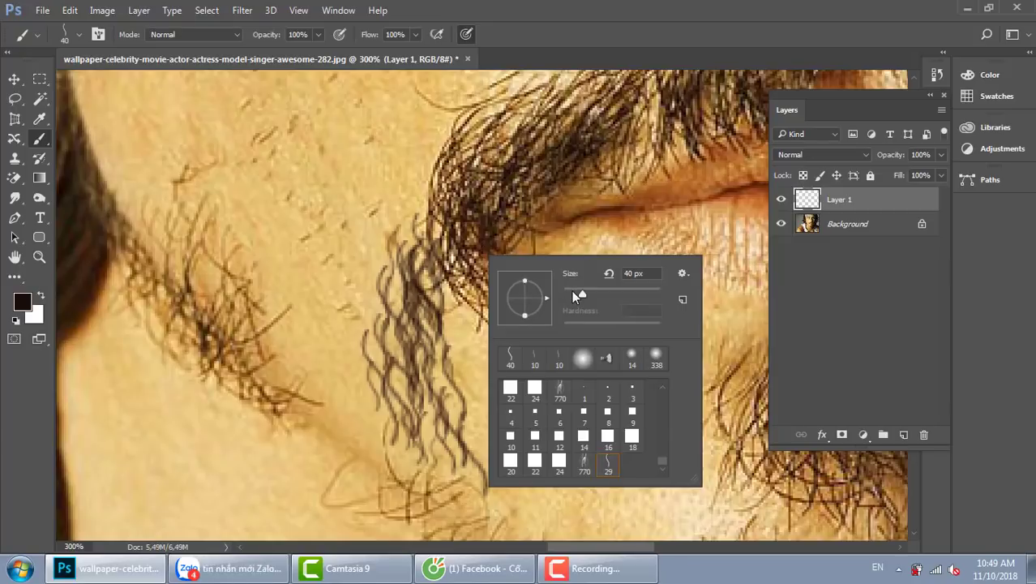
left_click_drag(573, 290, 551, 300)
left_click(428, 324)
mouse_move(429, 381)
left_mouse_down()
mouse_move(487, 280)
mouse_move(462, 414)
left_mouse_up()
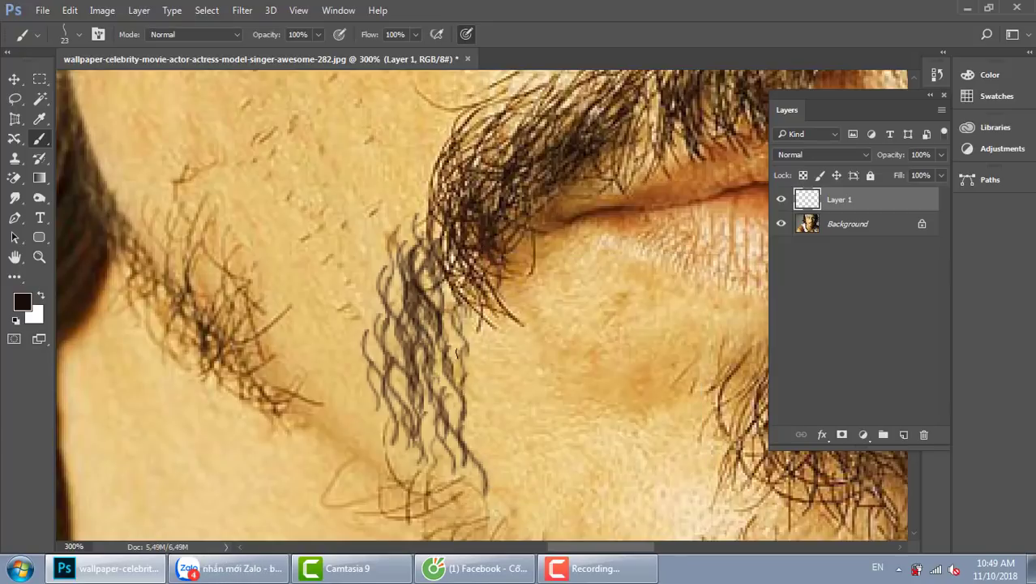
mouse_move(458, 354)
left_mouse_down()
mouse_move(479, 480)
mouse_move(351, 422)
mouse_move(357, 439)
mouse_move(341, 487)
mouse_move(381, 455)
mouse_move(312, 373)
left_mouse_up()
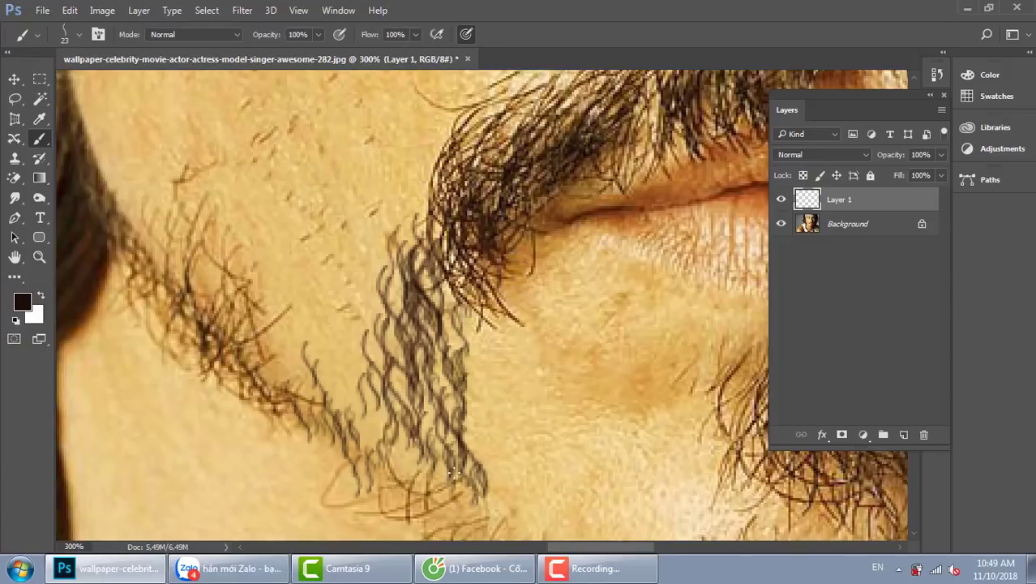
Sample a golden brown from the beard area and paint lighter hairs over the jawline and around the new strands
key("i")
left_click(405, 477)
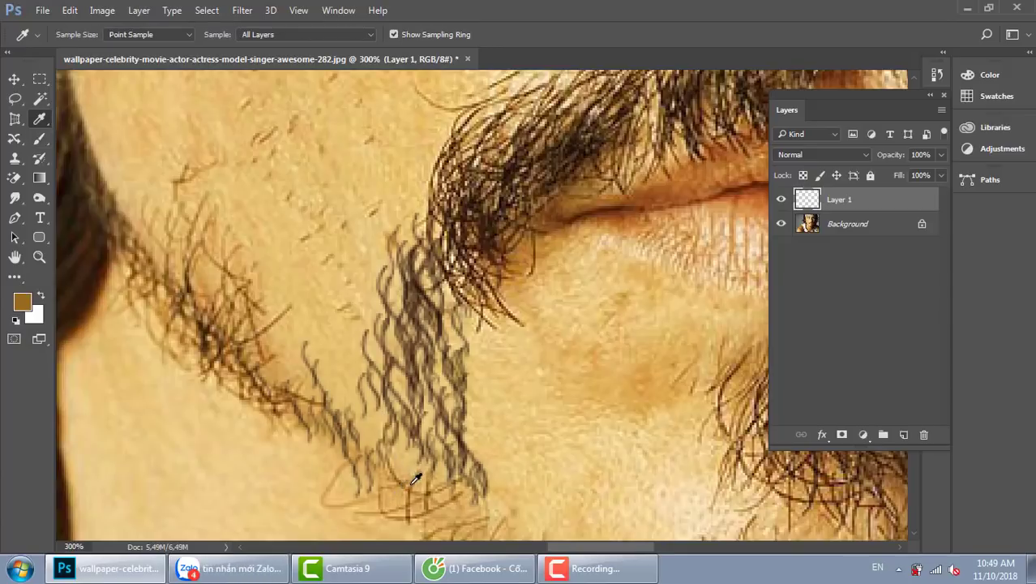
key("b")
mouse_move(333, 407)
left_mouse_down()
mouse_move(293, 385)
mouse_move(293, 337)
mouse_move(265, 363)
mouse_move(290, 290)
mouse_move(300, 345)
mouse_move(336, 407)
mouse_move(316, 335)
mouse_move(362, 374)
mouse_move(388, 445)
mouse_move(374, 452)
mouse_move(386, 440)
mouse_move(444, 502)
mouse_move(445, 454)
left_mouse_up()
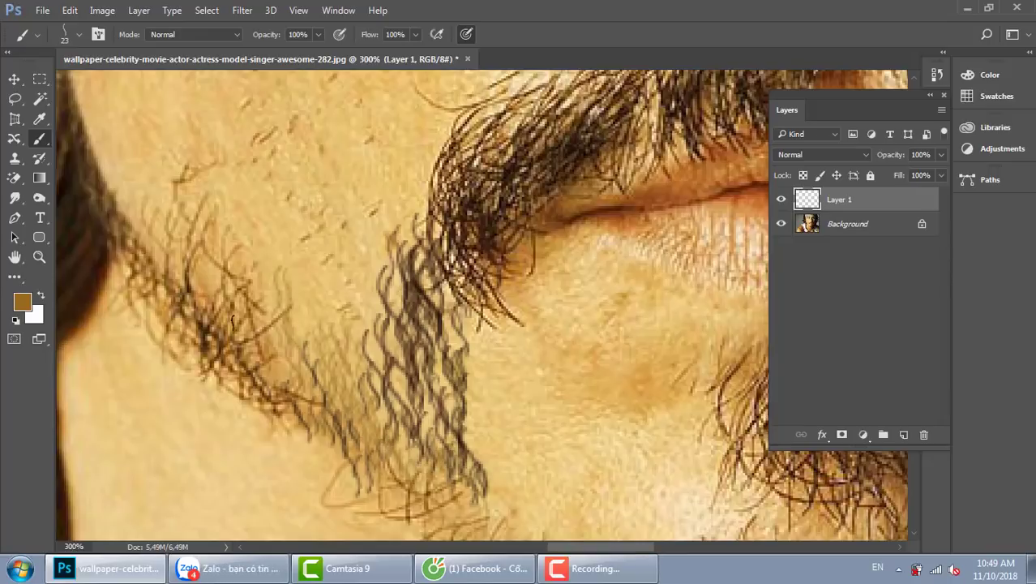
left_click_drag(487, 423, 500, 519)
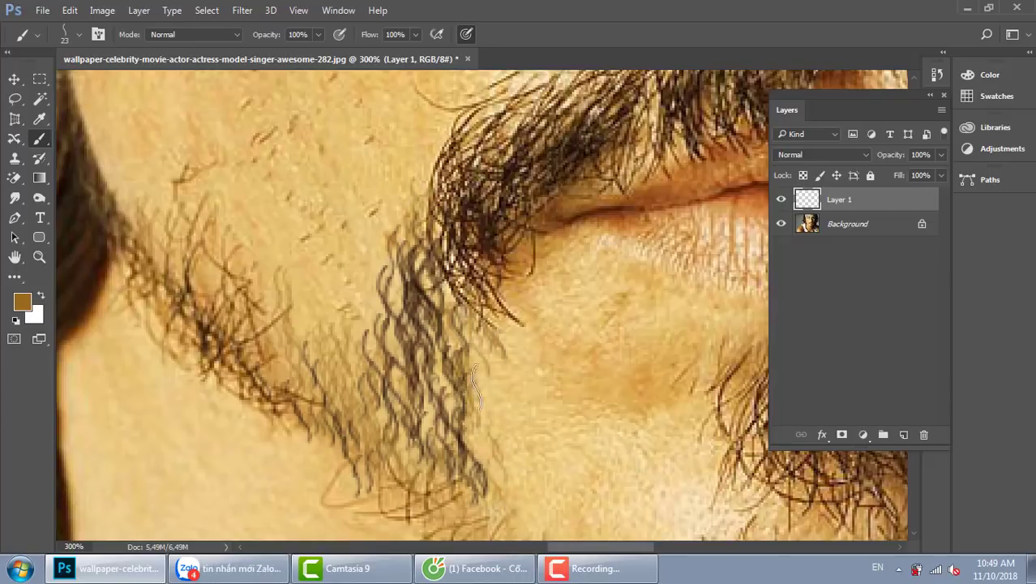
Set the foreground colour to 000000 and paint black hairs over the strands below the moustache corner
scroll(476, 387, "down", 3)
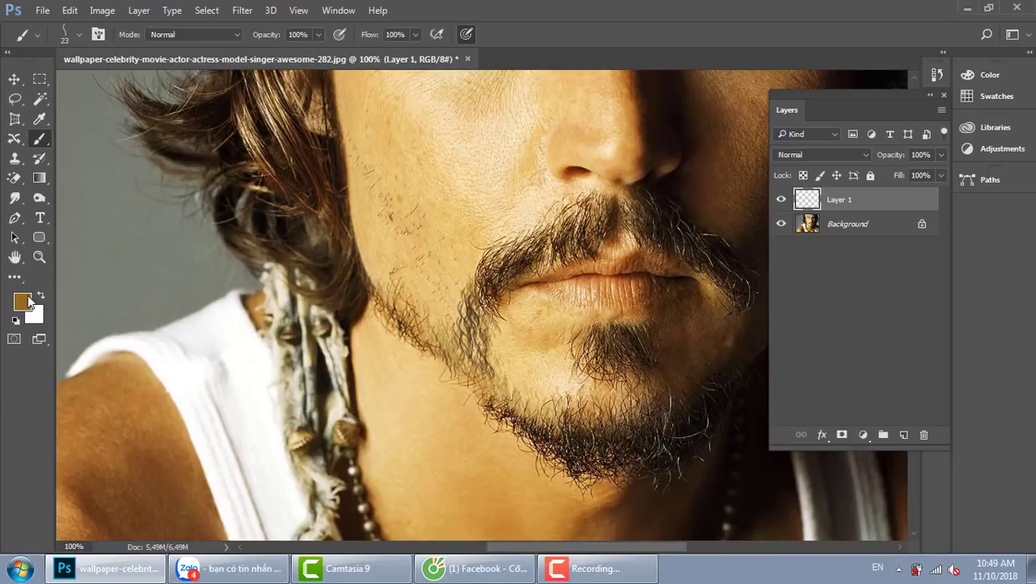
left_click(22, 302)
type("000000")
left_click(417, 172)
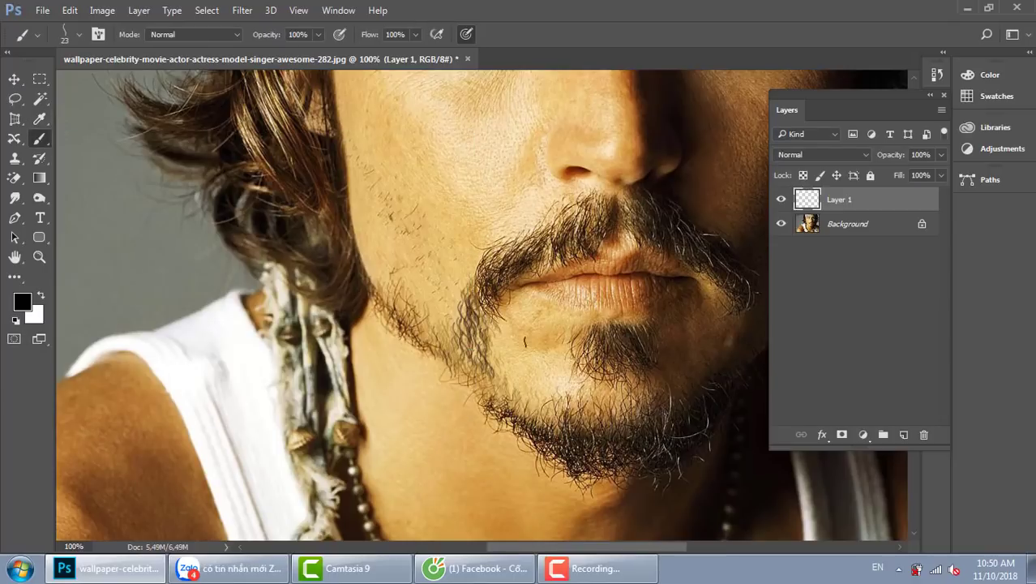
mouse_move(475, 304)
left_mouse_down()
mouse_move(471, 285)
mouse_move(468, 363)
mouse_move(480, 324)
mouse_move(466, 326)
mouse_move(493, 296)
mouse_move(493, 320)
left_mouse_up()
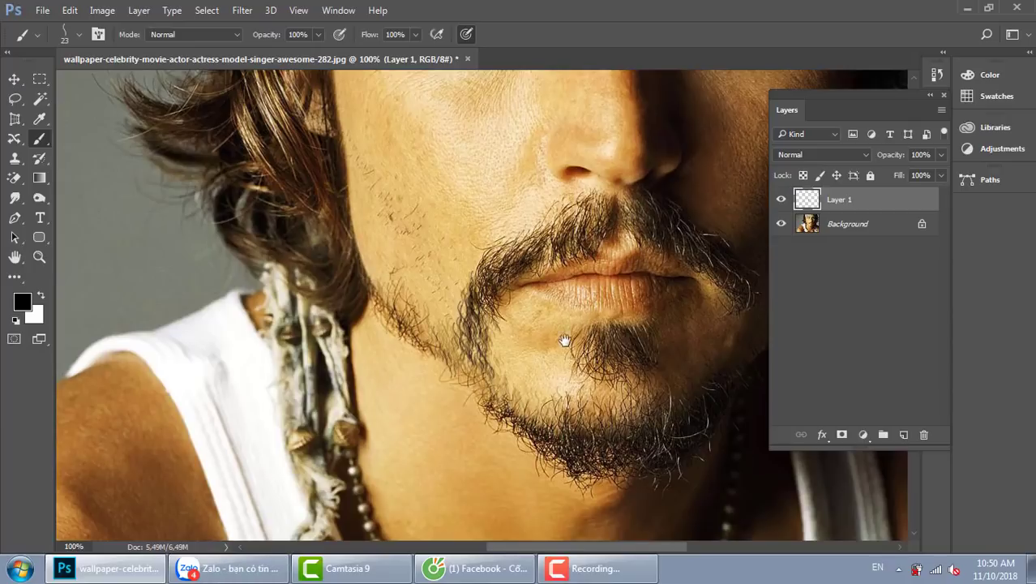
Merge the painted hair layer, Layer 1, with the Background
left_click_drag(565, 340, 484, 306)
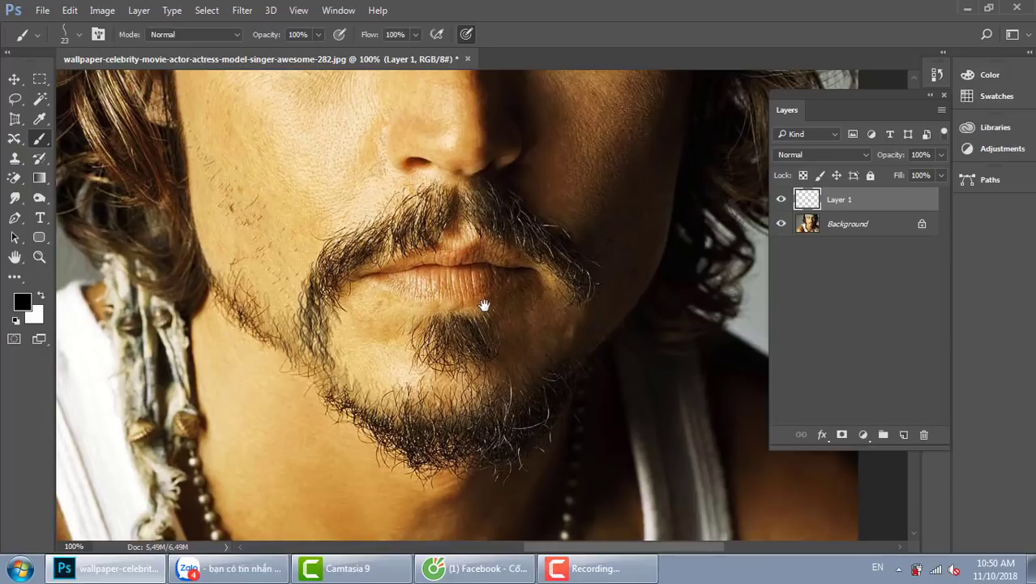
left_click(861, 224, "ctrl")
key("ctrl+e")
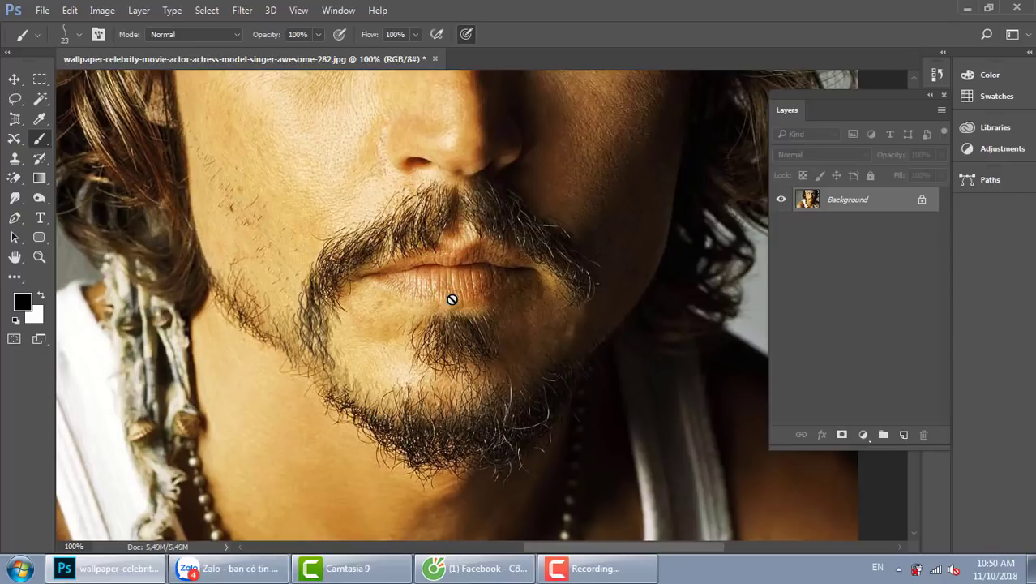
scroll(451, 300, "down", 1)
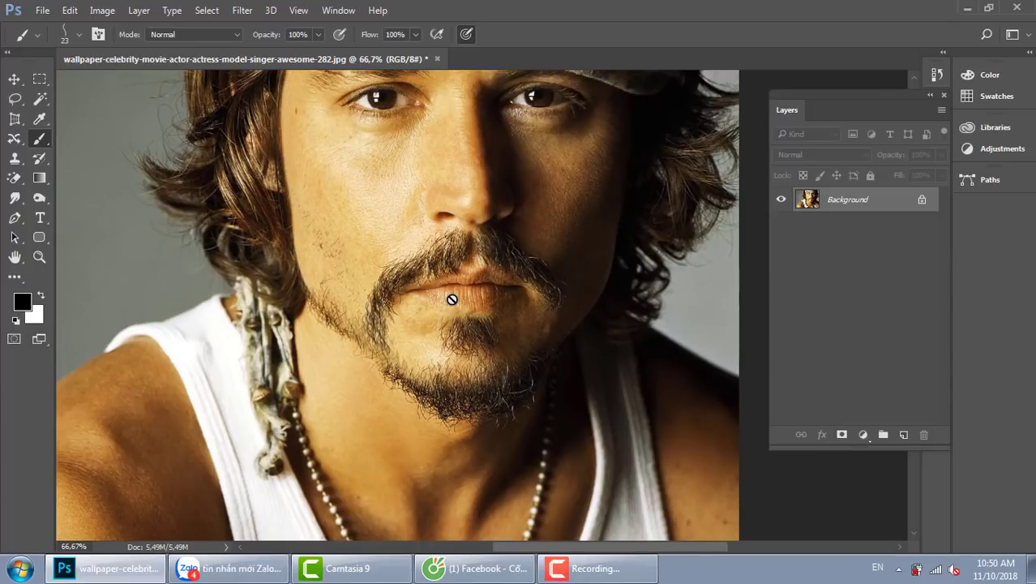
Duplicate the Background as a desaturated layer and make a second copy of that black-and-white layer
key("ctrl+j")
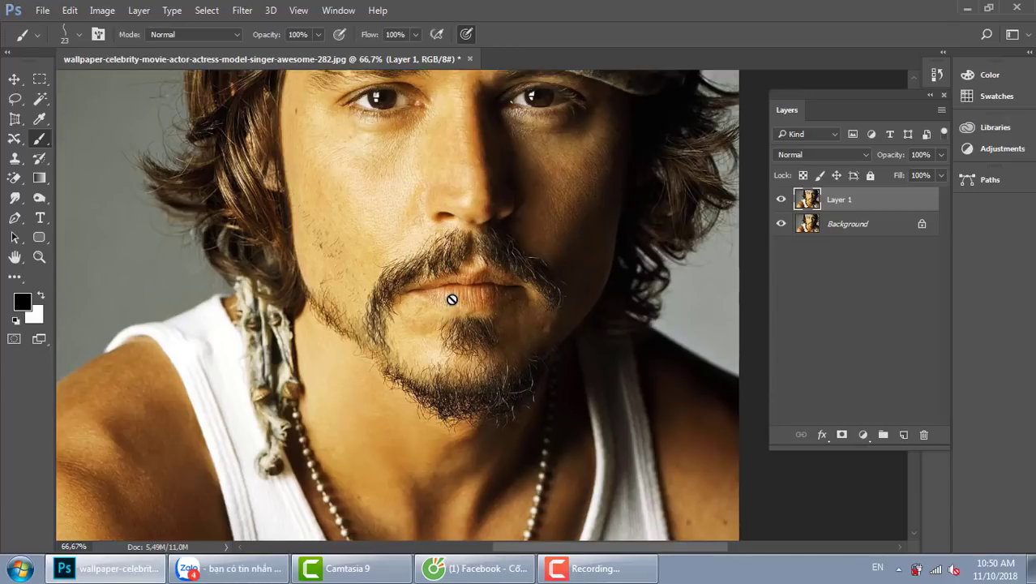
key("ctrl+shift+u")
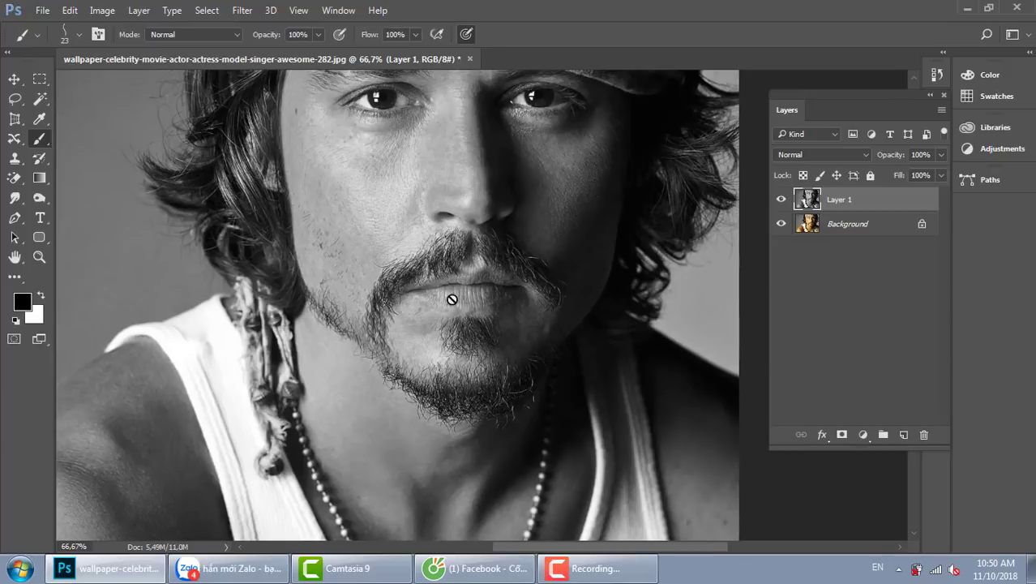
key("ctrl+j")
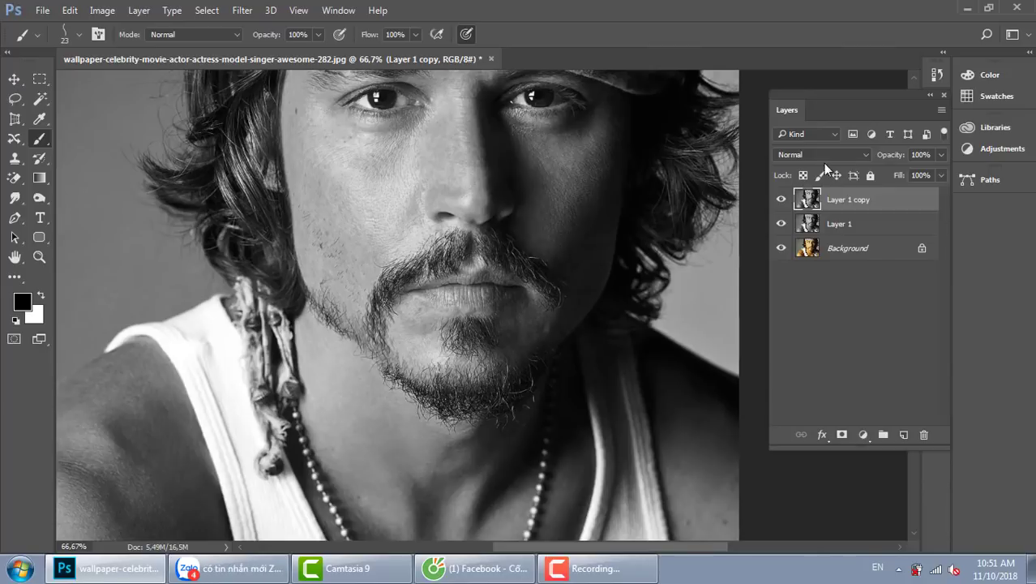
Invert Layer 1 copy and set its blend mode to Color Dodge
key("ctrl+i")
left_click(820, 214, "ctrl")
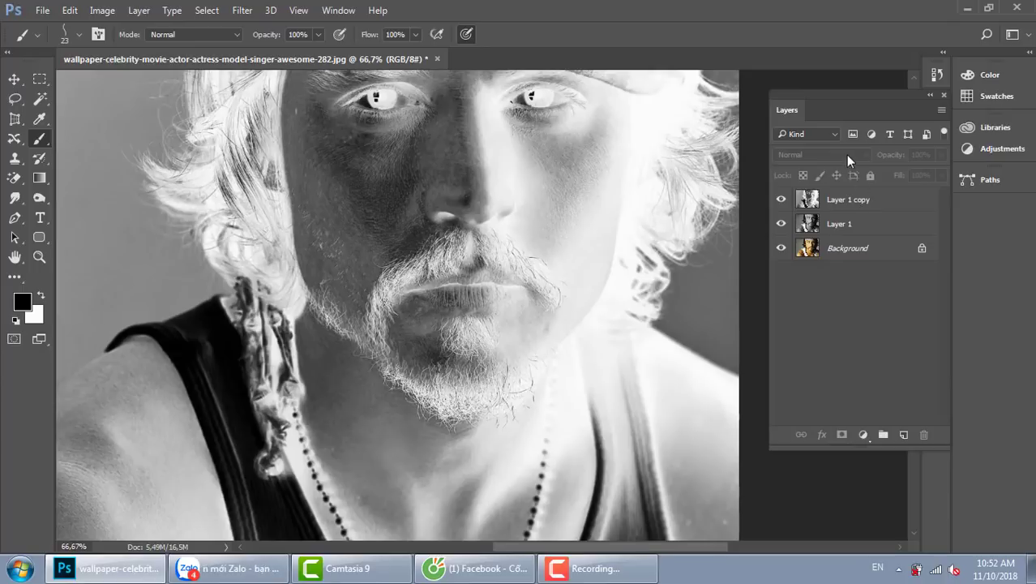
left_click(874, 206)
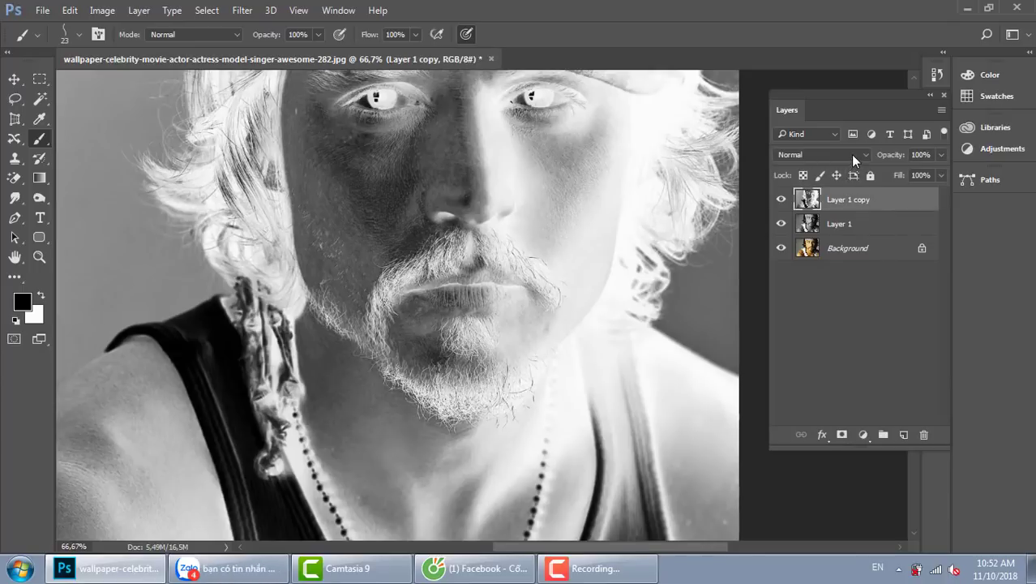
left_click(850, 154)
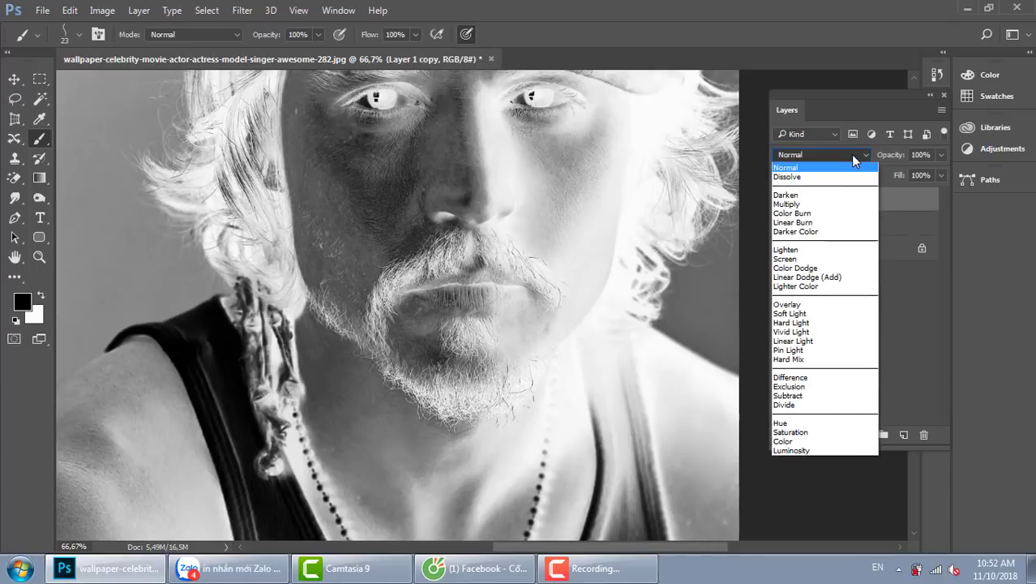
left_click(821, 268)
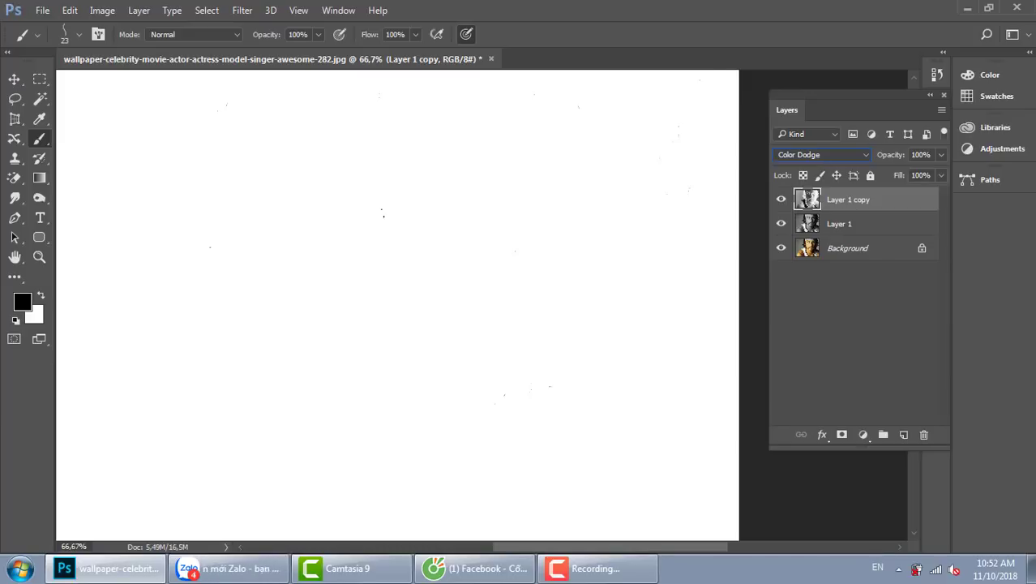
Apply the Minimum filter to Layer 1 copy with a radius of 1 pixel and Squareness preserved
scroll(383, 212, "up", 1)
scroll(417, 215, "down", 3)
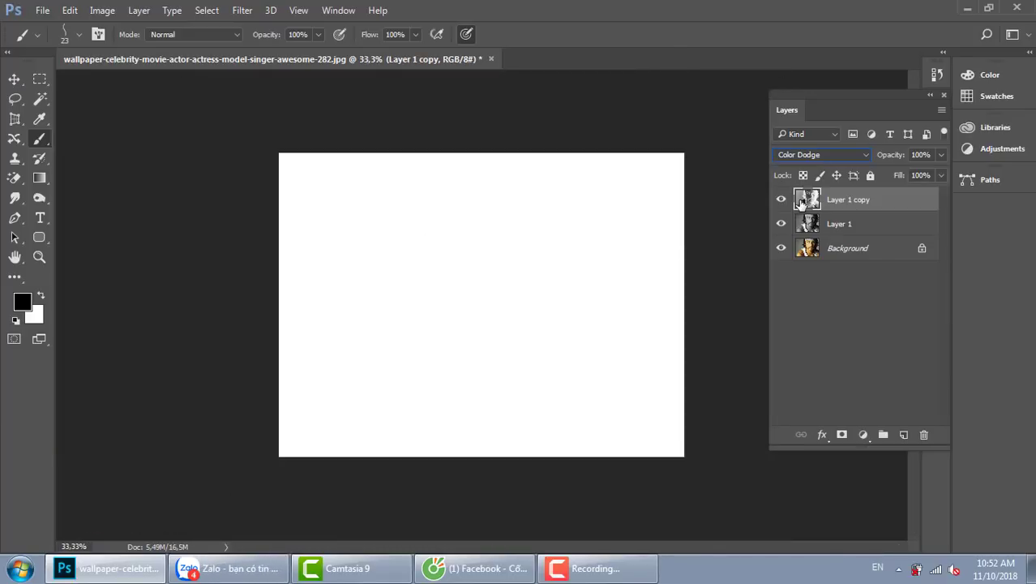
left_click(242, 14)
mouse_move(306, 313)
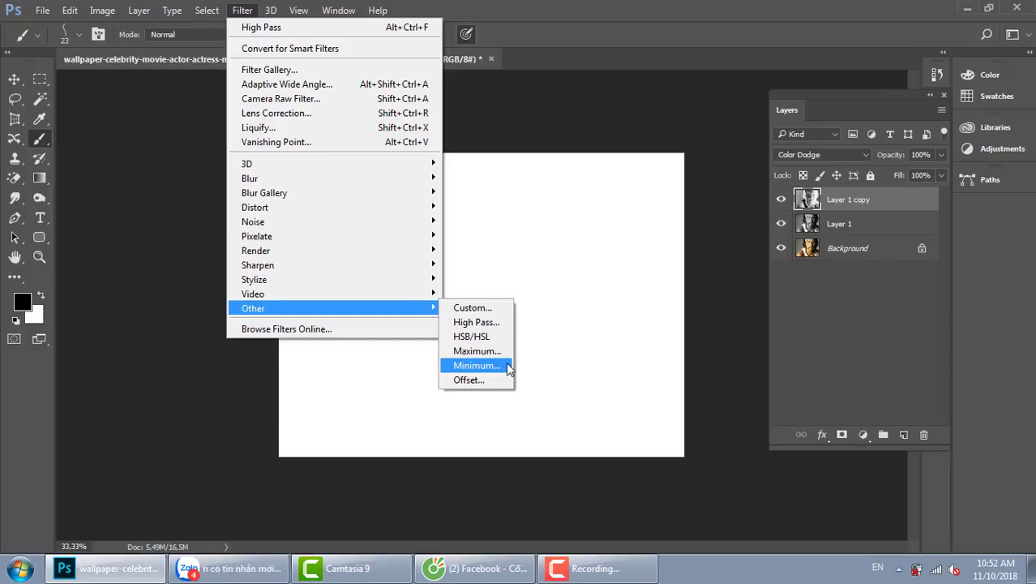
left_click(476, 366)
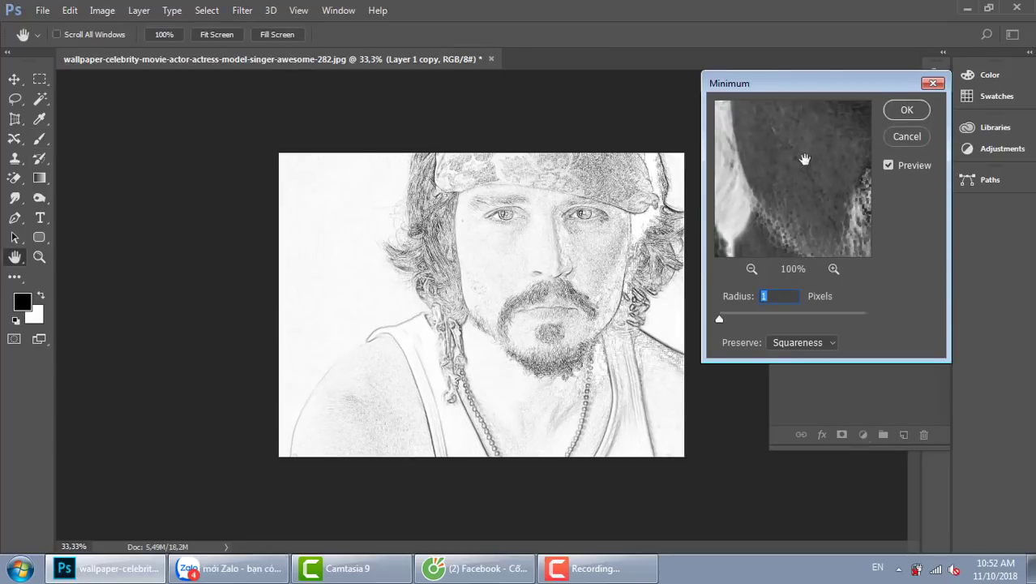
left_click(907, 109)
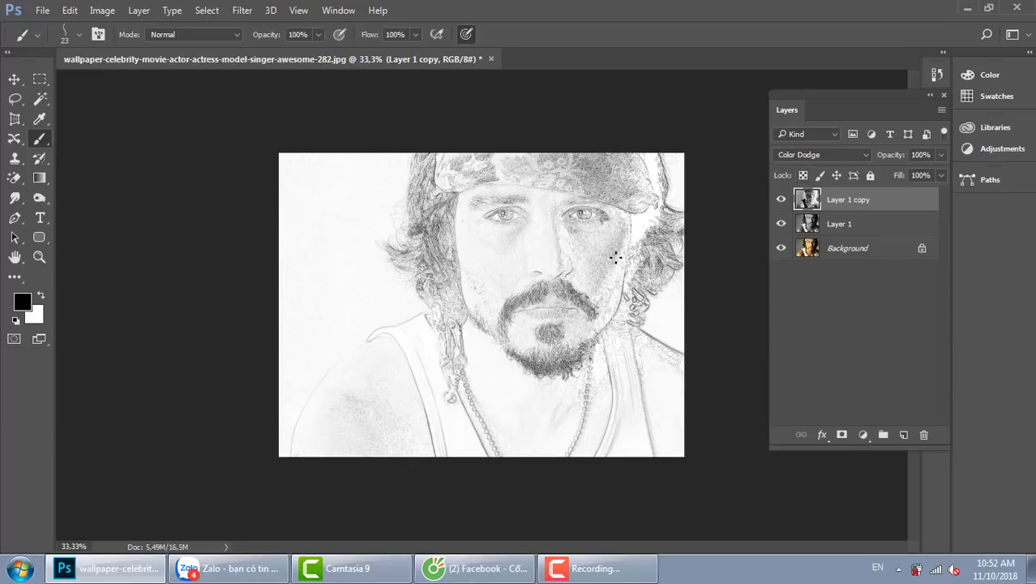
Merge Layer 1 copy and Layer 1 into a single sketch layer above the Background
key("ctrl+plus")
key("ctrl+plus")
left_click_drag(615, 182, 529, 228)
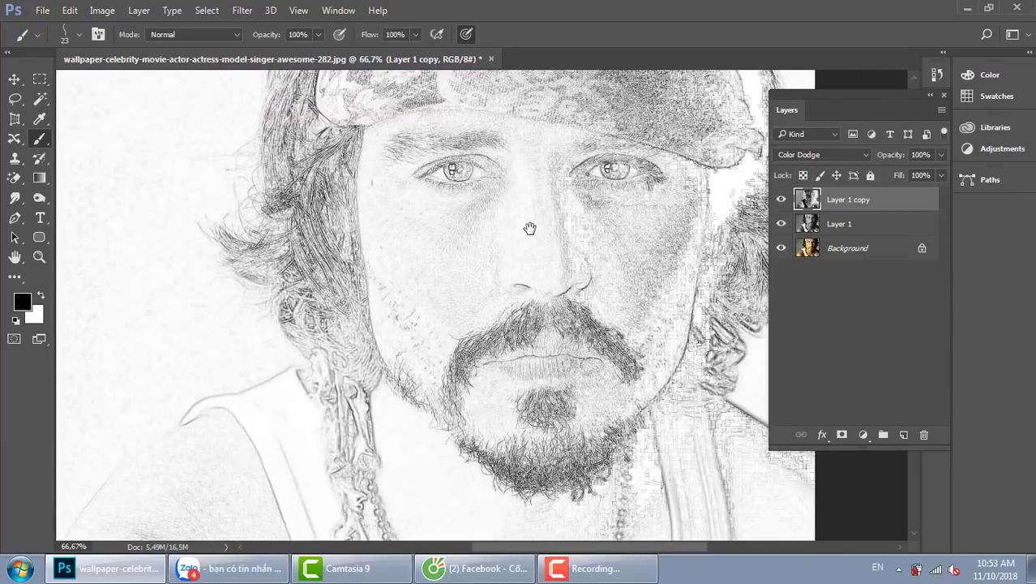
key("ctrl+plus")
left_click_drag(511, 179, 492, 223)
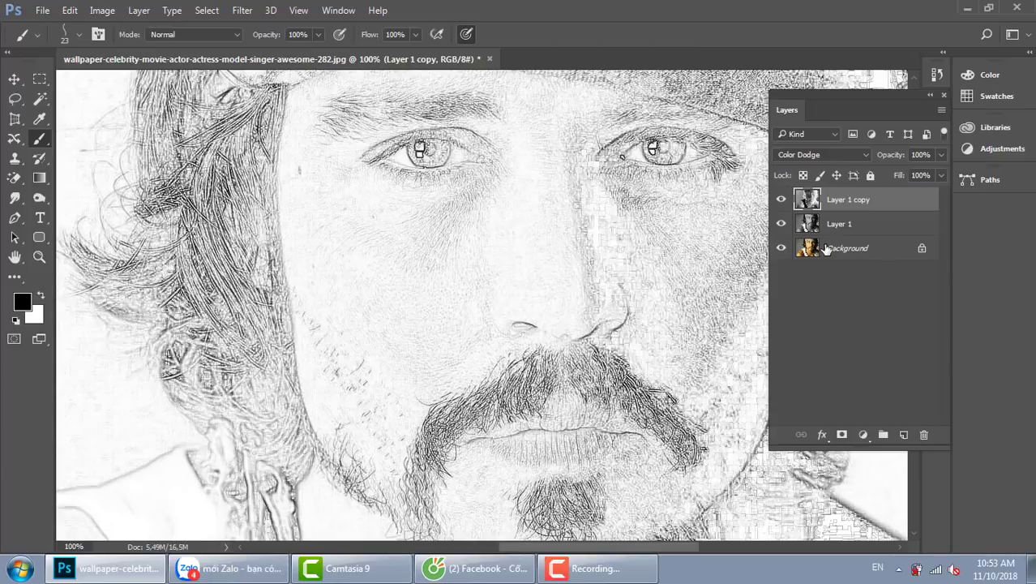
left_click(880, 226, "ctrl")
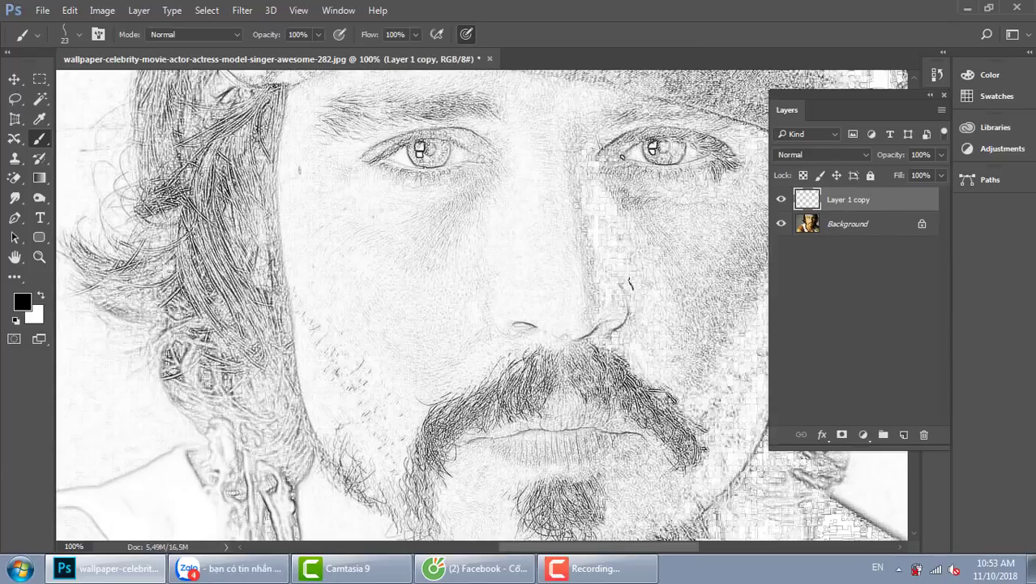
key("ctrl+e")
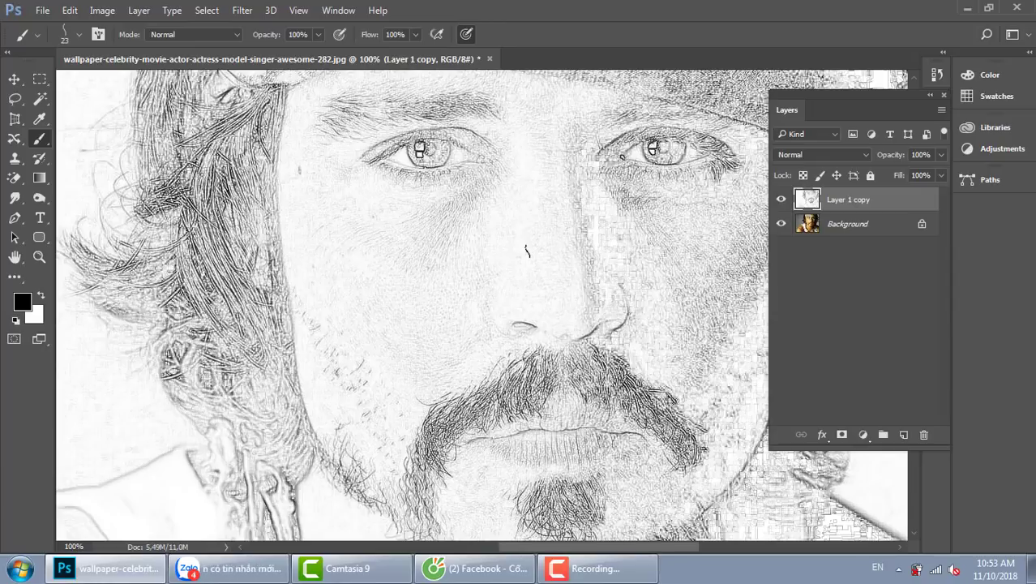
Duplicate the merged sketch layer and set the copy's blend mode to Multiply
key("ctrl+j")
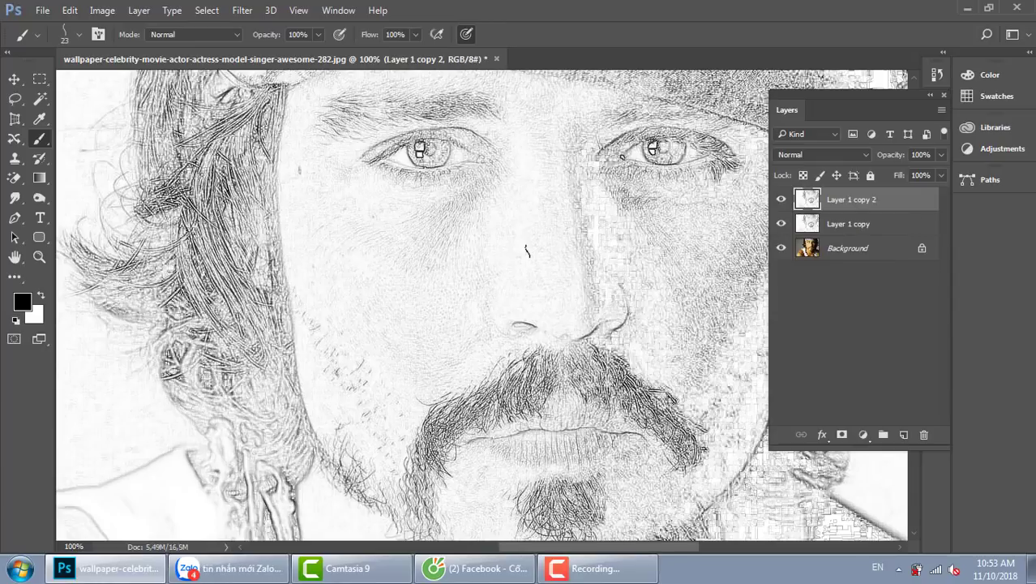
left_click(844, 153)
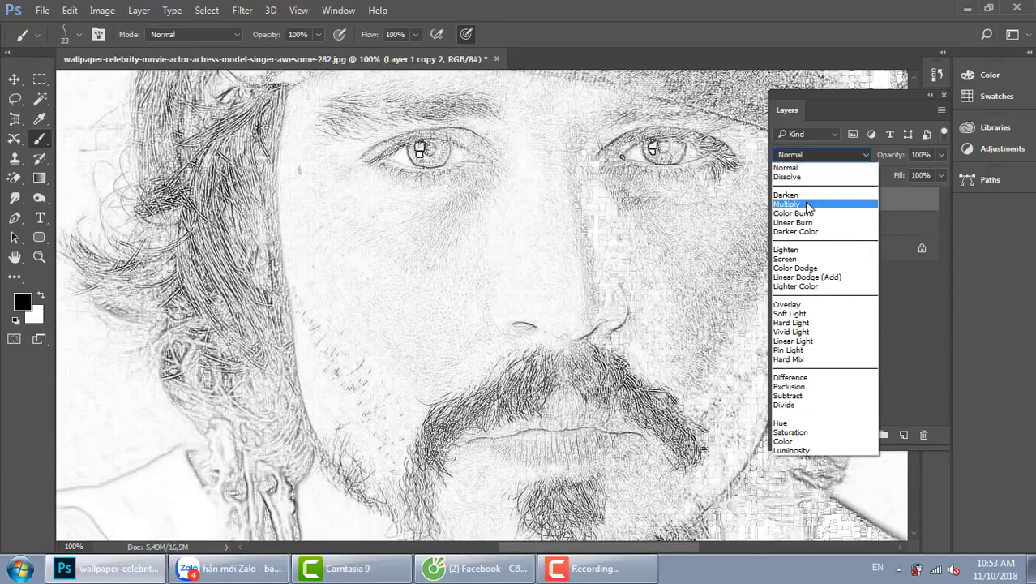
left_click(810, 204)
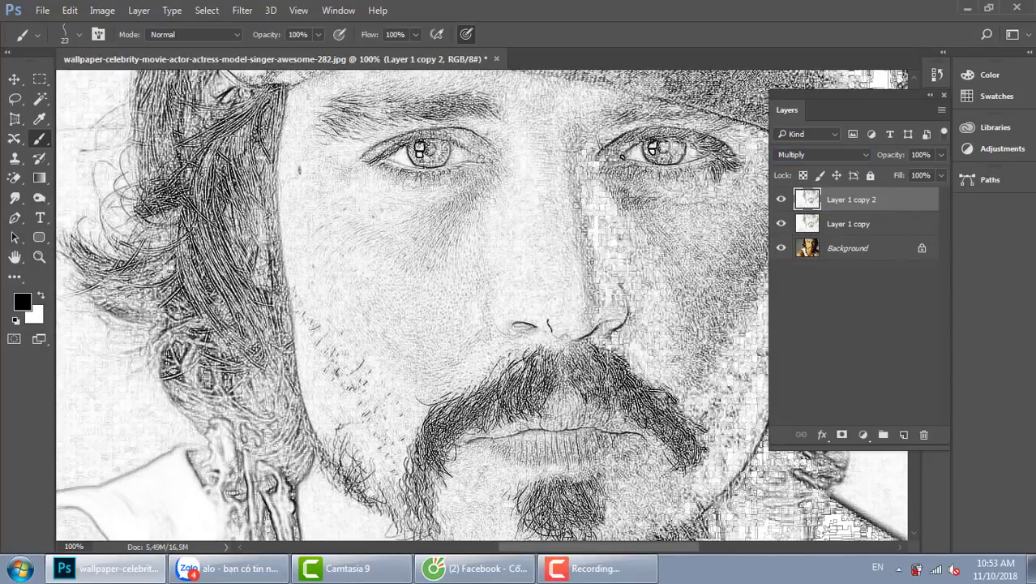
Revert the portrait document to its last saved state, discarding the sketch layers
key("ctrl+minus")
key("ctrl+minus")
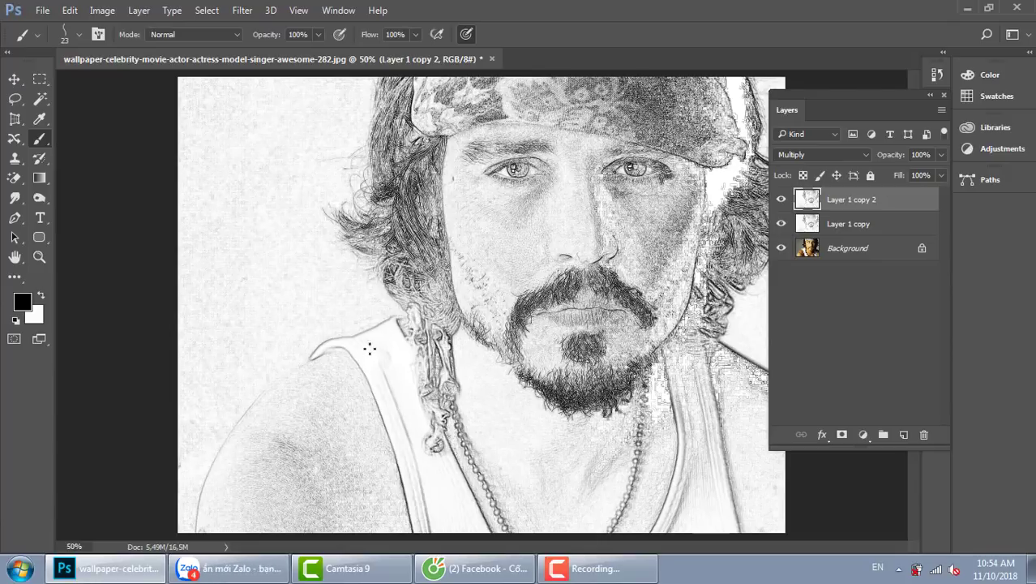
key("F12")
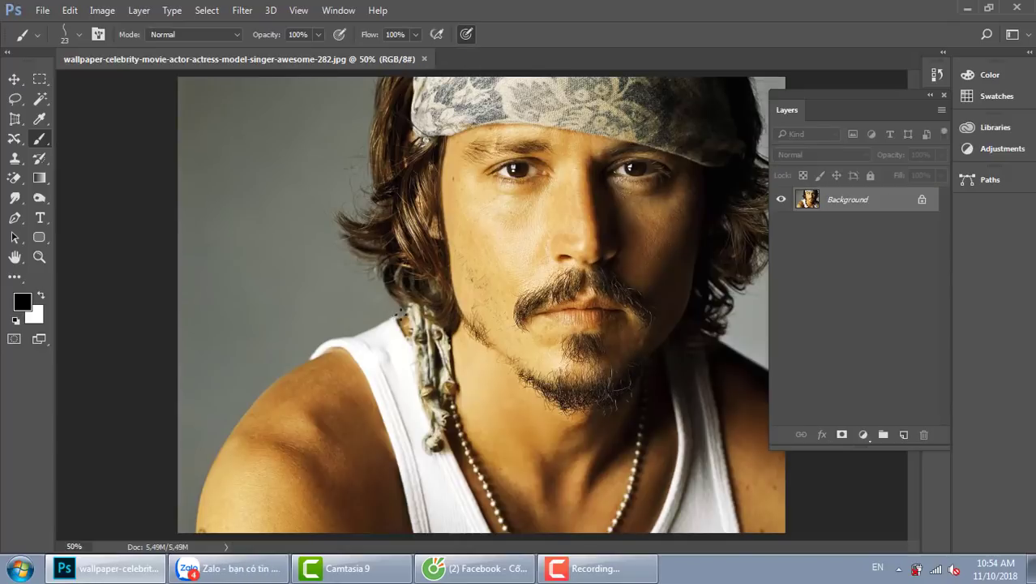
Posterize the portrait's Background layer to 2 levels
left_click(101, 10)
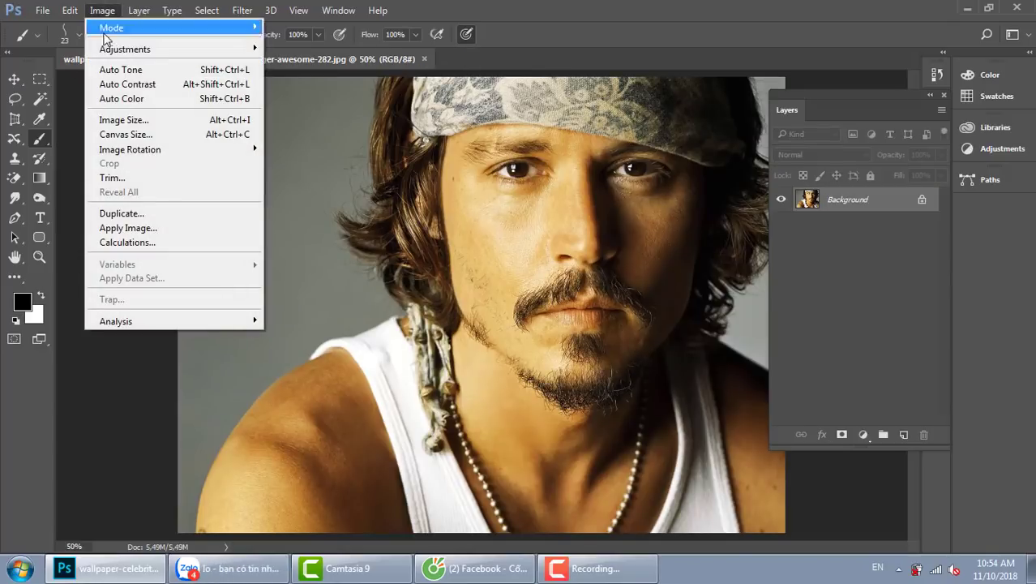
mouse_move(108, 54)
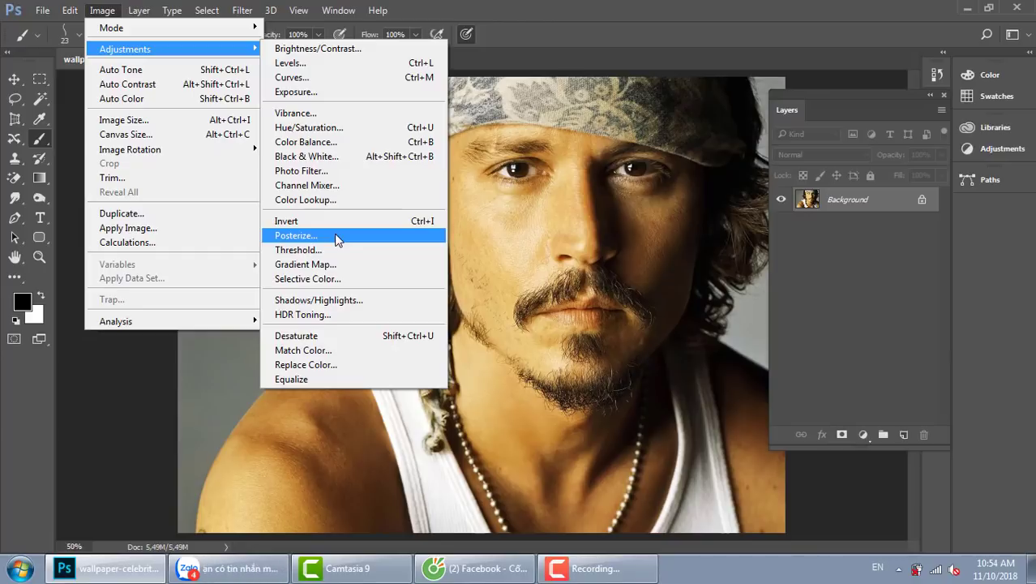
left_click(338, 239)
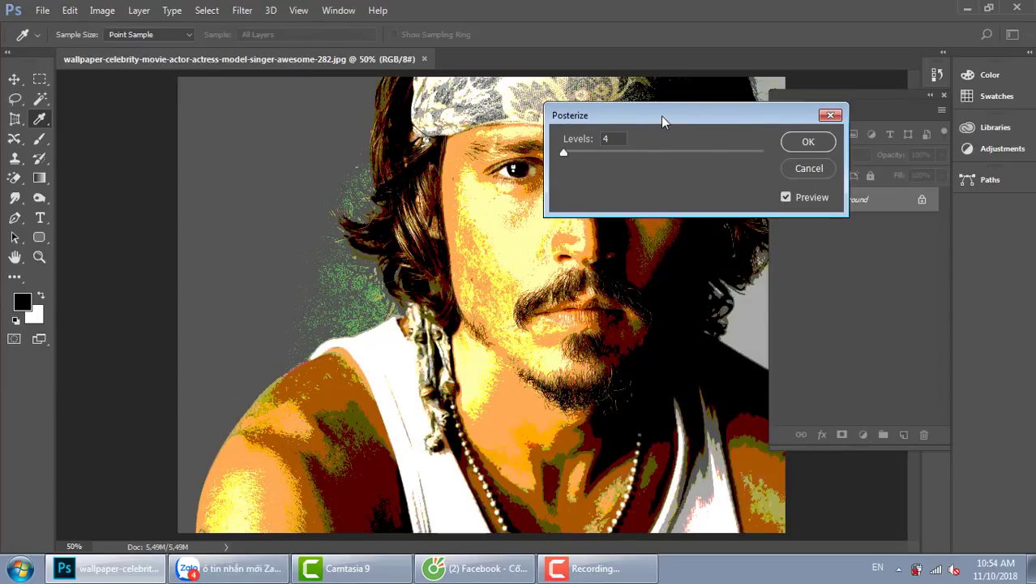
left_click_drag(661, 115, 731, 116)
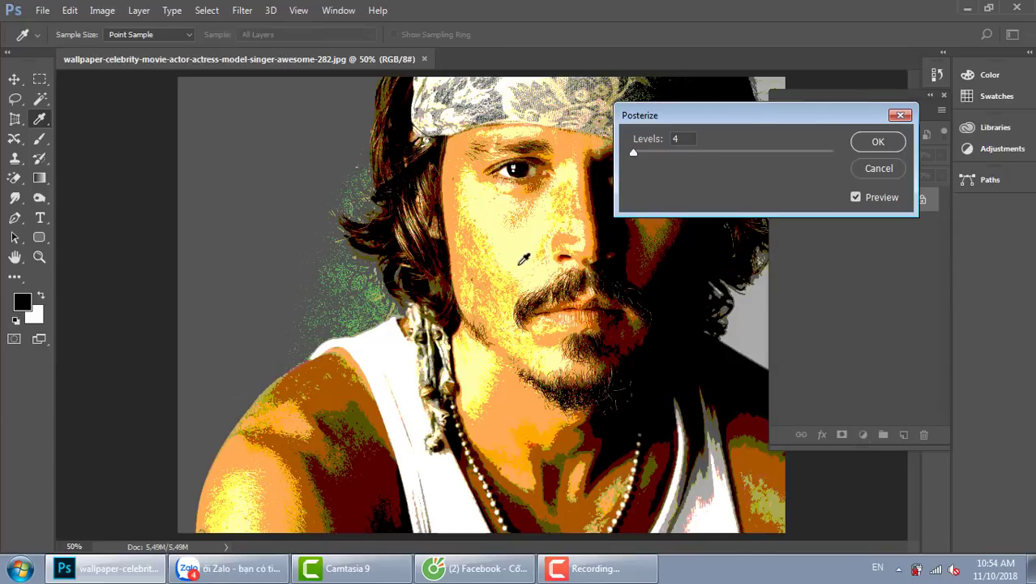
double_click(687, 137)
type("2")
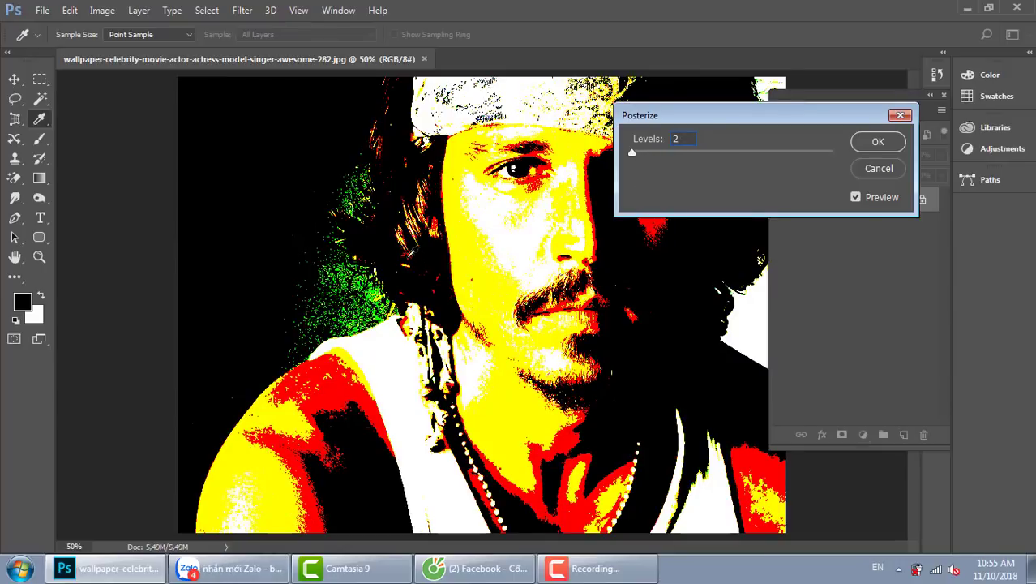
left_click(878, 143)
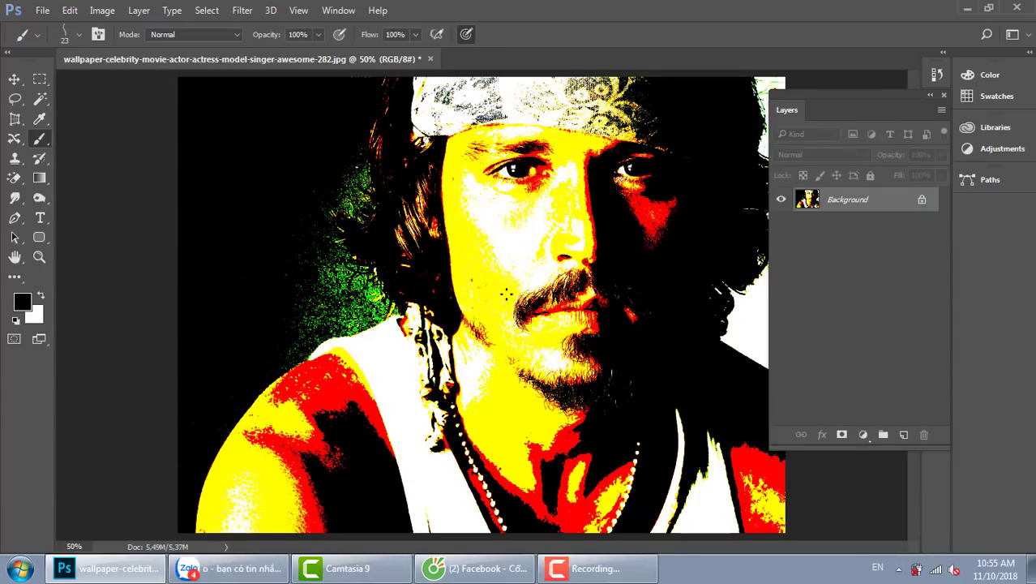
Apply the Color Halftone filter with a maximum radius of 8 pixels and the screen angles of all four channels at 0
left_click(244, 12)
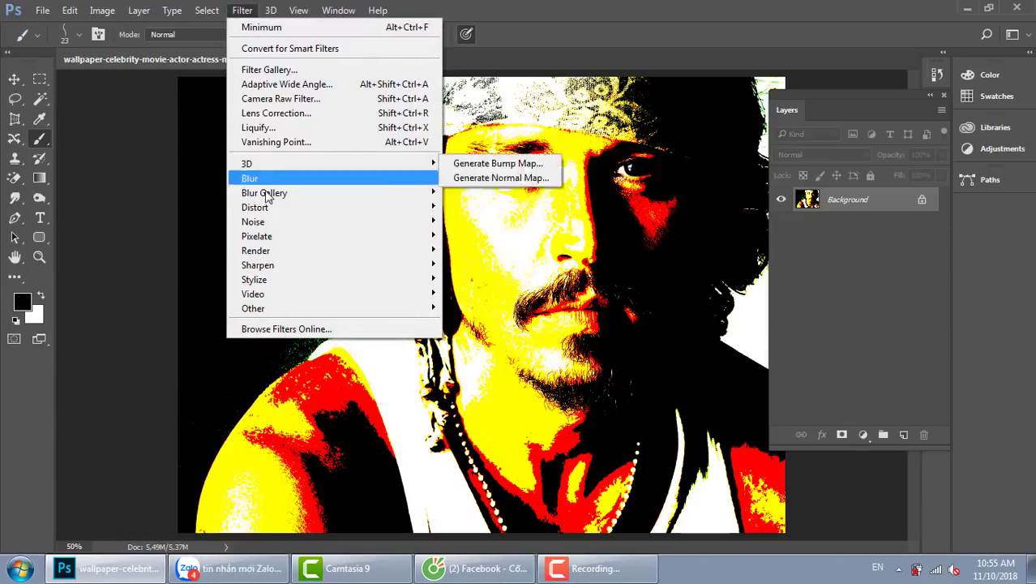
mouse_move(276, 268)
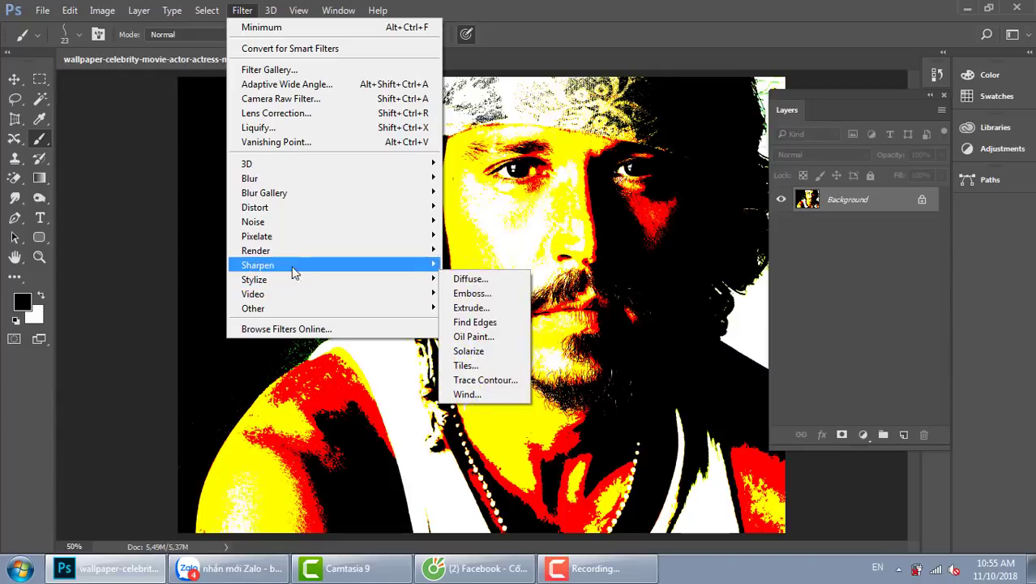
mouse_move(300, 236)
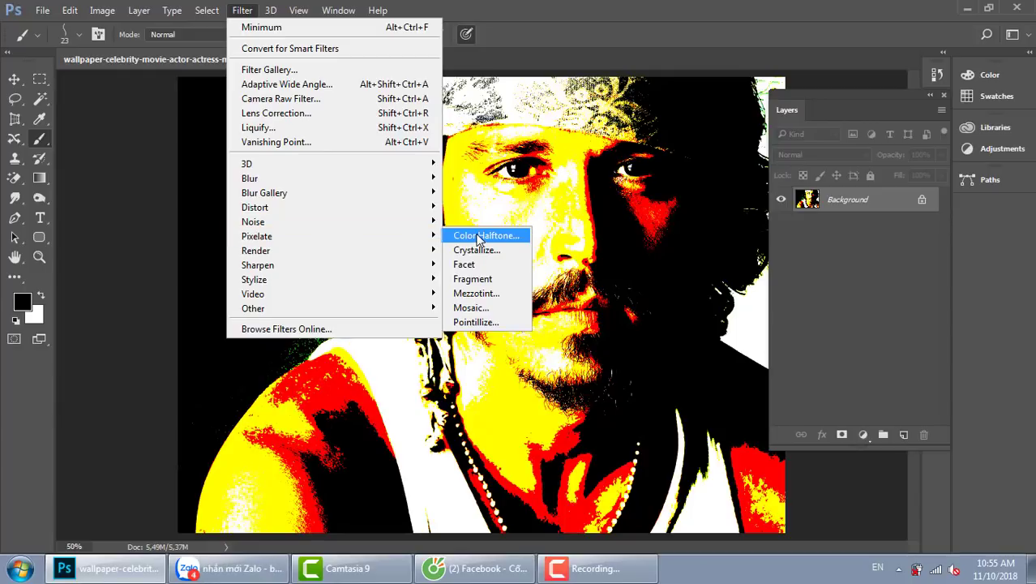
left_click(481, 236)
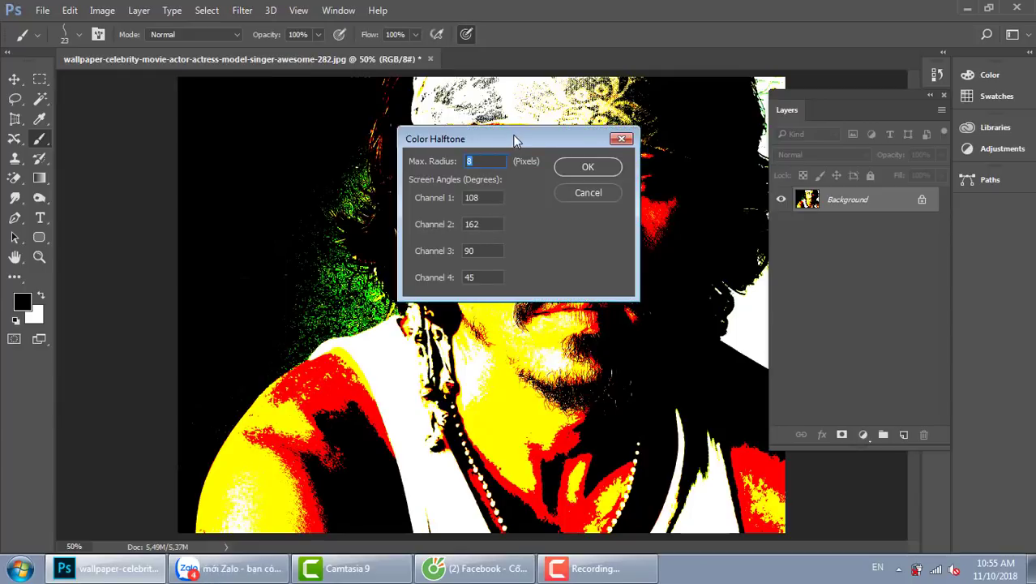
left_click_drag(487, 139, 237, 110)
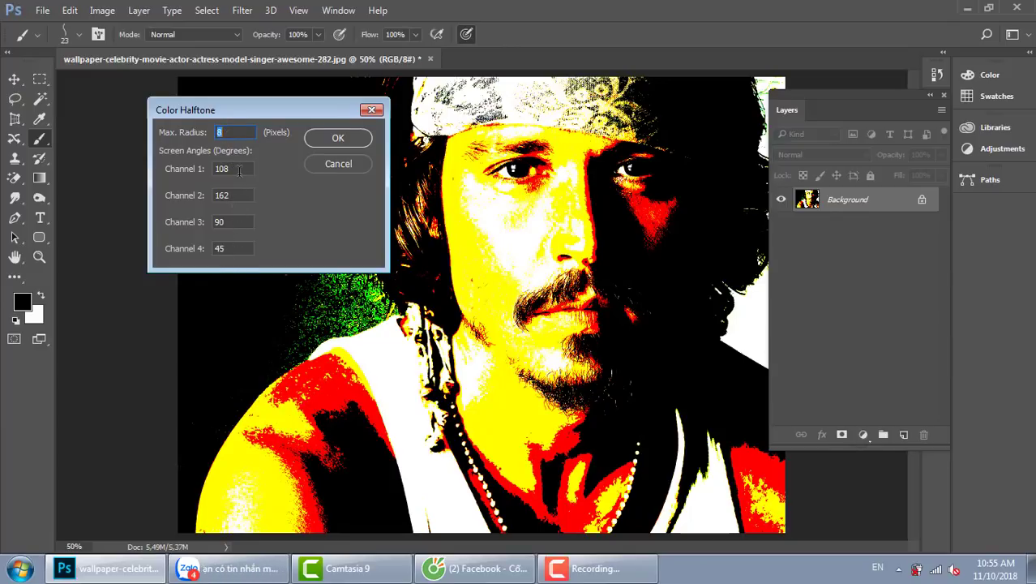
key("Tab")
type("0")
key("Tab")
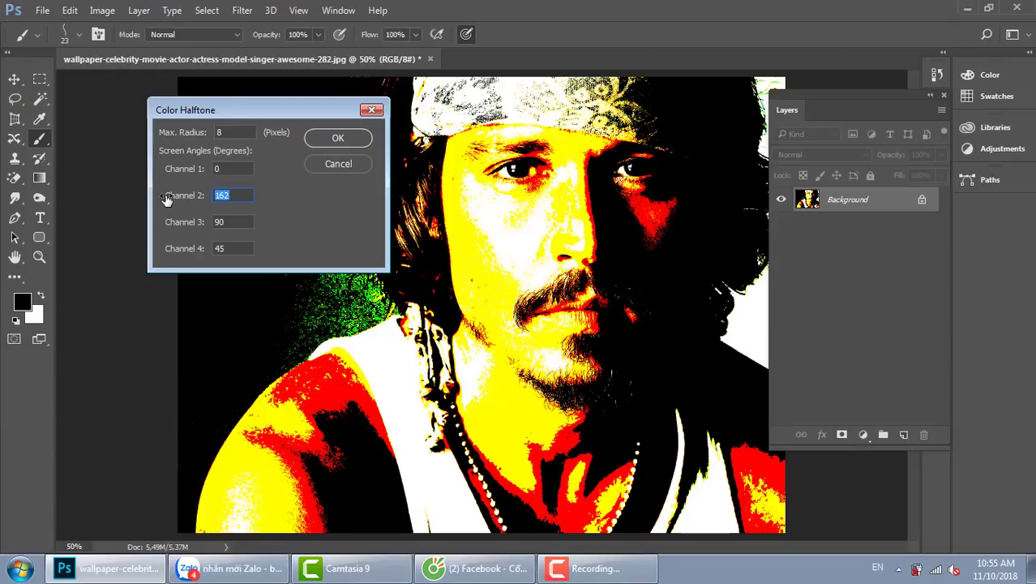
type("0")
key("Tab")
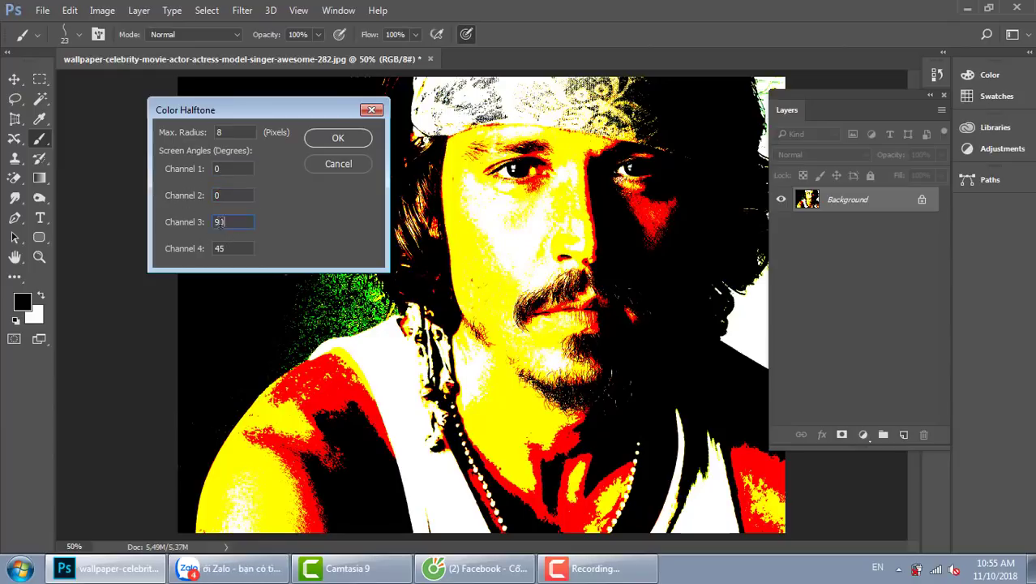
type("0")
key("Tab")
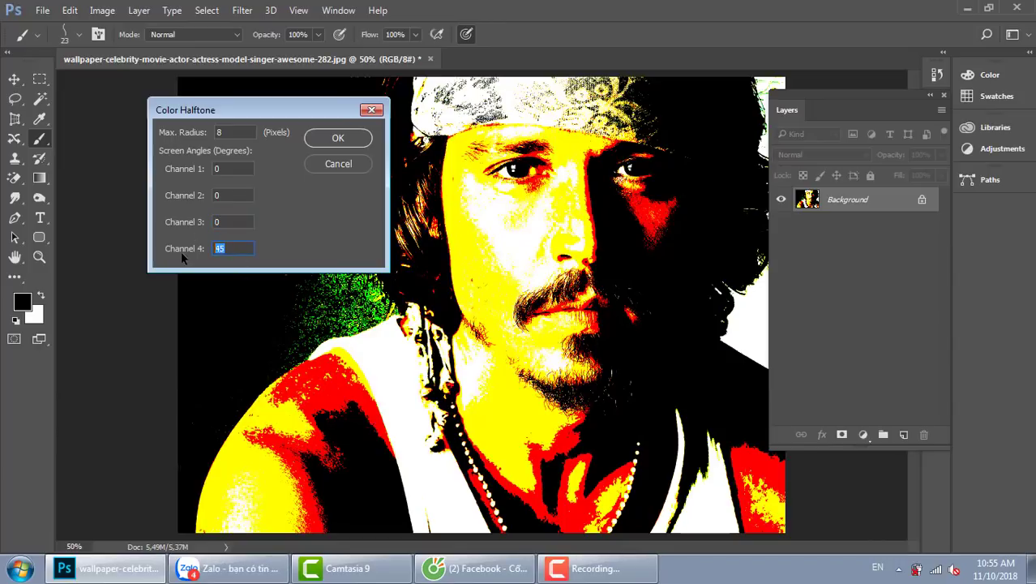
type("0")
left_click(355, 141)
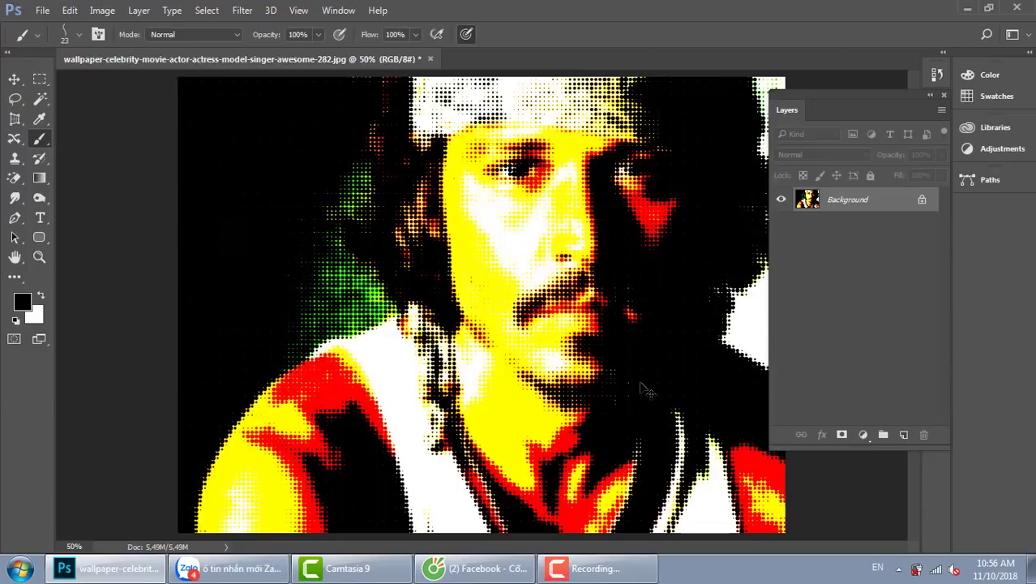
Inspect the halftone dots on the face up close, then undo the Color Halftone filter and the posterization
key("ctrl+1")
left_click_drag(621, 236, 459, 355)
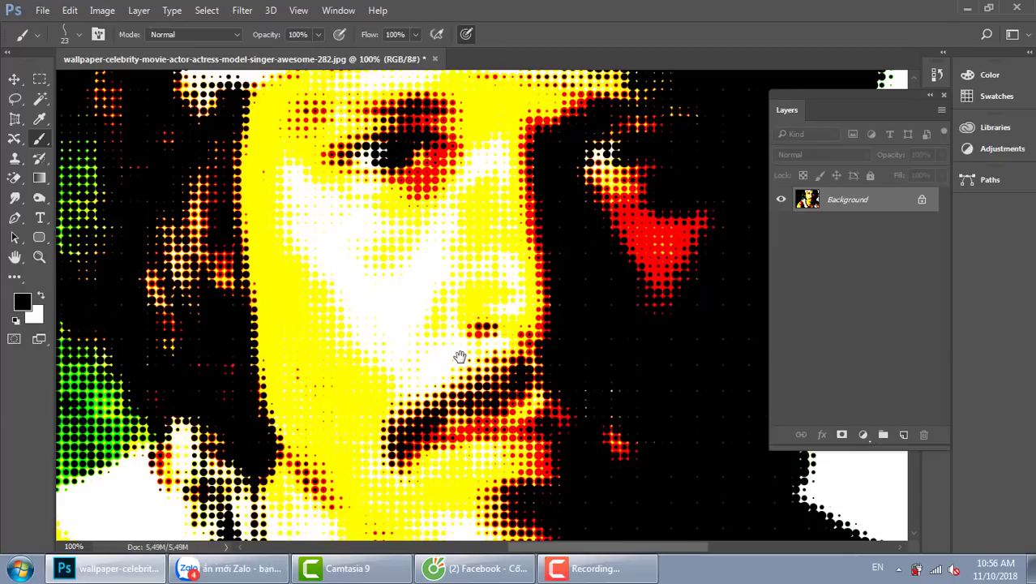
key("ctrl+minus")
key("ctrl+minus")
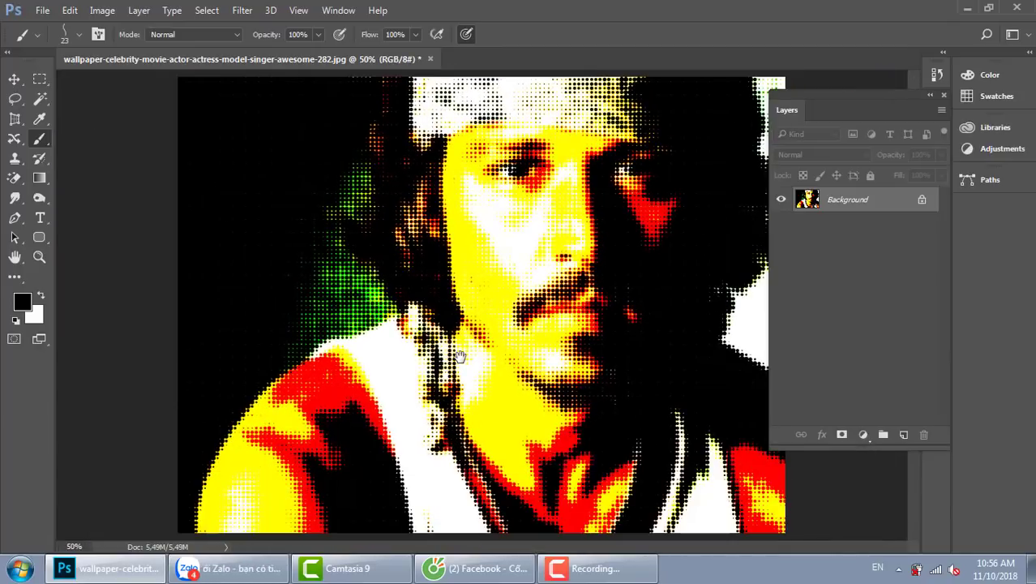
key("ctrl+z")
key("ctrl+alt+z")
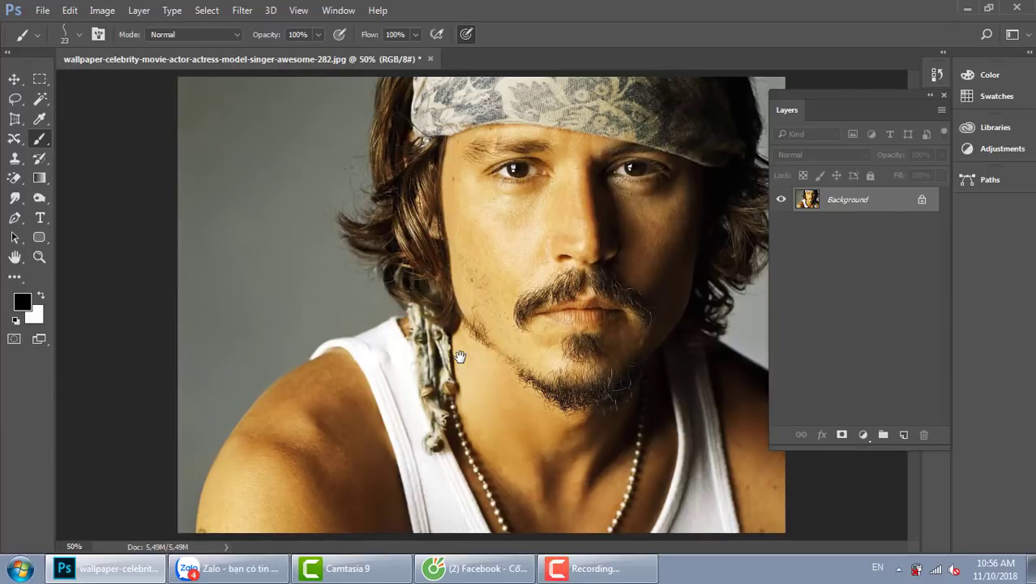
Posterize the original portrait photo to 4 levels
left_click(105, 13)
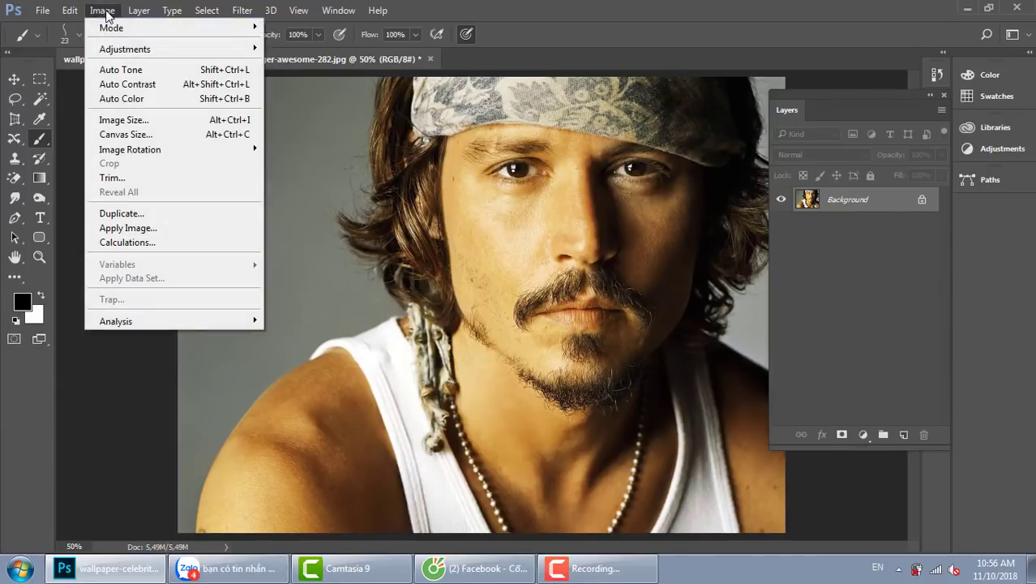
mouse_move(122, 49)
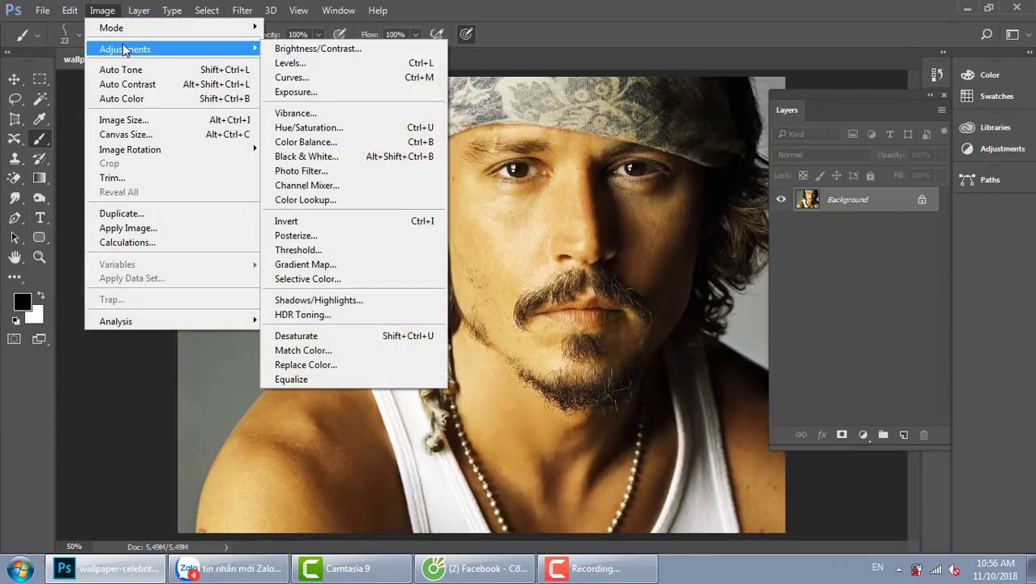
left_click(349, 236)
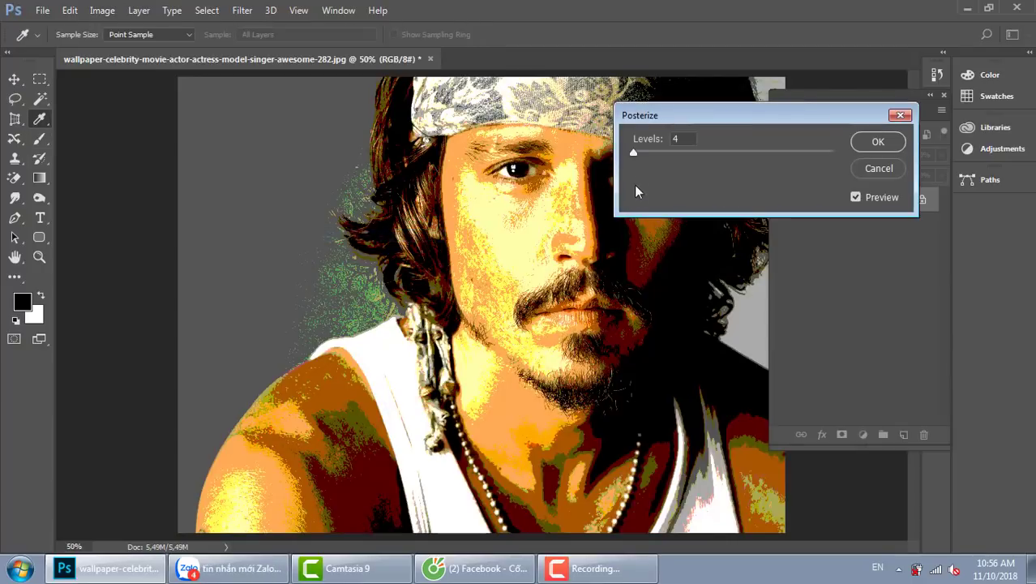
left_click_drag(632, 154, 624, 160)
left_click(623, 138)
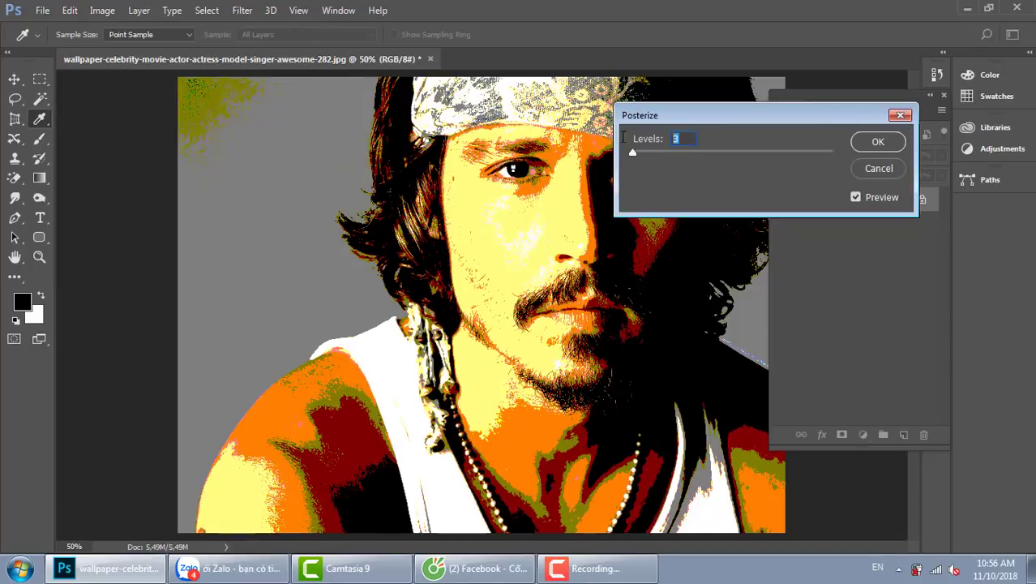
type("4")
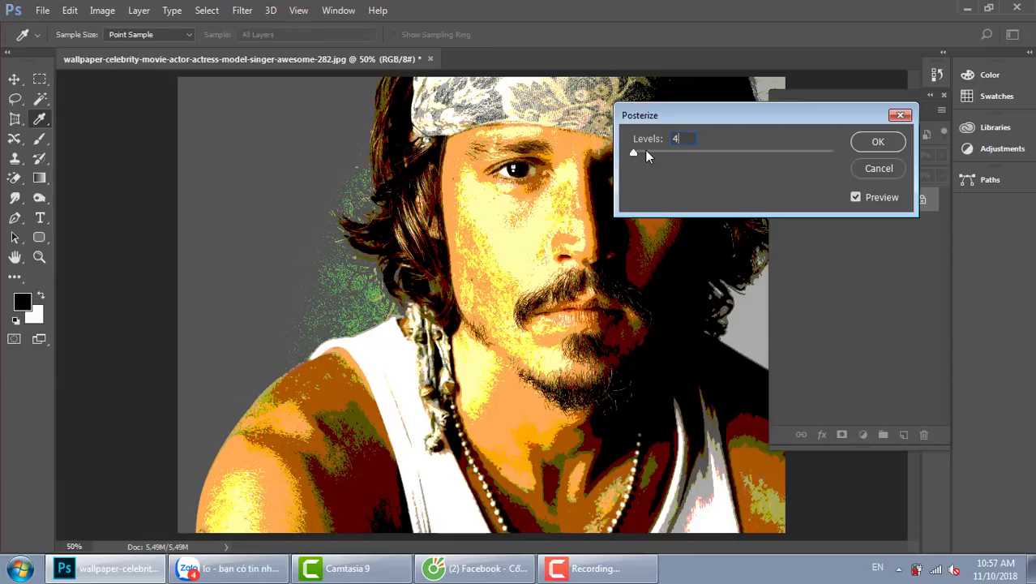
left_click(876, 139)
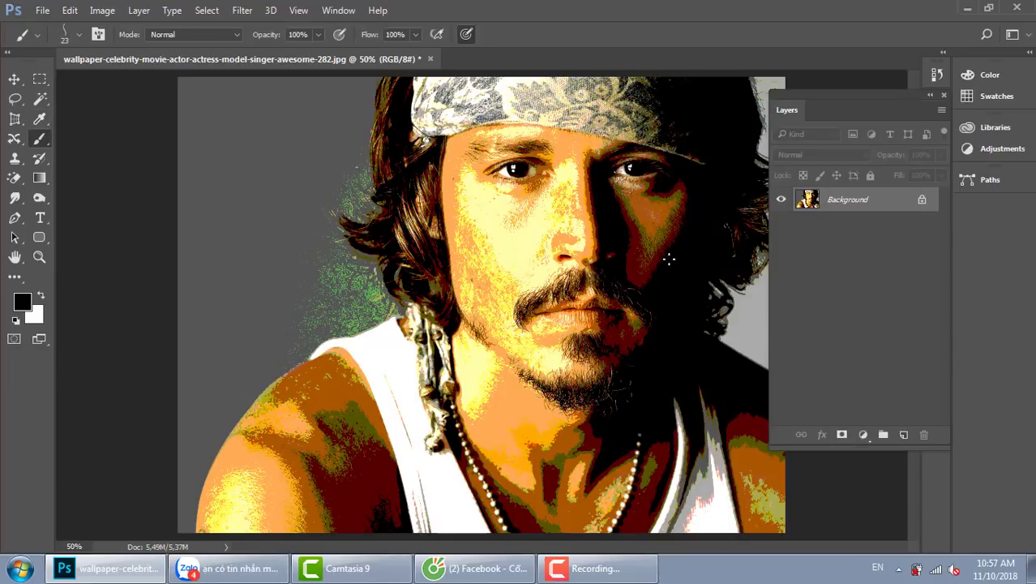
Switch to the Mixer Brush tool for working on the skin around the nose and cheek
key("ctrl+plus")
key("ctrl+plus")
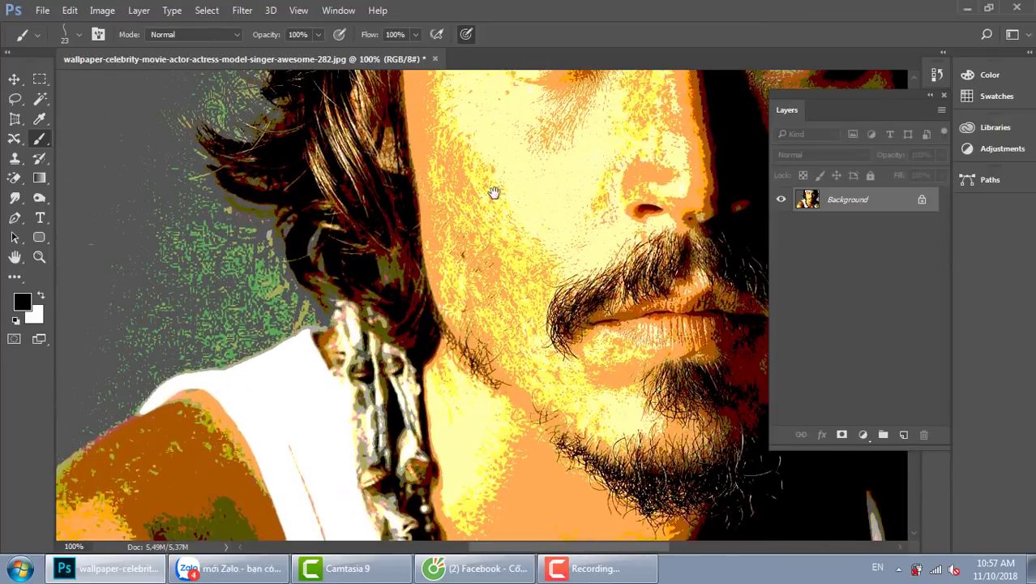
left_click_drag(492, 195, 366, 294)
key("ctrl+plus")
key("ctrl+plus")
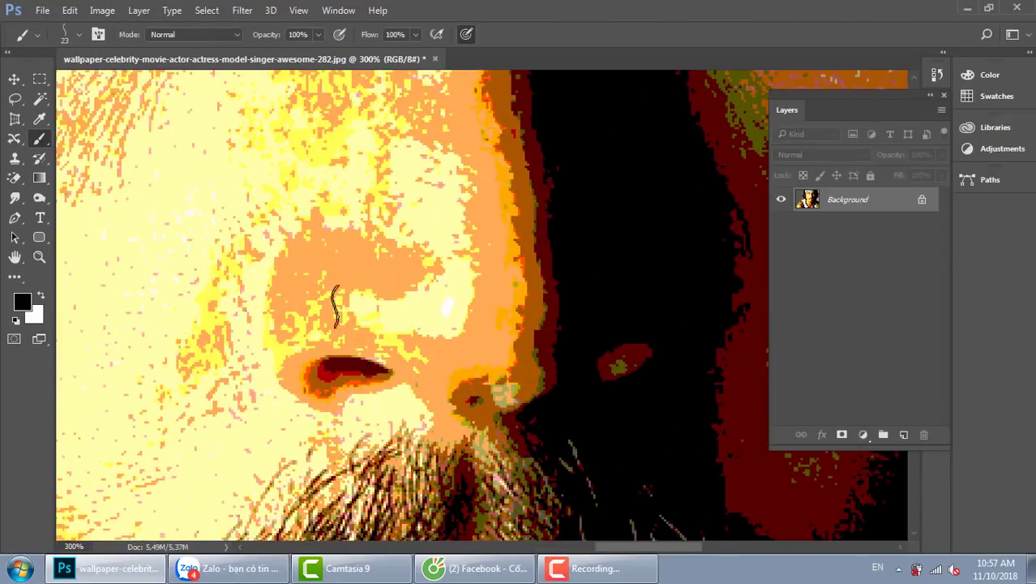
key("ctrl+minus")
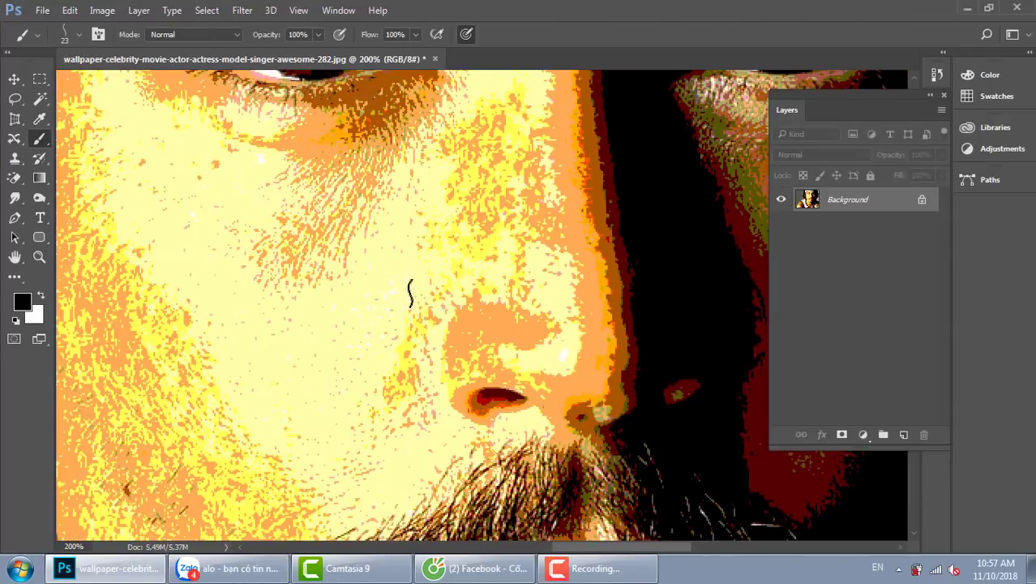
right_click(40, 138)
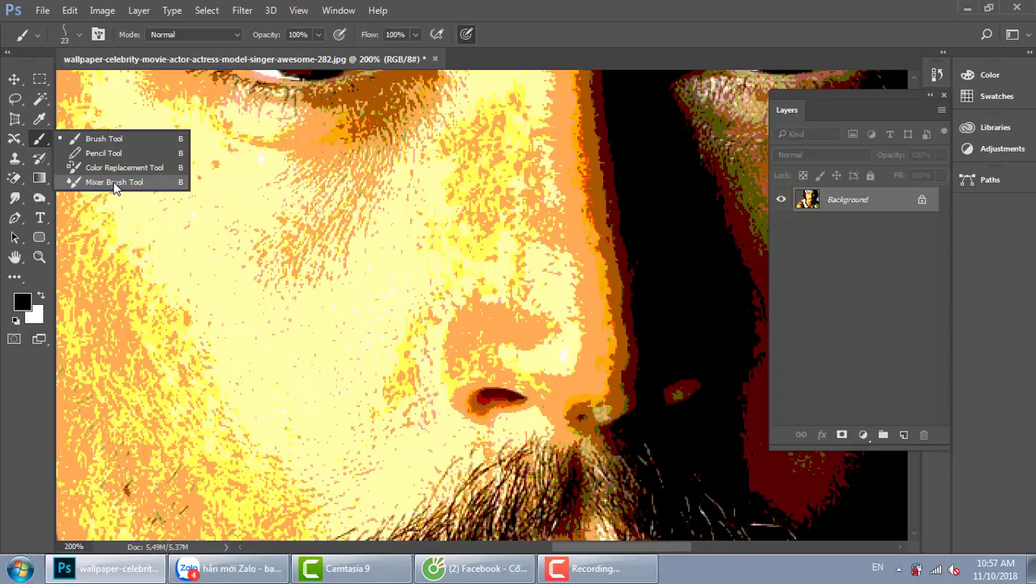
left_click(114, 182)
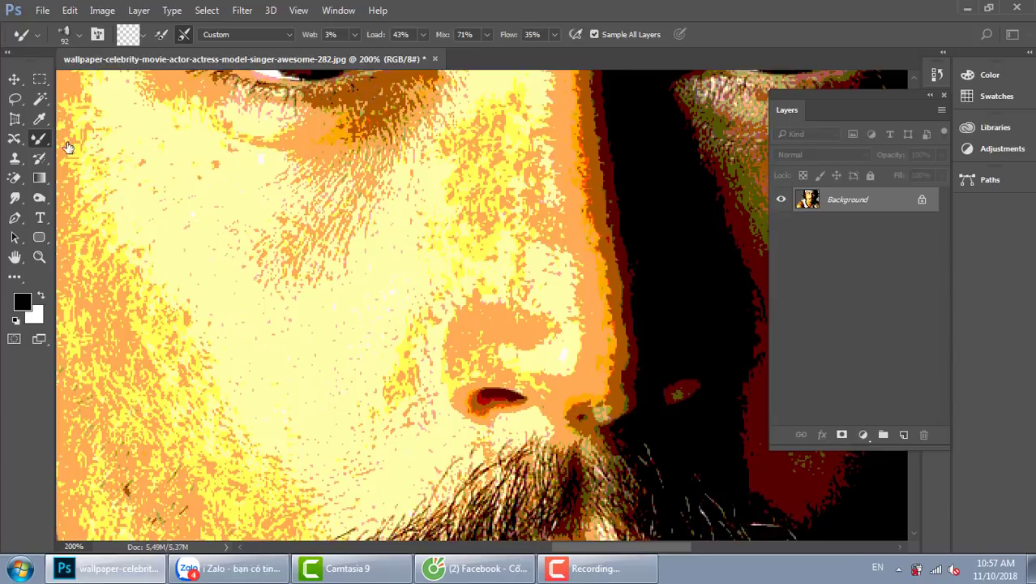
right_click(38, 139)
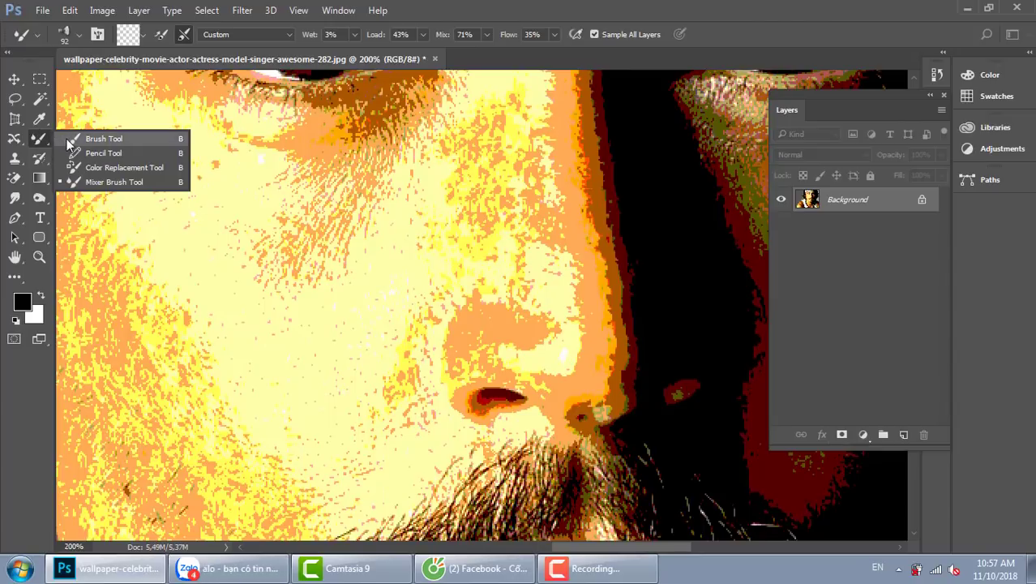
Set the Mixer Brush size to 56 px, with cleaning after each stroke enabled
left_click(81, 35)
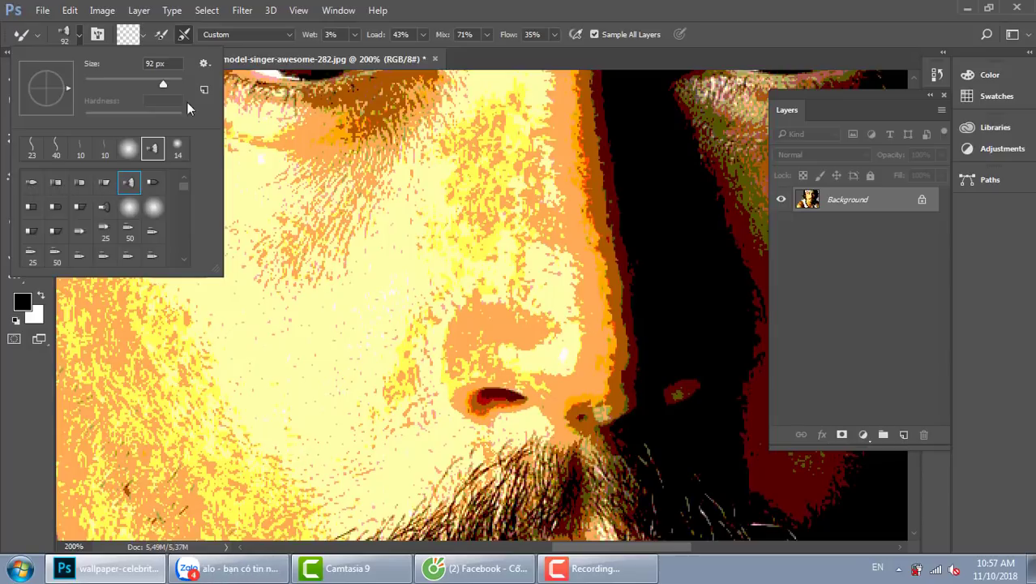
left_click_drag(160, 84, 132, 85)
left_click(526, 7)
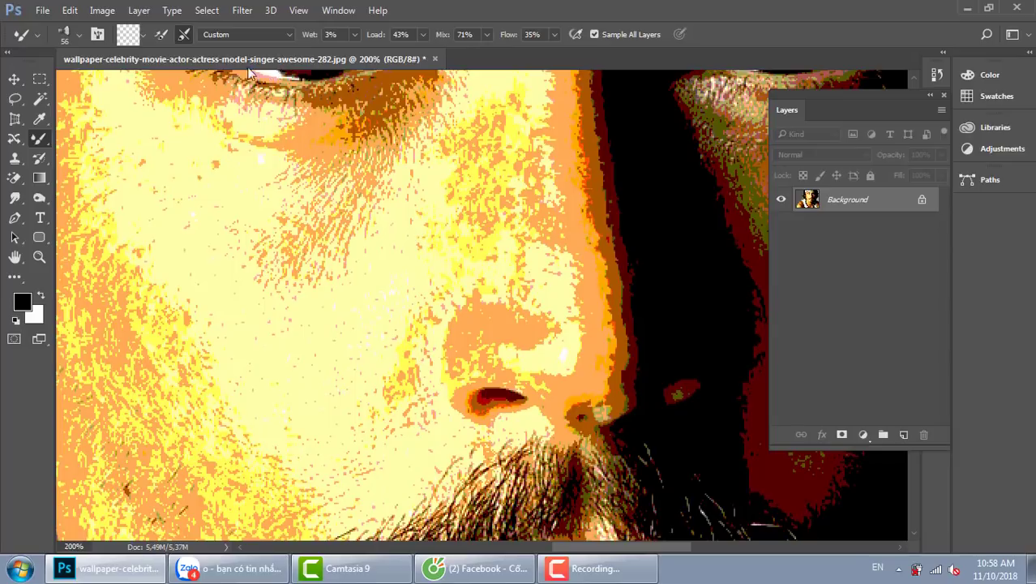
left_click(185, 35)
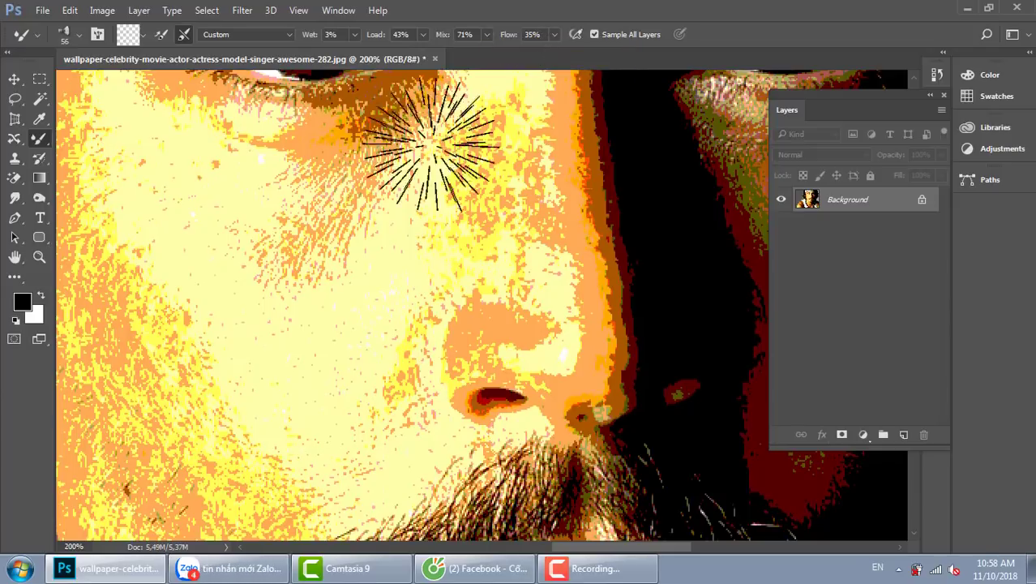
Set the Mixer Brush flow to 48% and blend the posterized skin across the cheek below the eye
mouse_move(260, 211)
left_mouse_down()
mouse_move(196, 302)
mouse_move(136, 311)
mouse_move(260, 250)
mouse_move(185, 313)
left_mouse_up()
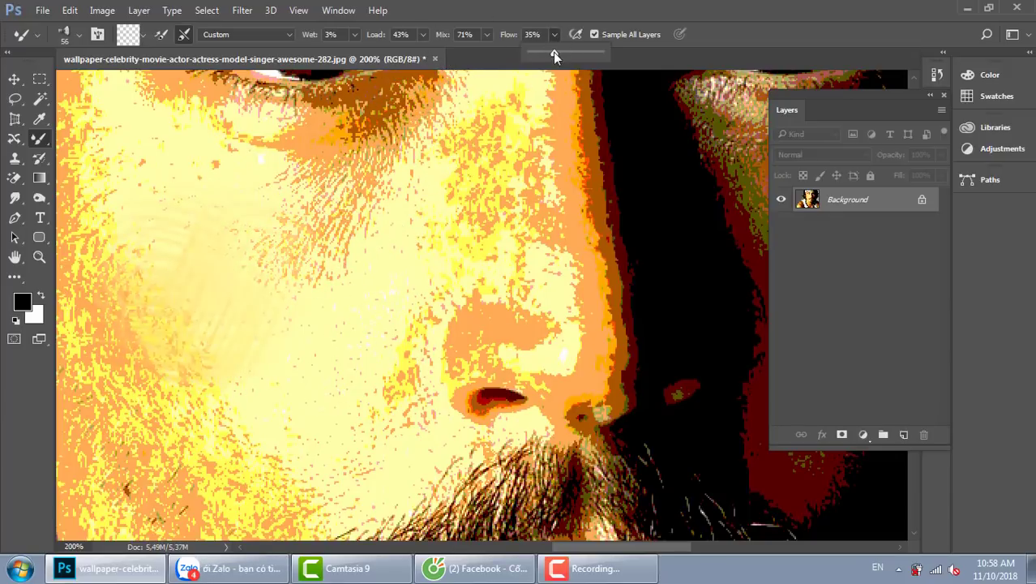
left_click_drag(550, 70, 545, 72)
mouse_move(264, 323)
left_mouse_down()
mouse_move(406, 252)
mouse_move(354, 340)
mouse_move(370, 336)
mouse_move(233, 143)
left_mouse_up()
left_click_drag(261, 241, 237, 350)
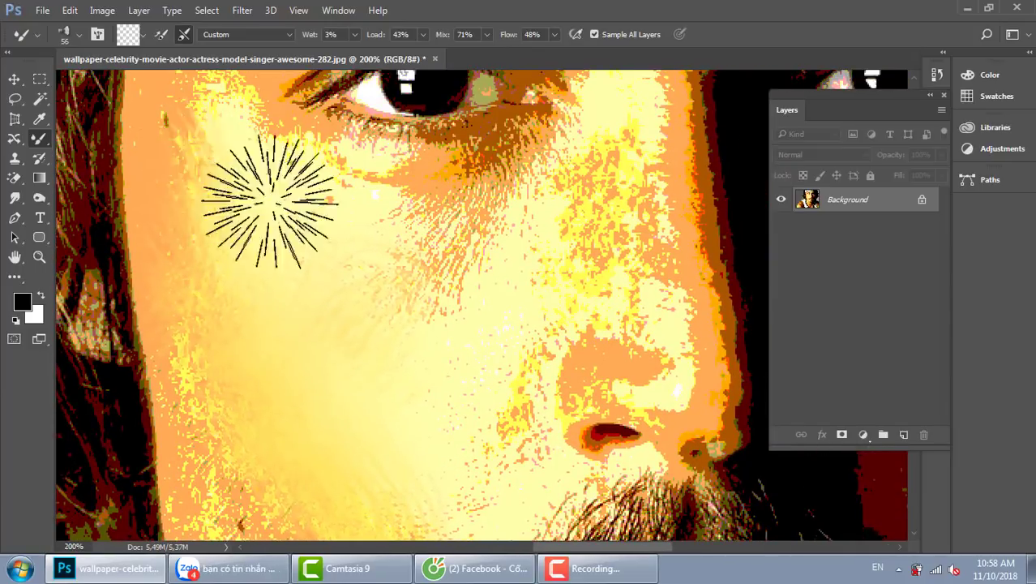
left_click_drag(478, 274, 405, 301)
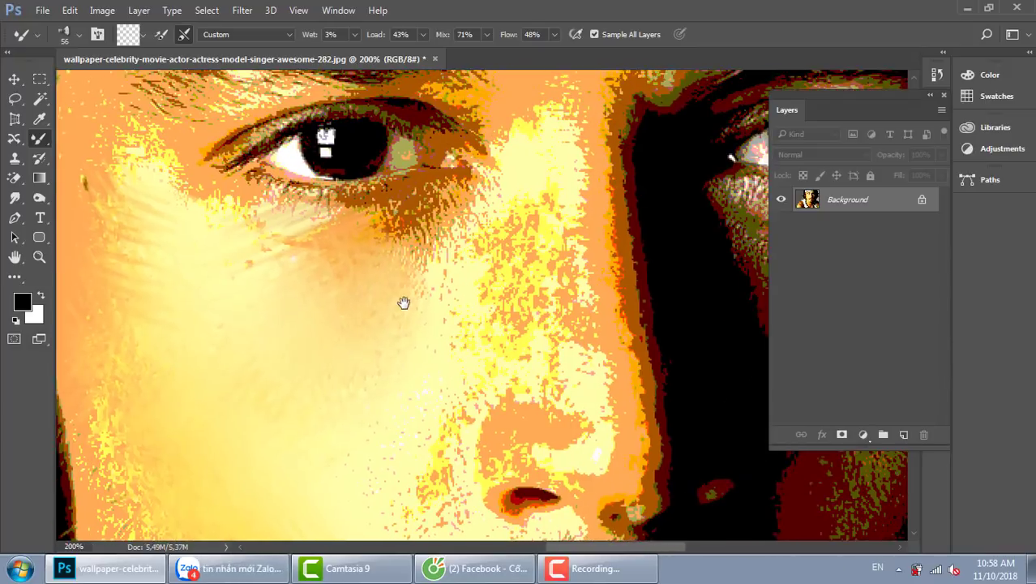
Set the Mixer Brush size to 29 px and blend the under-eye shadow and the skin along the nose
right_click(416, 252)
left_click_drag(521, 289, 518, 289)
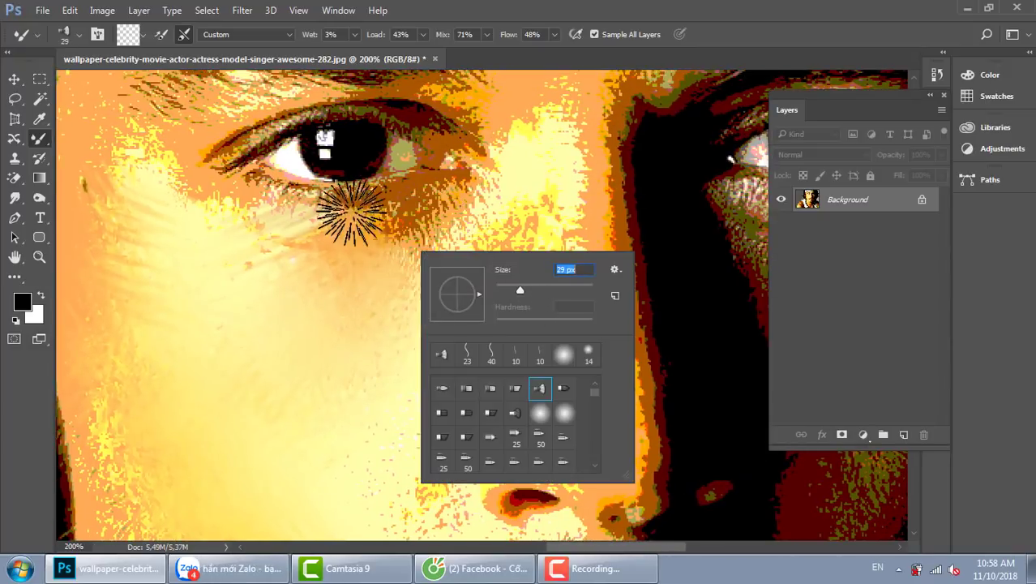
left_click(378, 216)
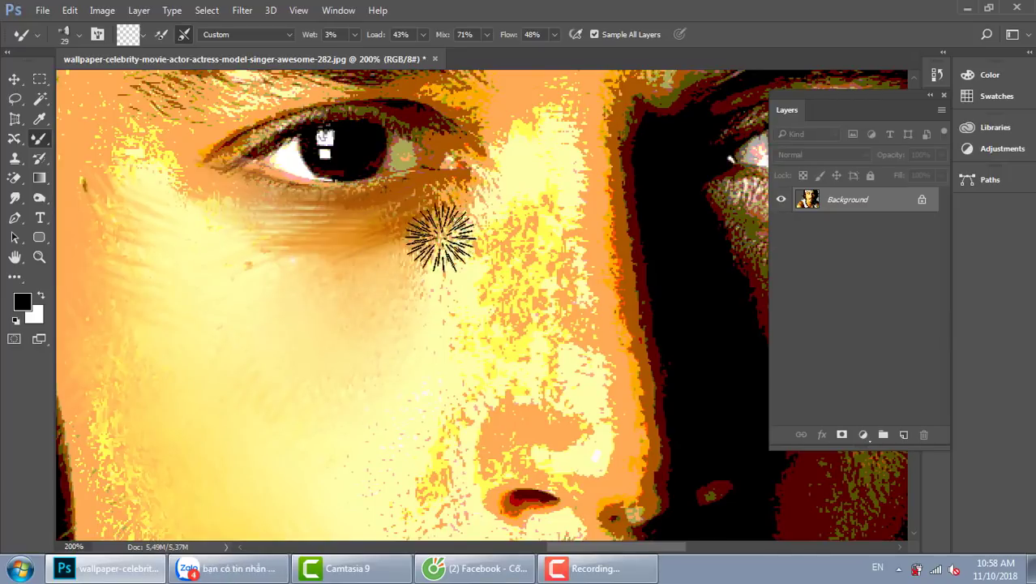
mouse_move(506, 233)
left_mouse_down()
mouse_move(466, 164)
mouse_move(455, 171)
mouse_move(492, 406)
mouse_move(448, 222)
mouse_move(505, 217)
mouse_move(507, 370)
mouse_move(483, 211)
mouse_move(436, 353)
mouse_move(465, 276)
mouse_move(365, 345)
mouse_move(496, 365)
mouse_move(436, 455)
mouse_move(435, 435)
mouse_move(432, 456)
mouse_move(521, 293)
mouse_move(534, 214)
mouse_move(562, 338)
mouse_move(554, 225)
mouse_move(572, 408)
mouse_move(588, 446)
left_mouse_up()
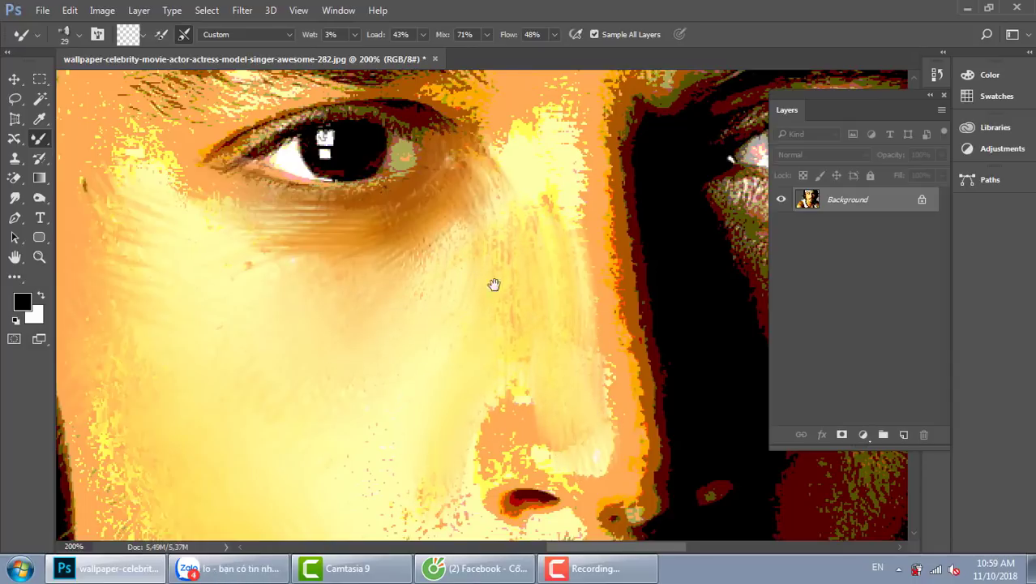
Set the Mixer Brush size to 12 px and smooth the upper eyelid, the outer eye corner and the dark iris
left_click_drag(494, 284, 497, 355)
key("ctrl+plus")
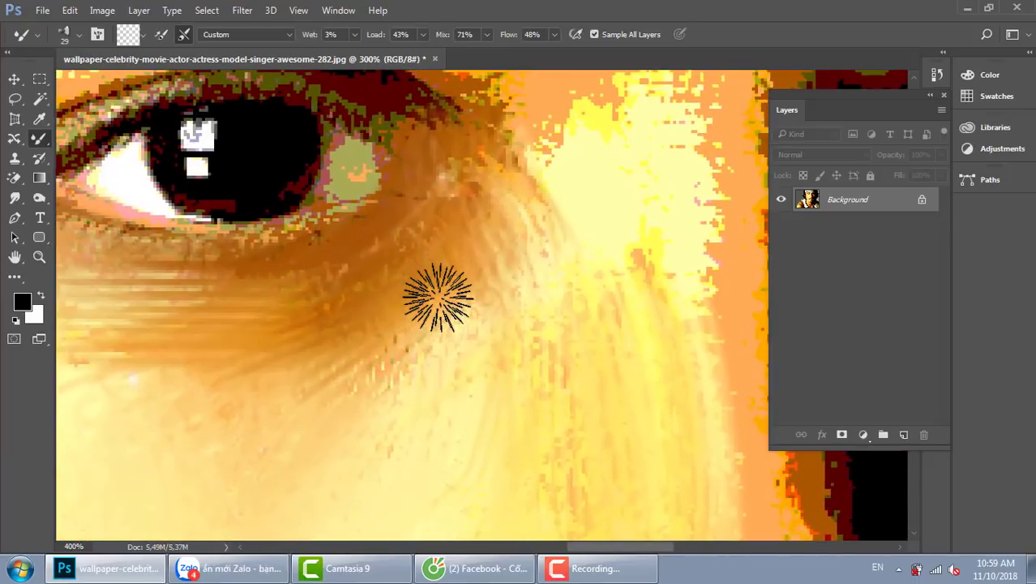
left_click_drag(358, 220, 479, 287)
right_click(560, 226)
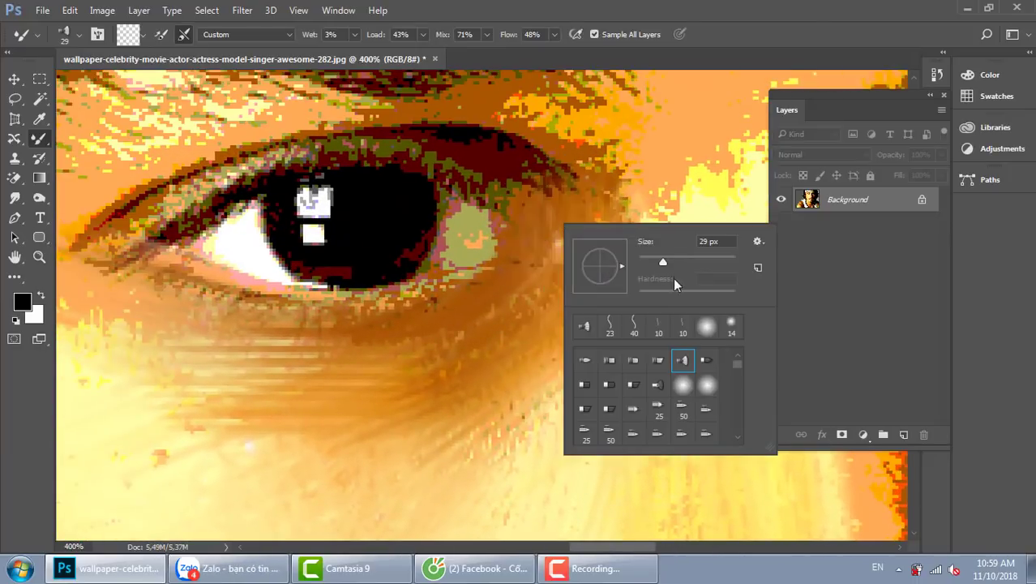
left_click_drag(652, 258, 648, 259)
left_click(539, 162)
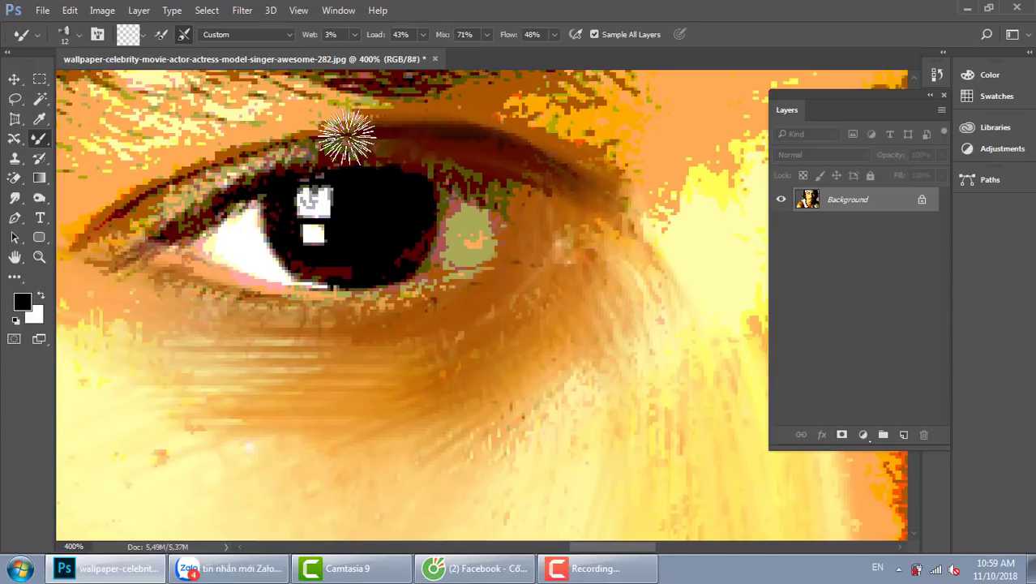
left_click_drag(235, 226, 339, 195)
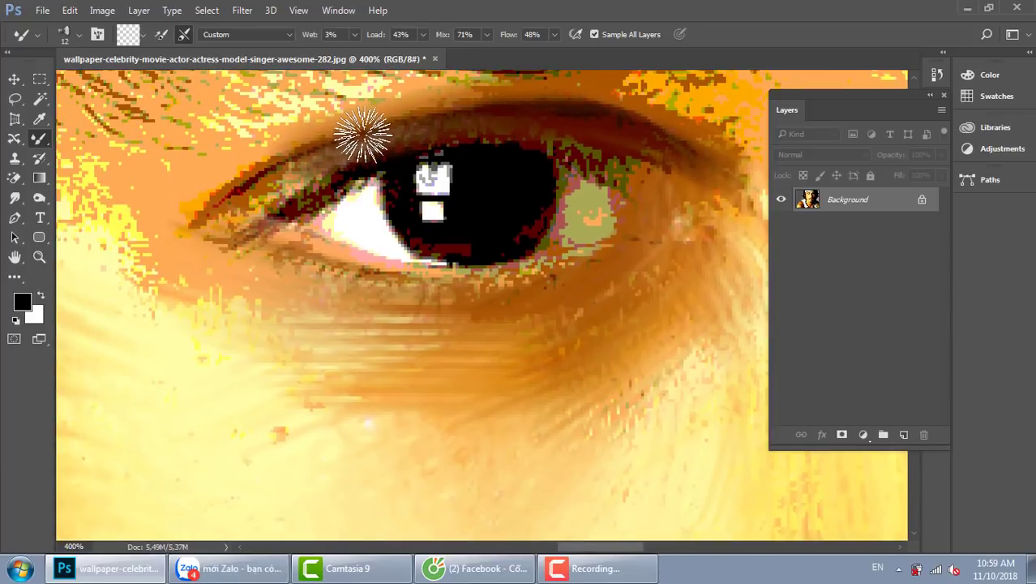
mouse_move(363, 136)
left_mouse_down()
mouse_move(175, 235)
mouse_move(313, 162)
left_mouse_up()
mouse_move(306, 210)
left_mouse_down()
mouse_move(232, 247)
mouse_move(310, 243)
left_mouse_up()
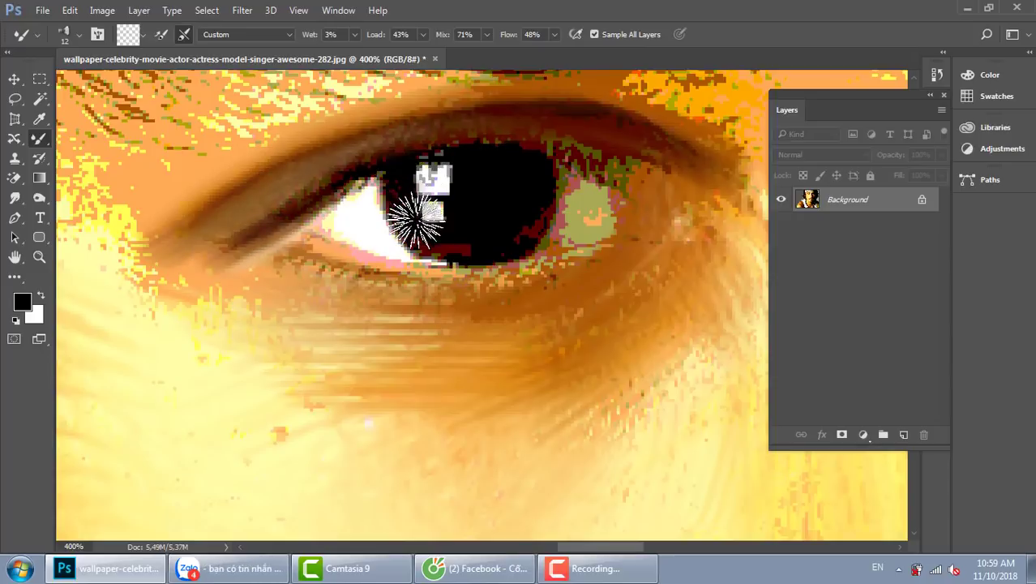
mouse_move(416, 219)
left_mouse_down()
mouse_move(464, 236)
mouse_move(518, 196)
mouse_move(510, 231)
mouse_move(515, 173)
left_mouse_up()
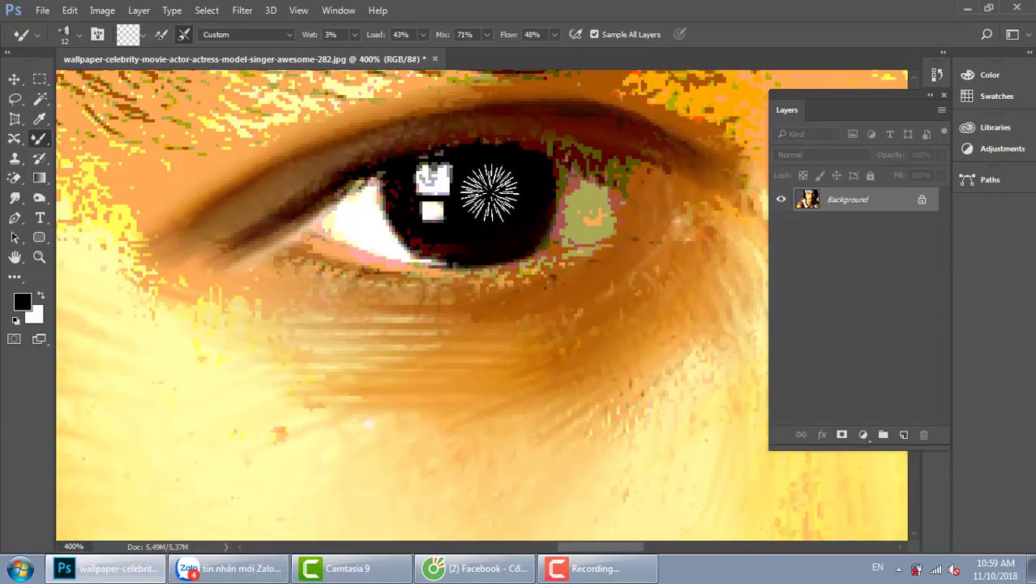
Set the Mixer Brush size to 3 px and blend the edges of the eye white, the iris and the lower lid
right_click(480, 152)
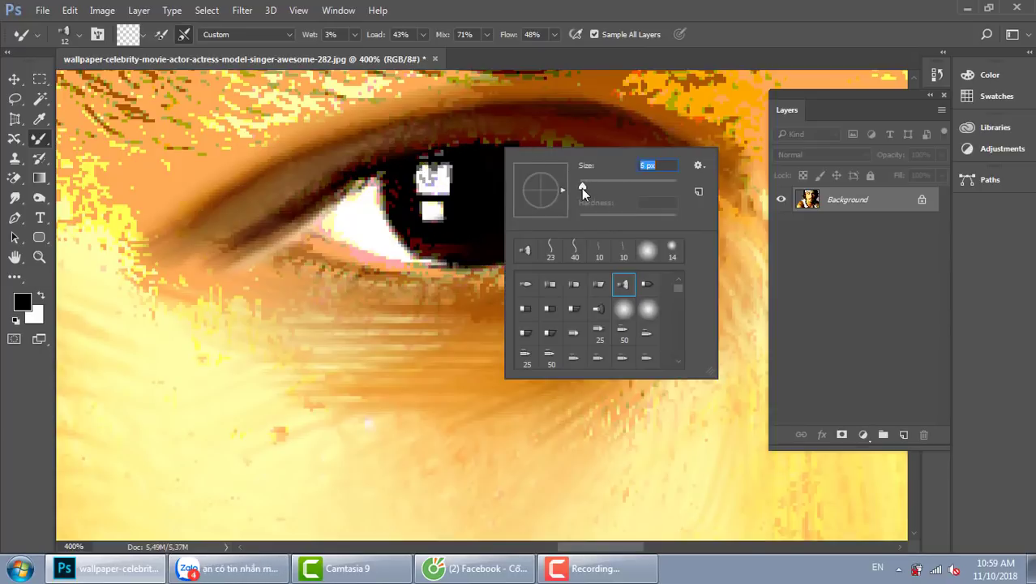
key("Return")
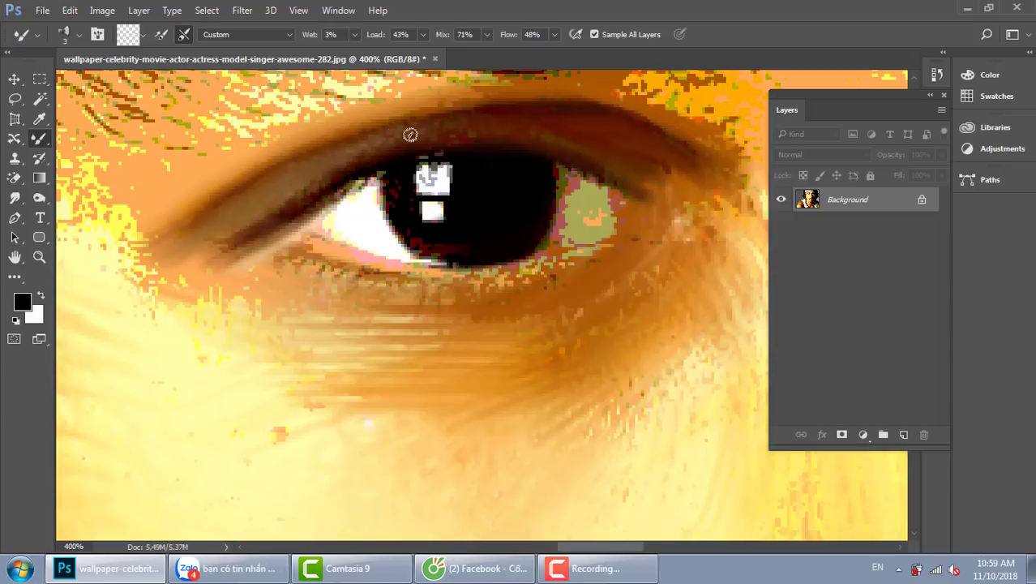
left_click_drag(317, 209, 306, 194)
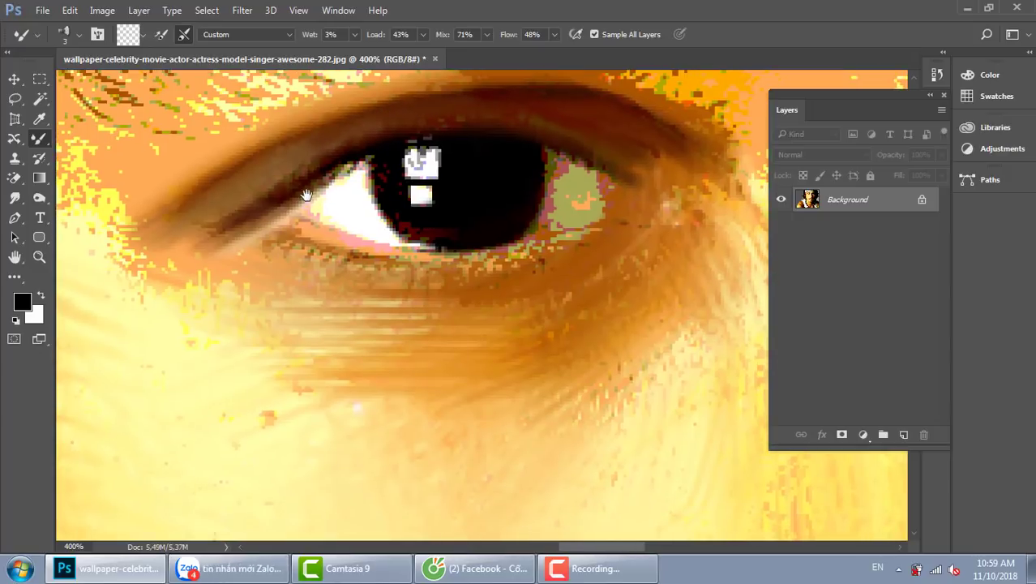
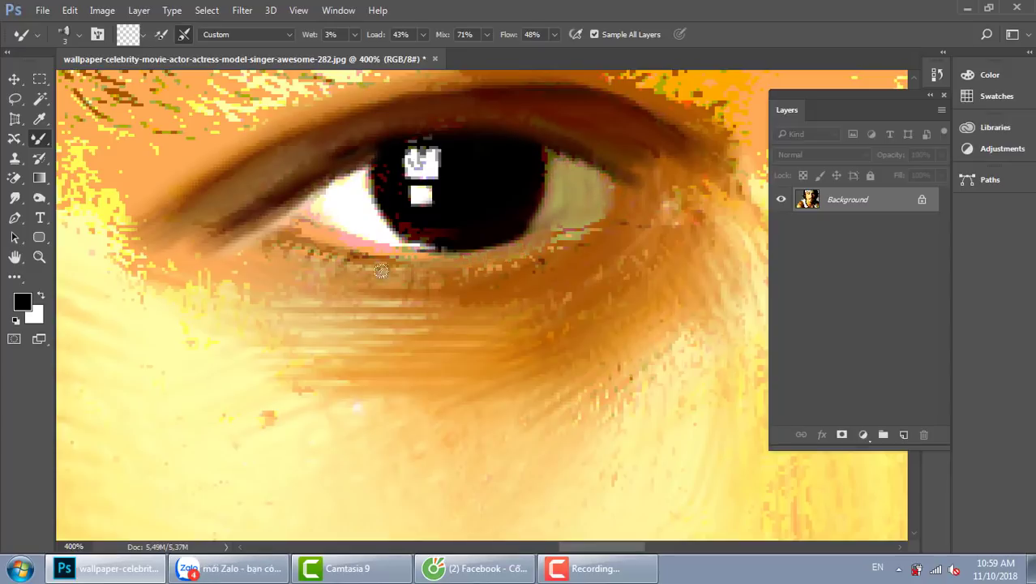
left_click_drag(478, 286, 499, 273)
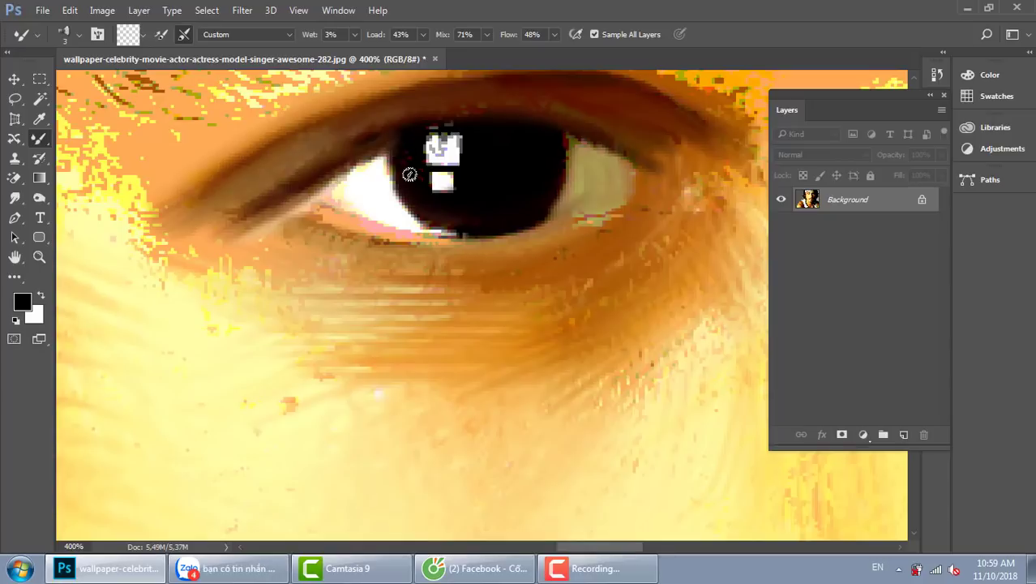
Set the Mixer Brush size to 9 px and blend the blotchy skin beside the outer corner of the eye
left_click_drag(319, 242, 369, 212)
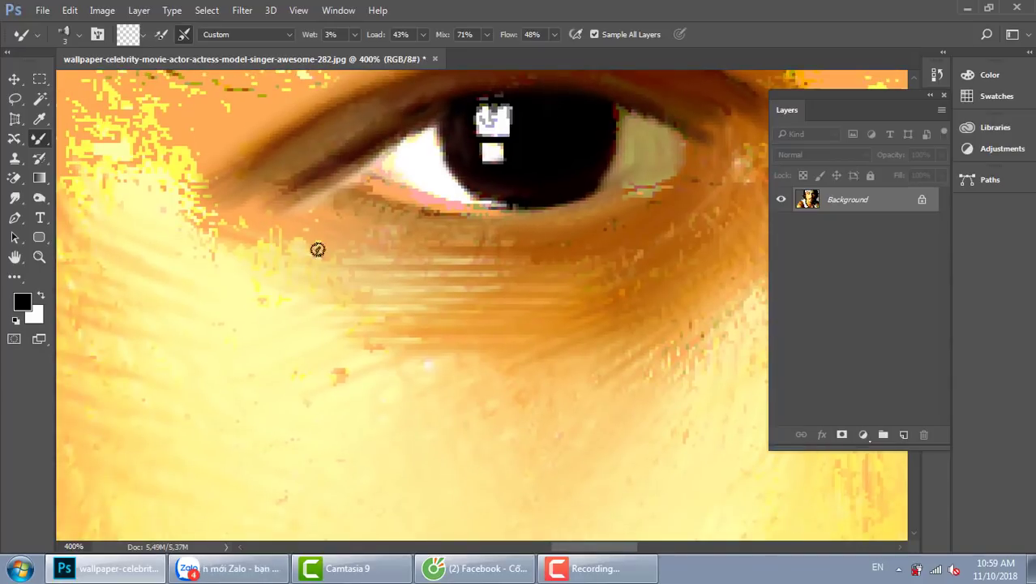
right_click(271, 224)
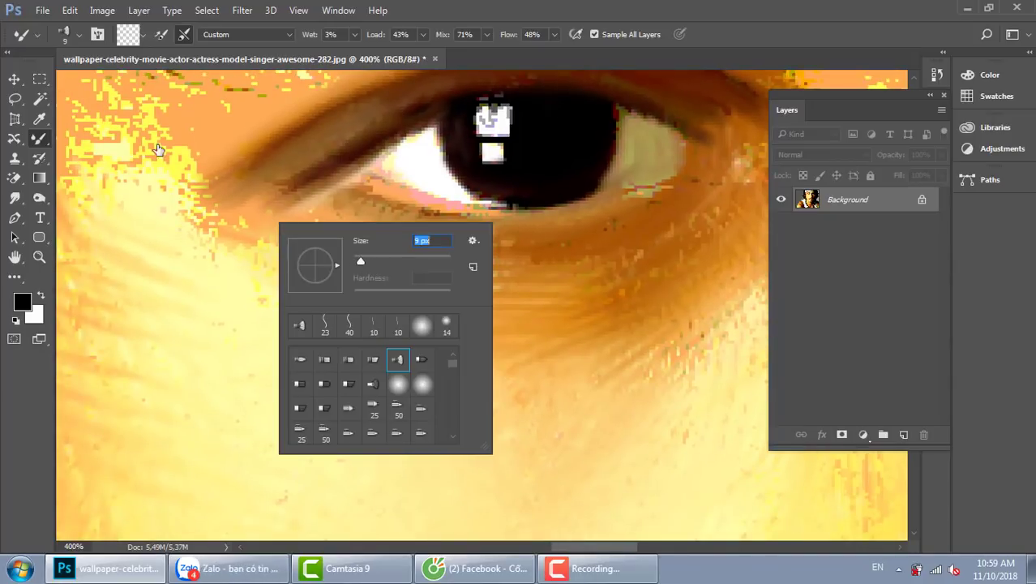
key("Return")
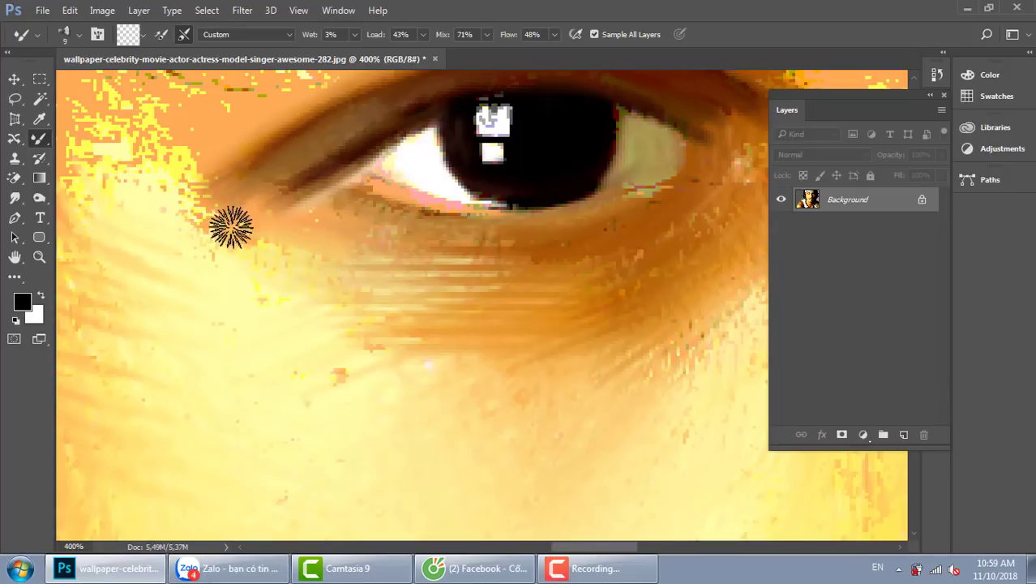
mouse_move(227, 225)
left_mouse_down()
mouse_move(257, 206)
mouse_move(253, 283)
mouse_move(278, 263)
mouse_move(186, 182)
mouse_move(160, 199)
mouse_move(174, 196)
mouse_move(158, 235)
left_mouse_up()
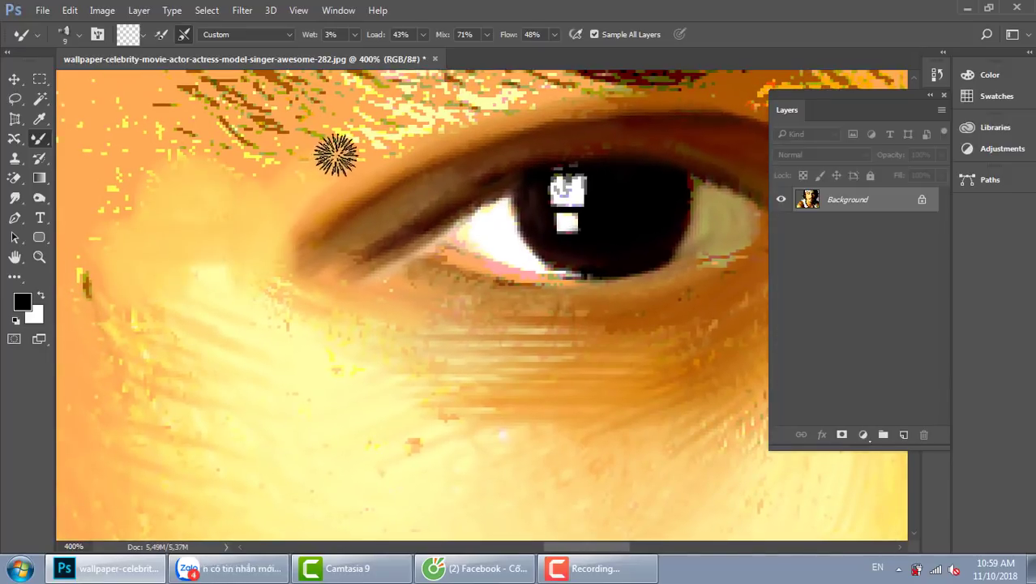
Set the Mixer Brush size to 24 px and blend the eyebrow hairs along the brow down to the nose bridge
left_click_drag(406, 139, 345, 280)
right_click(551, 230)
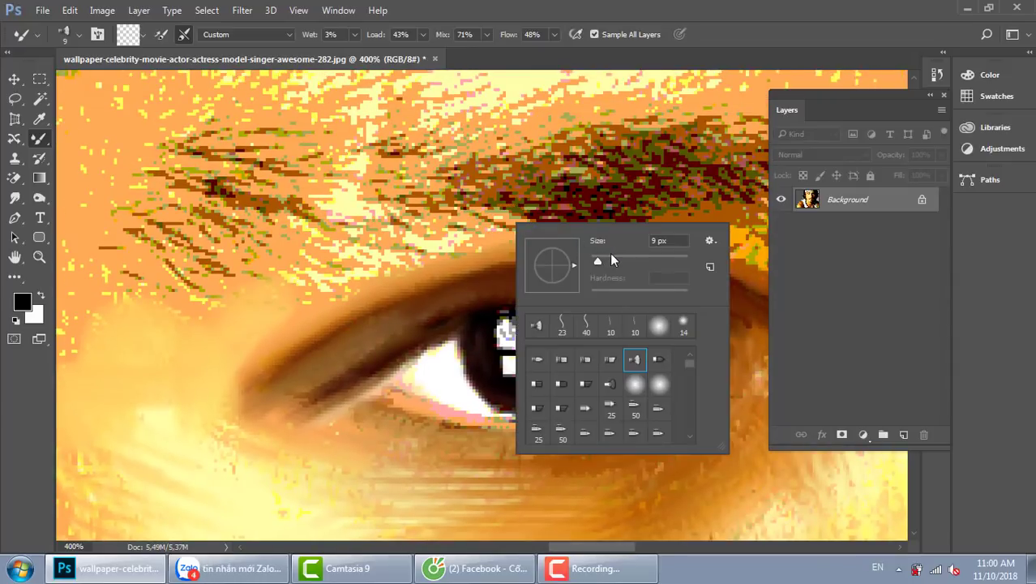
left_click(505, 253)
right_click(523, 193)
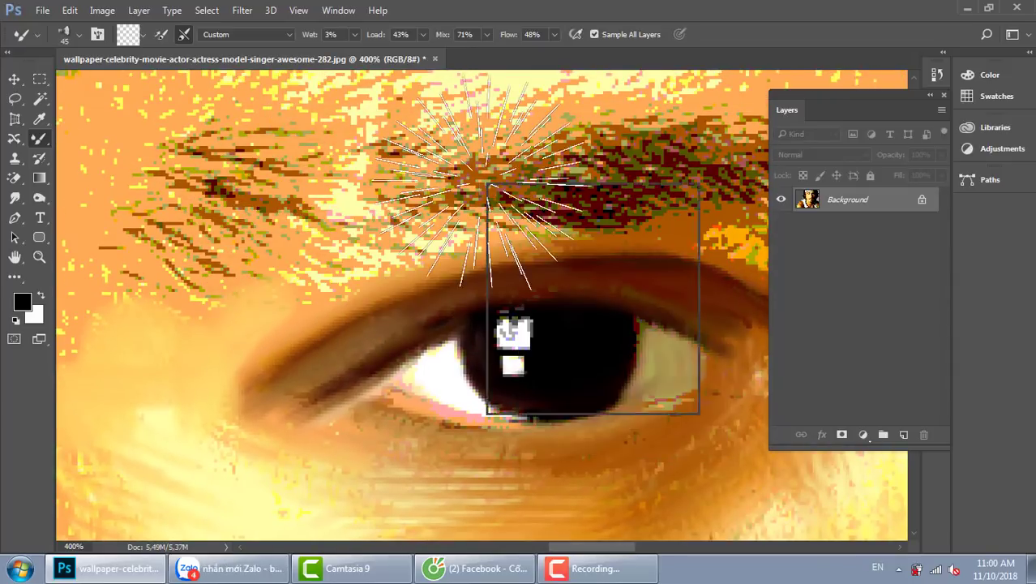
left_click_drag(598, 226, 358, 203)
left_click(340, 213)
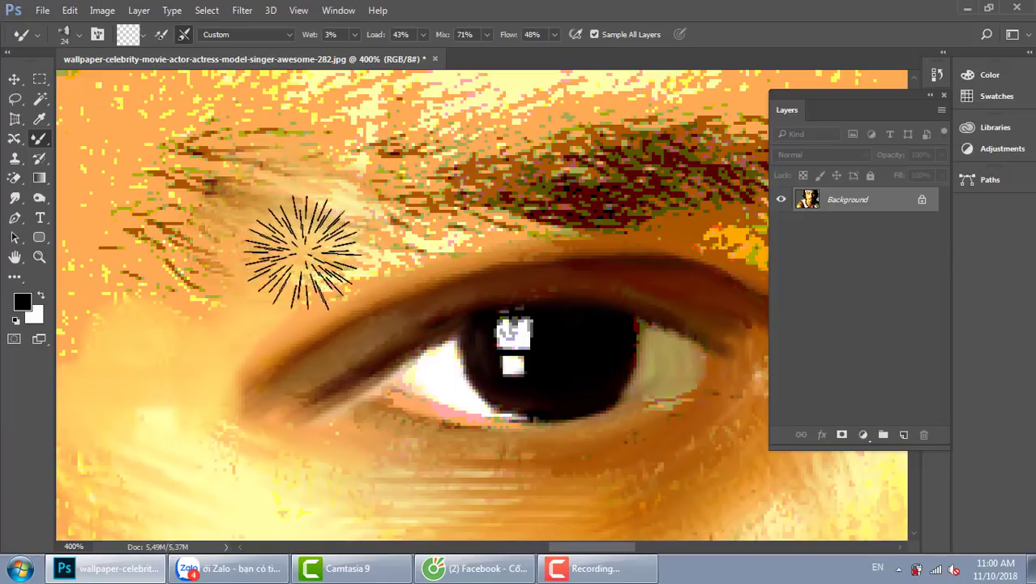
mouse_move(389, 170)
left_mouse_down()
mouse_move(505, 190)
mouse_move(602, 166)
mouse_move(641, 195)
mouse_move(397, 180)
mouse_move(219, 204)
left_mouse_up()
scroll(608, 201, "right", 5)
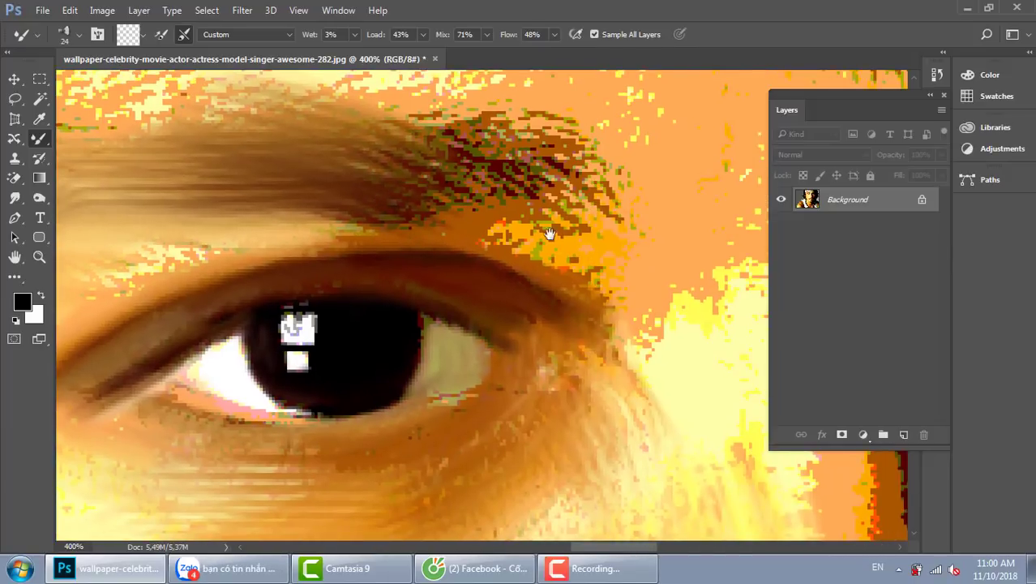
mouse_move(467, 154)
left_mouse_down()
mouse_move(366, 151)
mouse_move(606, 243)
left_mouse_up()
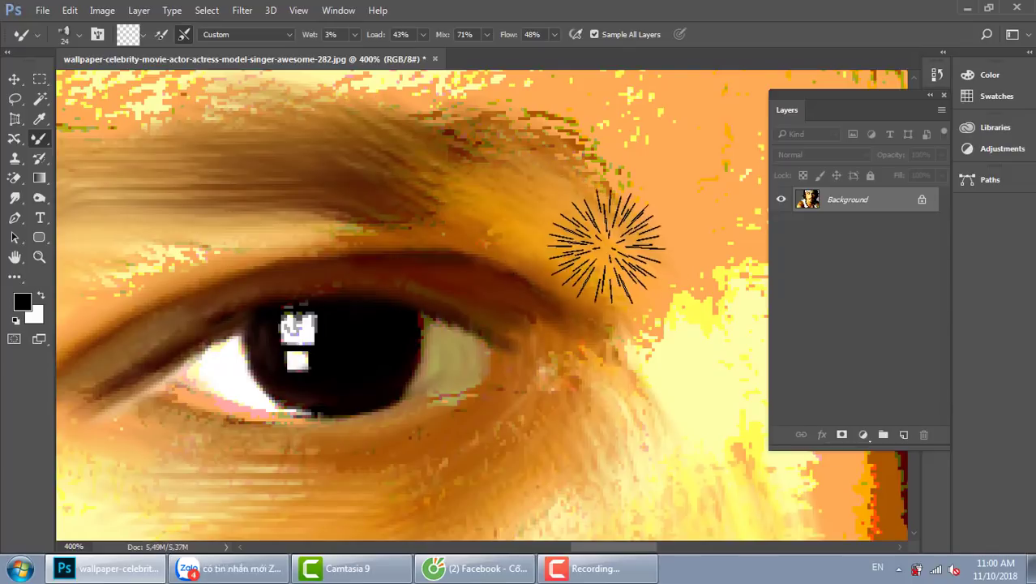
Blend the skin between the inner eye corner and nose bridge, and across the forehead below the hat
key("ctrl+minus")
key("ctrl+minus")
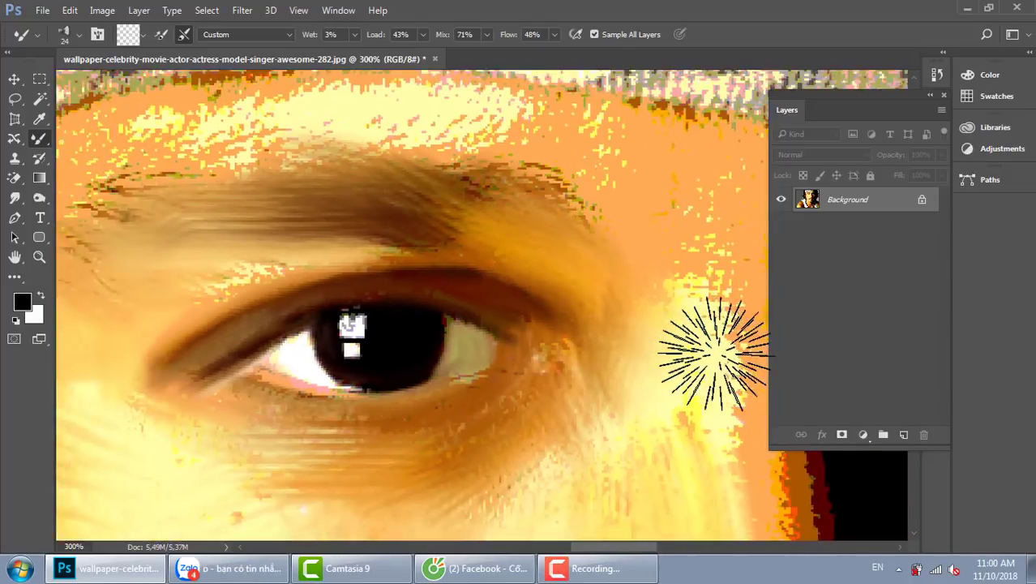
mouse_move(609, 390)
left_mouse_down()
mouse_move(576, 312)
mouse_move(602, 163)
mouse_move(601, 336)
mouse_move(587, 285)
left_mouse_up()
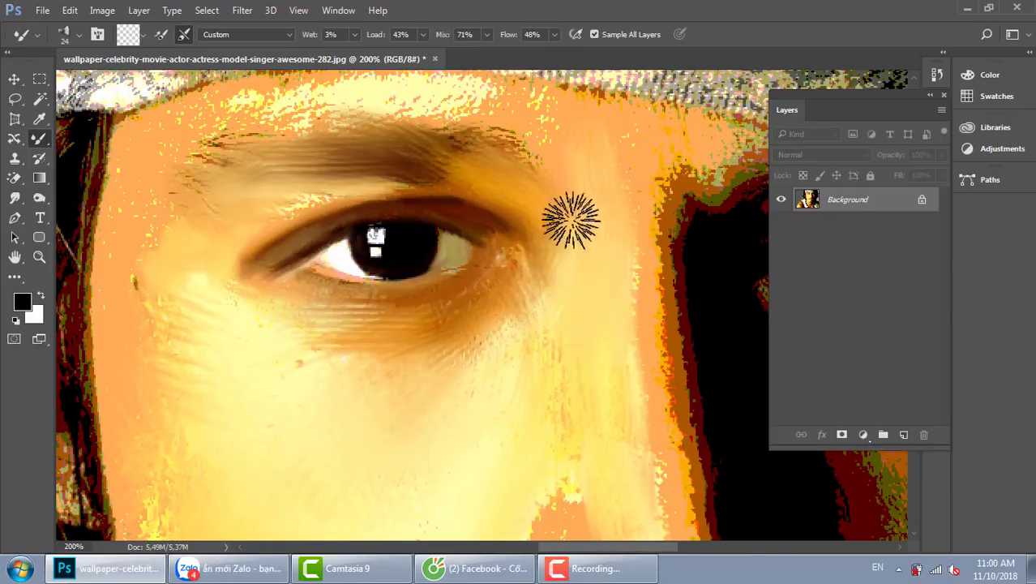
mouse_move(571, 219)
left_mouse_down()
mouse_move(560, 146)
mouse_move(457, 106)
mouse_move(498, 103)
mouse_move(383, 93)
mouse_move(498, 96)
mouse_move(245, 108)
mouse_move(259, 114)
mouse_move(235, 120)
mouse_move(260, 105)
mouse_move(161, 195)
mouse_move(160, 172)
mouse_move(142, 172)
mouse_move(128, 316)
mouse_move(182, 191)
left_mouse_up()
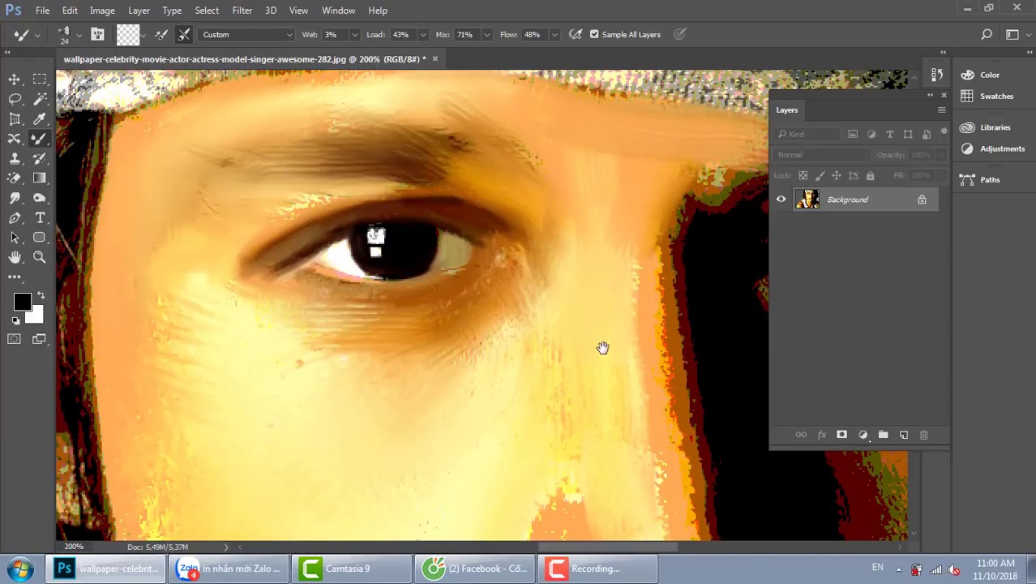
Blend the ridge, shadowed edge and tip of the nose, plus the adjoining cheek above the moustache
mouse_move(660, 530)
left_mouse_down()
mouse_move(590, 382)
mouse_move(557, 422)
mouse_move(493, 411)
mouse_move(625, 436)
mouse_move(584, 144)
left_mouse_up()
left_click_drag(602, 250, 626, 438)
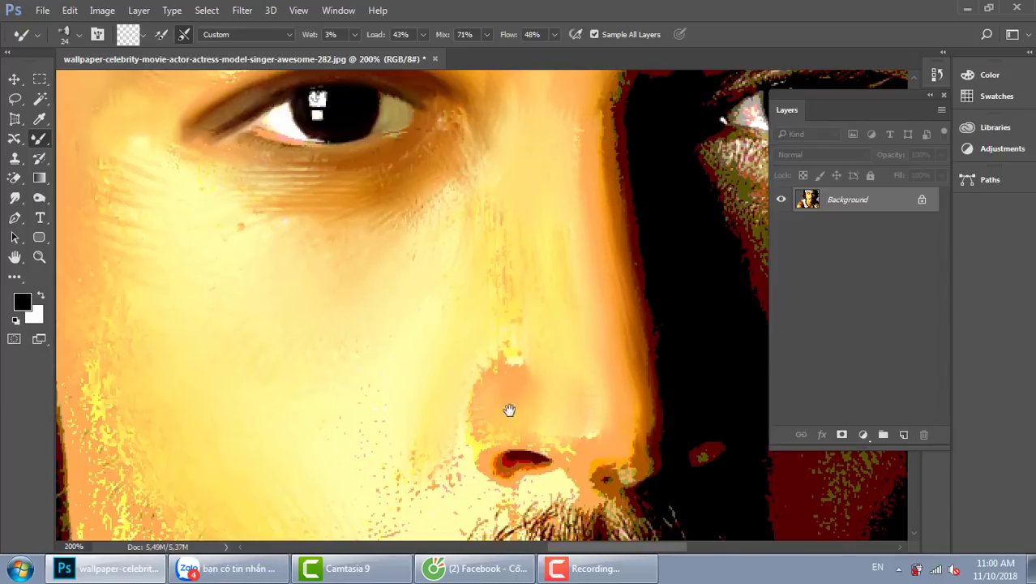
left_click_drag(509, 410, 523, 257)
mouse_move(399, 361)
left_mouse_down()
mouse_move(409, 388)
mouse_move(342, 417)
mouse_move(264, 411)
mouse_move(321, 427)
mouse_move(170, 334)
mouse_move(139, 224)
left_mouse_up()
Set the Mixer Brush size to 56 px and blend the lower cheek, the jaw edge and the skin beside the moustache
left_click_drag(284, 333, 326, 173)
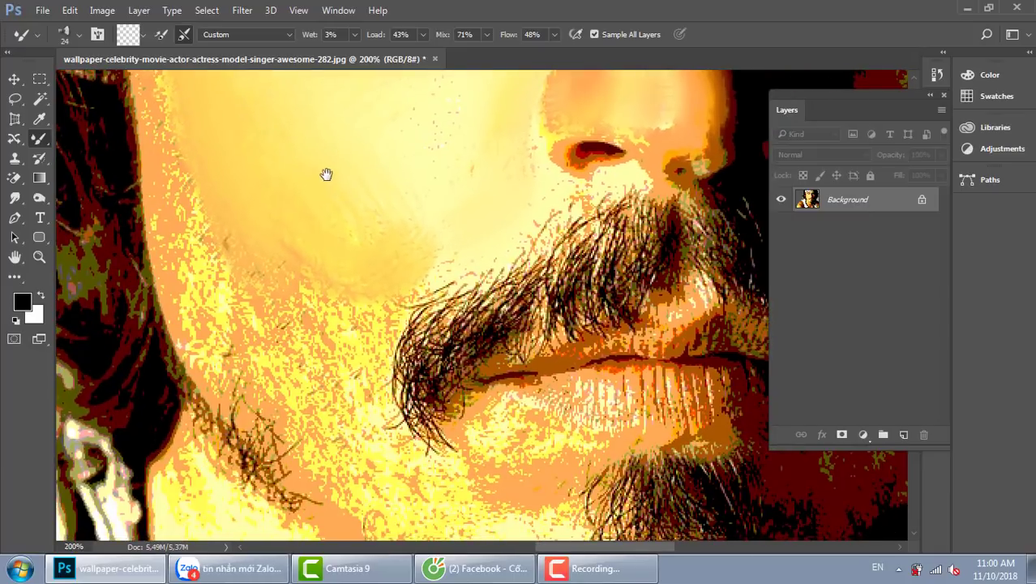
right_click(329, 175)
left_click(231, 136)
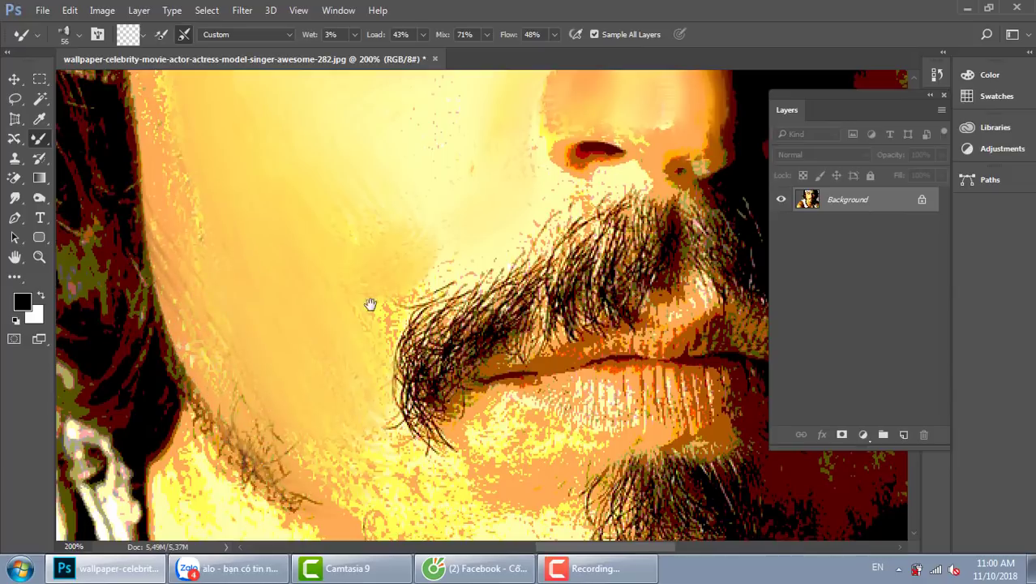
left_click_drag(370, 300, 321, 362)
left_click(321, 388)
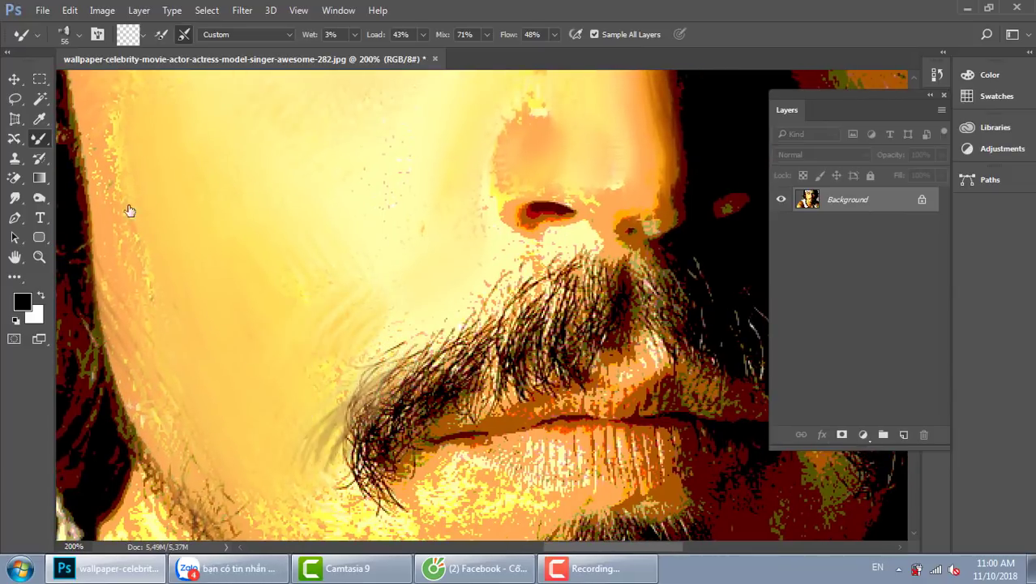
left_click(131, 230)
left_click_drag(208, 197, 372, 310)
Set the Mixer Brush size to 21 px and blend the moustache hairs from the lit outer tip across to the shadowed side
left_click_drag(500, 348, 418, 278)
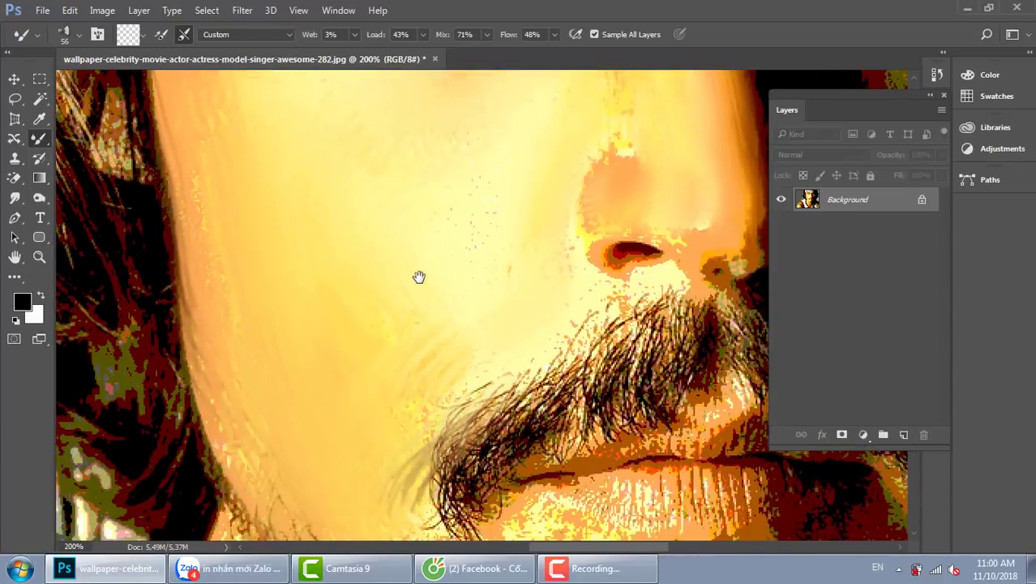
right_click(484, 284)
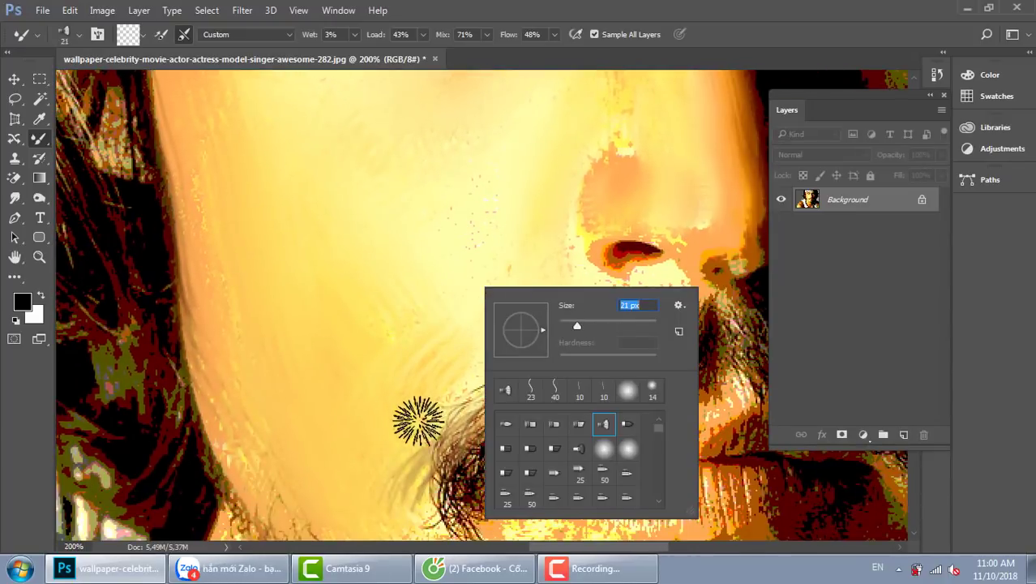
key("Return")
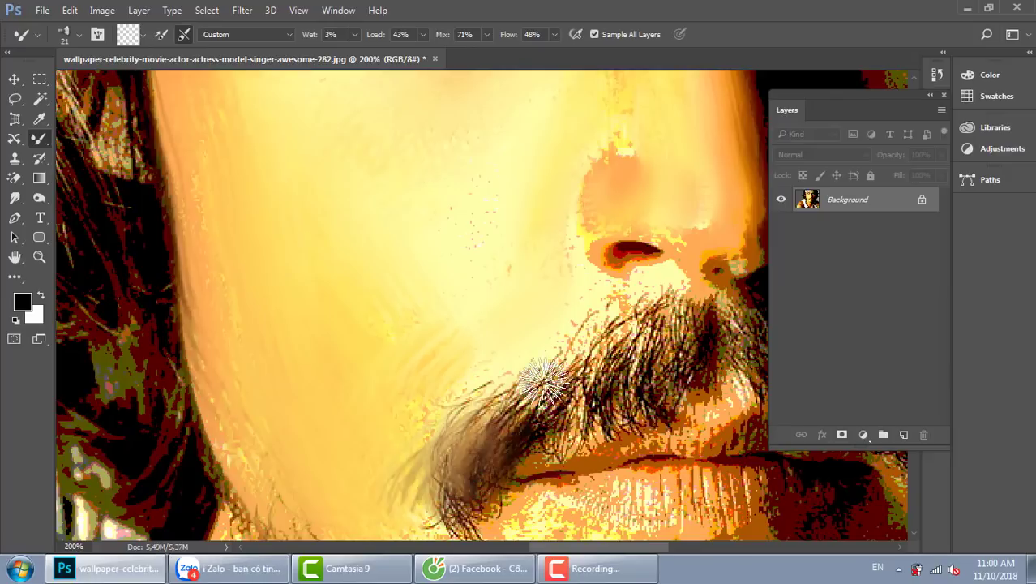
mouse_move(545, 382)
left_mouse_down()
mouse_move(596, 368)
mouse_move(570, 425)
mouse_move(631, 346)
mouse_move(606, 409)
mouse_move(664, 319)
mouse_move(571, 375)
mouse_move(551, 429)
mouse_move(540, 374)
mouse_move(485, 435)
mouse_move(489, 388)
mouse_move(572, 415)
mouse_move(614, 324)
mouse_move(612, 399)
mouse_move(632, 351)
mouse_move(632, 412)
mouse_move(681, 347)
mouse_move(672, 408)
left_mouse_up()
mouse_move(658, 325)
left_mouse_down()
mouse_move(642, 372)
mouse_move(694, 378)
mouse_move(694, 303)
mouse_move(657, 387)
left_mouse_up()
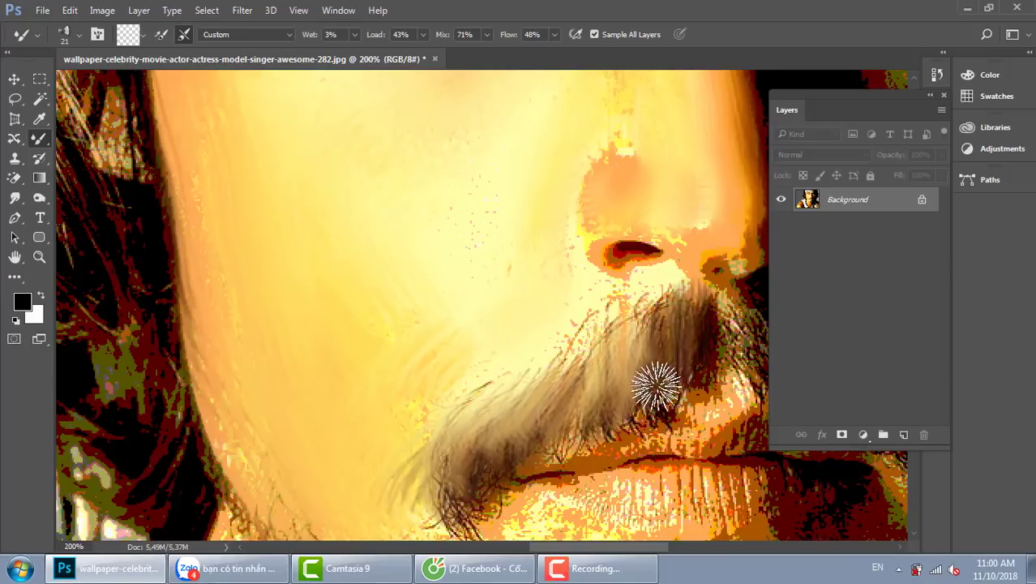
mouse_move(616, 316)
left_mouse_down()
mouse_move(615, 342)
mouse_move(539, 319)
mouse_move(495, 290)
left_mouse_up()
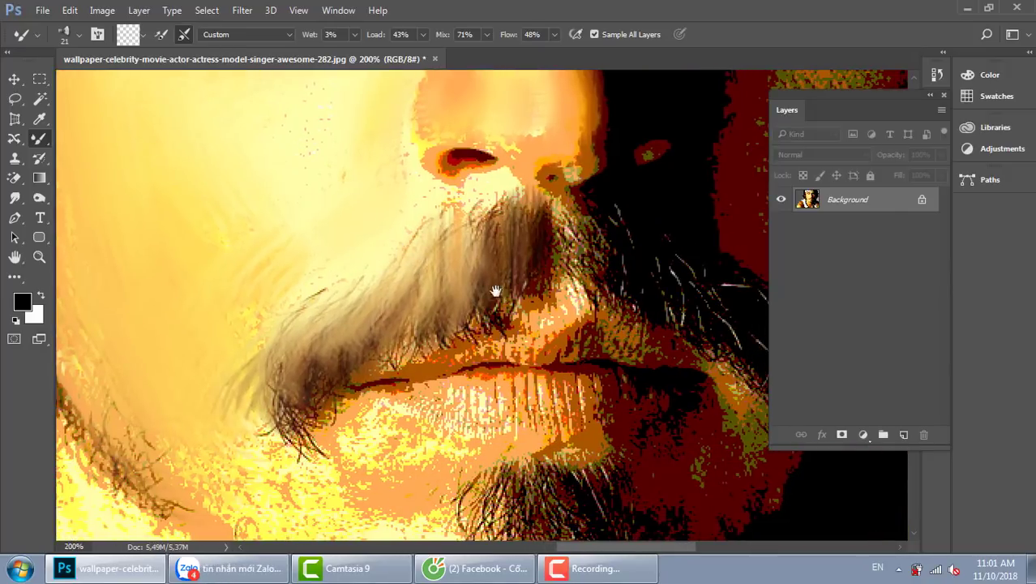
left_click_drag(604, 312, 519, 281)
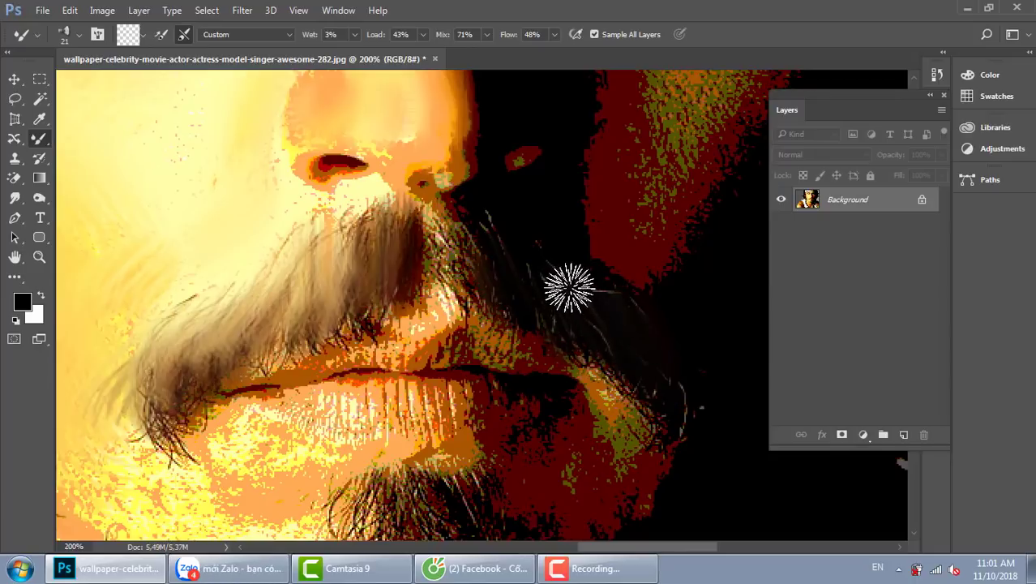
Blend the beard tuft below the lower lip, and use a 35 px Mixer Brush on the shadowed mouth corner and adjoining chin
scroll(531, 308, "down", 5)
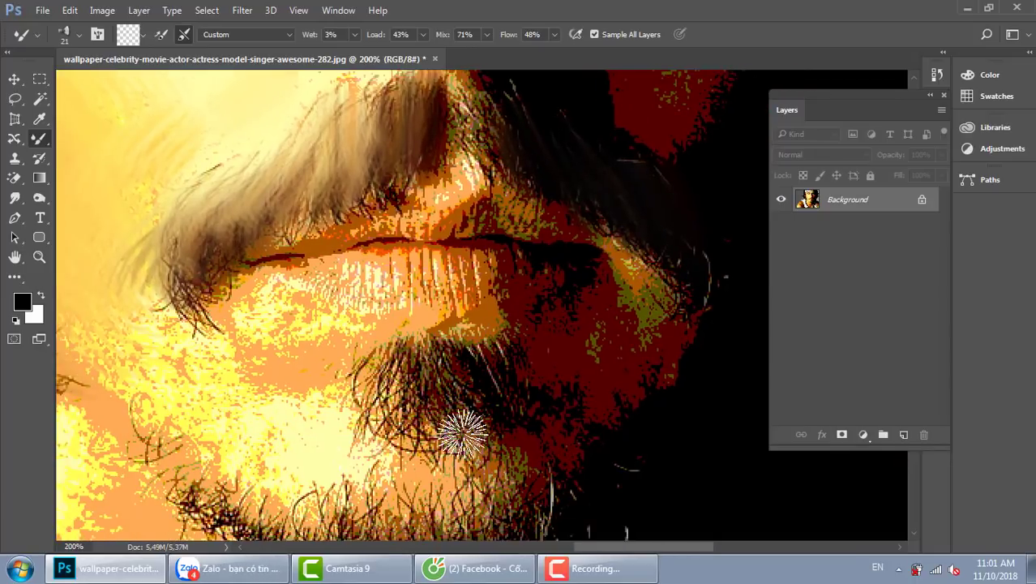
left_click_drag(446, 375, 529, 380)
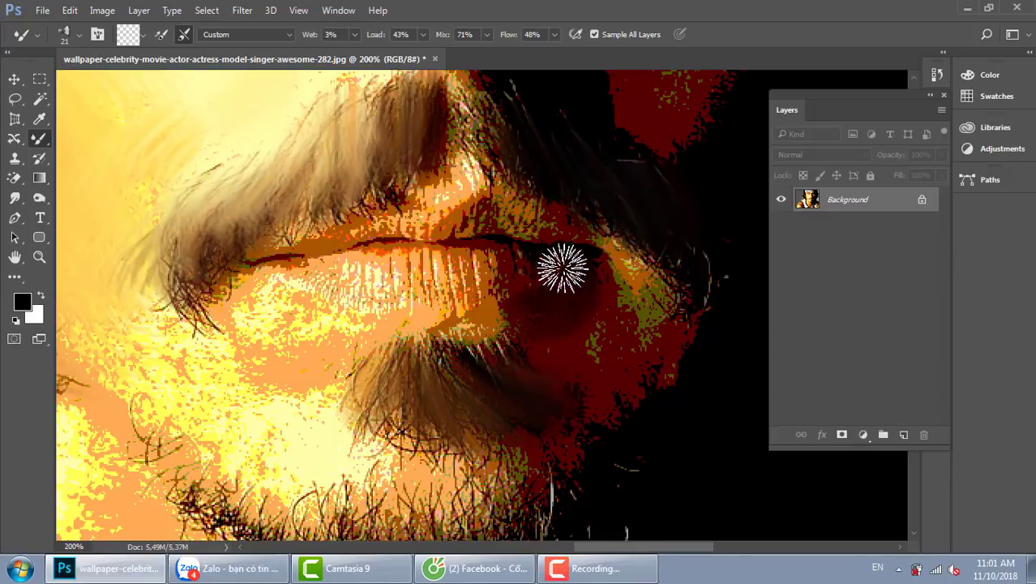
right_click(568, 298)
mouse_move(560, 341)
left_mouse_down()
mouse_move(579, 363)
mouse_move(602, 301)
mouse_move(605, 329)
mouse_move(613, 283)
mouse_move(666, 328)
mouse_move(647, 255)
left_mouse_up()
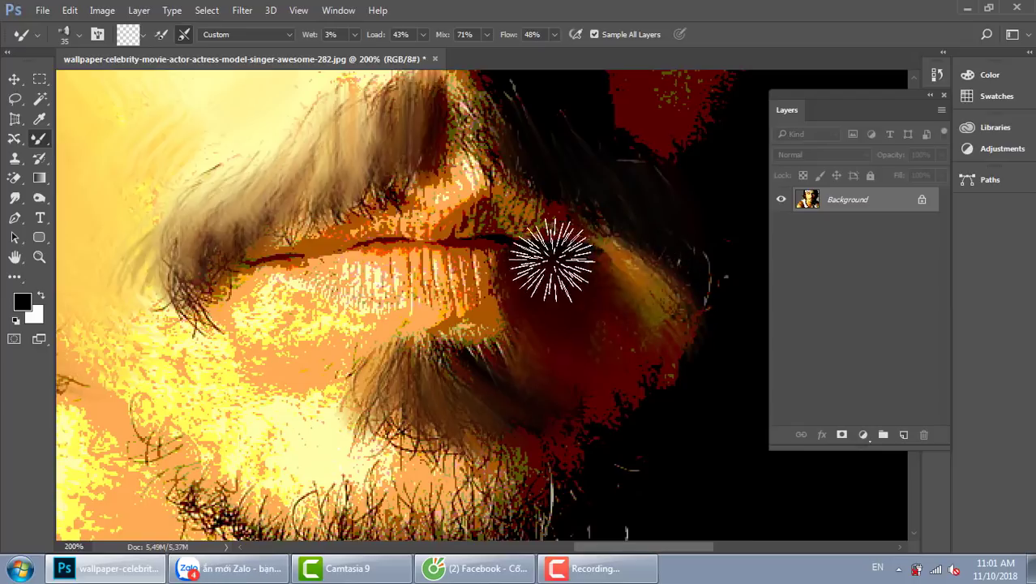
Blend the lit skin below the lower lip, the chin beard hairs and the jaw edge near the ear
left_click_drag(360, 355, 487, 282)
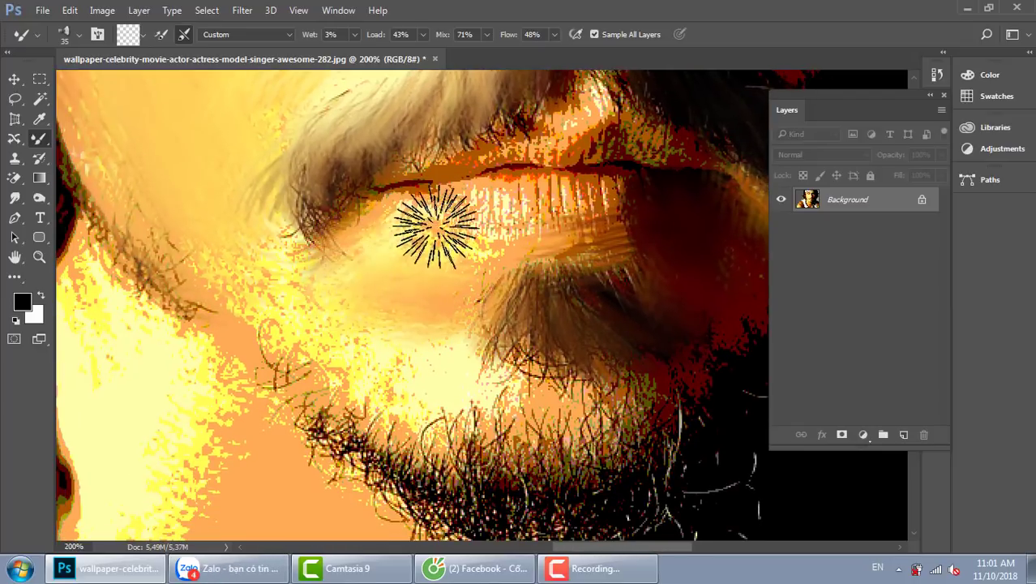
left_click_drag(434, 338, 430, 217)
mouse_move(446, 260)
left_mouse_down()
mouse_move(485, 389)
mouse_move(560, 356)
mouse_move(393, 347)
mouse_move(474, 381)
mouse_move(527, 426)
mouse_move(584, 344)
mouse_move(690, 329)
mouse_move(717, 290)
mouse_move(355, 341)
mouse_move(296, 250)
mouse_move(278, 236)
mouse_move(296, 289)
mouse_move(249, 226)
mouse_move(432, 343)
left_mouse_up()
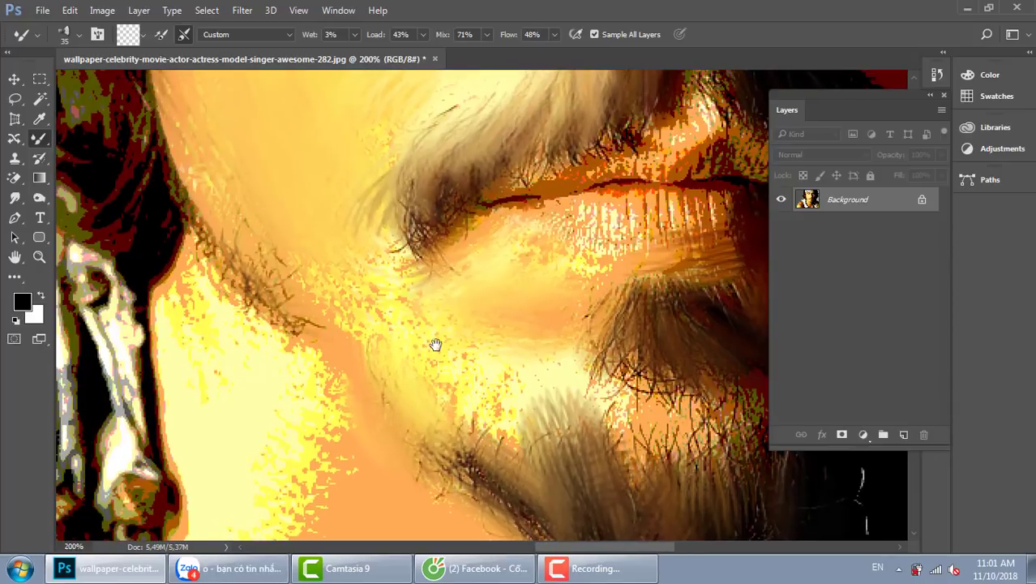
mouse_move(335, 267)
left_mouse_down()
mouse_move(485, 387)
mouse_move(282, 268)
mouse_move(227, 255)
left_mouse_up()
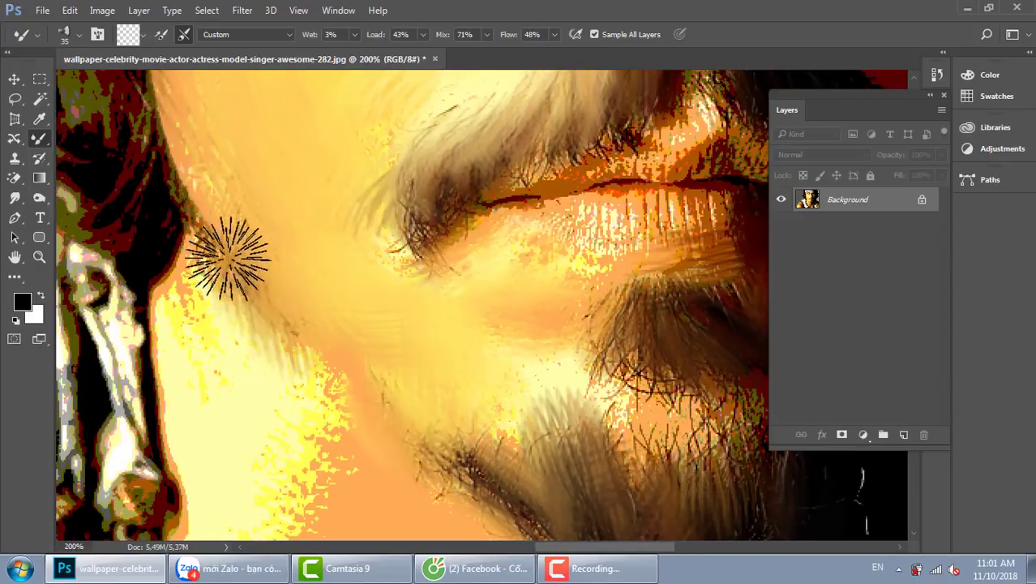
Blend the pale highlight and orange skin of the neck from below the jaw down to the bead necklace
scroll(303, 296, "down", 3)
mouse_move(303, 296)
left_mouse_down()
mouse_move(288, 424)
mouse_move(255, 434)
mouse_move(204, 268)
mouse_move(222, 157)
mouse_move(212, 165)
mouse_move(196, 104)
left_mouse_up()
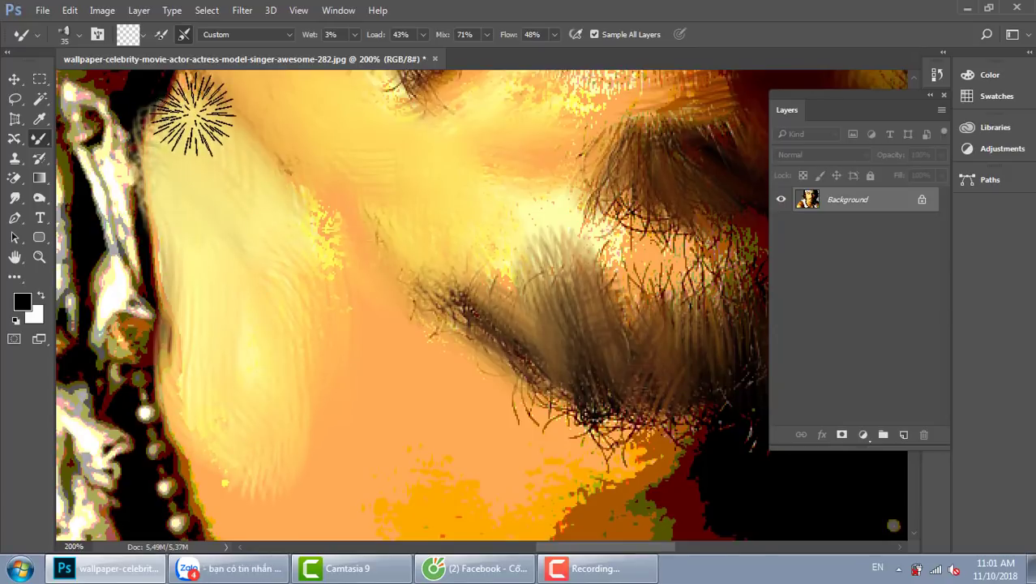
left_click_drag(372, 405, 315, 275)
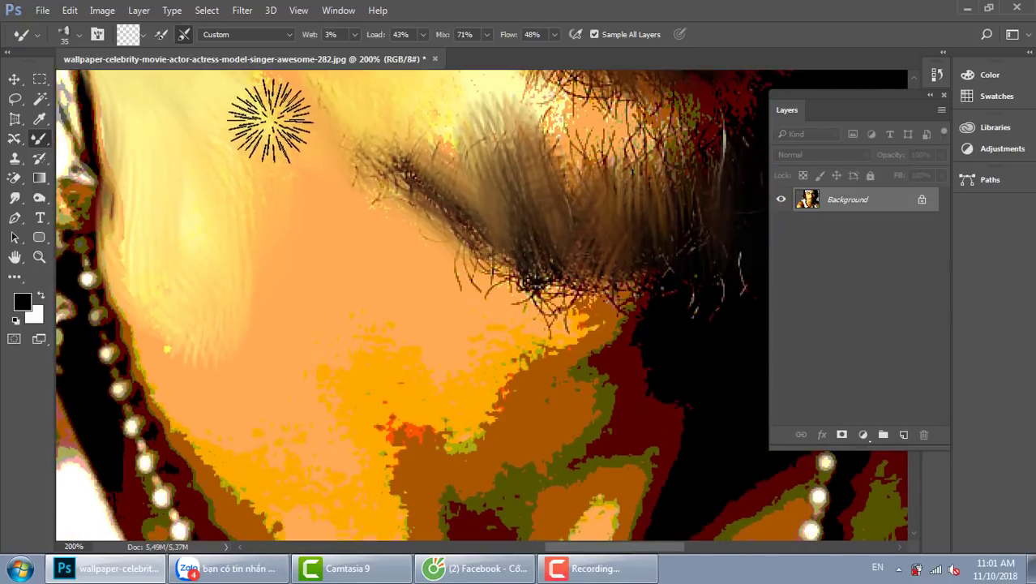
mouse_move(202, 352)
left_mouse_down()
mouse_move(344, 413)
mouse_move(382, 378)
mouse_move(570, 331)
left_mouse_up()
mouse_move(566, 372)
left_mouse_down()
mouse_move(498, 282)
mouse_move(510, 181)
left_mouse_up()
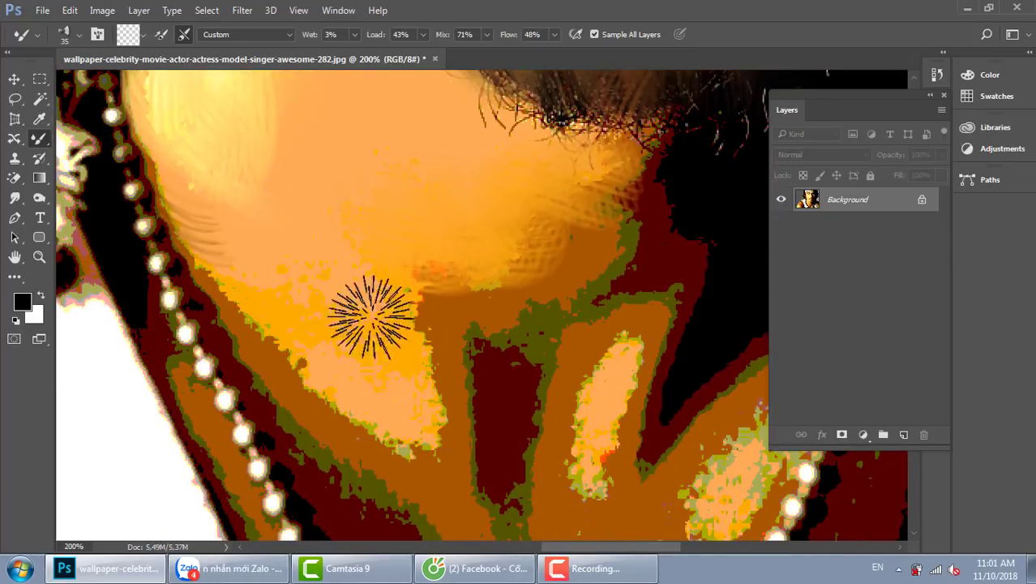
mouse_move(370, 308)
left_mouse_down()
mouse_move(418, 308)
mouse_move(323, 381)
mouse_move(248, 287)
left_mouse_up()
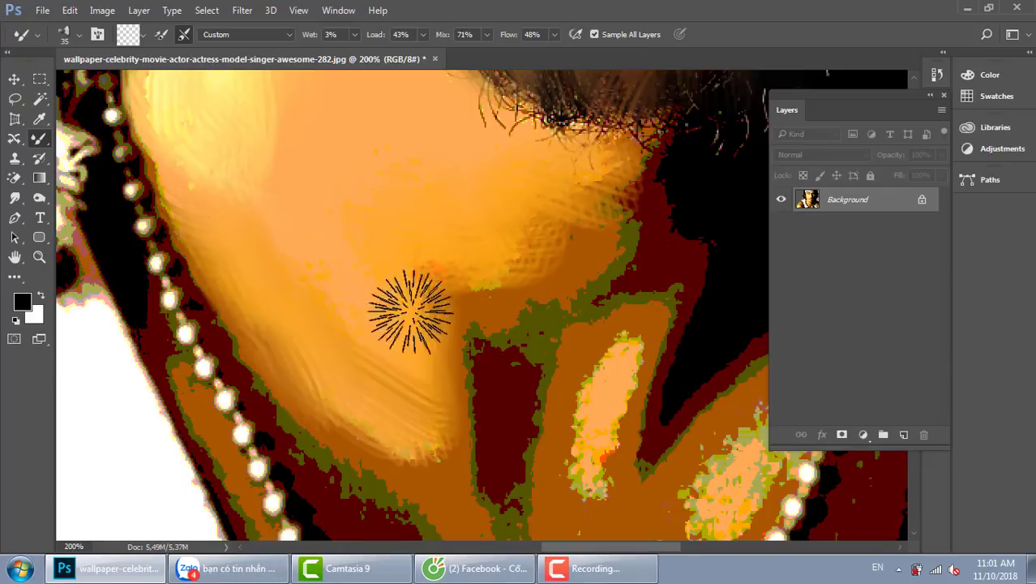
Blend the shadowed hollow of the throat and the brown skin beside the necklace down to the image's lower edge
mouse_move(405, 303)
left_mouse_down()
mouse_move(499, 398)
mouse_move(518, 493)
mouse_move(613, 331)
mouse_move(625, 370)
mouse_move(605, 412)
left_mouse_up()
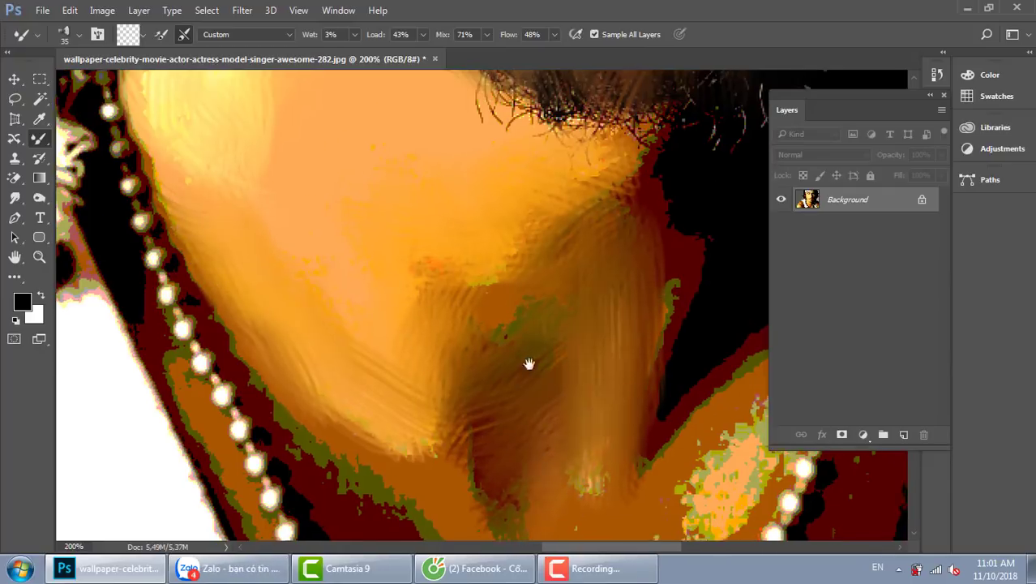
scroll(491, 386, "down", 4)
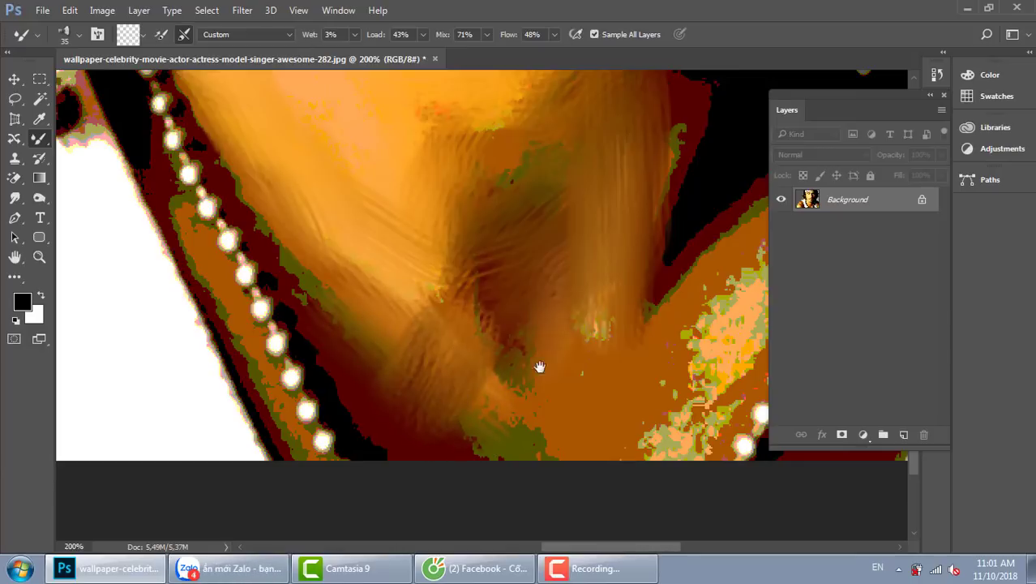
scroll(527, 292, "down", 3)
left_click(479, 294)
left_click(459, 321)
left_click(336, 198)
left_click(397, 367)
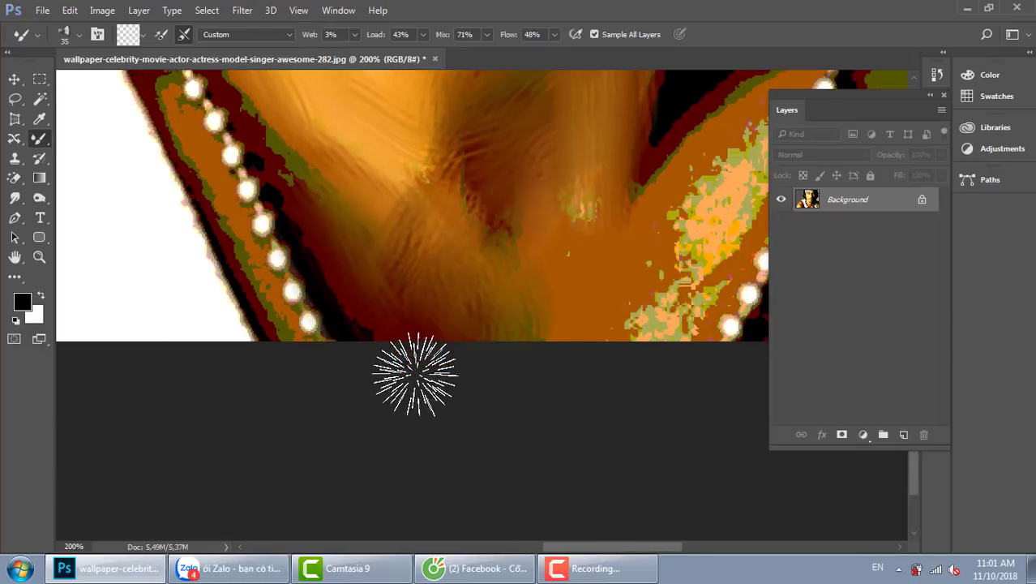
left_click(303, 206)
Blend the center of the chest and the speckled highlight up to the necklace strand on the shadowed side
left_click(657, 324)
left_click(546, 291)
left_click(585, 196)
left_click(672, 282)
left_click(689, 235)
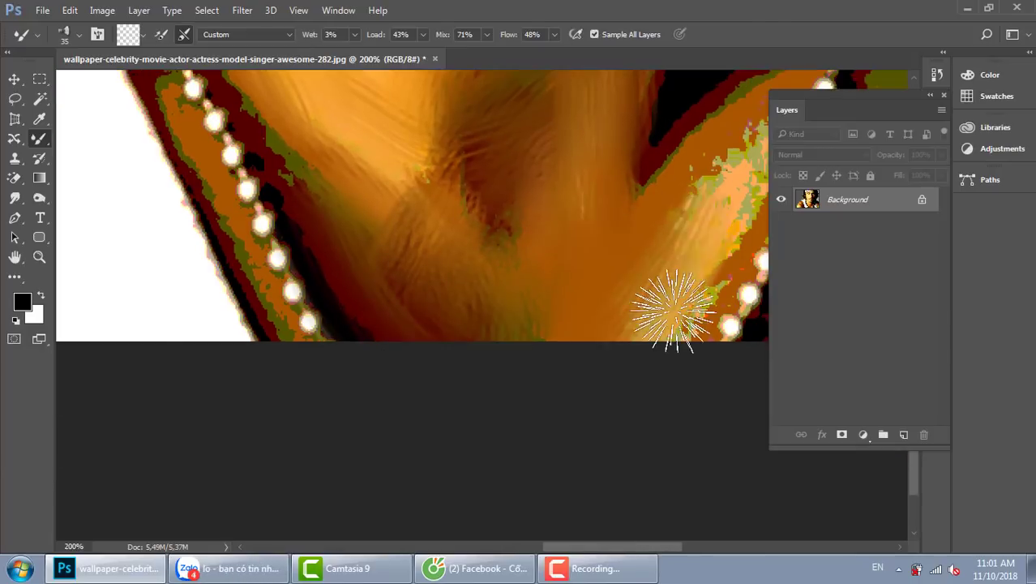
left_click_drag(659, 301, 481, 424)
left_click(578, 204)
left_click(570, 306)
left_click(527, 234)
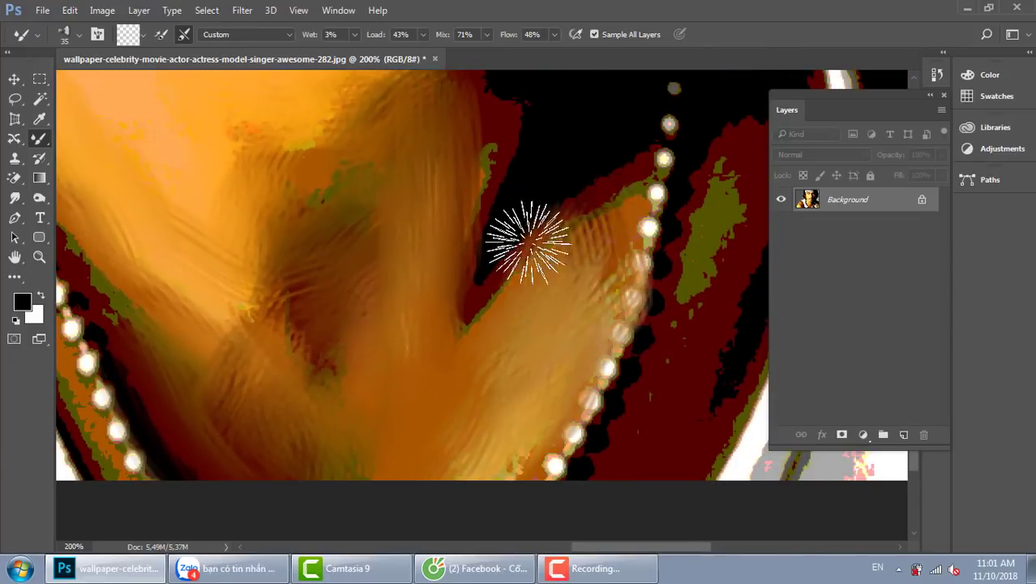
Blend the shadowed edge of the neck between necklace and beard, and the dark end of the chin beard
left_click_drag(570, 201, 479, 322)
left_click(427, 308)
left_click(416, 157)
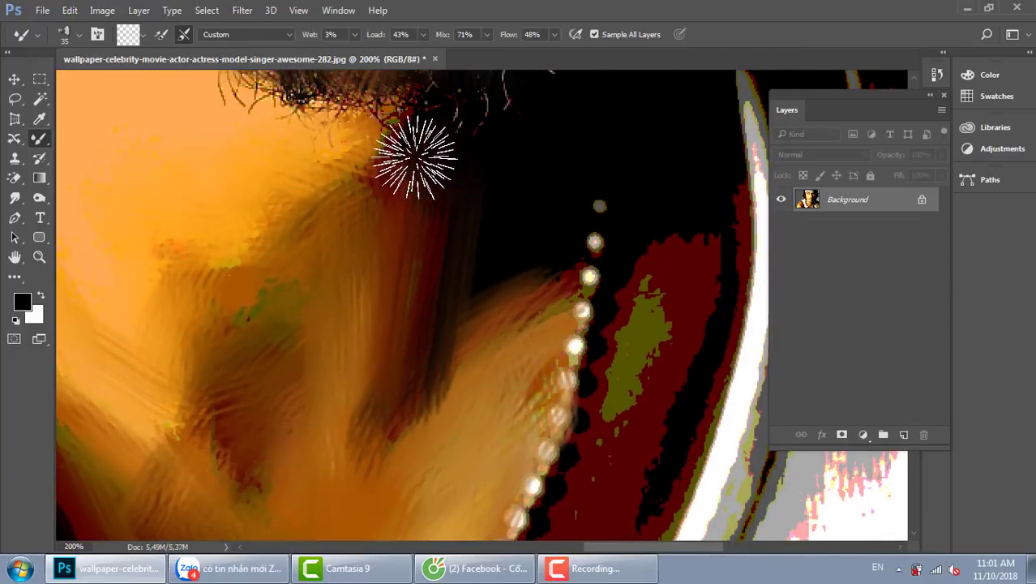
left_click_drag(463, 166, 412, 241)
left_click(484, 197)
left_click(440, 262)
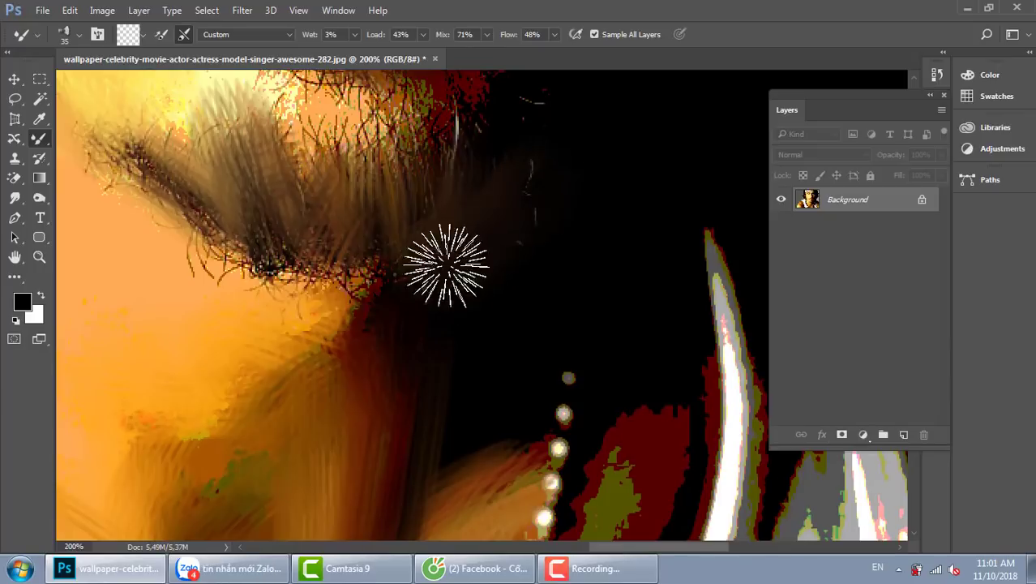
Blend the stray hairs along the lower fringe of the chin beard into the neck
left_click(209, 219)
left_click(254, 248)
left_click(414, 279)
Blend the dark red skin between the shadow-side necklace strand and the white shirt neckline
key("ctrl+minus")
key("ctrl+minus")
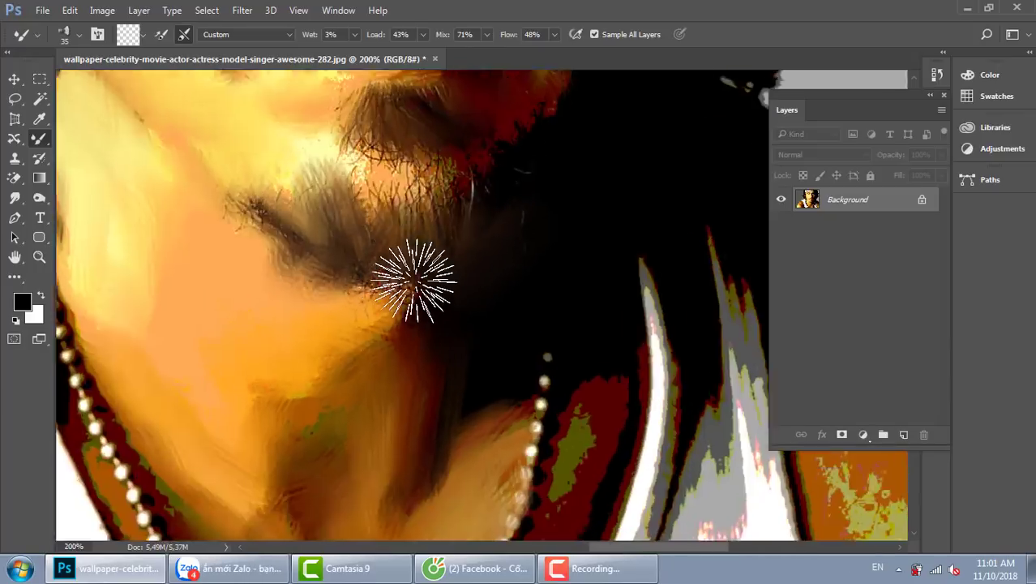
left_click(537, 442)
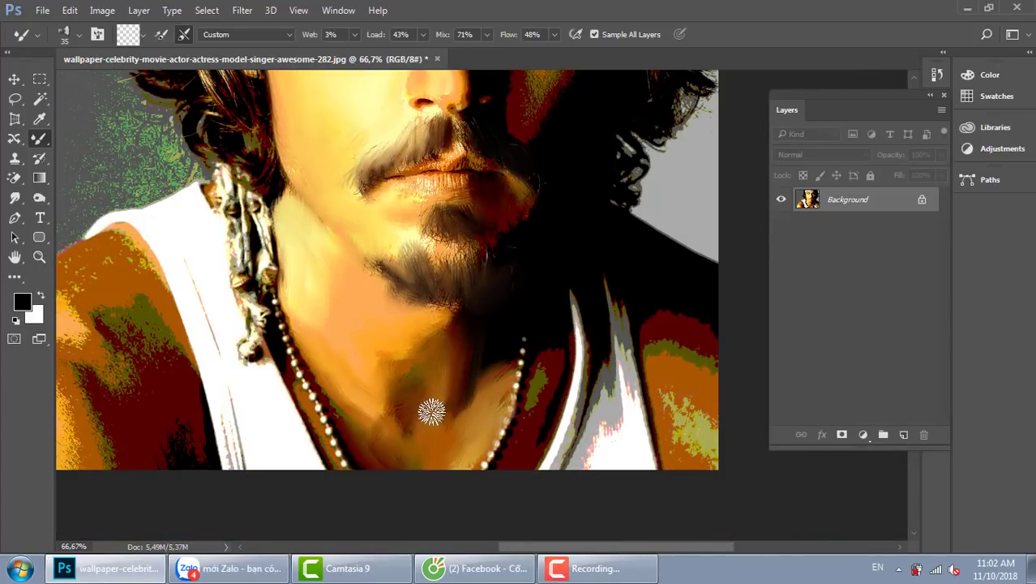
key("ctrl+plus")
left_click_drag(589, 391, 539, 278)
left_click(504, 388)
left_click(469, 421)
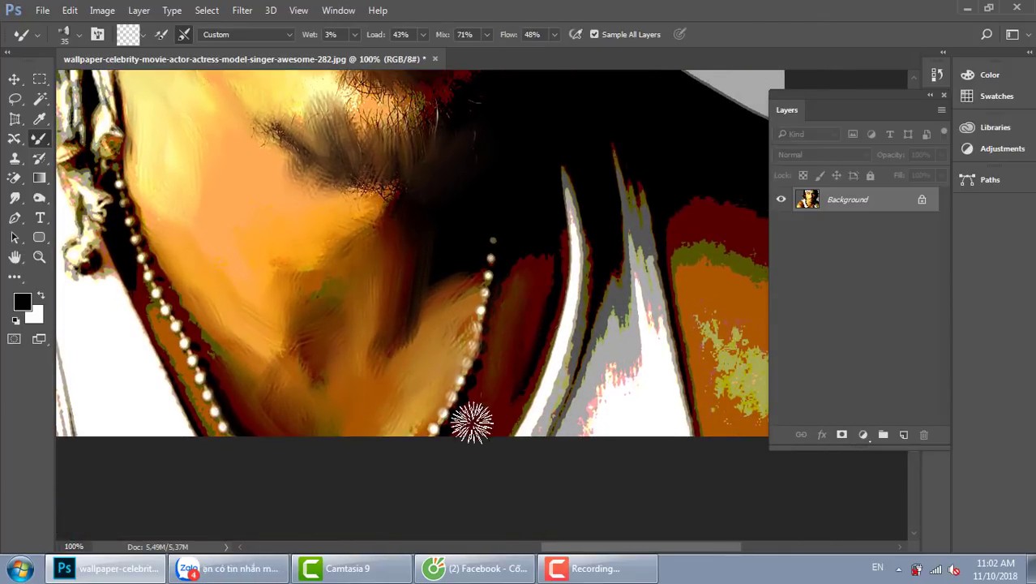
left_click(551, 282)
left_click(550, 223)
left_click(528, 288)
left_click(504, 291)
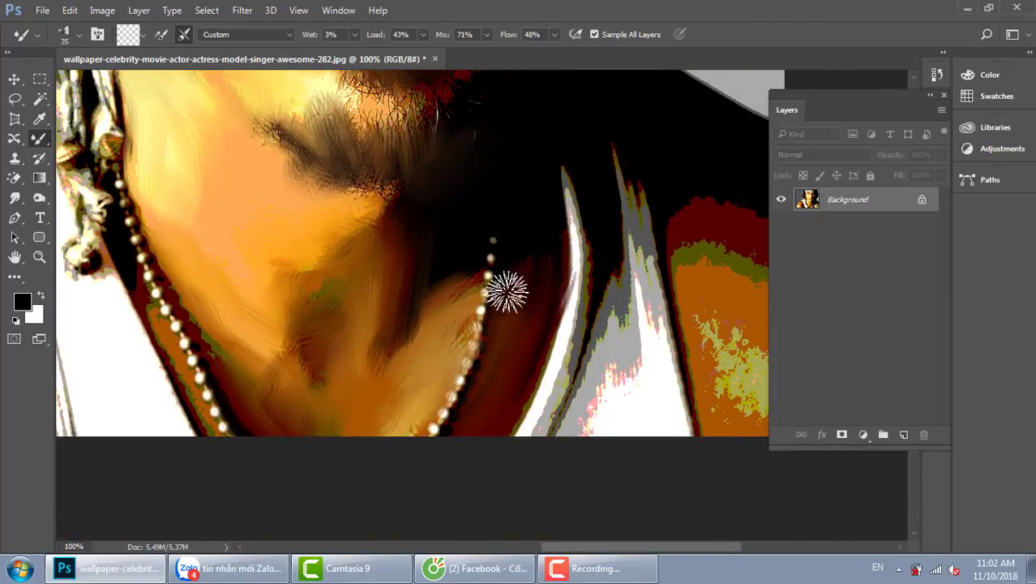
Blend the grey and white folds of the tank top strap with strokes running down along the fabric
left_click(610, 310)
left_click(610, 273)
left_click(601, 217)
left_click(601, 301)
left_click_drag(604, 235, 567, 438)
left_click_drag(617, 199, 640, 369)
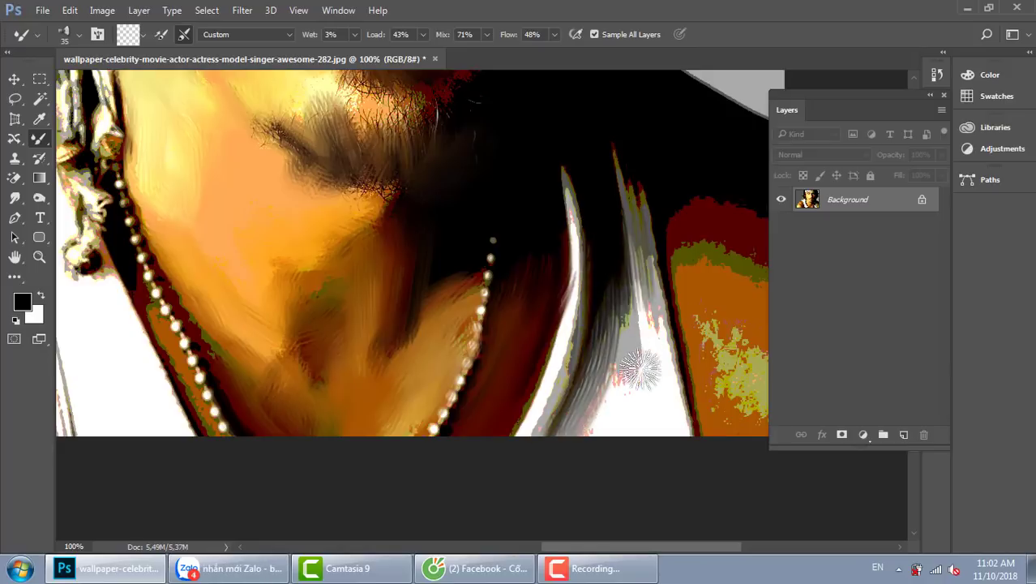
left_click_drag(638, 231, 641, 373)
left_click_drag(645, 203, 665, 373)
left_click(637, 193)
left_click(699, 397)
Blend the speckled orange, green and dark red patches of the bare shoulder beside the shirt strap
scroll(567, 324, "right", 5)
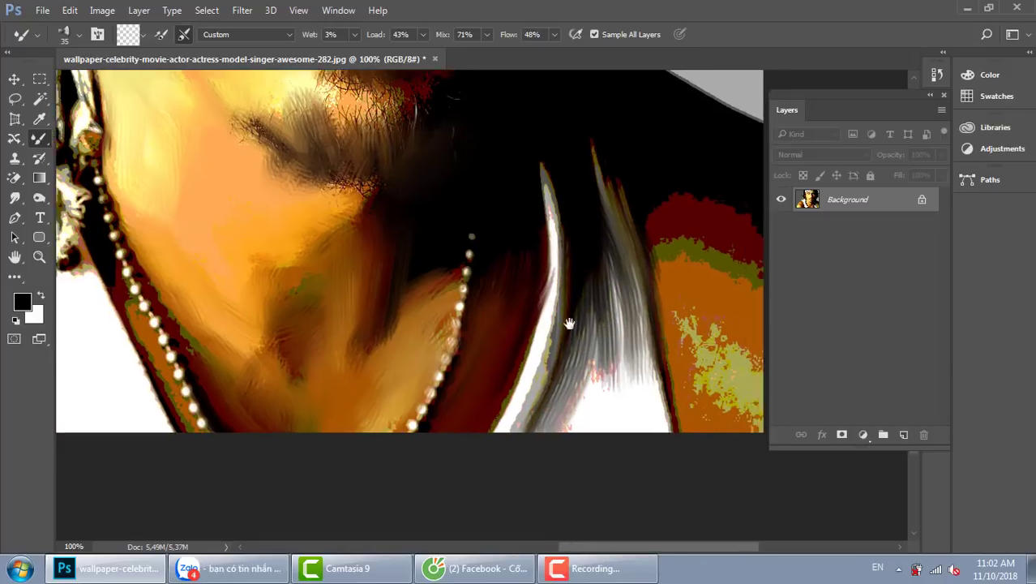
left_click(560, 391)
left_click(552, 327)
left_click(618, 331)
left_click(518, 227)
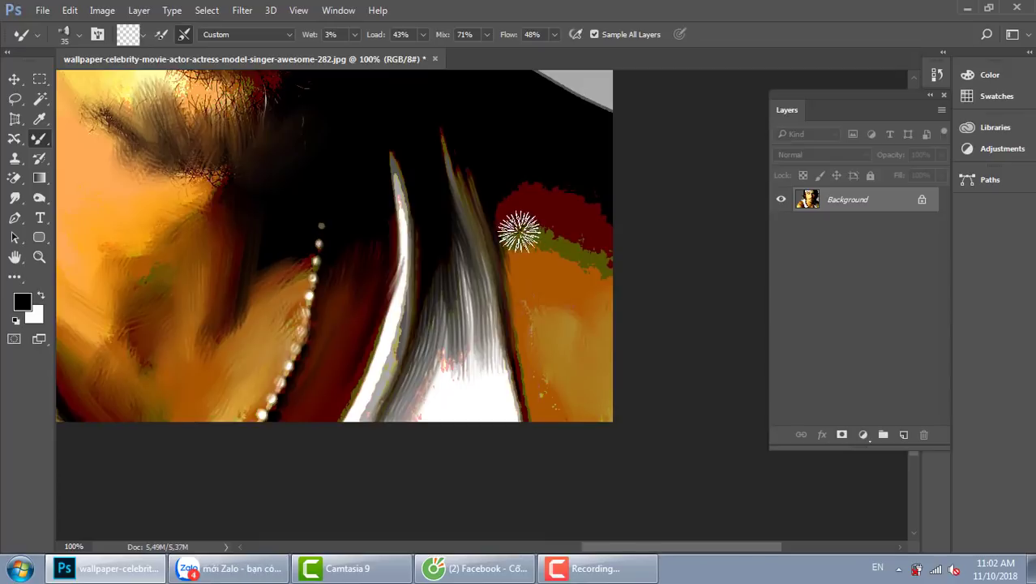
left_click(511, 219)
left_click(557, 274)
left_click(511, 209)
left_click(505, 188)
left_click(523, 206)
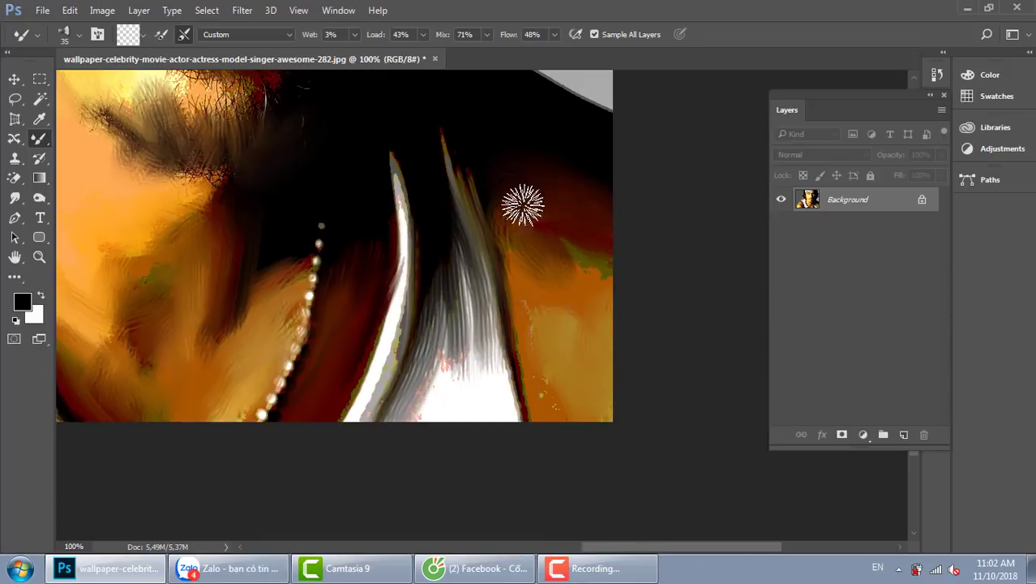
left_click(608, 247)
left_click(672, 322)
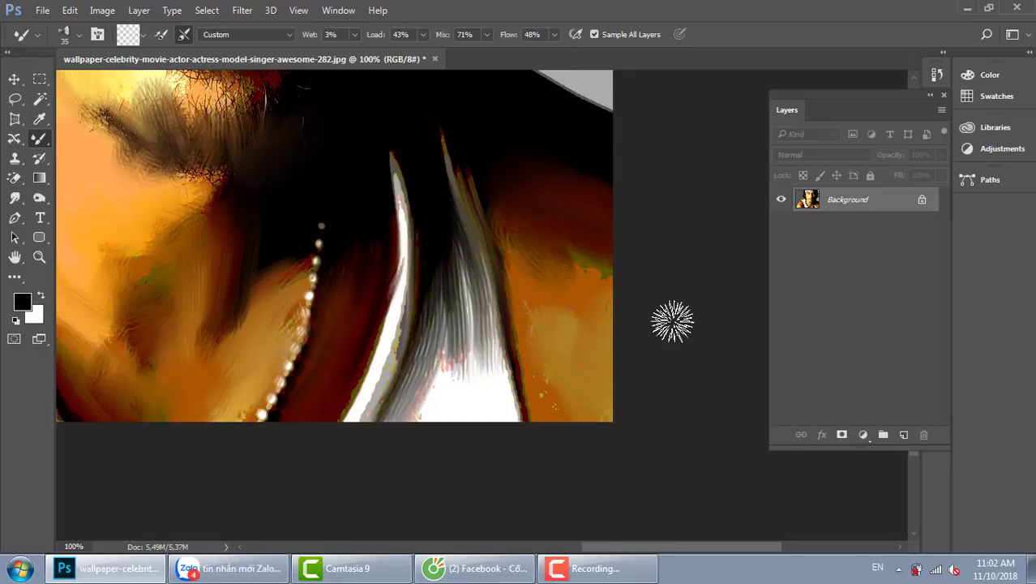
Blend the lower hair curls on the shadowed side of the head into the grey background
left_click_drag(514, 127, 604, 304)
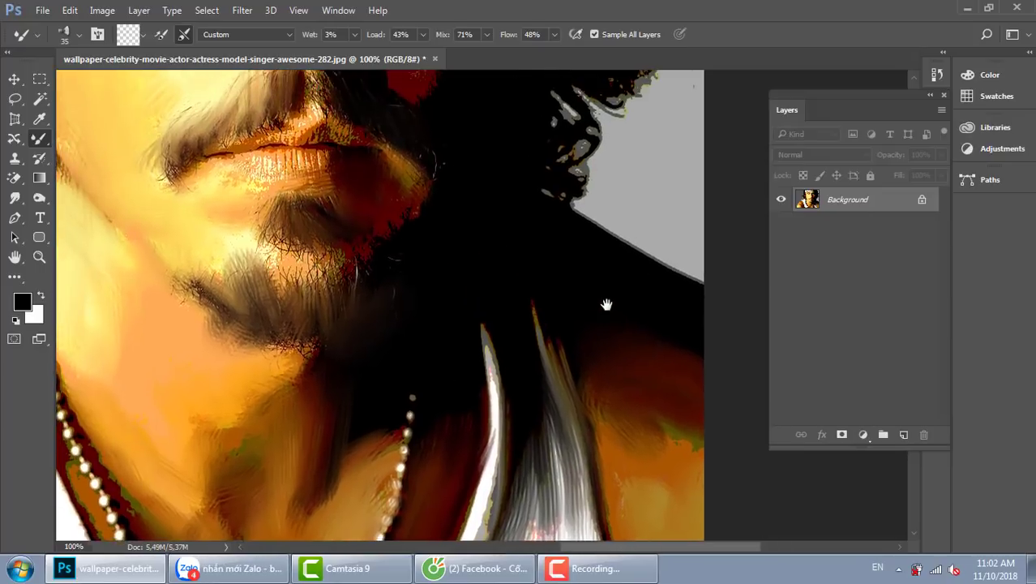
left_click(557, 158)
left_click(566, 144)
mouse_move(566, 144)
left_mouse_down()
mouse_move(539, 239)
mouse_move(556, 214)
left_mouse_up()
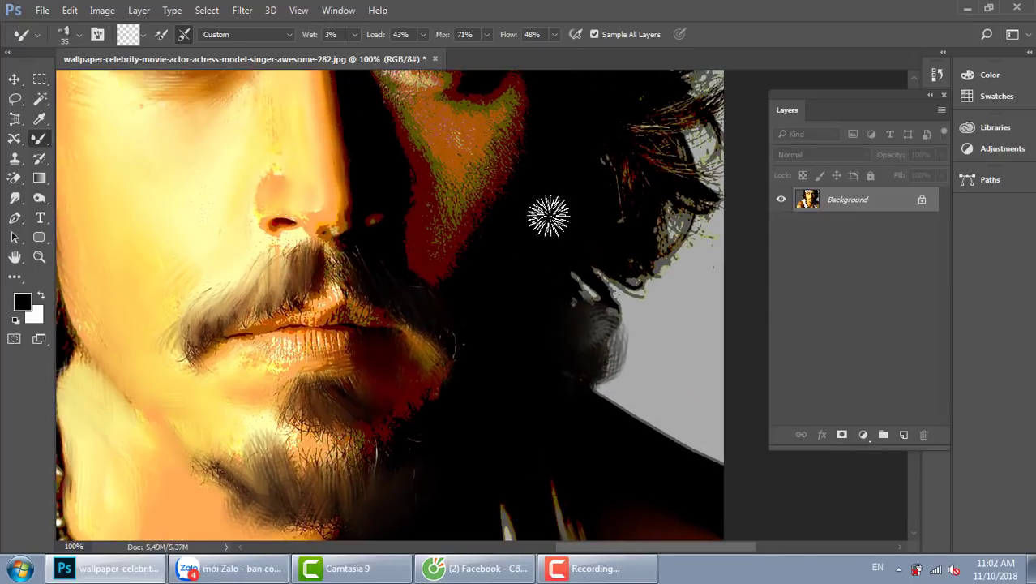
left_click(621, 244)
left_click(678, 225)
left_click_drag(664, 151, 606, 238)
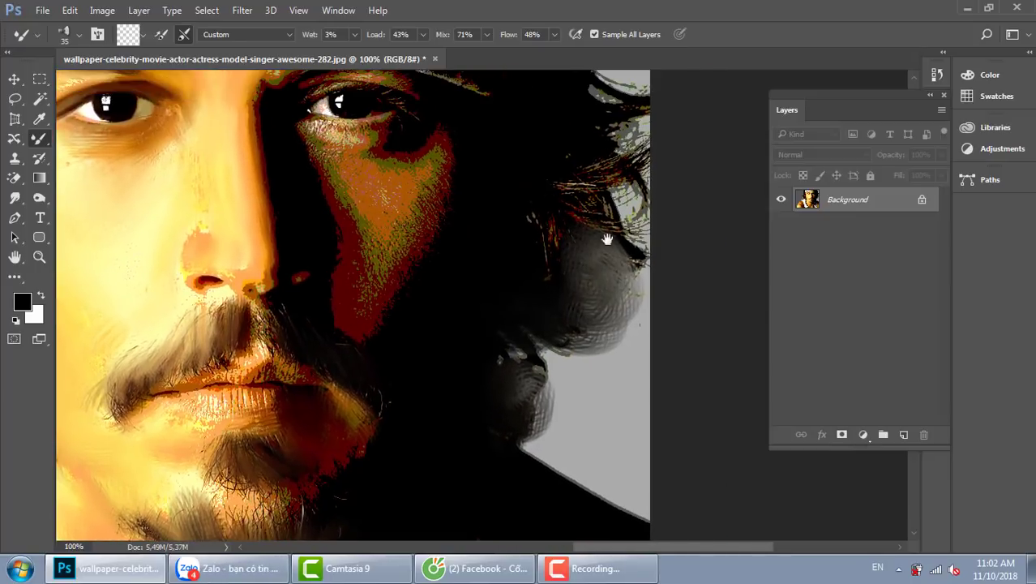
Blend the upper hair curls and the dark bandana edge on the shadowed side of the head into the grey background
left_click(588, 227)
left_click(608, 185)
mouse_move(609, 185)
left_mouse_down()
mouse_move(578, 197)
mouse_move(573, 220)
left_mouse_up()
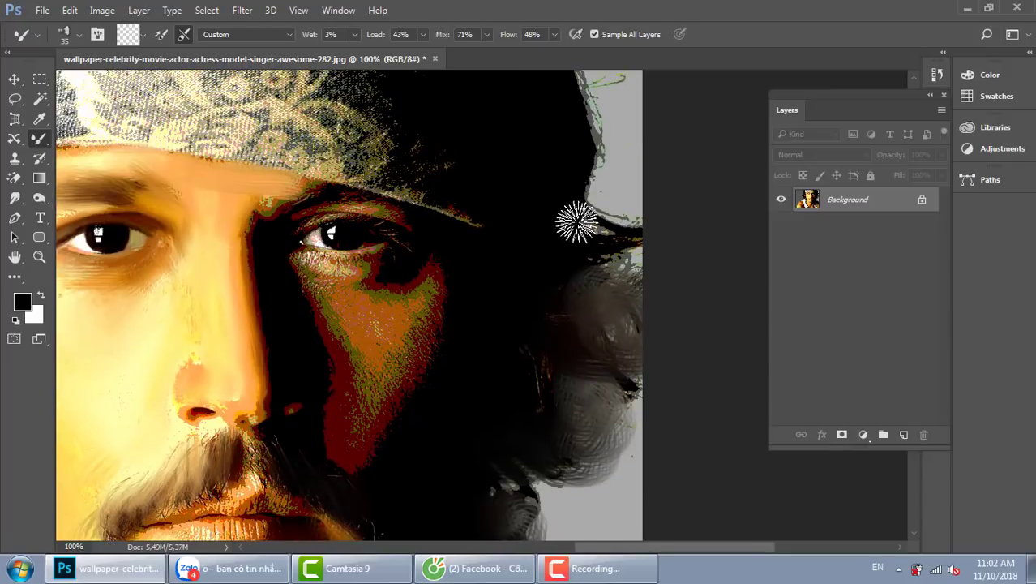
left_click(608, 225)
left_click(575, 177)
left_click_drag(576, 177, 565, 255)
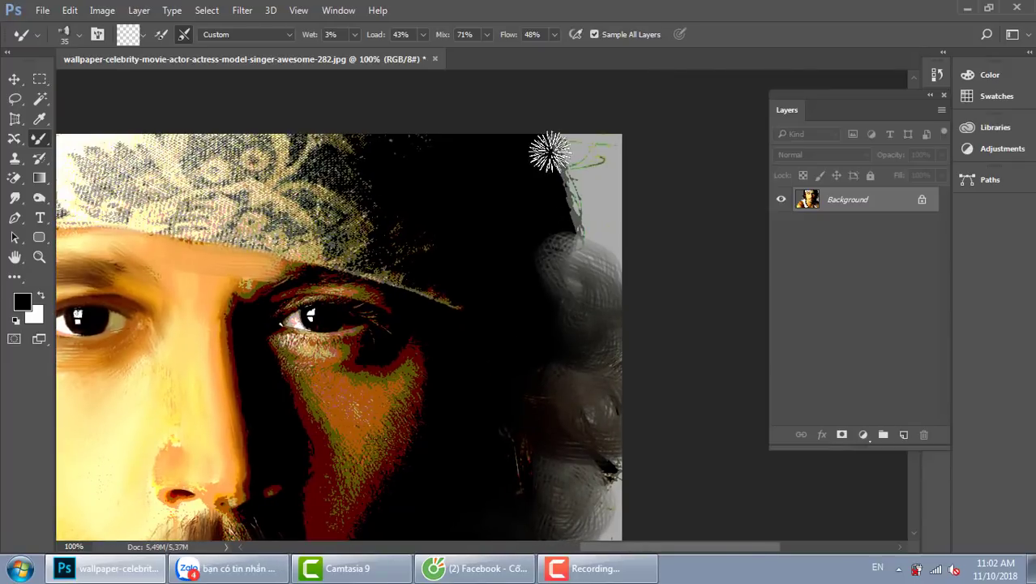
mouse_move(455, 161)
left_mouse_down()
mouse_move(541, 187)
mouse_move(540, 163)
left_mouse_up()
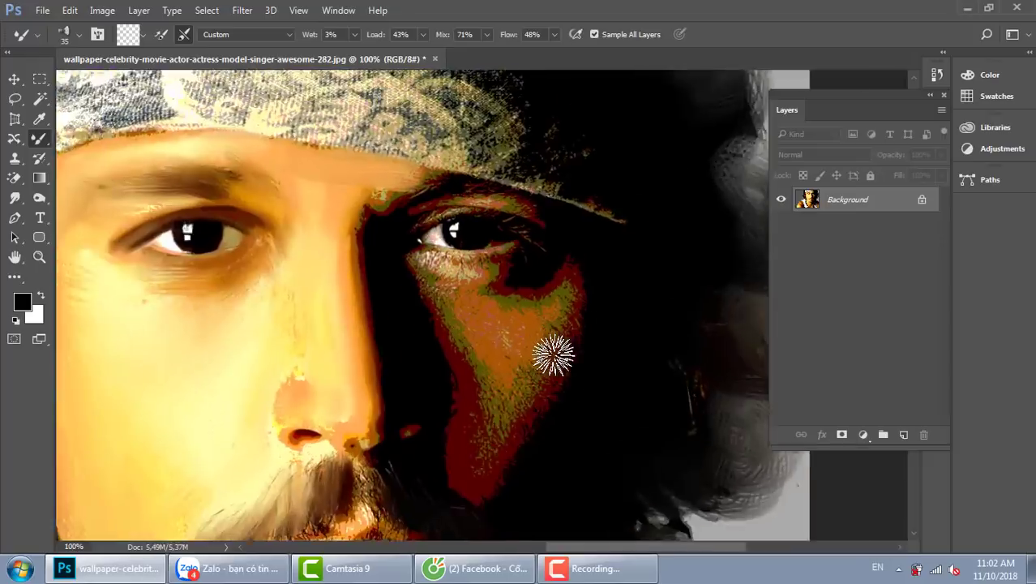
Blend the speckled orange, green and dark red patches of the shadowed cheek, from below the eye down to the moustache
key("ctrl+plus")
left_click_drag(519, 405, 516, 281)
mouse_move(392, 194)
left_mouse_down()
mouse_move(480, 369)
mouse_move(496, 432)
mouse_move(456, 436)
mouse_move(445, 335)
mouse_move(435, 438)
mouse_move(450, 501)
mouse_move(542, 418)
mouse_move(604, 303)
mouse_move(525, 379)
mouse_move(595, 266)
mouse_move(674, 268)
mouse_move(648, 209)
mouse_move(589, 164)
mouse_move(540, 193)
mouse_move(495, 196)
mouse_move(502, 299)
mouse_move(546, 284)
mouse_move(418, 166)
mouse_move(531, 212)
mouse_move(381, 120)
mouse_move(484, 137)
mouse_move(548, 219)
mouse_move(493, 287)
left_mouse_up()
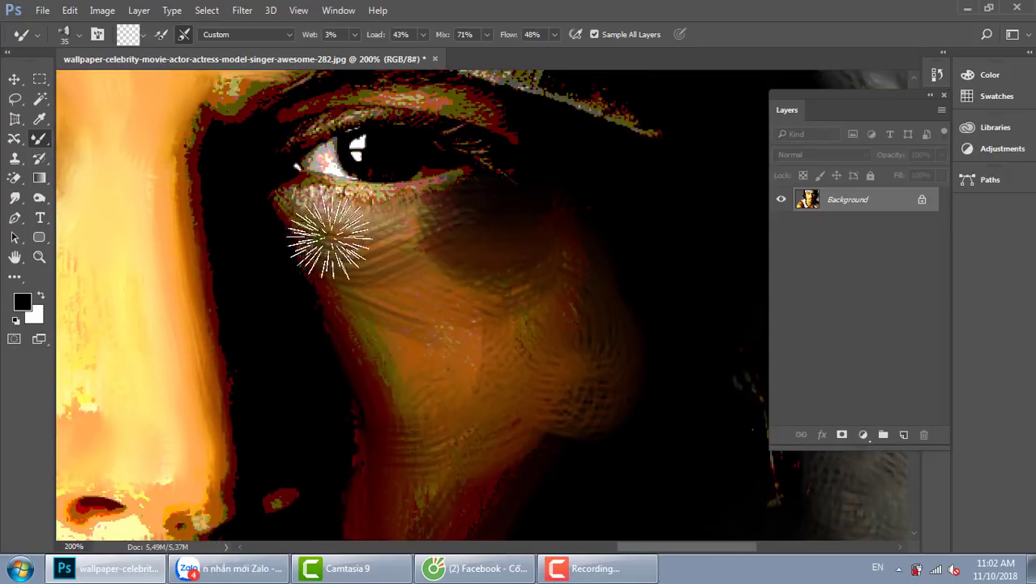
left_click_drag(323, 559, 351, 436)
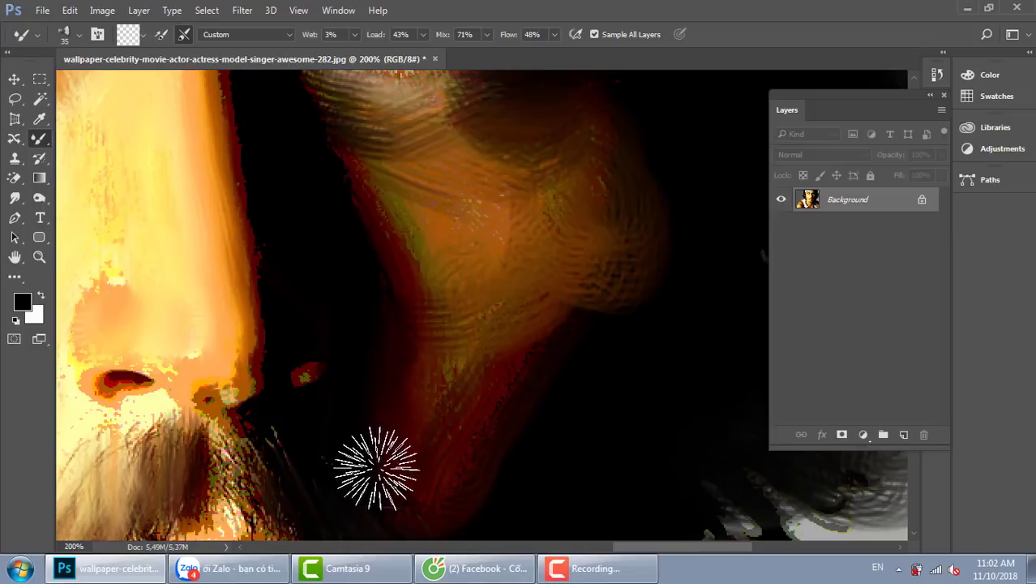
left_click_drag(434, 278, 497, 475)
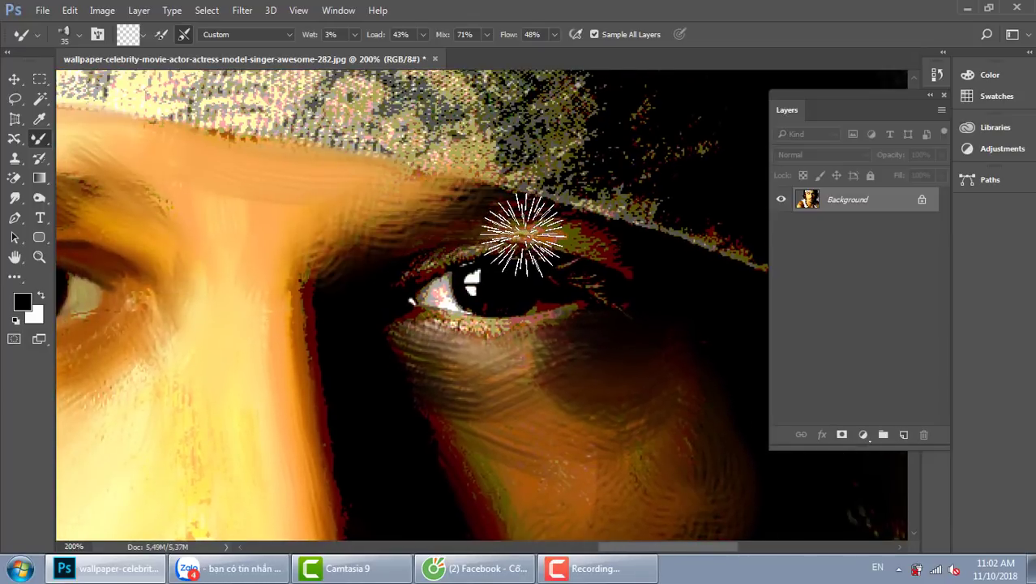
Reduce the Mixer Brush to 12 px and smooth the eyelid, eye white and lower lid of the shadowed eye
key("ctrl+plus")
right_click(409, 191)
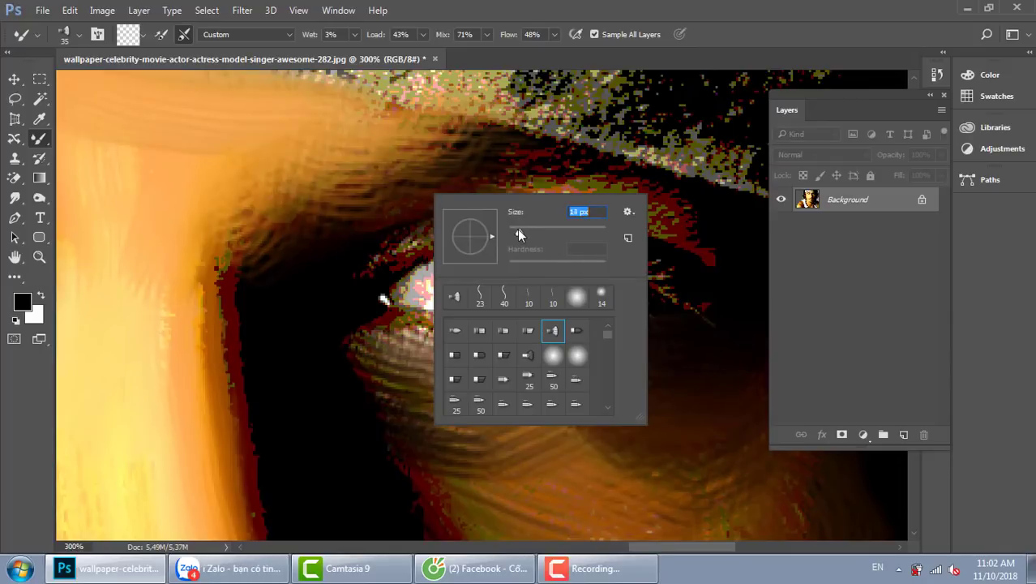
left_click_drag(518, 229, 514, 230)
left_click(382, 250)
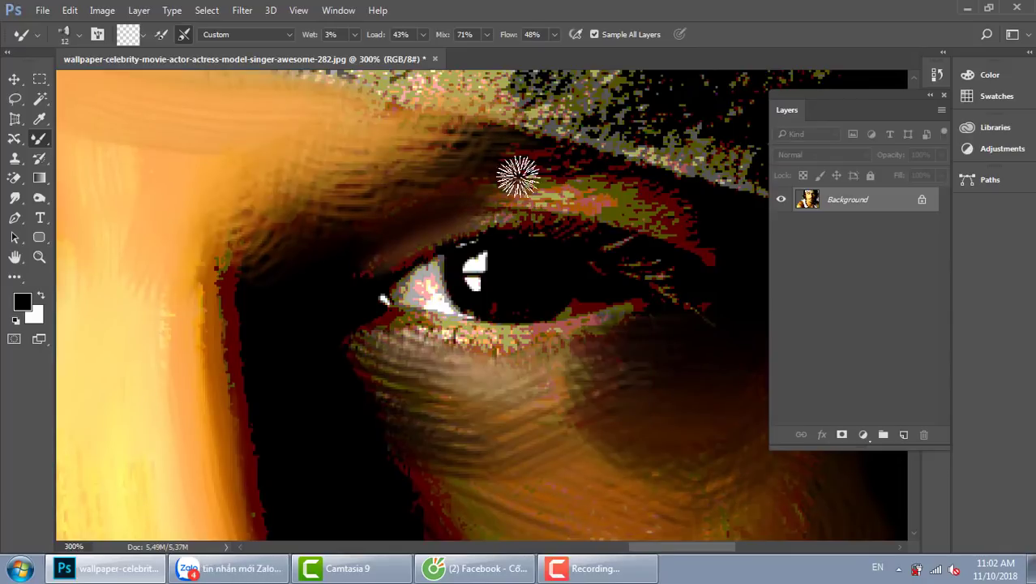
mouse_move(517, 176)
left_mouse_down()
mouse_move(696, 205)
mouse_move(535, 171)
mouse_move(683, 223)
mouse_move(554, 192)
mouse_move(713, 245)
mouse_move(510, 232)
mouse_move(570, 229)
mouse_move(719, 294)
mouse_move(580, 239)
left_mouse_up()
left_click_drag(703, 315, 616, 239)
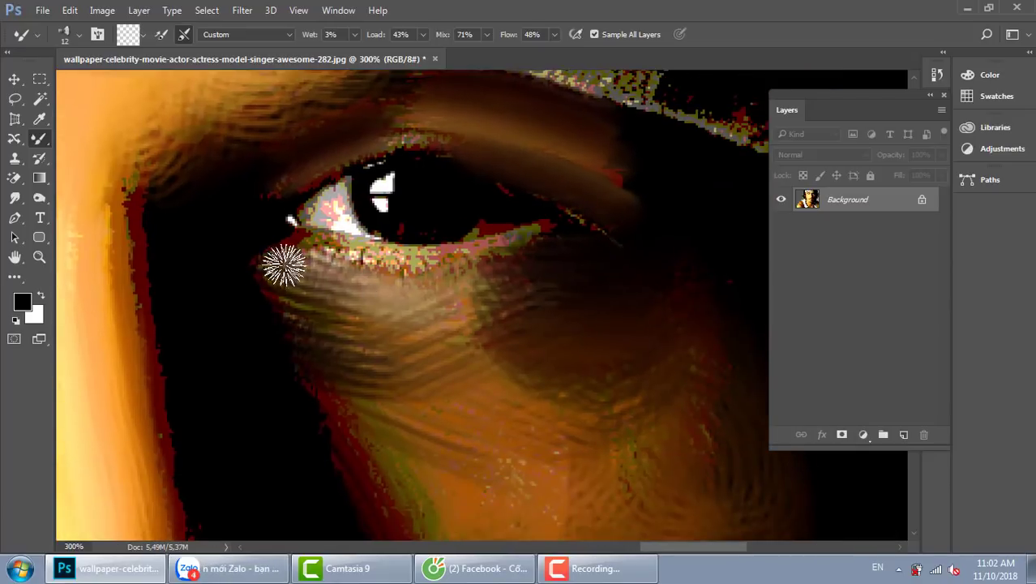
mouse_move(284, 265)
left_mouse_down()
mouse_move(467, 270)
mouse_move(318, 249)
mouse_move(510, 273)
mouse_move(540, 249)
mouse_move(421, 257)
mouse_move(352, 195)
mouse_move(327, 203)
mouse_move(479, 249)
mouse_move(483, 217)
mouse_move(334, 195)
mouse_move(422, 232)
mouse_move(567, 247)
mouse_move(571, 168)
mouse_move(618, 157)
mouse_move(657, 201)
left_mouse_up()
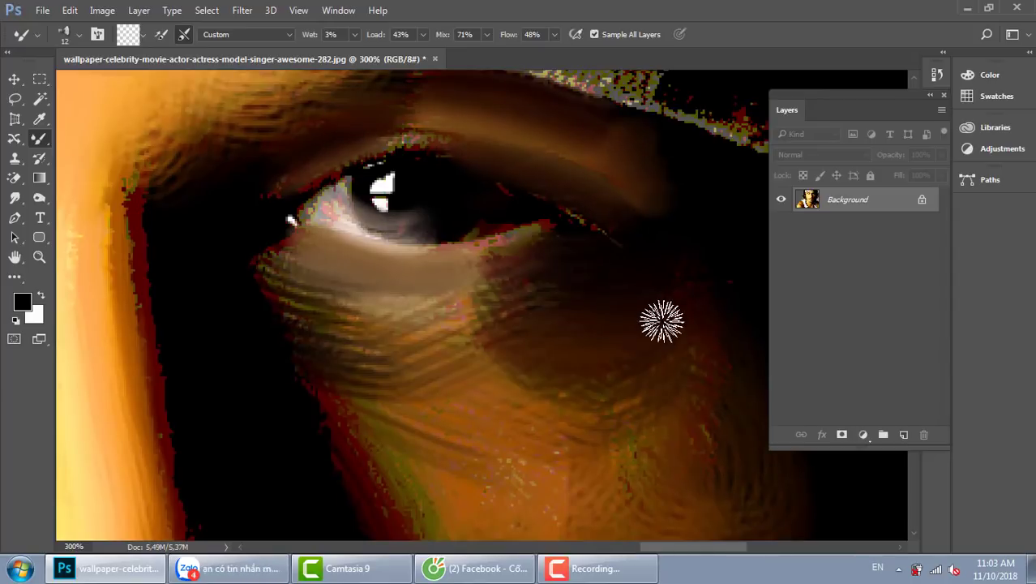
Set the Mixer Brush size to 28 px and soften the outer curl tips on the lit side of the head
key("ctrl+minus")
key("ctrl+minus")
key("ctrl+minus")
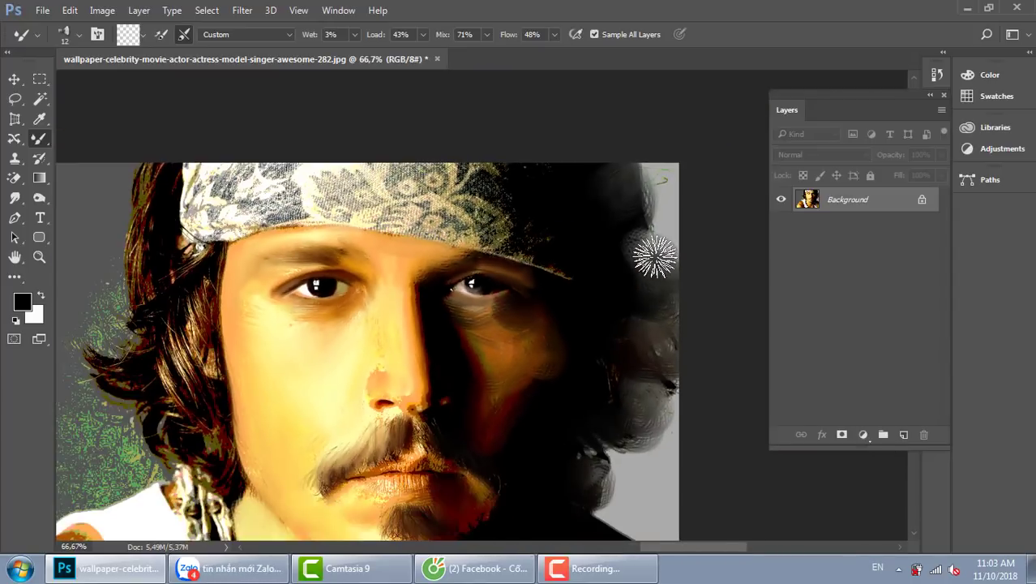
key("ctrl+minus")
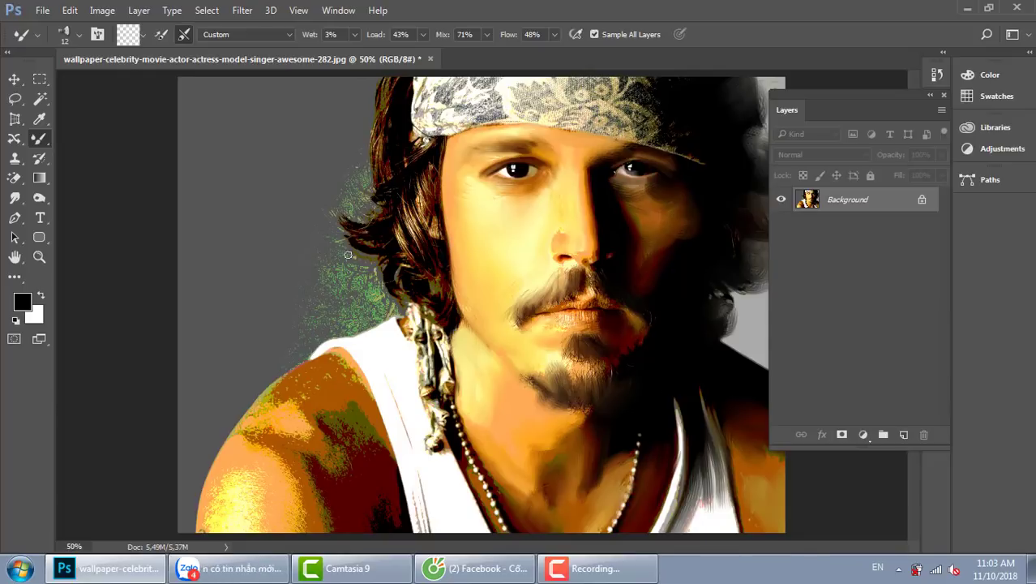
right_click(381, 227)
type("28")
key("Return")
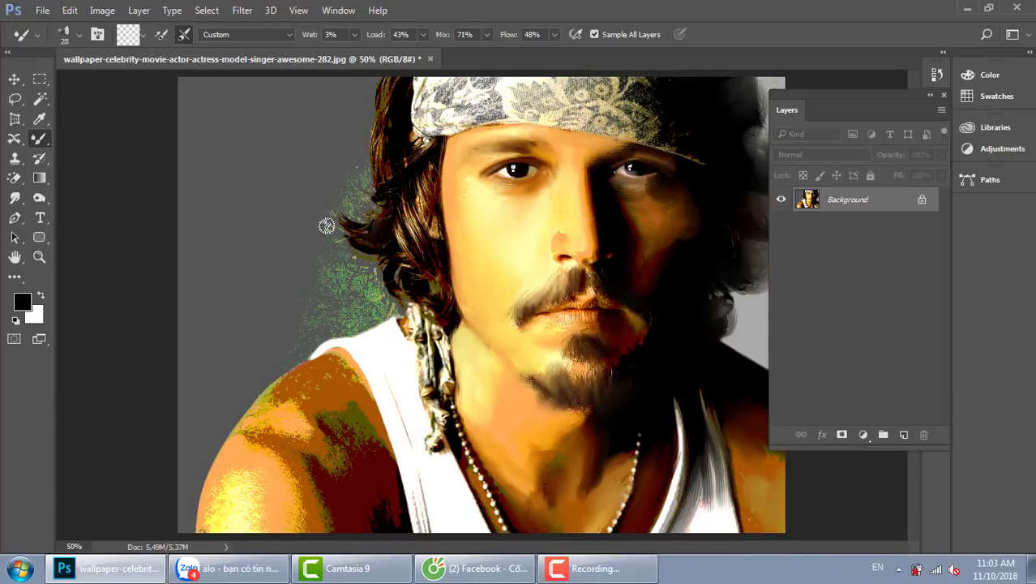
Enlarge the Mixer Brush to 62 px and blend the lit-side hair, bandana tassel, shoulder and green-speckled background
right_click(398, 209)
left_click(516, 246)
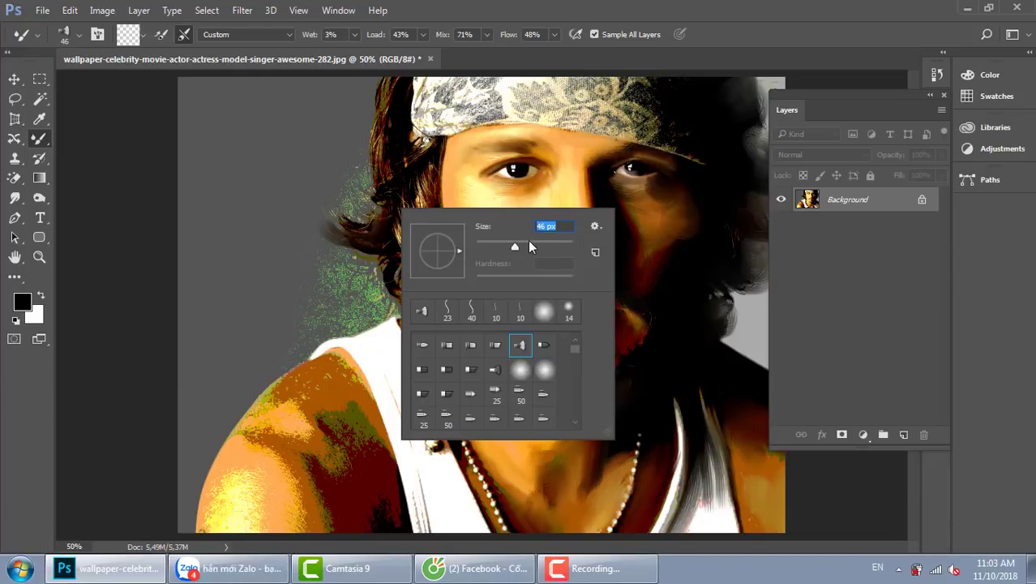
key("Return")
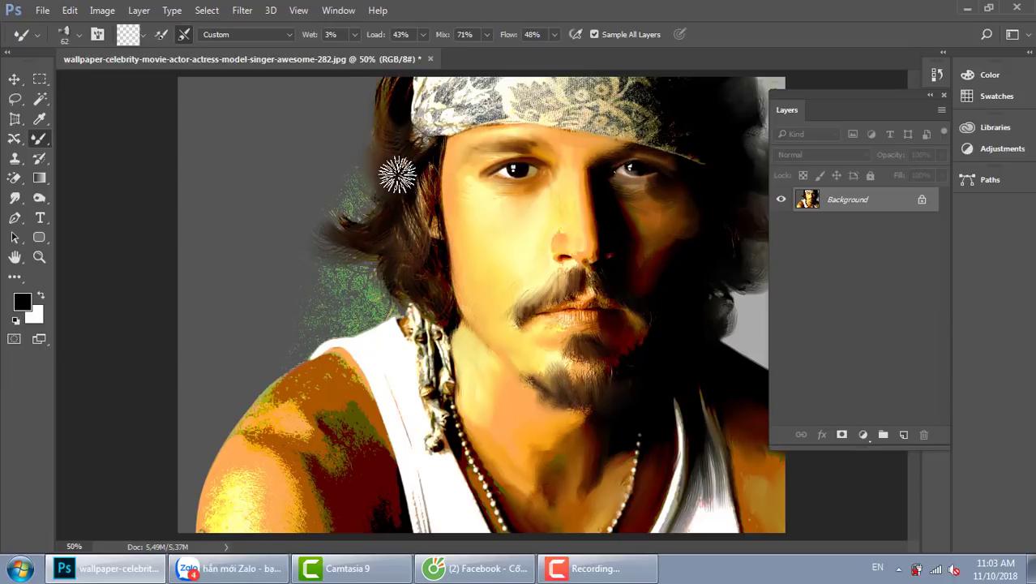
mouse_move(405, 415)
left_mouse_down()
mouse_move(321, 361)
mouse_move(363, 439)
mouse_move(352, 390)
mouse_move(322, 402)
mouse_move(327, 435)
mouse_move(289, 438)
mouse_move(347, 460)
mouse_move(315, 458)
mouse_move(358, 382)
mouse_move(419, 512)
mouse_move(352, 396)
mouse_move(302, 441)
mouse_move(306, 485)
mouse_move(245, 442)
mouse_move(230, 456)
mouse_move(277, 467)
mouse_move(263, 472)
mouse_move(274, 402)
mouse_move(208, 519)
mouse_move(216, 530)
mouse_move(254, 480)
mouse_move(310, 531)
mouse_move(265, 513)
mouse_move(242, 522)
mouse_move(235, 514)
mouse_move(399, 508)
mouse_move(360, 362)
mouse_move(416, 480)
mouse_move(428, 376)
mouse_move(476, 408)
mouse_move(452, 402)
mouse_move(459, 443)
mouse_move(496, 504)
mouse_move(458, 424)
mouse_move(489, 447)
mouse_move(445, 371)
mouse_move(435, 390)
mouse_move(431, 356)
mouse_move(412, 344)
mouse_move(321, 401)
mouse_move(357, 331)
mouse_move(340, 354)
mouse_move(299, 350)
mouse_move(337, 324)
mouse_move(353, 273)
mouse_move(334, 269)
mouse_move(317, 289)
mouse_move(335, 264)
mouse_move(310, 219)
mouse_move(354, 177)
mouse_move(310, 248)
mouse_move(321, 189)
left_mouse_up()
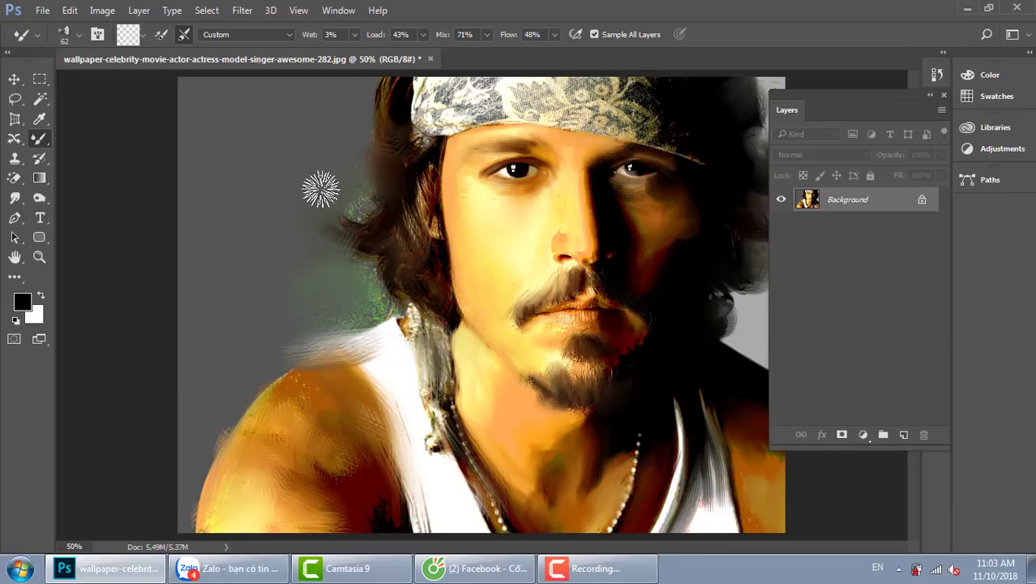
Blend the remaining hard-edged skin patches on the shoulders and neck, and the speckles beside the outer hair curls
mouse_move(716, 460)
left_mouse_down()
mouse_move(722, 413)
mouse_move(757, 504)
mouse_move(764, 461)
mouse_move(779, 493)
mouse_move(639, 469)
mouse_move(617, 436)
left_mouse_up()
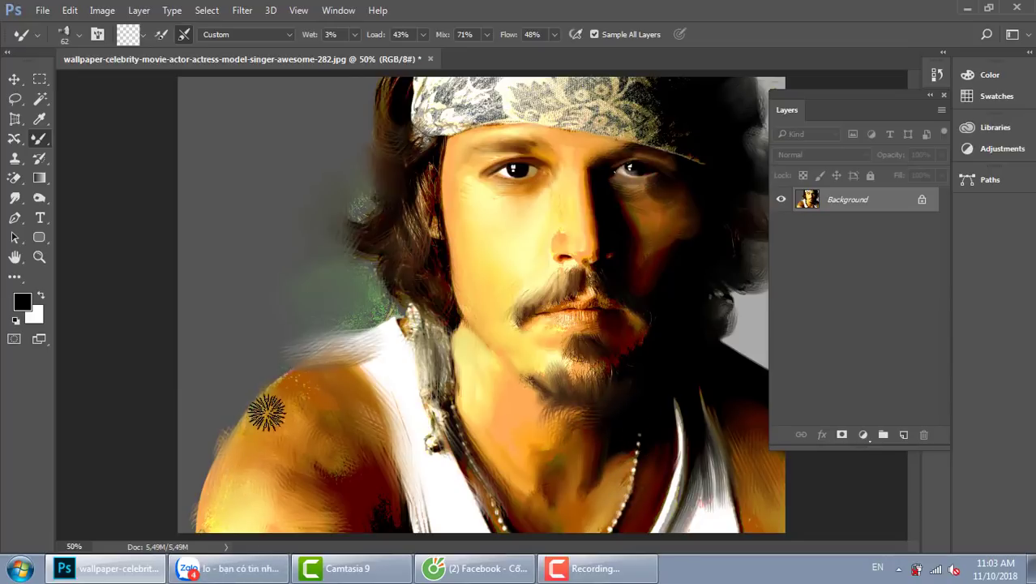
mouse_move(248, 426)
left_mouse_down()
mouse_move(212, 471)
mouse_move(214, 509)
left_mouse_up()
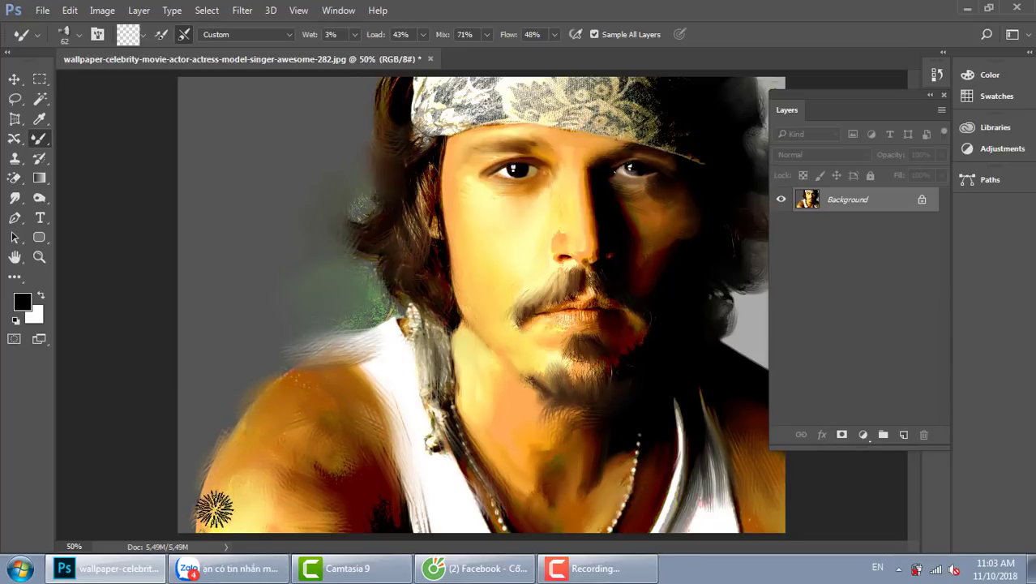
mouse_move(313, 412)
left_mouse_down()
mouse_move(372, 429)
mouse_move(393, 458)
left_mouse_up()
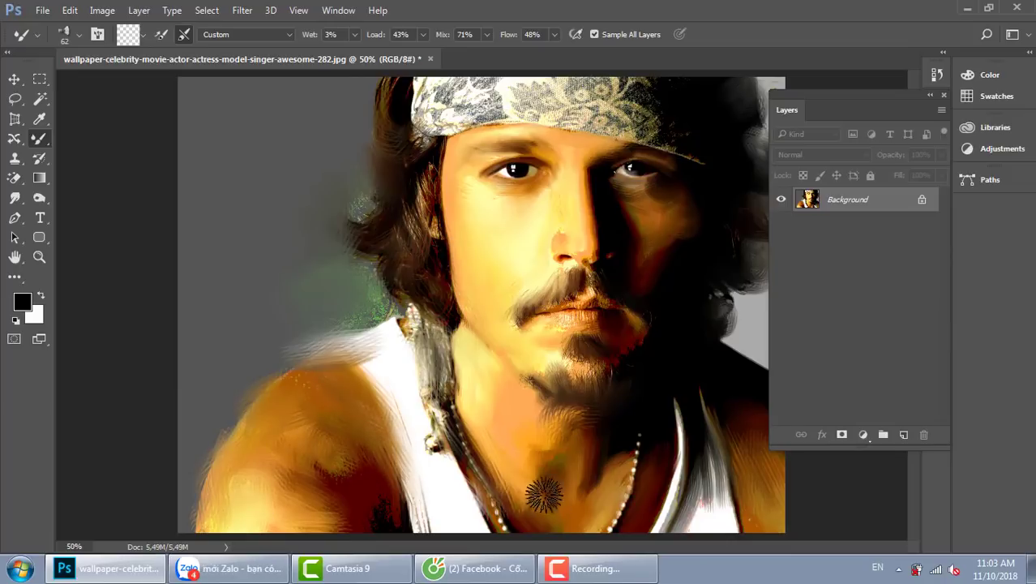
left_click_drag(551, 450, 537, 424)
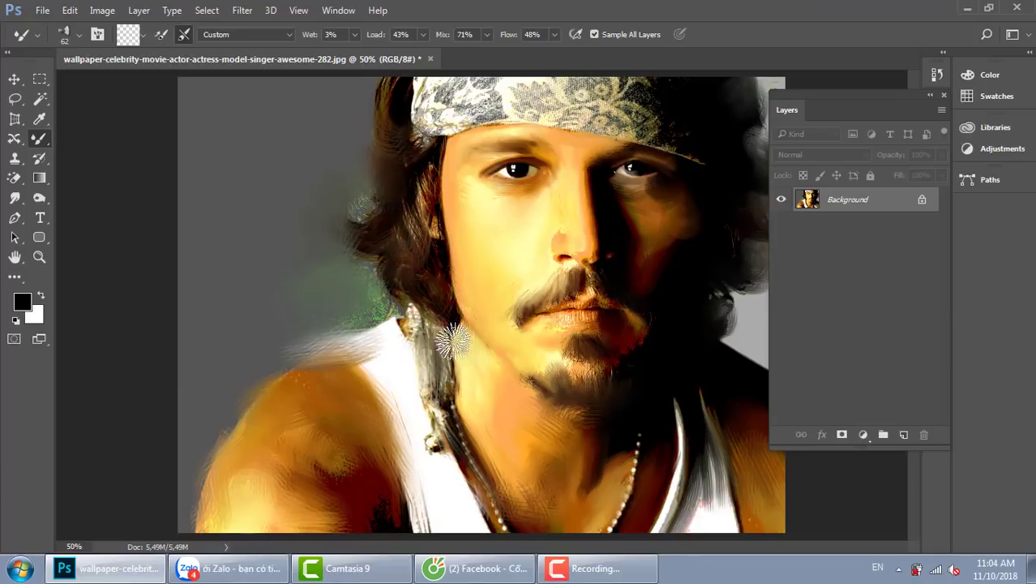
mouse_move(354, 203)
left_mouse_down()
mouse_move(378, 212)
mouse_move(409, 193)
mouse_move(419, 227)
mouse_move(412, 186)
left_mouse_up()
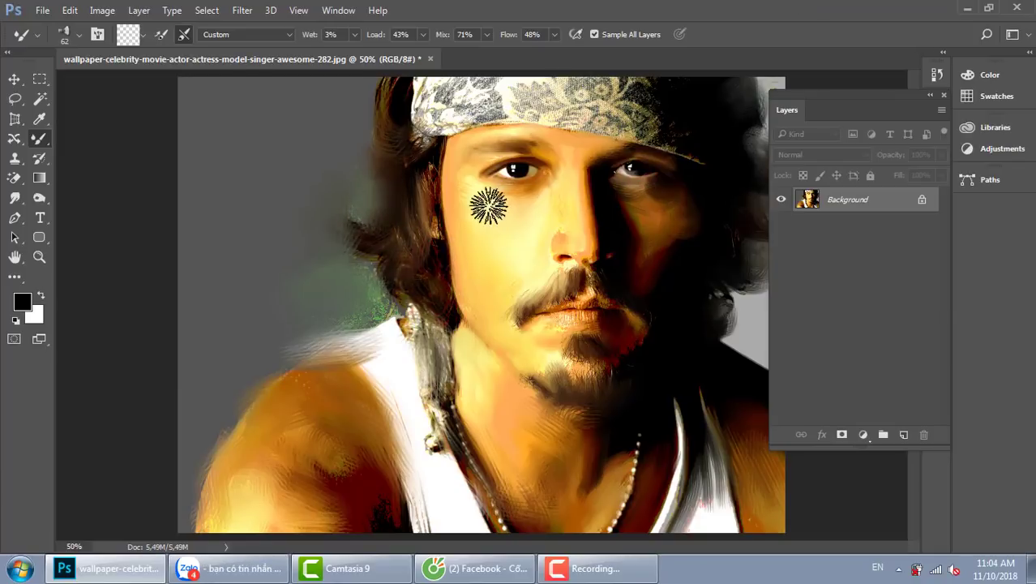
Revert the painted image to the original photo and duplicate the background onto a new layer
left_click(101, 10)
mouse_move(120, 52)
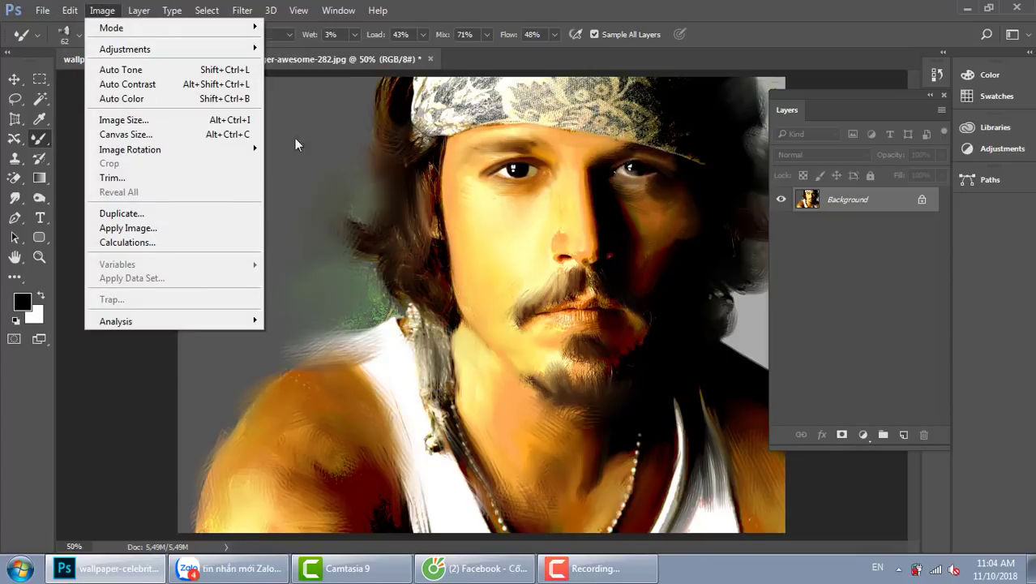
mouse_move(240, 51)
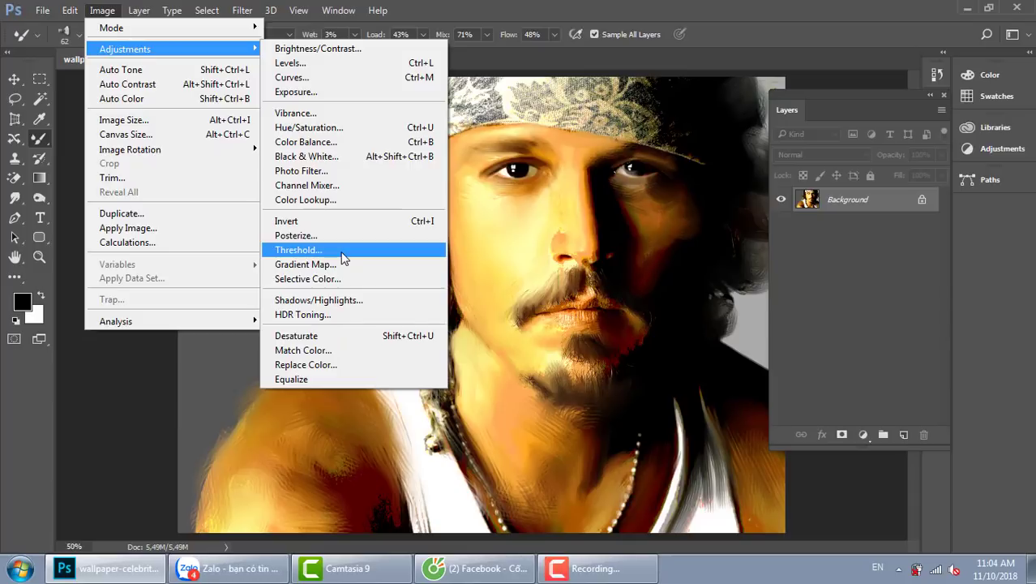
left_click(14, 78)
key("ctrl+z")
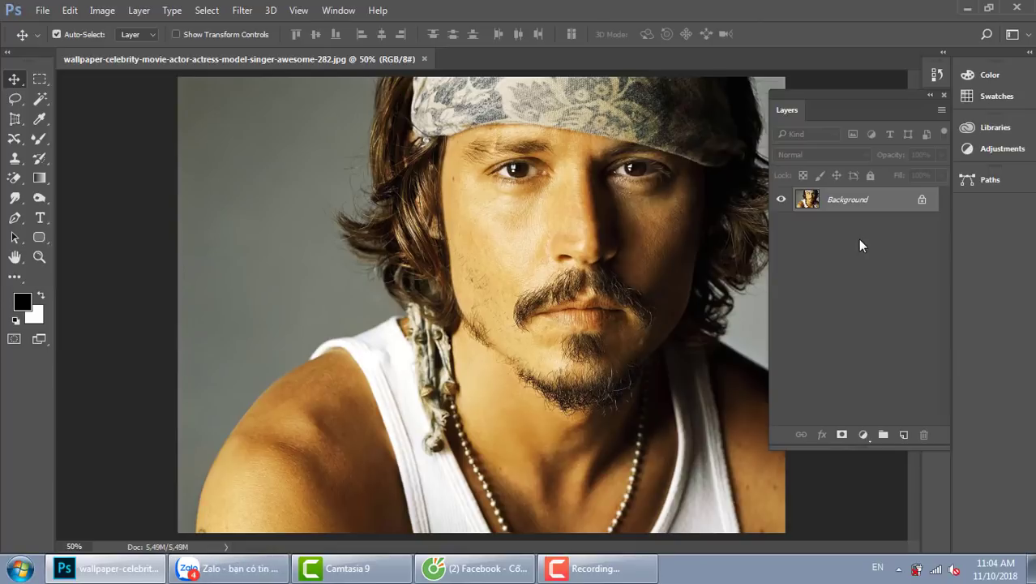
key("ctrl+j")
key("ctrl+j")
key("ctrl+j")
key("ctrl+j")
key("ctrl+j")
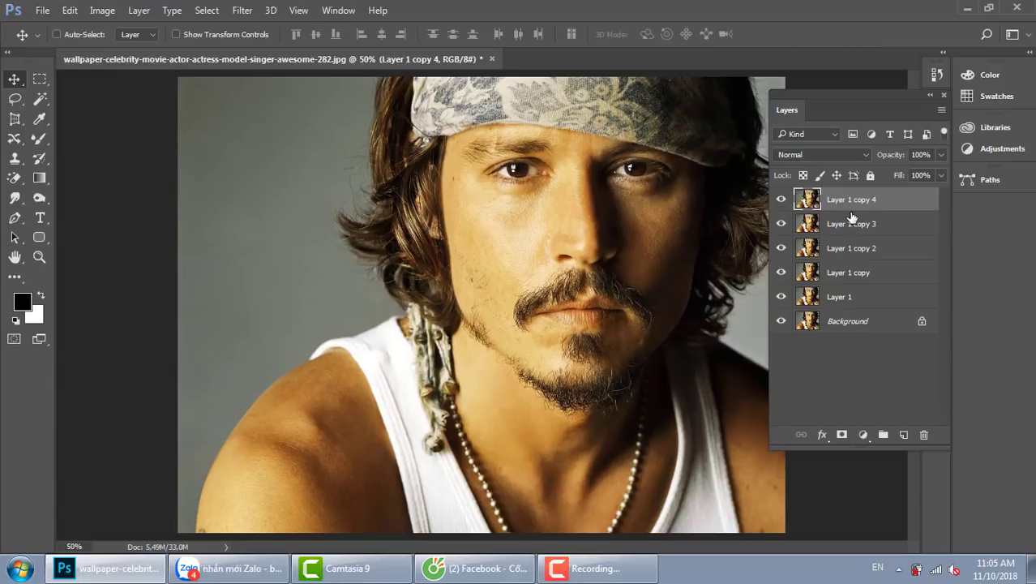
key("ctrl+z")
key("ctrl+alt+z")
key("ctrl+alt+z")
key("ctrl+alt+z")
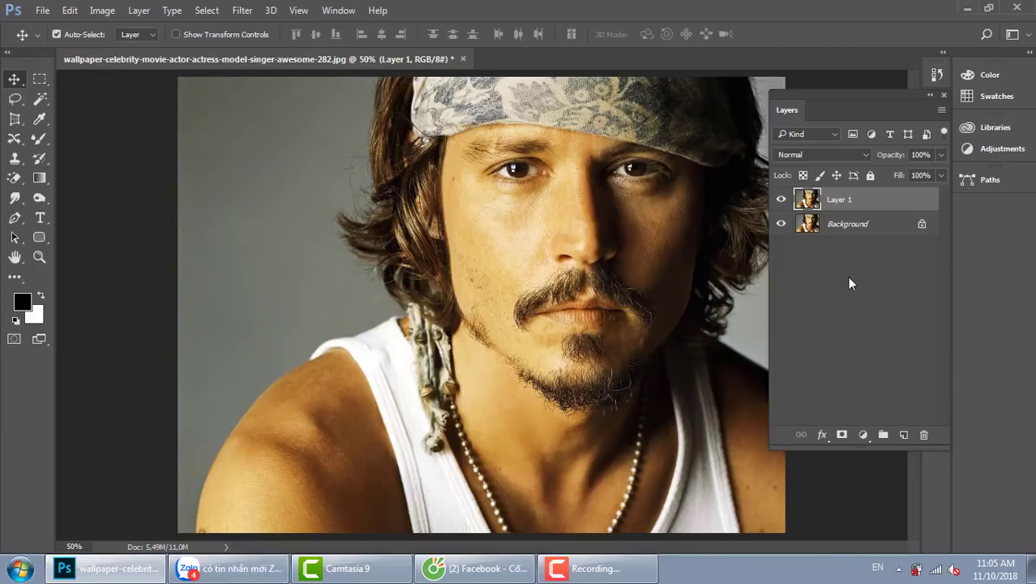
key("ctrl+shift+u")
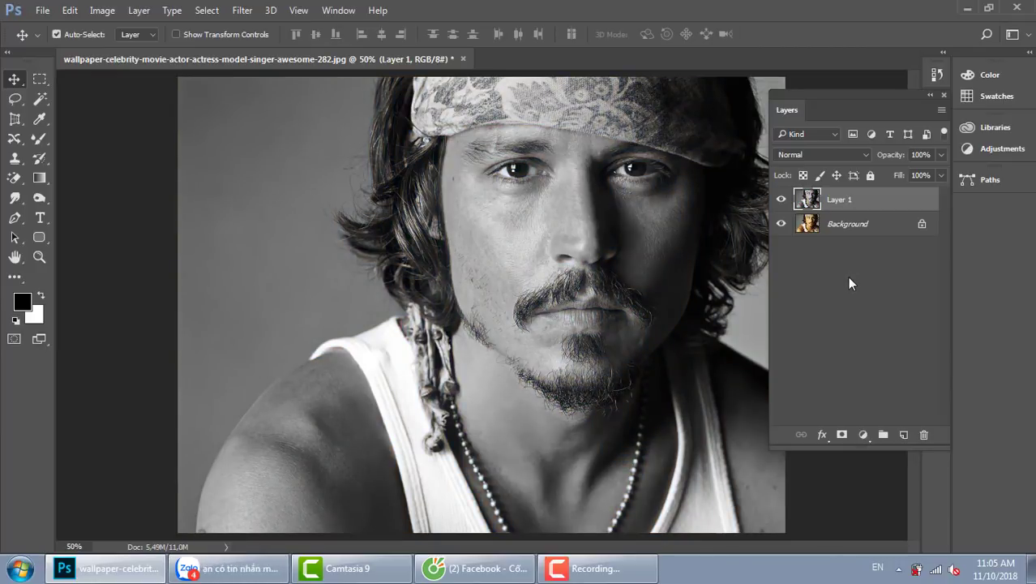
key("ctrl+z")
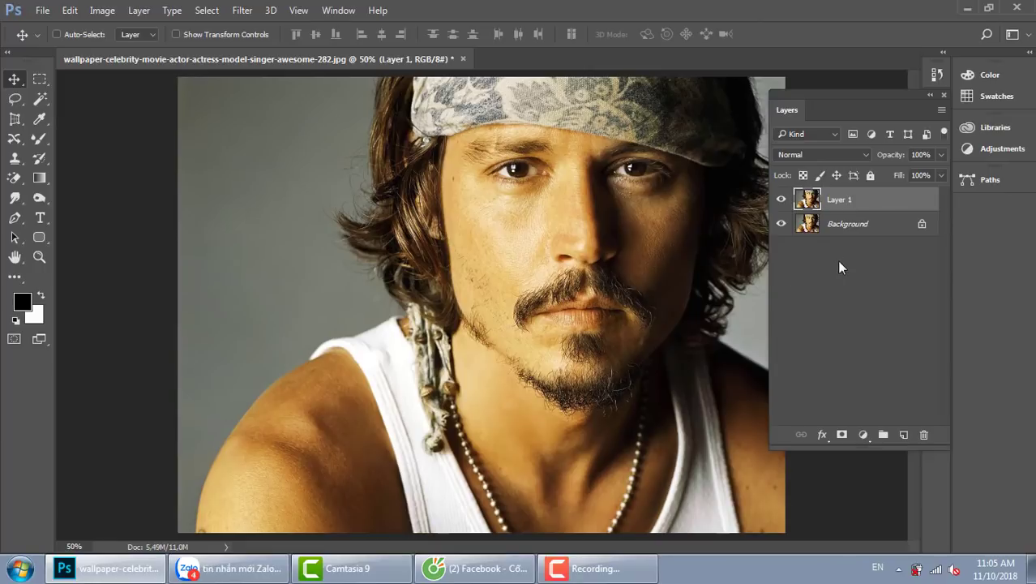
Duplicate Layer 1 four times so that five photo copies are stacked above the background
key("ctrl+j")
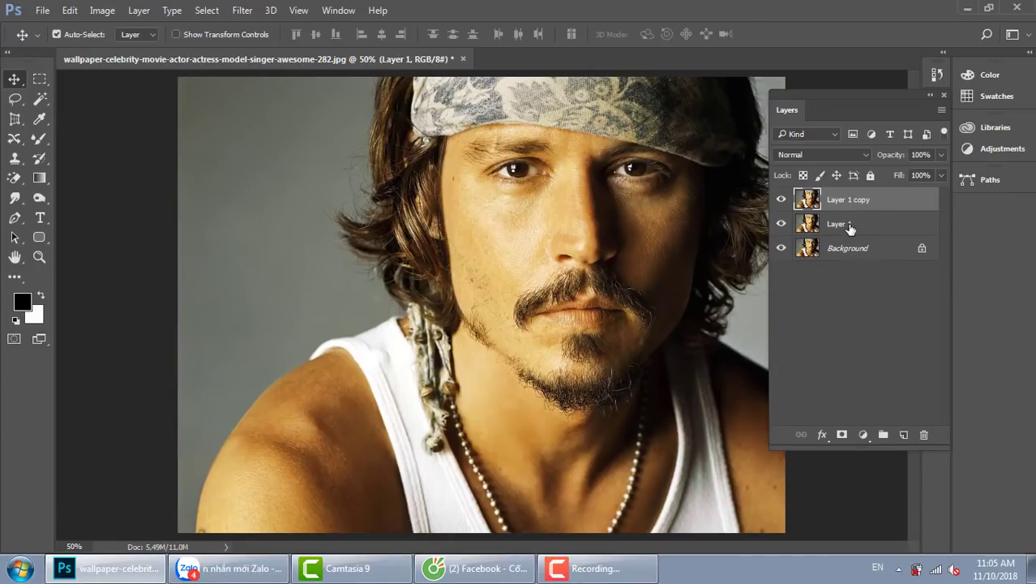
key("ctrl+j")
key("ctrl+j")
key("ctrl+j")
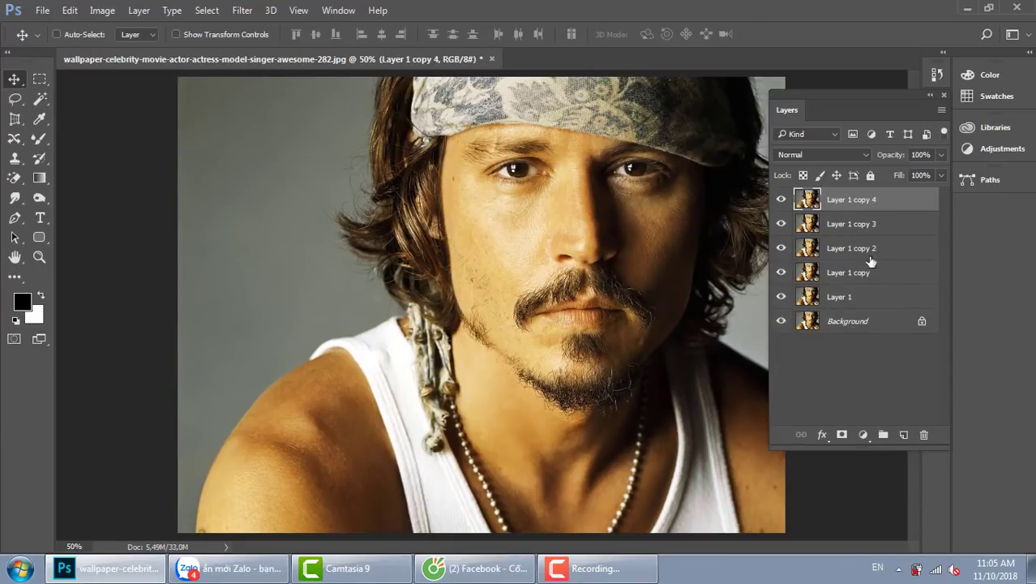
Hide the four upper copies of Layer 1 and select Layer 1
left_click(781, 272)
left_click(781, 248)
left_click(781, 200)
left_click(781, 224)
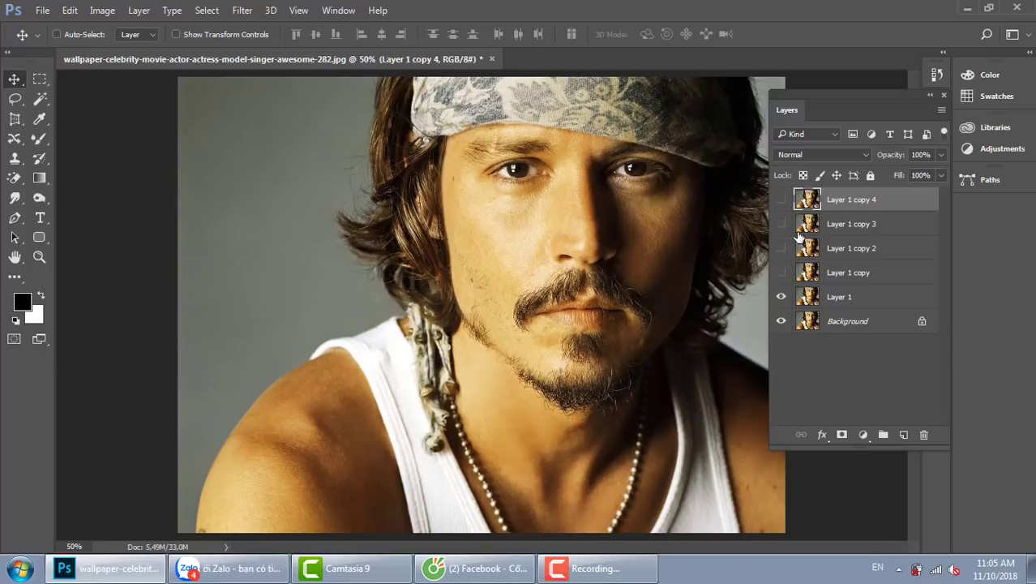
left_click(850, 300)
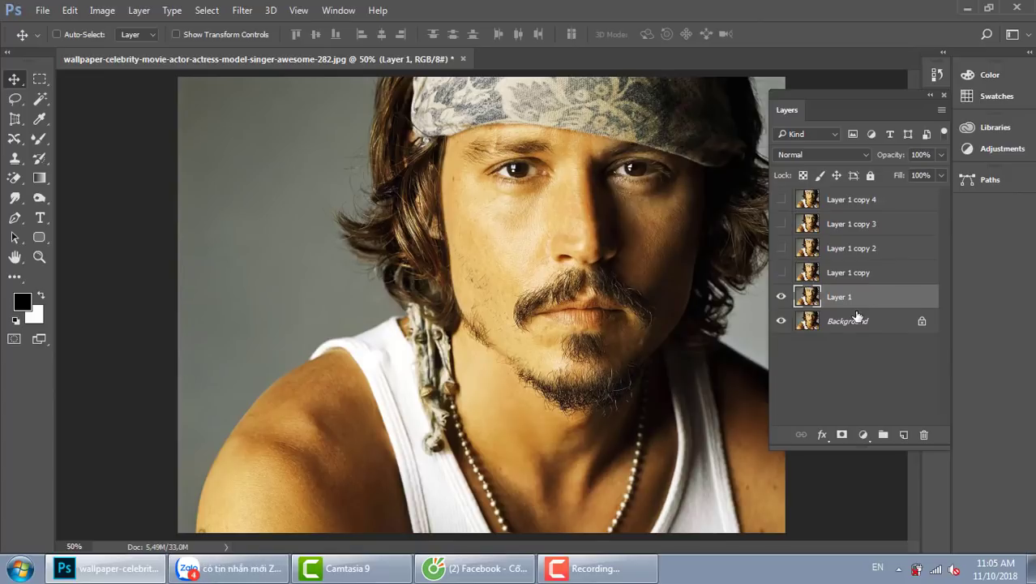
Apply a Threshold adjustment at level 39 to Layer 1
left_click(102, 12)
mouse_move(124, 50)
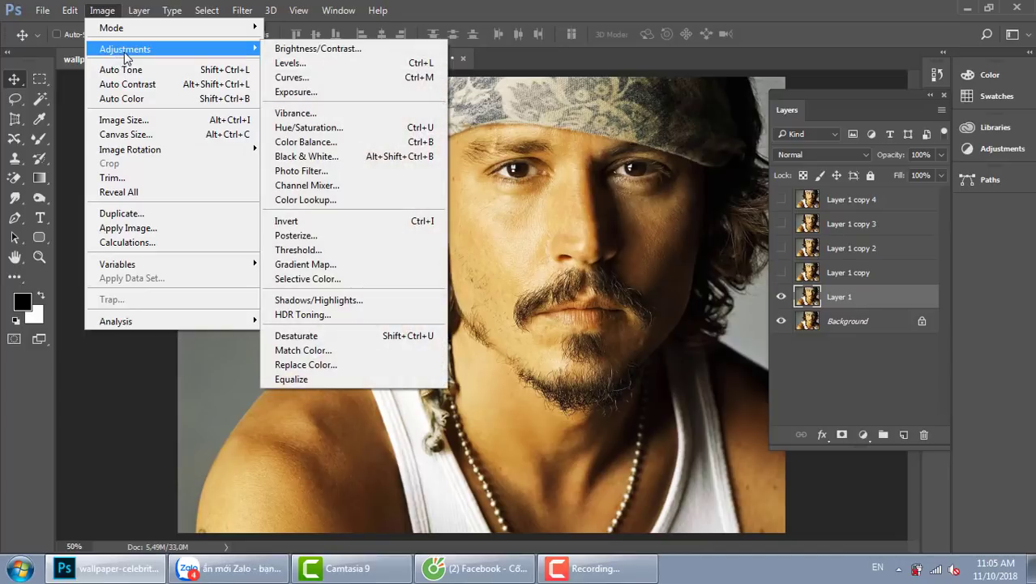
left_click(332, 249)
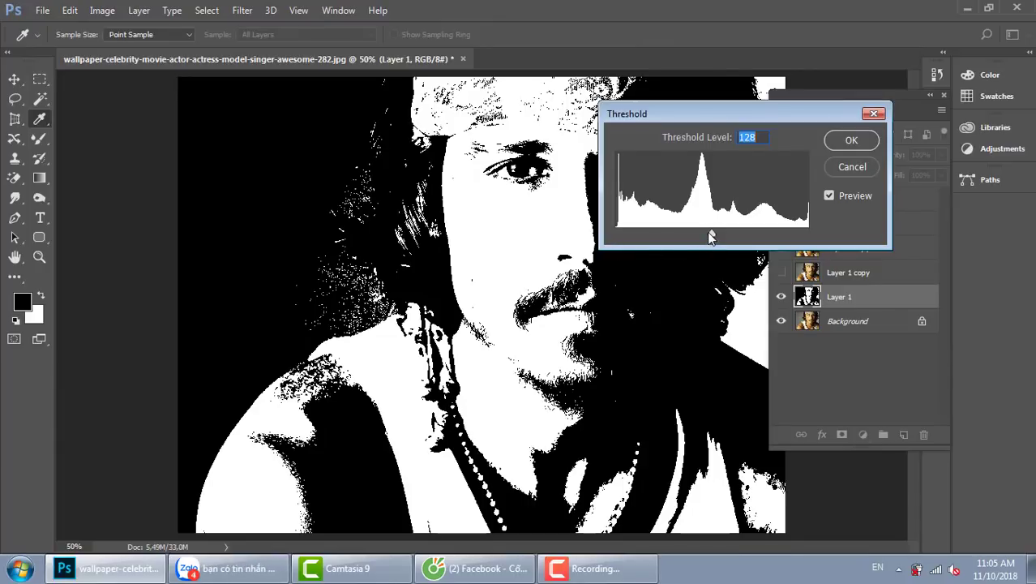
left_click_drag(707, 232, 639, 230)
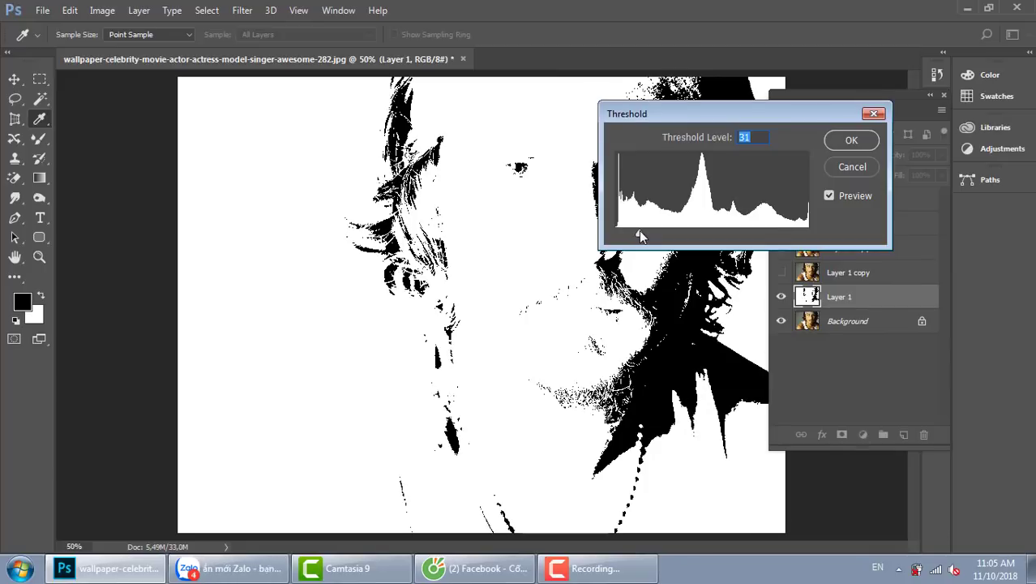
mouse_move(639, 231)
left_mouse_down()
mouse_move(783, 230)
mouse_move(666, 225)
mouse_move(643, 235)
left_mouse_up()
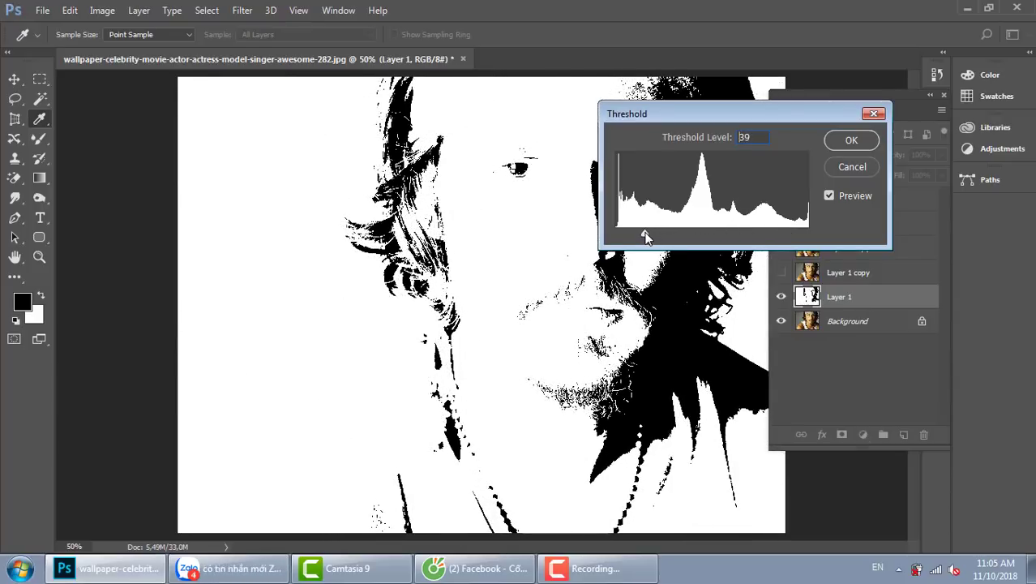
left_click_drag(793, 121, 326, 214)
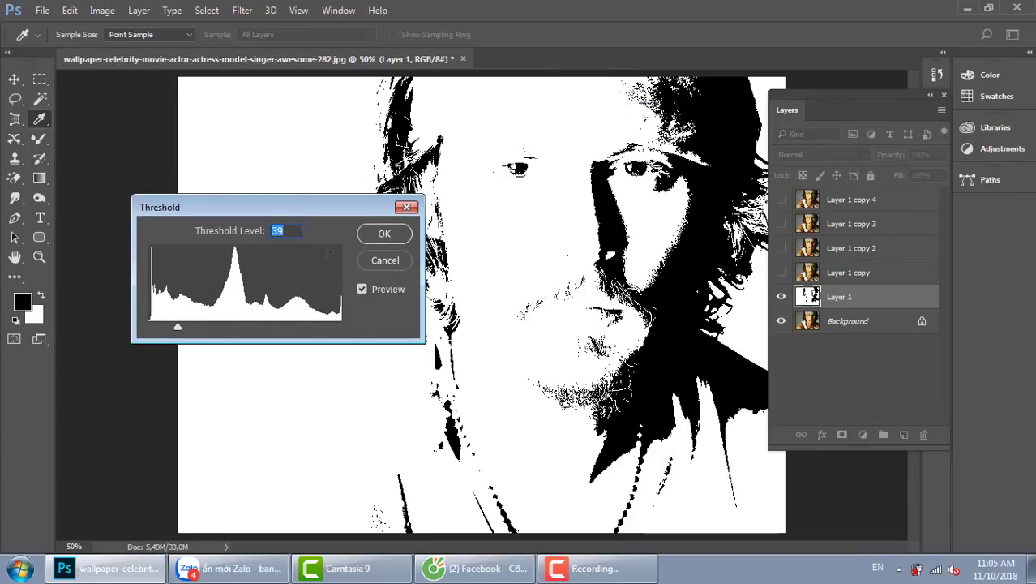
left_click(375, 235)
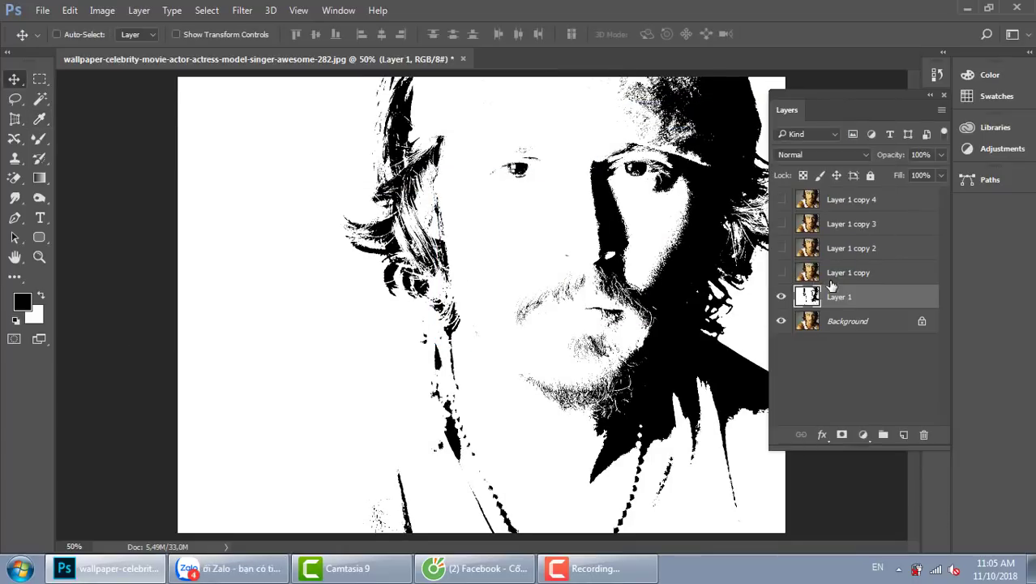
Set the opacity of the thresholded Layer 1 to 50%
left_click(940, 155)
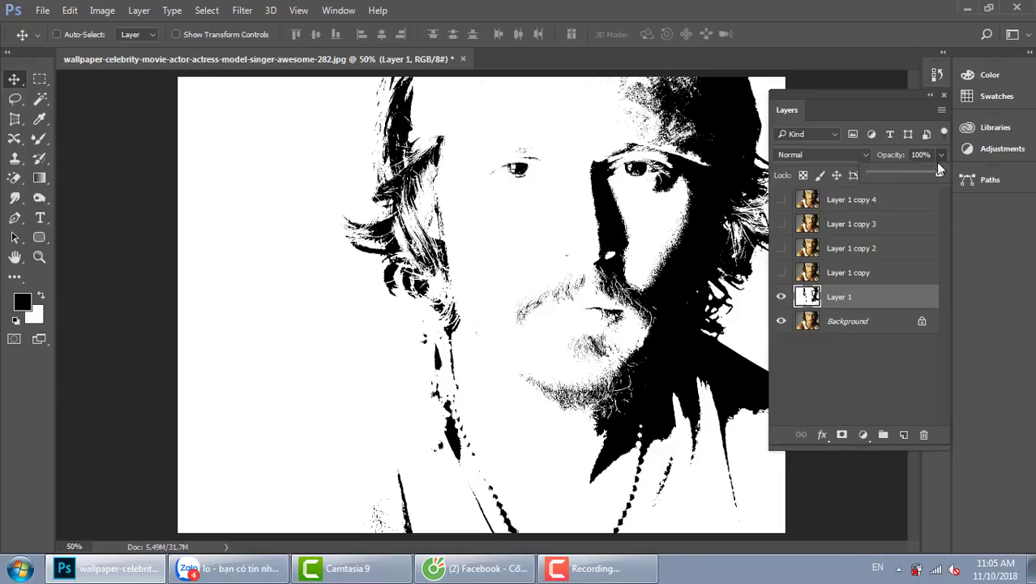
left_click_drag(926, 172, 912, 173)
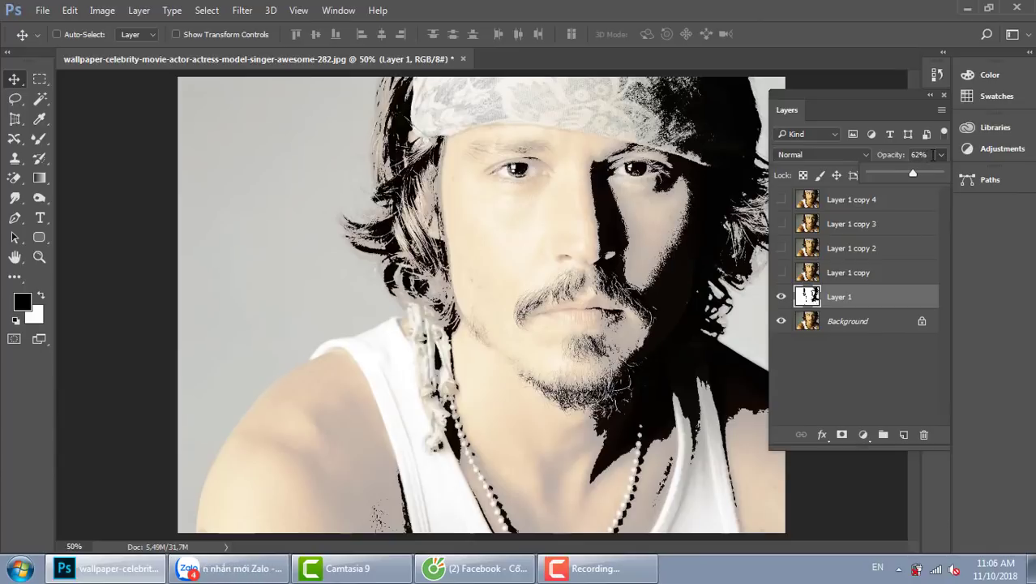
left_click(935, 155)
type("50")
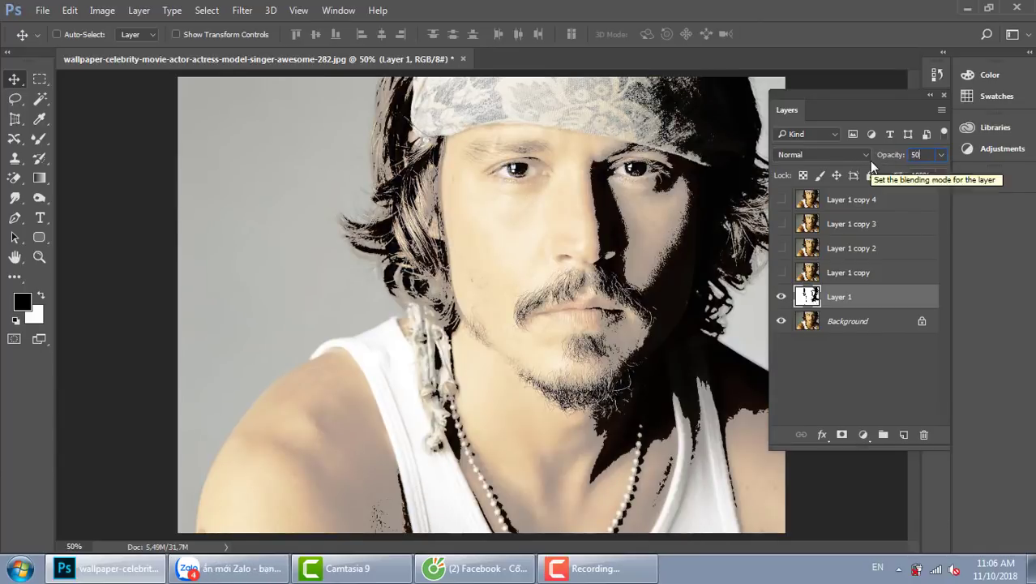
Show Layer 1 copy, apply Threshold at level 87 to it and set its opacity to 50%
left_click(781, 273)
left_click(866, 278)
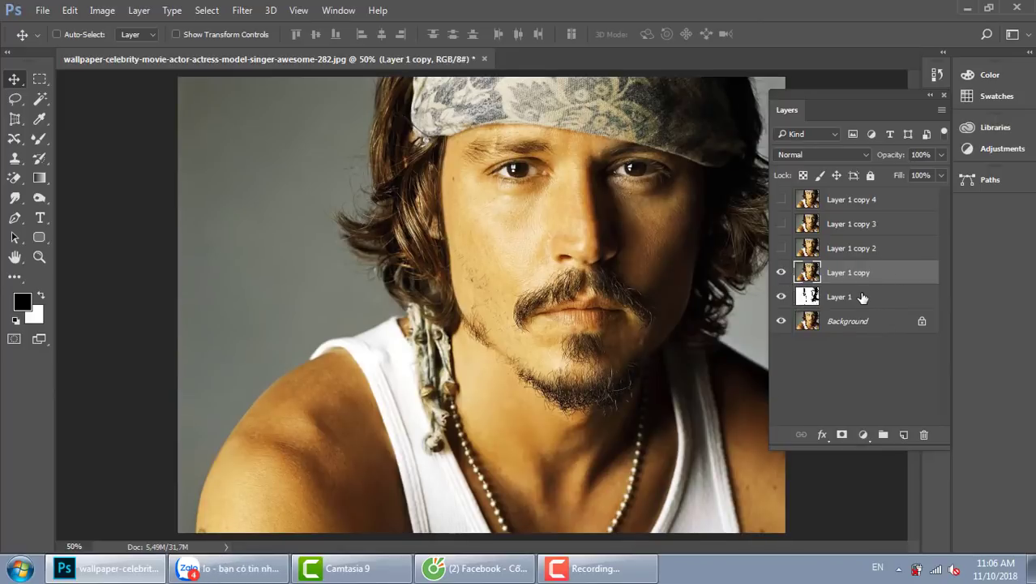
left_click(102, 9)
mouse_move(117, 51)
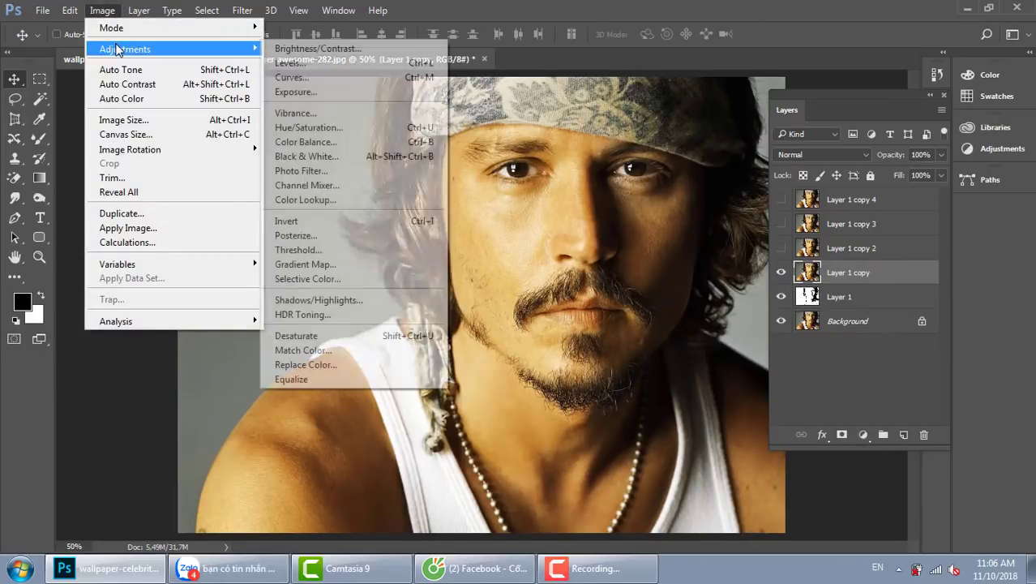
left_click(350, 252)
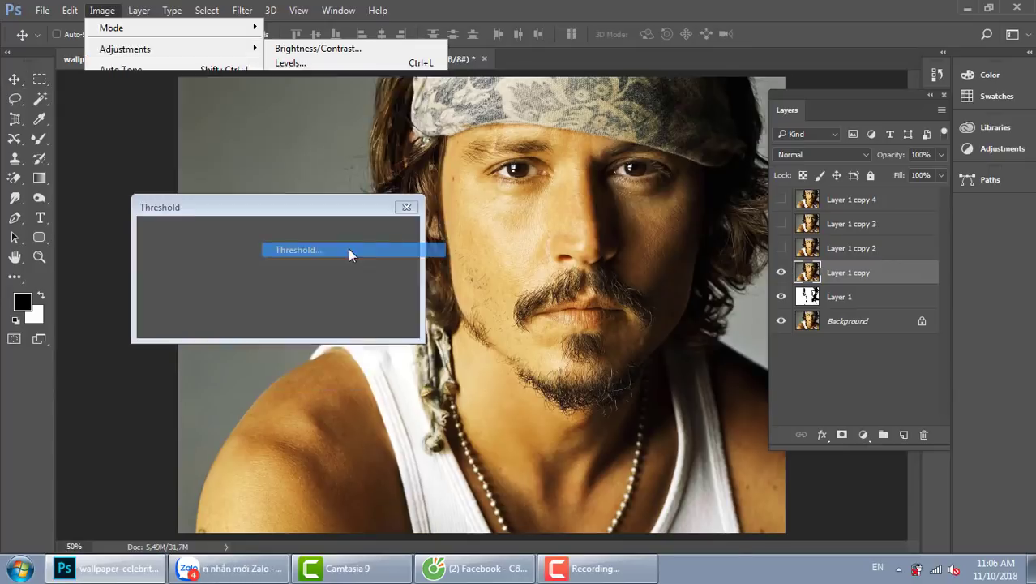
left_click_drag(244, 328, 214, 324)
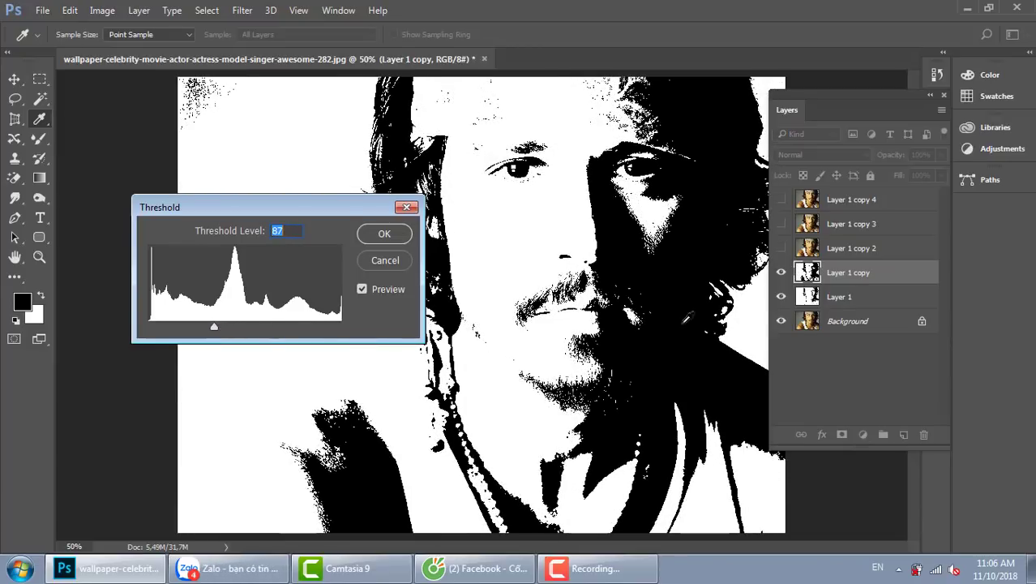
left_click(389, 237)
key("5")
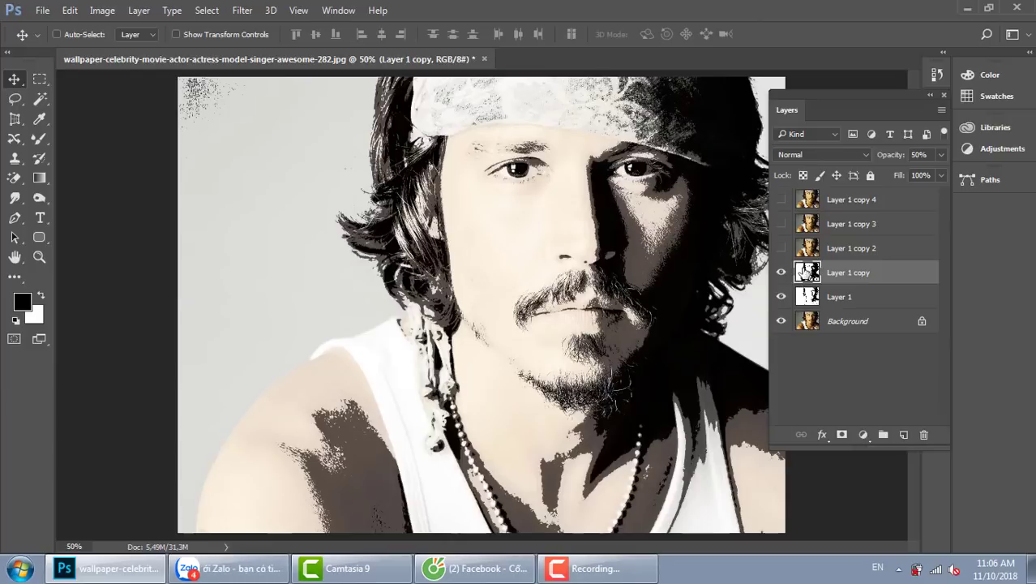
Show Layer 1 copy 2, apply Threshold at level 144 to it and set its opacity to 50%
left_click(781, 248)
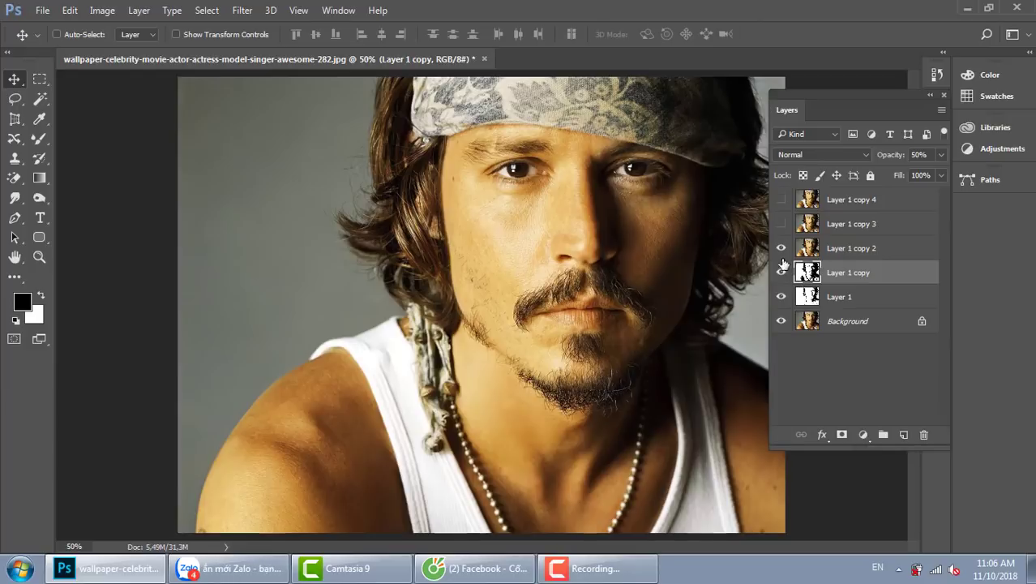
left_click(887, 254)
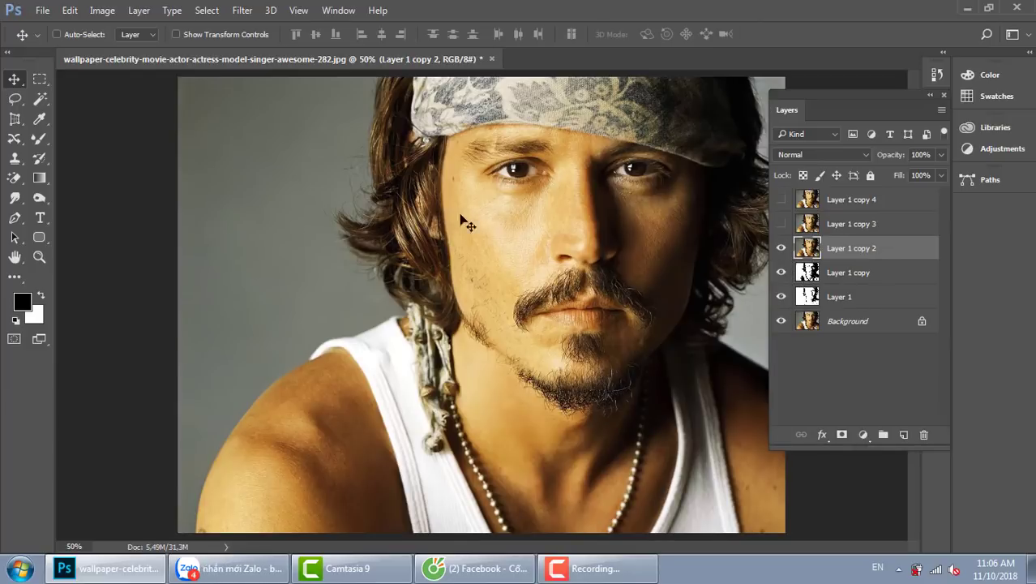
left_click(104, 10)
mouse_move(132, 52)
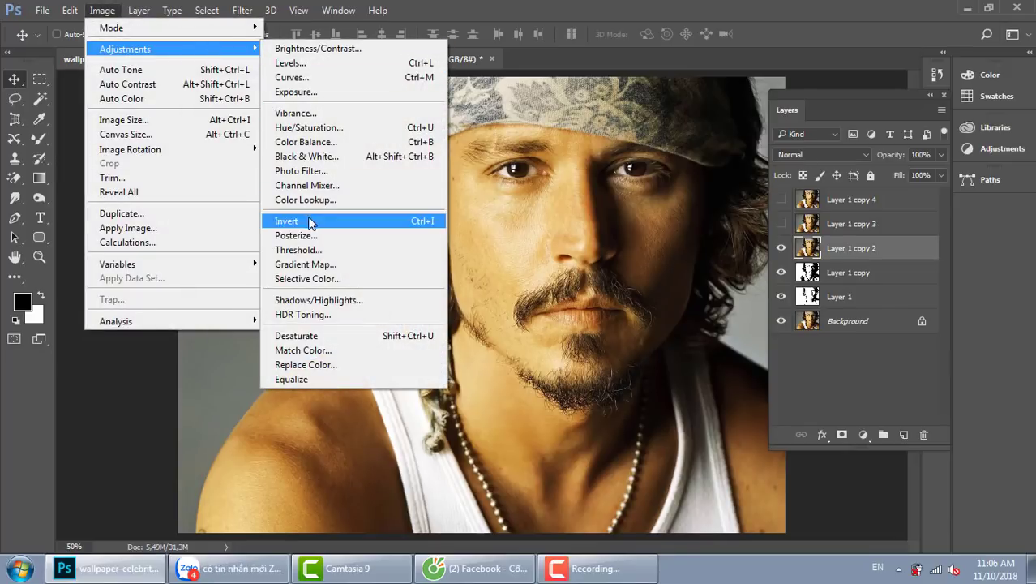
left_click(313, 252)
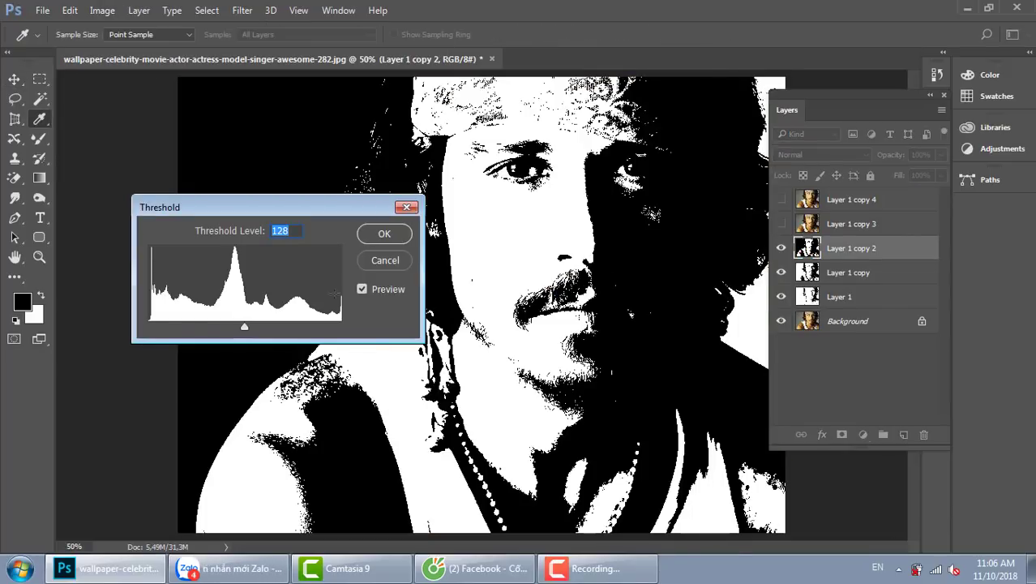
left_click_drag(241, 324, 256, 329)
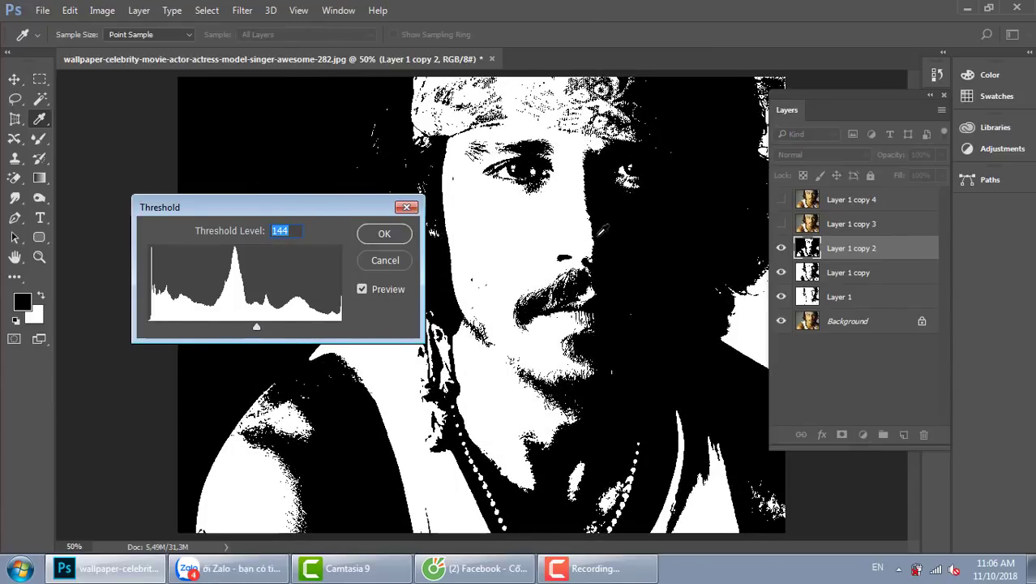
left_click(395, 235)
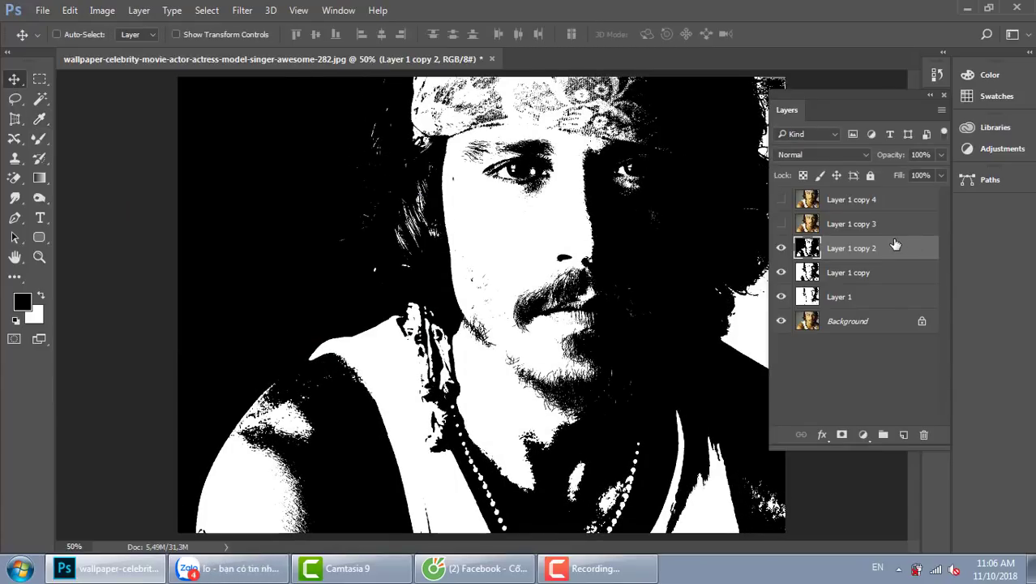
key("5")
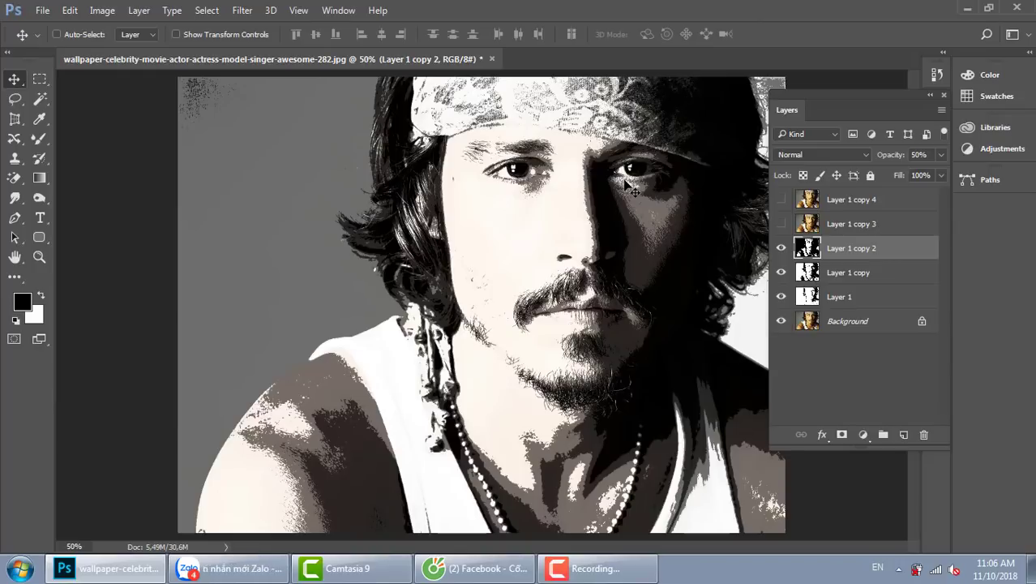
Show Layer 1 copy 3, apply Threshold at level 187 to it and set its opacity to 50%
left_click(780, 225)
left_click(869, 229)
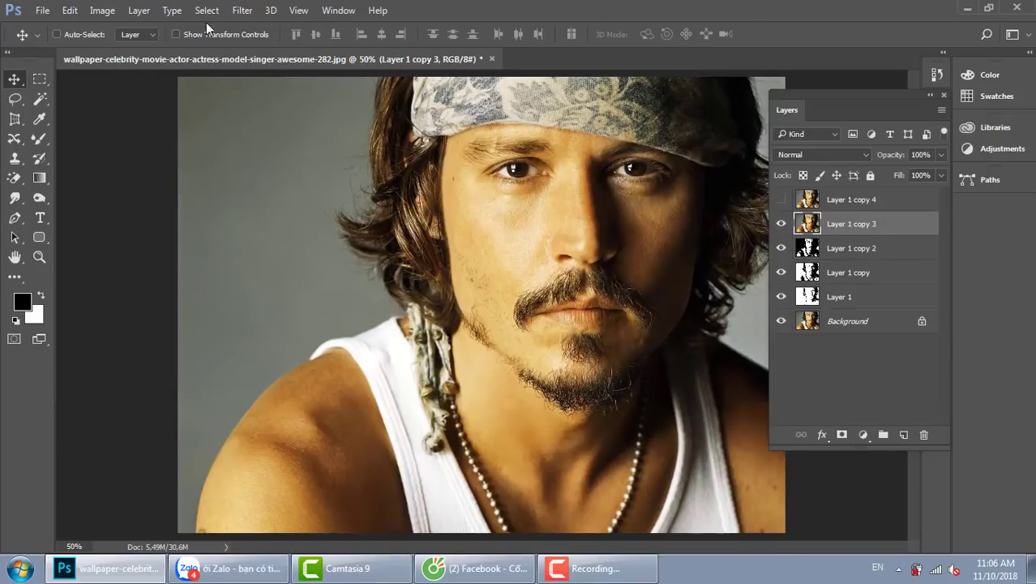
left_click(102, 10)
mouse_move(134, 49)
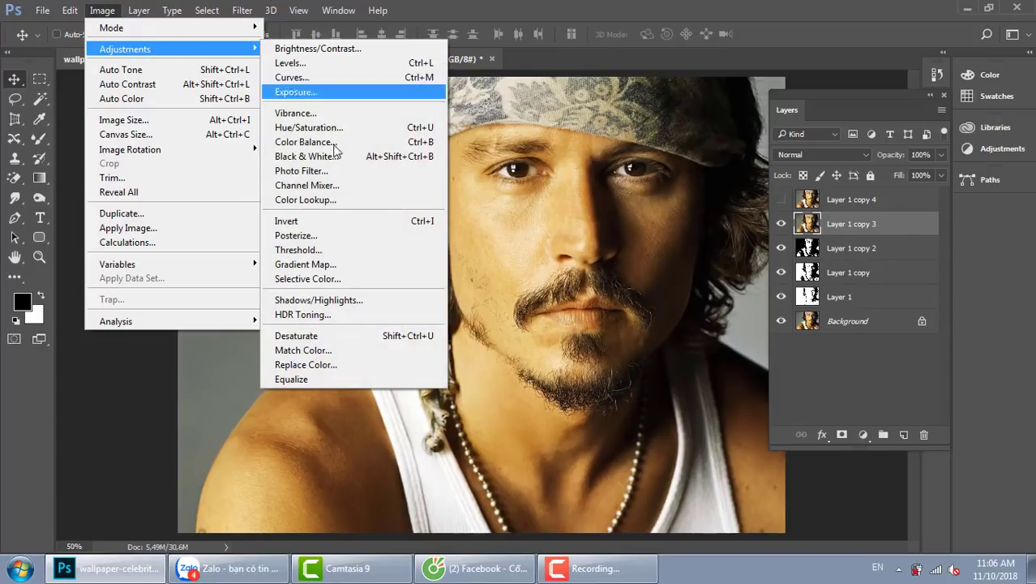
left_click(299, 250)
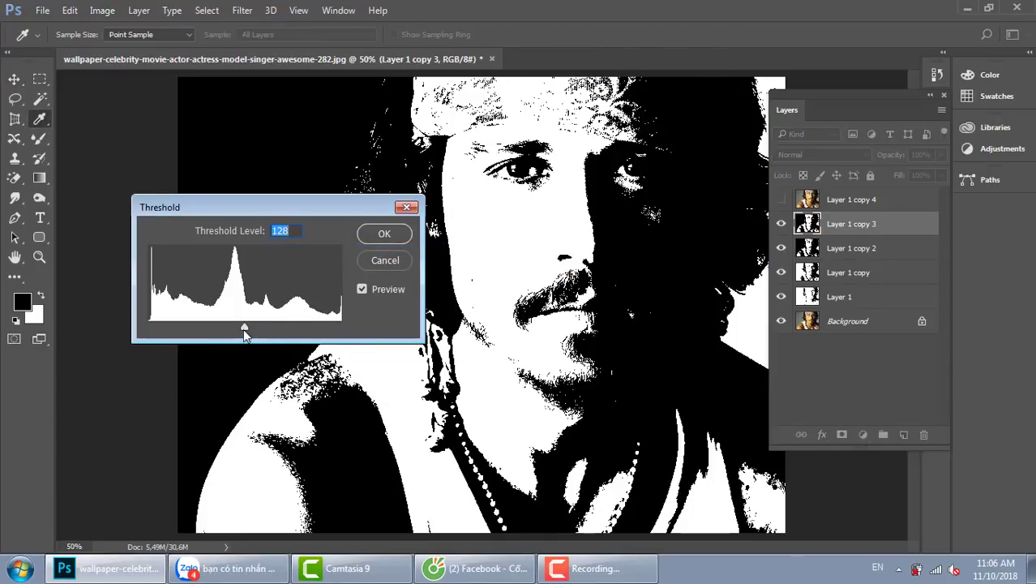
left_click_drag(243, 329, 288, 325)
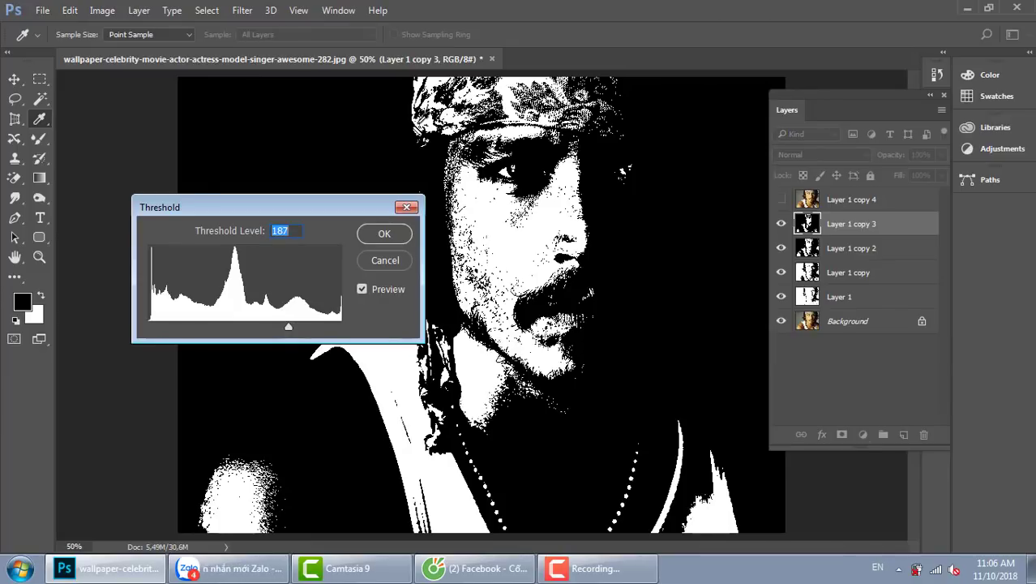
left_click(385, 235)
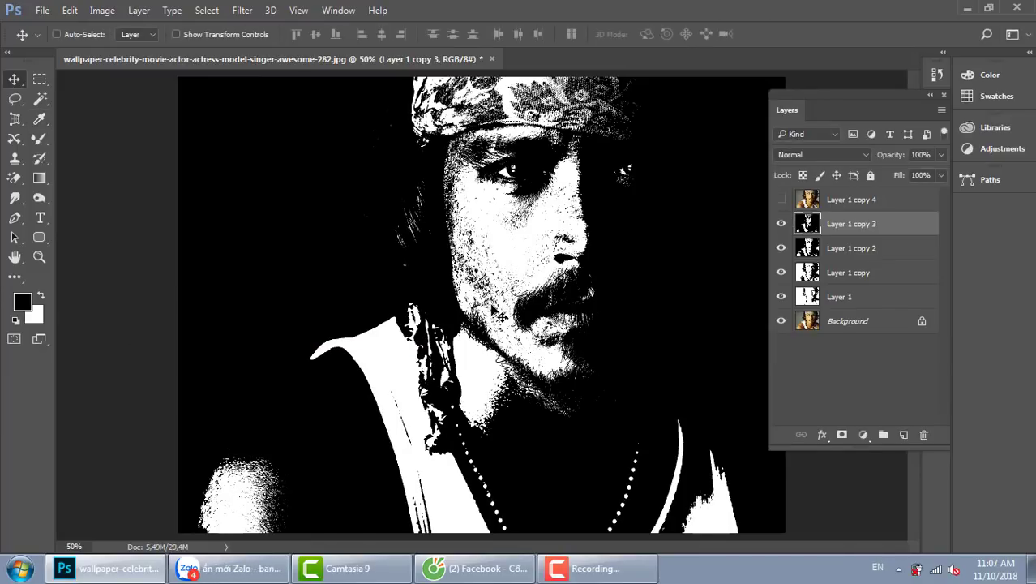
key("5")
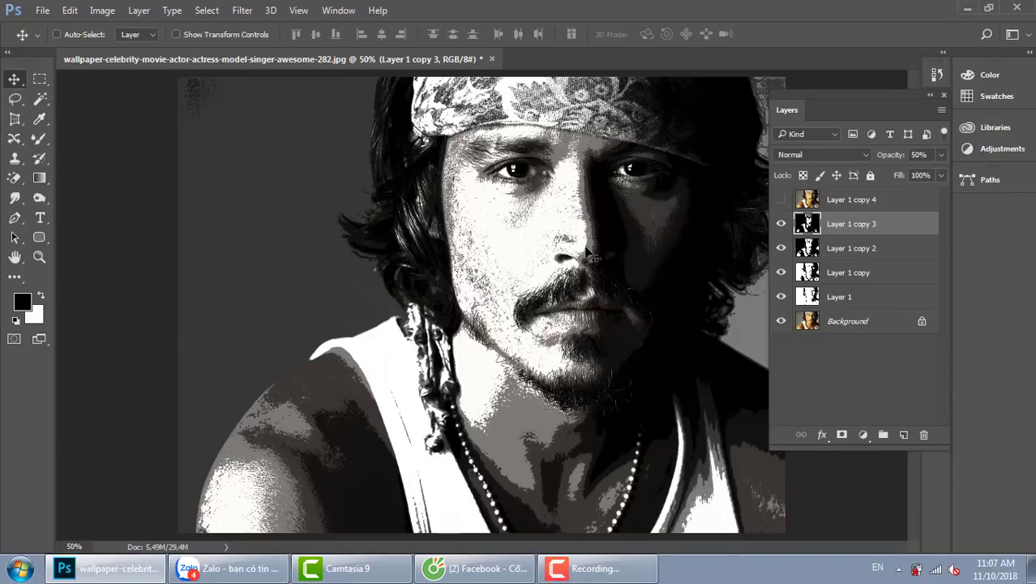
Try a fifth tone by showing Layer 1 copy 4, applying Threshold at level 208 and setting its opacity to 50%
left_click(781, 200)
left_click(848, 201)
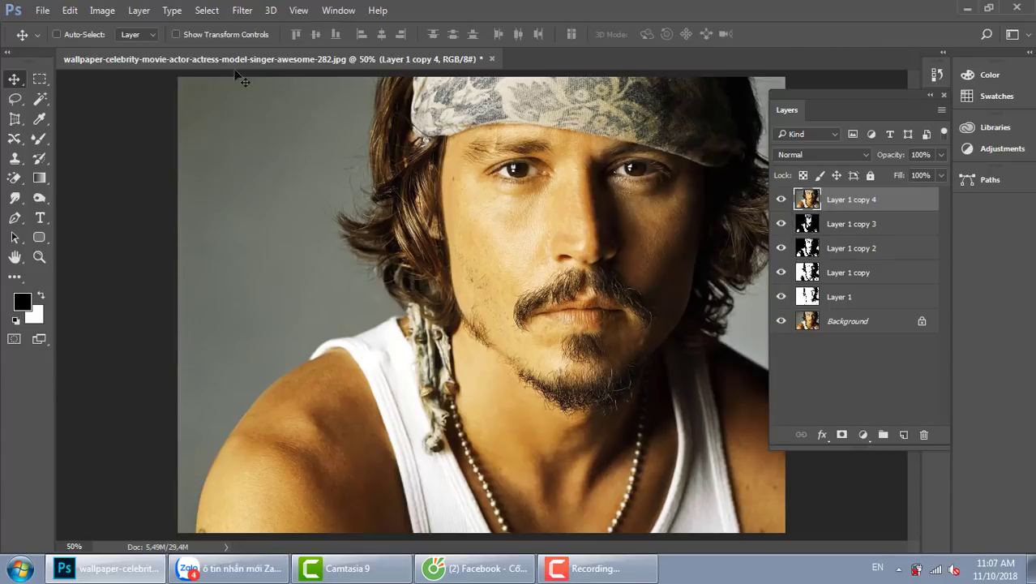
left_click(115, 11)
mouse_move(119, 46)
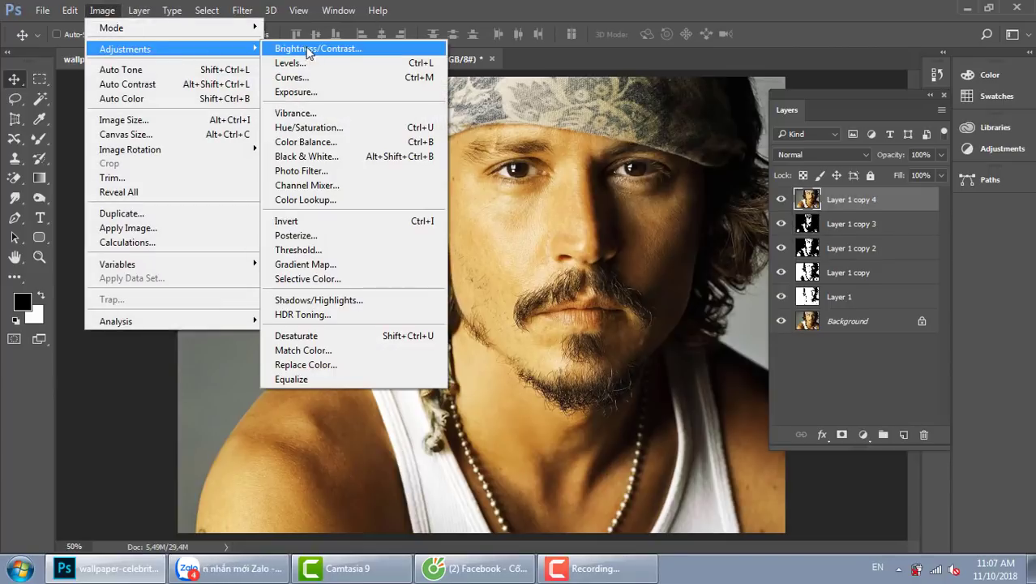
left_click(323, 249)
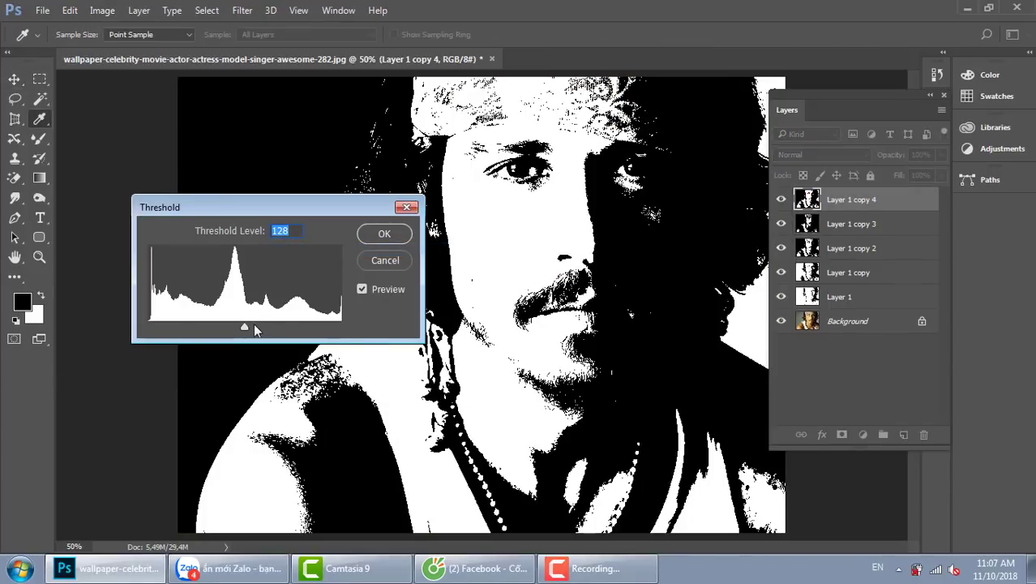
left_click_drag(241, 325, 308, 332)
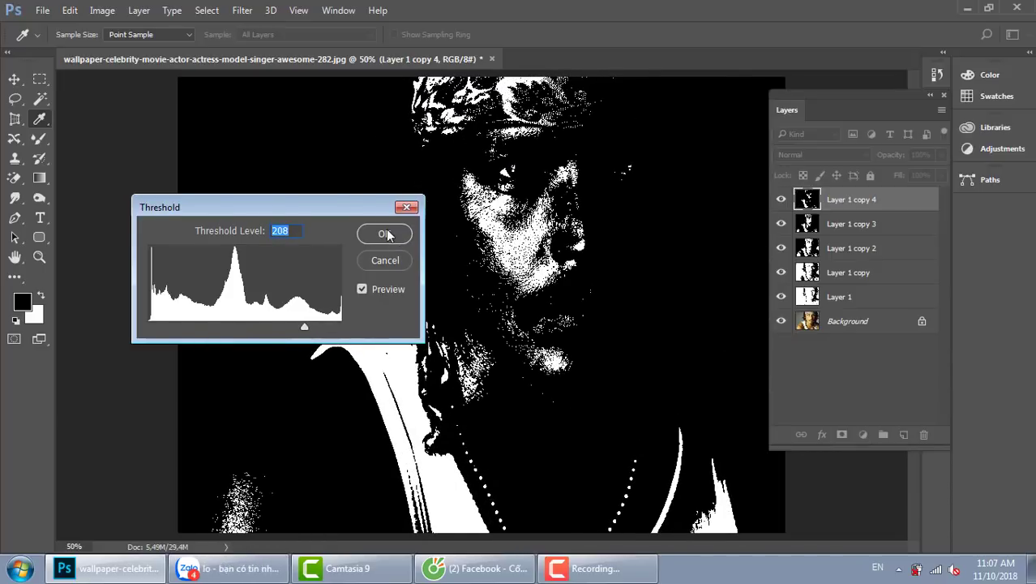
left_click(381, 235)
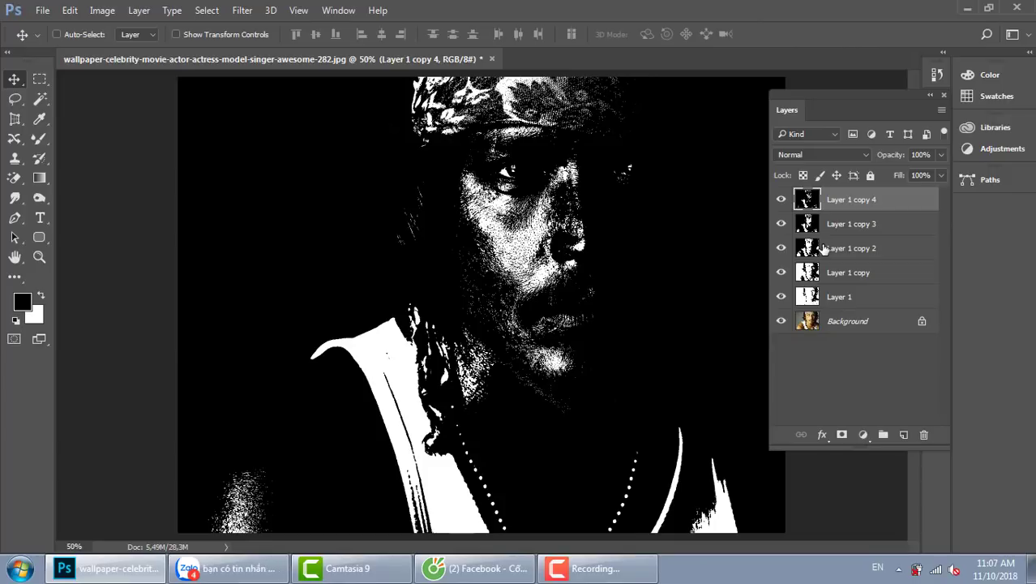
key("5")
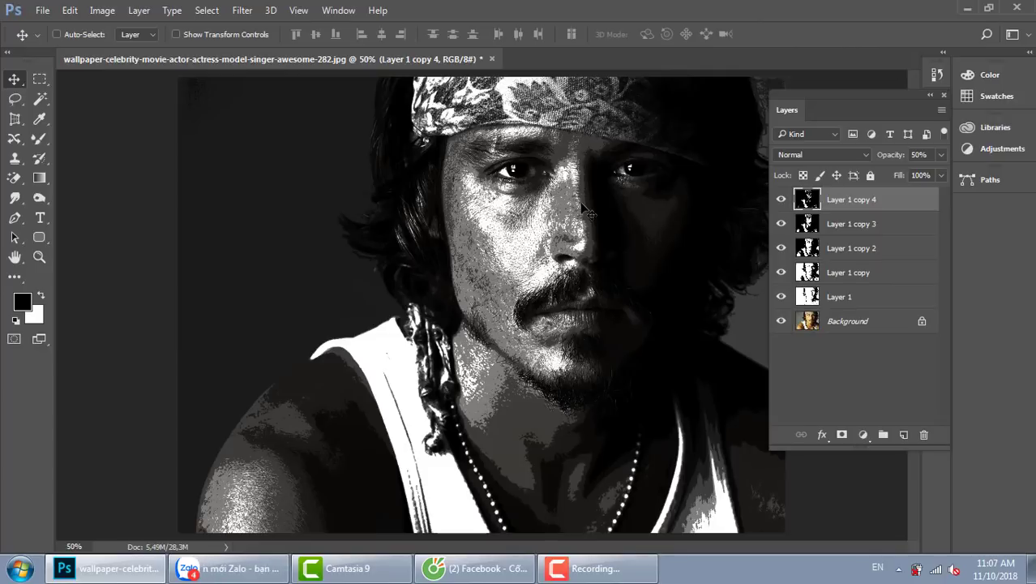
Delete Layer 1 copy 4 and select the four remaining threshold layers above the background
key("Delete")
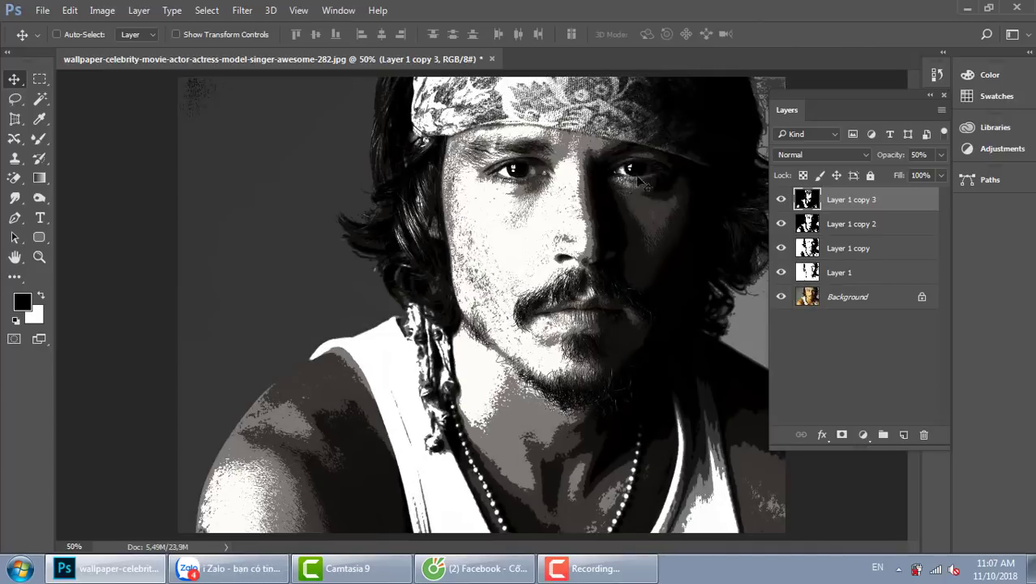
left_click(861, 276, "shift")
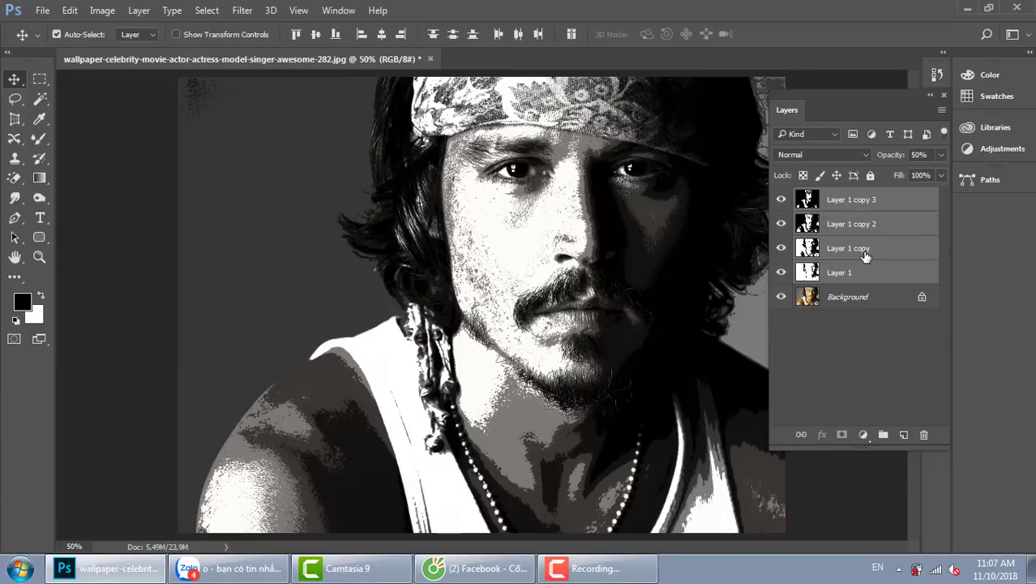
Merge the four selected threshold layers into one and compare it with the original photo by toggling layer visibility
key("ctrl+e")
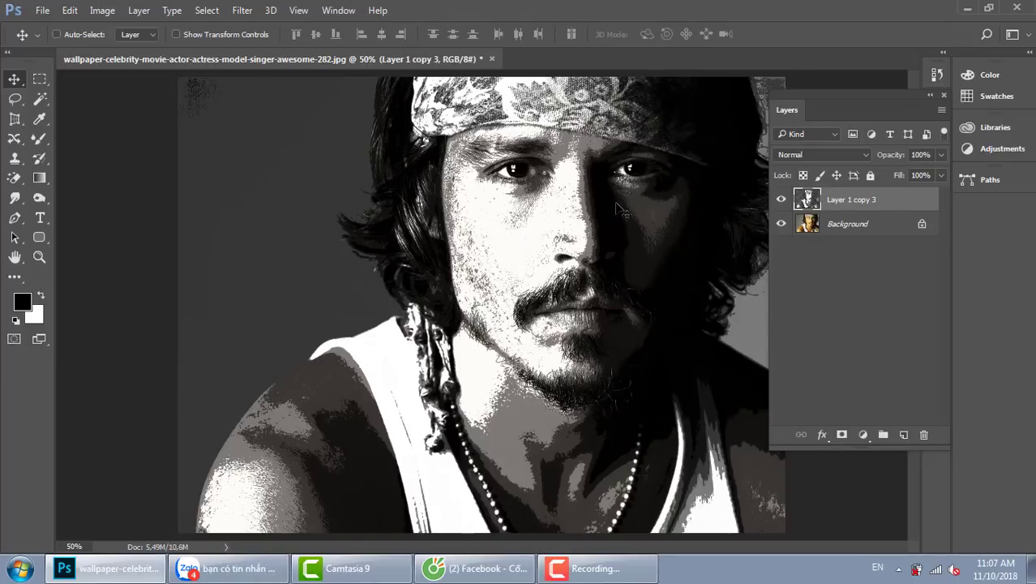
left_click(782, 224)
left_click(782, 224)
left_click(782, 199)
left_click(782, 199)
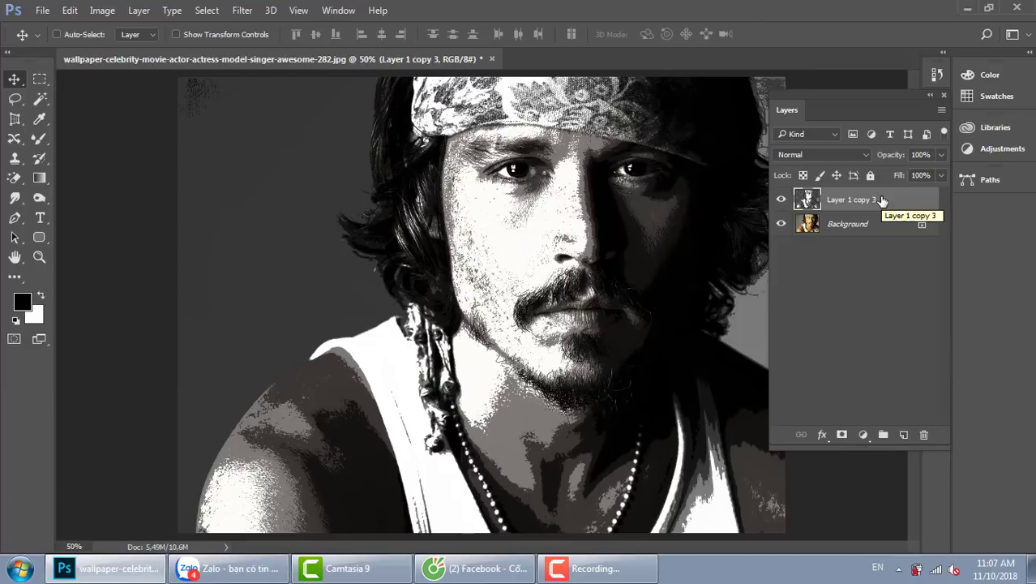
left_click(241, 11)
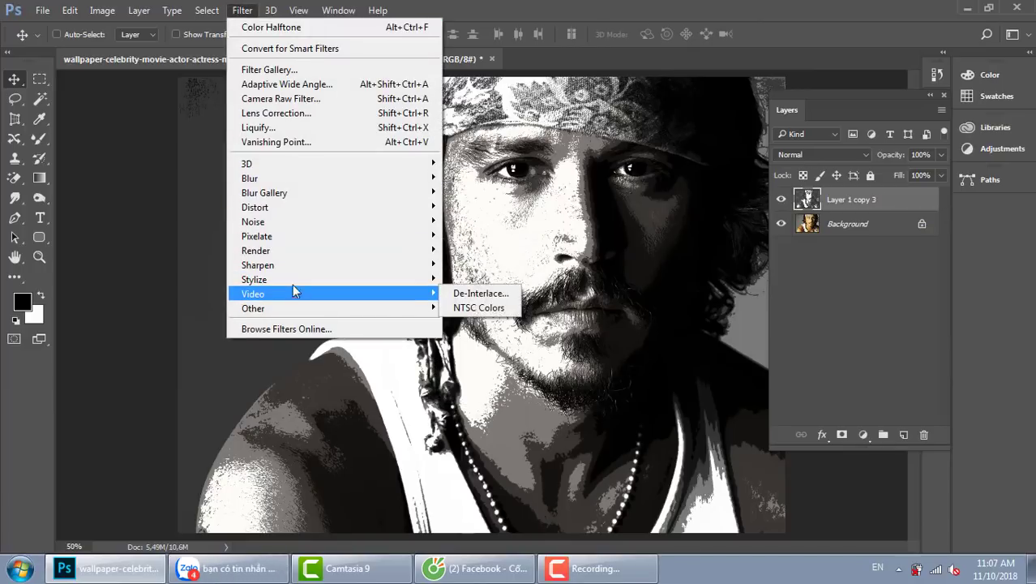
mouse_move(445, 296)
mouse_move(391, 280)
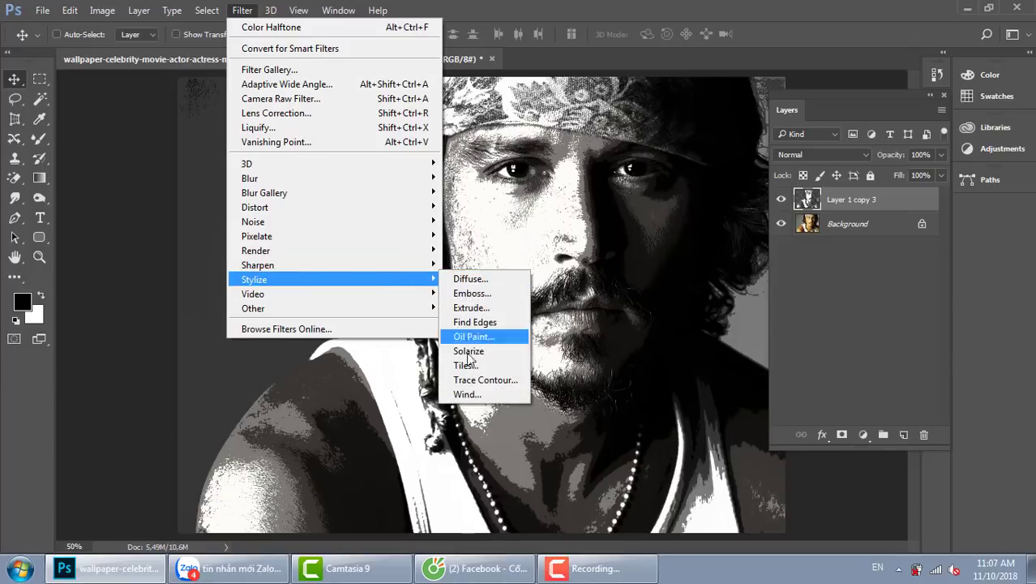
left_click(467, 395)
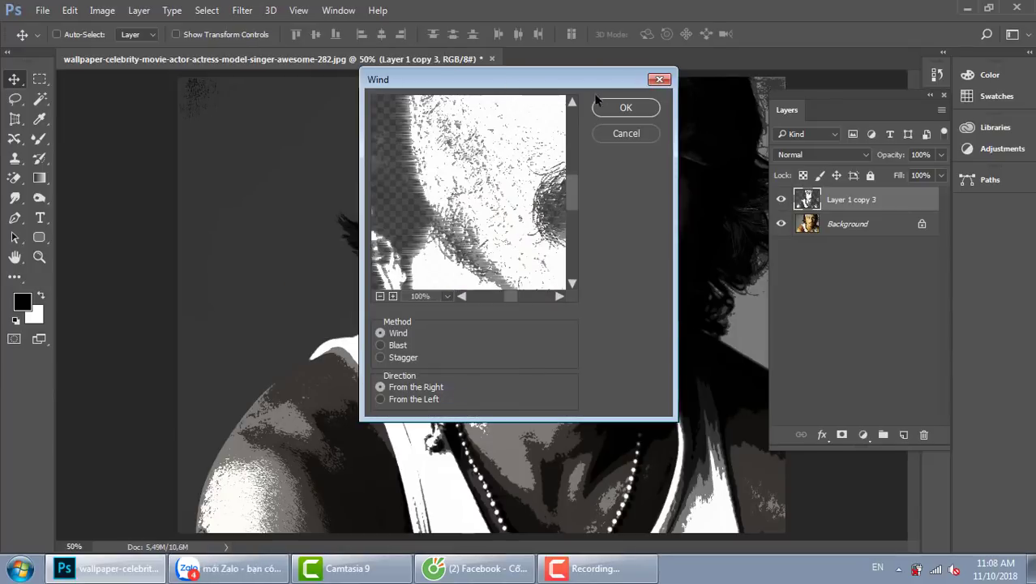
left_click(626, 107)
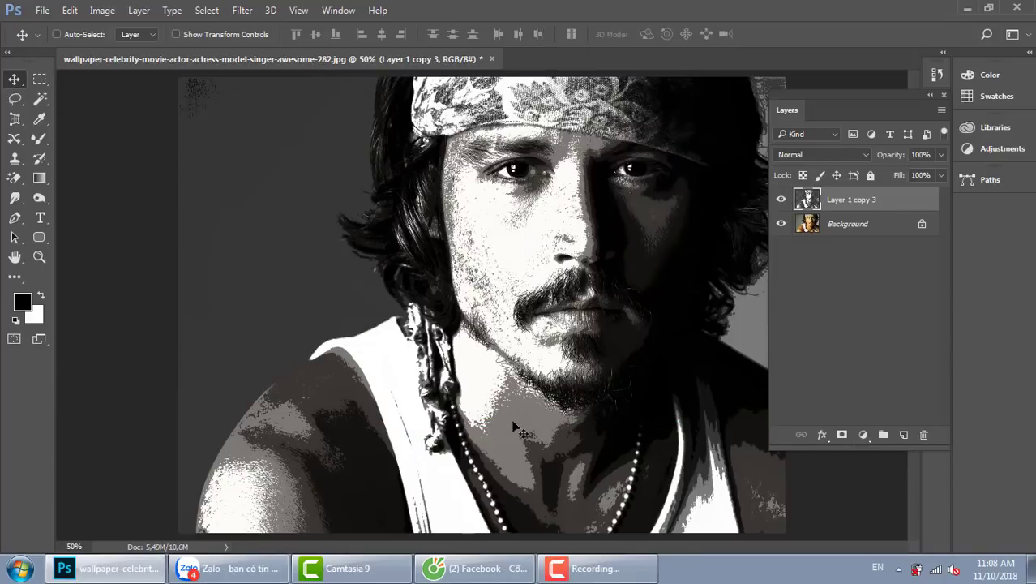
Rotate the merged threshold layer 90° clockwise with Free Transform
key("ctrl+minus")
key("ctrl+minus")
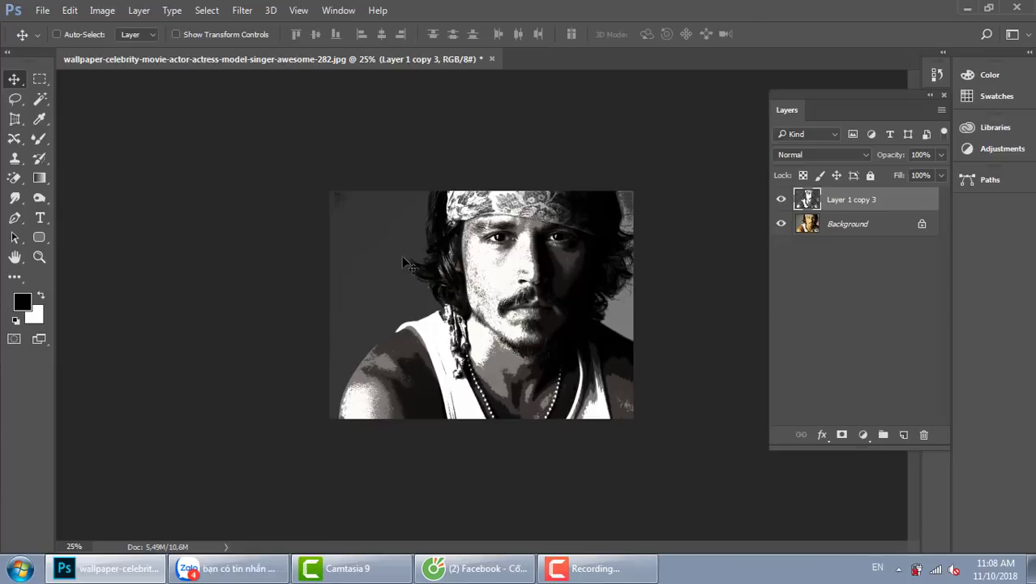
key("ctrl+t")
left_click_drag(640, 177, 532, 378)
key("Return")
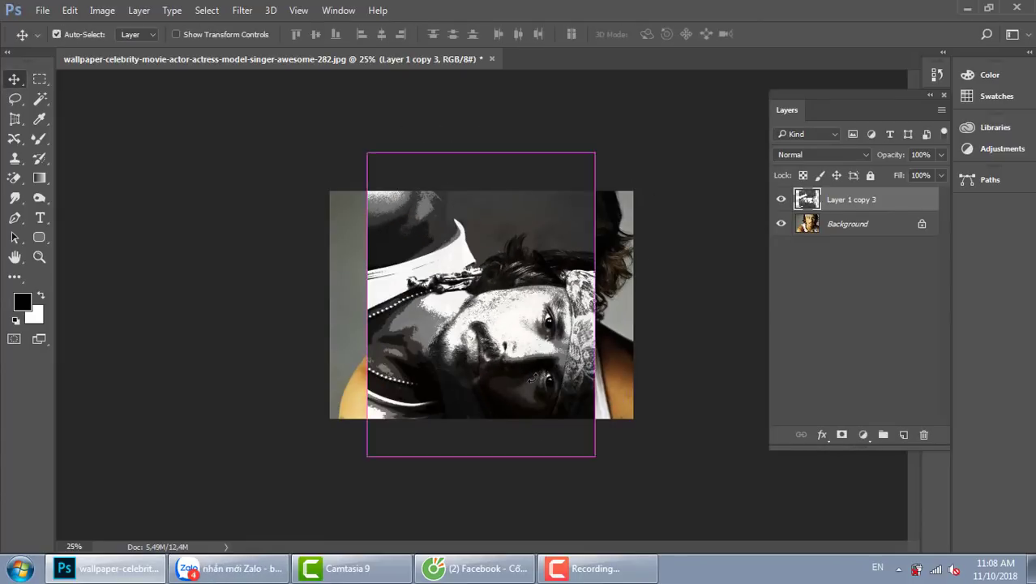
Apply the Wind filter to the rotated layer with the Wind method and the direction From the Right
key("ctrl+plus")
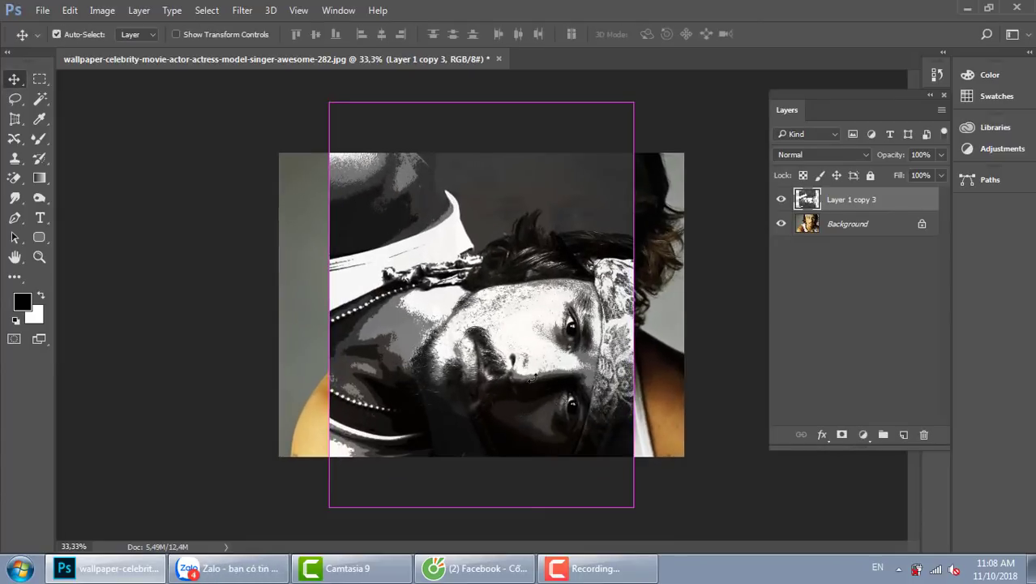
left_click(242, 11)
mouse_move(254, 286)
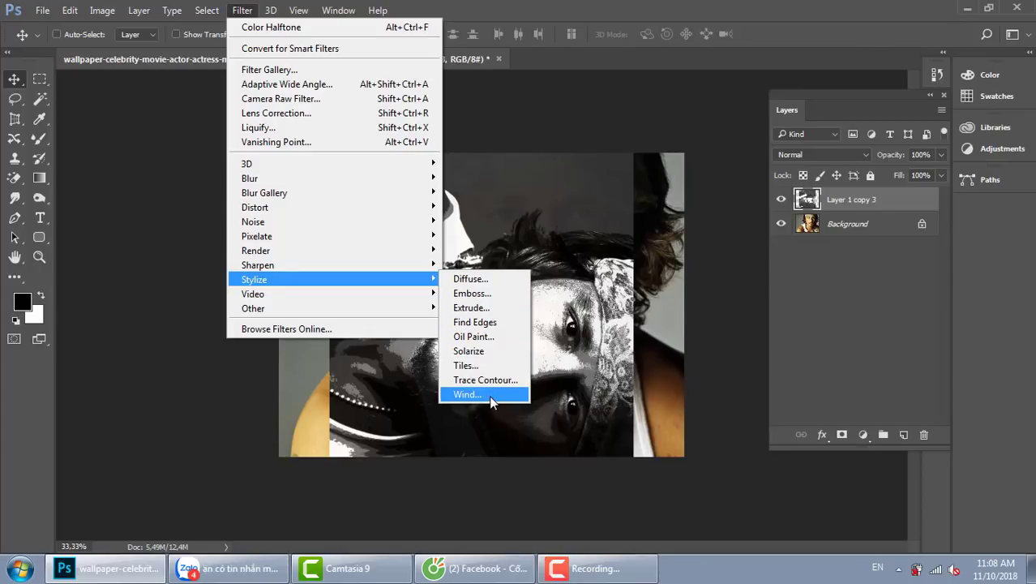
left_click(469, 395)
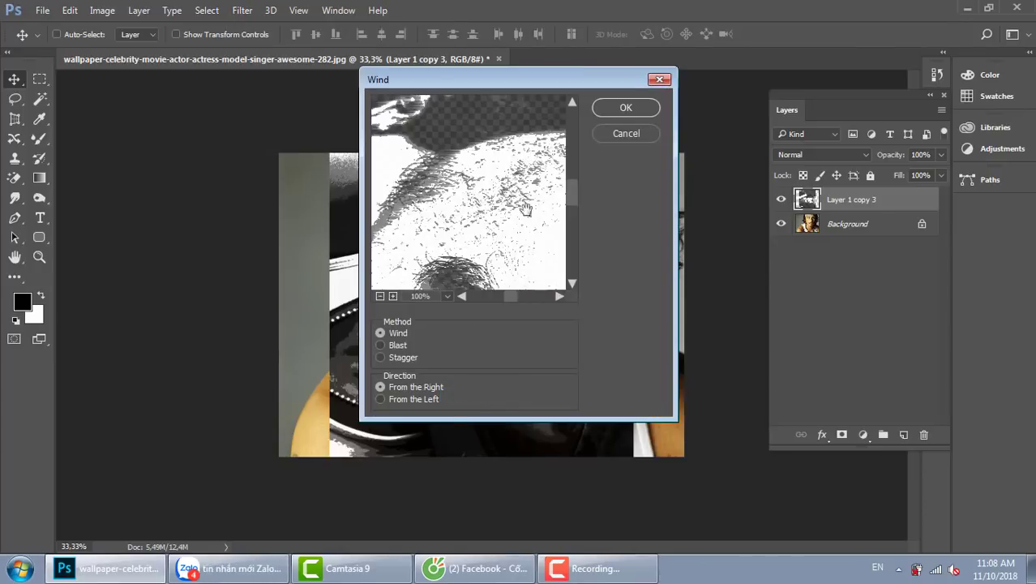
left_click(618, 108)
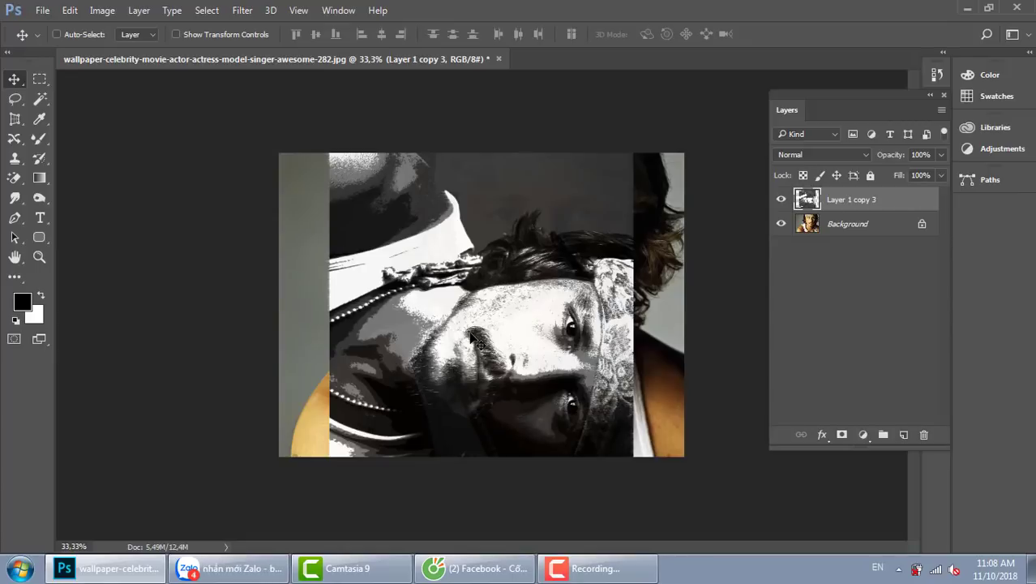
Repeat the Wind filter three more times on the rotated layer to lengthen the streaks
key("ctrl+plus")
key("ctrl+plus")
key("ctrl+plus")
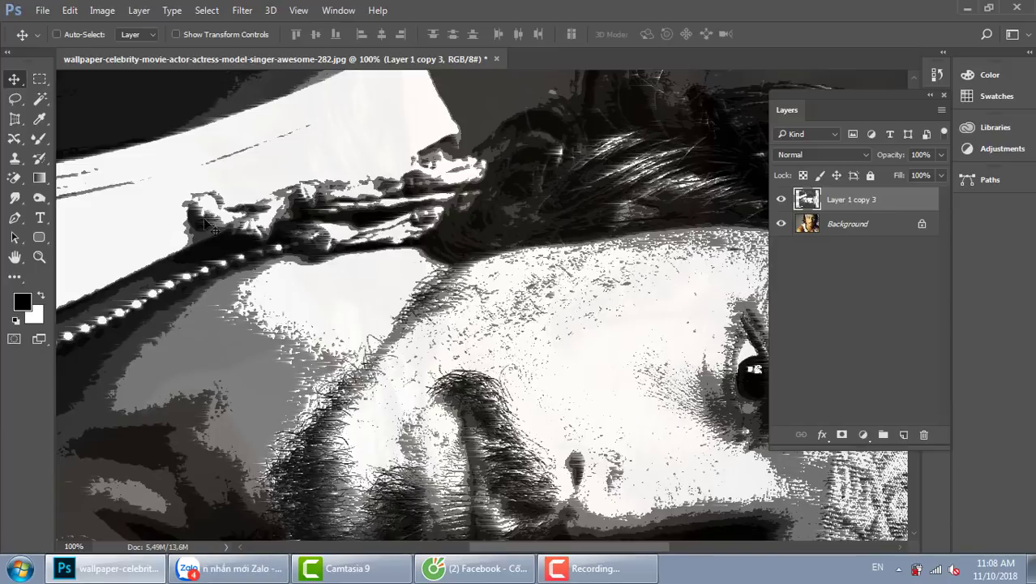
left_click(243, 10)
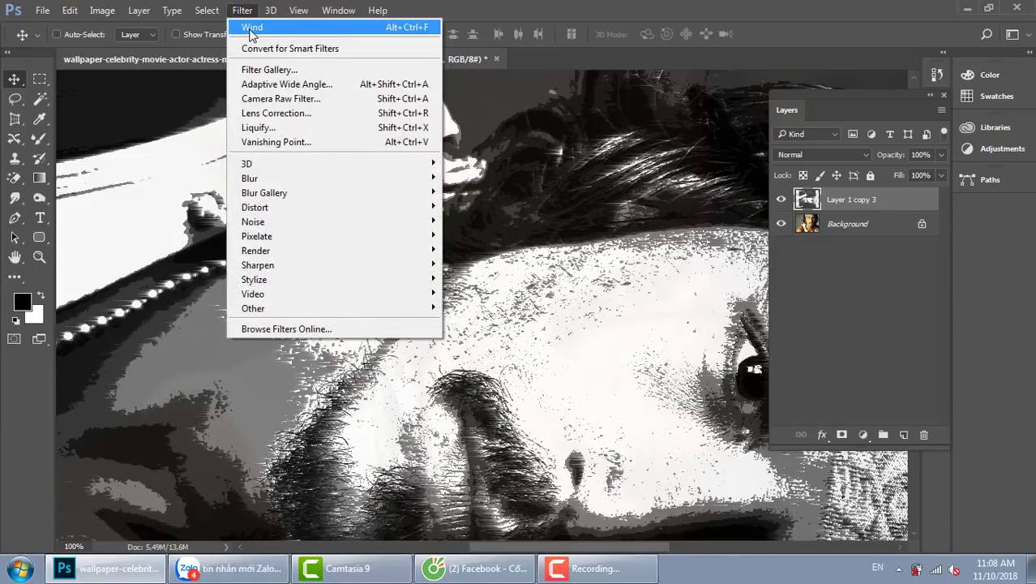
left_click(251, 28)
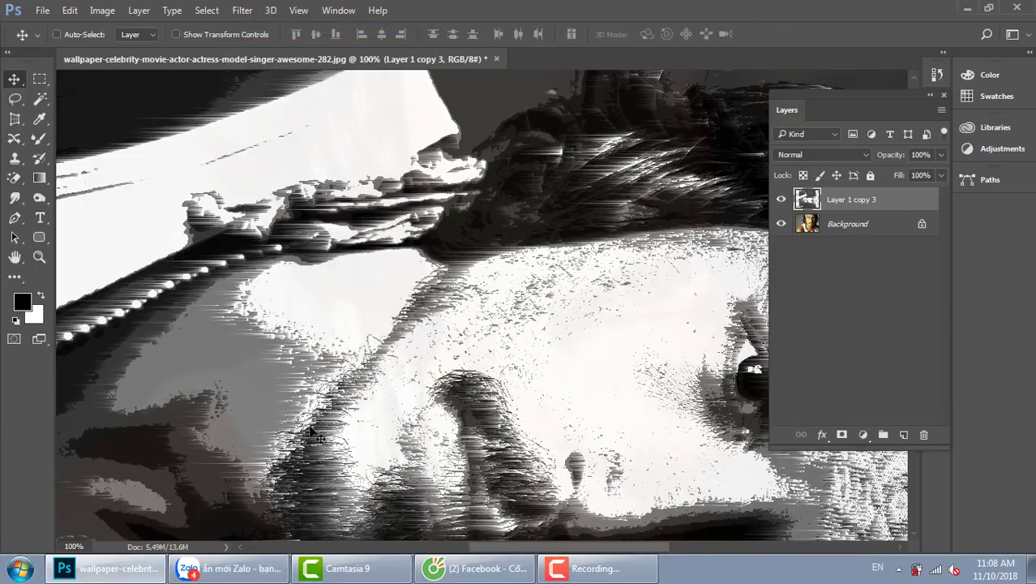
left_click(239, 12)
left_click(259, 27)
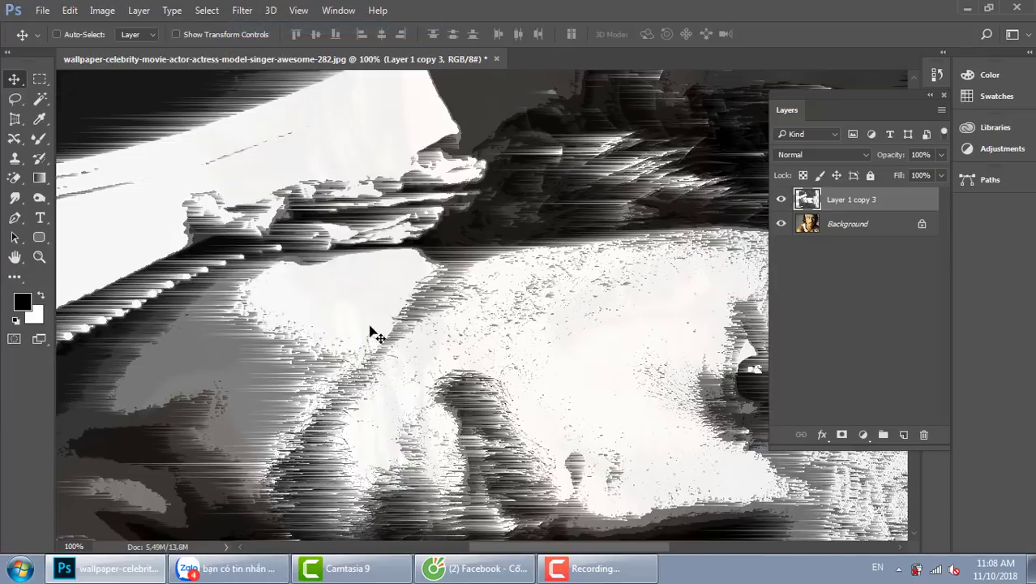
left_click(243, 11)
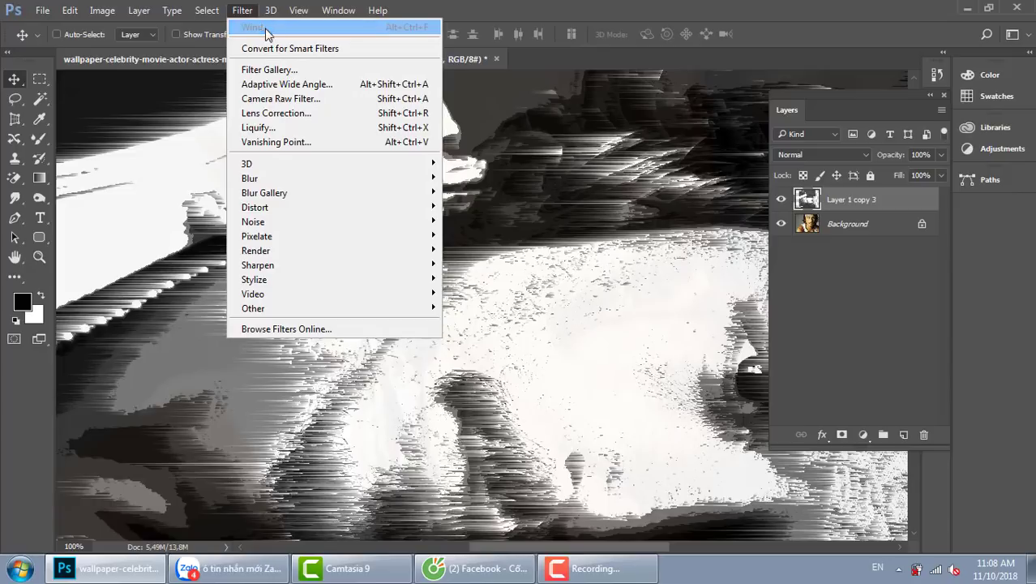
left_click(268, 28)
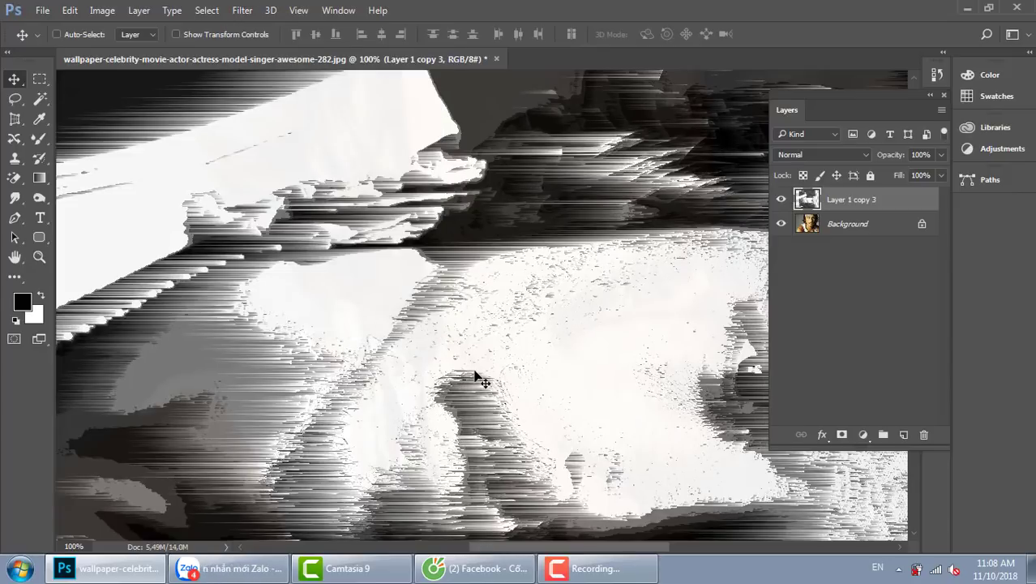
Rotate the streaked layer 90° counter-clockwise back to upright and move it into line with the background portrait
key("ctrl+minus")
key("ctrl+minus")
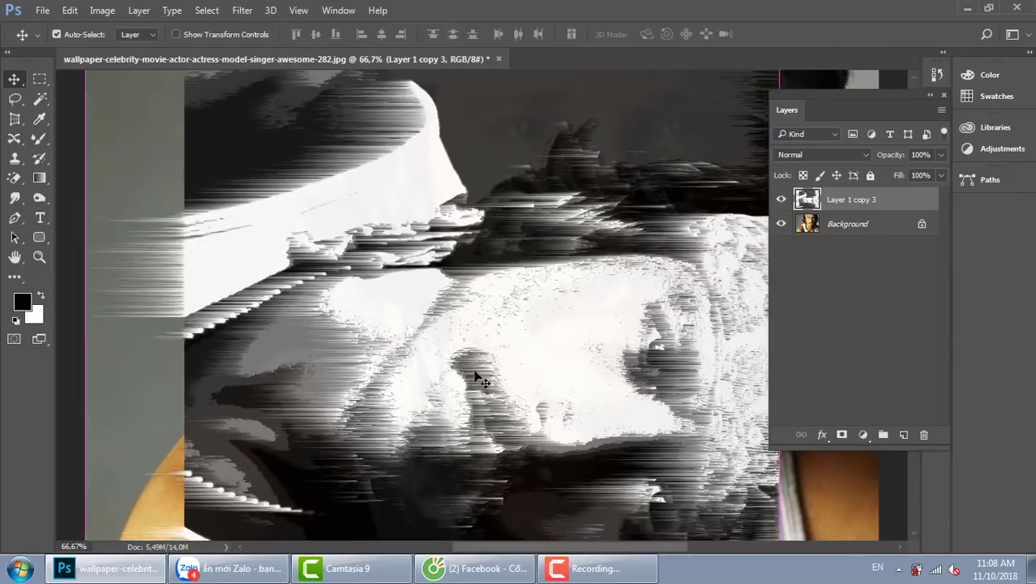
key("ctrl+t")
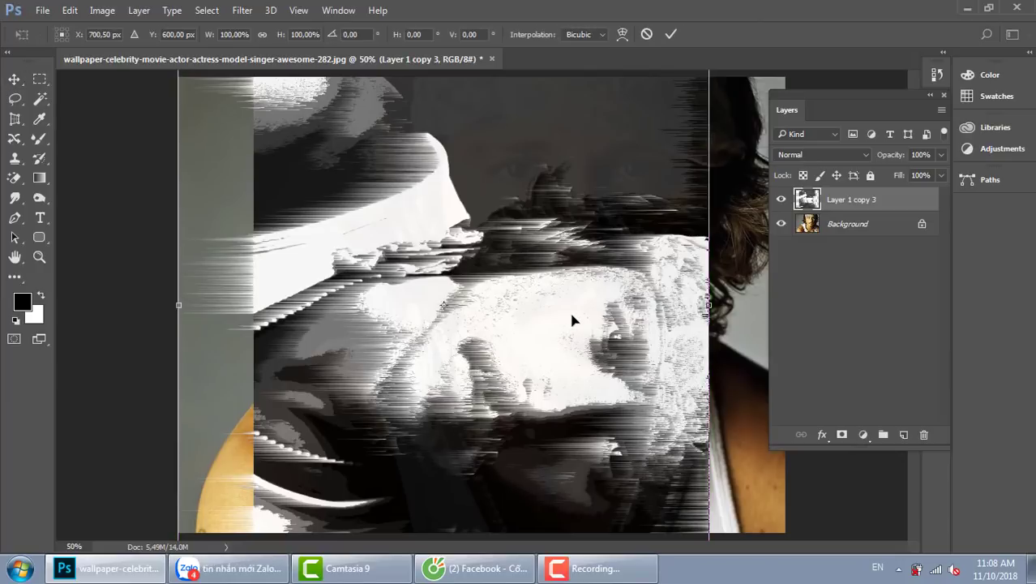
right_click(569, 310)
left_click(656, 266)
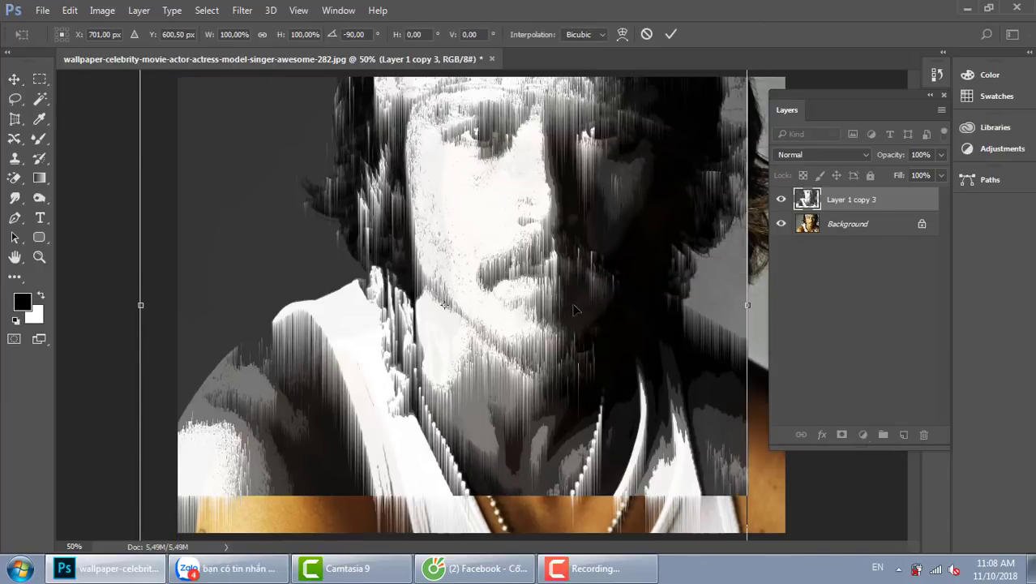
key("Return")
left_click_drag(573, 310, 581, 342)
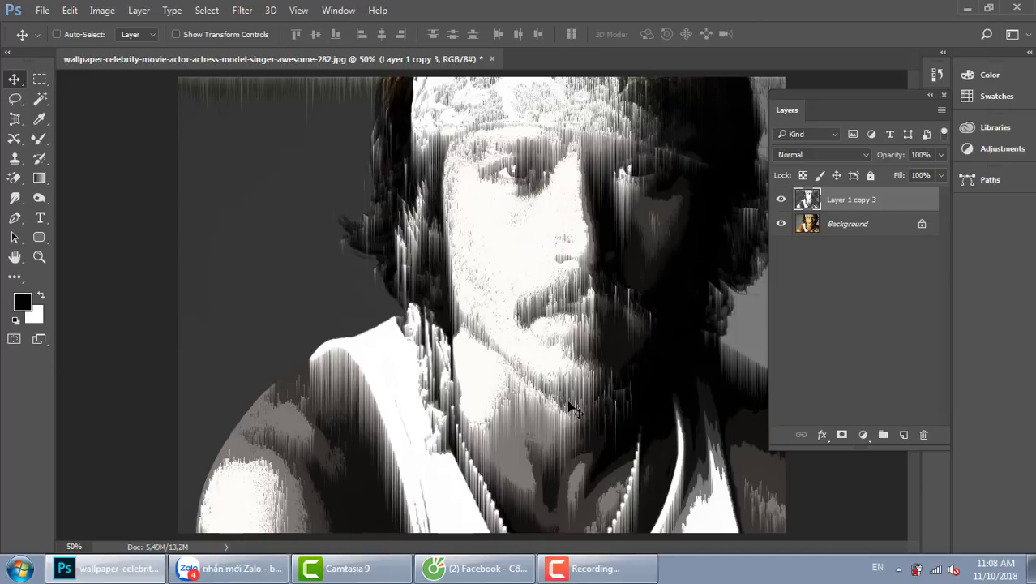
Set the blend mode of Layer 1 copy 3 to Overlay and inspect the streaks around the beard and neck
left_click(831, 155)
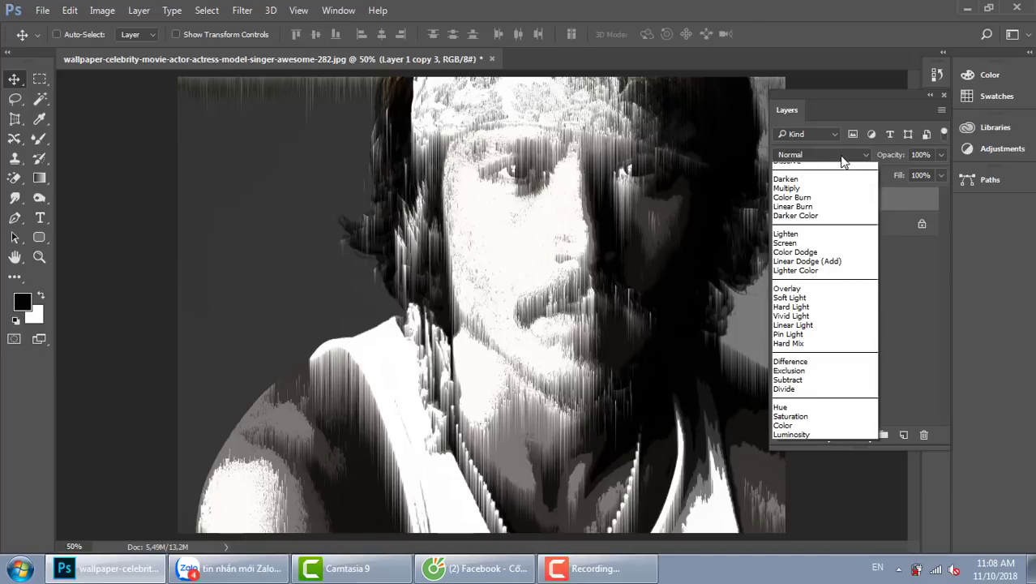
left_click(791, 306)
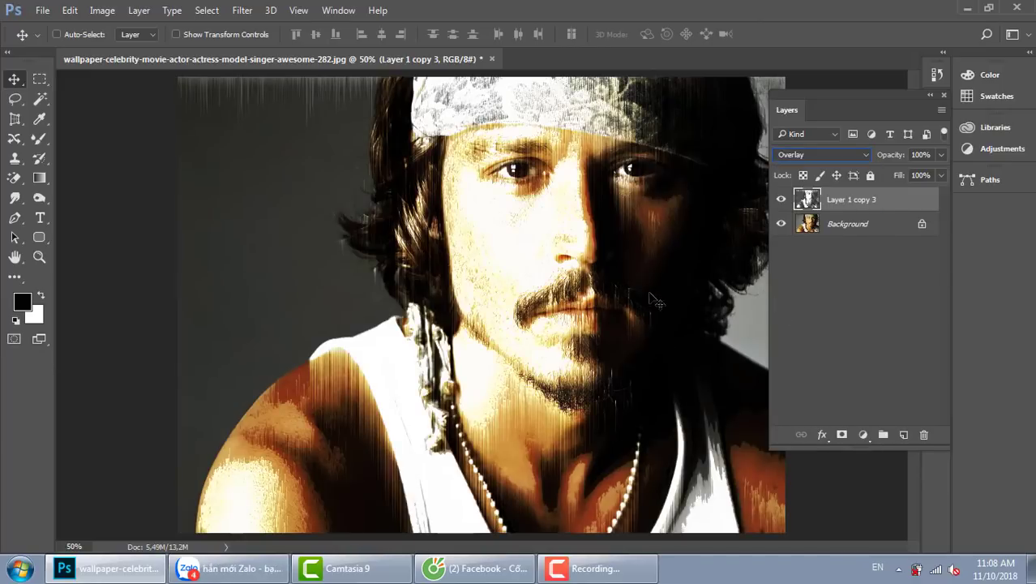
key("ctrl+plus")
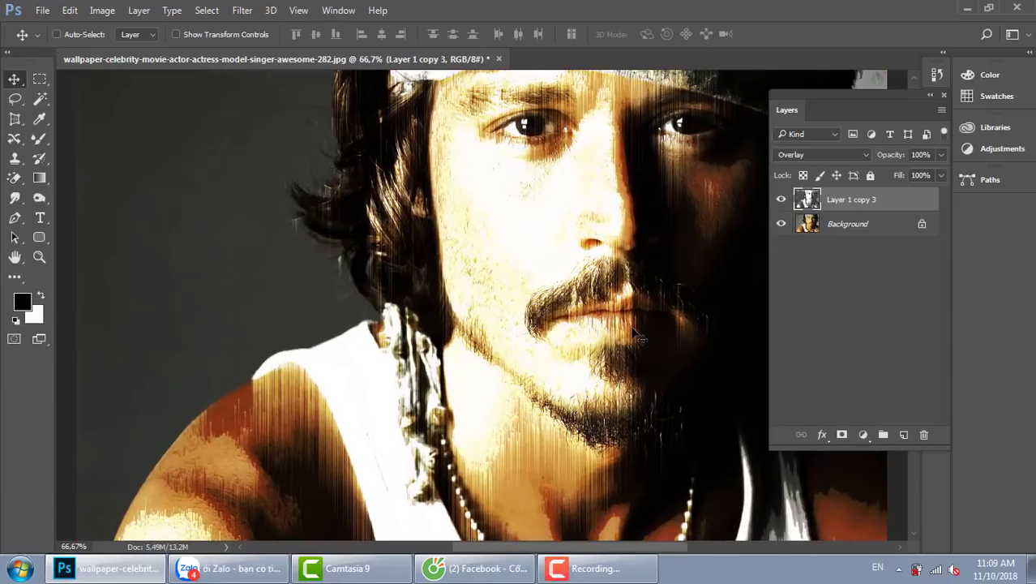
left_click_drag(638, 336, 543, 260)
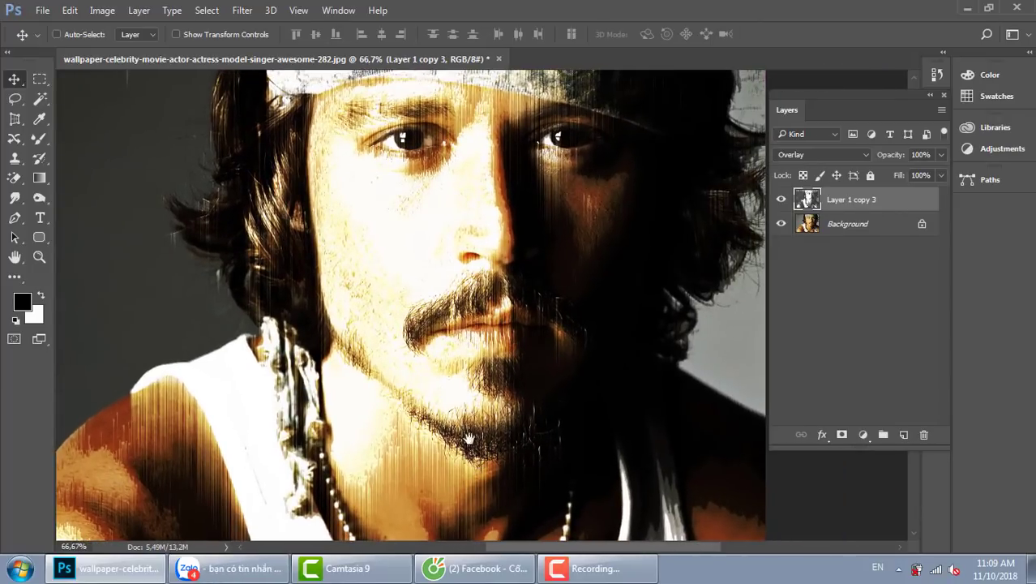
left_click_drag(469, 438, 443, 317)
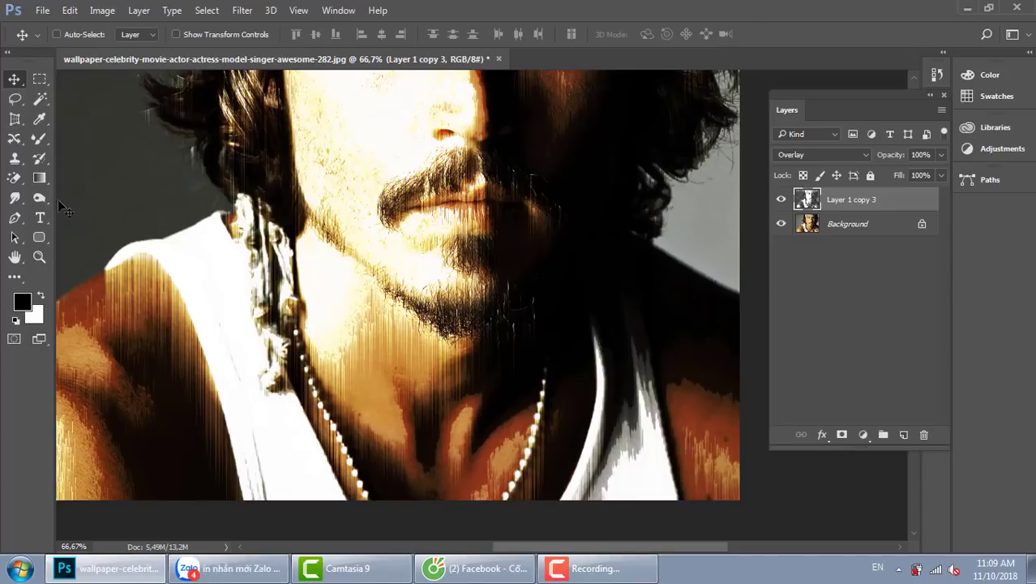
Add a text layer reading "DG" in the dark area beside the chin
left_click(40, 218)
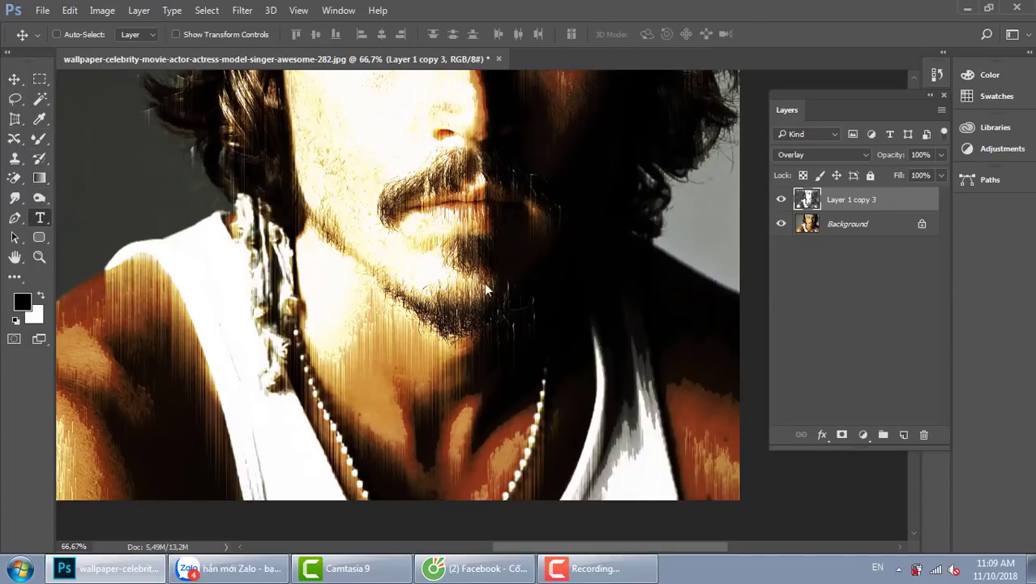
left_click(621, 411)
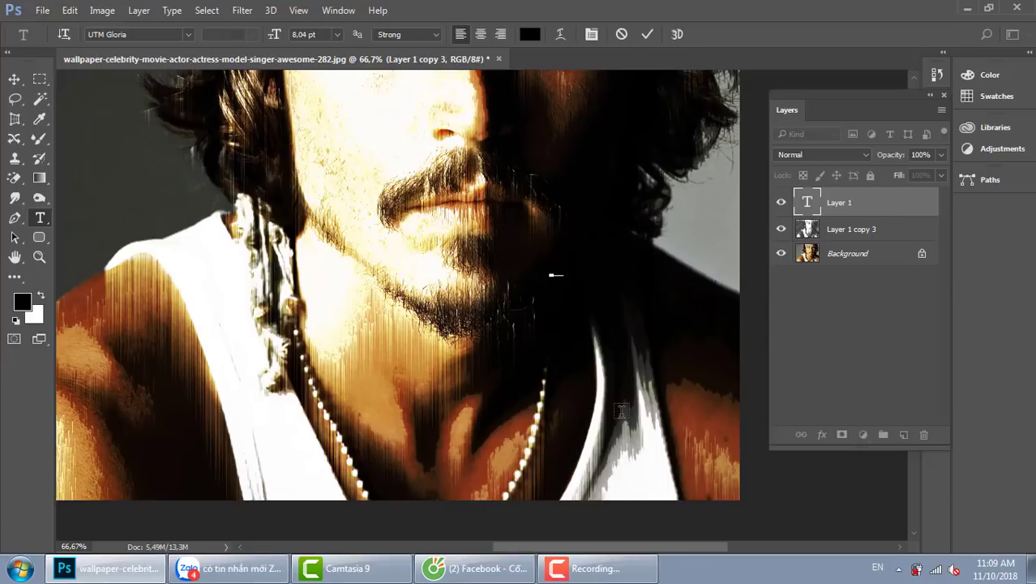
type("DG")
left_click(13, 79)
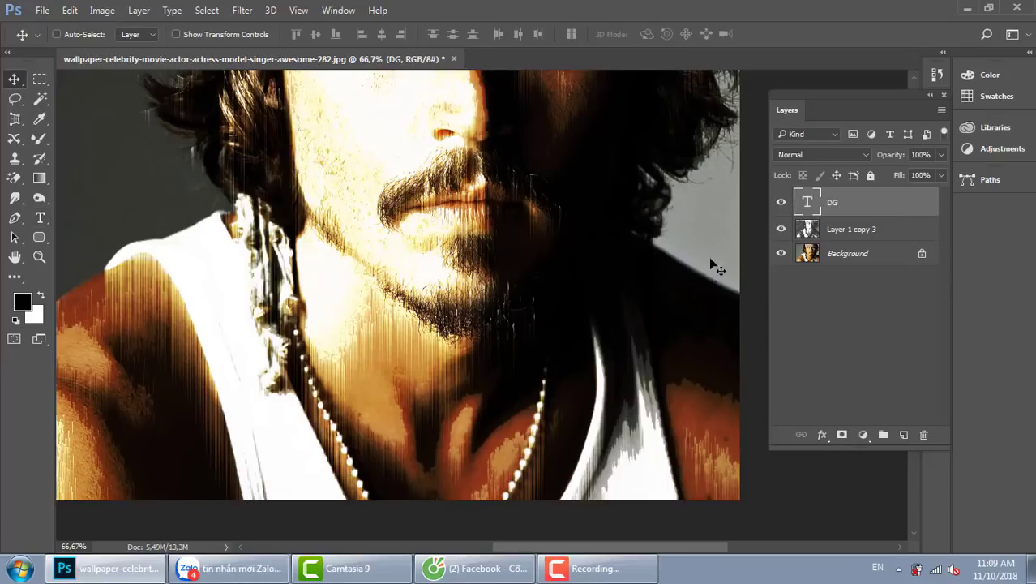
Change the colour of the DG text to orange, ff7e00
key("t")
left_click(530, 35)
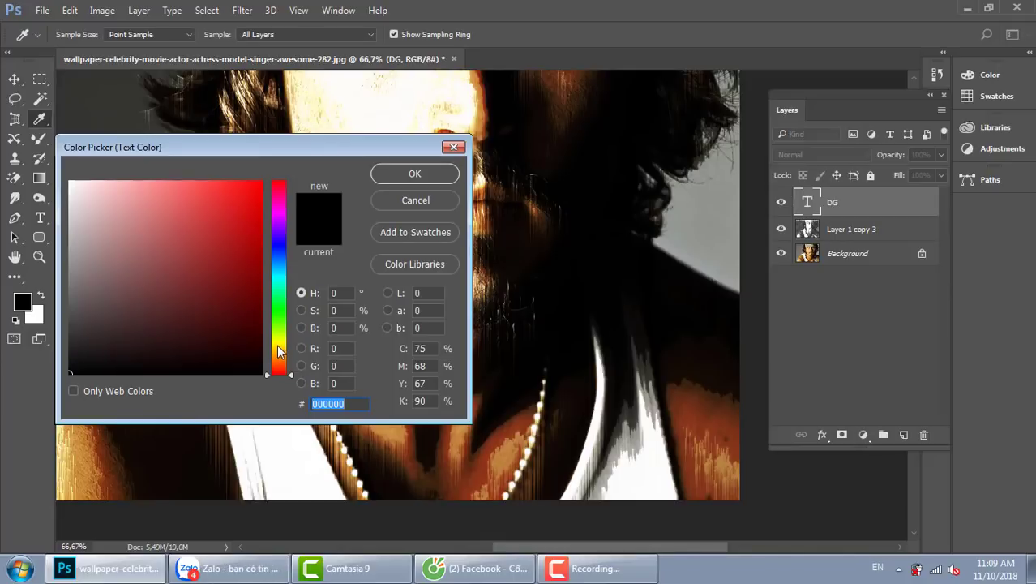
mouse_move(278, 351)
left_mouse_down()
mouse_move(276, 339)
mouse_move(276, 358)
left_mouse_up()
left_click_drag(258, 186, 274, 168)
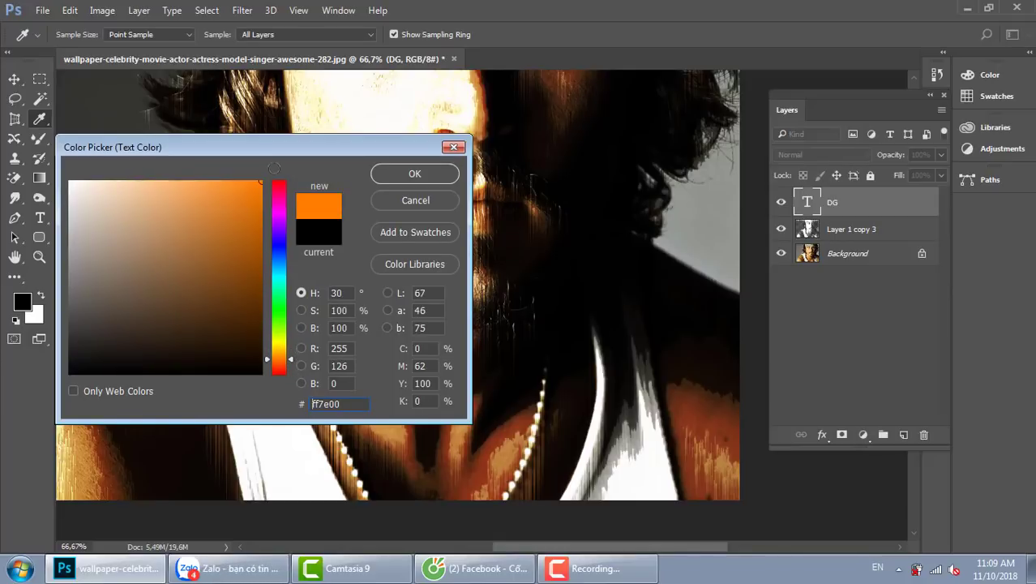
left_click(432, 176)
Enlarge the DG text to about 91 pt and place it over the dark area beside the chin and neck
key("ctrl+t")
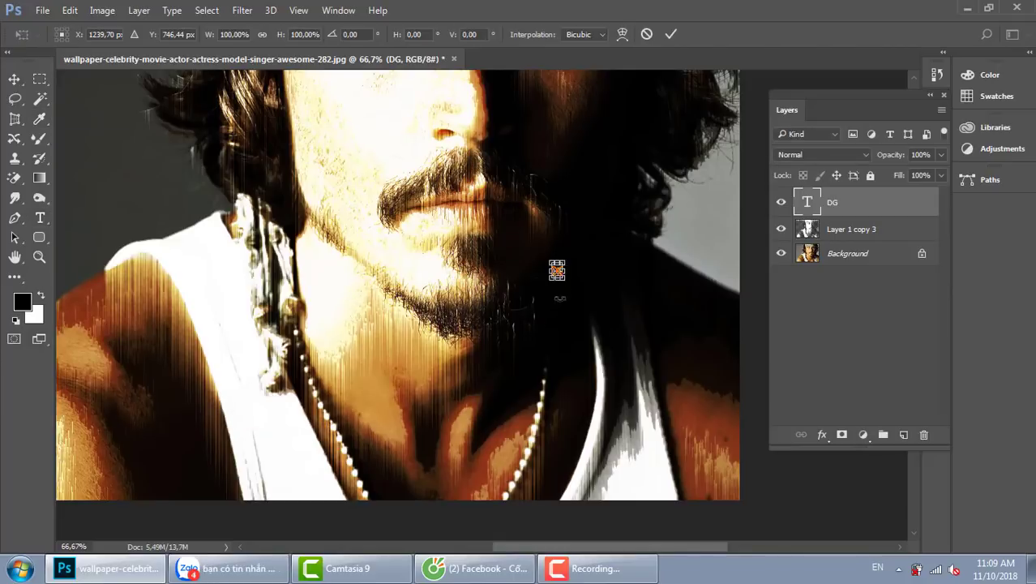
left_click_drag(567, 258, 648, 143)
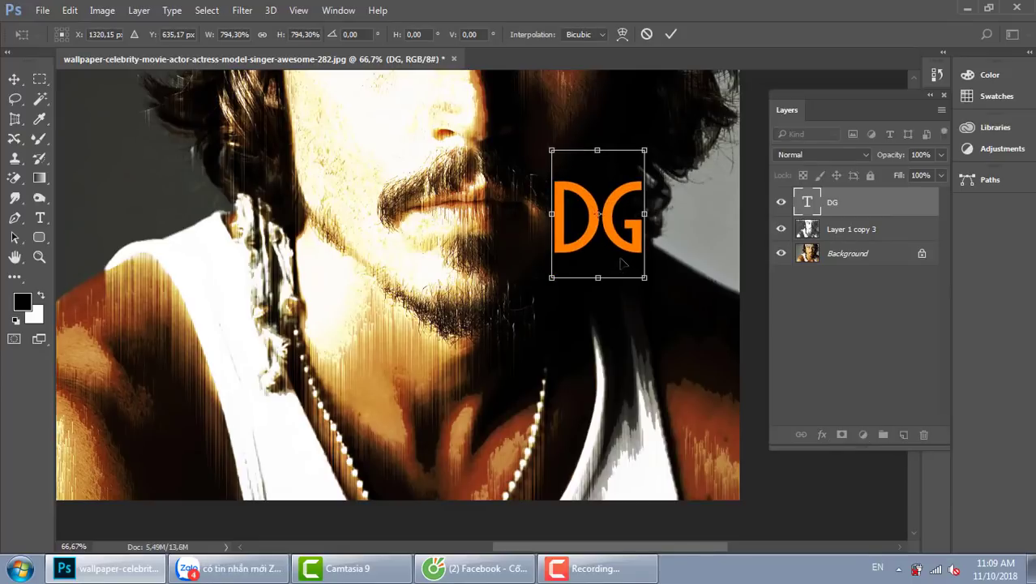
left_click_drag(624, 266, 610, 331)
left_click_drag(638, 208, 655, 179)
key("Return")
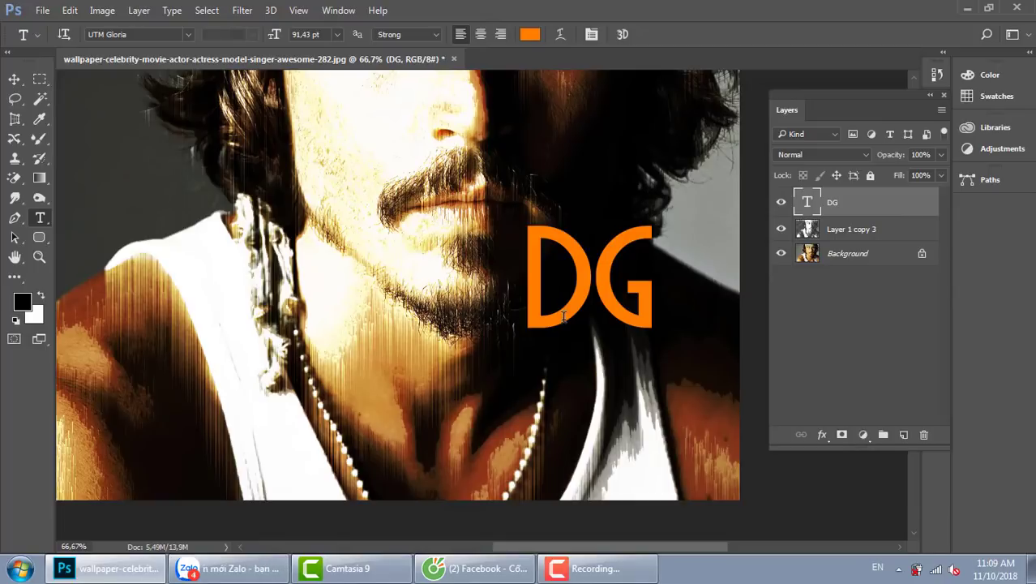
Duplicate the orange DG text above the original and change the copy's colour to white
key("v")
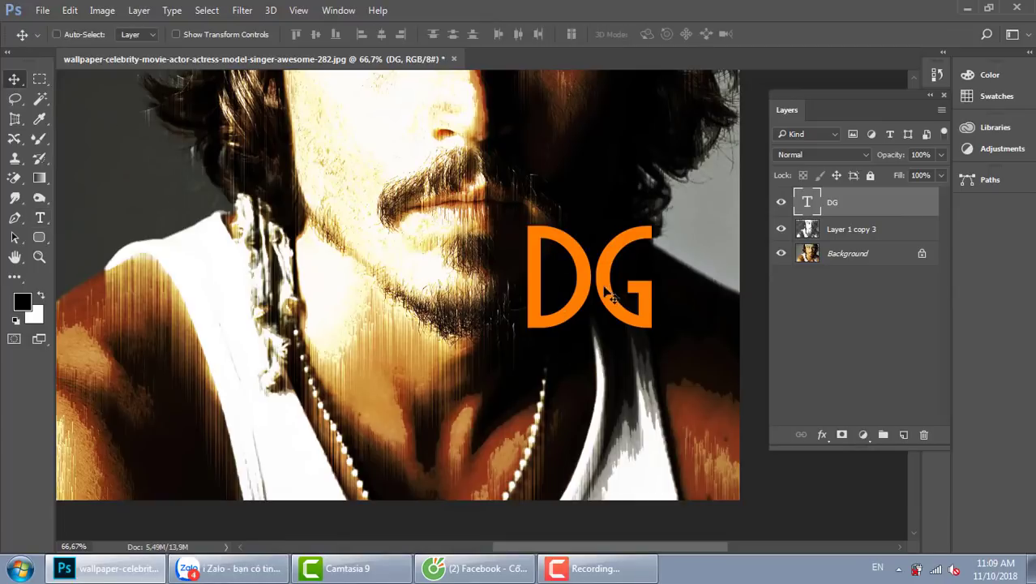
left_click_drag(584, 292, 604, 213)
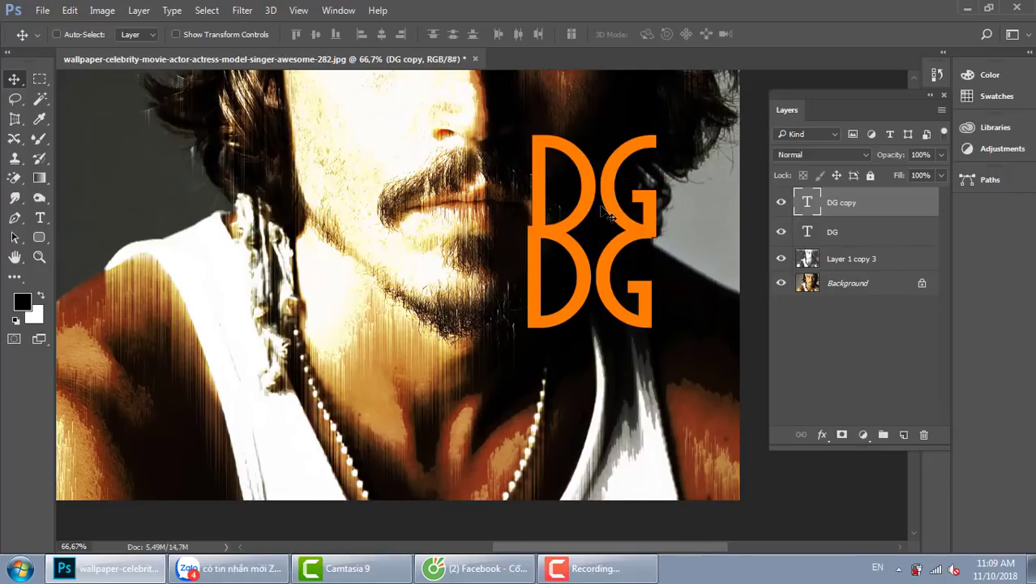
key("t")
left_click(531, 35)
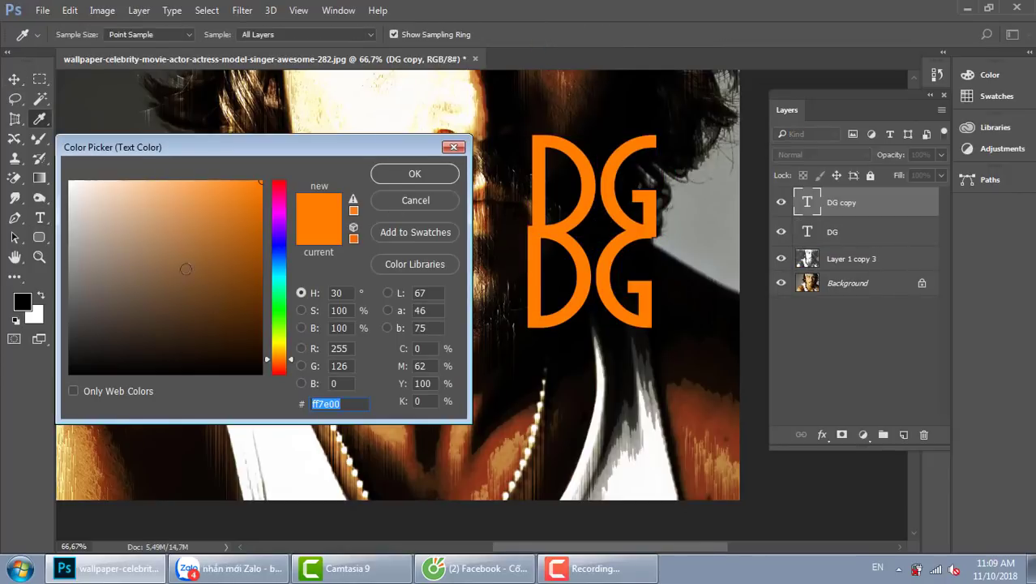
left_click(70, 182)
left_click(413, 175)
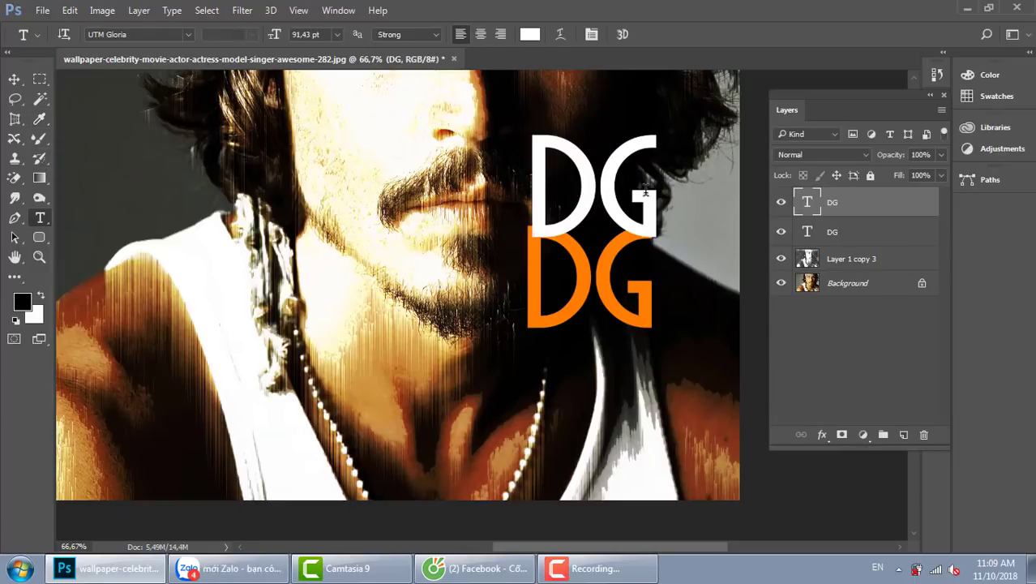
Rasterize the white DG text and line it up just above the orange DG
left_click(14, 79)
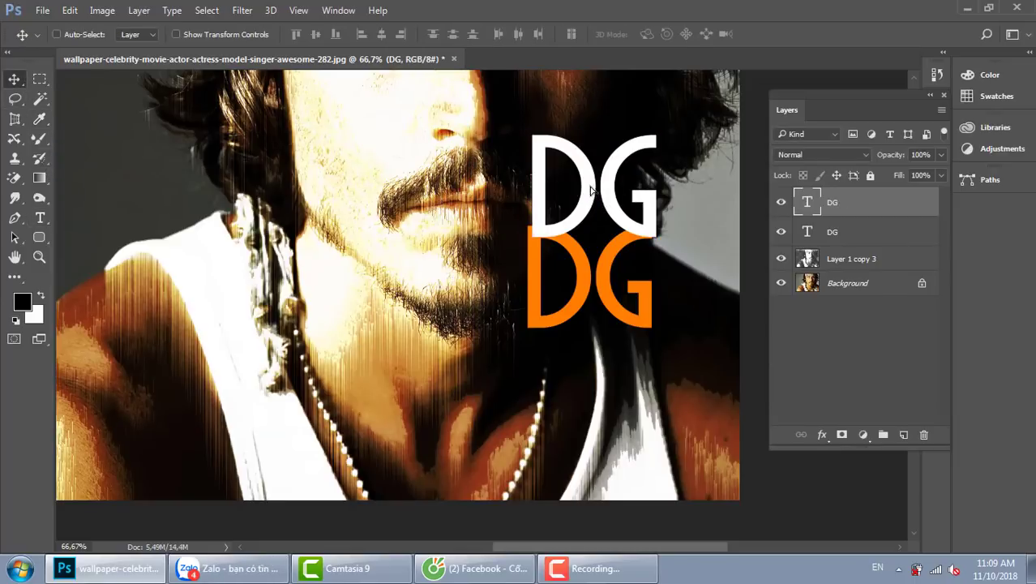
left_click_drag(598, 202, 591, 185)
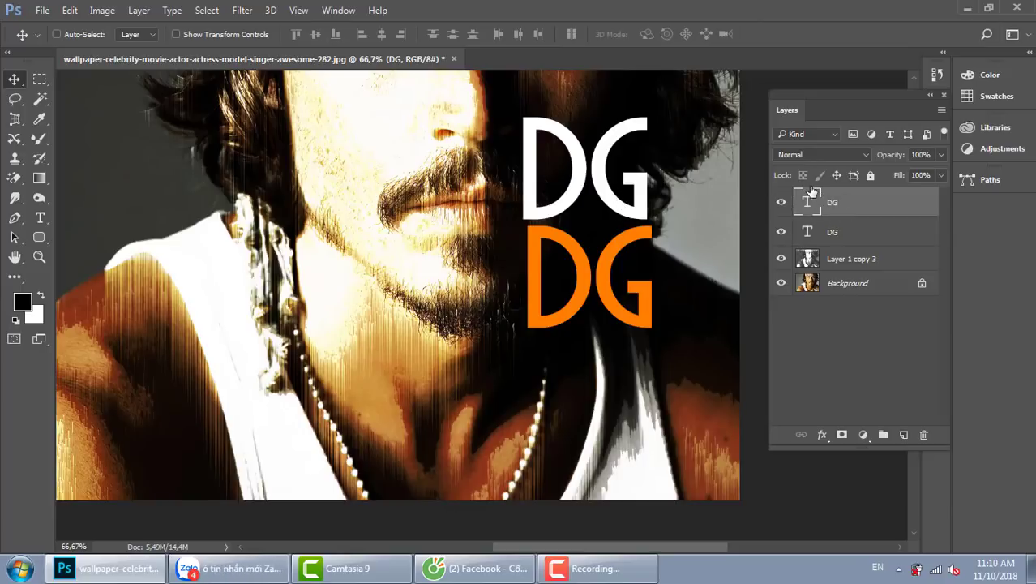
right_click(858, 207)
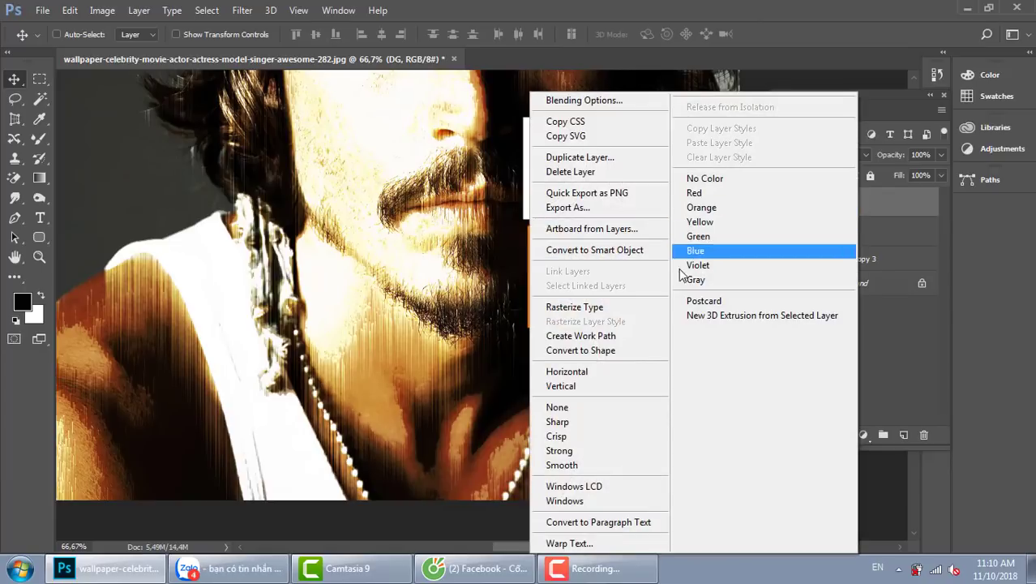
left_click(629, 304)
left_click_drag(626, 196, 627, 192)
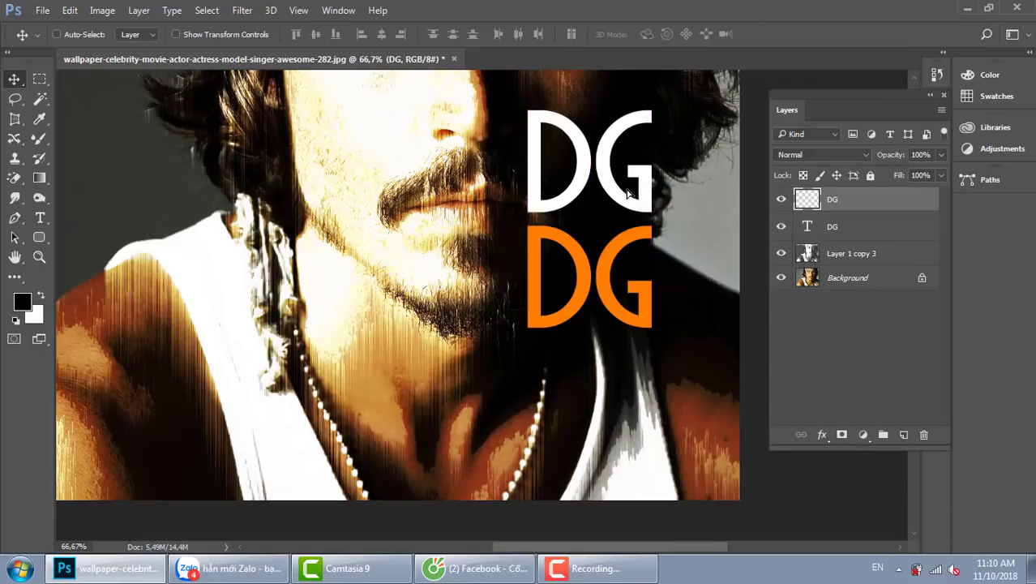
Apply the Wind filter with the Wind method from the right to the white DG layer, and repeat it twice
left_click(243, 11)
mouse_move(276, 281)
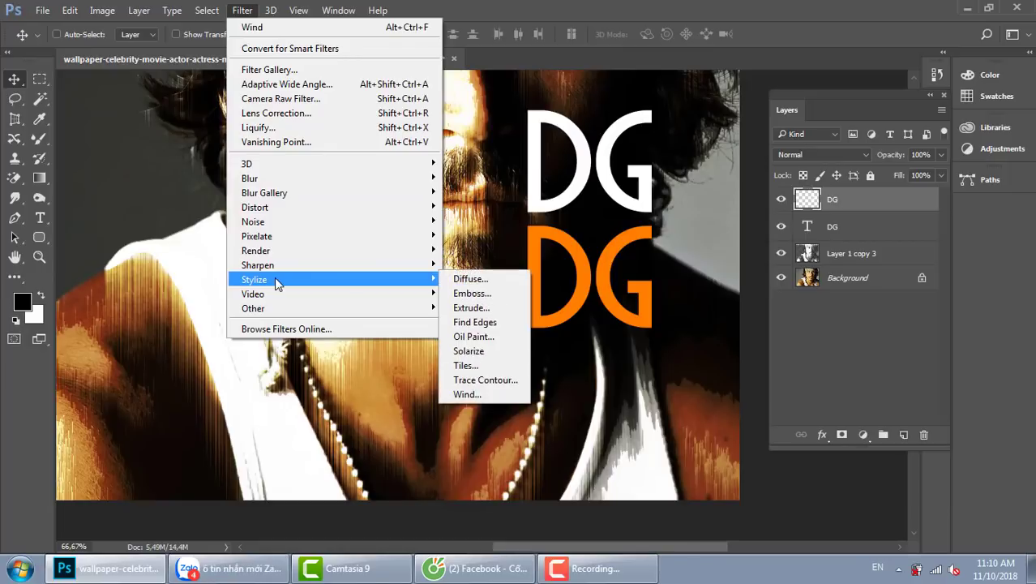
left_click(467, 394)
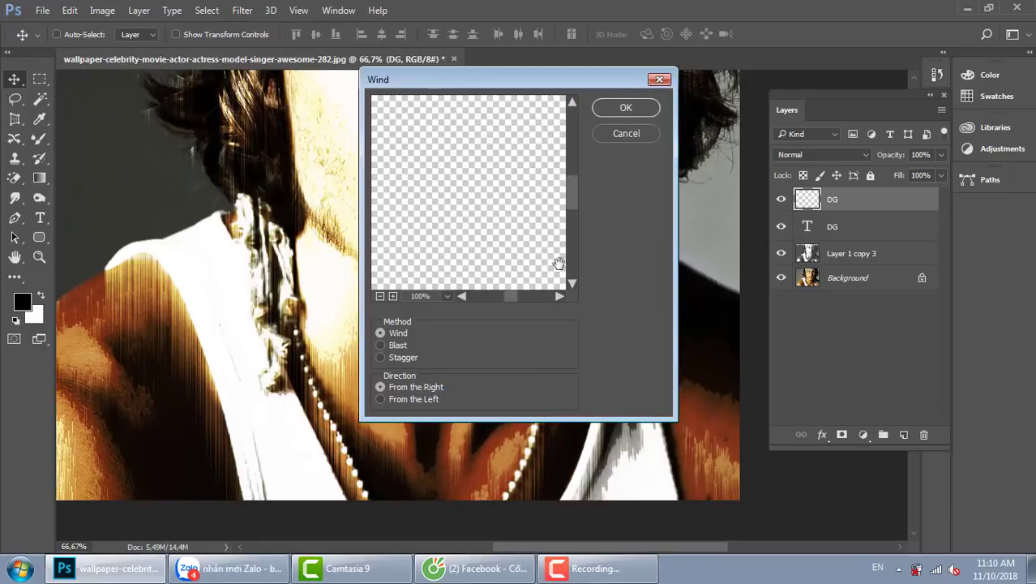
left_click(640, 107)
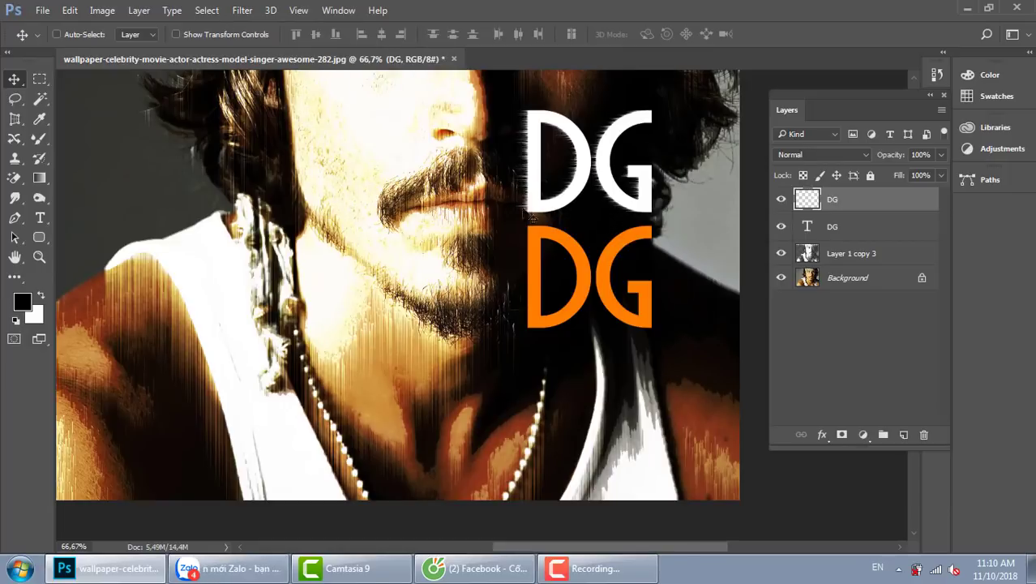
left_click(243, 10)
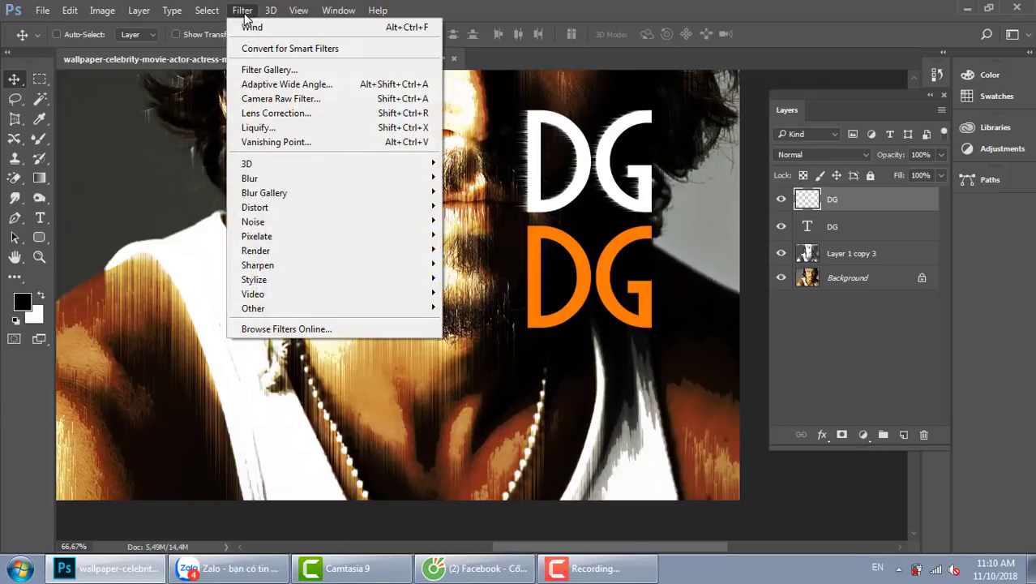
left_click(255, 29)
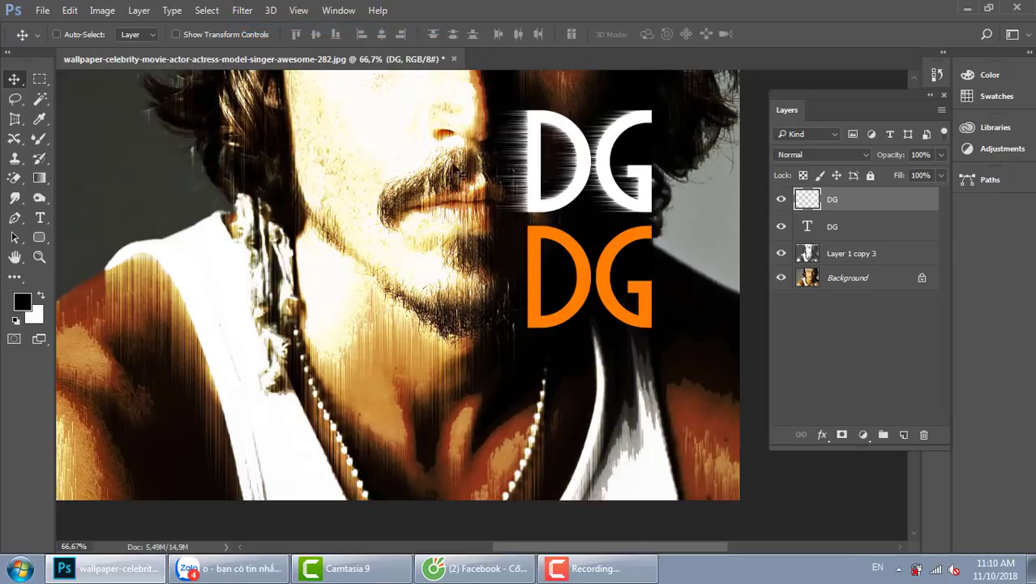
left_click(243, 10)
left_click(255, 30)
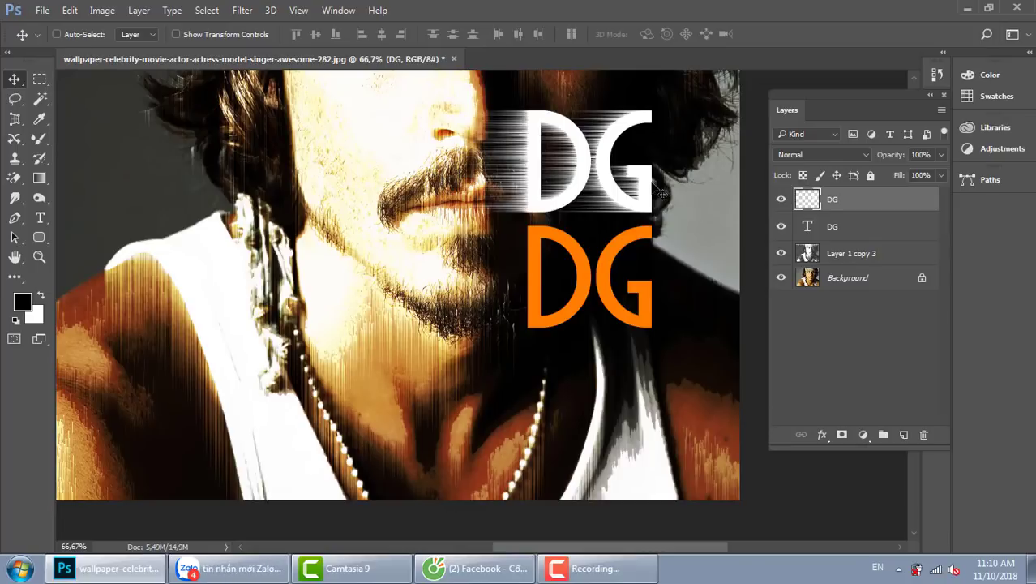
key("ctrl+f")
Rotate the white DG layer 90° clockwise so its streaks run vertically
key("ctrl+t")
right_click(612, 150)
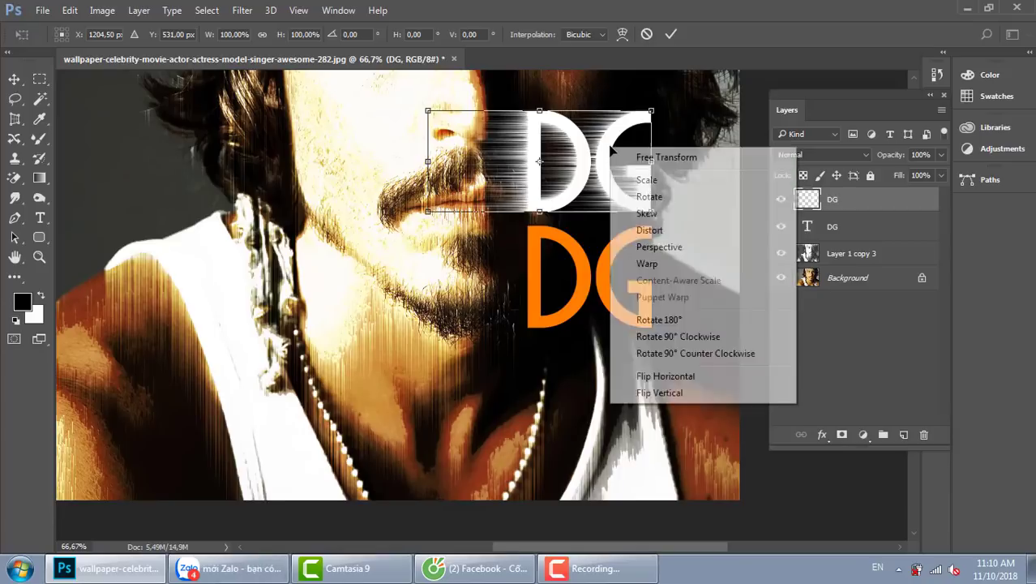
left_click(677, 336)
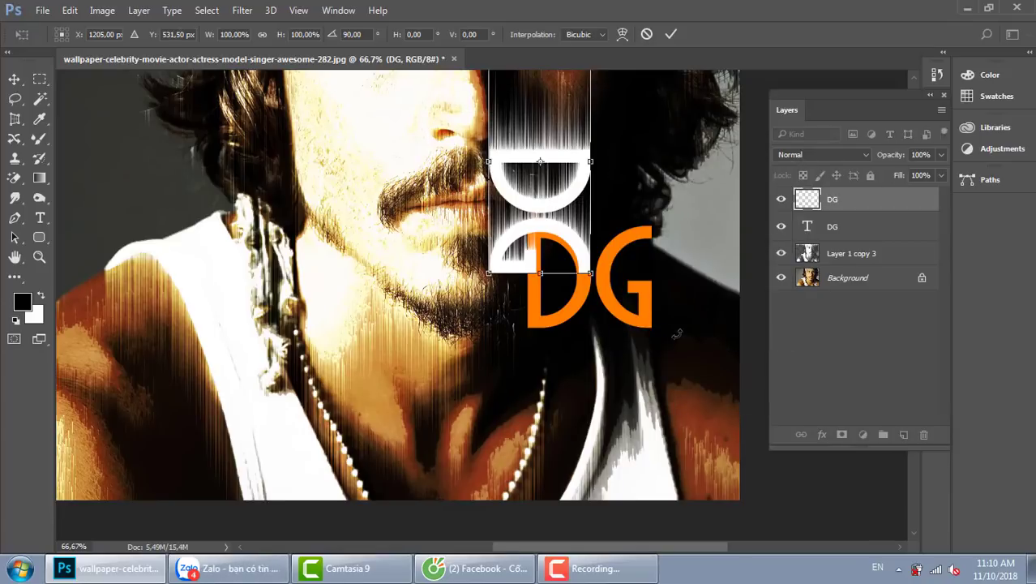
key("Return")
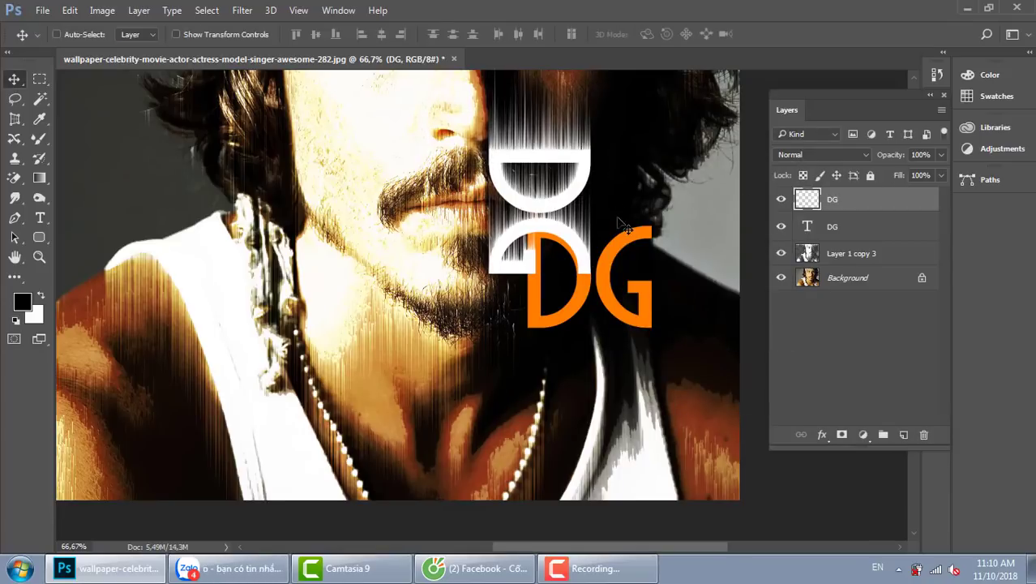
Apply the last Wind filter three times to the rotated white DG layer for streaks on a second side
left_click(244, 11)
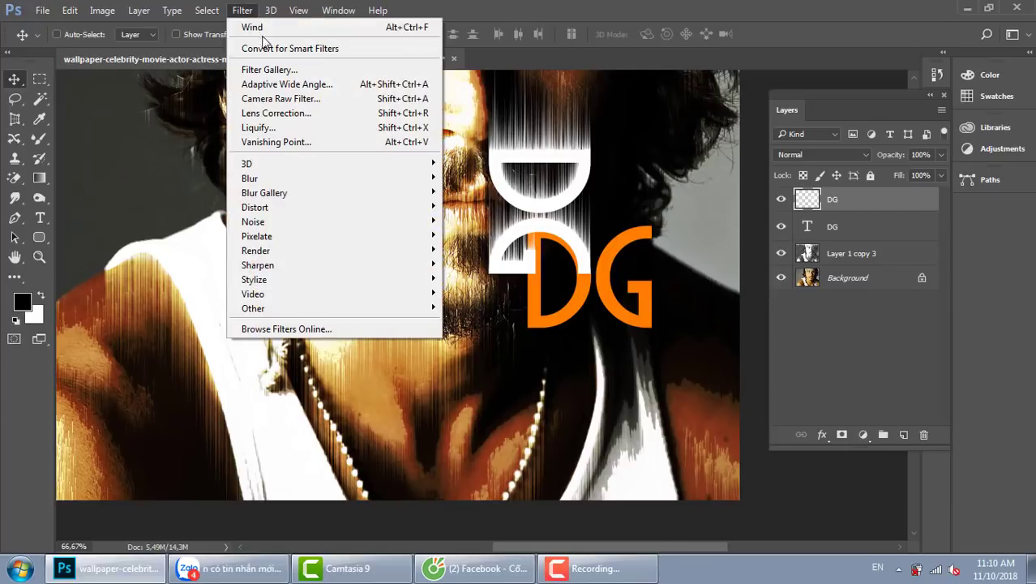
left_click(256, 27)
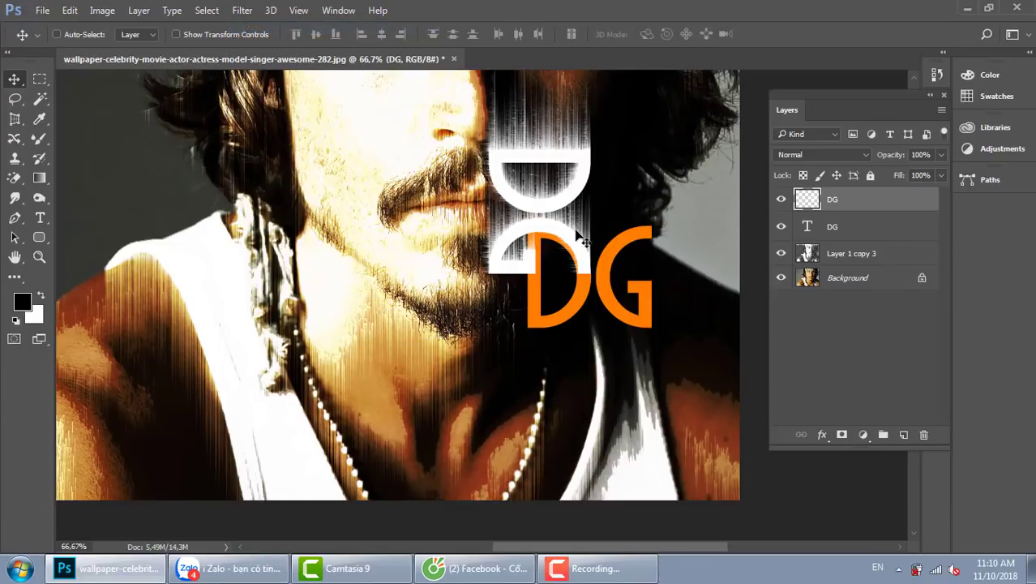
left_click(244, 11)
left_click(256, 28)
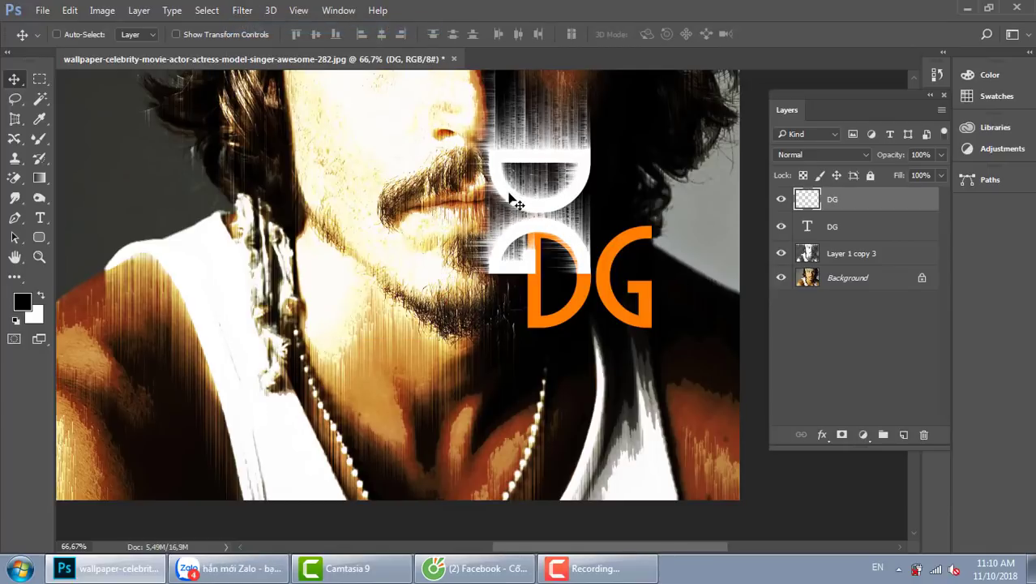
left_click(244, 10)
left_click(254, 28)
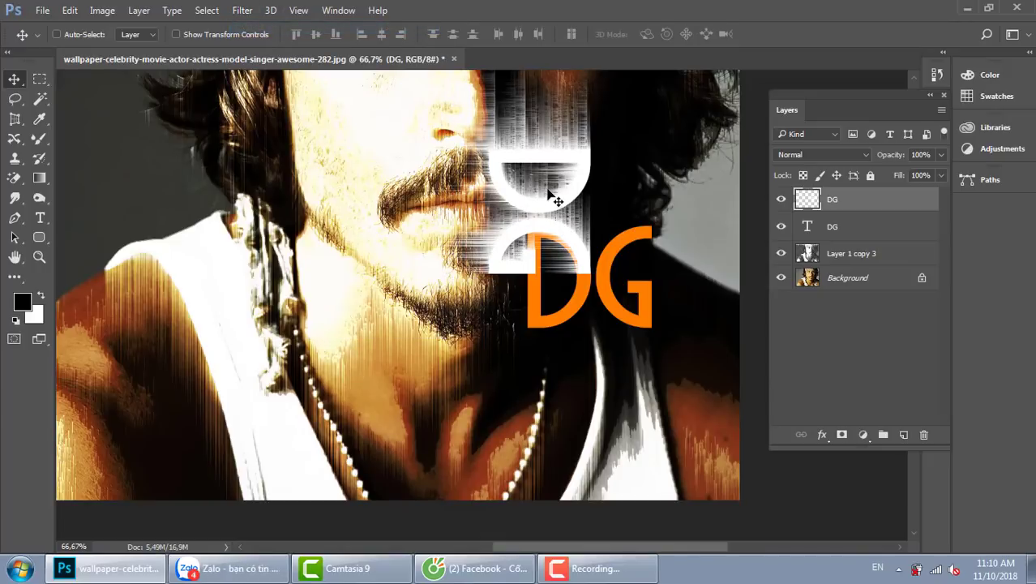
Rotate the white DG layer another 90° clockwise to turn the letters upside down
key("ctrl+t")
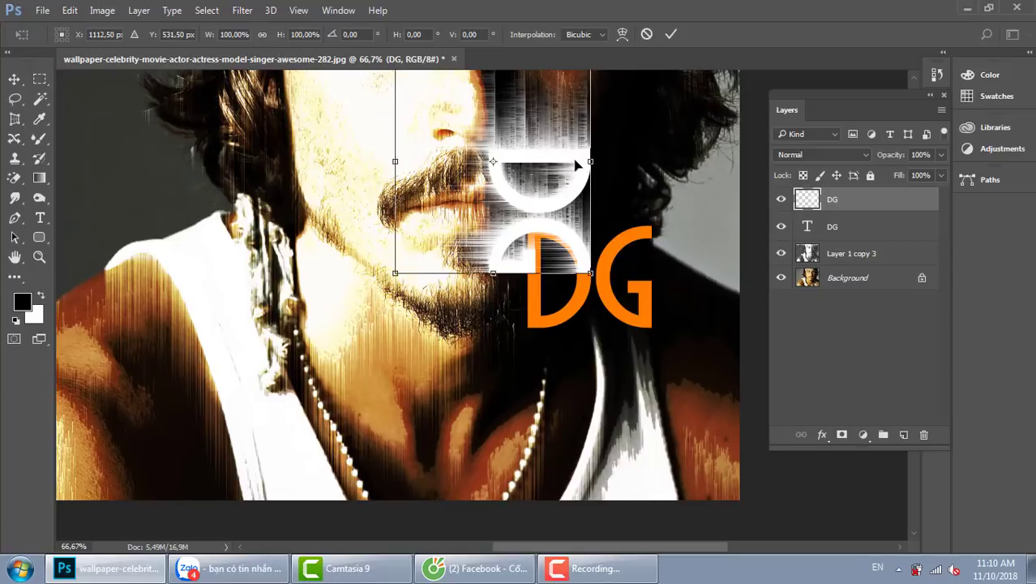
right_click(576, 162)
left_click(656, 351)
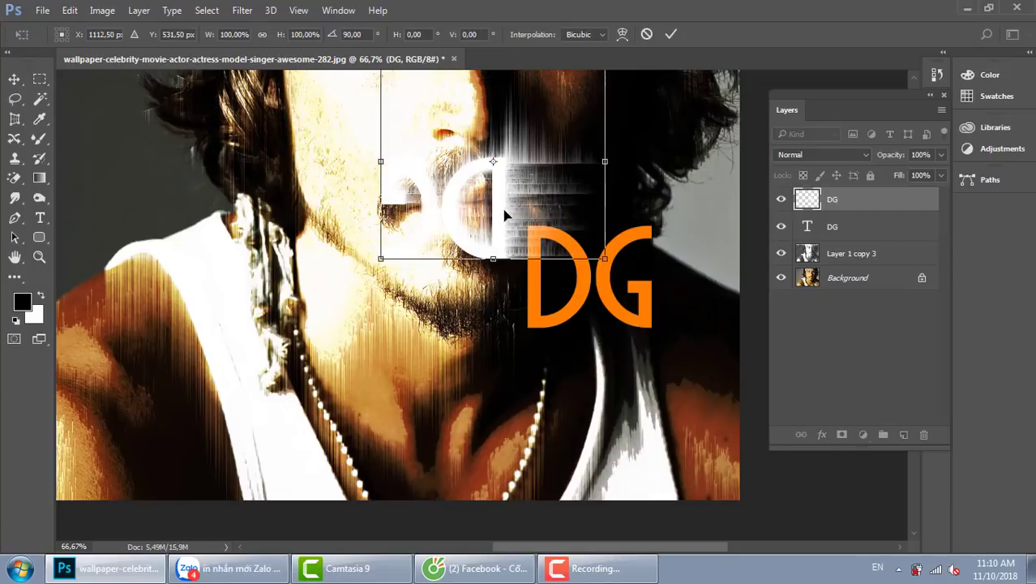
key("Return")
Apply the last Wind filter three times to the upside-down white DG for streaks on a third side
left_click(242, 10)
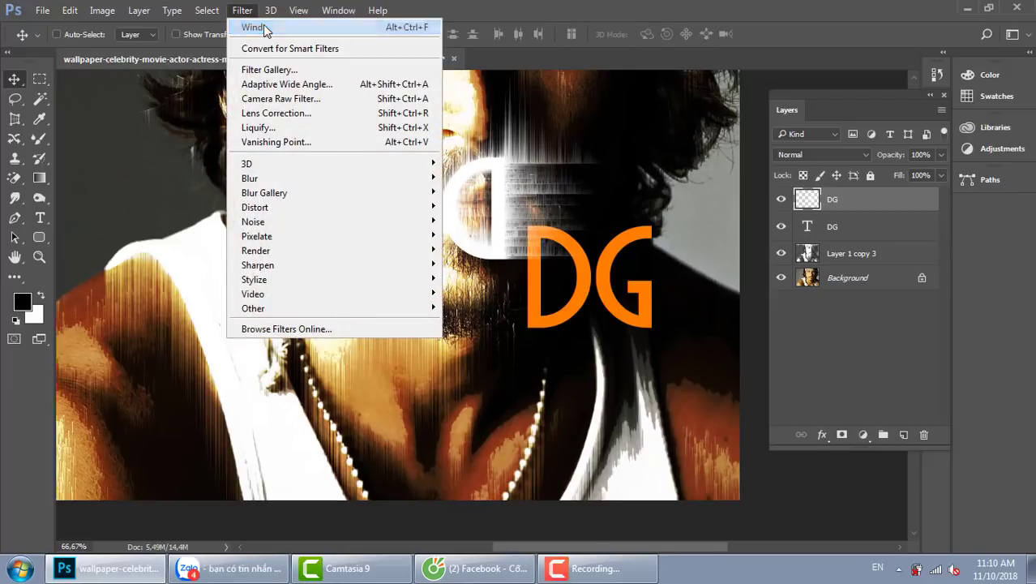
left_click(265, 29)
left_click(242, 11)
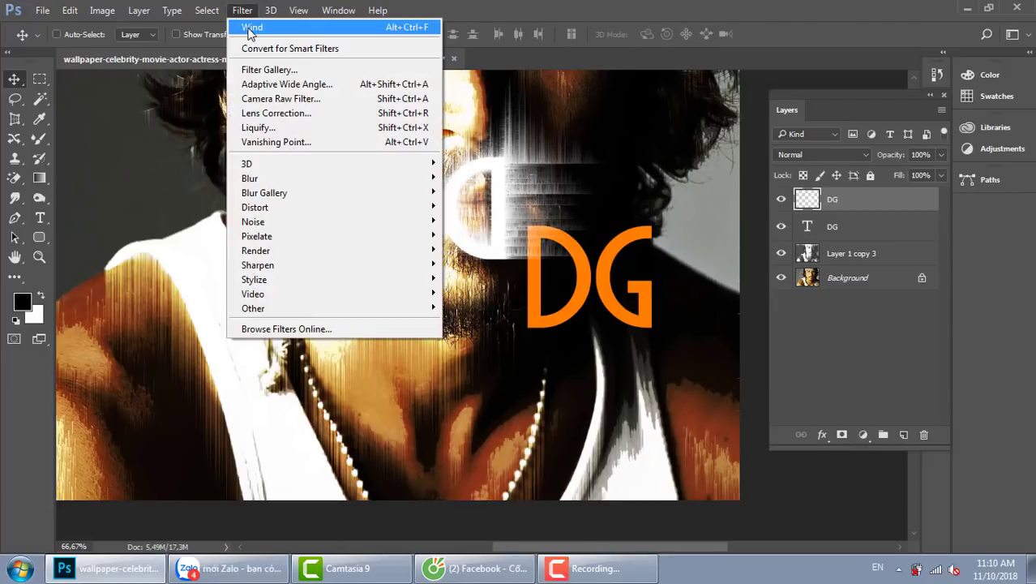
left_click(250, 28)
left_click(242, 10)
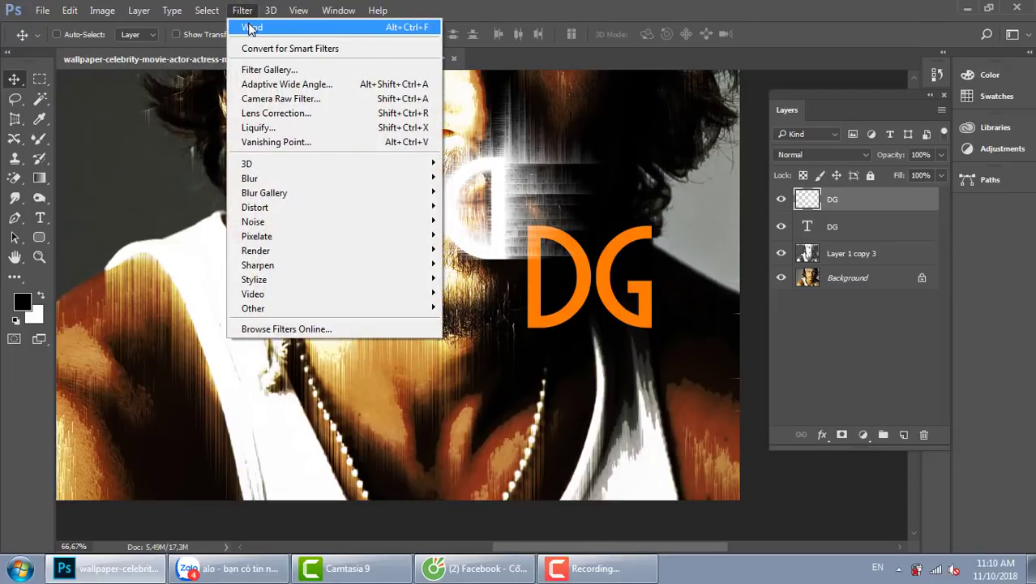
left_click(244, 28)
Rotate the white DG layer 90° clockwise again and move it over the dark area above the orange DG
key("ctrl+t")
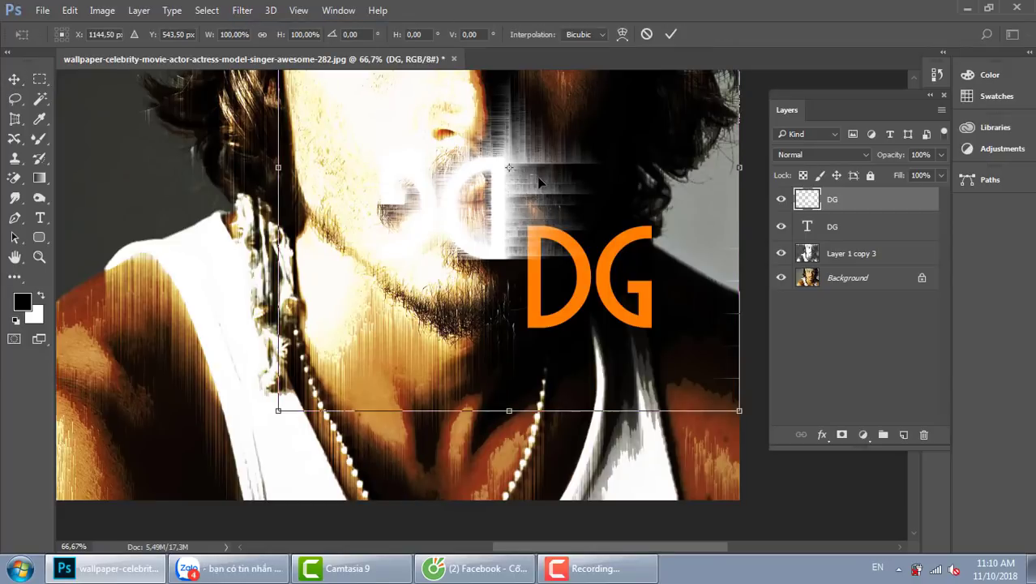
right_click(537, 177)
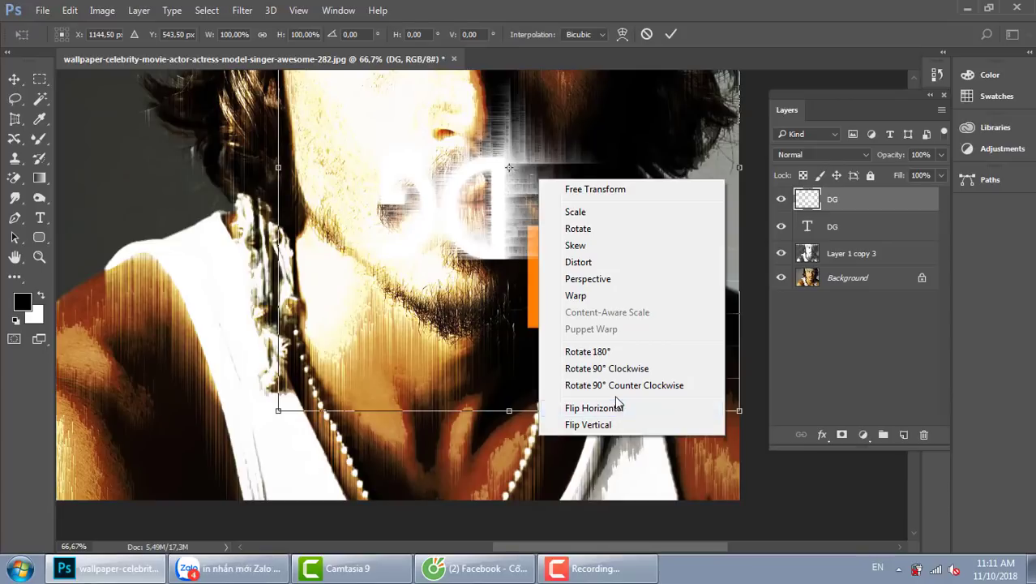
left_click(617, 369)
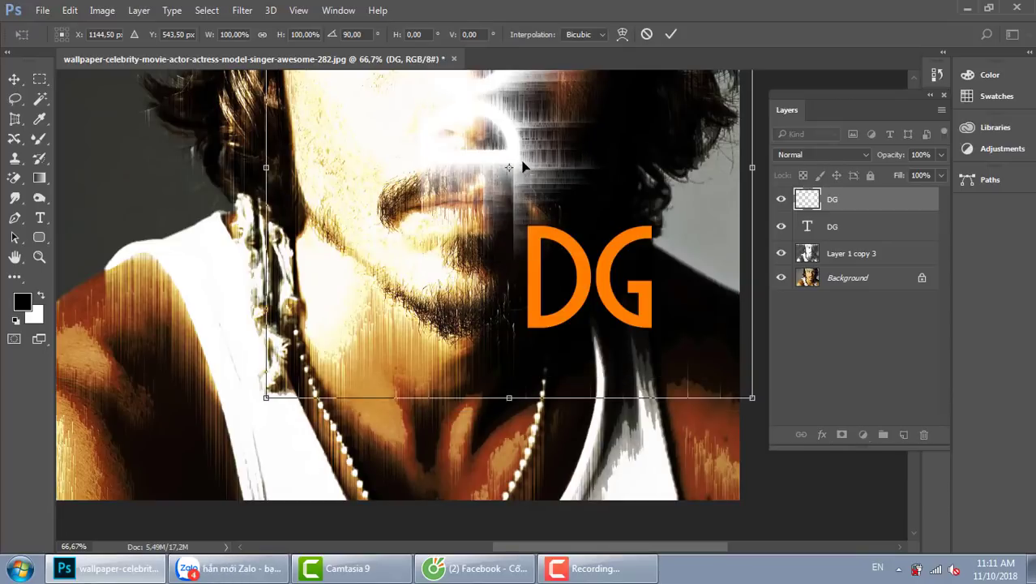
left_click_drag(508, 156, 635, 200)
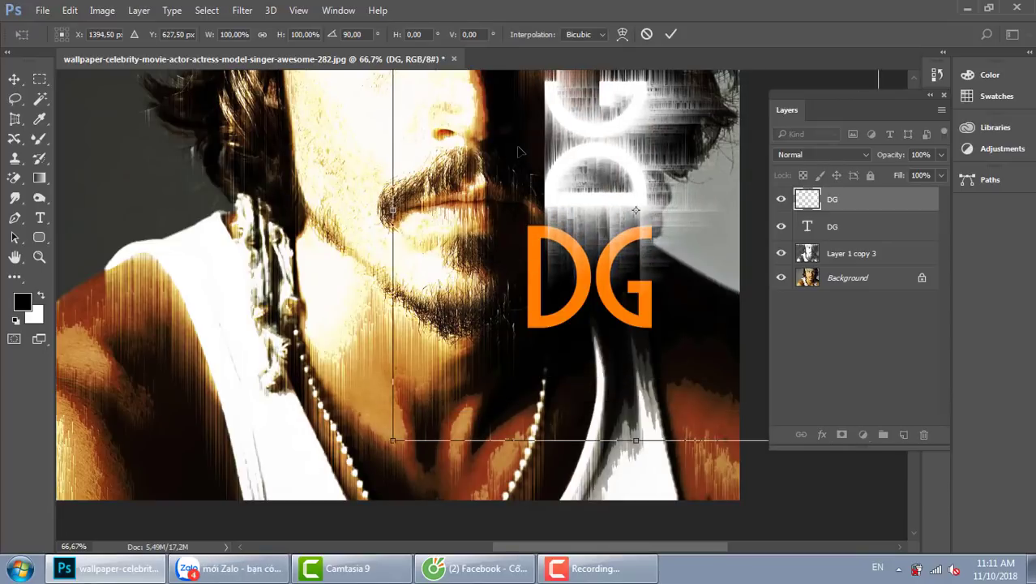
key("Return")
Apply the last Wind filter three times to the sideways white DG for streaks on the fourth side
left_click(242, 10)
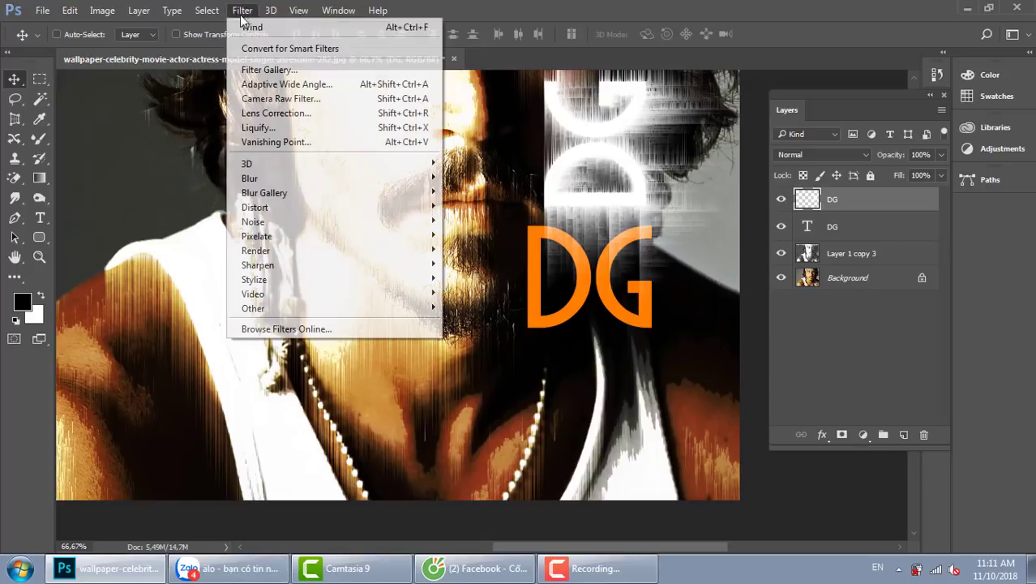
left_click(247, 28)
left_click(245, 10)
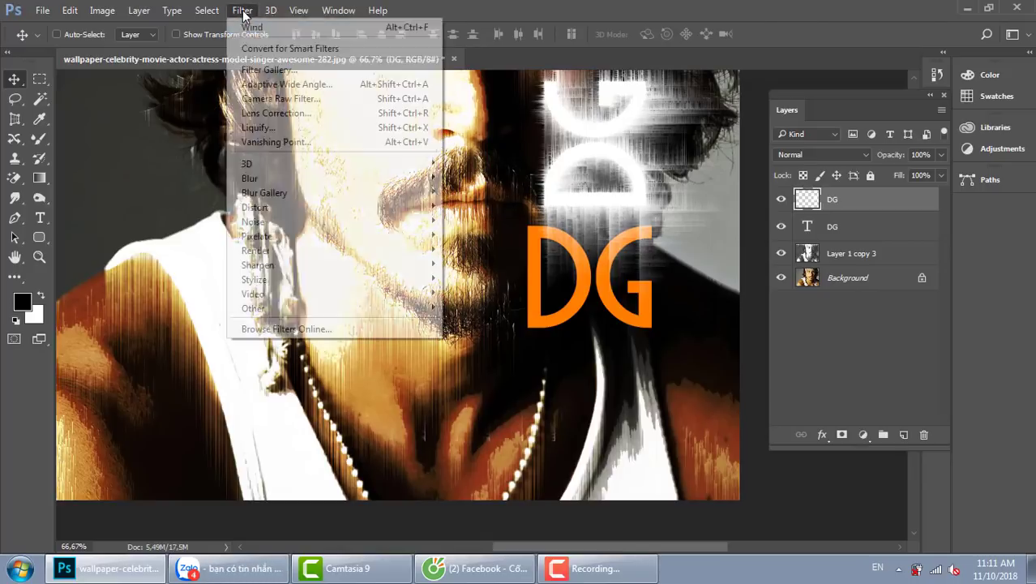
left_click(257, 28)
left_click(243, 10)
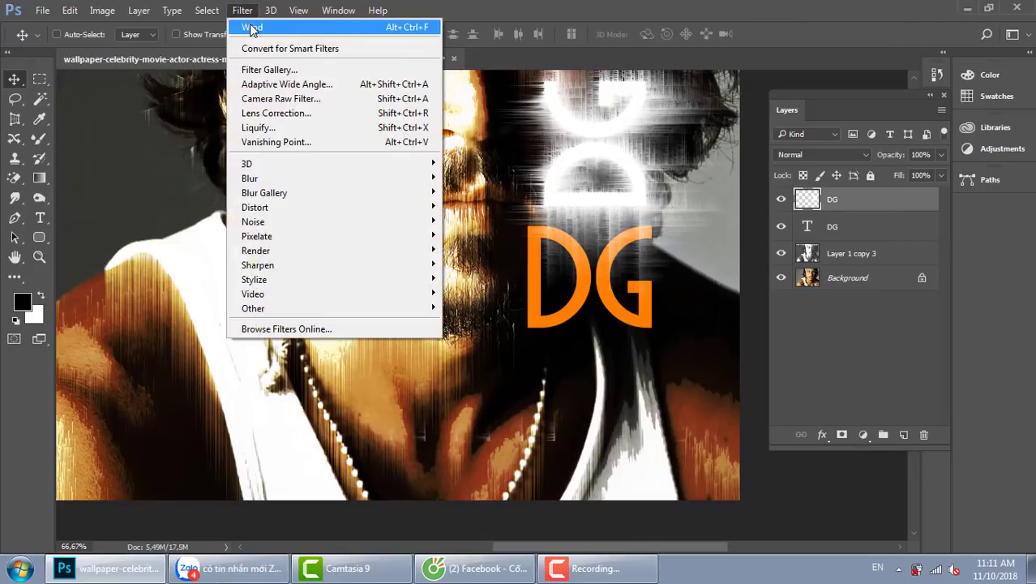
left_click(248, 27)
Rotate the streaked white DG layer 90° clockwise so it reads upright and align it over the orange DG
mouse_move(602, 174)
left_mouse_down()
mouse_move(552, 166)
mouse_move(558, 194)
left_mouse_up()
key("ctrl")
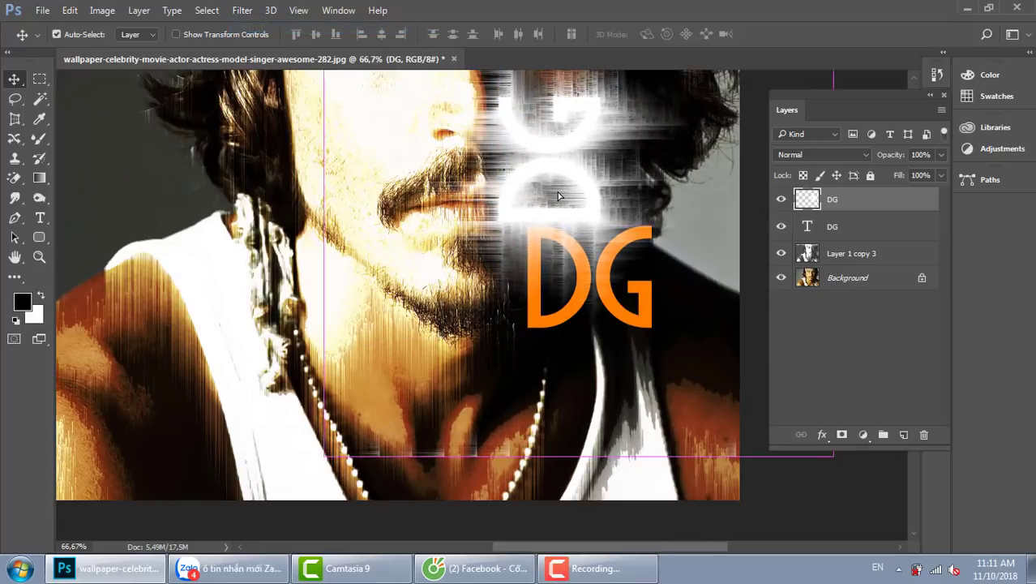
key("ctrl+t")
right_click(593, 162)
left_click(641, 350)
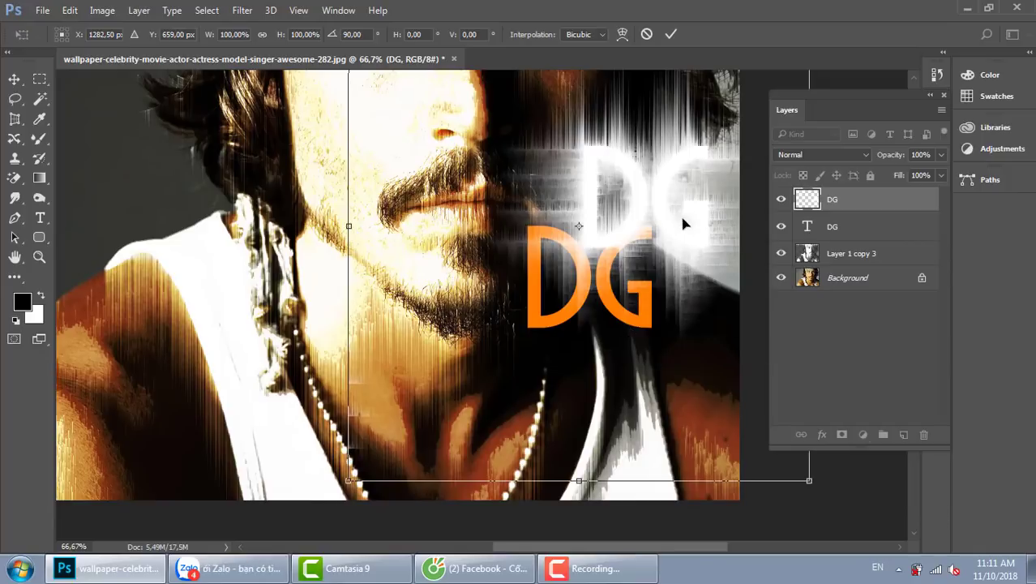
left_click_drag(684, 224, 629, 312)
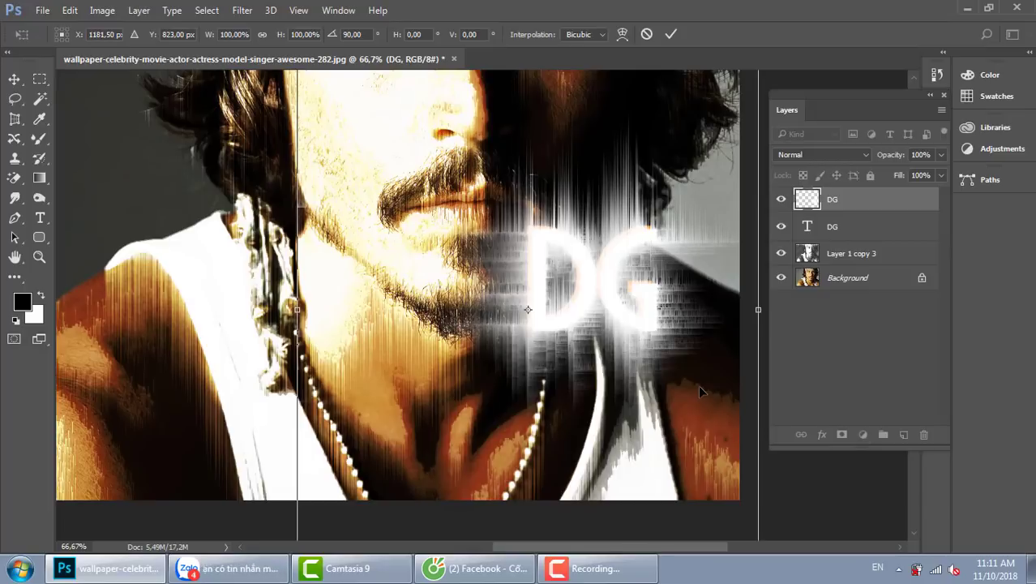
key("Return")
Send the streaked white DG layer beneath the orange DG text and nudge it into alignment
key("ctrl+bracketleft")
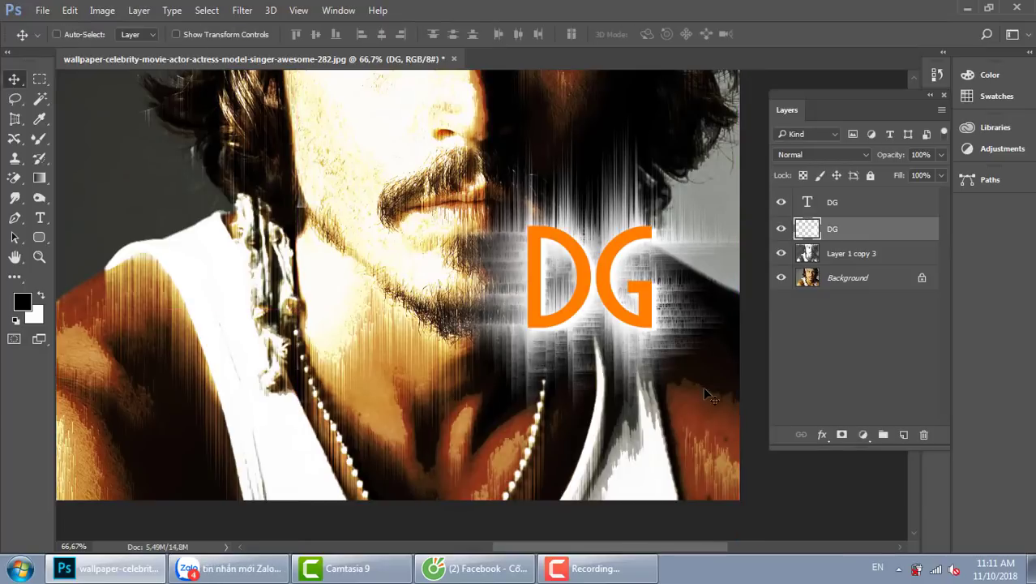
left_click_drag(654, 349, 655, 347)
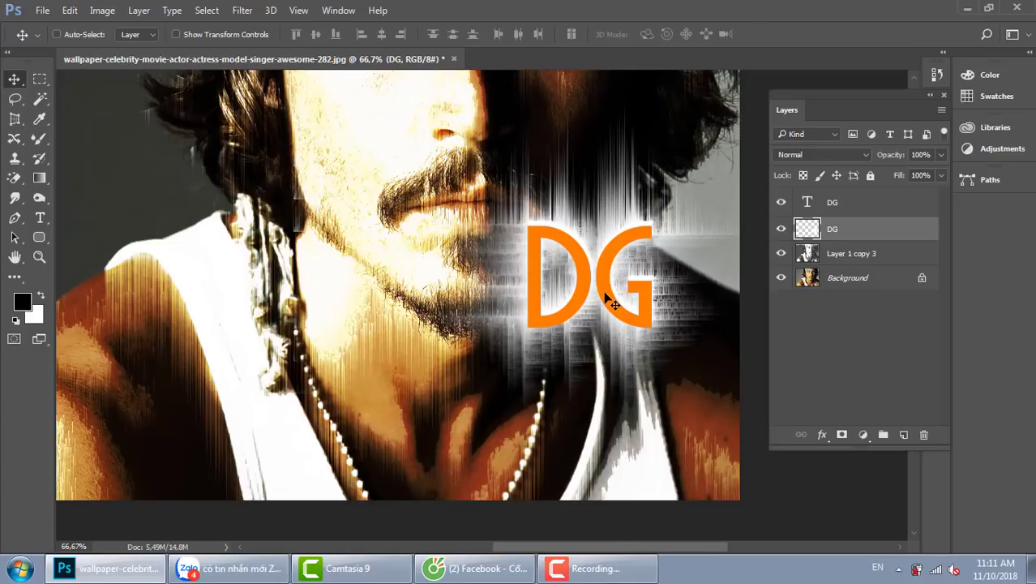
key("ctrl+minus")
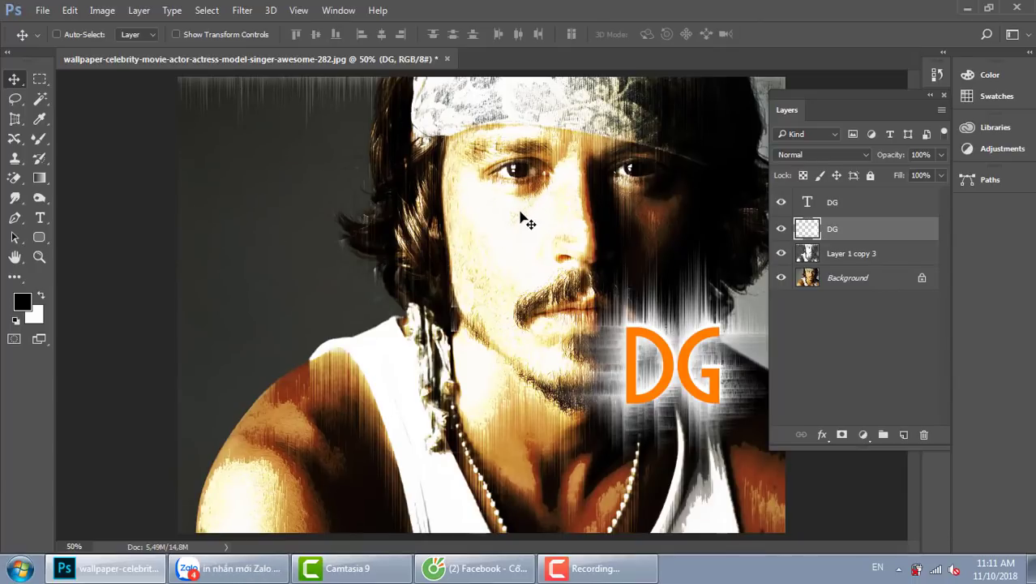
left_click(102, 10)
mouse_move(122, 48)
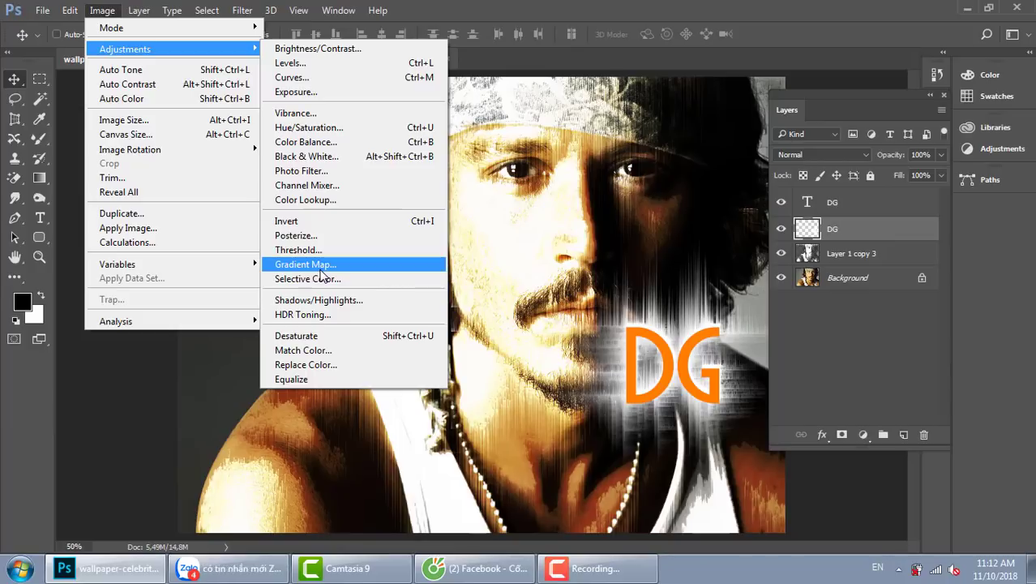
left_click(525, 300)
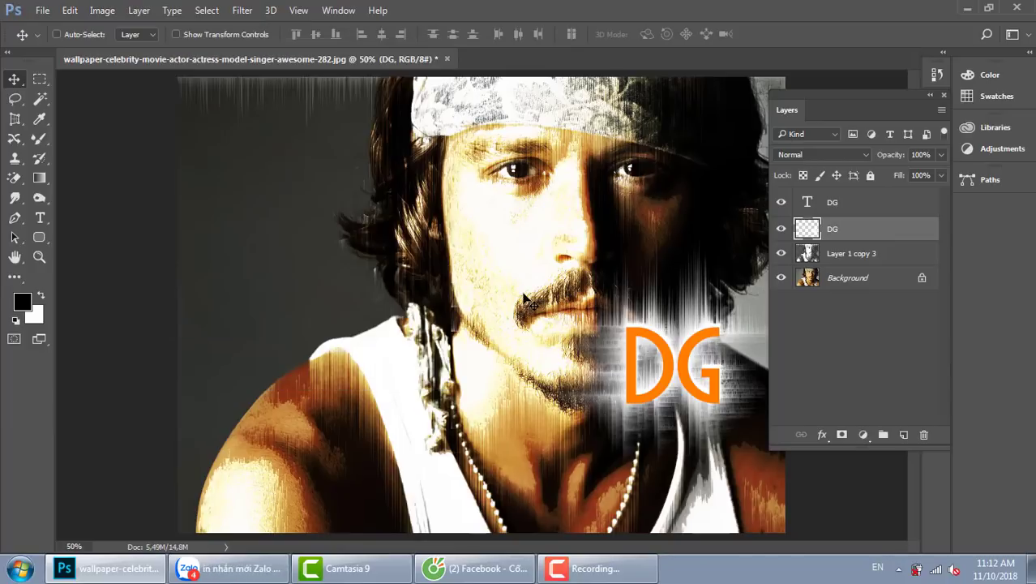
key("ctrl+o")
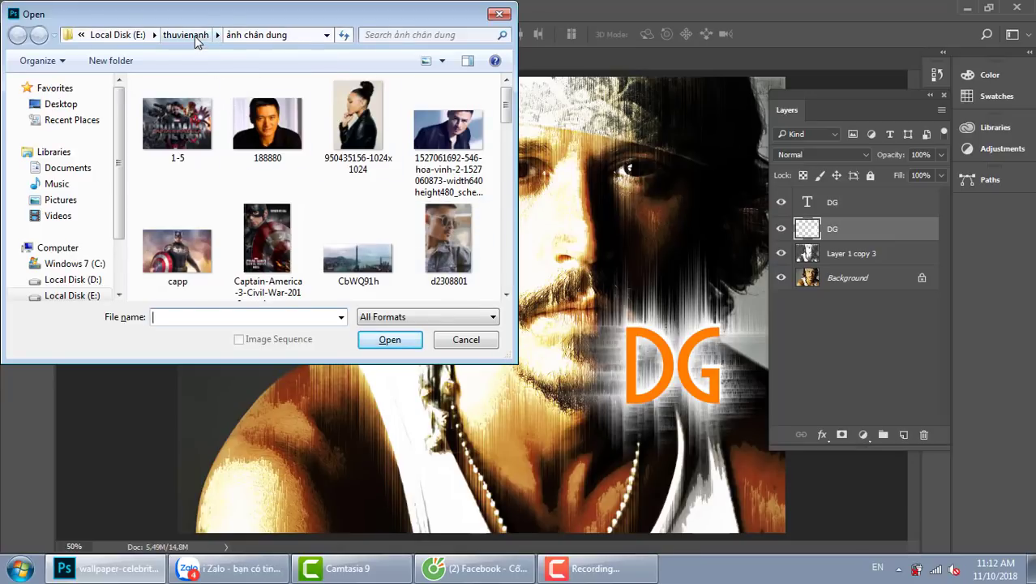
left_click(117, 35)
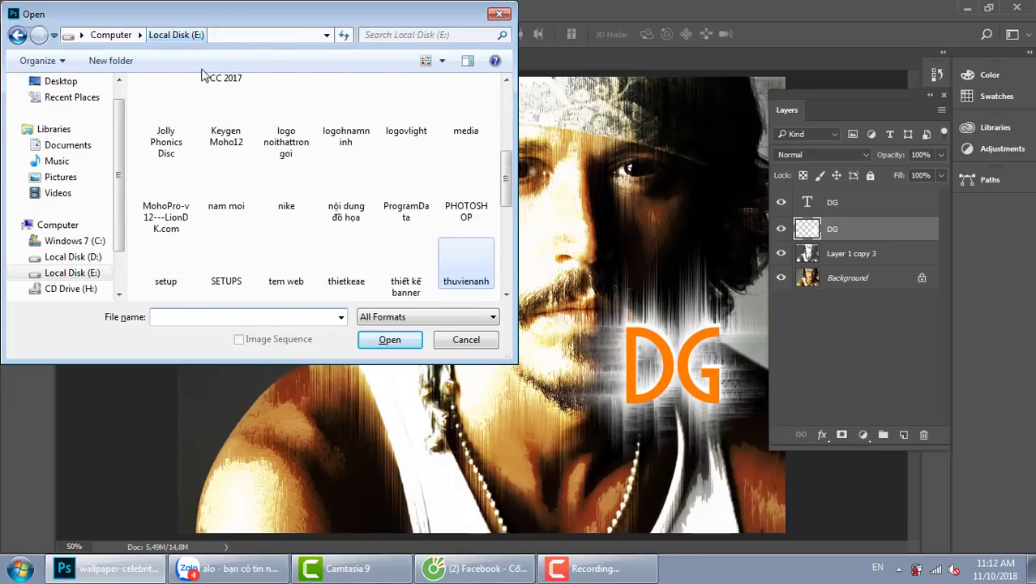
double_click(475, 201)
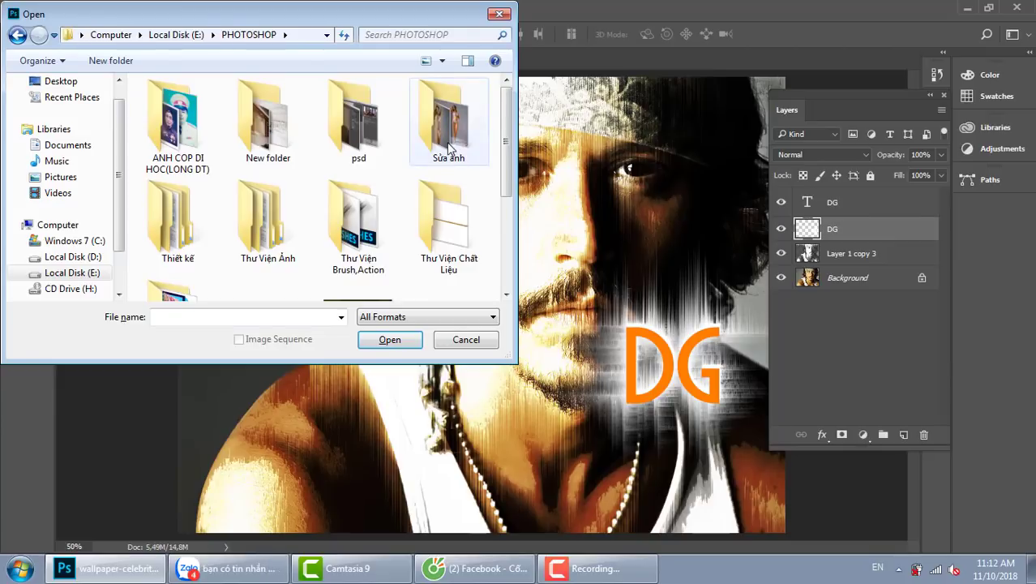
double_click(450, 146)
double_click(359, 145)
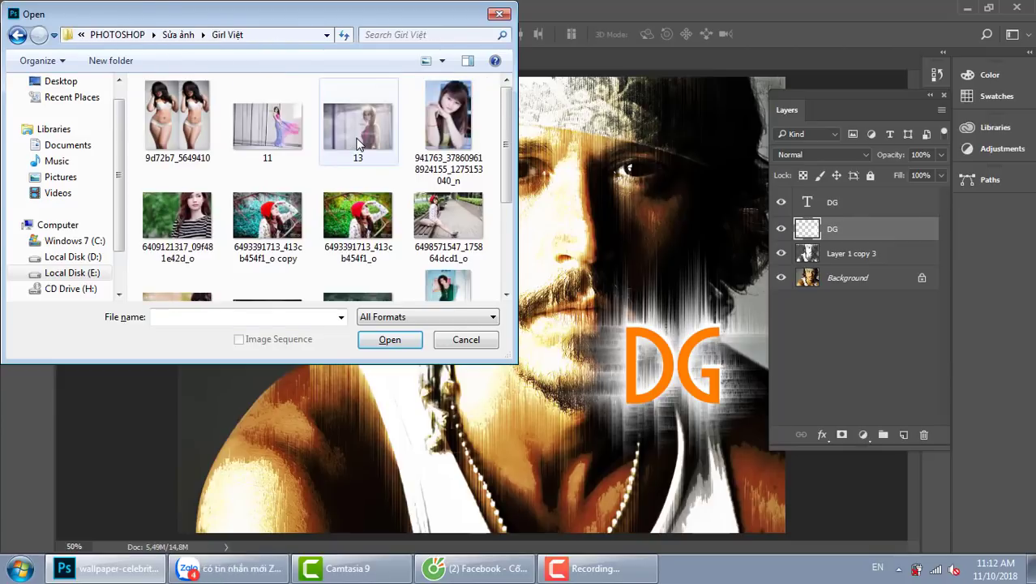
scroll(503, 132, "down", 2)
left_click(359, 229)
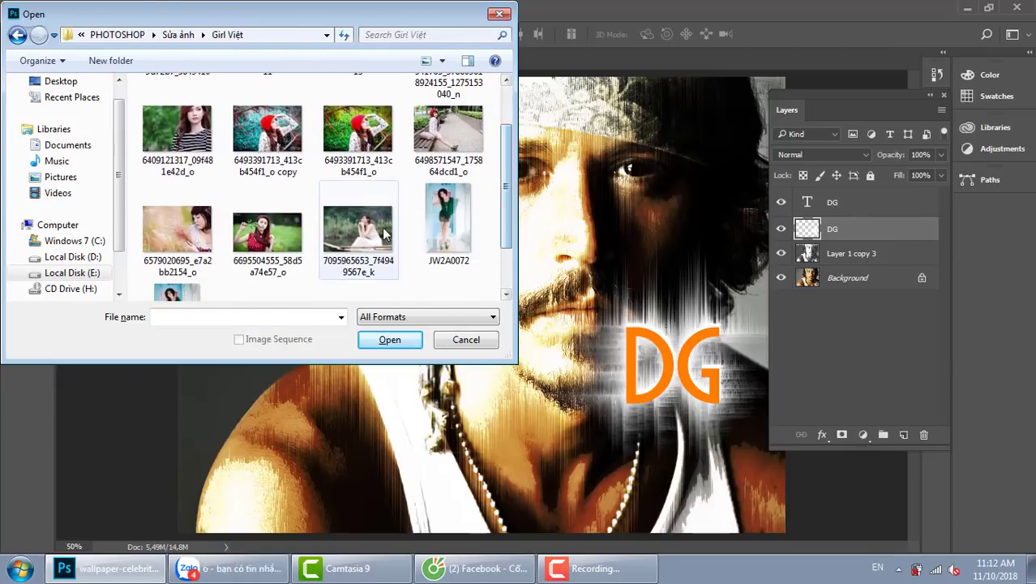
left_click(406, 344)
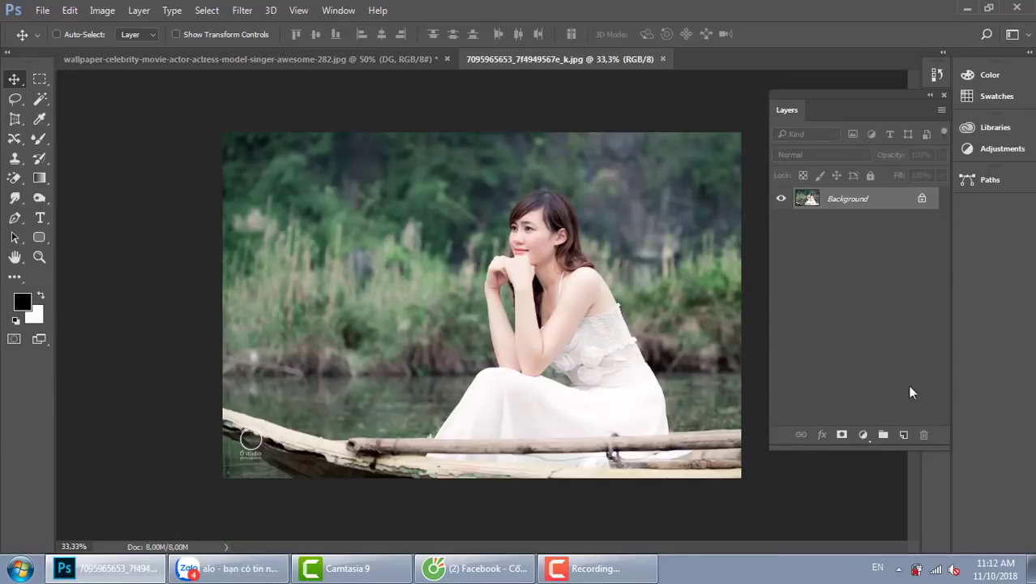
Add a new layer and fill it with a diagonal linear Violet, Orange gradient, violet at the upper left
left_click(904, 435)
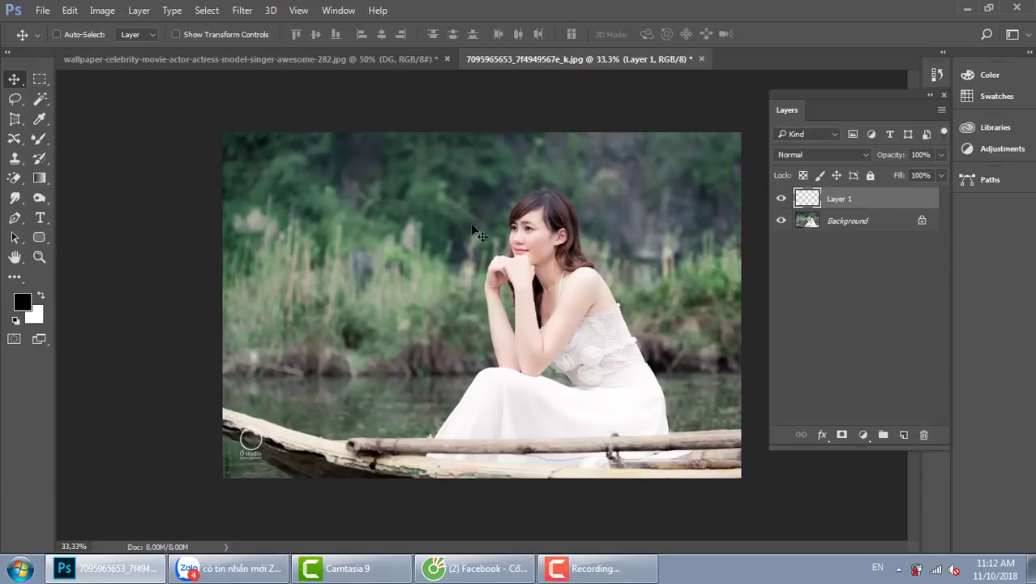
key("g")
left_click(90, 34)
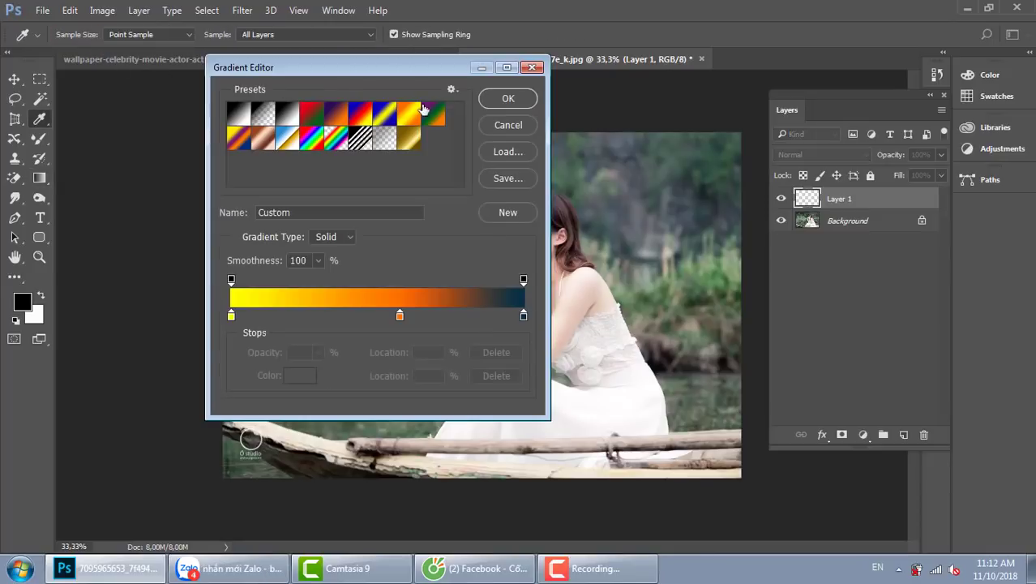
left_click(335, 115)
left_click(505, 103)
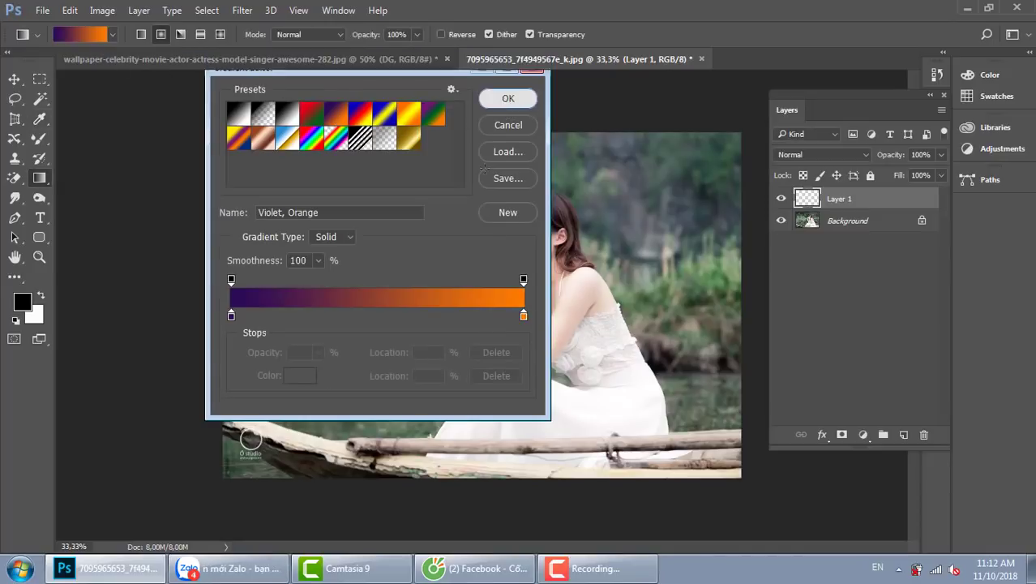
left_click_drag(249, 144, 598, 387)
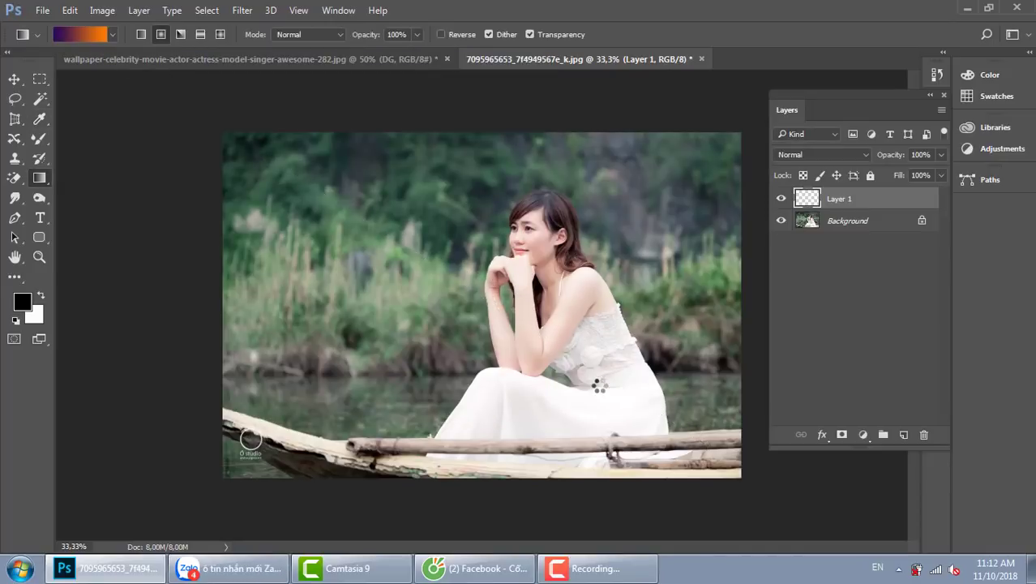
left_click(141, 34)
left_click_drag(262, 172, 707, 509)
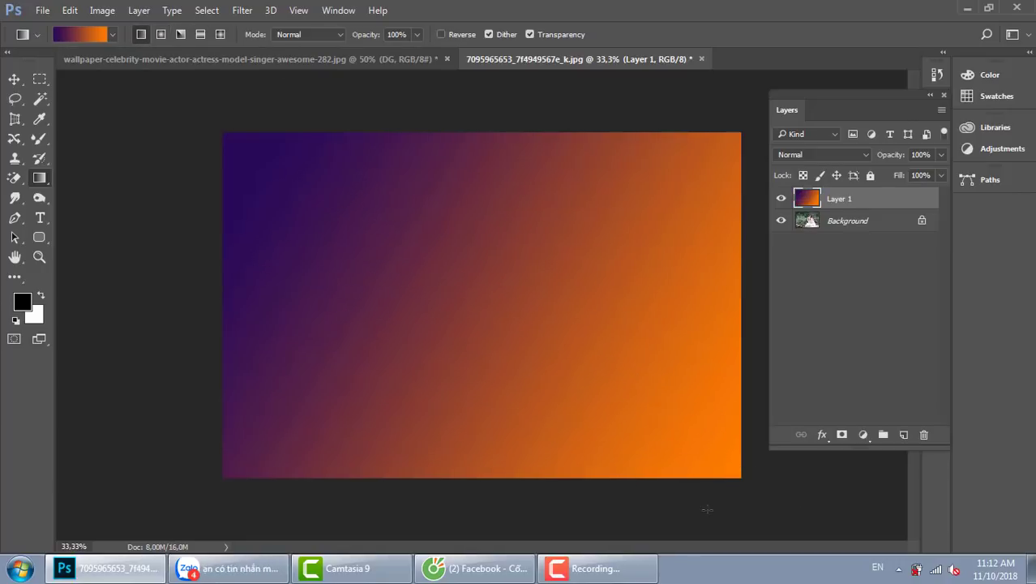
Set the gradient layer's blend mode to Soft Light and redraw the gradient from lower right to upper left
left_click(837, 153)
left_click(803, 313)
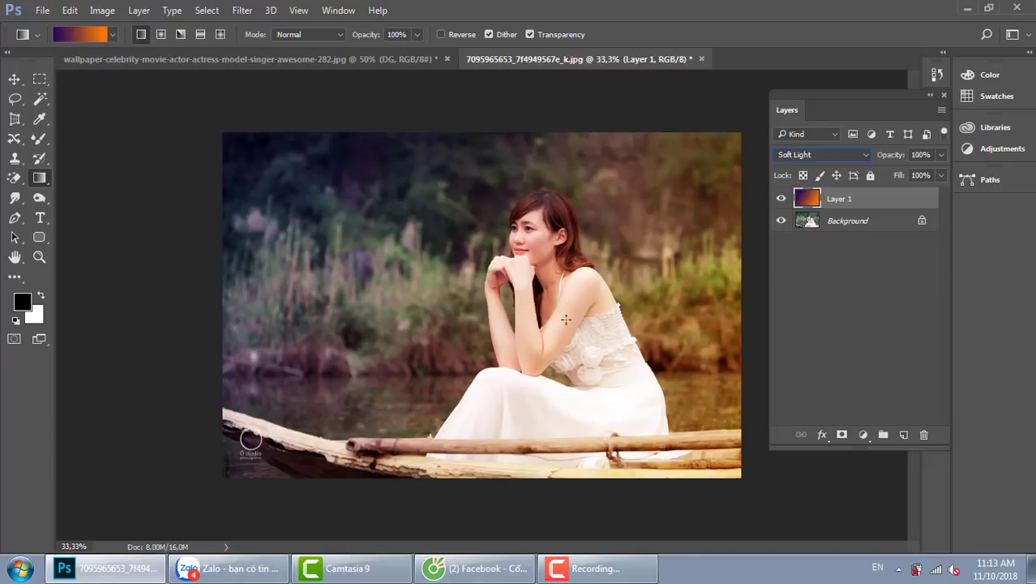
left_click_drag(654, 394, 266, 155)
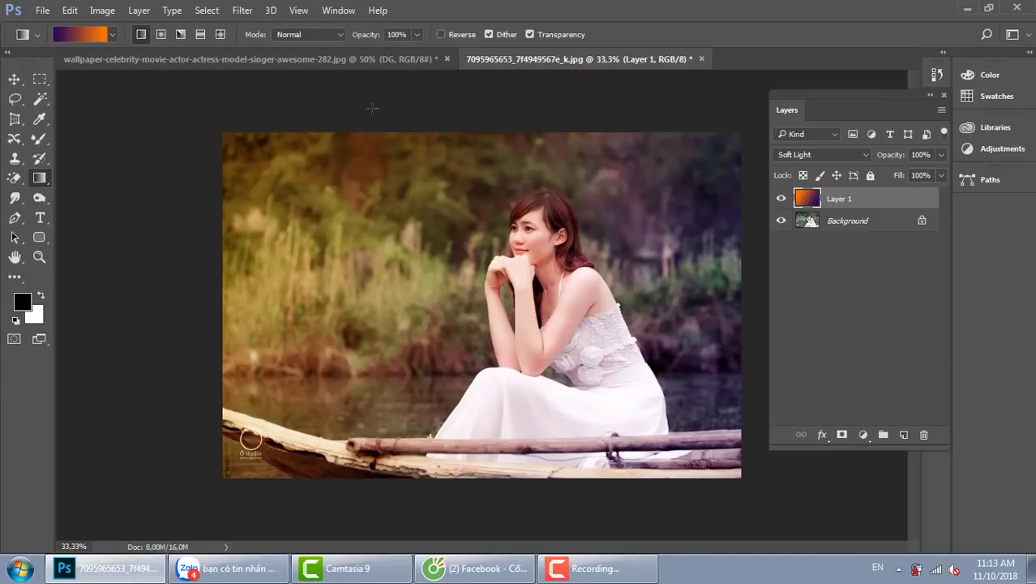
Shift the Soft Light gradient layer slightly sideways over the photo, then delete the layer
left_click(13, 79)
left_click_drag(525, 277, 494, 278)
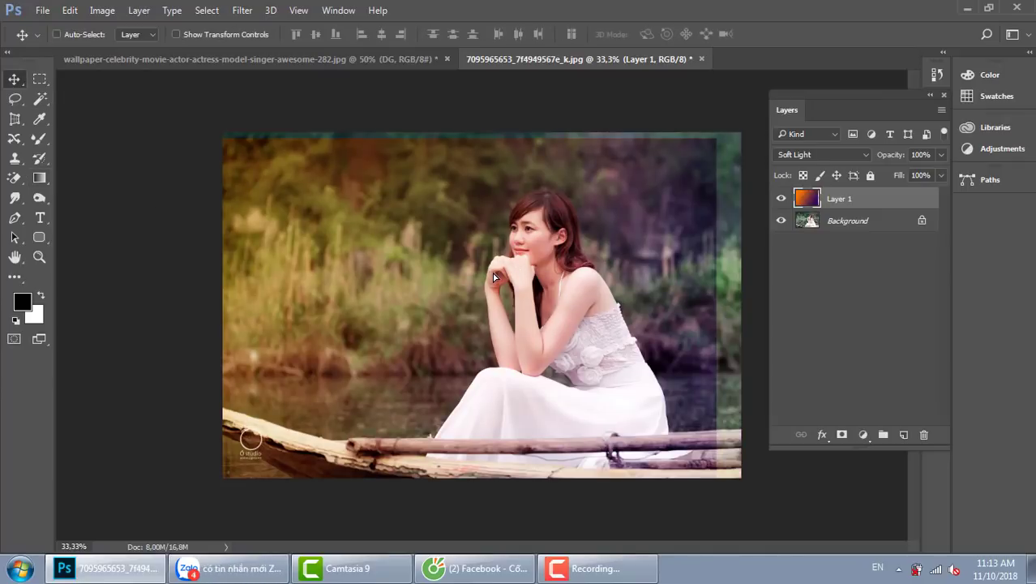
key("Delete")
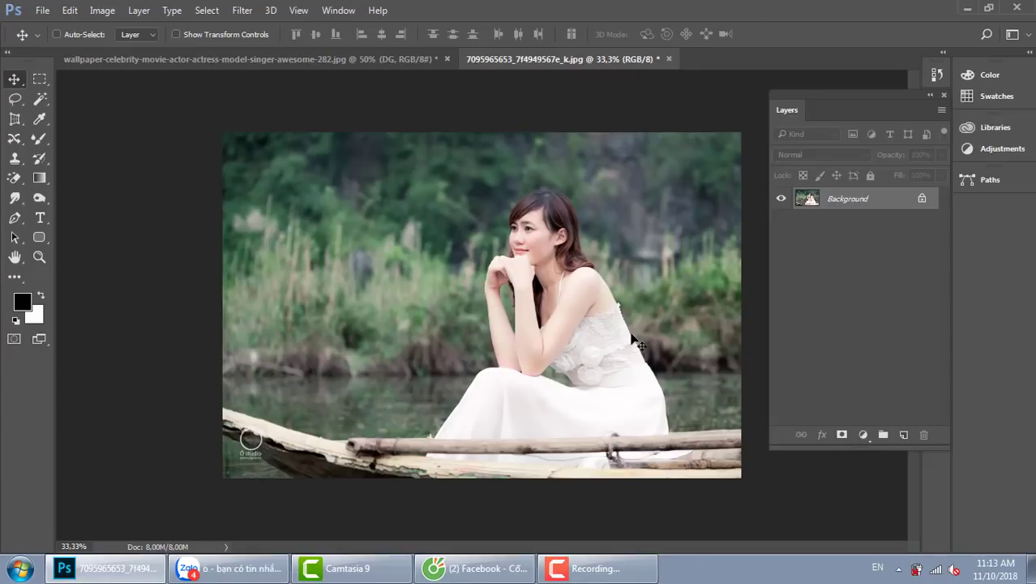
left_click(102, 10)
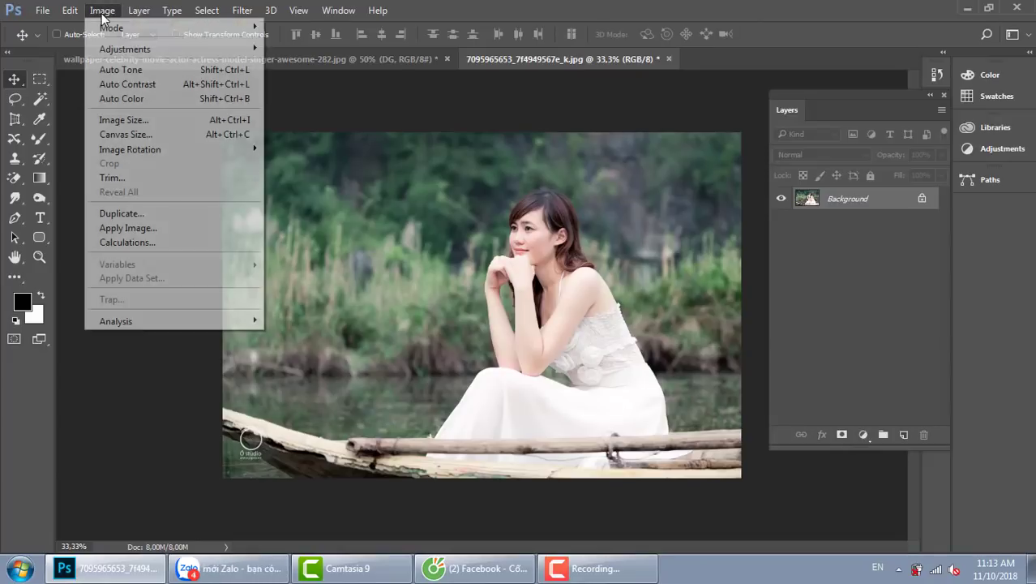
mouse_move(231, 48)
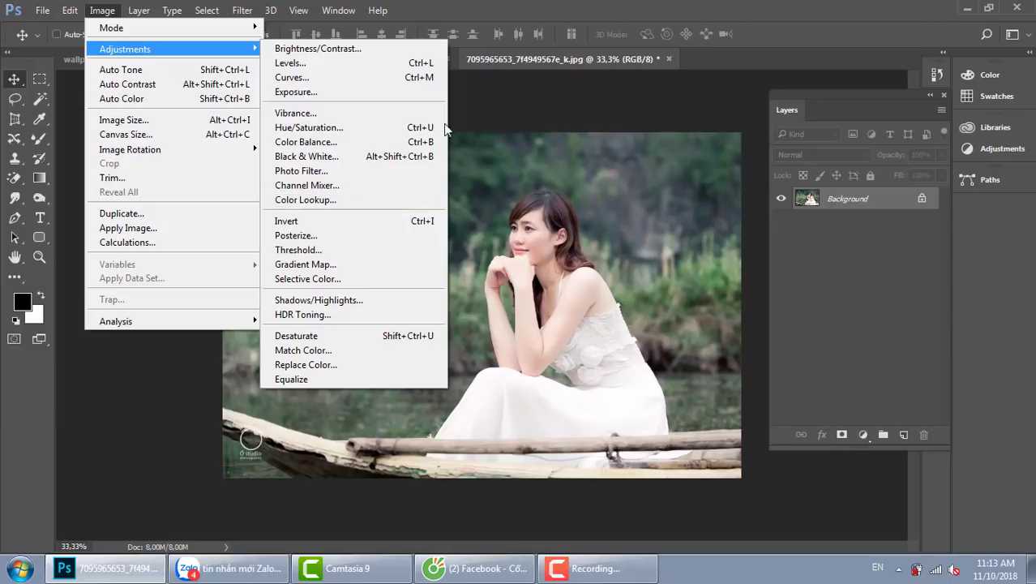
left_click(691, 111)
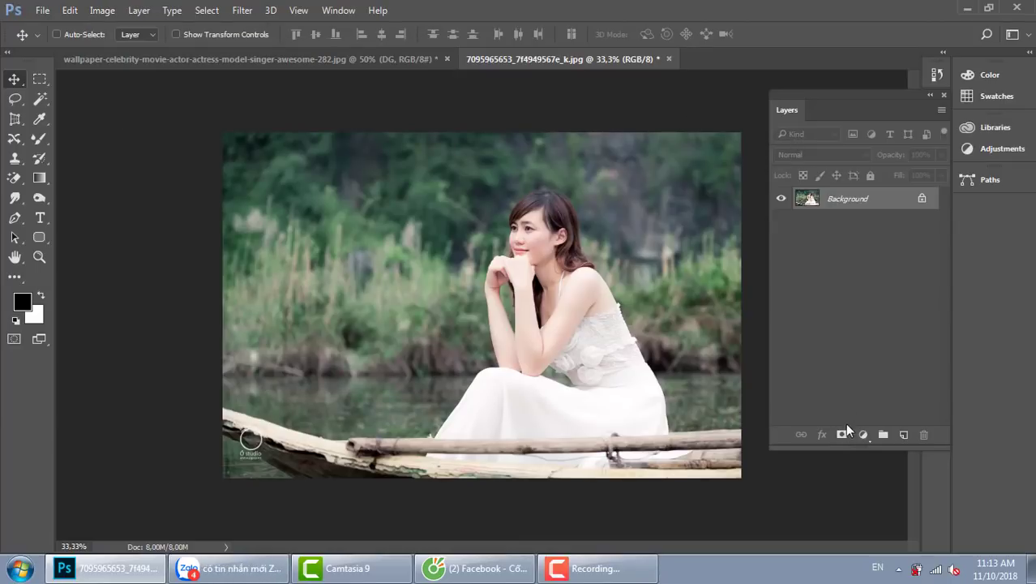
Add a Gradient Map adjustment layer above the photo using the Violet, Orange preset
left_click(864, 435)
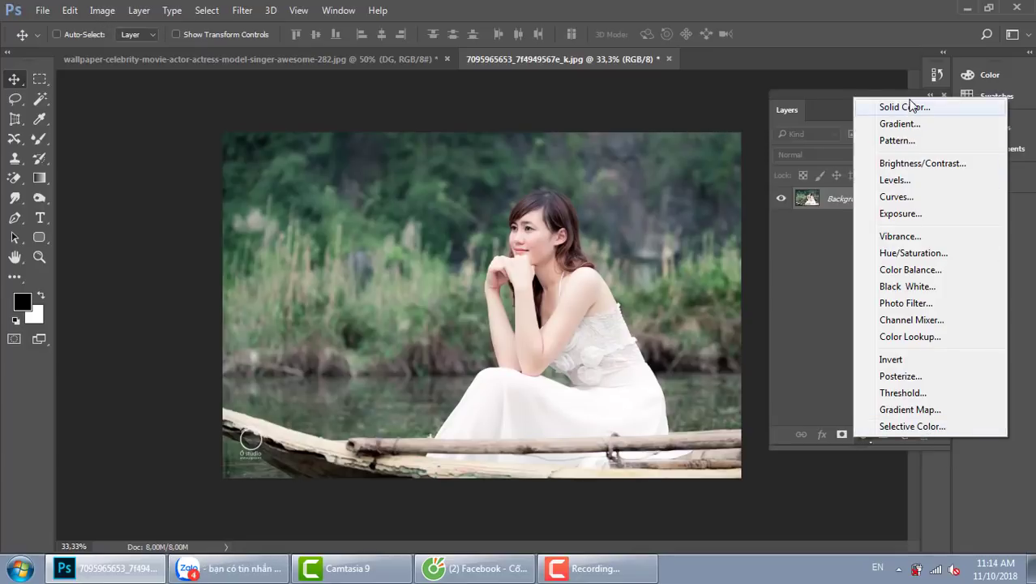
left_click(928, 416)
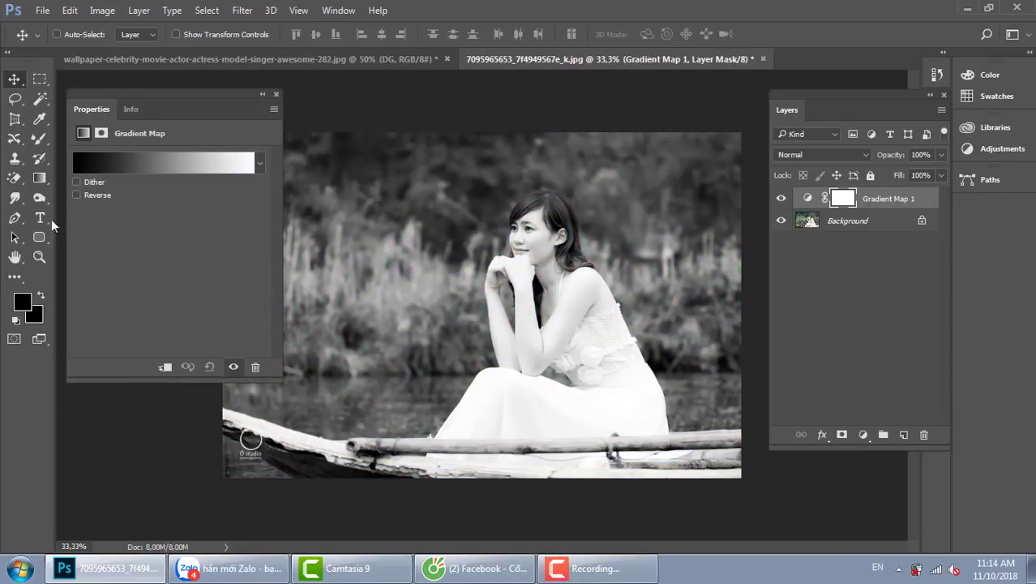
left_click(191, 162)
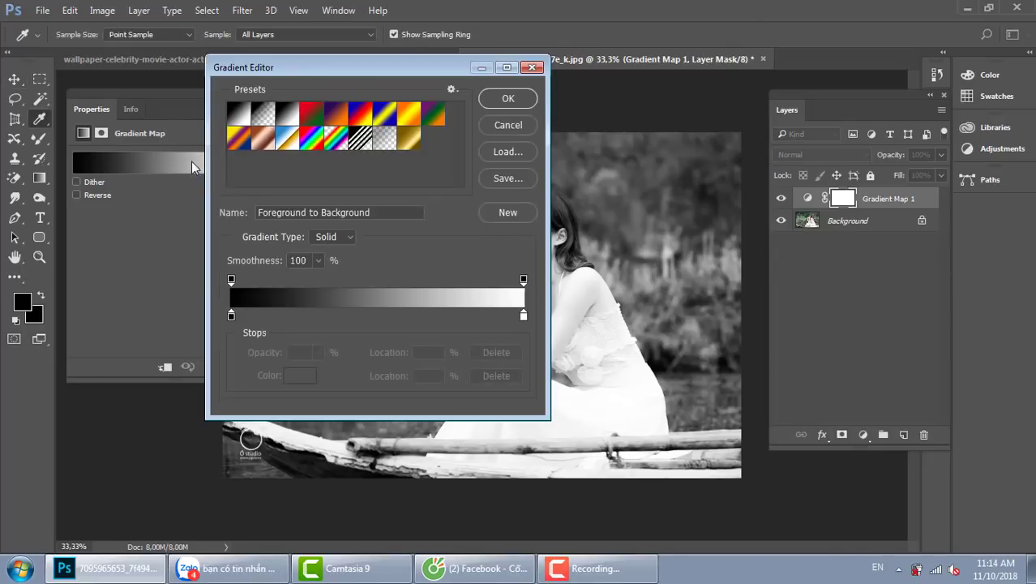
left_click(337, 119)
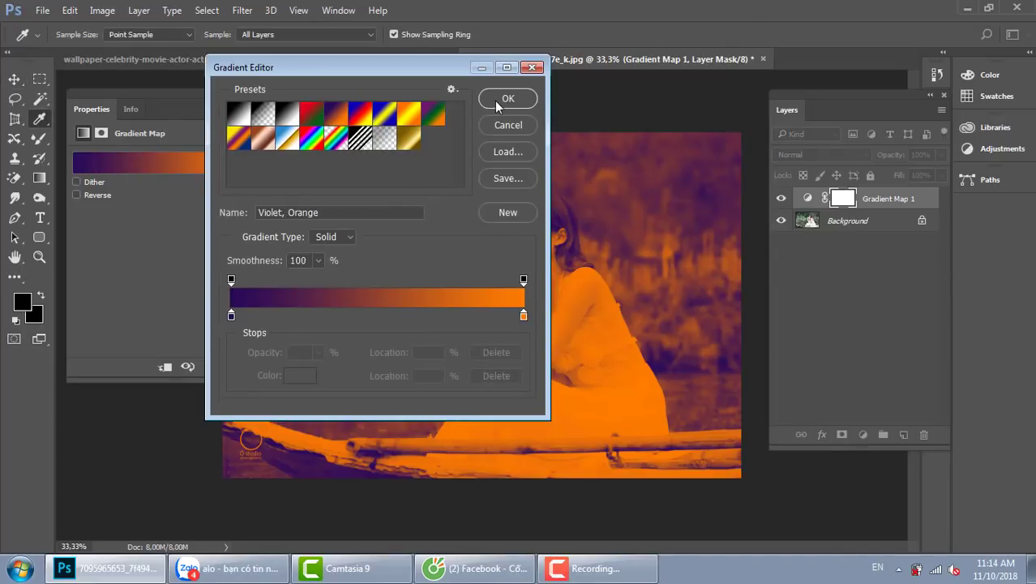
left_click(497, 103)
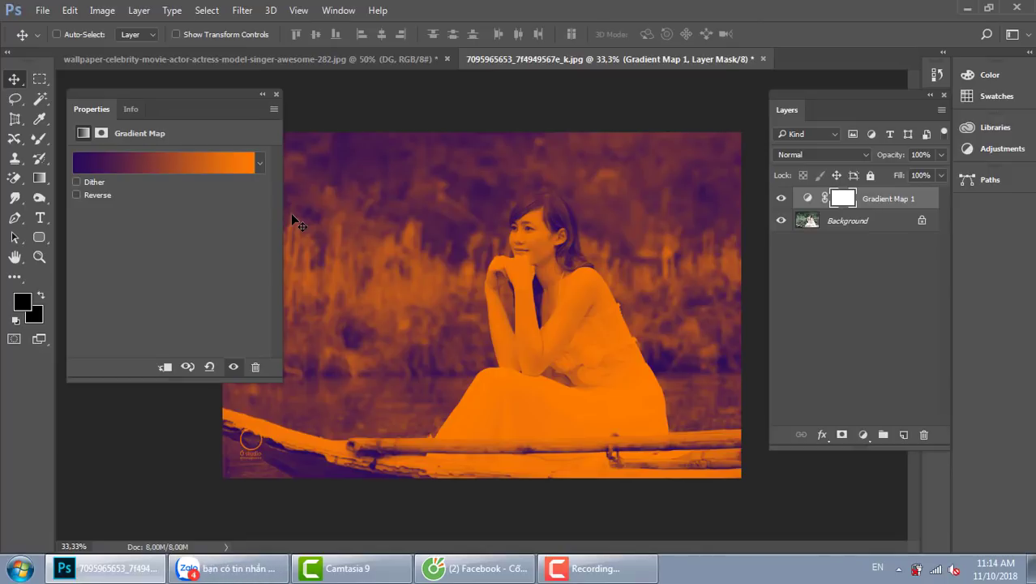
left_click(276, 95)
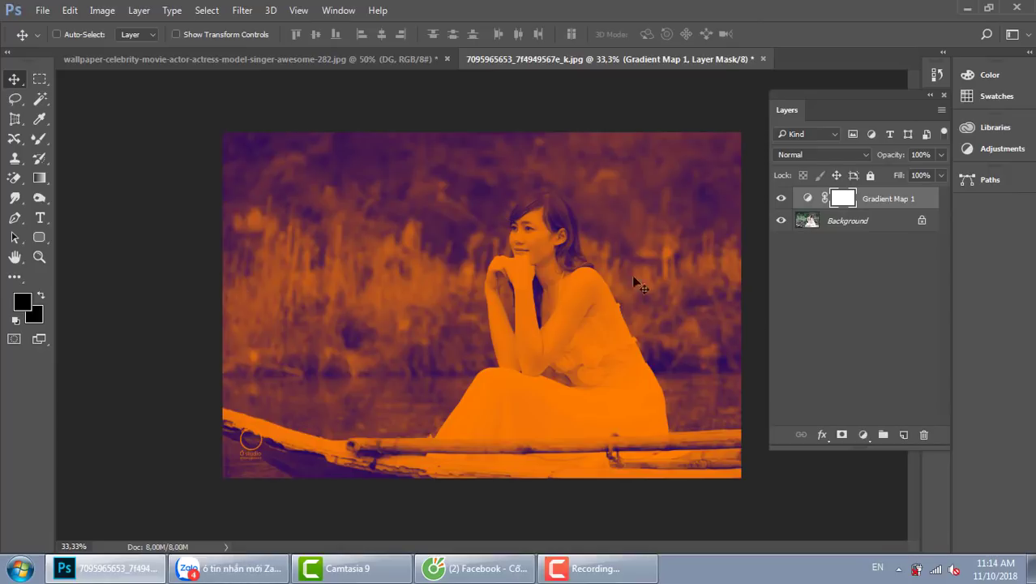
Set the Gradient Map layer's blend mode to Soft Light and hide the layer to compare with the original photo
left_click(841, 155)
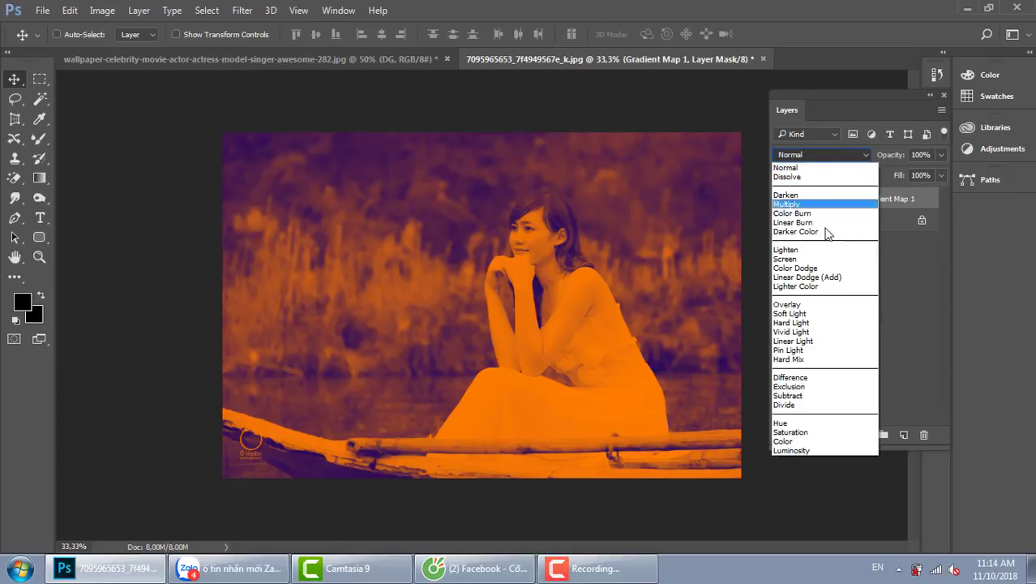
left_click(808, 315)
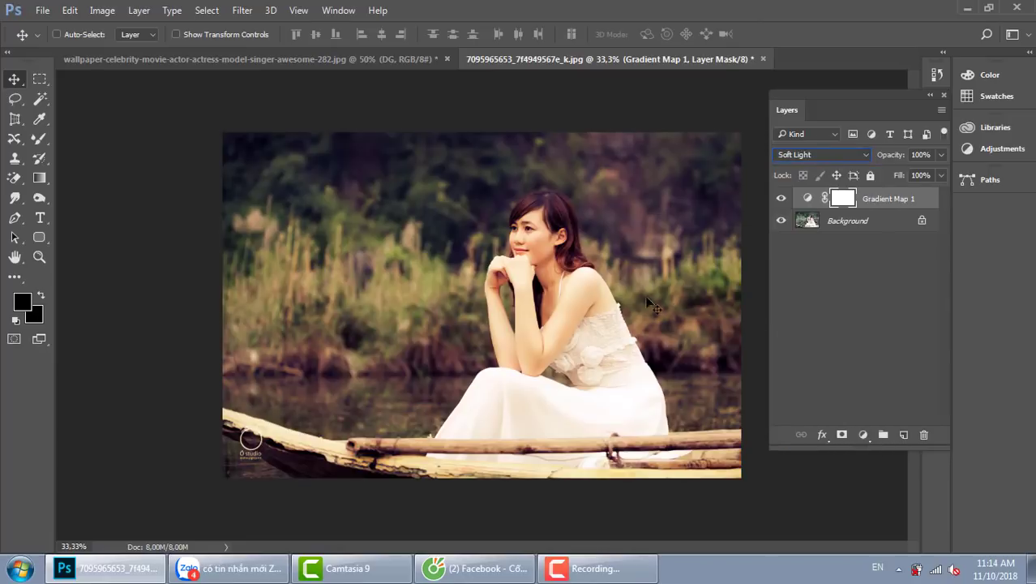
left_click(783, 201)
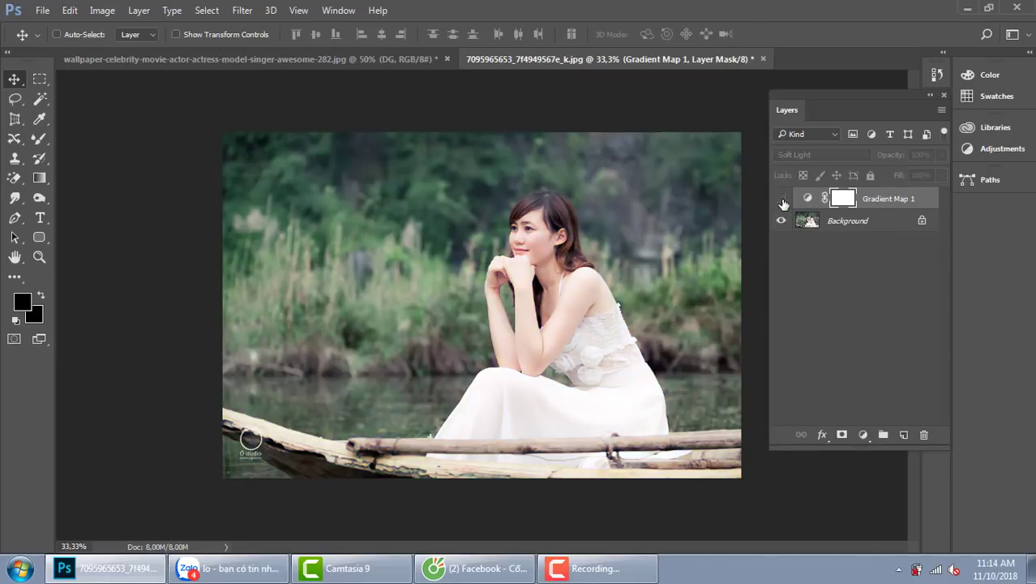
Show the Gradient Map layer again and change the orange end stop of its gradient to white
left_click(782, 202)
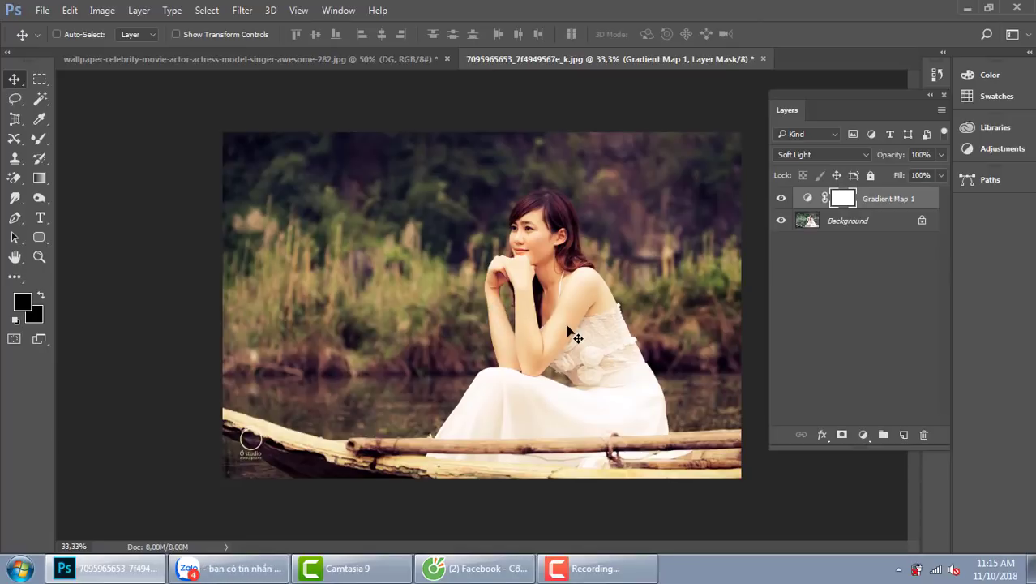
double_click(806, 199)
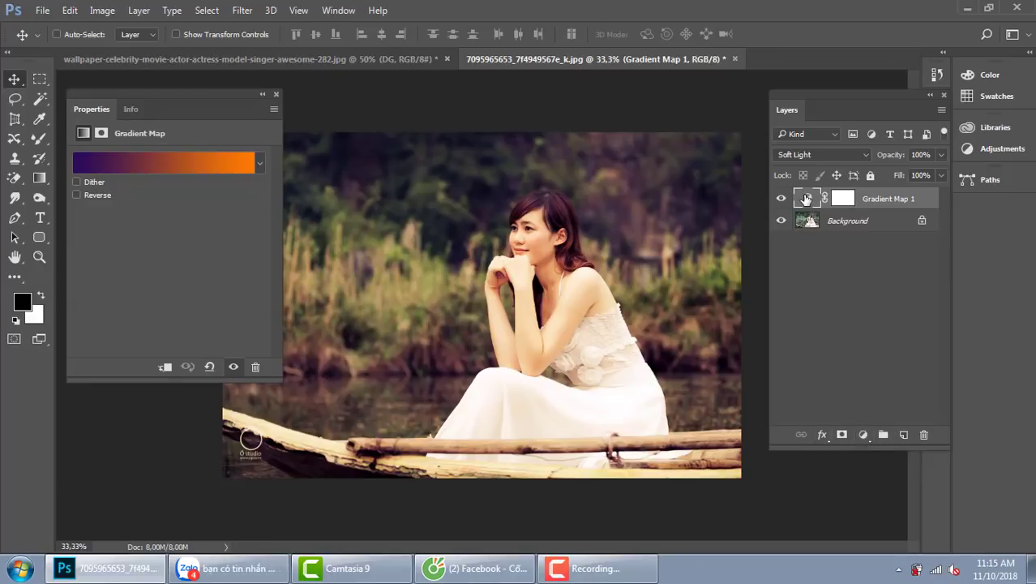
left_click(120, 171)
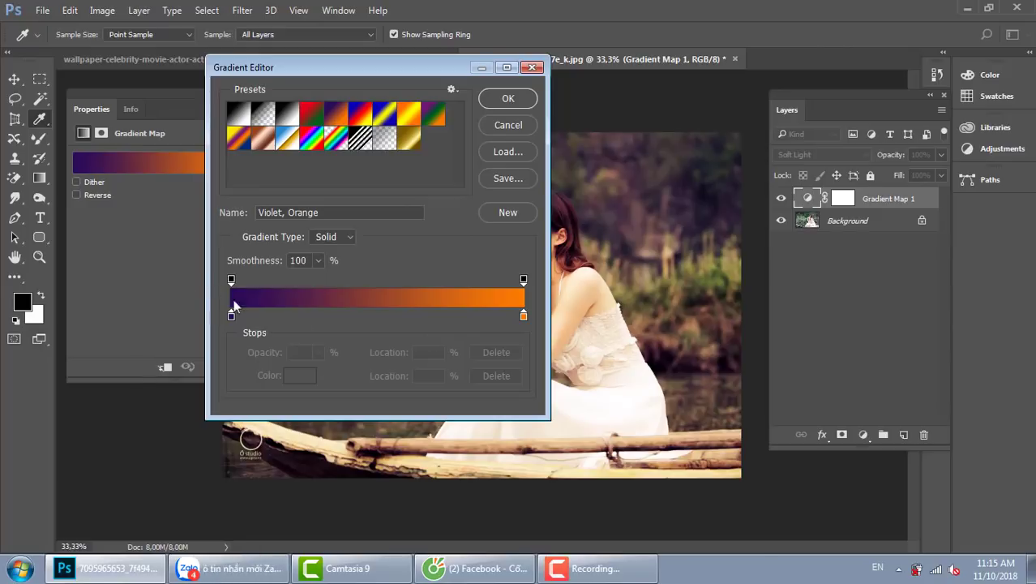
left_click(524, 315)
left_click(316, 377)
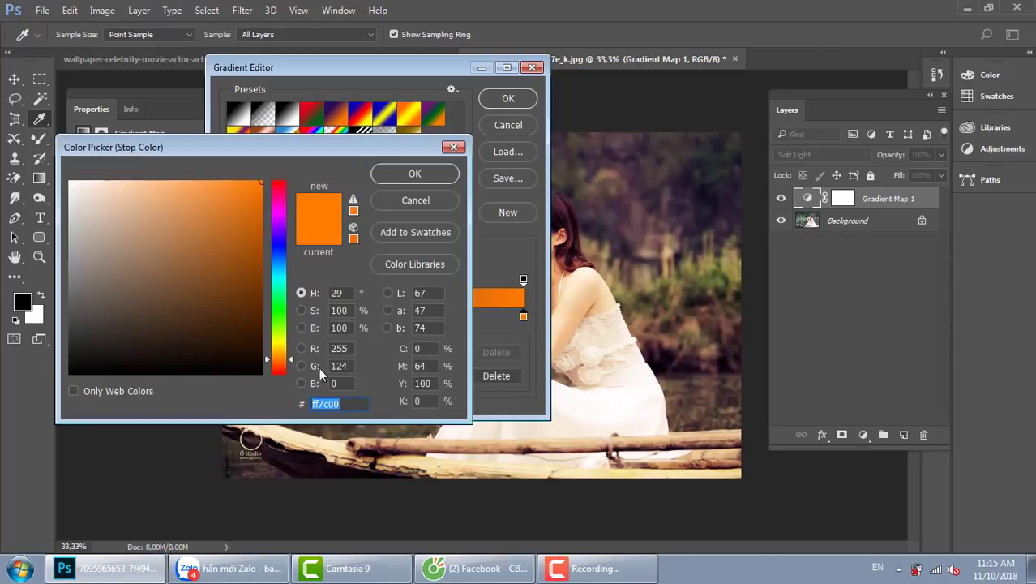
left_click_drag(183, 227, 70, 182)
left_click(416, 175)
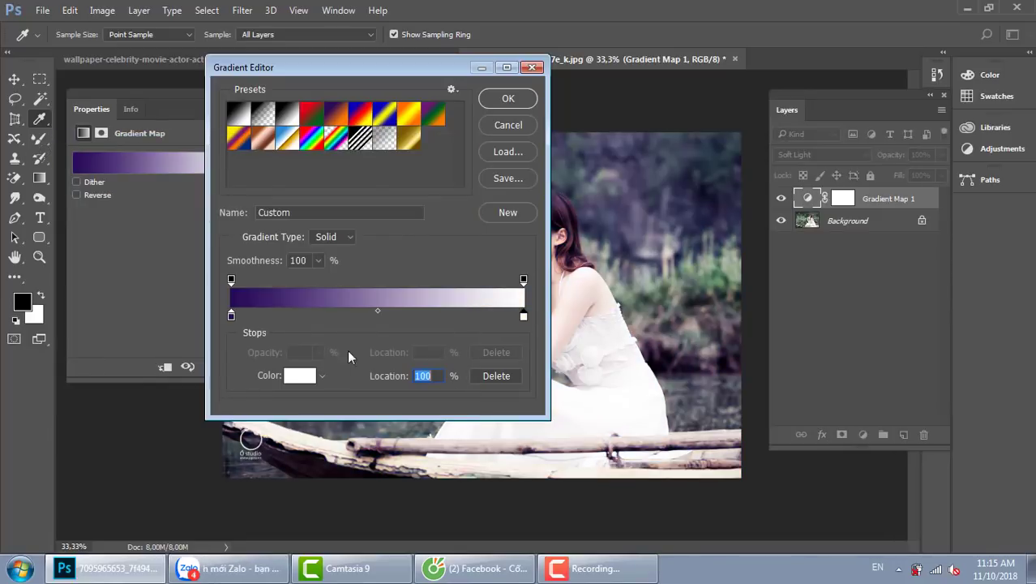
Change the violet start stop of the Gradient Map's gradient to a strong blue and apply the gradient
left_click(231, 315)
left_click(296, 375)
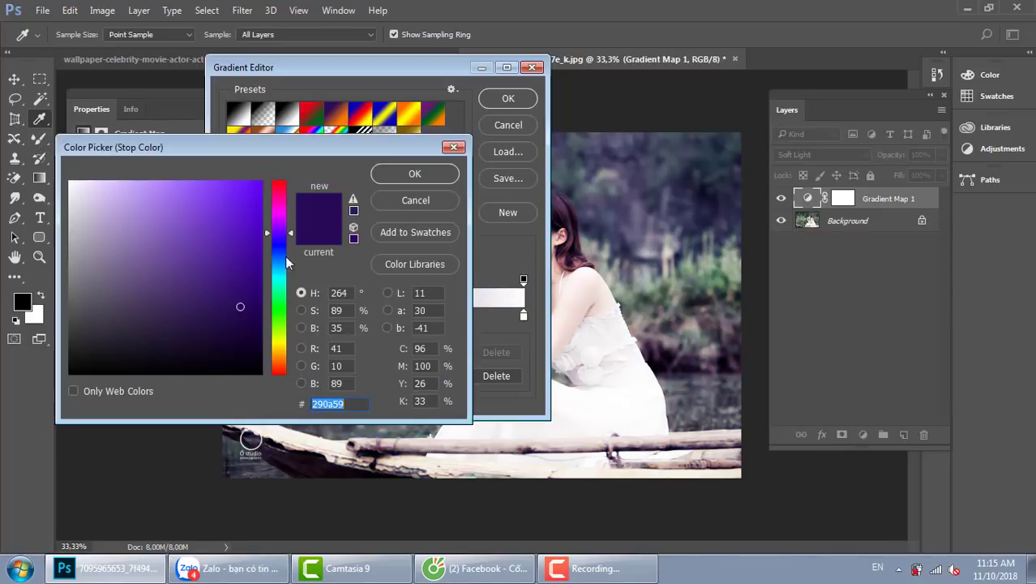
left_click_drag(279, 292, 279, 265)
left_click_drag(258, 170, 260, 230)
left_click(415, 177)
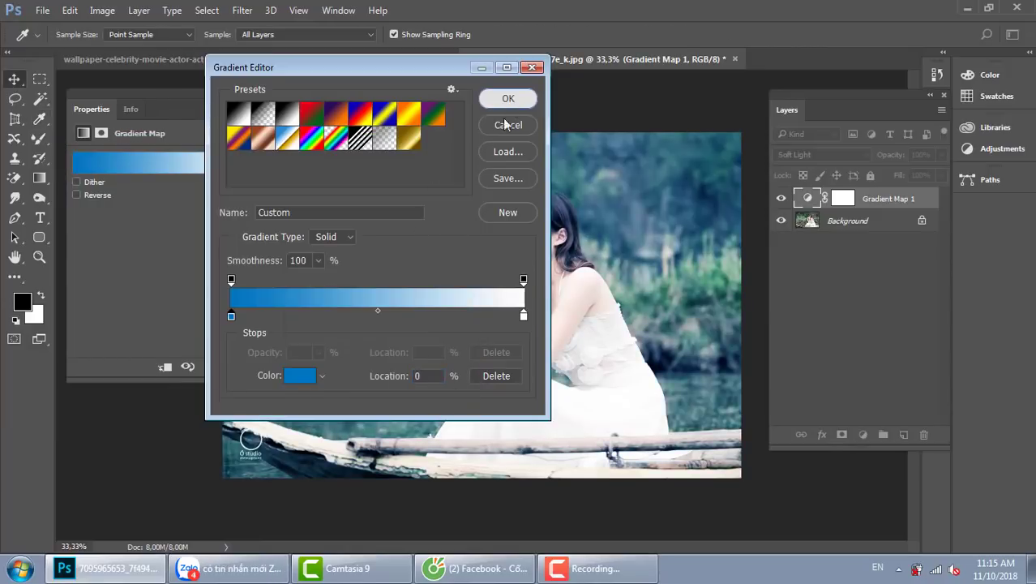
left_click(508, 98)
left_click(276, 94)
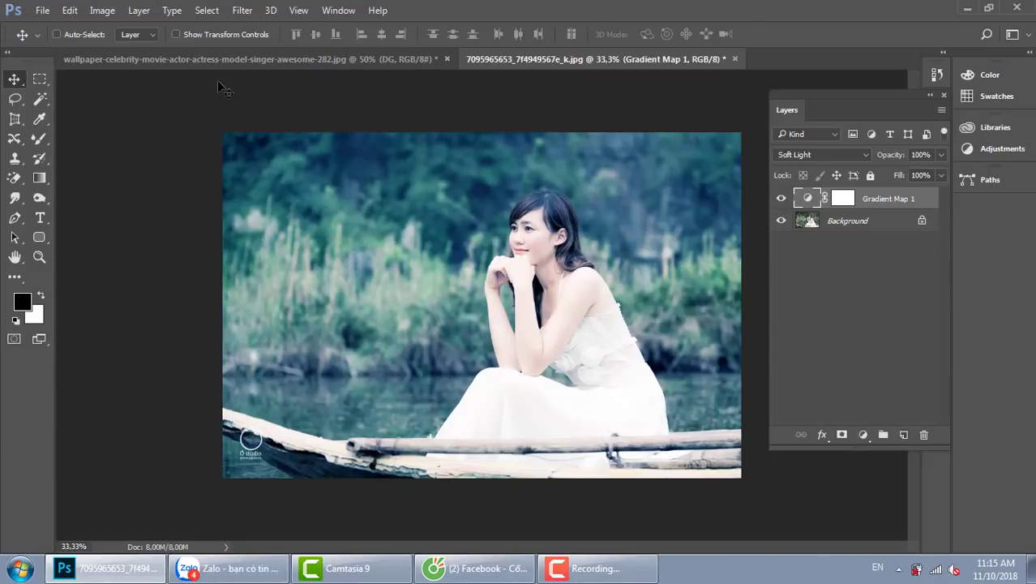
Set the Gradient Map layer's gradient back to the Violet, Orange preset and close its properties
left_click(102, 10)
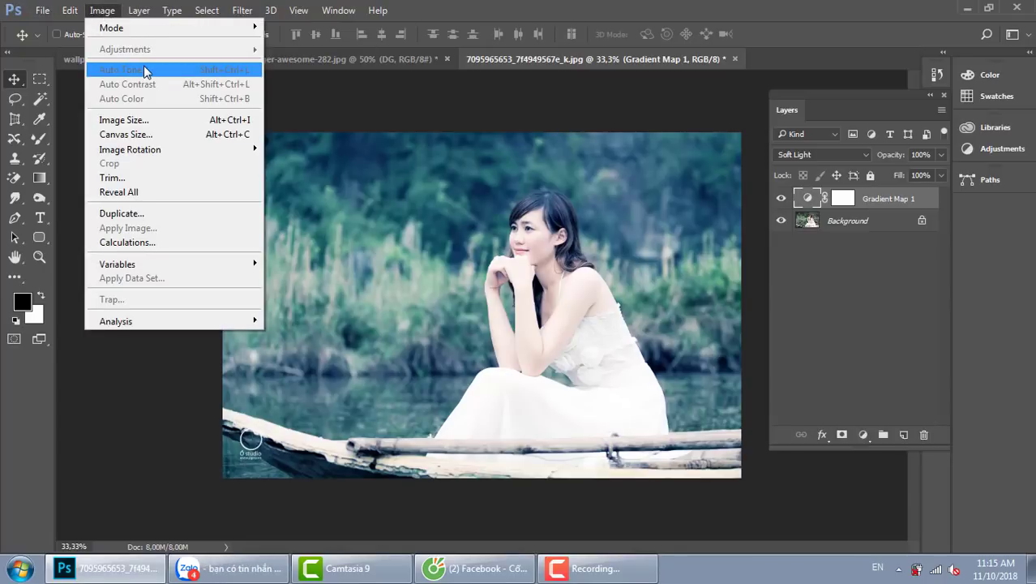
double_click(808, 200)
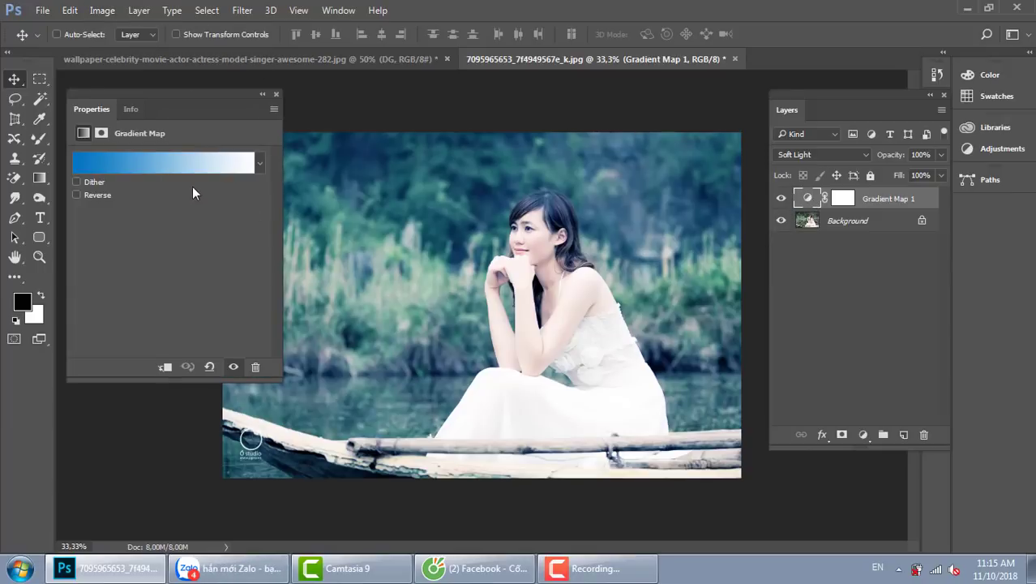
left_click(182, 164)
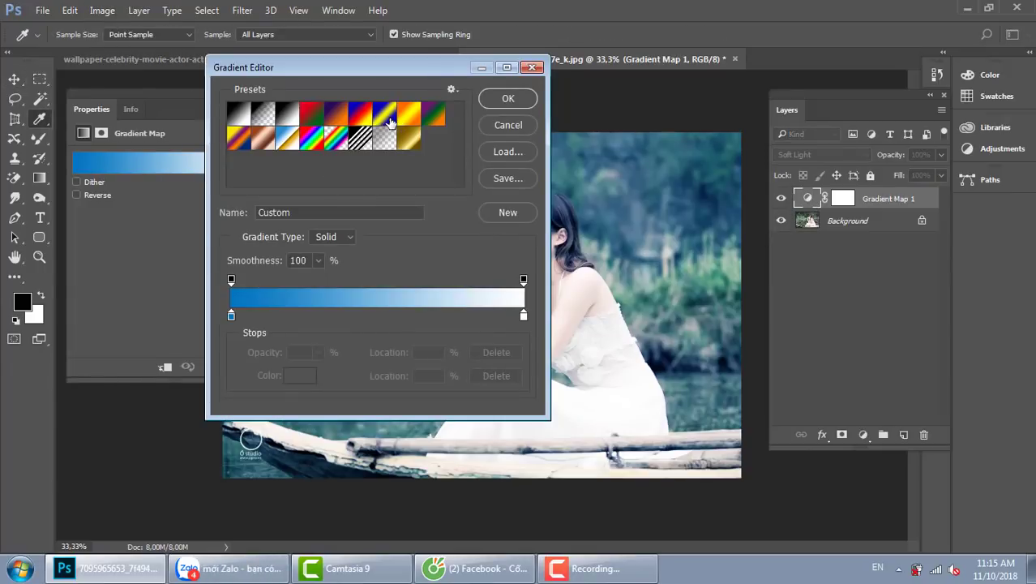
left_click(409, 115)
left_click(340, 124)
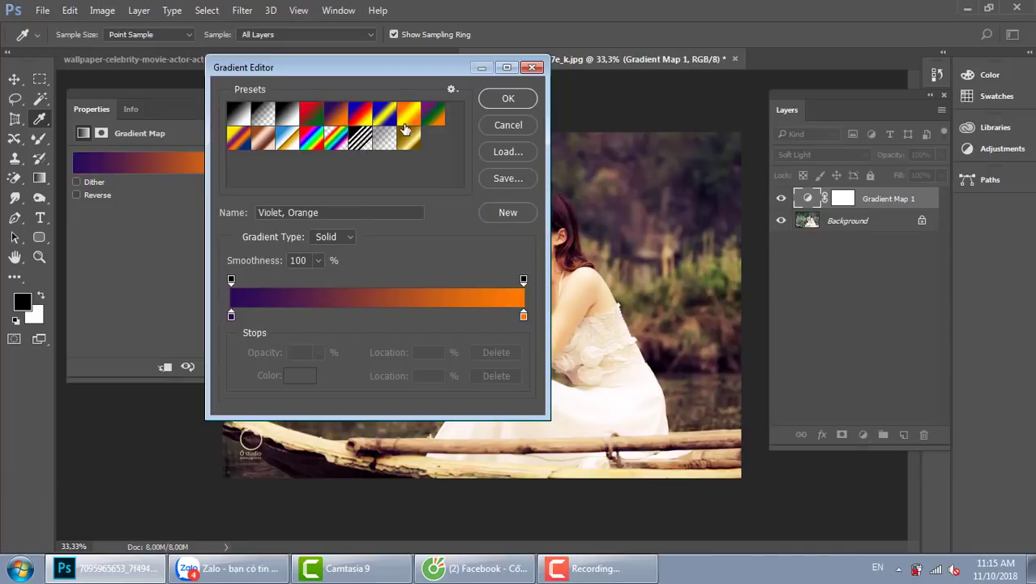
left_click(528, 102)
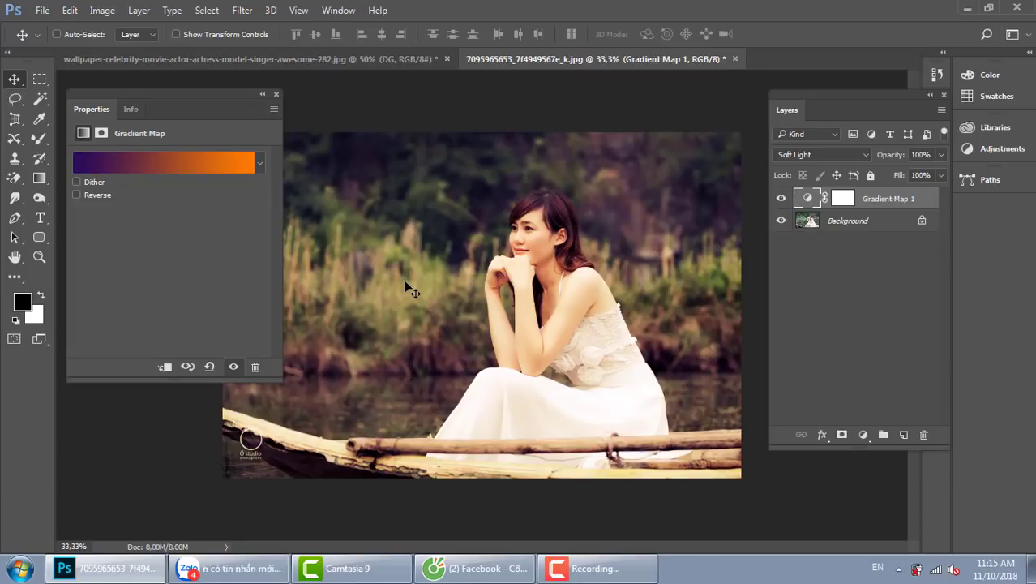
left_click(275, 94)
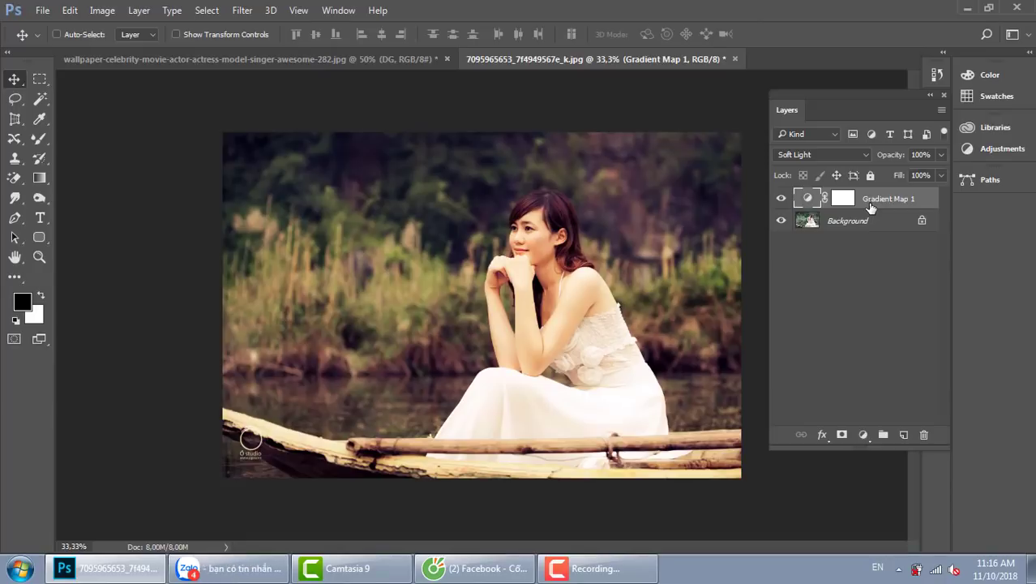
Put the Gradient Map layer into a group and collapse the group
key("ctrl+g")
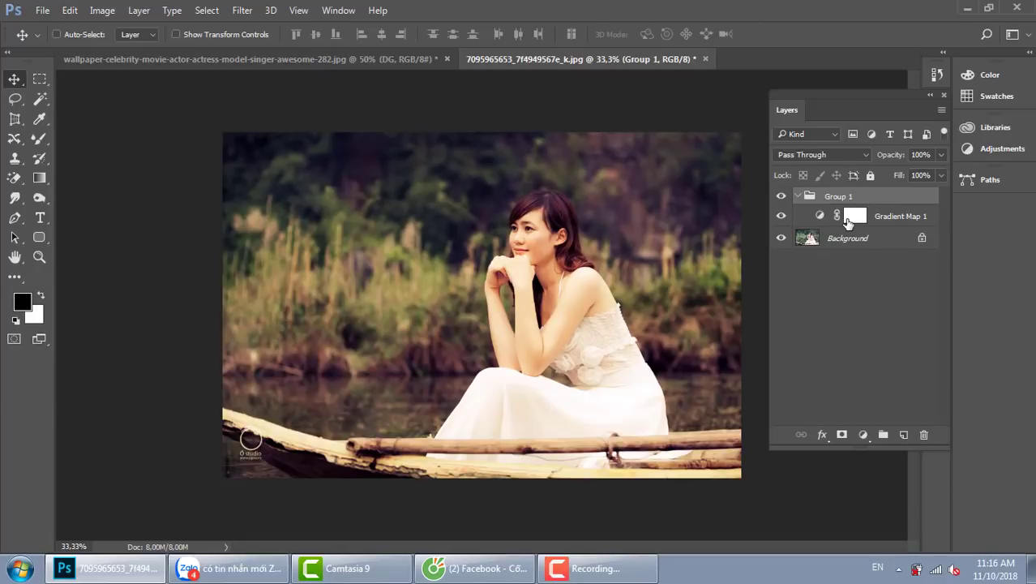
left_click(797, 196)
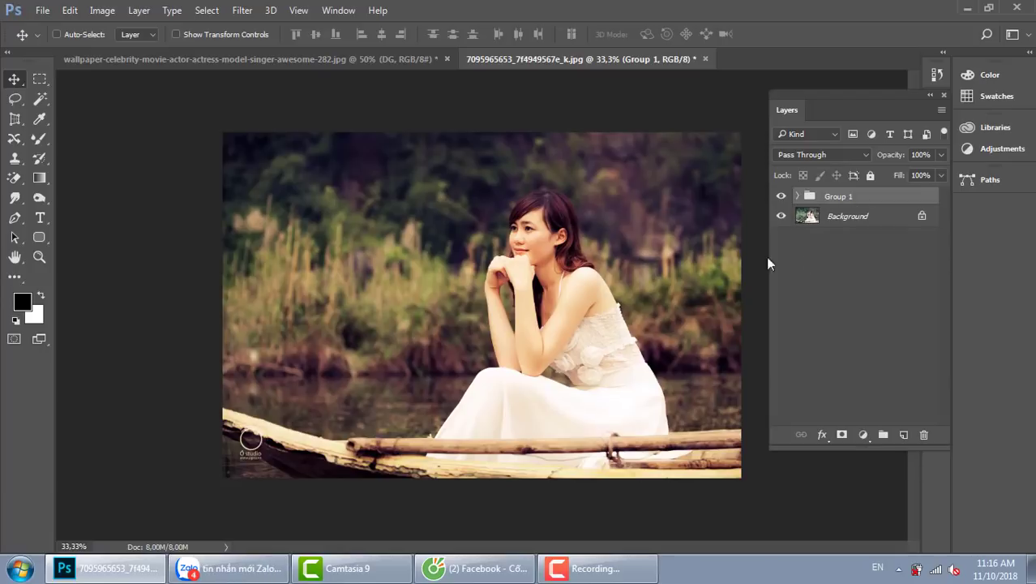
Close the wallpaper portrait document with the DG lettering without saving its changes
left_click(323, 59)
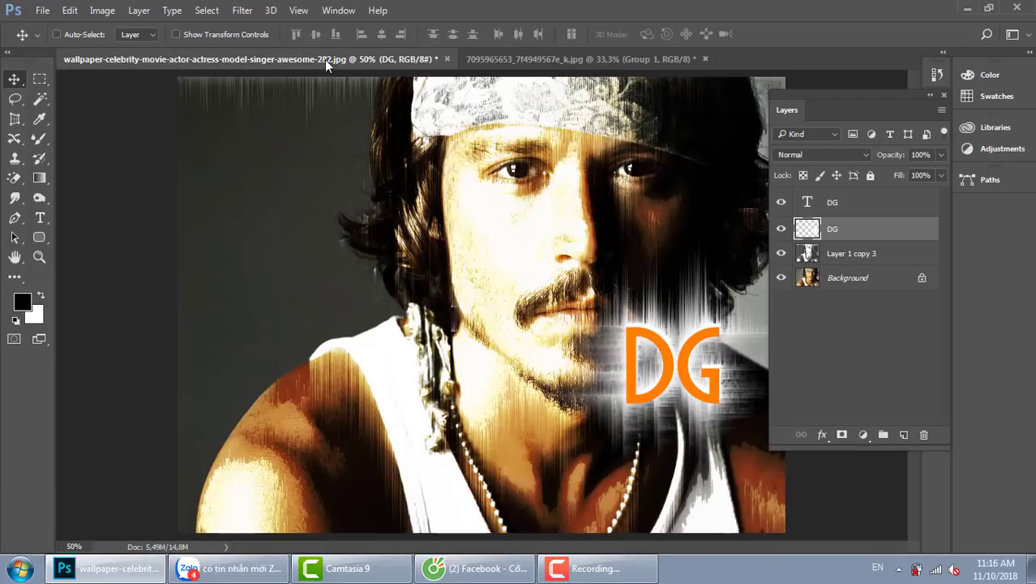
left_click(446, 59)
left_click(519, 226)
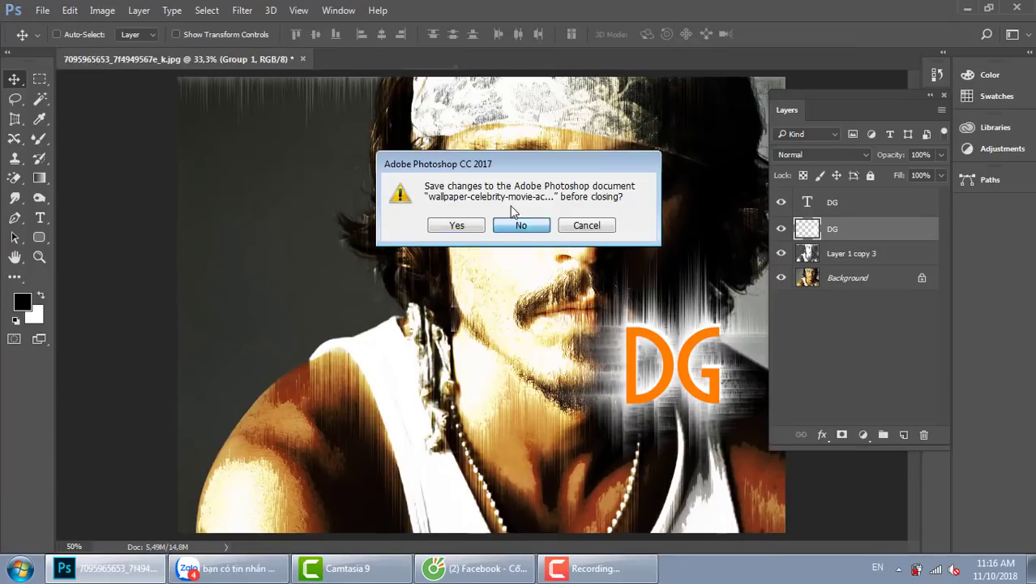
key("ctrl+o")
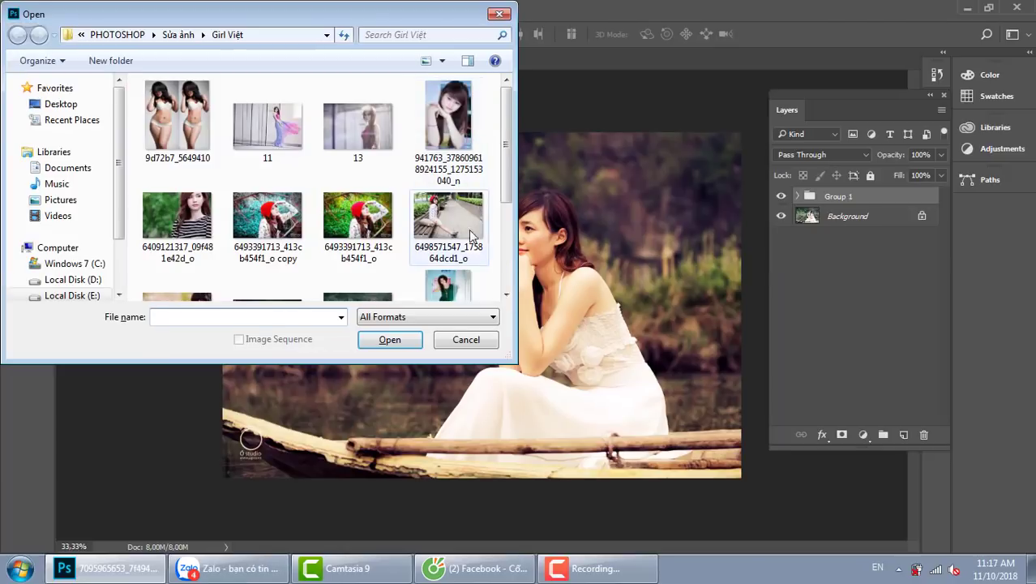
scroll(365, 194, "down", 2)
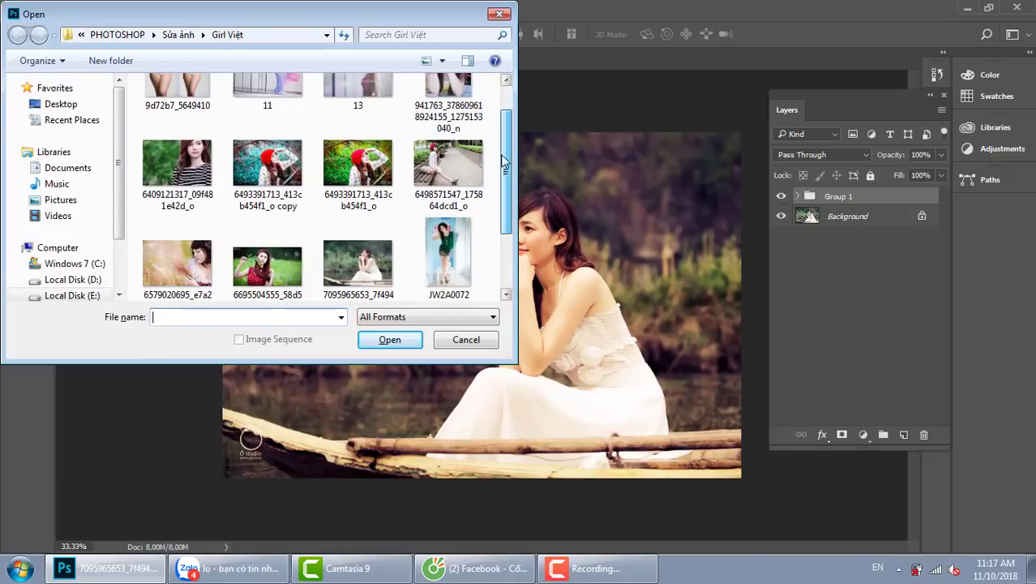
left_click(180, 177)
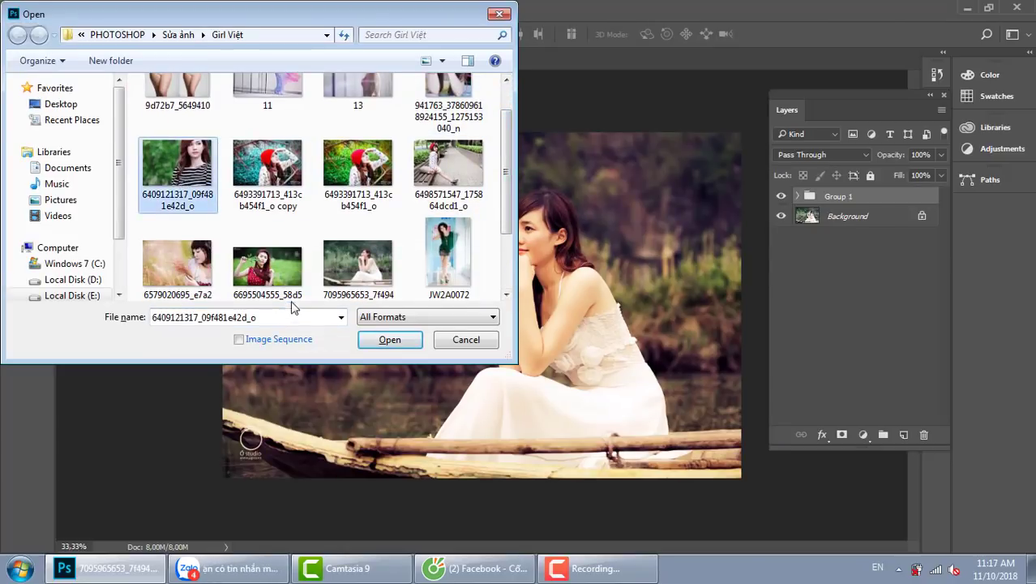
left_click(268, 268)
left_click(389, 340)
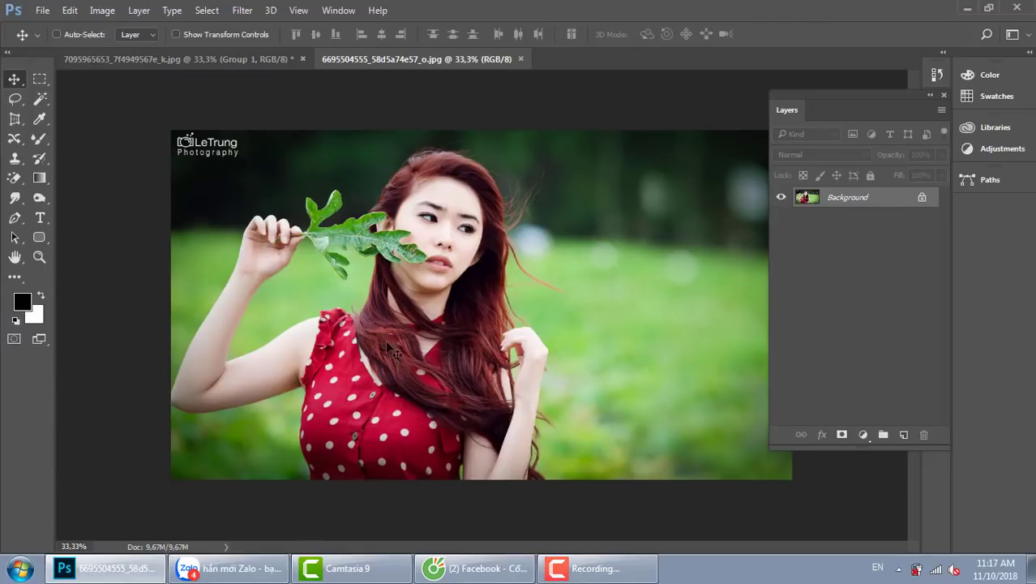
left_click(243, 59)
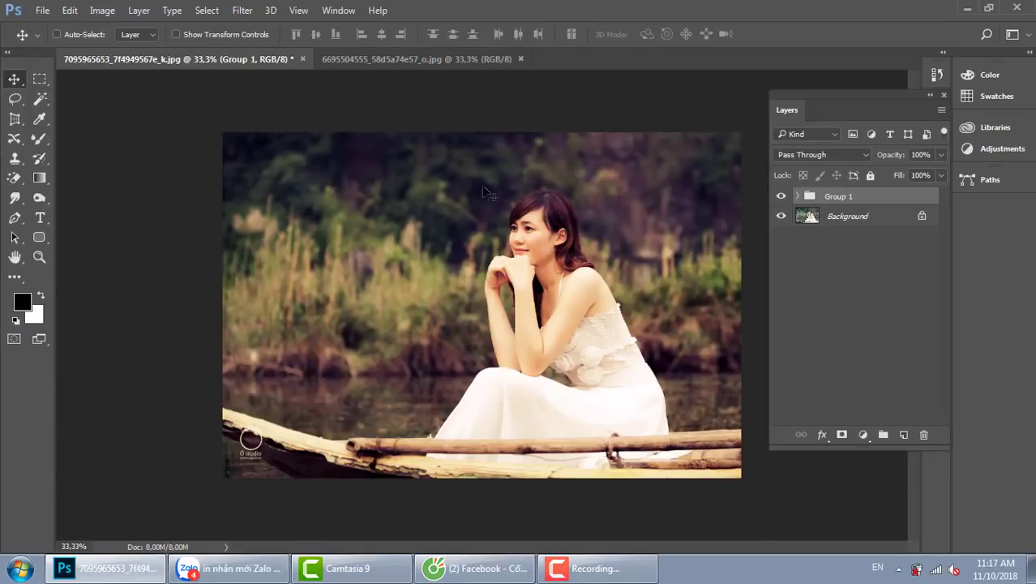
left_click(483, 57)
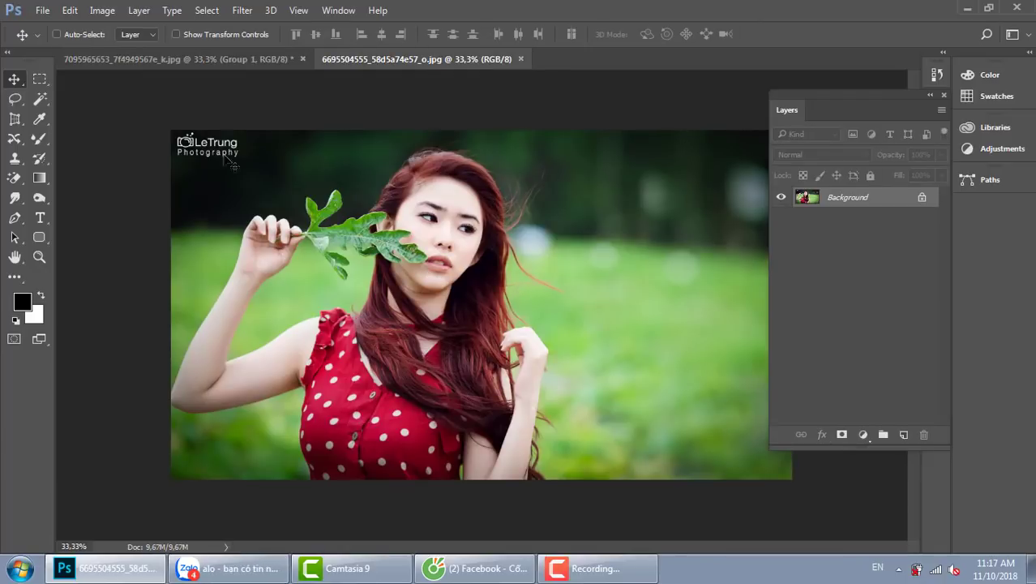
left_click(215, 54)
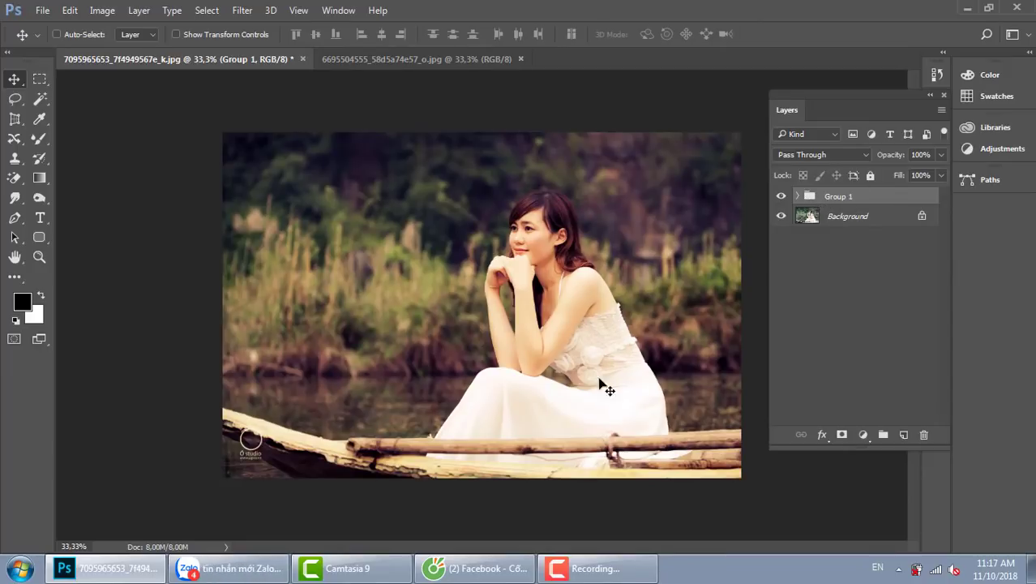
left_click(942, 111)
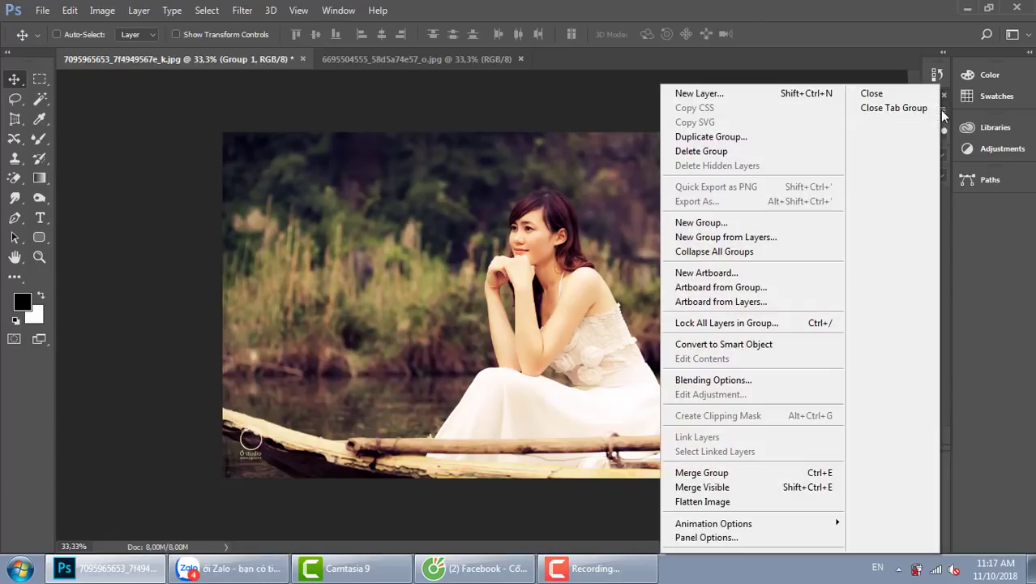
left_click(766, 142)
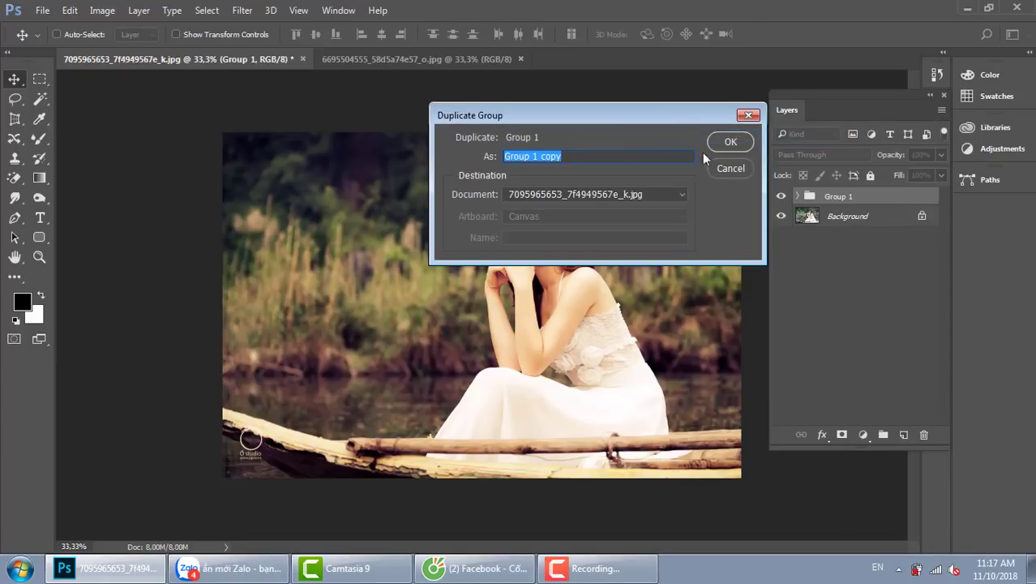
left_click_drag(637, 129, 454, 115)
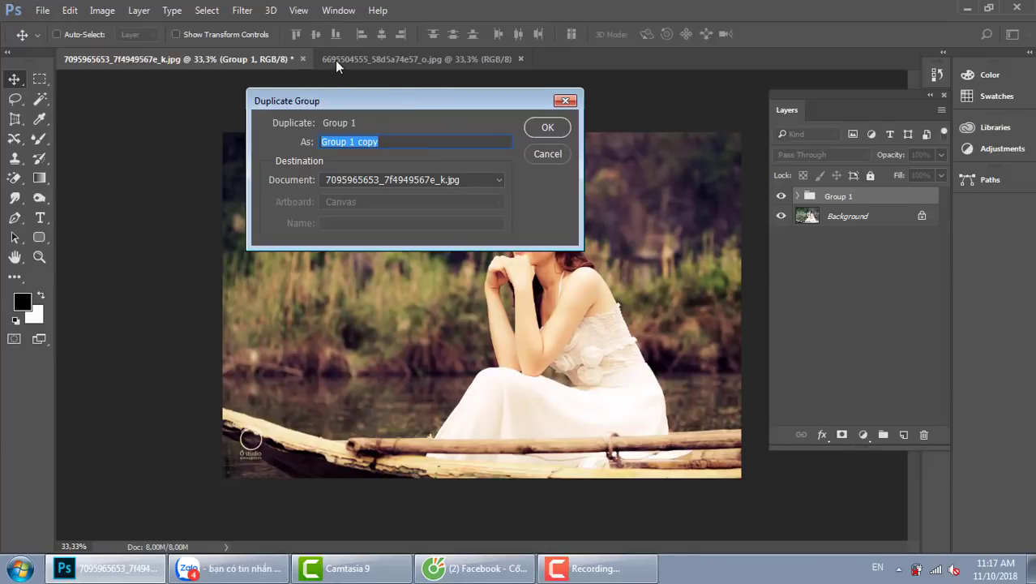
left_click(474, 181)
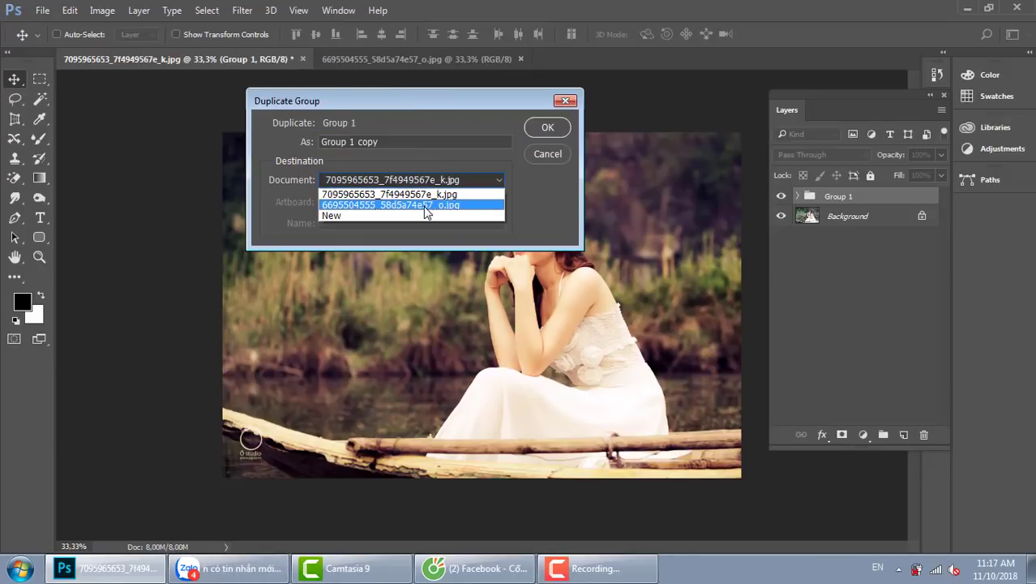
left_click(423, 206)
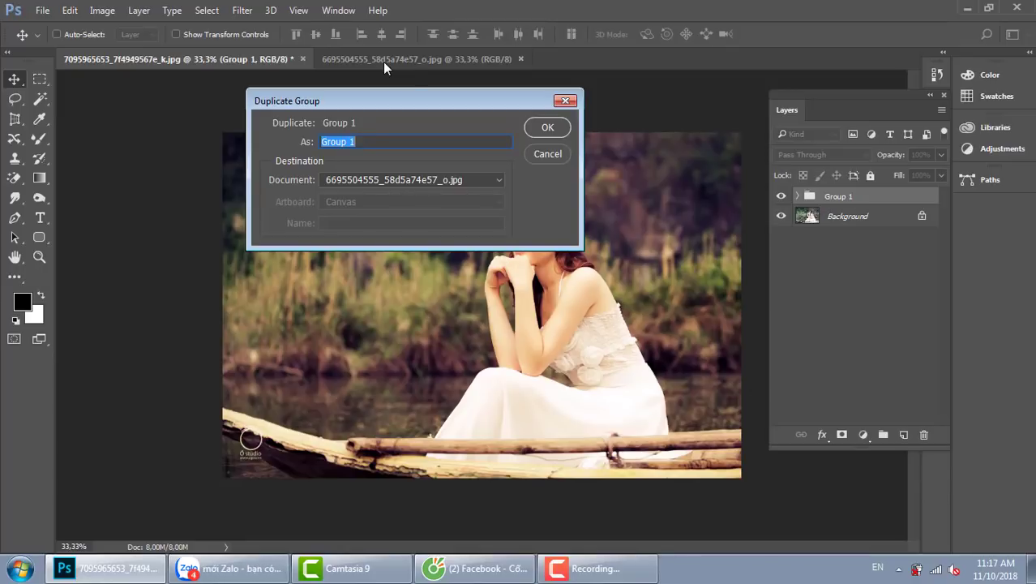
left_click(549, 127)
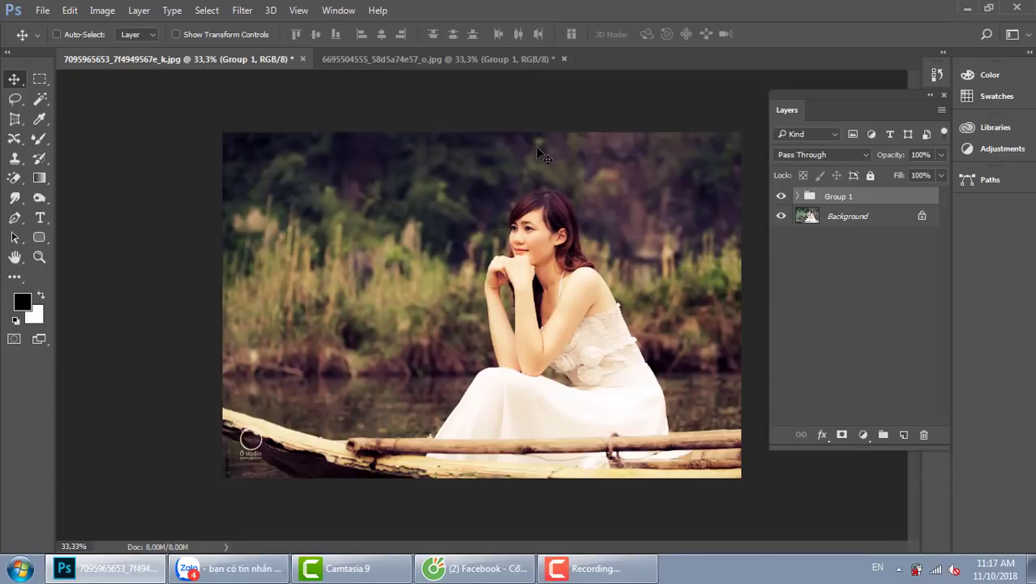
left_click(516, 59)
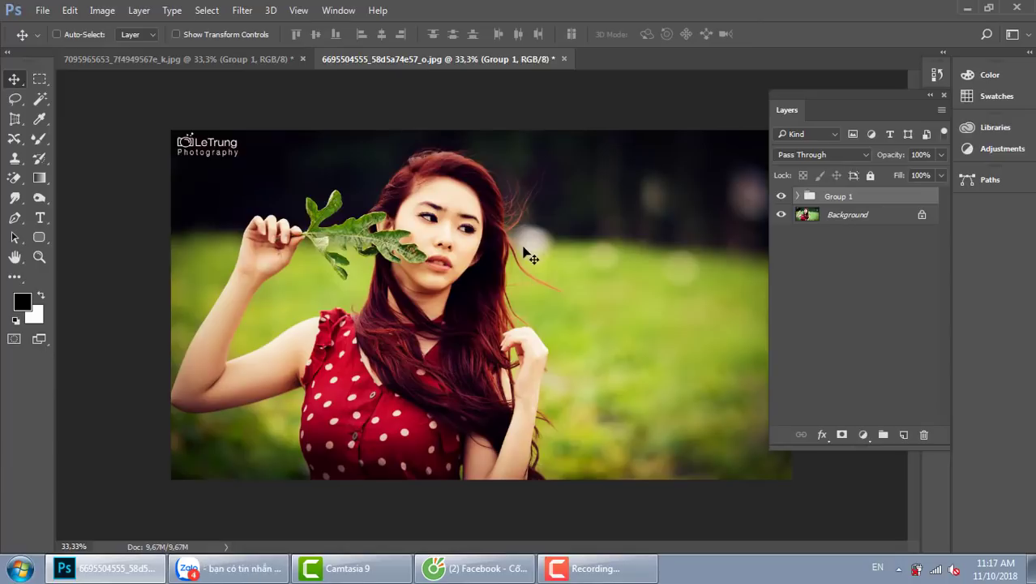
left_click(780, 197)
left_click(781, 198)
left_click(798, 197)
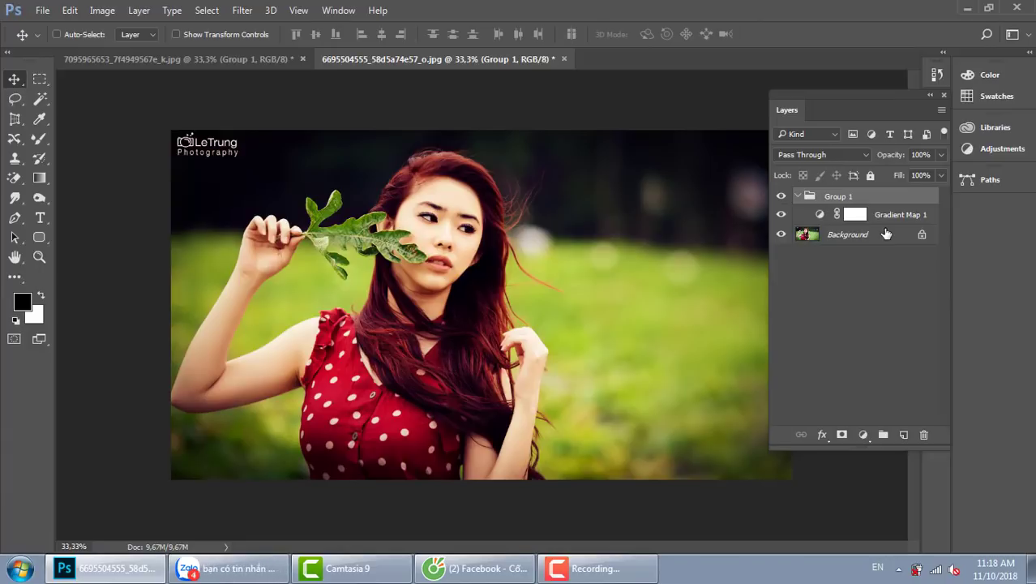
left_click(238, 62)
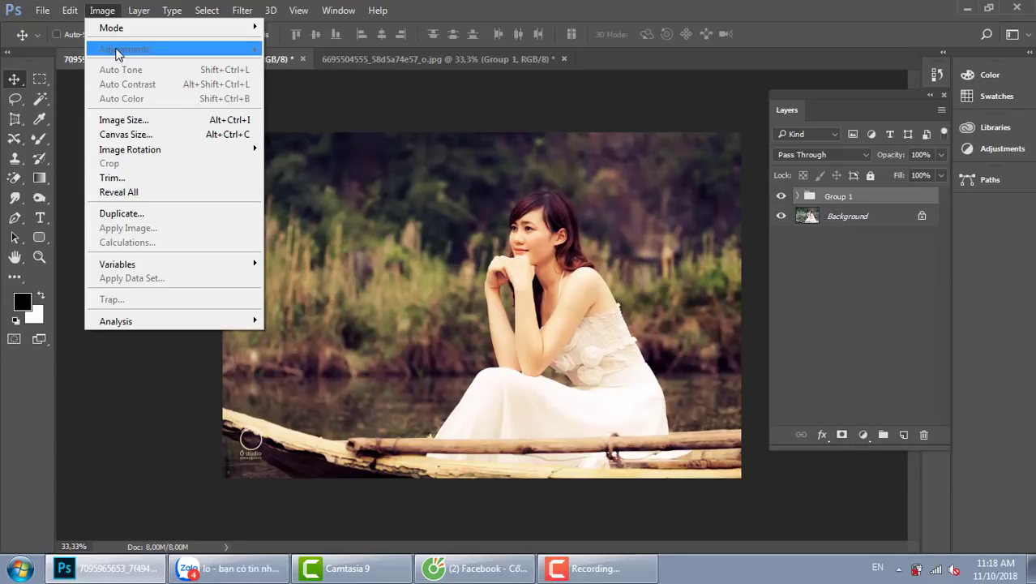
left_click(559, 243)
left_click(836, 219)
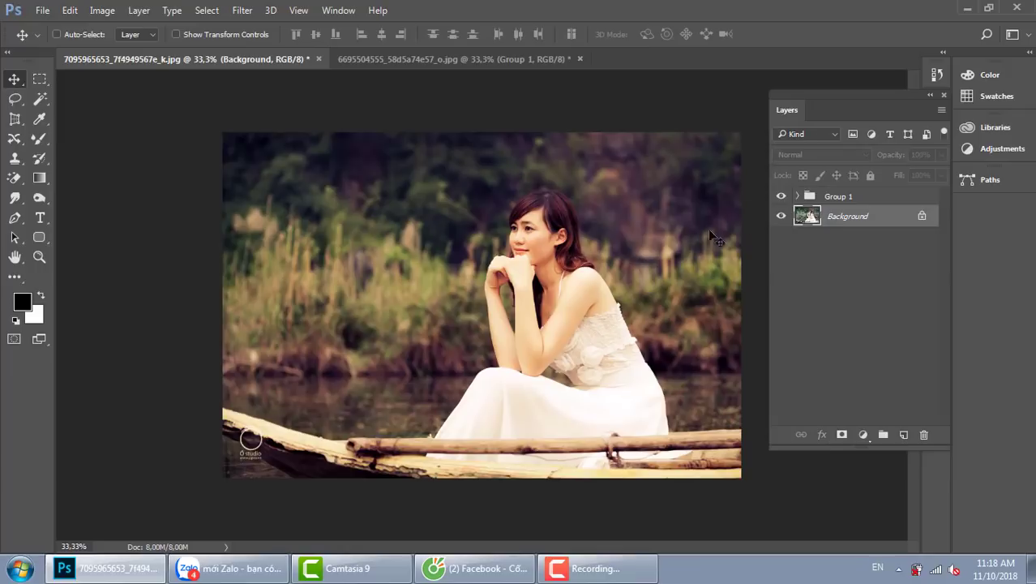
left_click(102, 9)
mouse_move(139, 49)
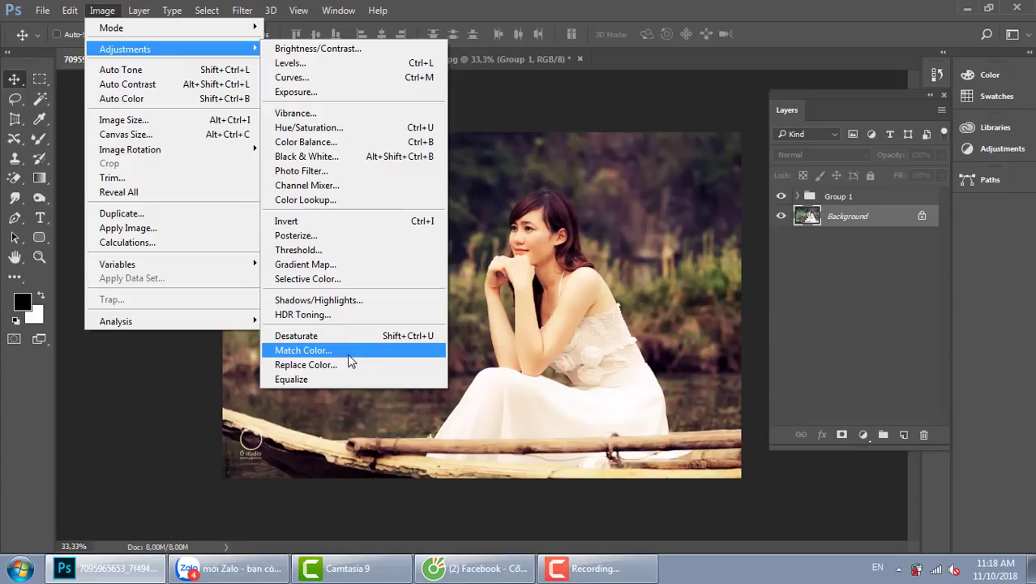
left_click(565, 151)
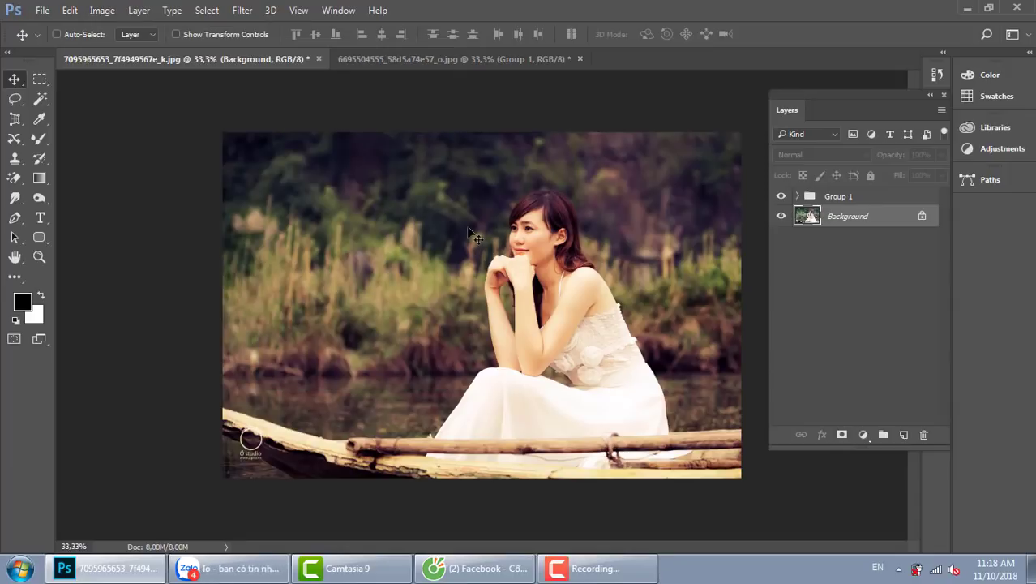
left_click(102, 9)
mouse_move(196, 57)
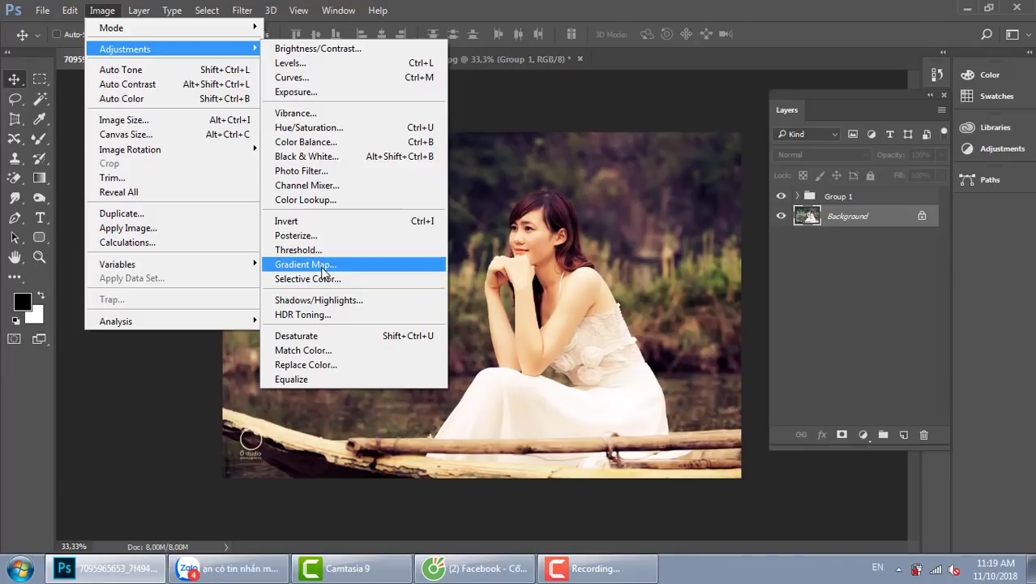
left_click(635, 185)
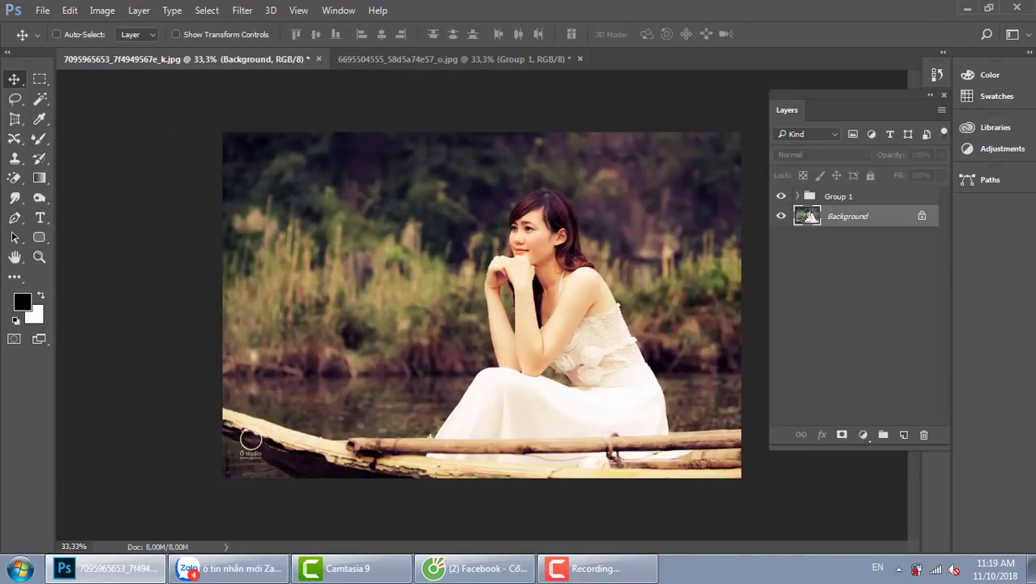